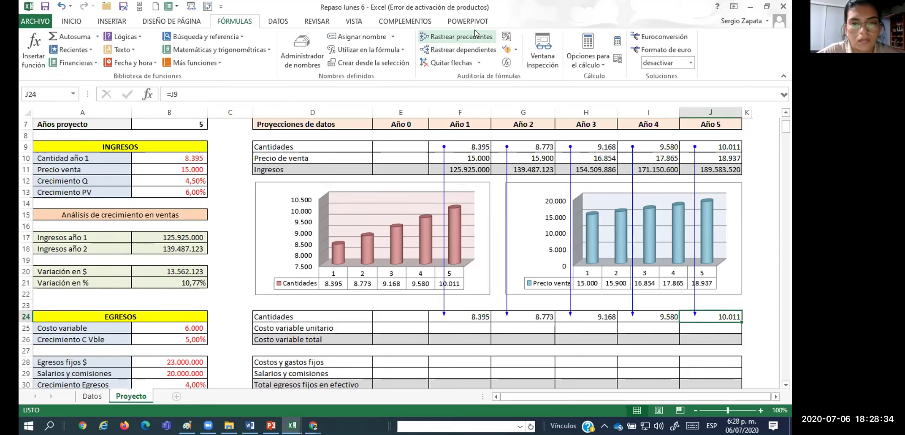
Link the Año 1 Costo variable unitario in F25 to the input with =B25 and remove the trace arrows
{"action": "key", "text": "Left"}
{"action": "key", "text": "Left"}
{"action": "key", "text": "Left"}
{"action": "key", "text": "Left"}
{"action": "key", "text": "Down"}
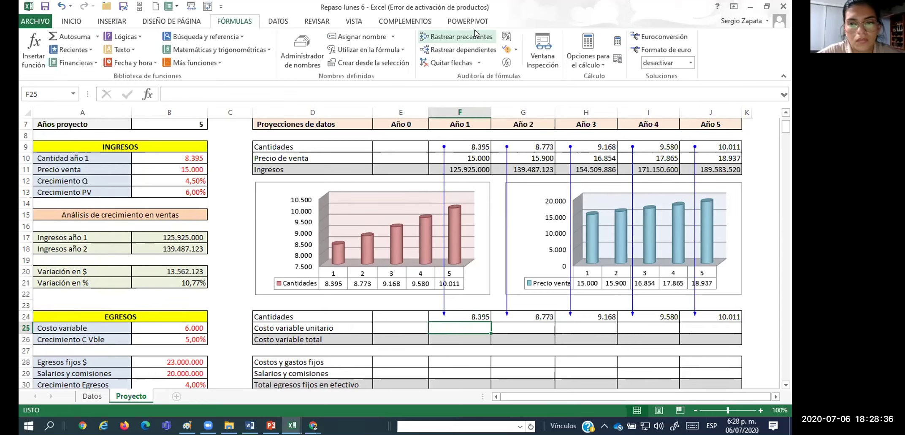
{"action": "type", "text": "="}
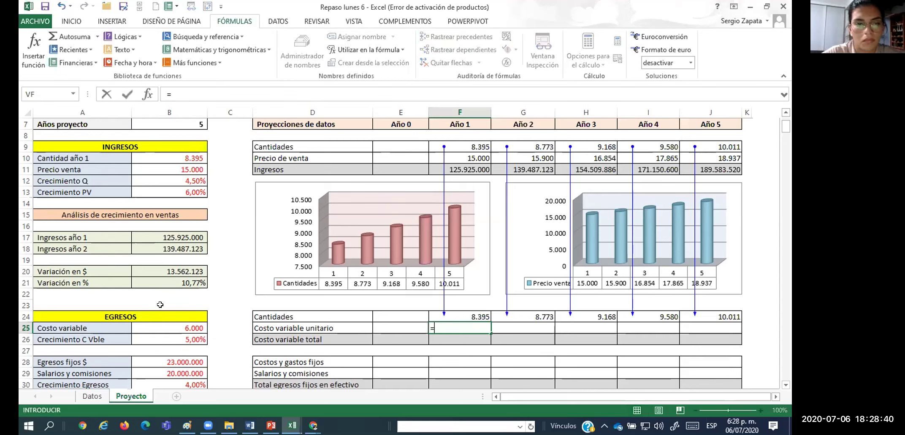
{"action": "left_click", "coordinate": [165, 327]}
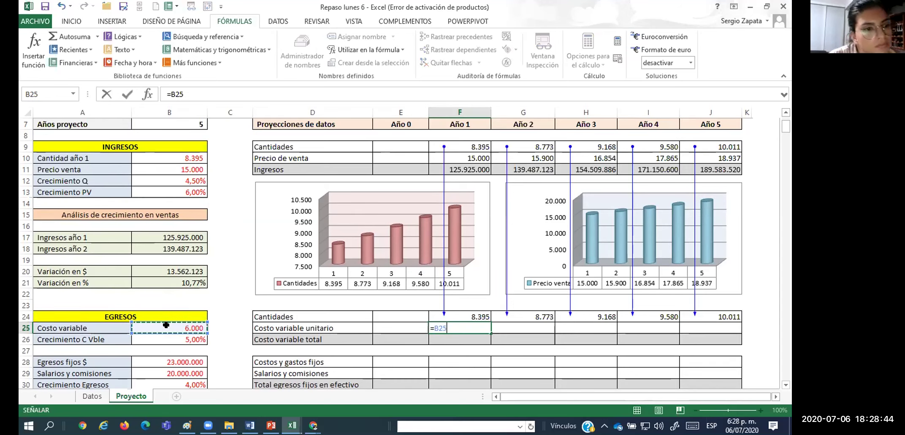
{"action": "key", "text": "Return"}
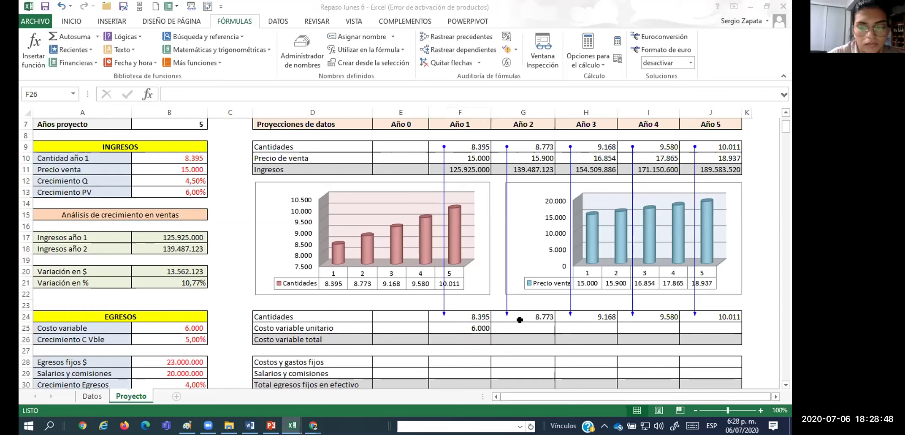
{"action": "left_click", "coordinate": [451, 62]}
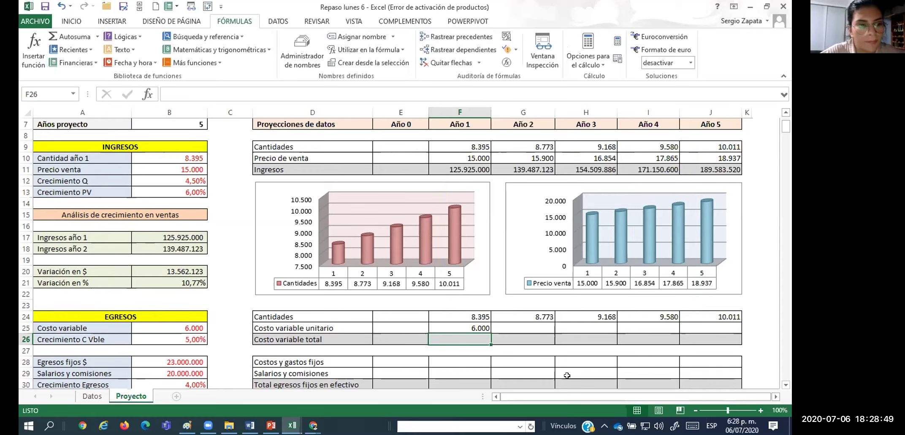
Enter the Año 2 Costo variable unitario in G25 as =F25*(1+$B$26), with the growth rate reference fixed
{"action": "left_click", "coordinate": [532, 330]}
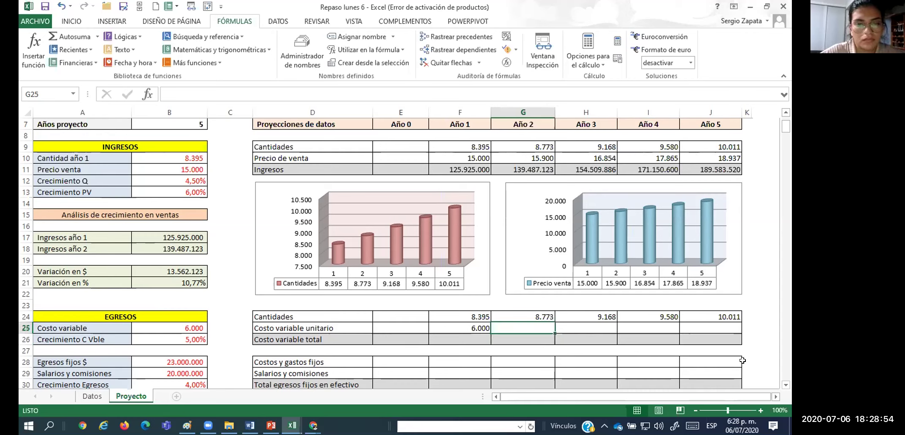
{"action": "type", "text": "="}
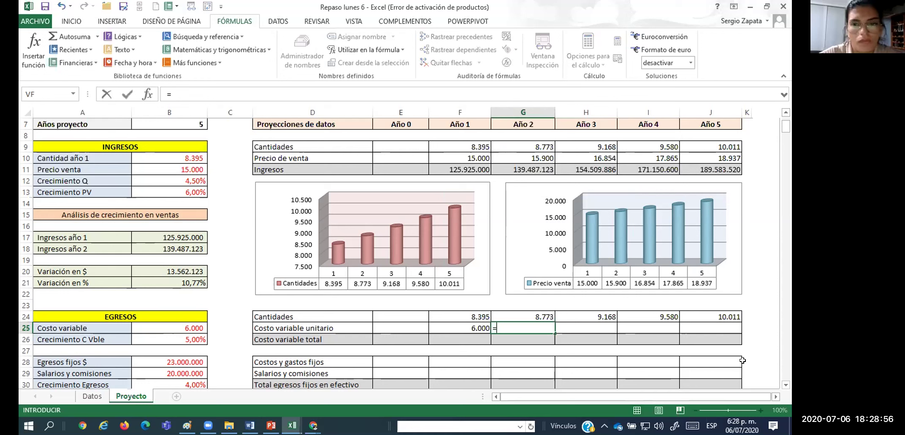
{"action": "key", "text": "Escape"}
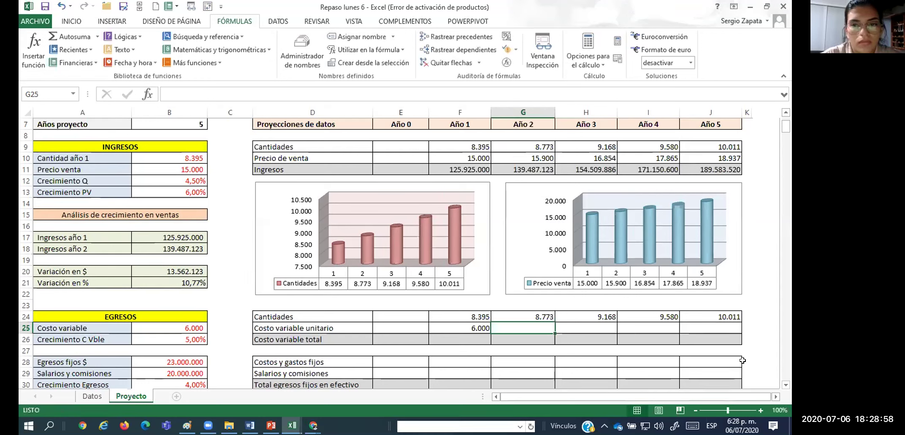
{"action": "type", "text": "="}
{"action": "key", "text": "Left"}
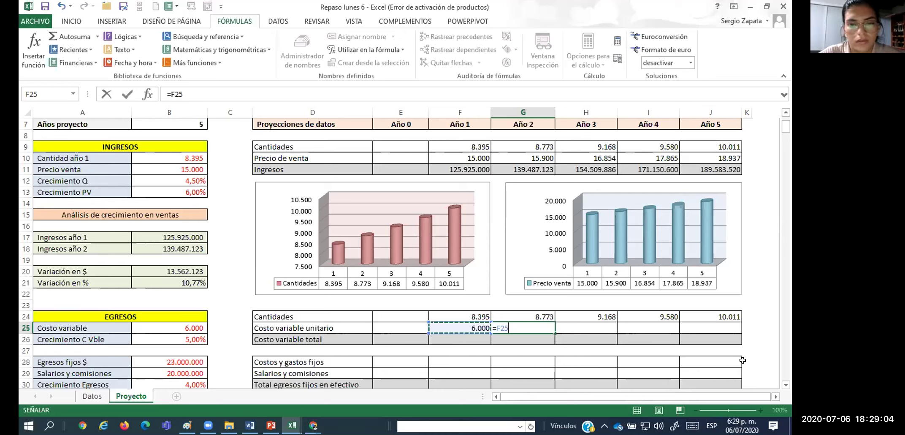
{"action": "type", "text": "*("}
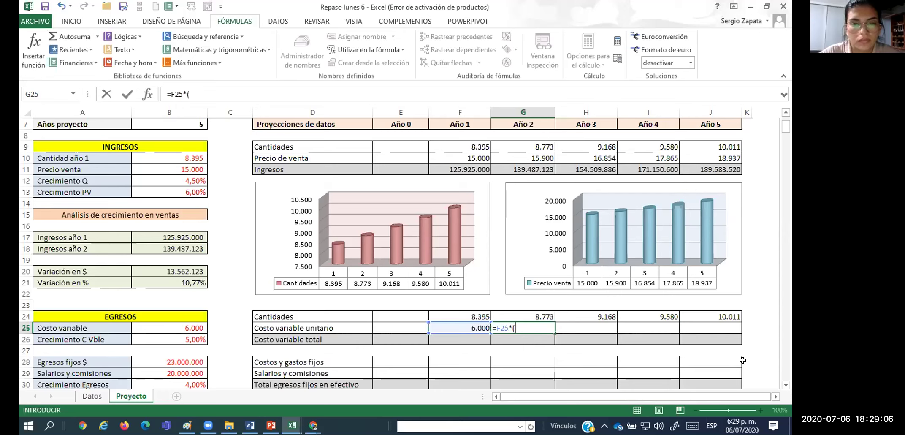
{"action": "type", "text": "1+"}
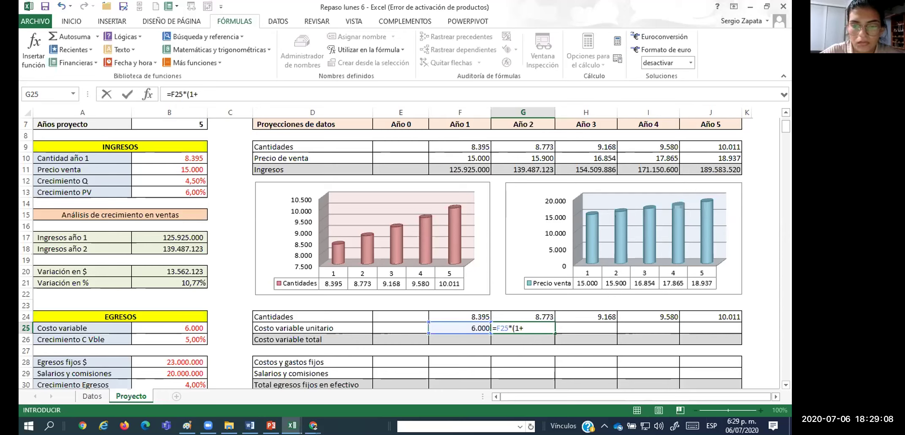
{"action": "left_click", "coordinate": [195, 339]}
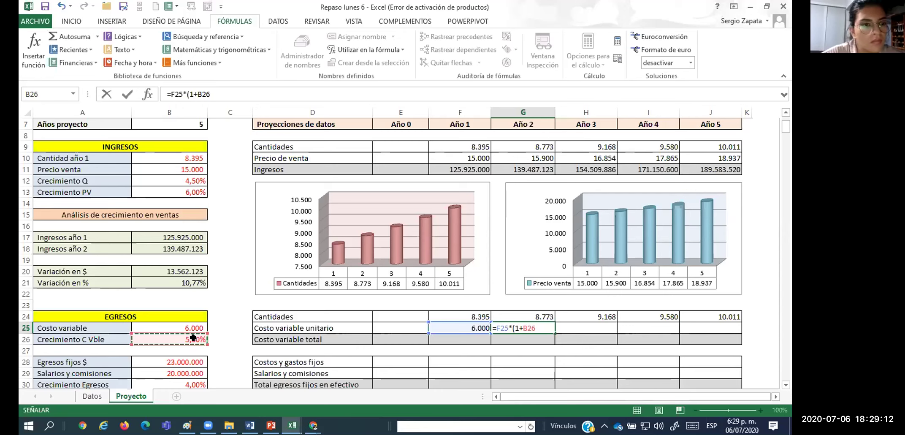
{"action": "key", "text": "F4"}
{"action": "type", "text": ")"}
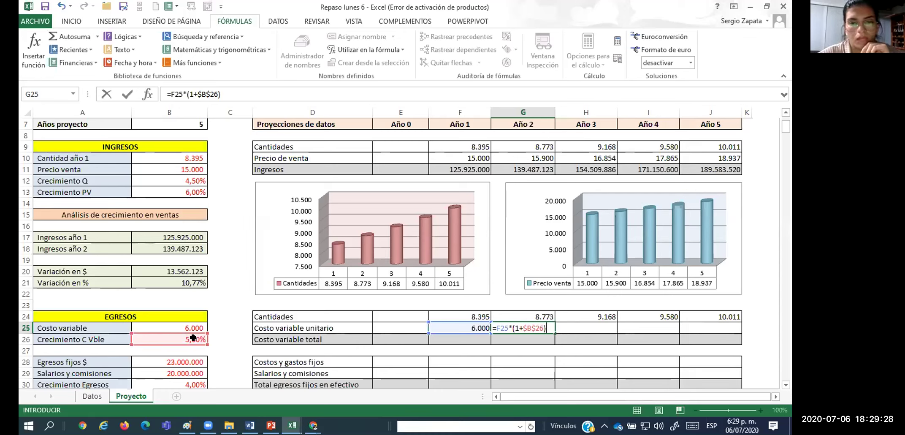
{"action": "key", "text": "ctrl+Return"}
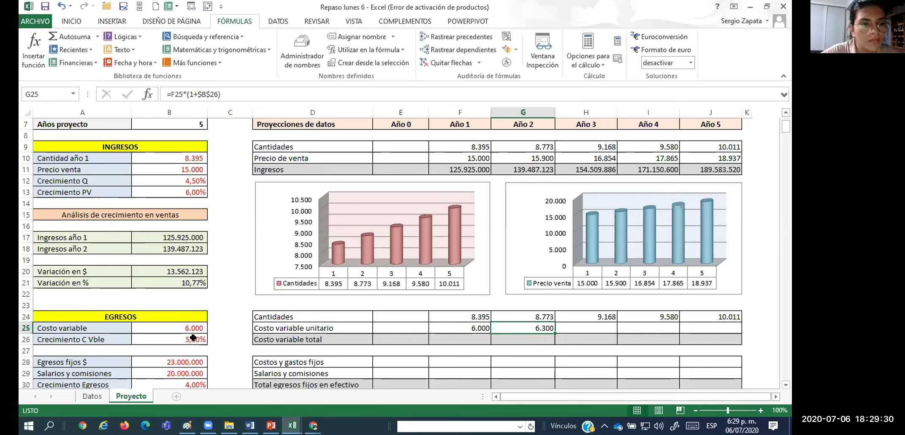
Copy the Año 2 unit variable cost formula across to Año 5 in row 25
{"action": "key", "text": "ctrl+c"}
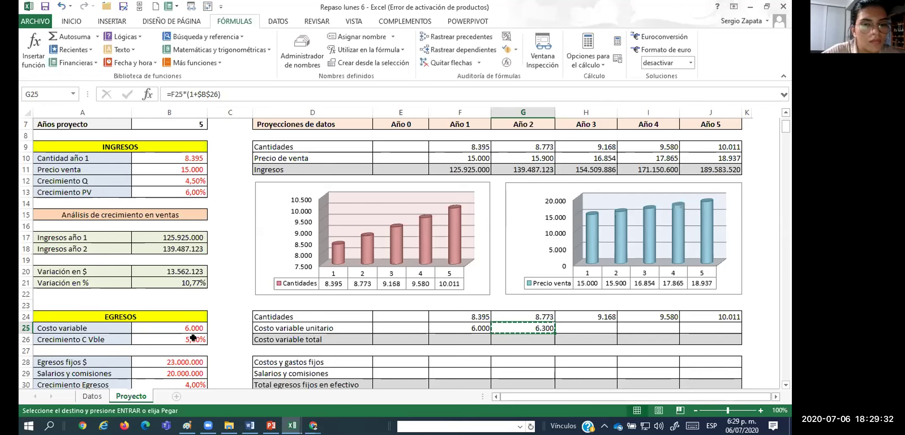
{"action": "key", "text": "shift+Right"}
{"action": "key", "text": "shift+Right"}
{"action": "key", "text": "shift+Right"}
{"action": "key", "text": "Return"}
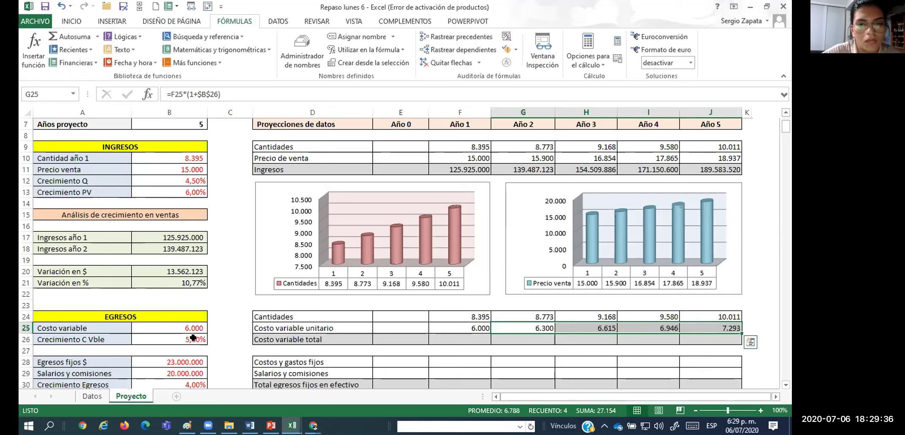
Inspect the formulas and referenced cells of the Año 1 and Año 2 unit variable costs
{"action": "key", "text": "Left"}
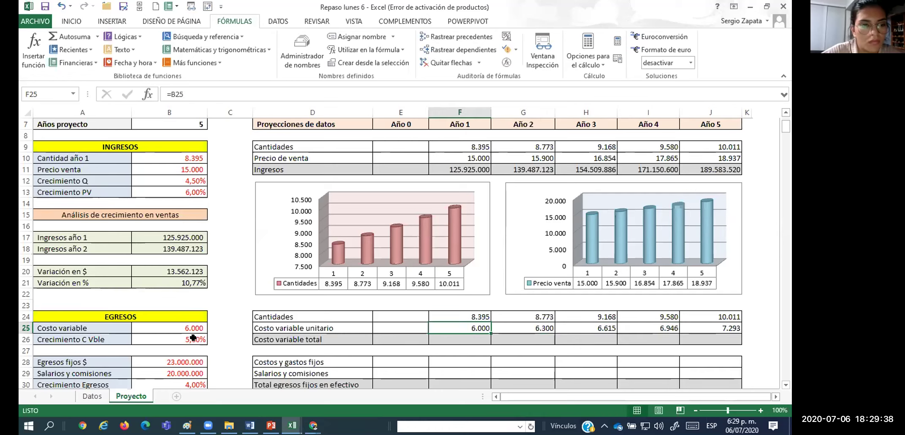
{"action": "key", "text": "F2"}
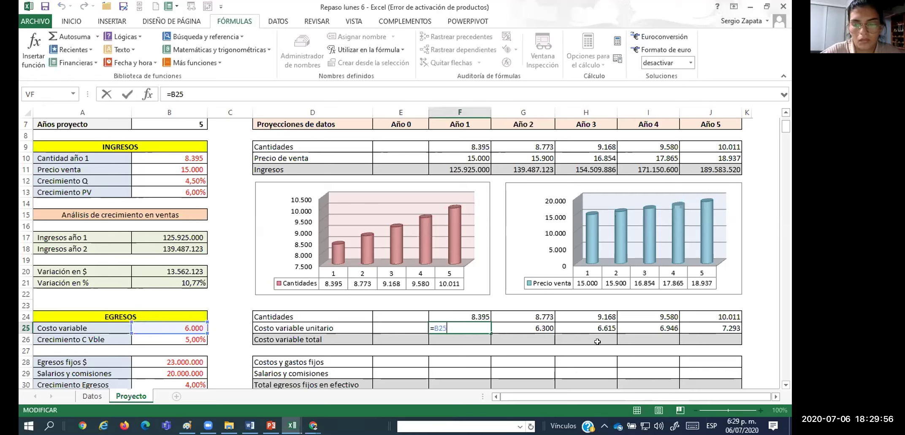
{"action": "key", "text": "Tab"}
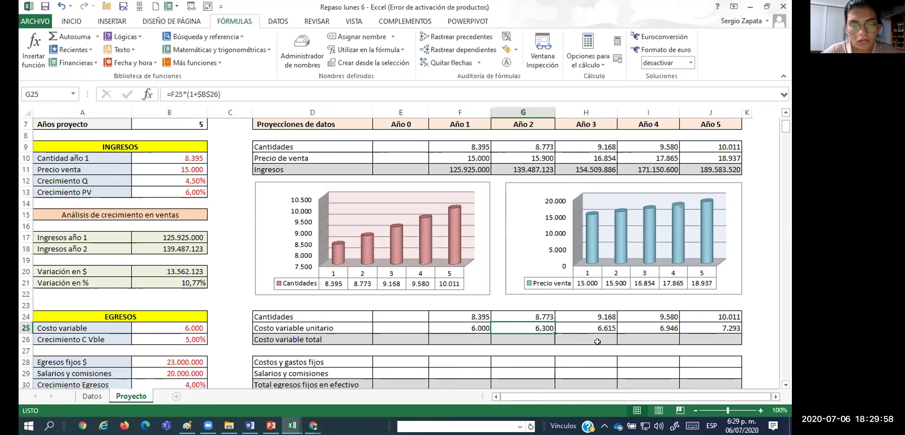
{"action": "key", "text": "F2"}
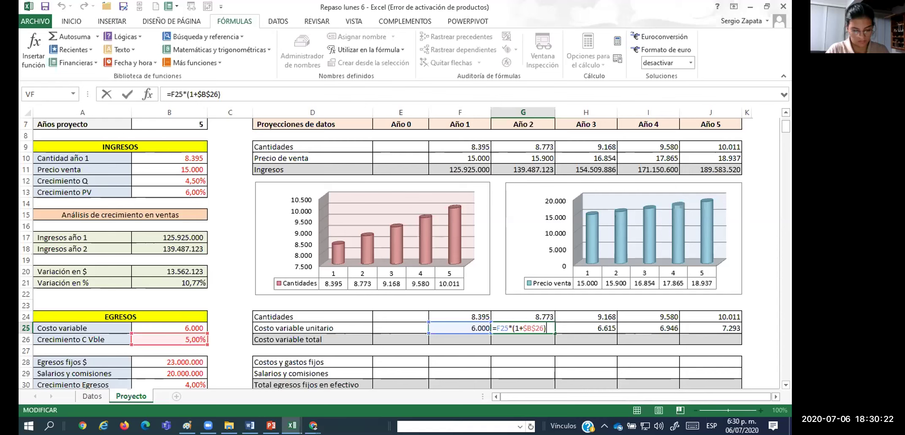
Calculate the Año 1 Costo variable total in F26 with =F24*F25
{"action": "left_click", "coordinate": [460, 338]}
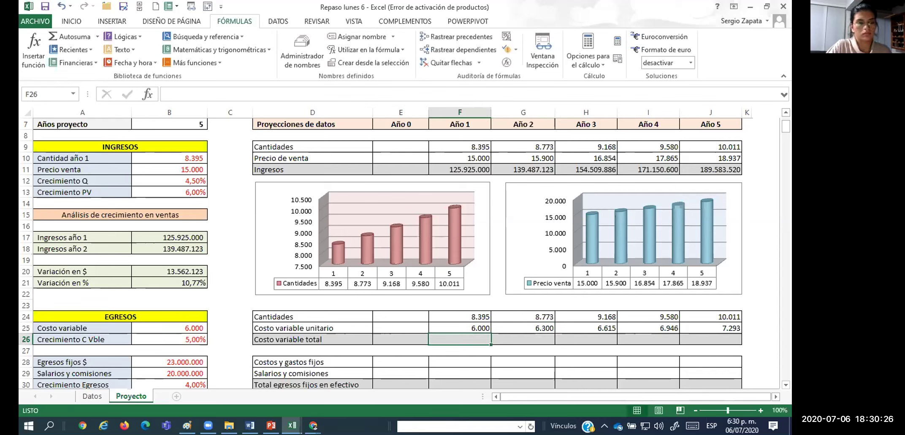
{"action": "type", "text": "=F24*"}
{"action": "key", "text": "Up"}
{"action": "key", "text": "ctrl+Return"}
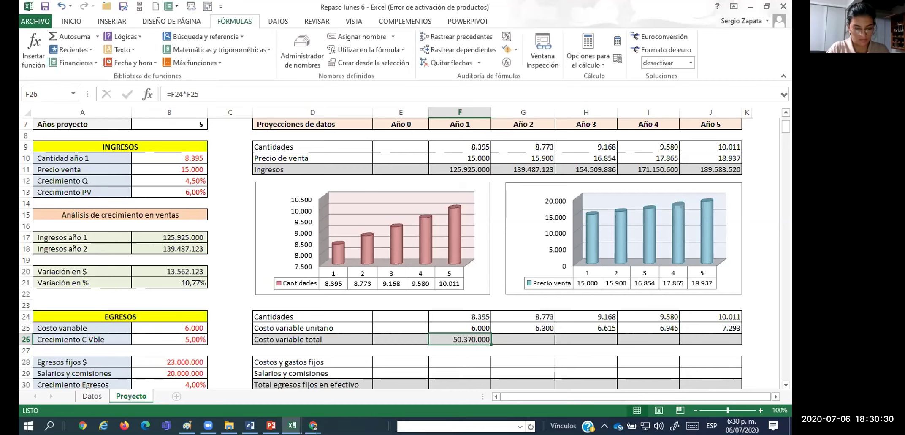
Copy the Año 1 Costo variable total formula across row 26 through Año 5
{"action": "key", "text": "ctrl+c"}
{"action": "key", "text": "shift+Right"}
{"action": "key", "text": "shift+Right"}
{"action": "key", "text": "shift+Right"}
{"action": "key", "text": "shift+Right"}
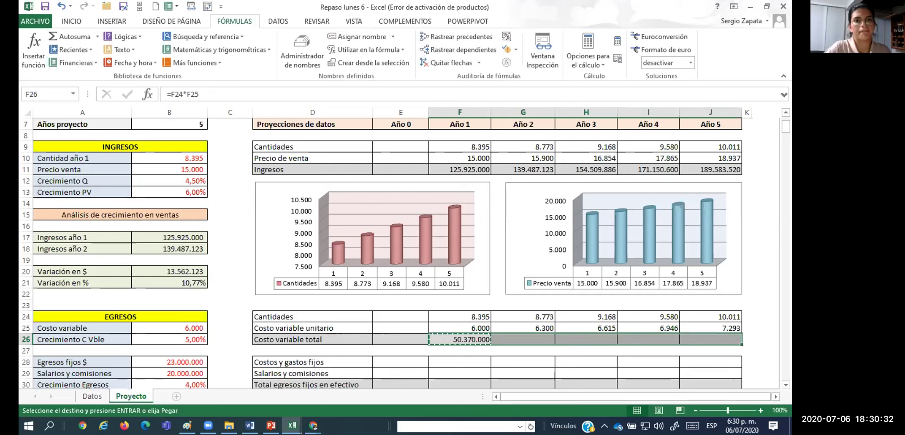
{"action": "key", "text": "Return"}
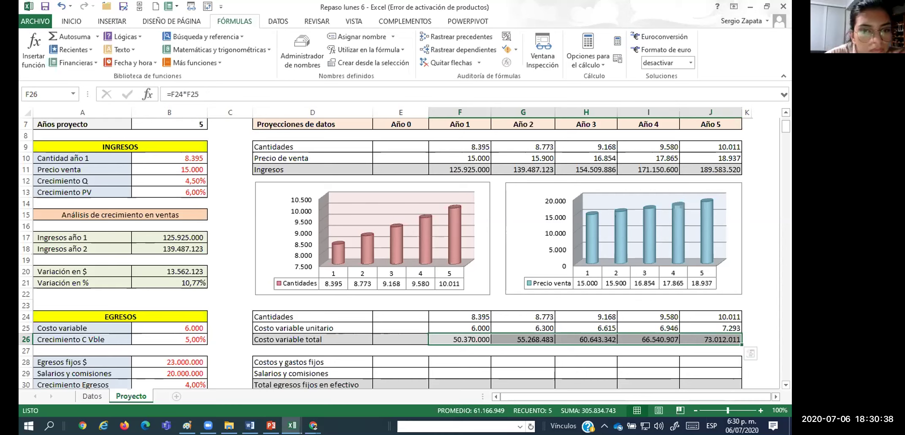
Examine the variable cost projections against the Ingresos and Egresos totales chart and the income data above
{"action": "left_click", "coordinate": [405, 317]}
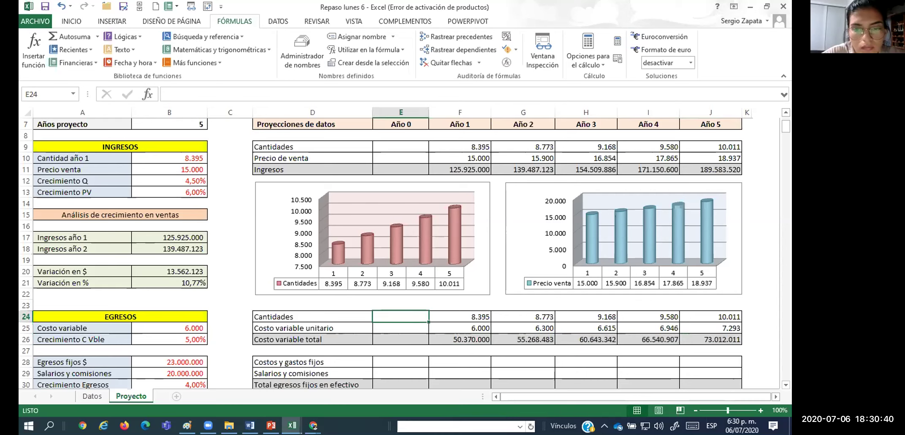
{"action": "left_click", "coordinate": [223, 288]}
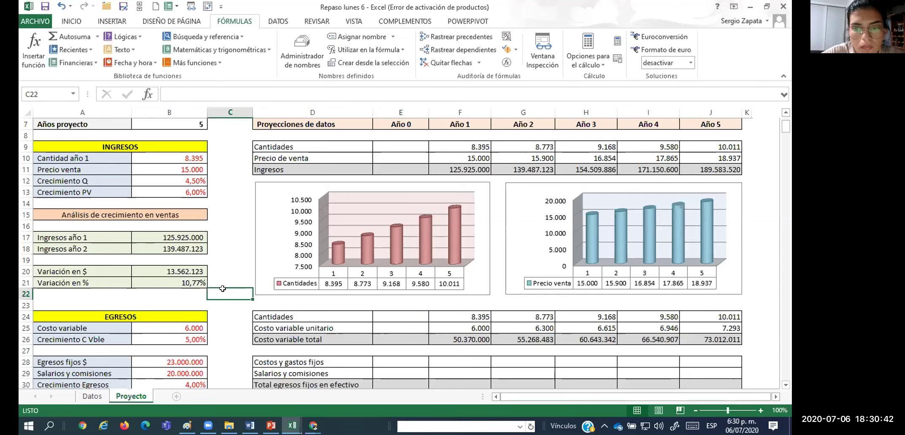
{"action": "scroll", "coordinate": [222, 288], "scroll_direction": "down", "scroll_amount": 3}
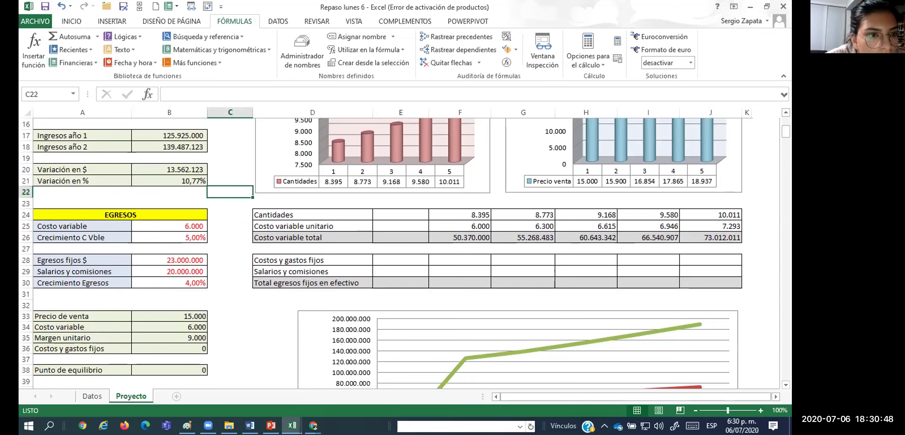
{"action": "left_click", "coordinate": [467, 221]}
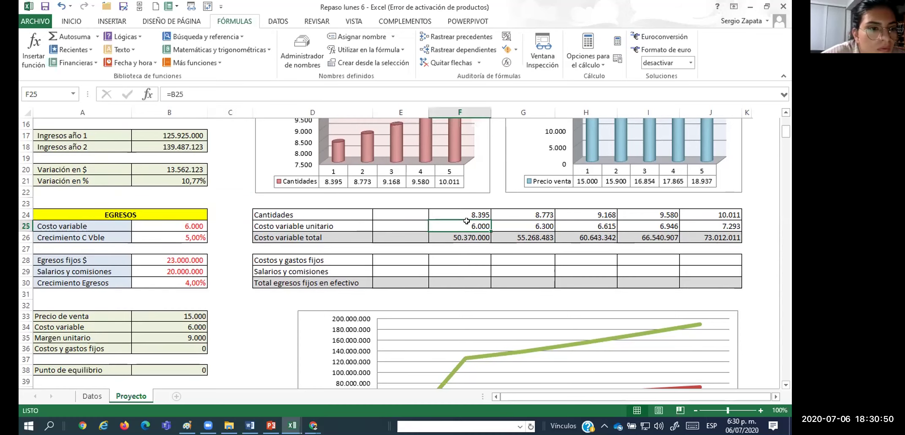
{"action": "scroll", "coordinate": [466, 221], "scroll_direction": "down", "scroll_amount": 3}
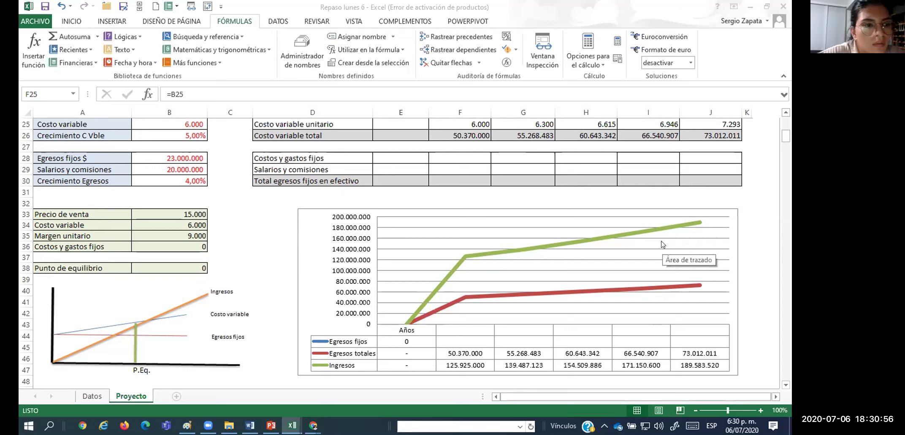
{"action": "mouse_move", "coordinate": [600, 293]}
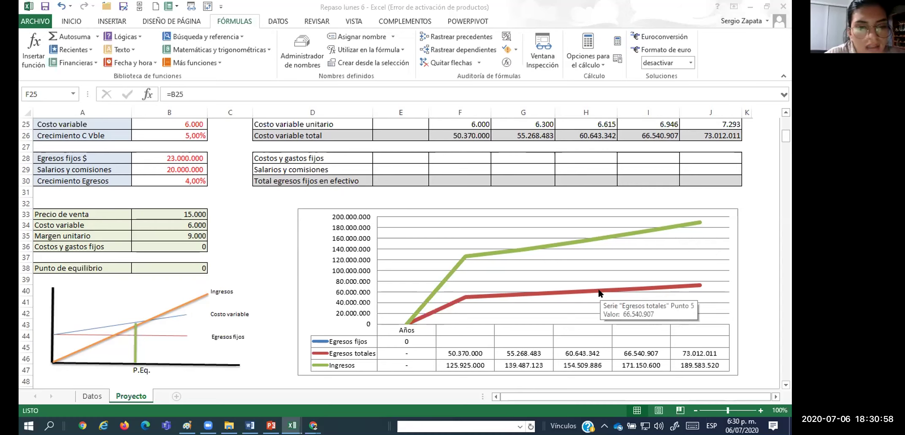
{"action": "scroll", "coordinate": [477, 171], "scroll_direction": "up", "scroll_amount": 2}
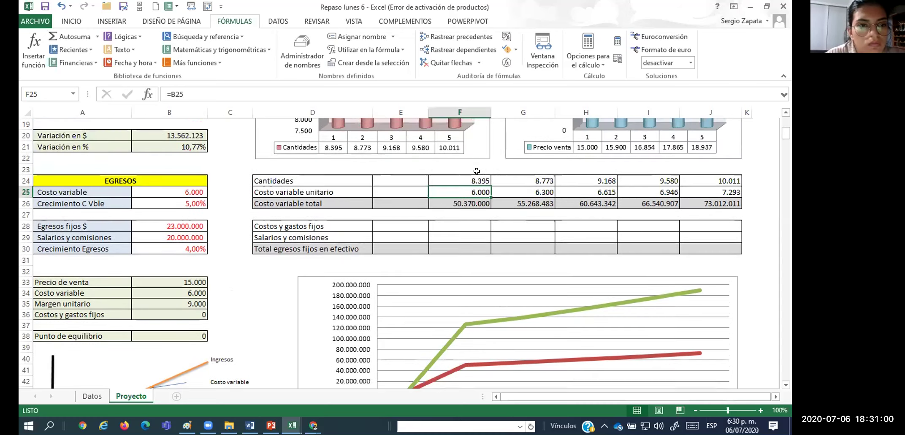
{"action": "key", "text": "Down"}
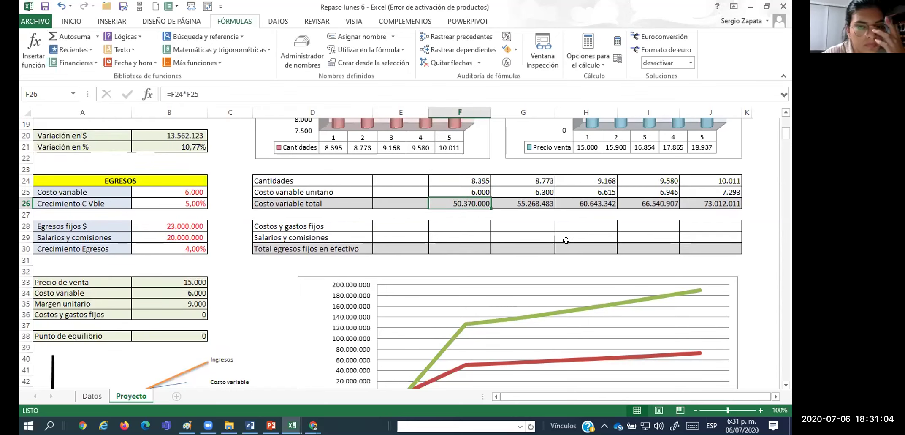
{"action": "scroll", "coordinate": [566, 240], "scroll_direction": "down", "scroll_amount": 1}
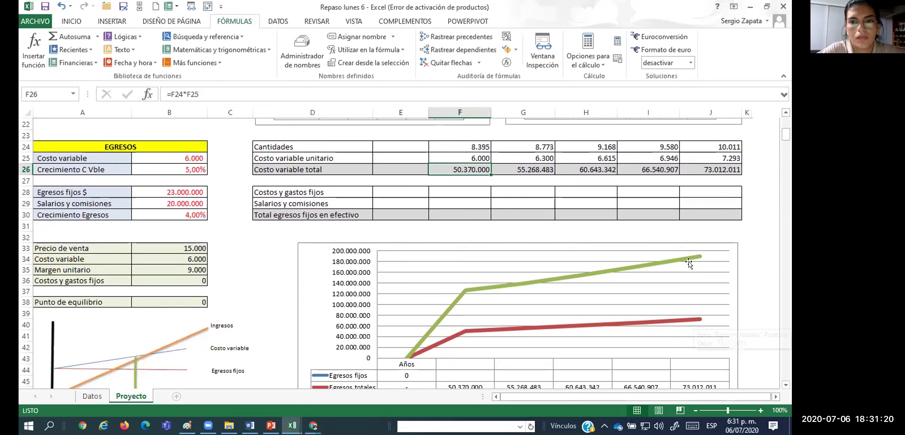
{"action": "scroll", "coordinate": [689, 263], "scroll_direction": "up", "scroll_amount": 6}
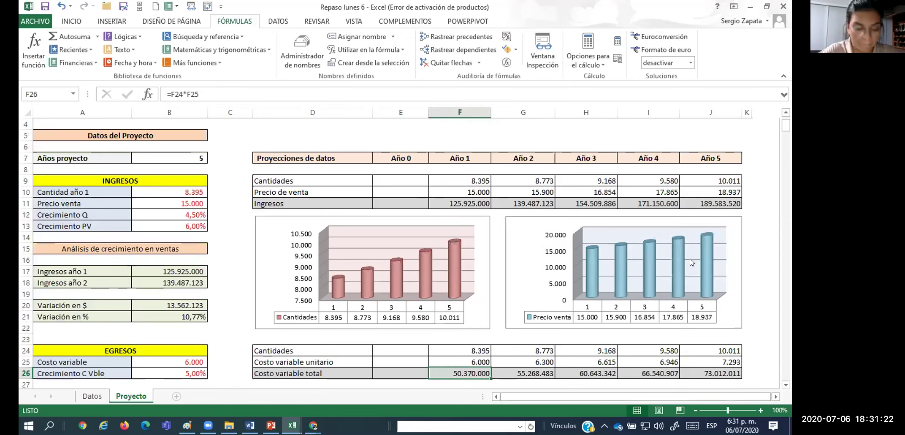
{"action": "scroll", "coordinate": [687, 258], "scroll_direction": "down", "scroll_amount": 2}
{"action": "scroll", "coordinate": [688, 258], "scroll_direction": "down", "scroll_amount": 1}
{"action": "left_click", "coordinate": [540, 260]}
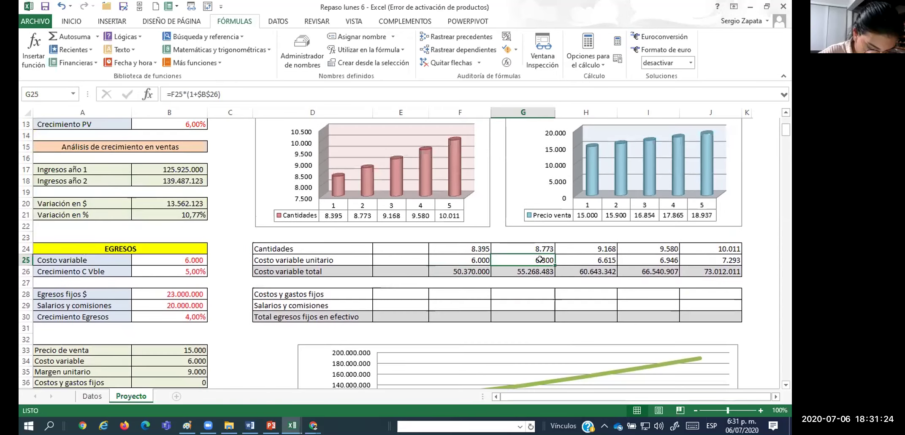
Inspect the Año 1 formulas for Cantidades, Costo variable unitario and Costo variable total in F24:F26
{"action": "scroll", "coordinate": [541, 259], "scroll_direction": "down", "scroll_amount": 1}
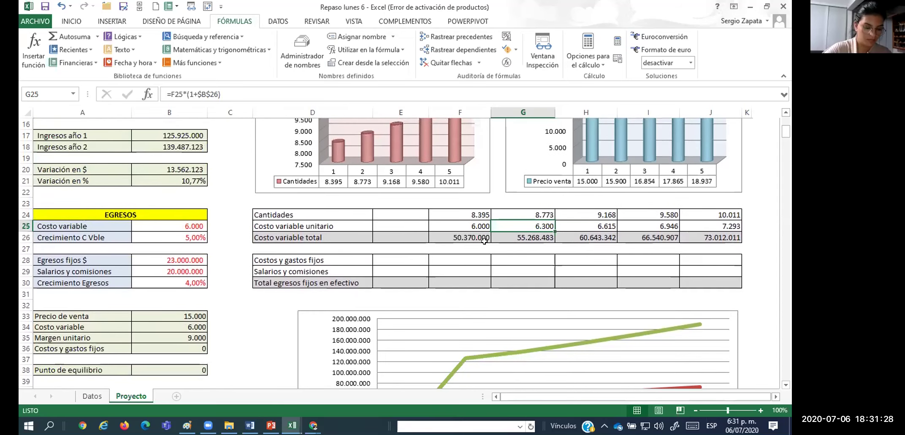
{"action": "left_click", "coordinate": [470, 235]}
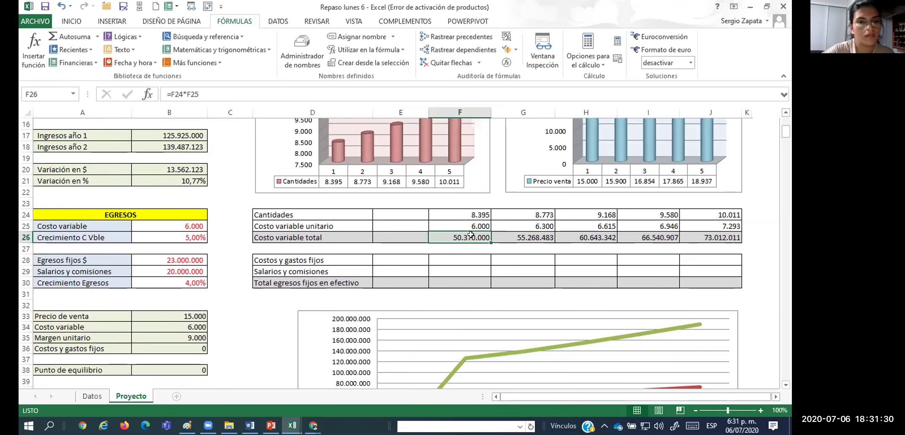
{"action": "scroll", "coordinate": [473, 237], "scroll_direction": "up", "scroll_amount": 3}
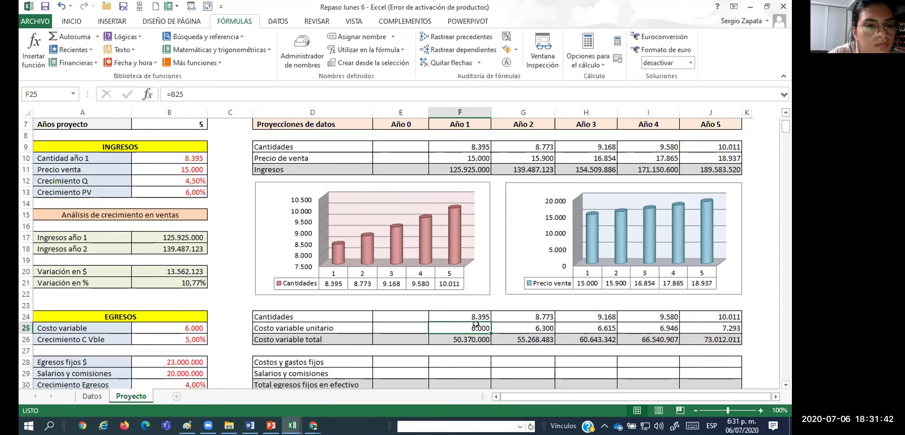
{"action": "left_click", "coordinate": [477, 316]}
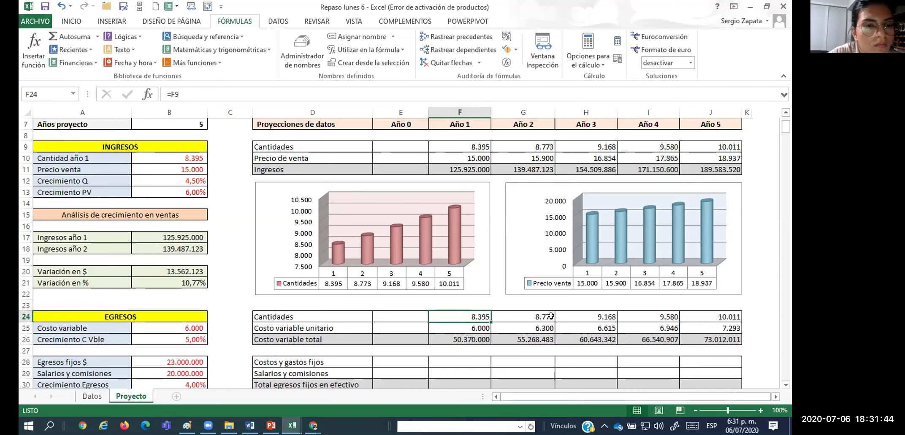
{"action": "left_click", "coordinate": [476, 337]}
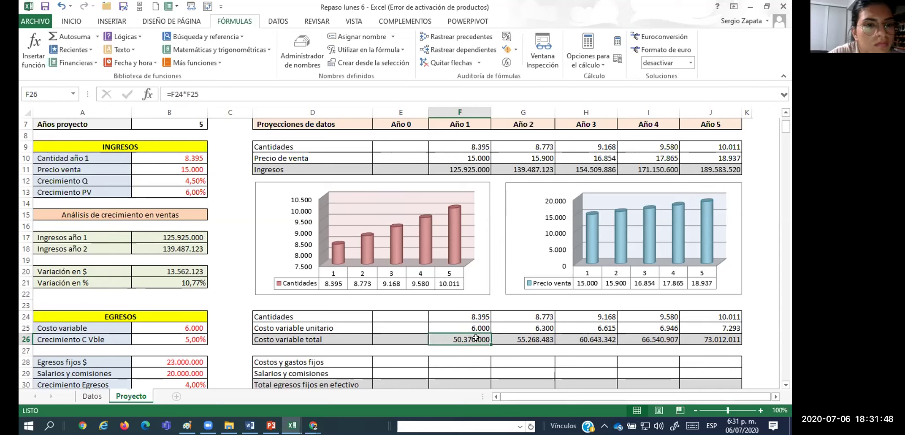
{"action": "left_click", "coordinate": [478, 313]}
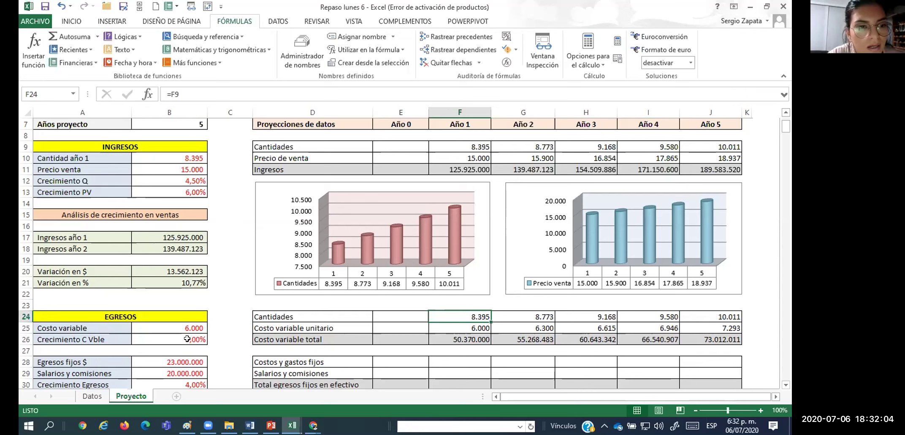
Enter 5% as the Crecimiento costo variable in the Datos sheet and check the linked cell in Proyecto
{"action": "left_click", "coordinate": [92, 395]}
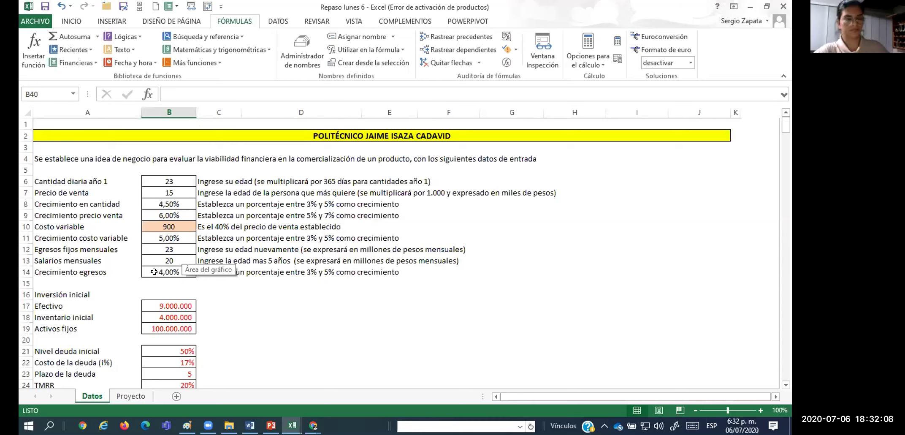
{"action": "left_click", "coordinate": [167, 237]}
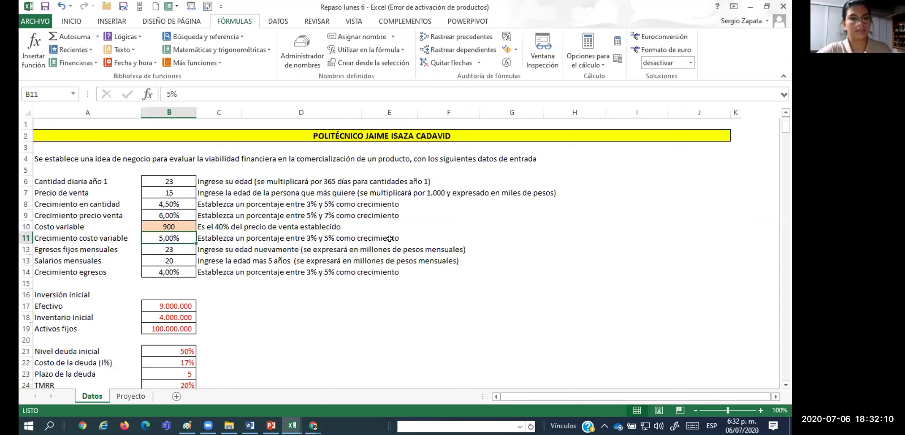
{"action": "type", "text": "5%"}
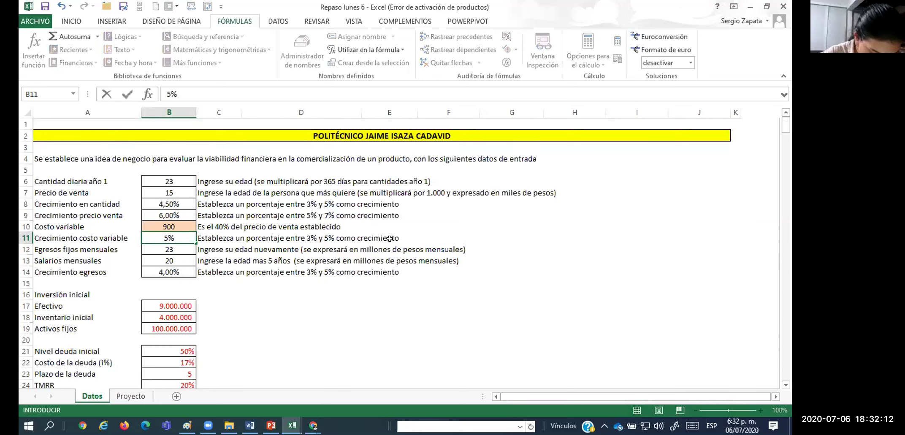
{"action": "key", "text": "Return"}
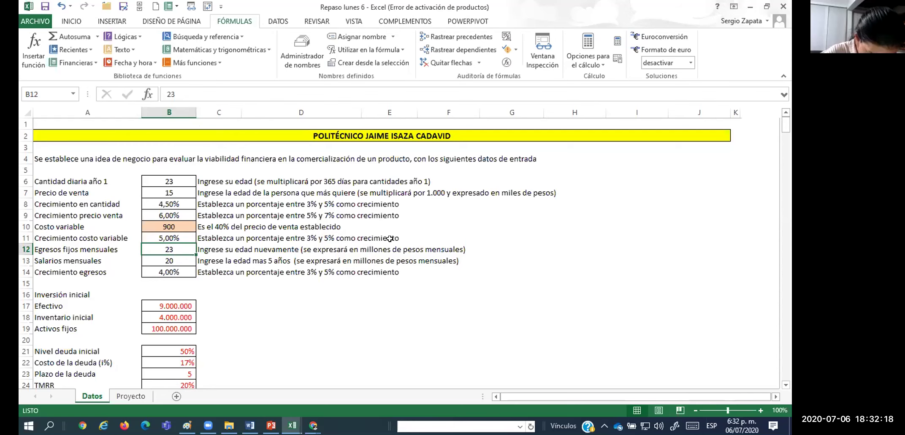
{"action": "key", "text": "Up"}
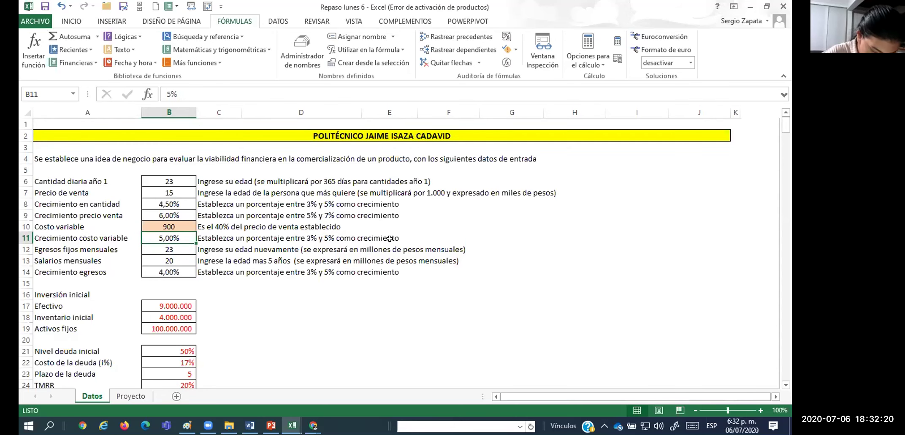
{"action": "key", "text": "ctrl+Page_Down"}
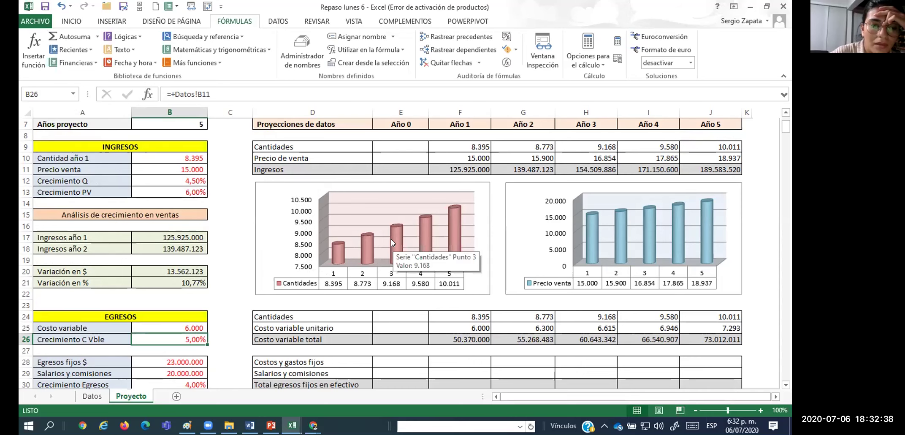
Set the Crecimiento costo variable in Datos to 4,2% with a decimal comma and check its effect in Proyecto
{"action": "key", "text": "ctrl+Page_Up"}
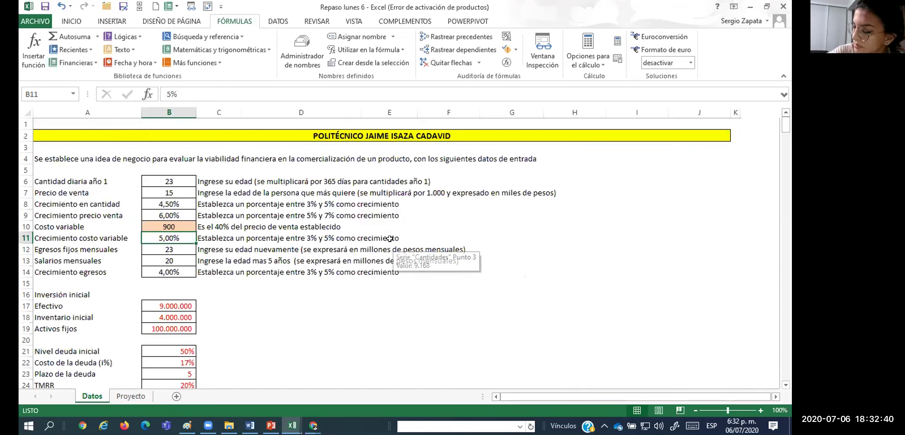
{"action": "type", "text": "4,2"}
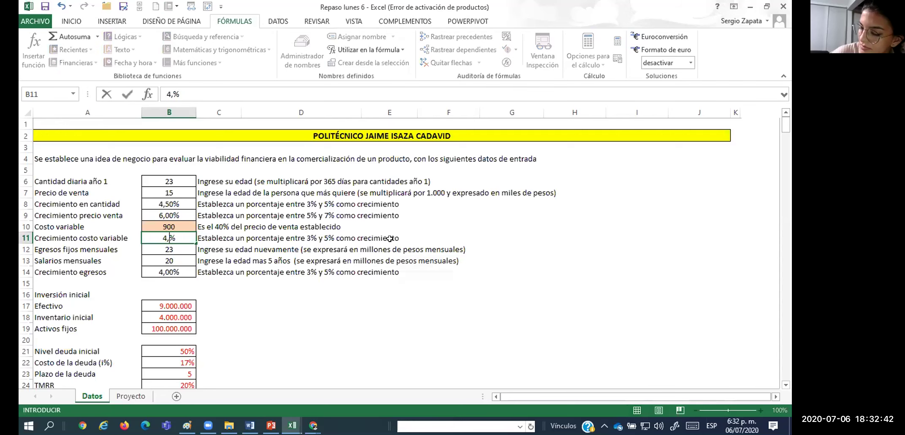
{"action": "key", "text": "ctrl+Return"}
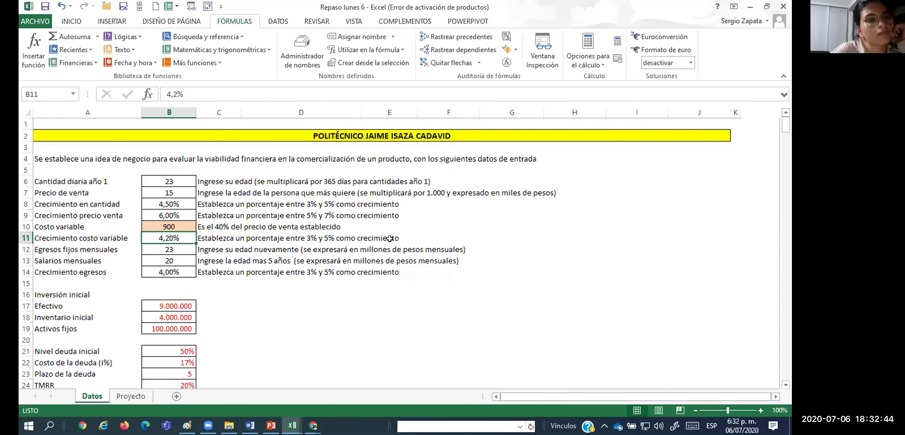
{"action": "key", "text": "ctrl+Page_Down"}
{"action": "key", "text": "ctrl+Page_Up"}
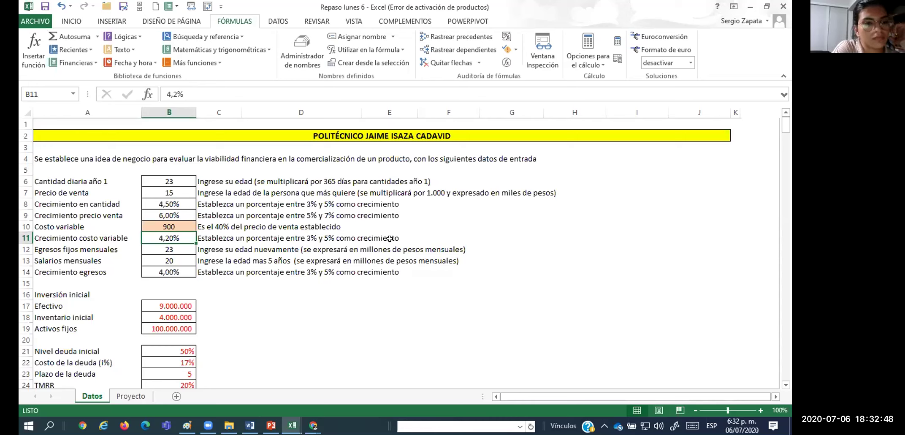
Try entering the Crecimiento costo variable in Datos as 4.2% with a decimal point and check the Proyecto projections
{"action": "type", "text": "4.2%"}
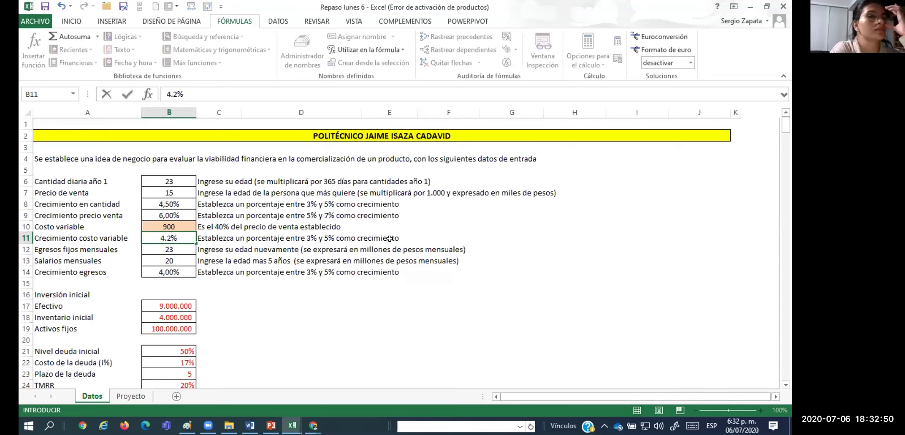
{"action": "key", "text": "Return"}
{"action": "key", "text": "ctrl+Page_Down"}
{"action": "mouse_move", "coordinate": [391, 239]}
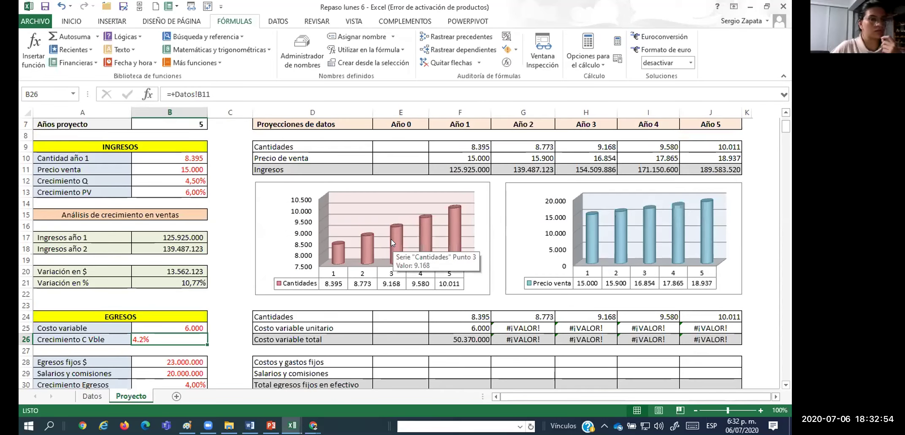
Undo the 4.2% and 4,2% entries for Crecimiento costo variable in Datos, and return to the Proyecto sheet
{"action": "key", "text": "ctrl+Page_Up"}
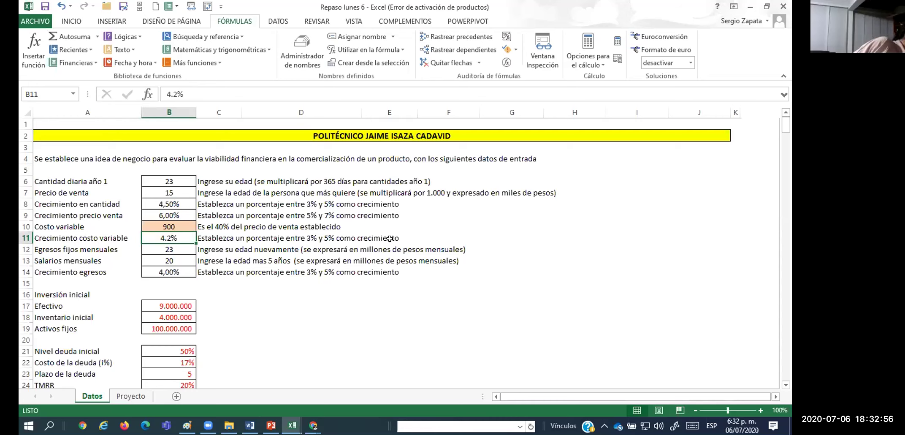
{"action": "key", "text": "ctrl+z"}
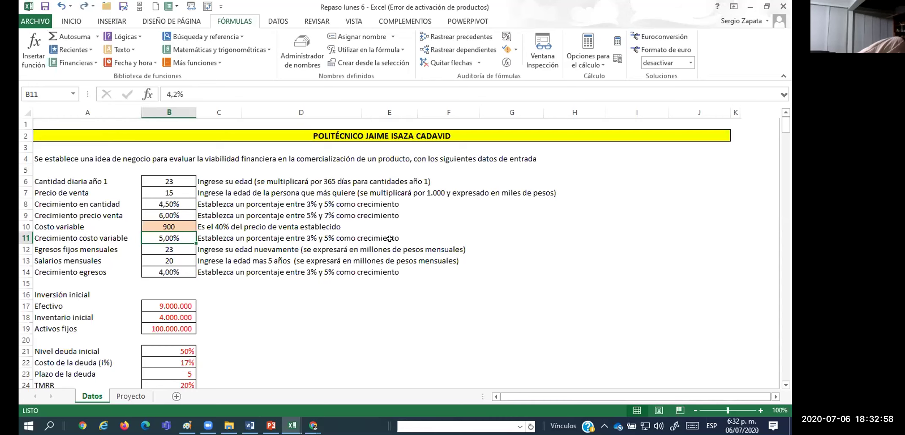
{"action": "key", "text": "ctrl+Page_Down"}
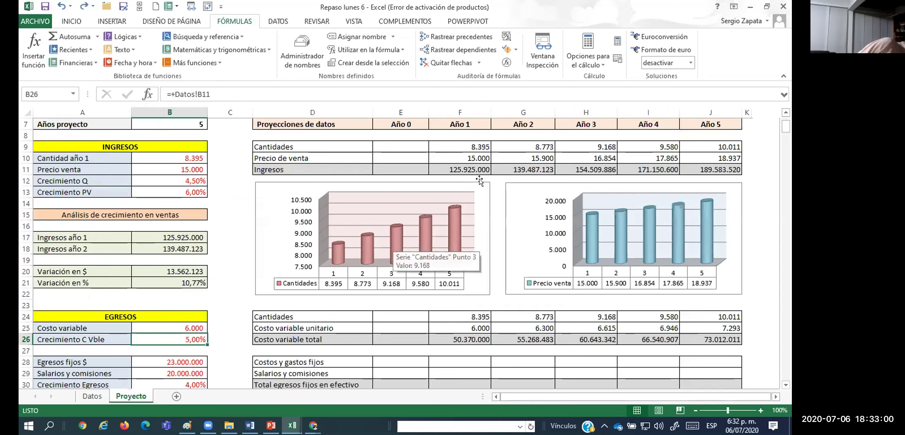
Link the Año 1 Costos y gastos fijos in F28 to the Egresos fijos $ input with =B28
{"action": "scroll", "coordinate": [515, 297], "scroll_direction": "down", "scroll_amount": 1}
{"action": "scroll", "coordinate": [514, 297], "scroll_direction": "down", "scroll_amount": 4}
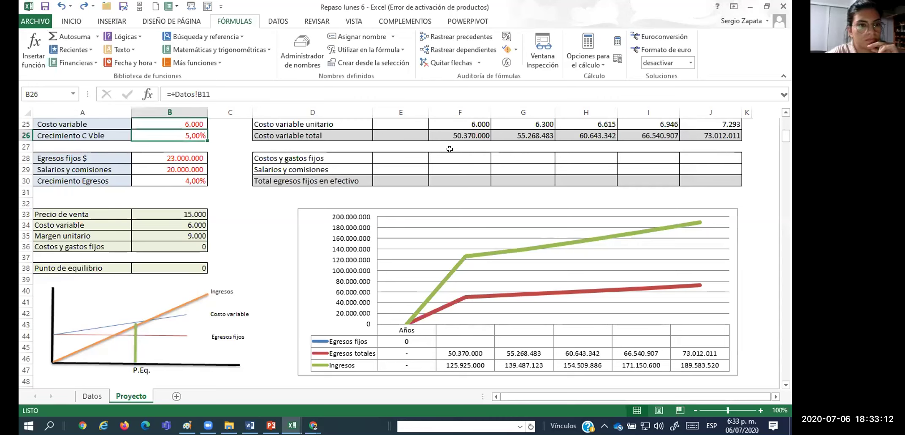
{"action": "left_click", "coordinate": [481, 157]}
{"action": "type", "text": "="}
{"action": "key", "text": "Left"}
{"action": "key", "text": "Left"}
{"action": "key", "text": "Left"}
{"action": "key", "text": "Left"}
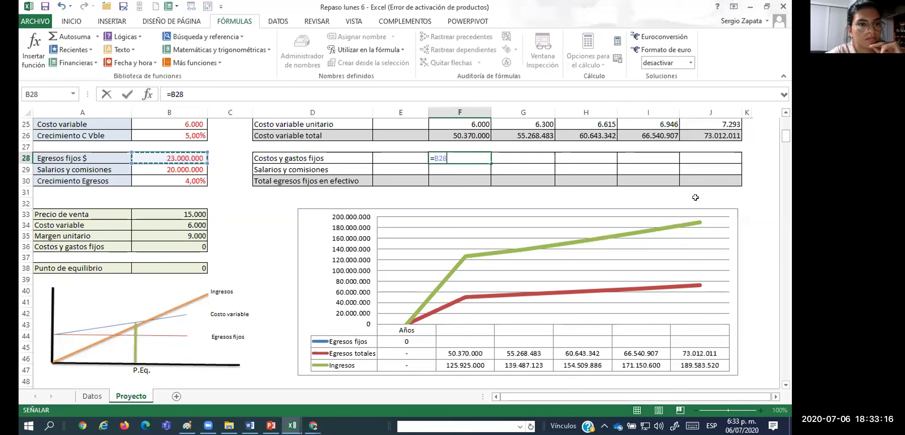
{"action": "key", "text": "Return"}
Link the Año 1 Salarios y comisiones in F29 to its input value with =B29
{"action": "type", "text": "="}
{"action": "key", "text": "Left"}
{"action": "key", "text": "Left"}
{"action": "key", "text": "Left"}
{"action": "key", "text": "Left"}
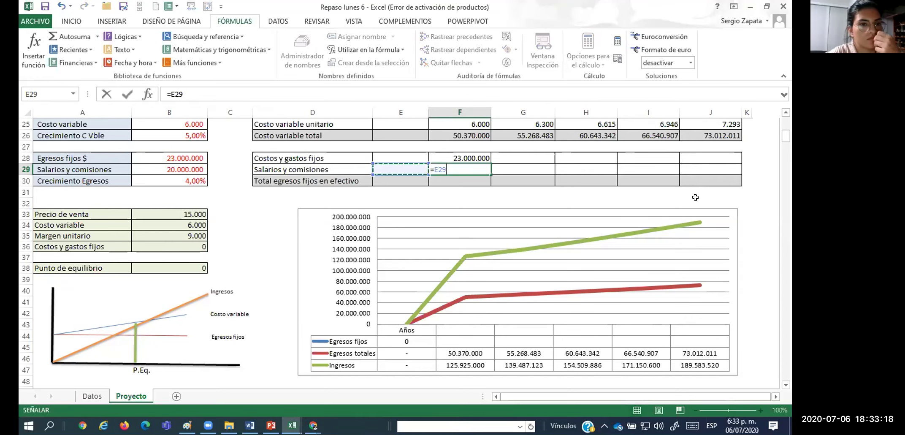
{"action": "key", "text": "Return"}
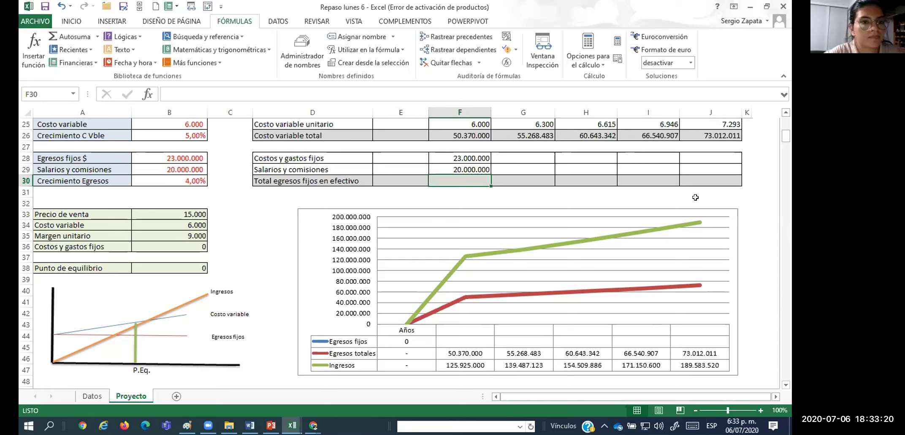
Calculate the Año 1 Total egresos fijos en efectivo in F30 with =F29+F28
{"action": "type", "text": "="}
{"action": "key", "text": "Up"}
{"action": "type", "text": "+"}
{"action": "key", "text": "Up"}
{"action": "key", "text": "Up"}
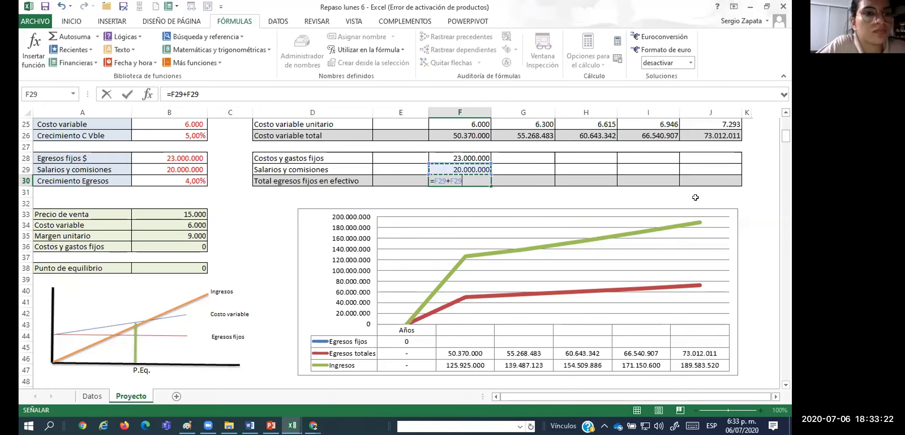
{"action": "key", "text": "ctrl+Return"}
{"action": "key", "text": "Up"}
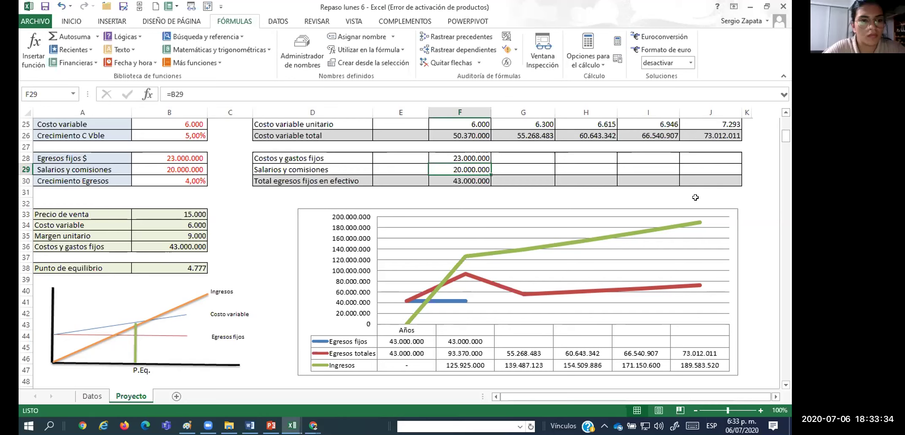
Examine the break-even diagram in A40:C47 alongside the Punto de equilibrio data above it
{"action": "left_click", "coordinate": [196, 321]}
{"action": "mouse_move", "coordinate": [65, 289]}
{"action": "left_mouse_down"}
{"action": "mouse_move", "coordinate": [234, 340]}
{"action": "mouse_move", "coordinate": [239, 367]}
{"action": "left_mouse_up"}
{"action": "key", "text": "ctrl+v"}
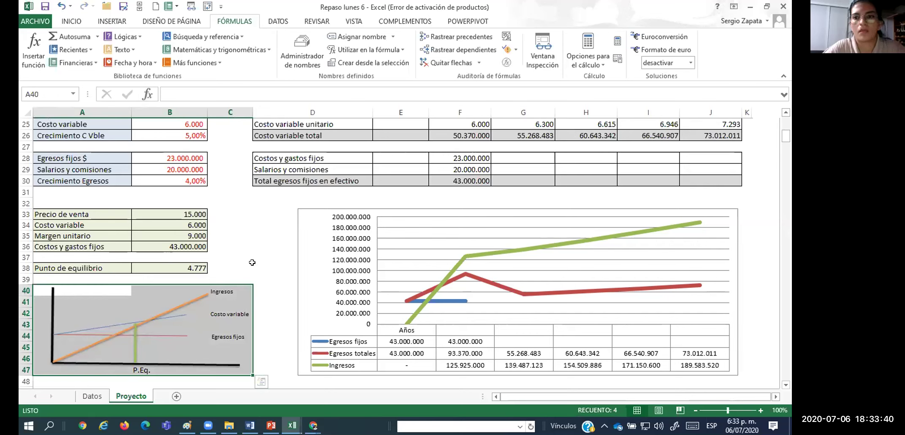
{"action": "left_click", "coordinate": [226, 242]}
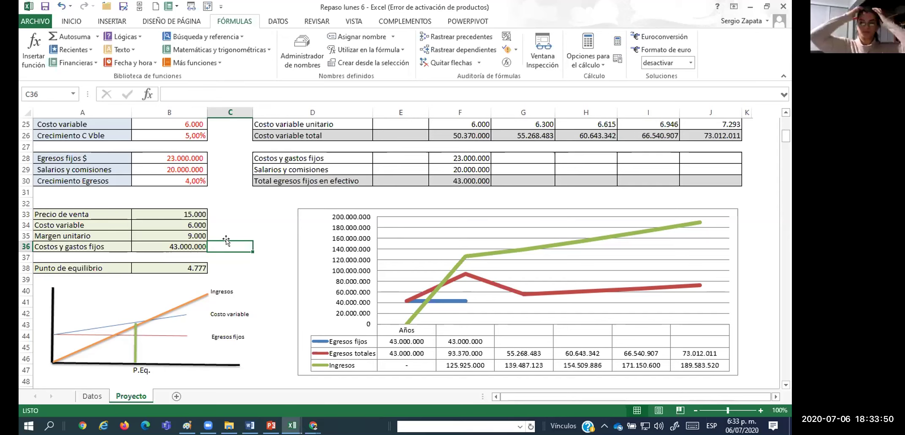
Inspect the Año 1 Costos y gastos fijos formula in F28 and review the input data in the Datos sheet
{"action": "left_click", "coordinate": [471, 160]}
{"action": "scroll", "coordinate": [471, 160], "scroll_direction": "up", "scroll_amount": 1}
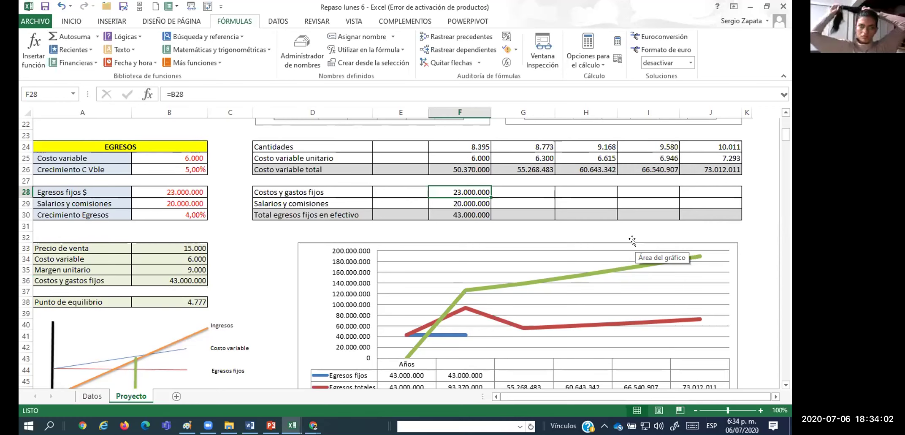
{"action": "key", "text": "F2"}
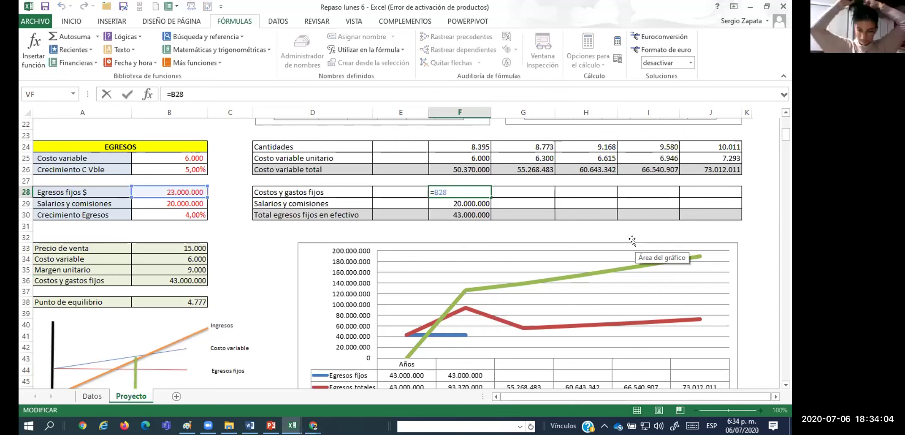
{"action": "key", "text": "Return"}
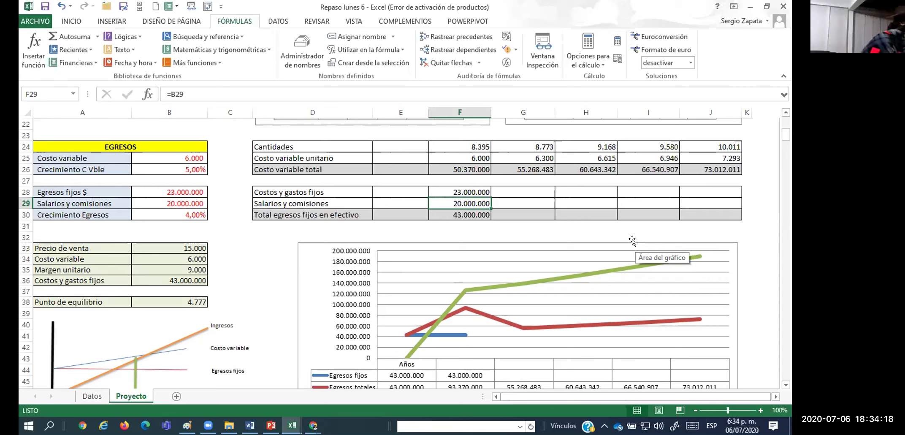
{"action": "key", "text": "Up"}
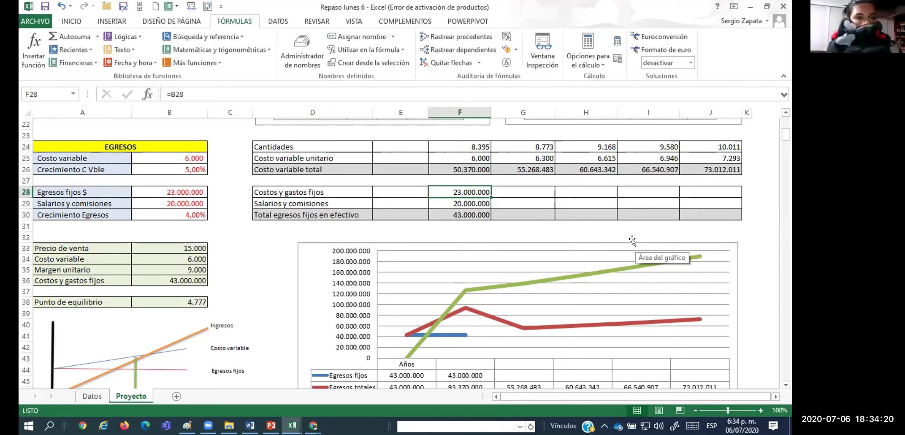
{"action": "key", "text": "Right"}
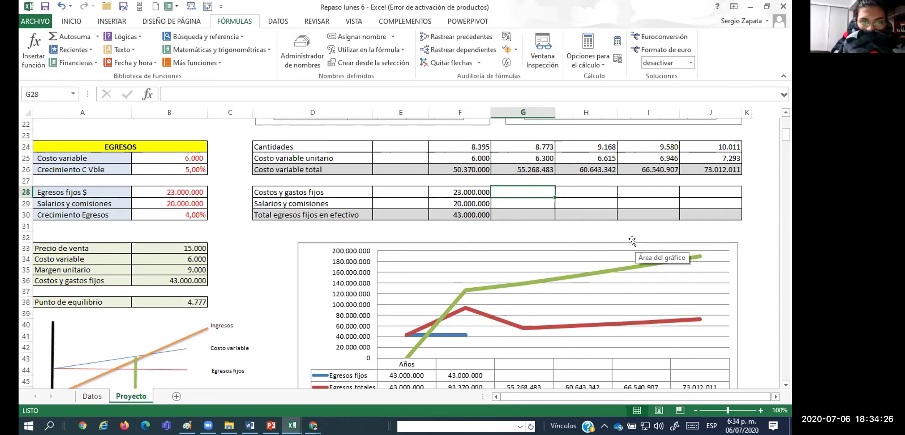
{"action": "key", "text": "ctrl+Page_Up"}
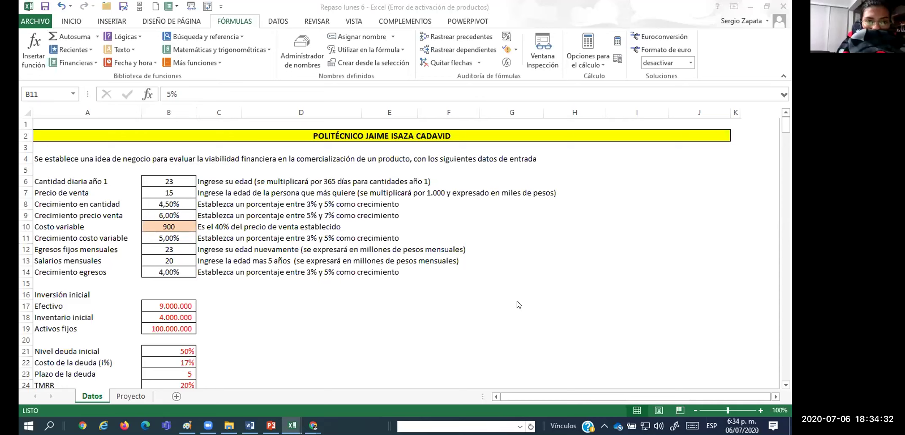
Project the Año 2 Costos y gastos fijos in G28 of the Proyecto sheet with =F28*(1+$B$30)
{"action": "left_click", "coordinate": [169, 191]}
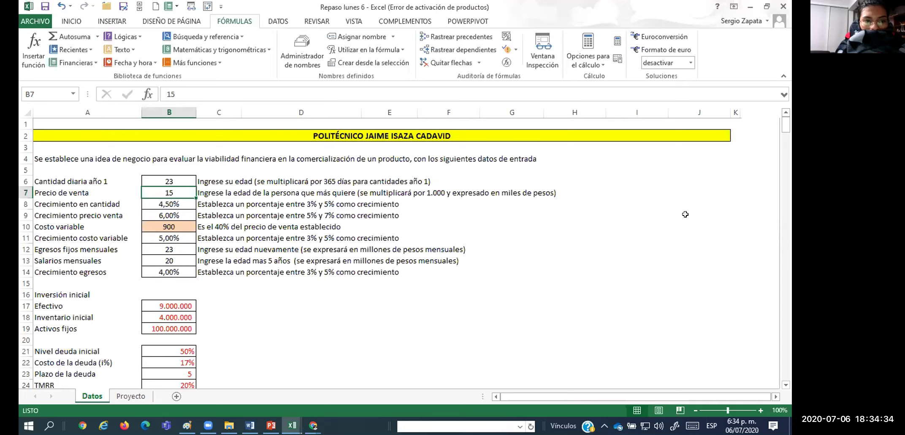
{"action": "key", "text": "ctrl+Page_Down"}
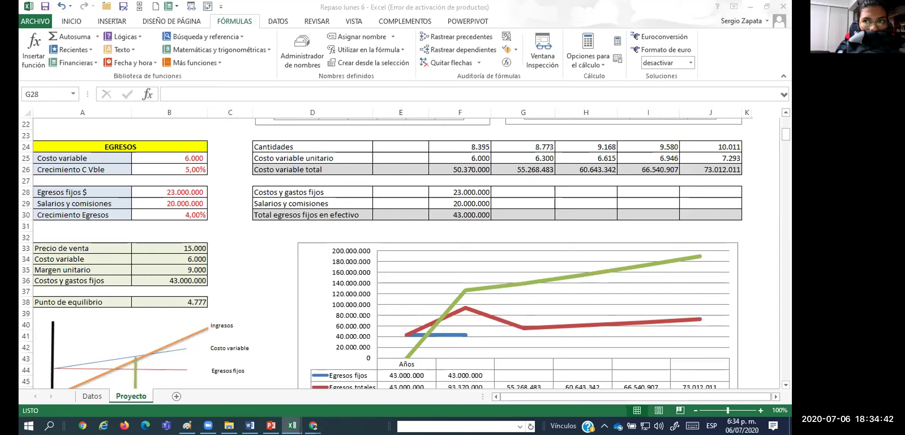
{"action": "left_click", "coordinate": [527, 189]}
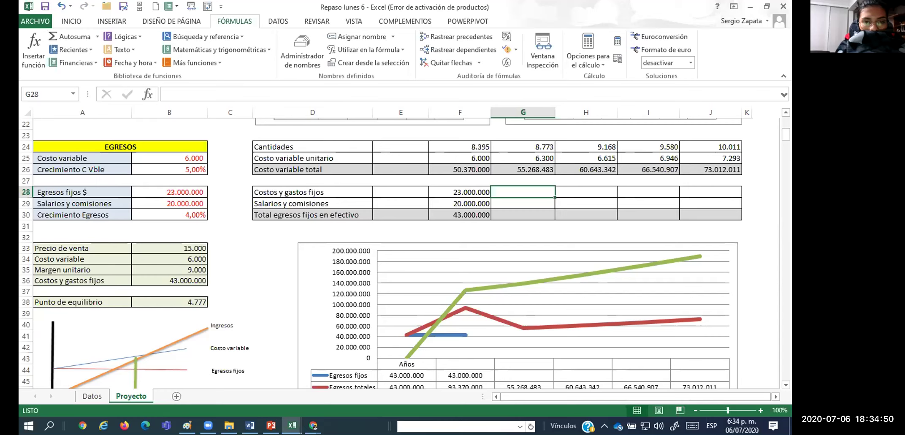
{"action": "type", "text": "="}
{"action": "left_click", "coordinate": [472, 192]}
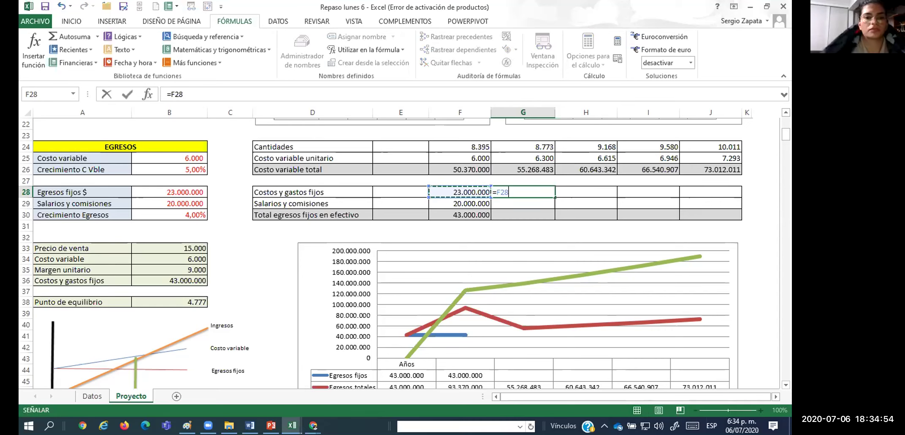
{"action": "type", "text": "*"}
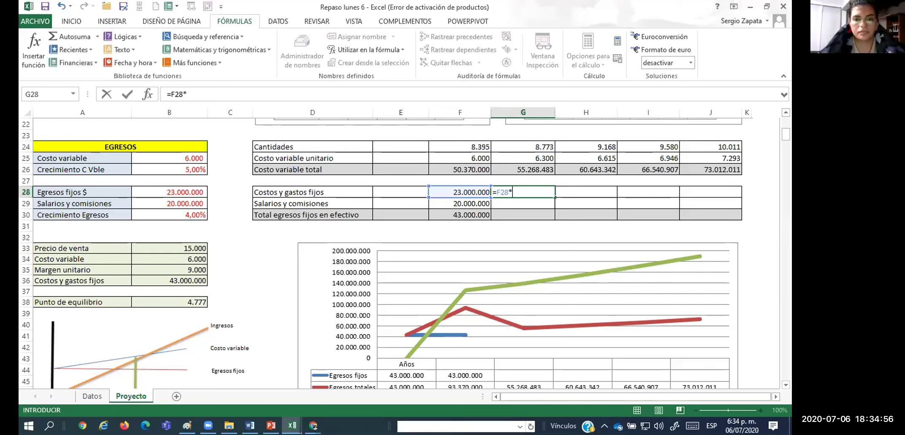
{"action": "type", "text": "(1+"}
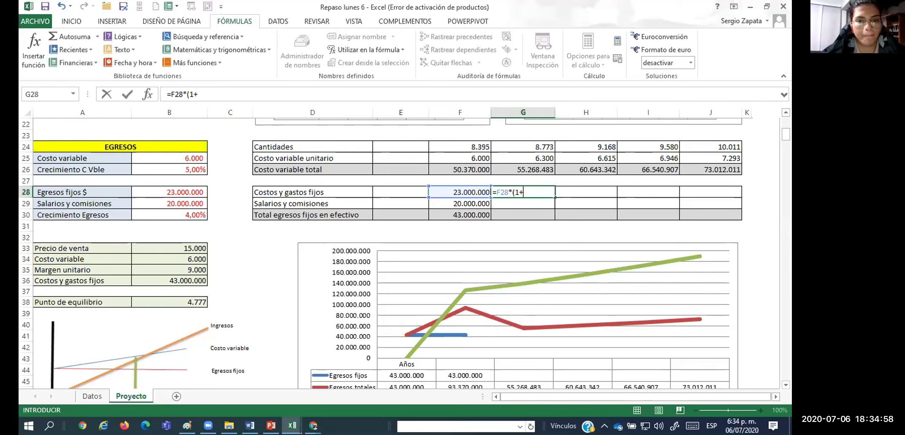
{"action": "left_click", "coordinate": [195, 212]}
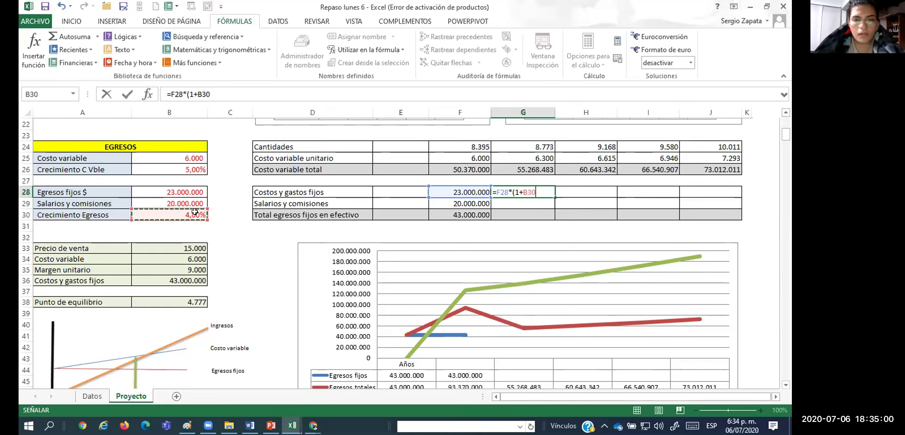
{"action": "type", "text": ")"}
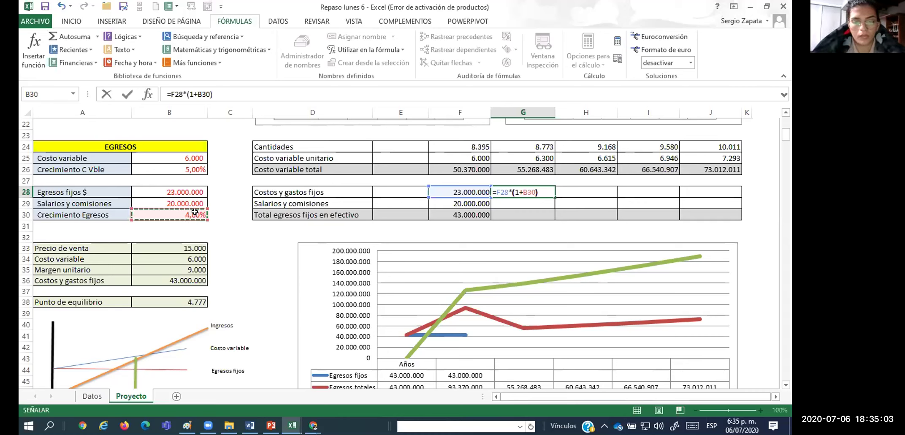
{"action": "key", "text": "F4"}
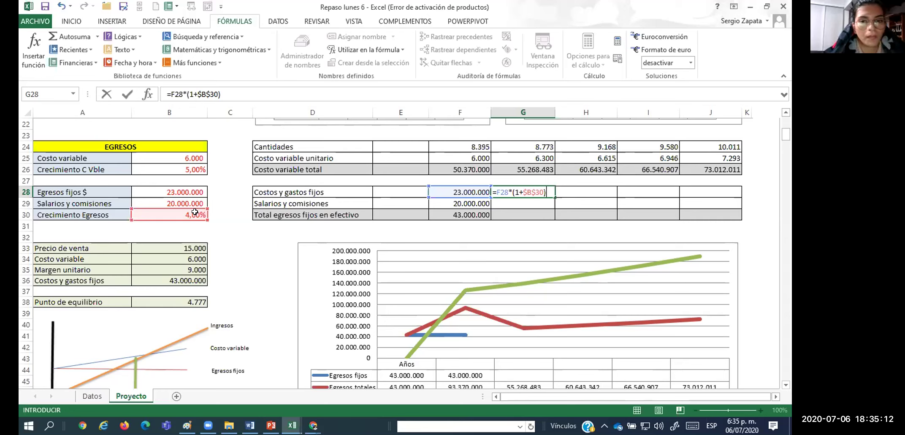
{"action": "key", "text": "ctrl+Return"}
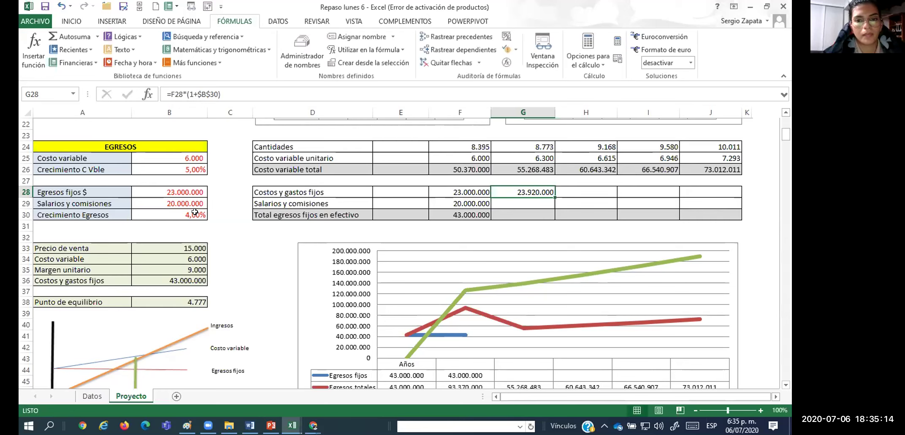
Copy the G28 growth formula across to Año 5 for both Costos y gastos fijos and Salarios y comisiones, filling G28:J29
{"action": "key", "text": "ctrl+c"}
{"action": "key", "text": "shift+Right"}
{"action": "key", "text": "shift+Right"}
{"action": "key", "text": "shift+Right"}
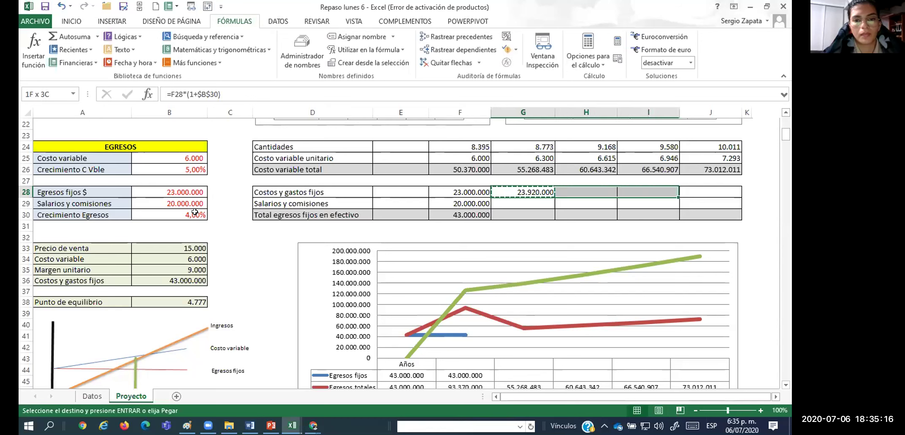
{"action": "key", "text": "ctrl+v"}
{"action": "key", "text": "Down"}
{"action": "key", "text": "shift+Right"}
{"action": "key", "text": "shift+Right"}
{"action": "key", "text": "shift+Right"}
{"action": "key", "text": "Return"}
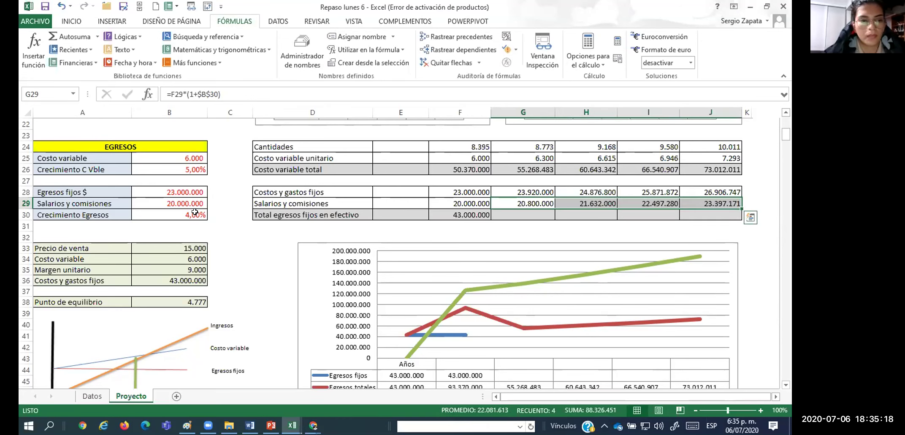
Copy the Año 1 Total egresos fijos en efectivo formula in F30 across to Año 5 in J30
{"action": "key", "text": "Left"}
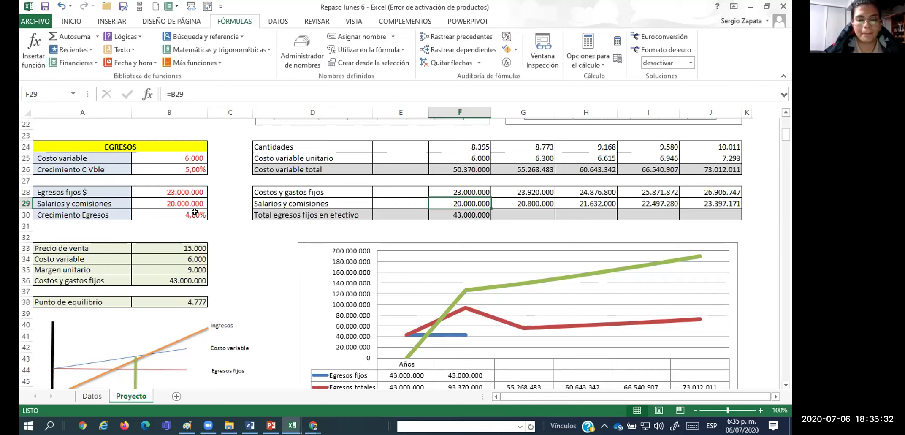
{"action": "key", "text": "Right"}
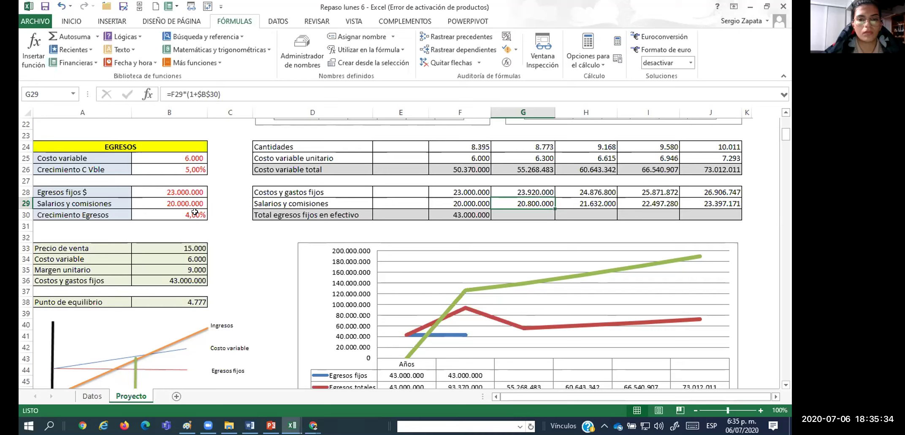
{"action": "key", "text": "Left"}
{"action": "key", "text": "Down"}
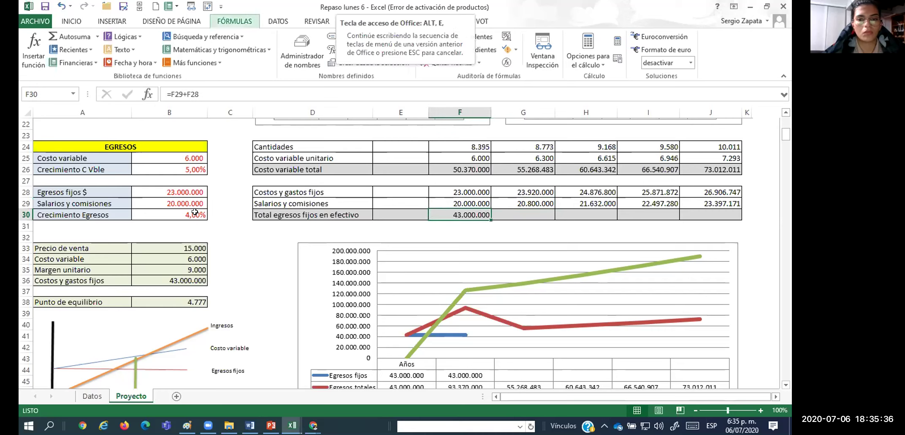
{"action": "key", "text": "ctrl+c"}
{"action": "key", "text": "shift+Right"}
{"action": "key", "text": "shift+Right"}
{"action": "key", "text": "shift+Right"}
{"action": "key", "text": "shift+Right"}
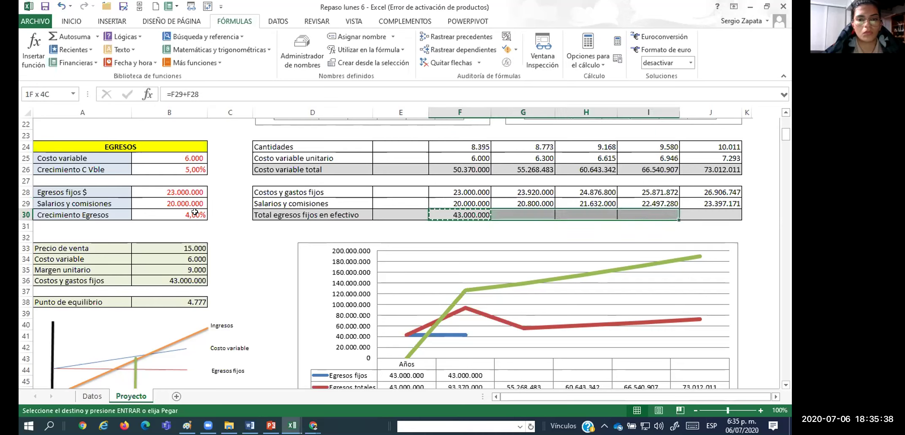
{"action": "key", "text": "Return"}
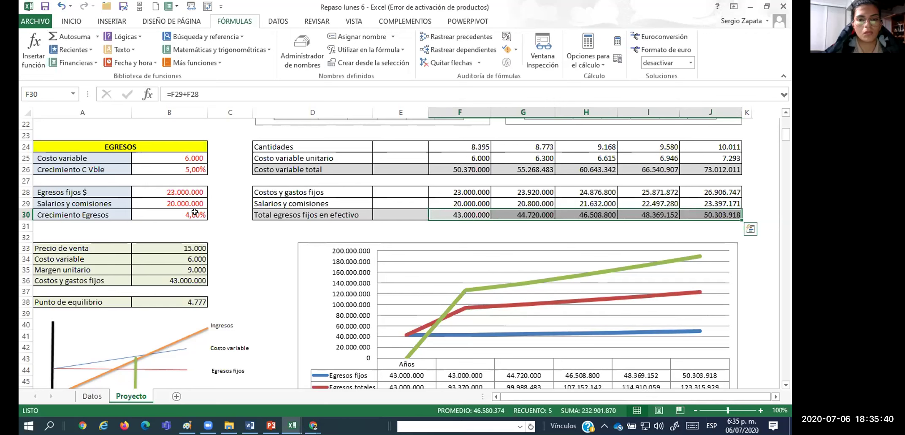
Review the Año 2 growth formulas in G28 and G29 and the Egresos and Ingresos line chart below them
{"action": "left_click", "coordinate": [502, 187]}
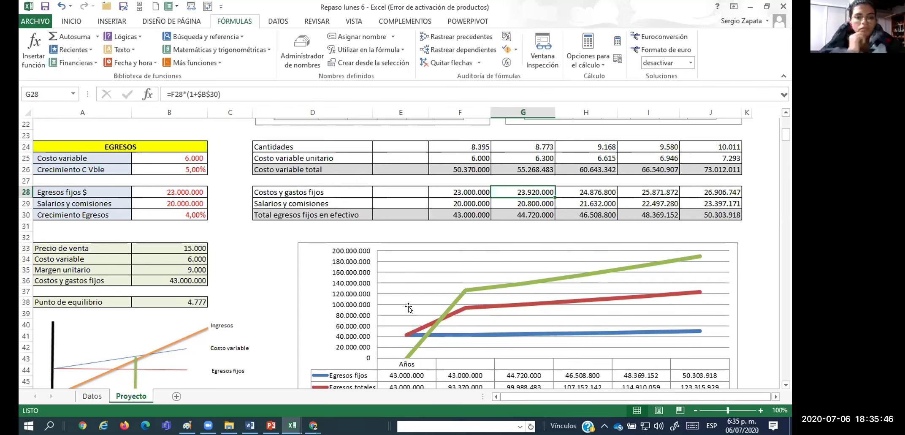
{"action": "scroll", "coordinate": [426, 241], "scroll_direction": "down", "scroll_amount": 1}
{"action": "scroll", "coordinate": [443, 221], "scroll_direction": "down", "scroll_amount": 1}
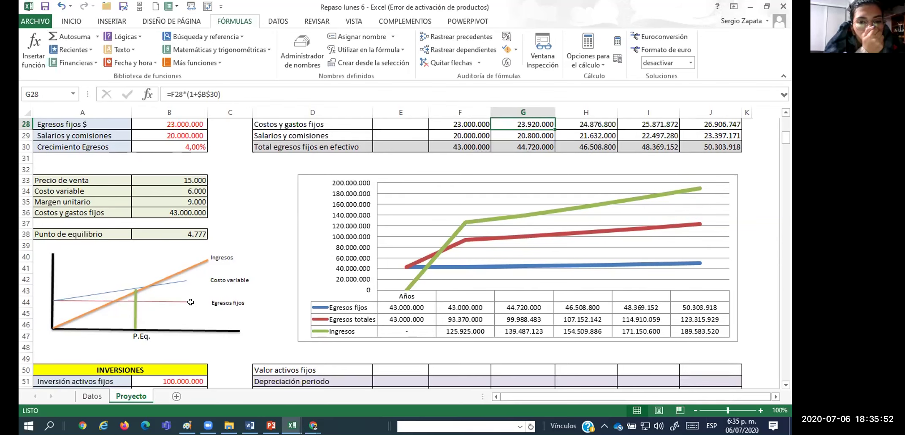
{"action": "scroll", "coordinate": [194, 301], "scroll_direction": "up", "scroll_amount": 1}
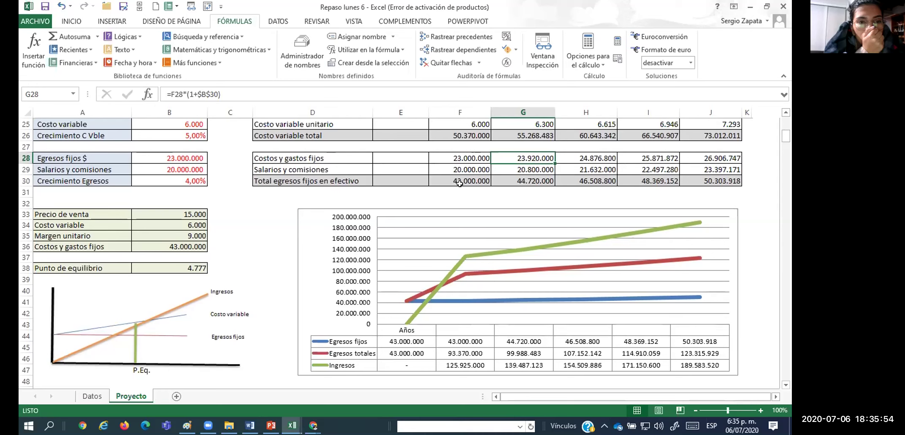
{"action": "left_click", "coordinate": [532, 168]}
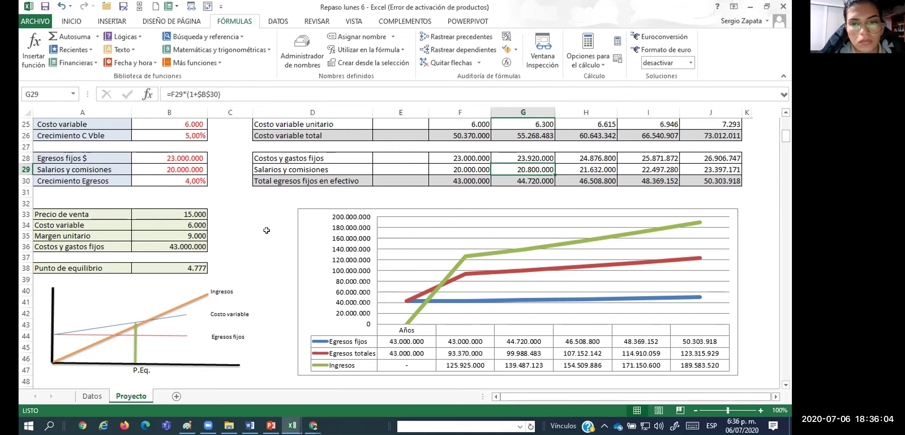
Test a Cantidad año 1 of 4777 in B10 against the Egresos and Ingresos chart, and undo the entry
{"action": "scroll", "coordinate": [190, 229], "scroll_direction": "up", "scroll_amount": 8}
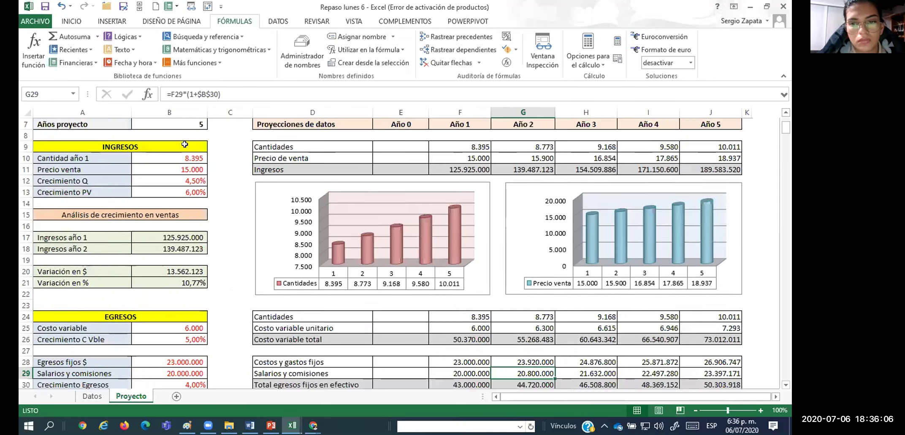
{"action": "left_click", "coordinate": [191, 225]}
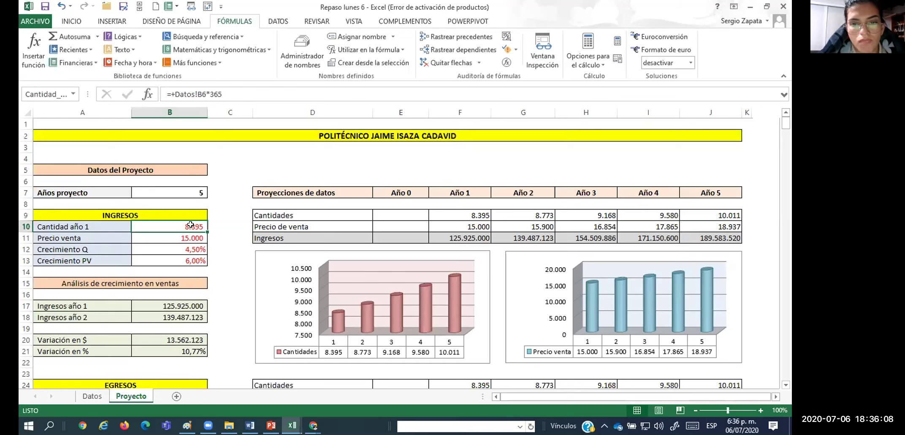
{"action": "type", "text": "4777"}
{"action": "key", "text": "Return"}
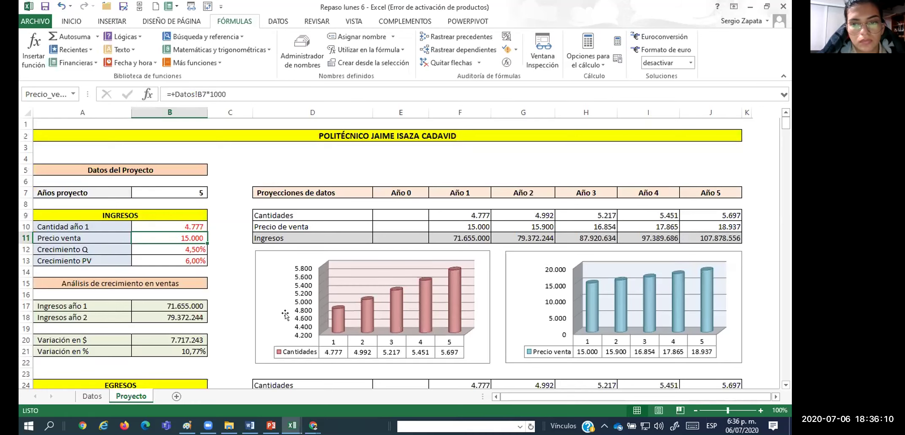
{"action": "scroll", "coordinate": [294, 286], "scroll_direction": "down", "scroll_amount": 11}
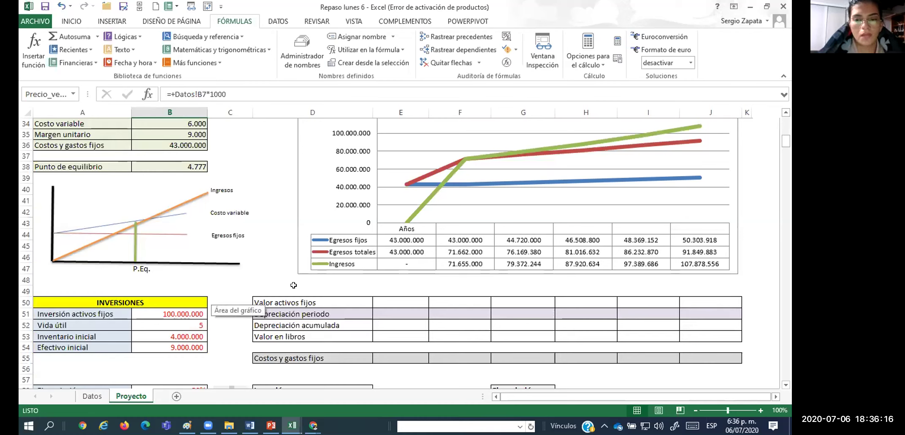
{"action": "left_click", "coordinate": [61, 5]}
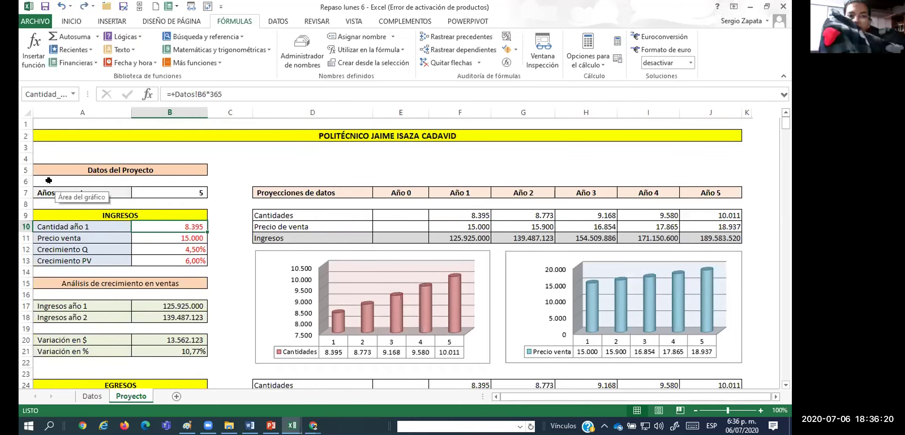
Compare the Punto de equilibrio in B38 with the Cantidad año 1 in B10, alongside the Egresos and Ingresos chart
{"action": "scroll", "coordinate": [277, 312], "scroll_direction": "down", "scroll_amount": 12}
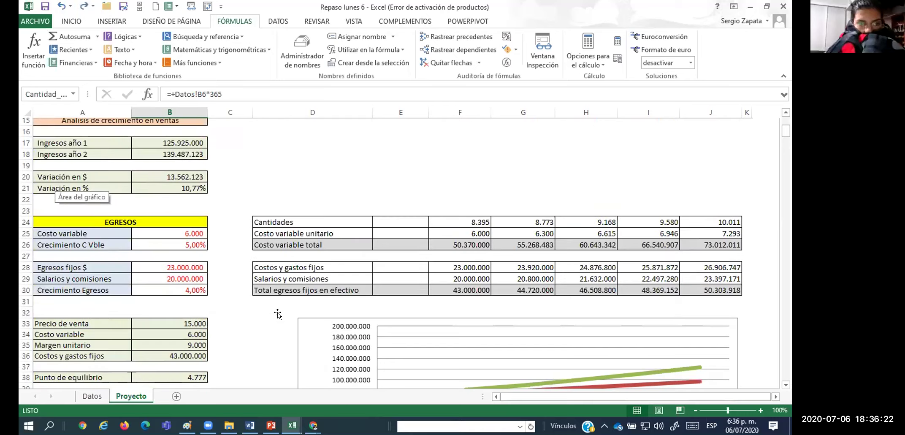
{"action": "scroll", "coordinate": [278, 310], "scroll_direction": "up", "scroll_amount": 3}
{"action": "scroll", "coordinate": [278, 311], "scroll_direction": "up", "scroll_amount": 1}
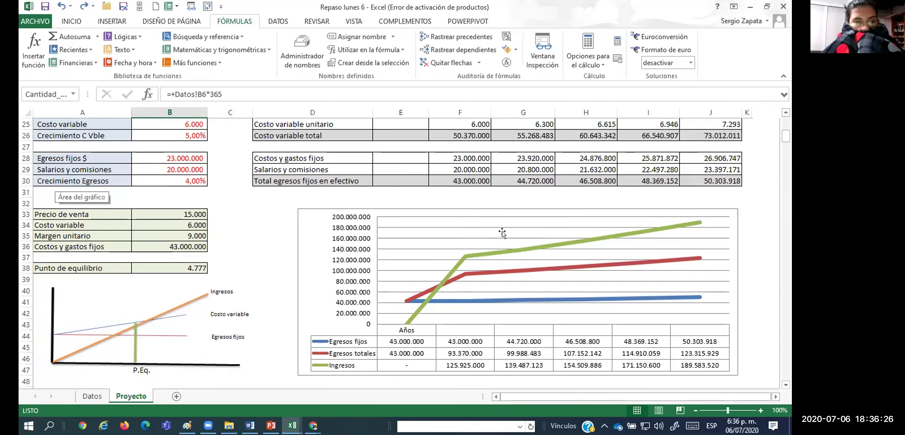
{"action": "left_click", "coordinate": [498, 203]}
{"action": "left_click", "coordinate": [169, 290]}
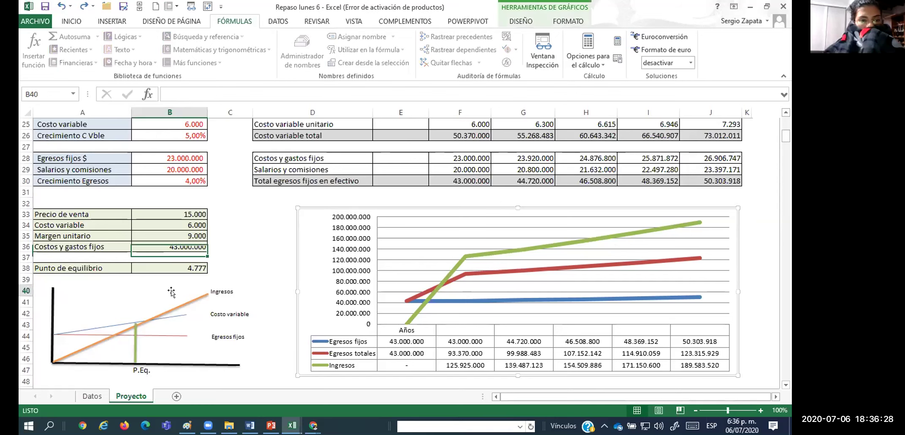
{"action": "left_click", "coordinate": [243, 270]}
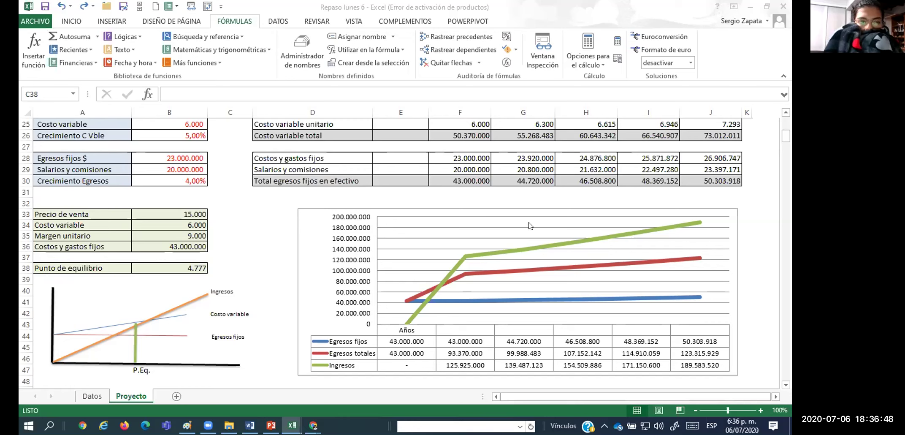
{"action": "left_click", "coordinate": [159, 262]}
{"action": "key", "text": "Left"}
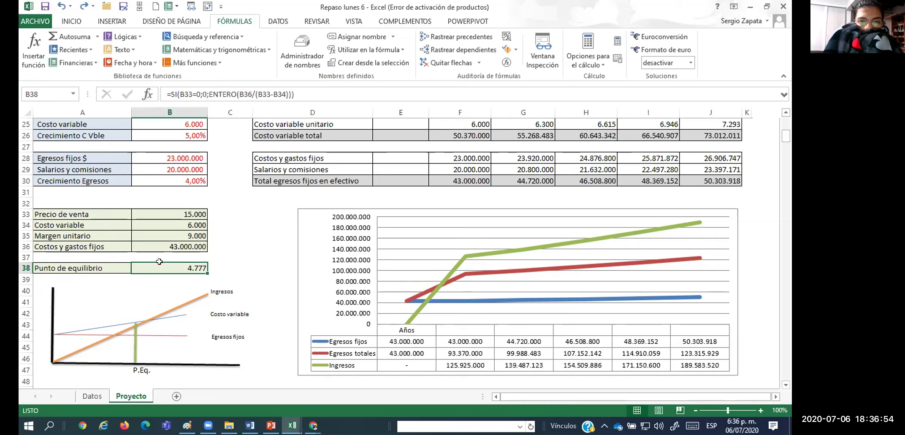
{"action": "scroll", "coordinate": [161, 260], "scroll_direction": "up", "scroll_amount": 6}
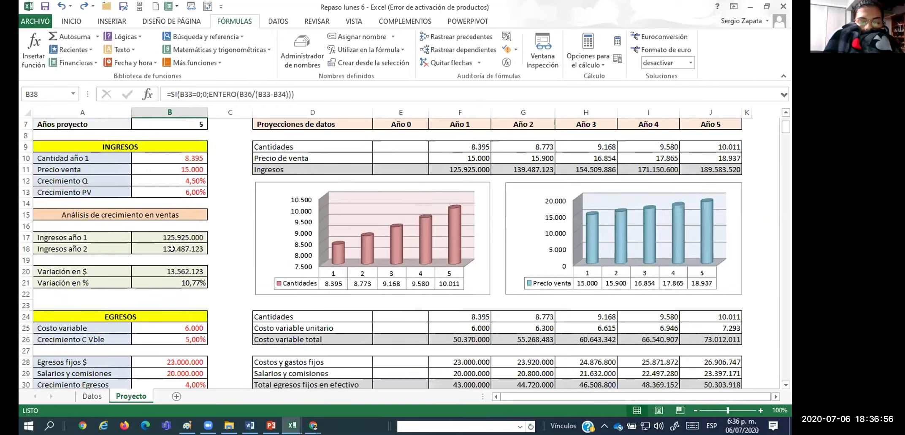
{"action": "scroll", "coordinate": [172, 248], "scroll_direction": "up", "scroll_amount": 2}
{"action": "left_click", "coordinate": [179, 226]}
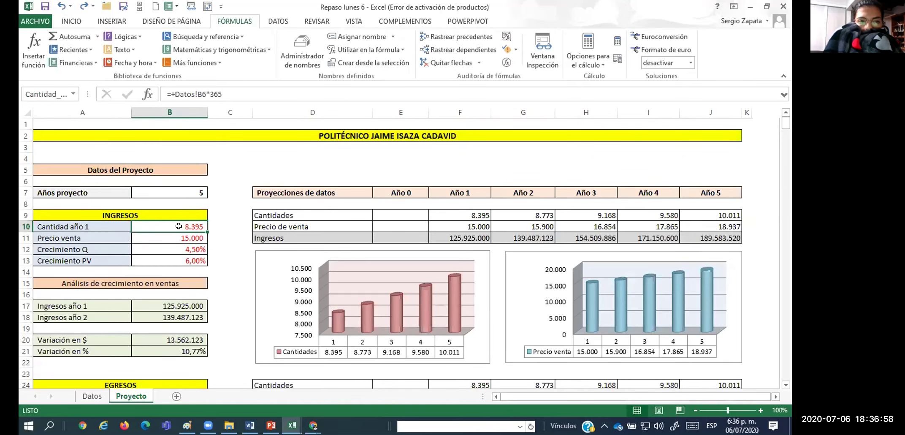
{"action": "scroll", "coordinate": [179, 228], "scroll_direction": "down", "scroll_amount": 9}
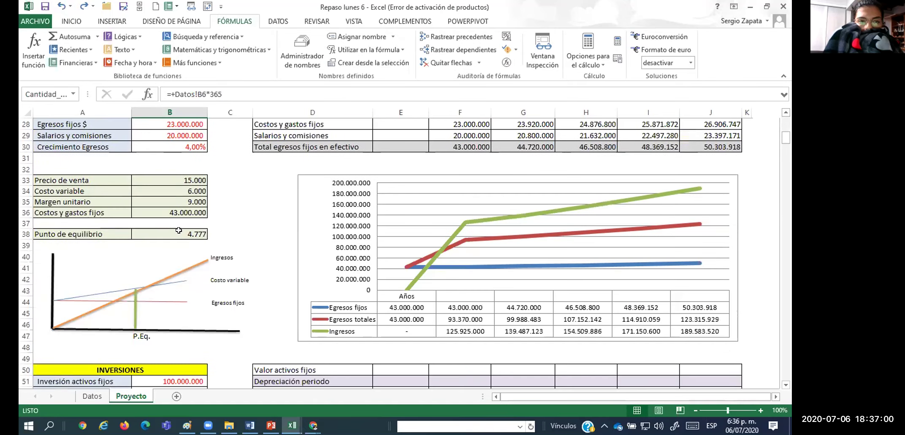
{"action": "left_click", "coordinate": [178, 230]}
{"action": "scroll", "coordinate": [179, 230], "scroll_direction": "up", "scroll_amount": 4}
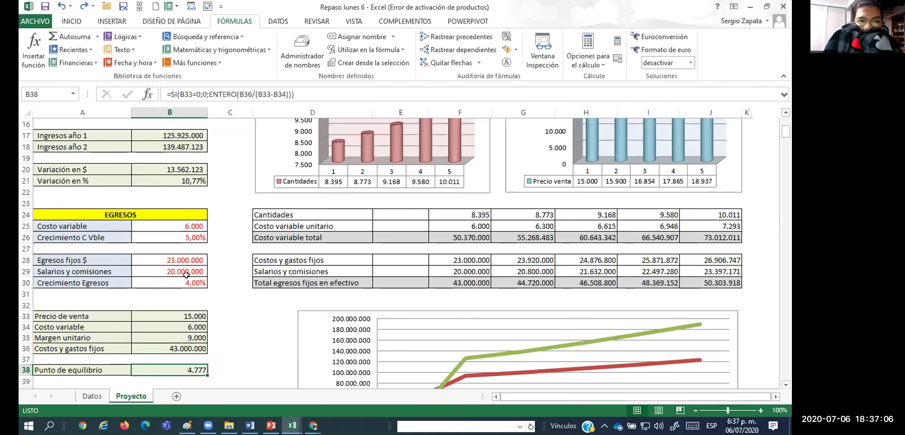
Review the Ingresos inputs and five-year projections against the break-even table and line chart in the Proyecto sheet
{"action": "scroll", "coordinate": [223, 285], "scroll_direction": "up", "scroll_amount": 4}
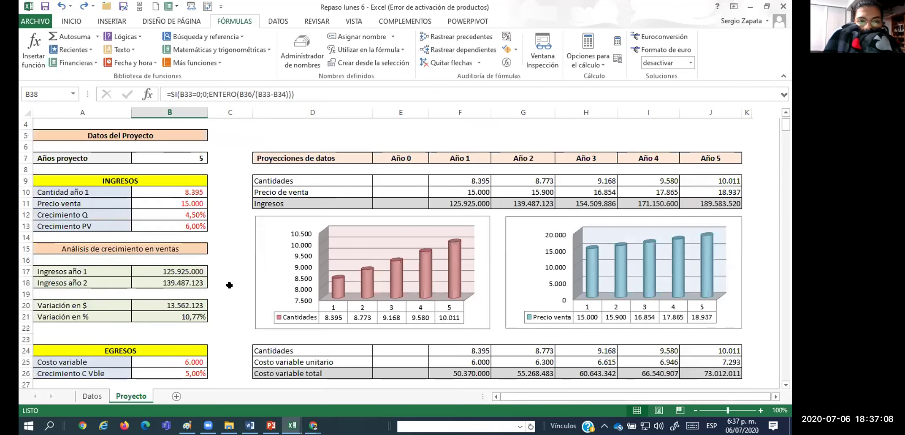
{"action": "scroll", "coordinate": [229, 285], "scroll_direction": "down", "scroll_amount": 4}
{"action": "scroll", "coordinate": [229, 284], "scroll_direction": "down", "scroll_amount": 2}
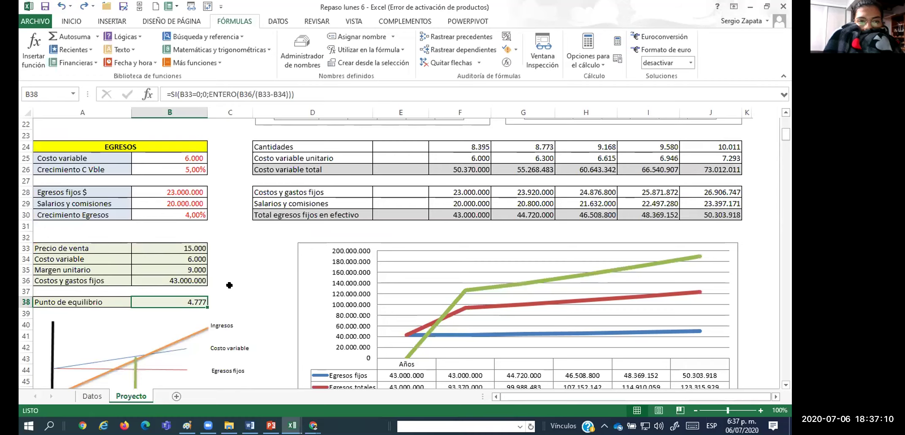
{"action": "scroll", "coordinate": [229, 284], "scroll_direction": "up", "scroll_amount": 6}
{"action": "scroll", "coordinate": [229, 285], "scroll_direction": "down", "scroll_amount": 6}
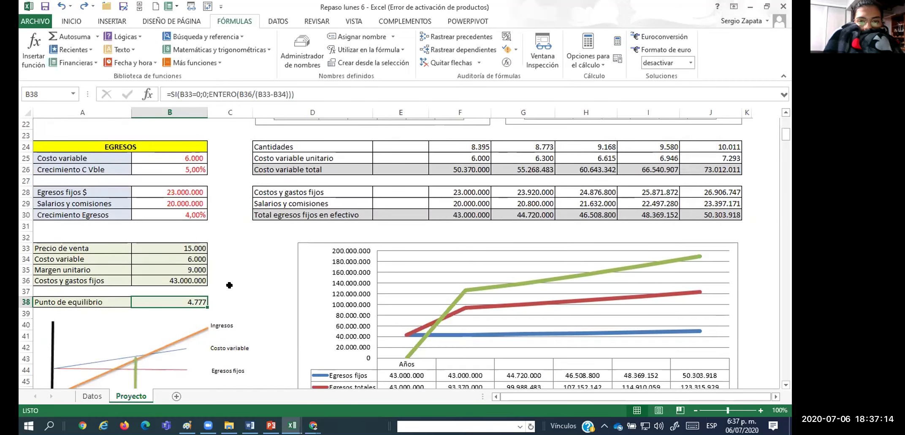
{"action": "key", "text": "Right"}
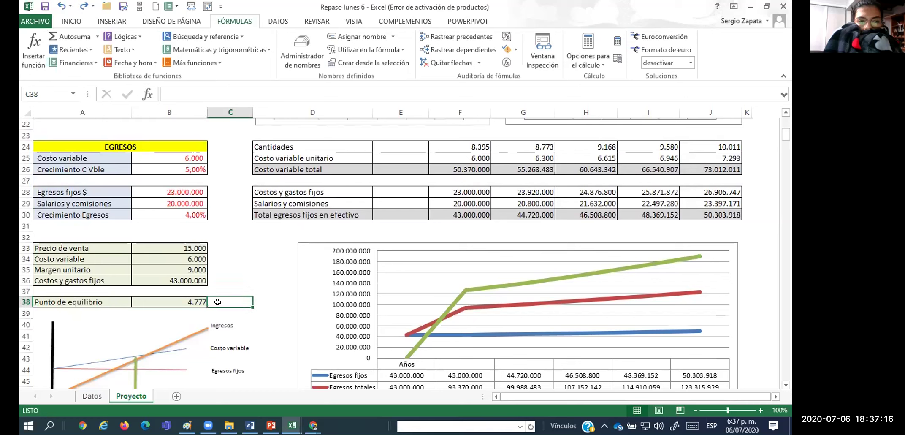
Test a Precio de venta of 50000 in B33 and a Costo variable of 20.000 in B34 of the break-even table
{"action": "left_click", "coordinate": [162, 248]}
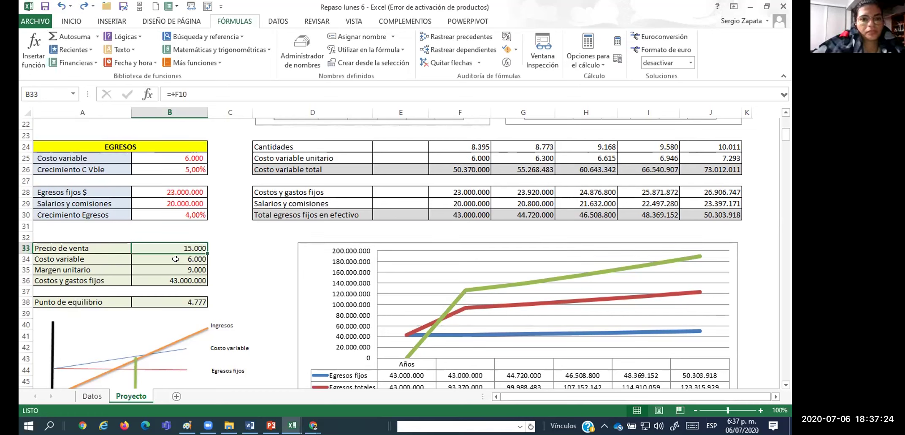
{"action": "type", "text": "50000"}
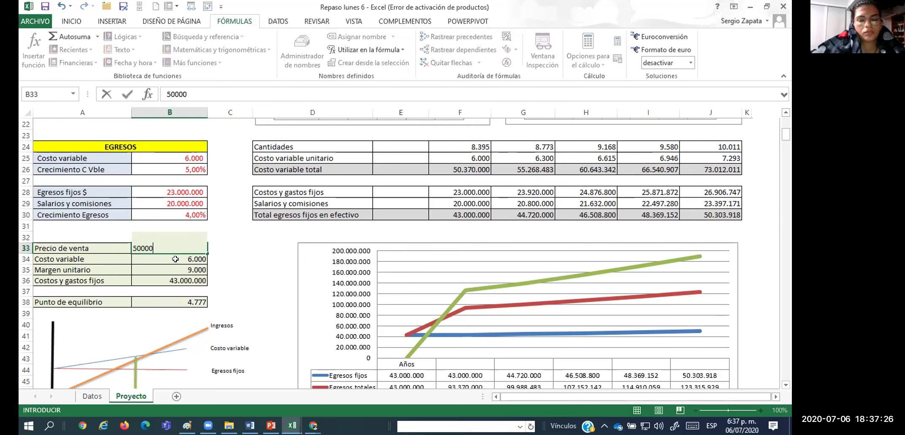
{"action": "key", "text": "Return"}
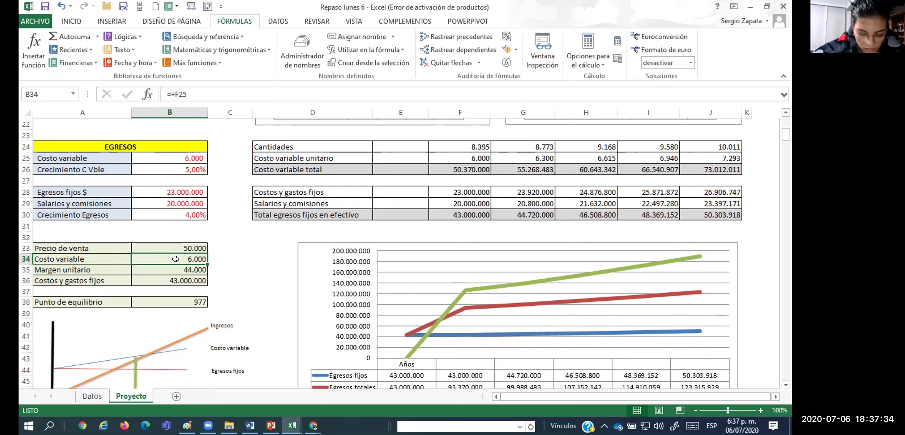
{"action": "type", "text": "20.000"}
{"action": "key", "text": "Return"}
{"action": "key", "text": "Return"}
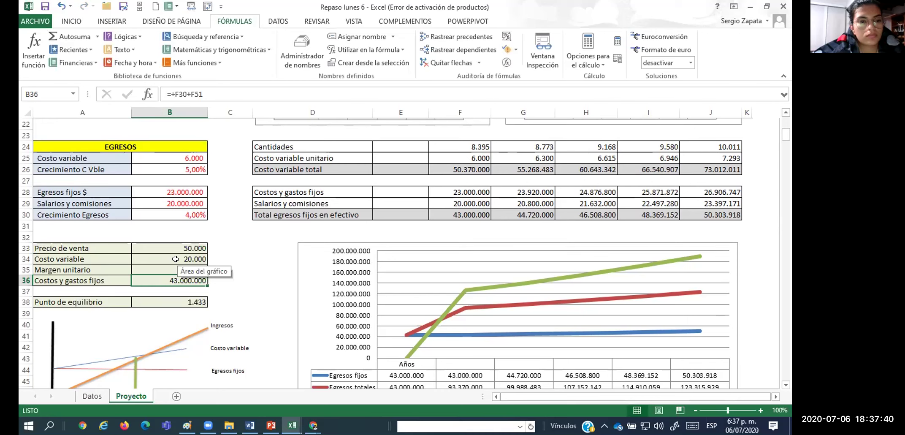
Check the source formulas of Egresos fijos and Salarios y comisiones in B28 and B29, and undo both test entries in B33 and B34
{"action": "left_click", "coordinate": [176, 199]}
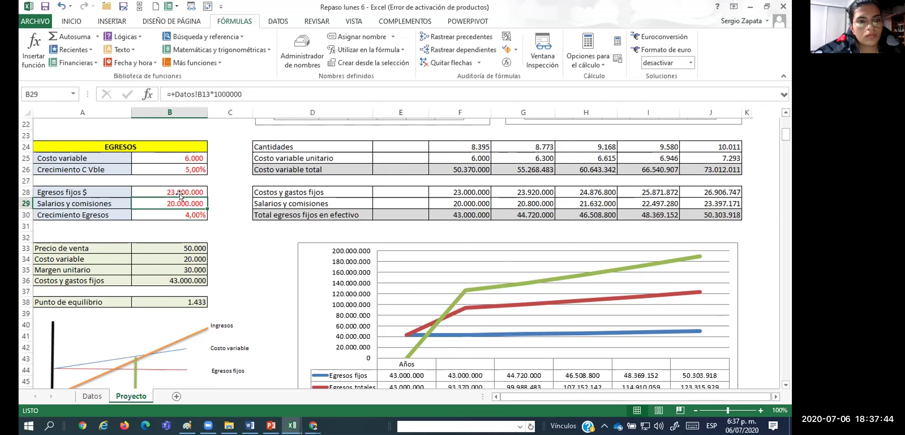
{"action": "left_click", "coordinate": [181, 188]}
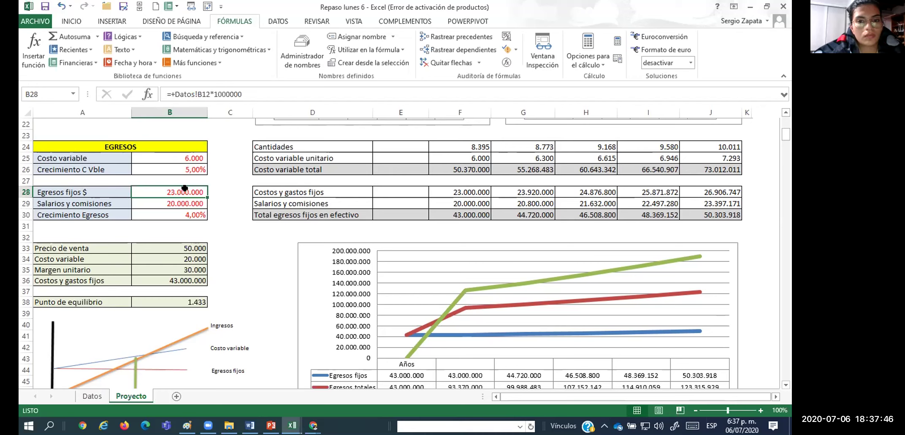
{"action": "left_click", "coordinate": [151, 199]}
{"action": "left_click", "coordinate": [157, 189]}
{"action": "left_click", "coordinate": [60, 5]}
{"action": "left_click", "coordinate": [61, 5]}
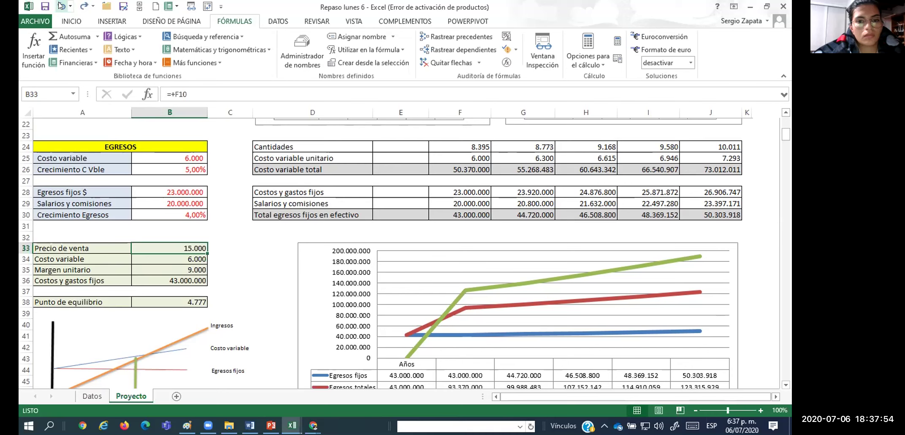
Inspect the Costos y gastos fijos formula in B36 and the cells referenced by the Punto de equilibrio formula in B38
{"action": "left_click", "coordinate": [196, 203]}
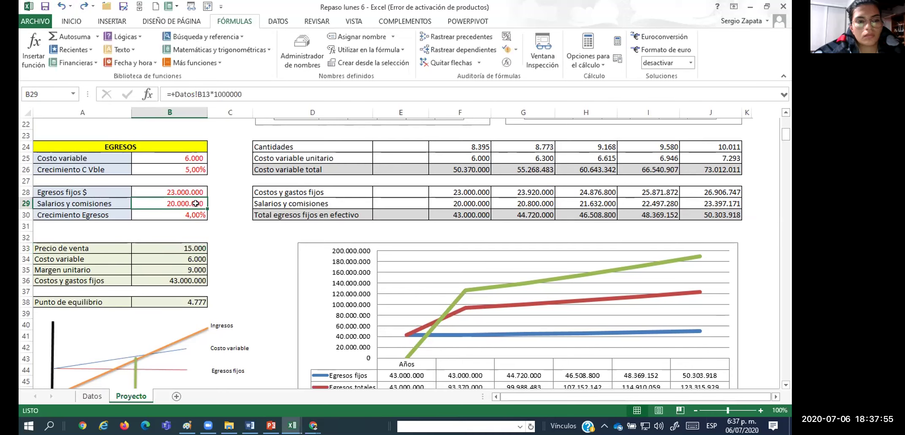
{"action": "left_click", "coordinate": [244, 276]}
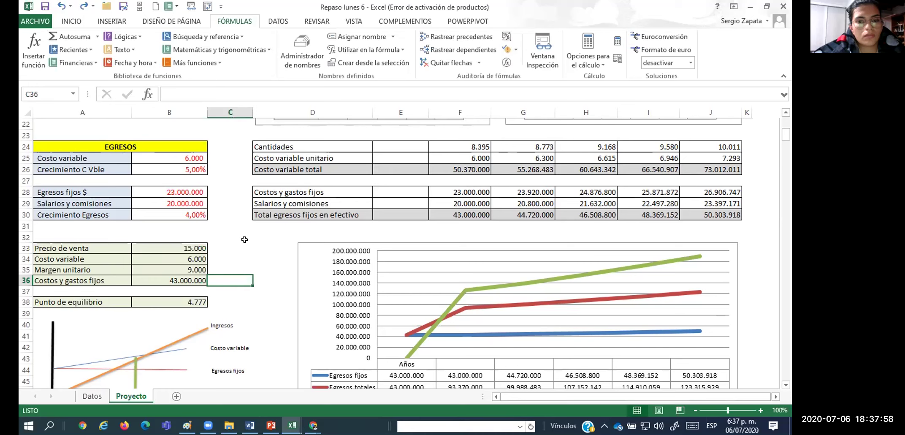
{"action": "left_click", "coordinate": [161, 280]}
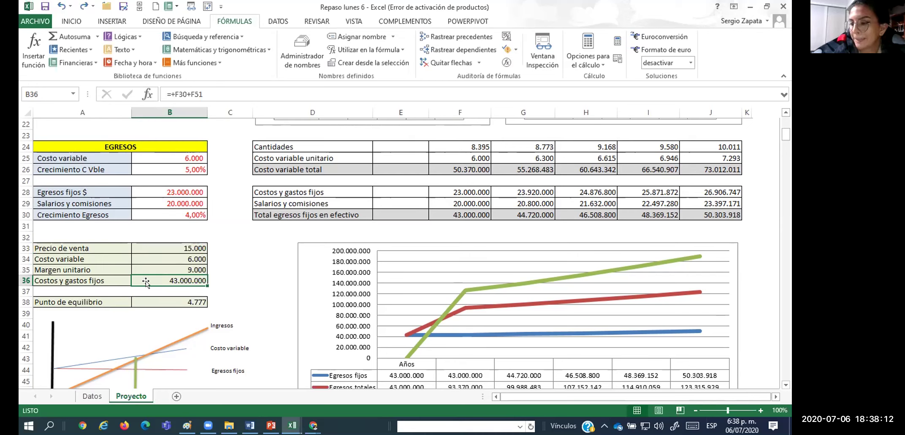
{"action": "double_click", "coordinate": [195, 298]}
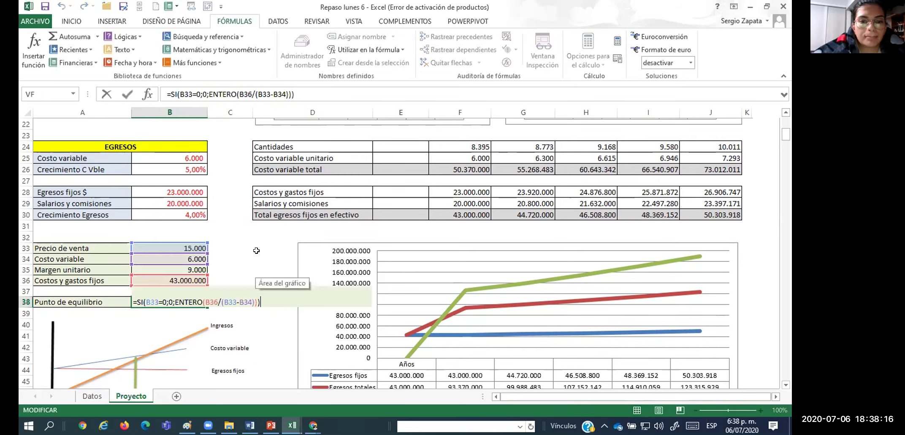
{"action": "left_click", "coordinate": [197, 278]}
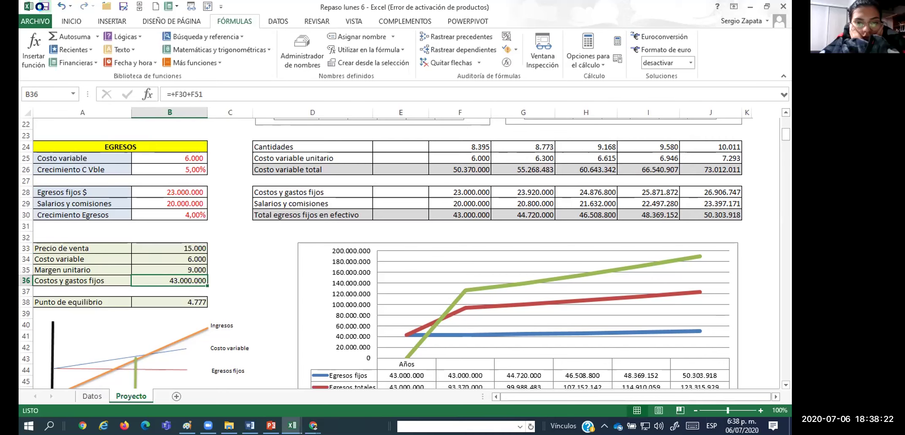
Test a Precio de venta of 50.000, Costo variable of 20000 and Costos y gastos fijos of 78000000 in the break-even table, and undo the entries
{"action": "left_click", "coordinate": [188, 249]}
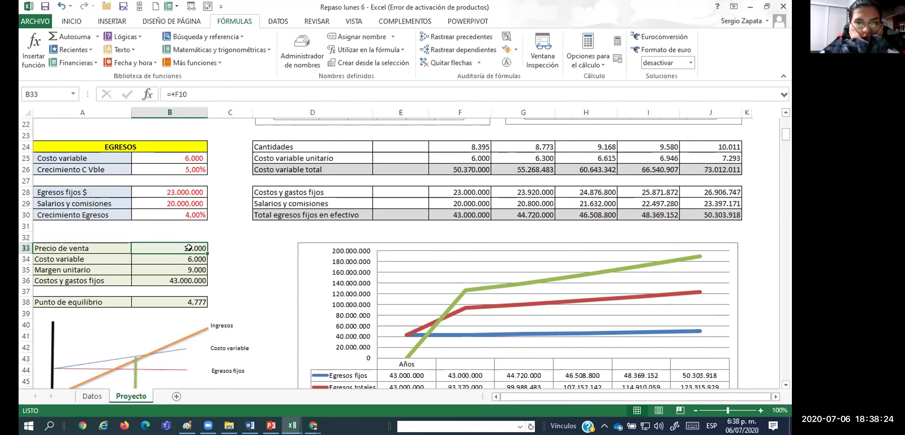
{"action": "type", "text": "50.000"}
{"action": "key", "text": "Return"}
{"action": "type", "text": "20000"}
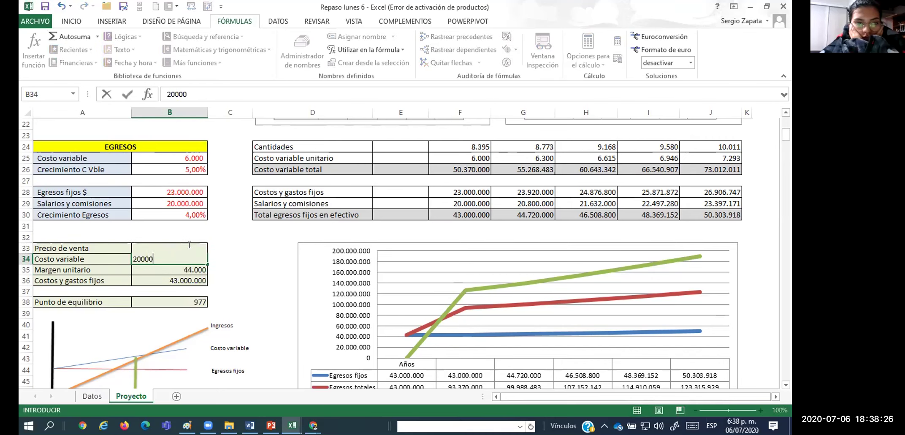
{"action": "key", "text": "Return"}
{"action": "key", "text": "Return"}
{"action": "type", "text": "78000000"}
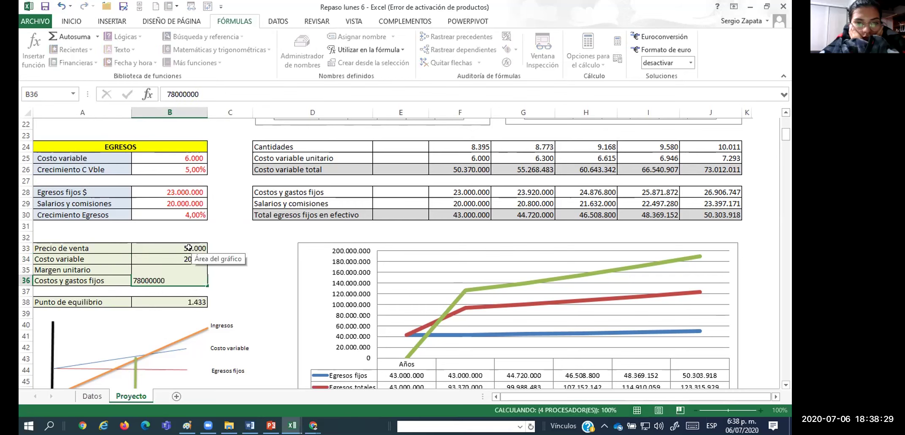
{"action": "key", "text": "Return"}
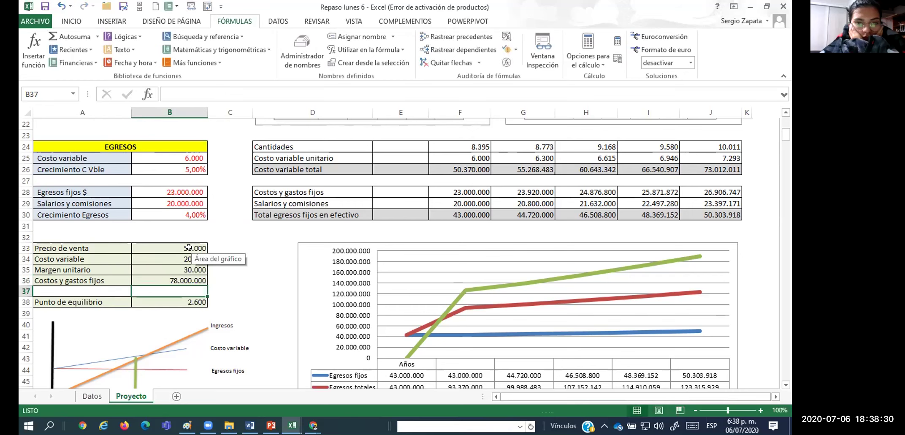
{"action": "key", "text": "ctrl+z"}
{"action": "left_click", "coordinate": [187, 246]}
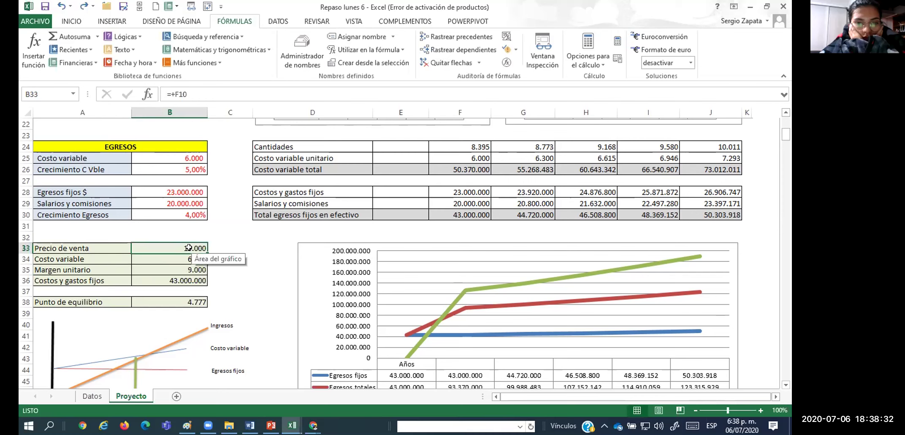
Review the break-even inputs and the Punto de equilibrio formula in B38 together with the P.Eq. diagram below it
{"action": "left_click", "coordinate": [233, 248]}
{"action": "left_click", "coordinate": [233, 298]}
{"action": "left_click", "coordinate": [225, 257]}
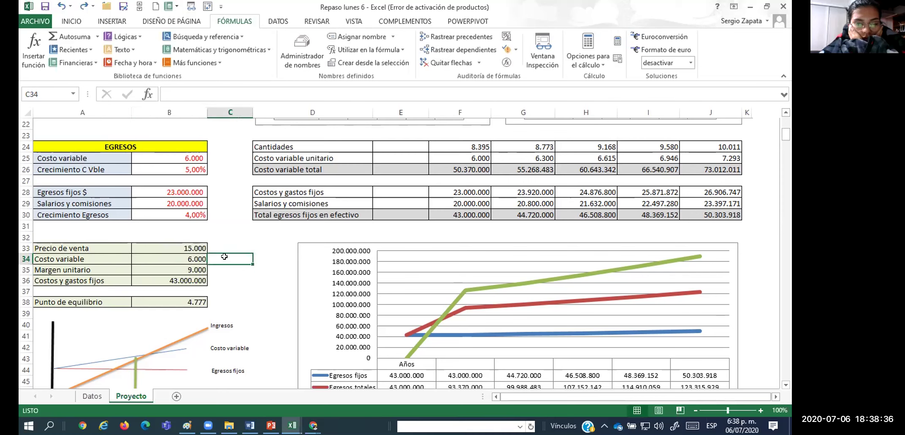
{"action": "left_click", "coordinate": [198, 291]}
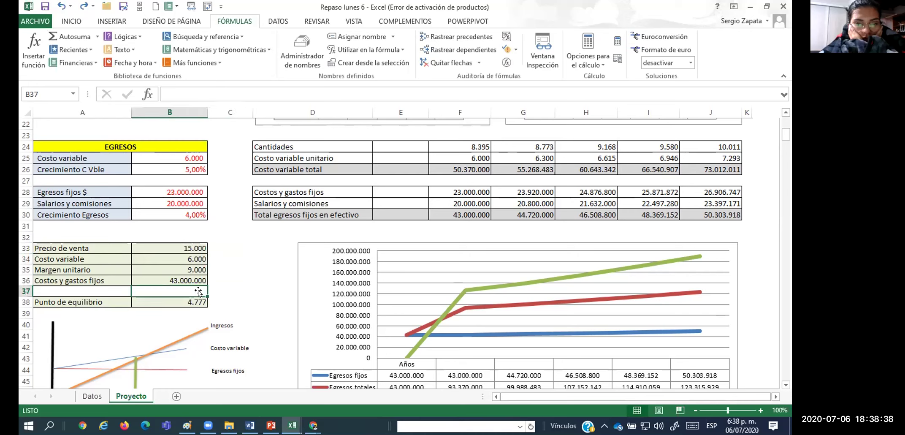
{"action": "left_click", "coordinate": [190, 300]}
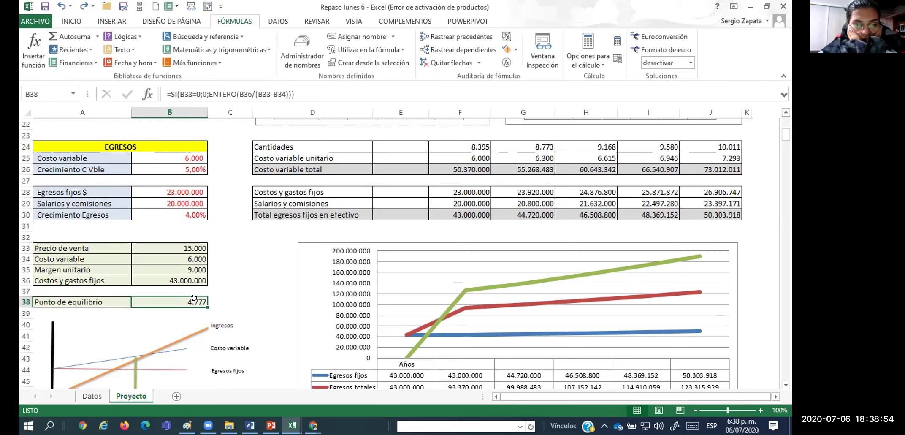
{"action": "scroll", "coordinate": [233, 266], "scroll_direction": "down", "scroll_amount": 1}
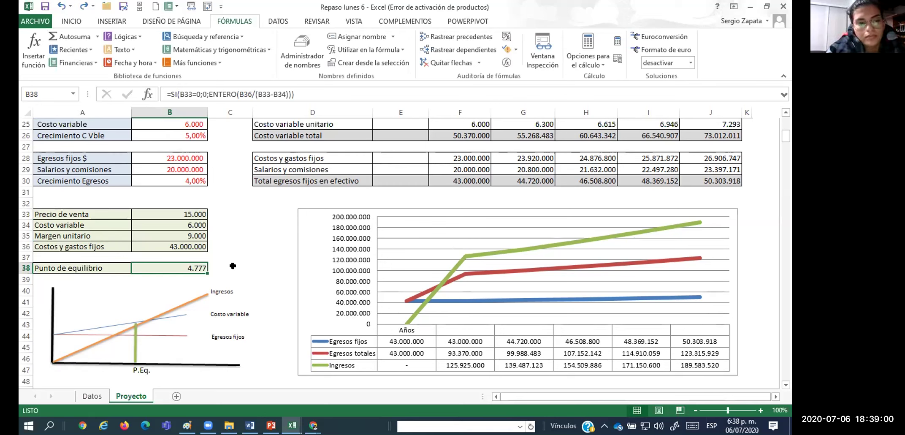
Check the sum of Egresos fijos and Salarios y comisiones in A28:B29 and the Año 1 Costos y gastos fijos formula in F28
{"action": "left_click_drag", "start_coordinate": [84, 153], "coordinate": [177, 170]}
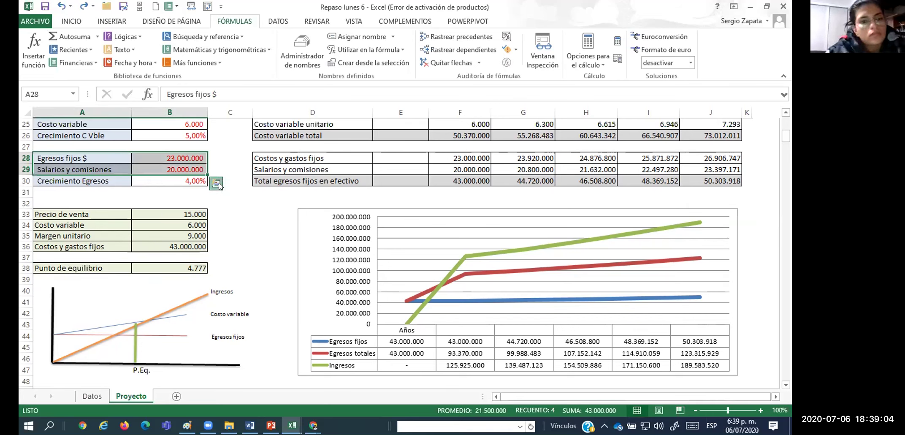
{"action": "left_click", "coordinate": [219, 185]}
{"action": "left_click", "coordinate": [237, 156]}
{"action": "left_click", "coordinate": [235, 157]}
{"action": "left_click", "coordinate": [234, 206]}
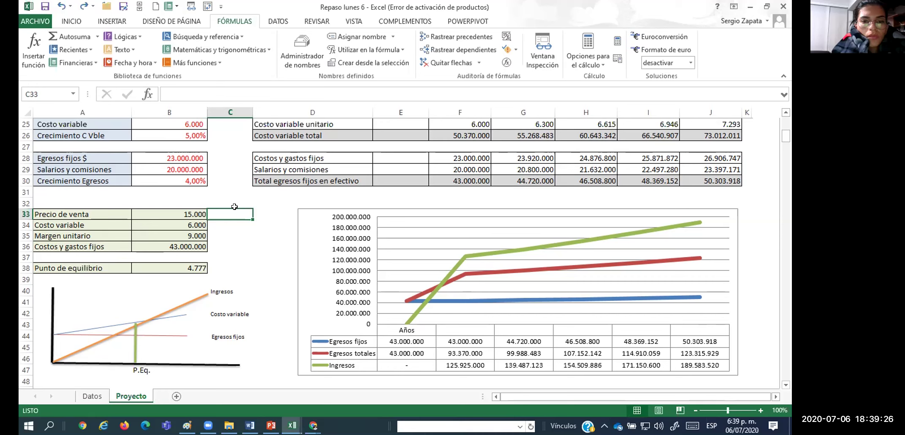
{"action": "left_click", "coordinate": [169, 158]}
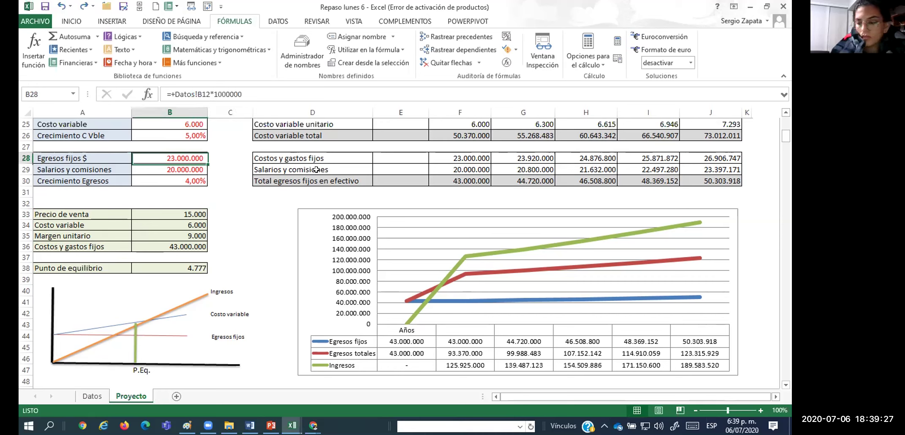
{"action": "left_click", "coordinate": [476, 159]}
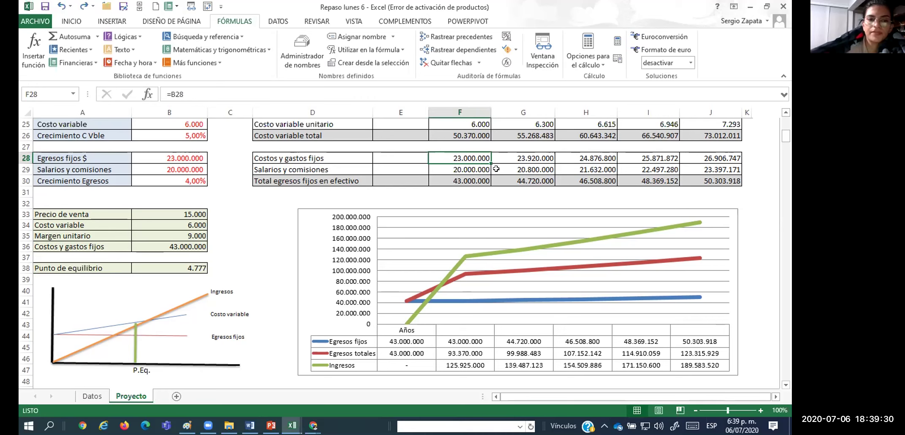
{"action": "left_click", "coordinate": [232, 221]}
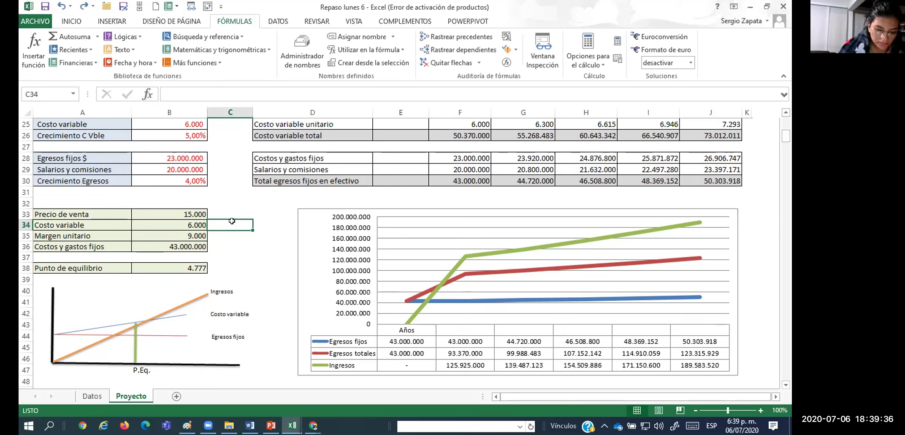
Recheck Costos y gastos fijos in B36 and Punto de equilibrio in B38, and look over the INVERSIONES section
{"action": "left_click", "coordinate": [178, 266]}
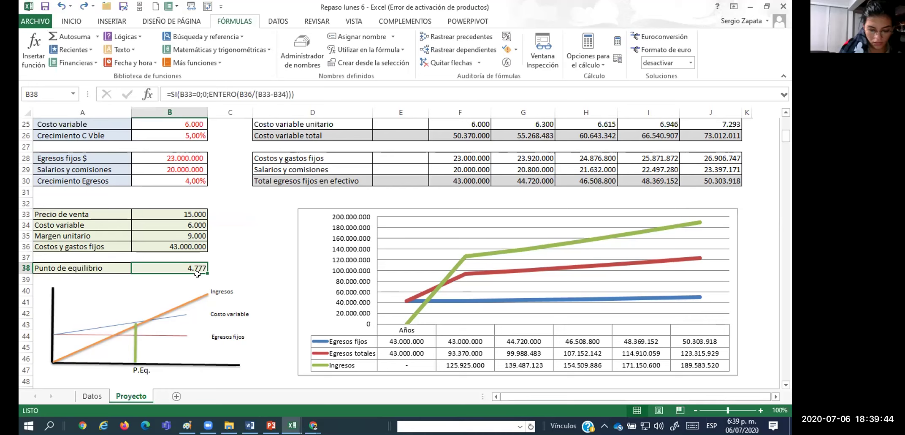
{"action": "left_click", "coordinate": [256, 241]}
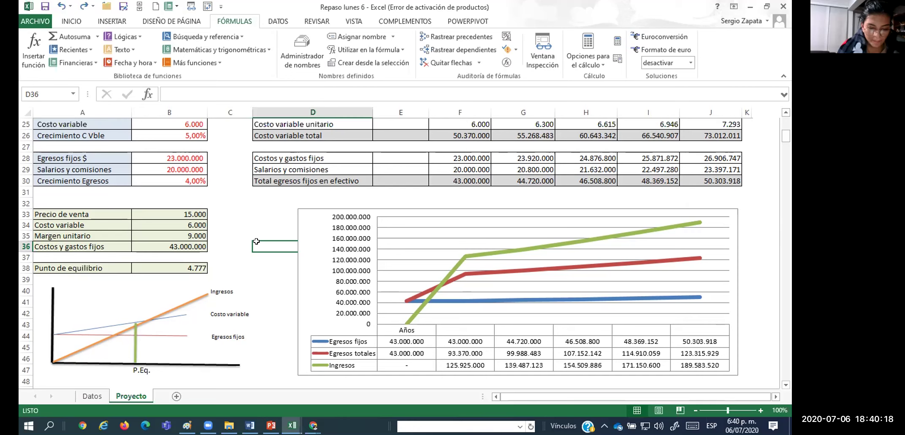
{"action": "left_click", "coordinate": [166, 249]}
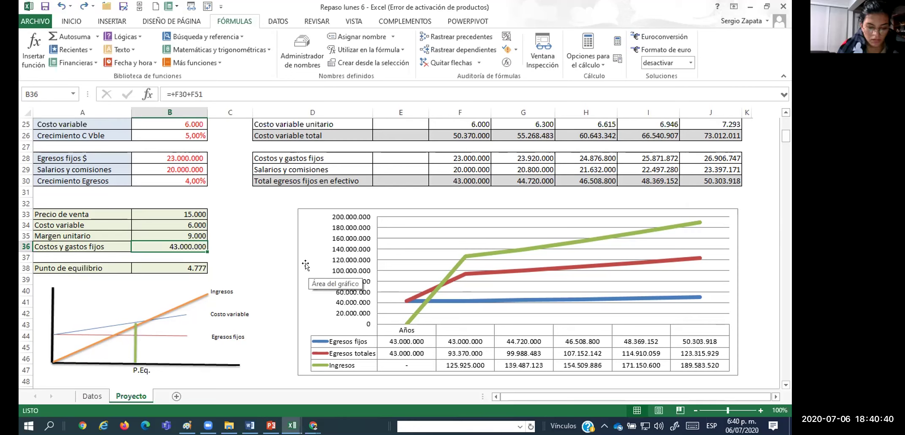
{"action": "left_click", "coordinate": [194, 267]}
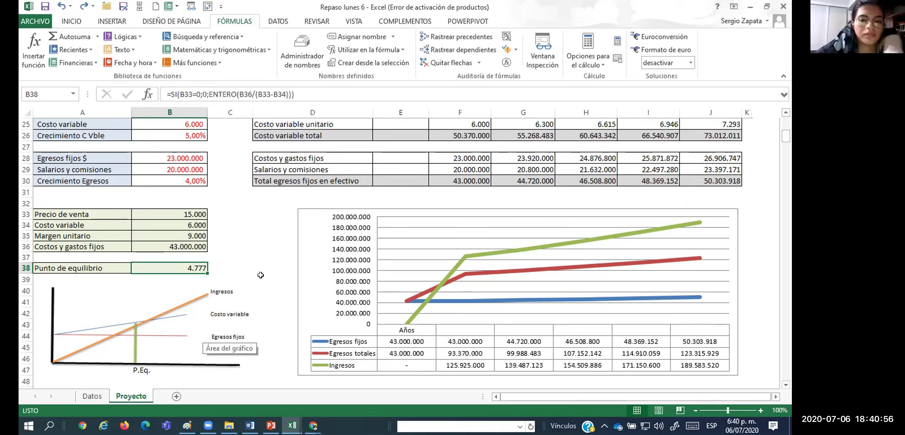
{"action": "scroll", "coordinate": [304, 259], "scroll_direction": "down", "scroll_amount": 4}
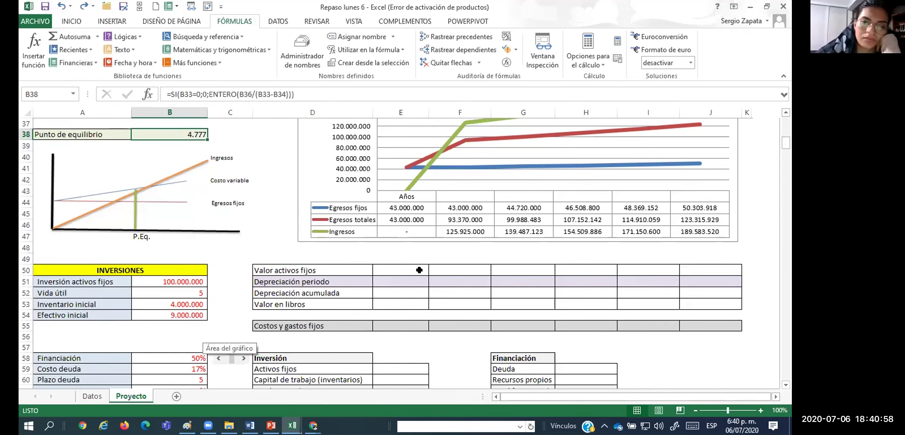
Try linking Valor activos fijos in E50 to Inversión activos fijos with =$B$51, and clear the cell
{"action": "left_click", "coordinate": [420, 270]}
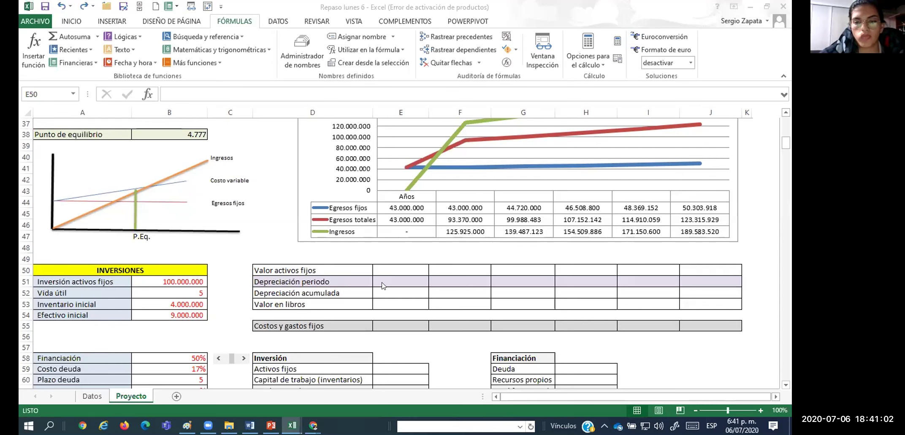
{"action": "left_click", "coordinate": [407, 266]}
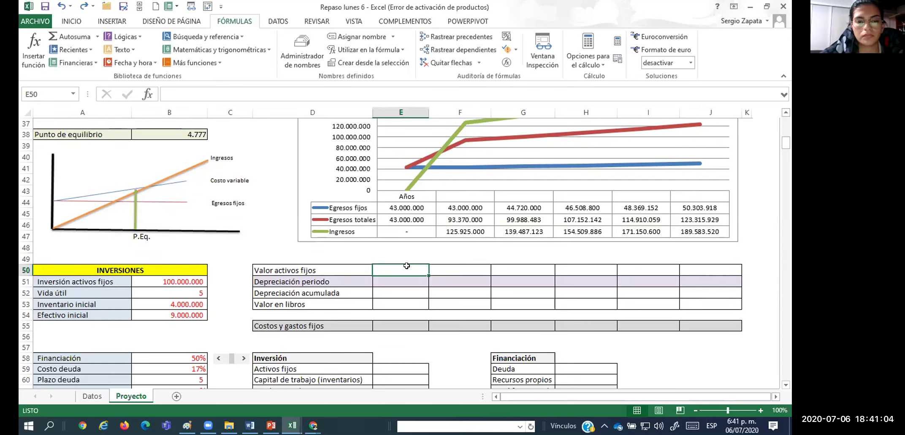
{"action": "scroll", "coordinate": [406, 265], "scroll_direction": "down", "scroll_amount": 2}
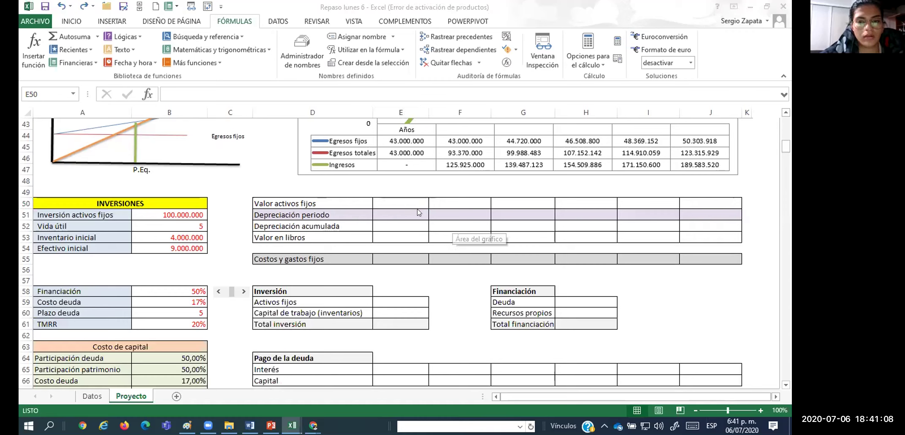
{"action": "type", "text": "="}
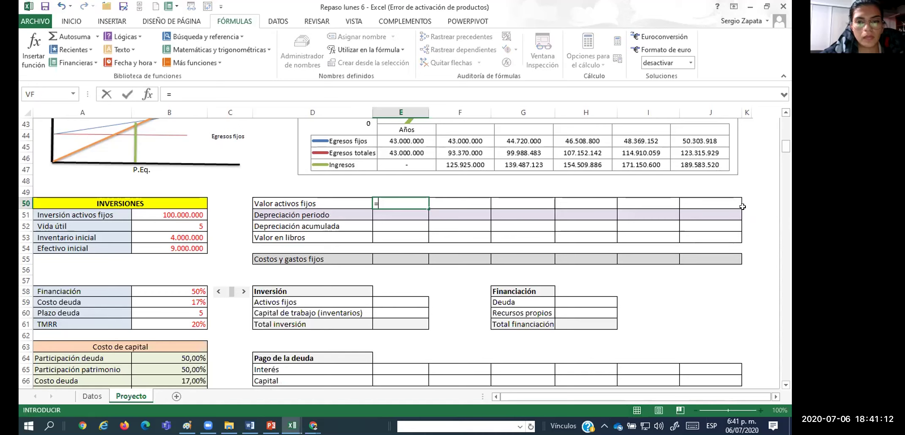
{"action": "key", "text": "Left"}
{"action": "key", "text": "Left"}
{"action": "key", "text": "Left"}
{"action": "key", "text": "Down"}
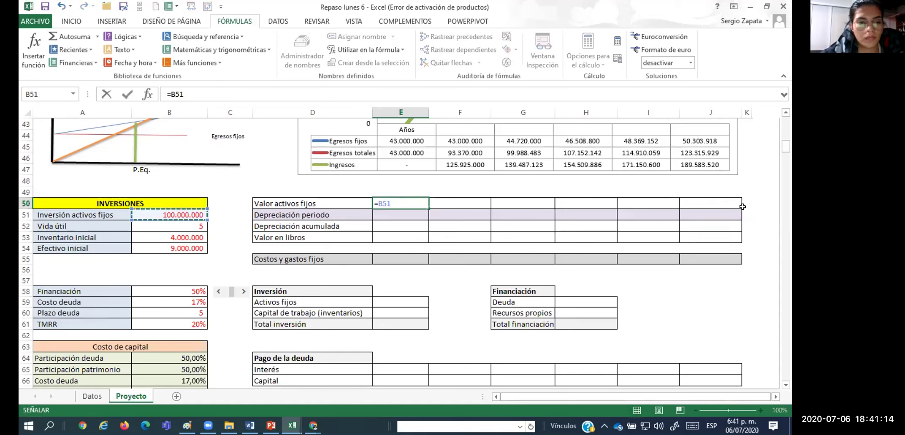
{"action": "key", "text": "F4"}
{"action": "key", "text": "ctrl+Return"}
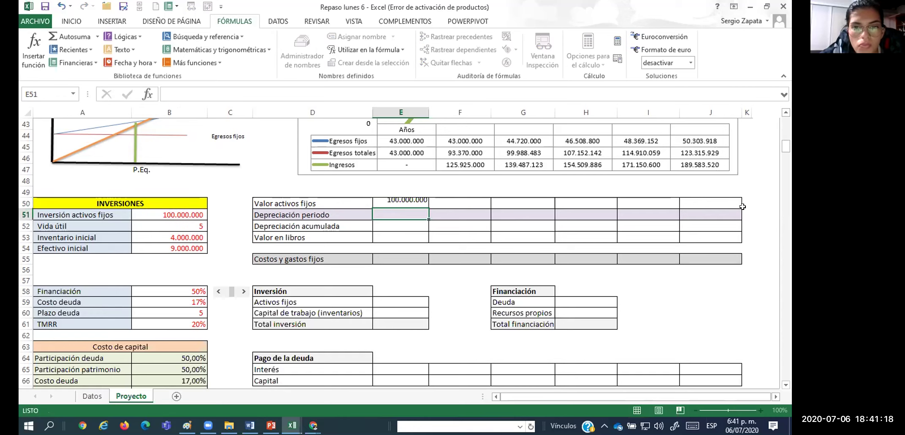
{"action": "key", "text": "ctrl+c"}
{"action": "key", "text": "Escape"}
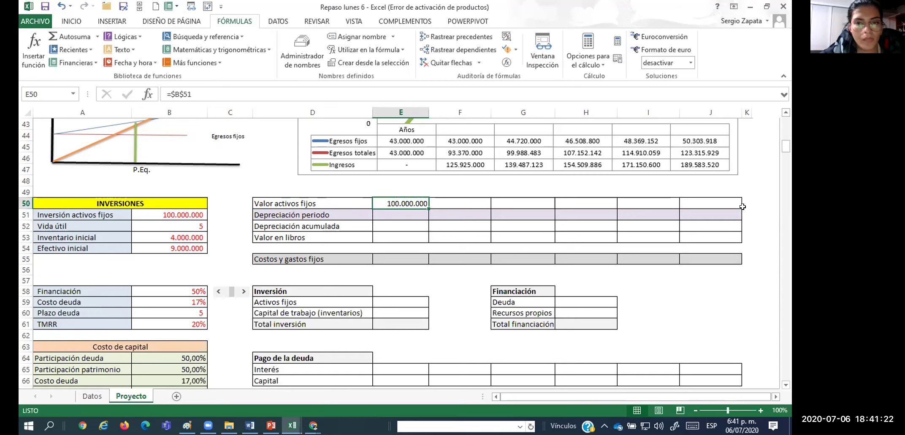
{"action": "key", "text": "Delete"}
Link Valor activos fijos in F50 to Inversión activos fijos with the absolute reference =$B$51
{"action": "key", "text": "Right"}
{"action": "type", "text": "="}
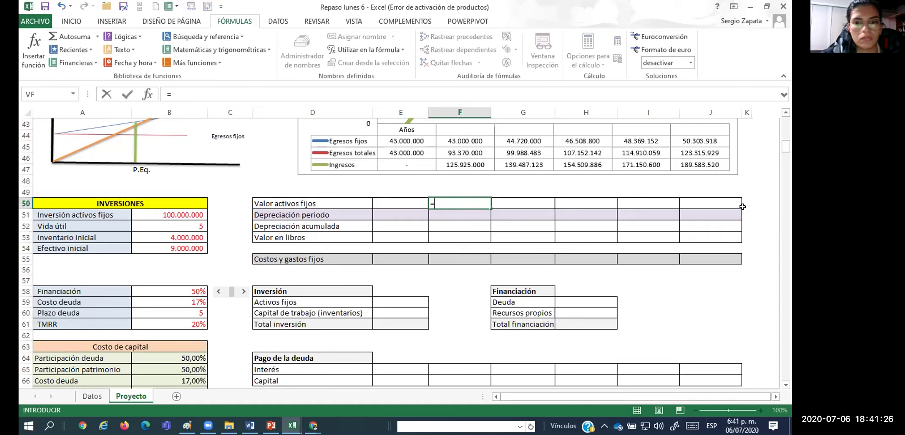
{"action": "key", "text": "Left"}
{"action": "key", "text": "Left"}
{"action": "key", "text": "Left"}
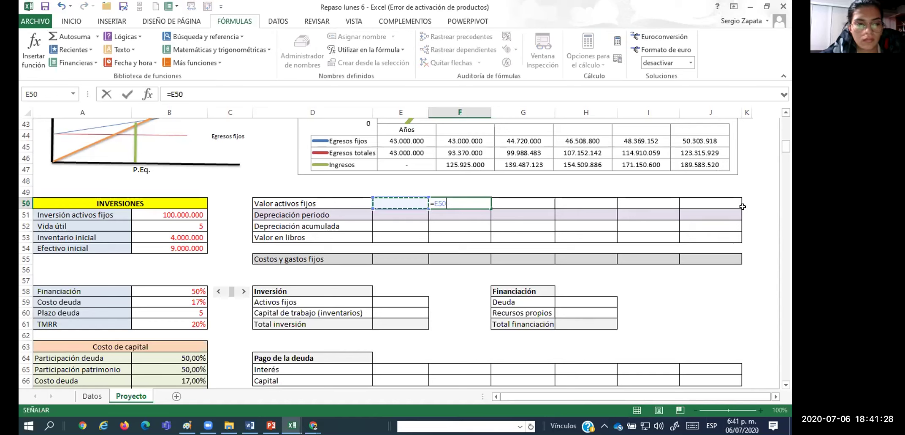
{"action": "key", "text": "Left"}
{"action": "key", "text": "Down"}
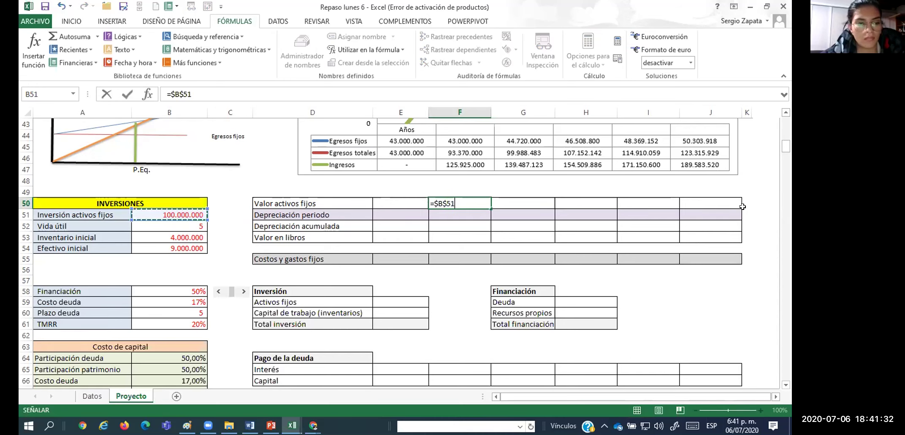
{"action": "key", "text": "Return"}
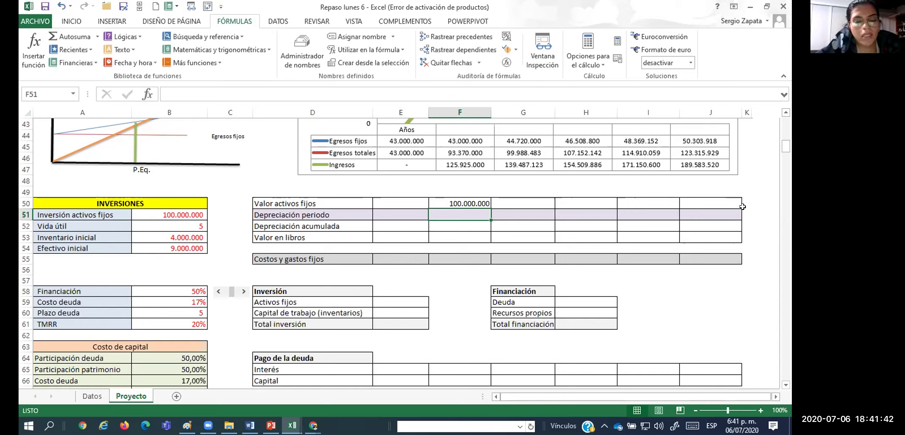
Calculate Depreciación periodo in F51 by dividing Inversión activos fijos by Vida útil with =$B$51/$B$52
{"action": "type", "text": "="}
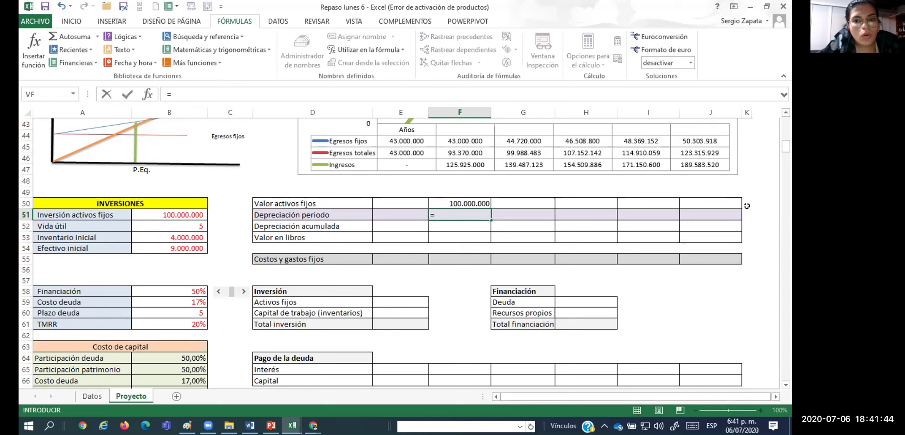
{"action": "left_click", "coordinate": [197, 213]}
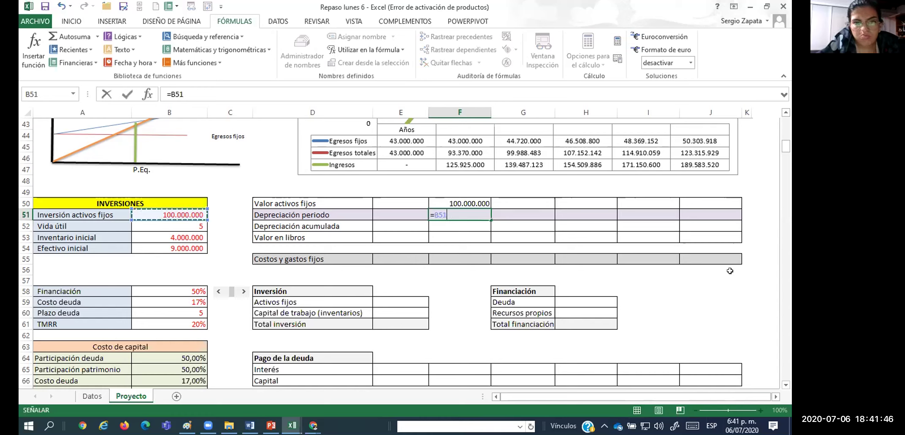
{"action": "key", "text": "F4"}
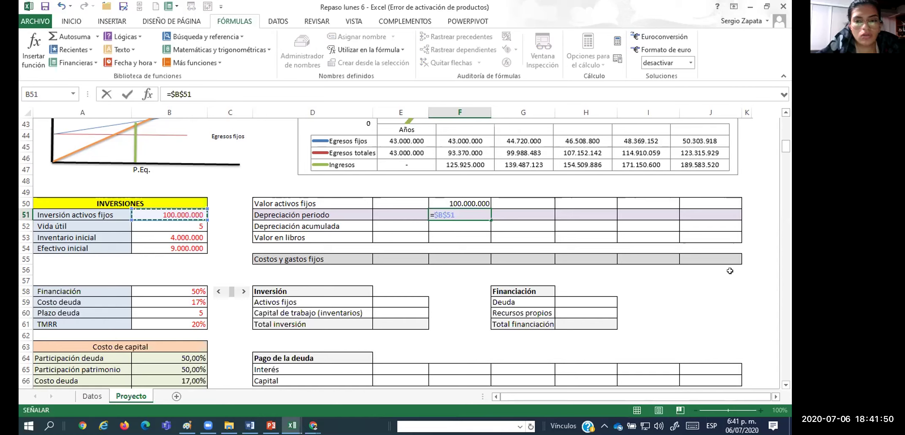
{"action": "type", "text": "/"}
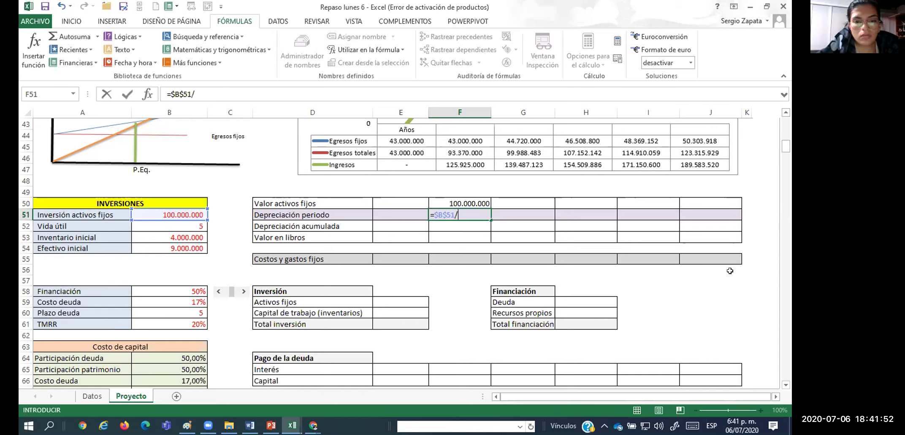
{"action": "left_click", "coordinate": [171, 223]}
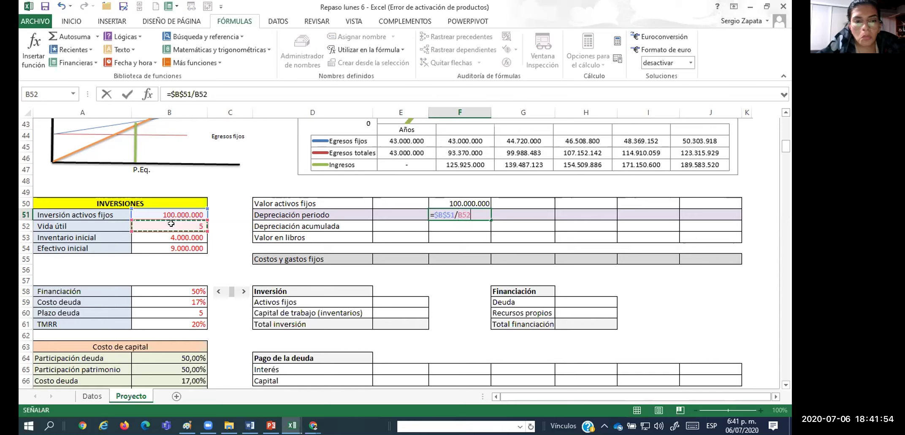
{"action": "key", "text": "F4"}
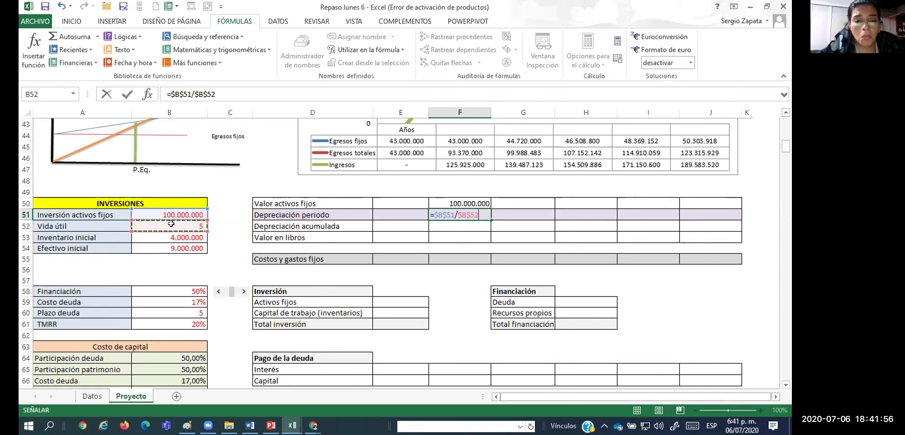
{"action": "key", "text": "ctrl+Return"}
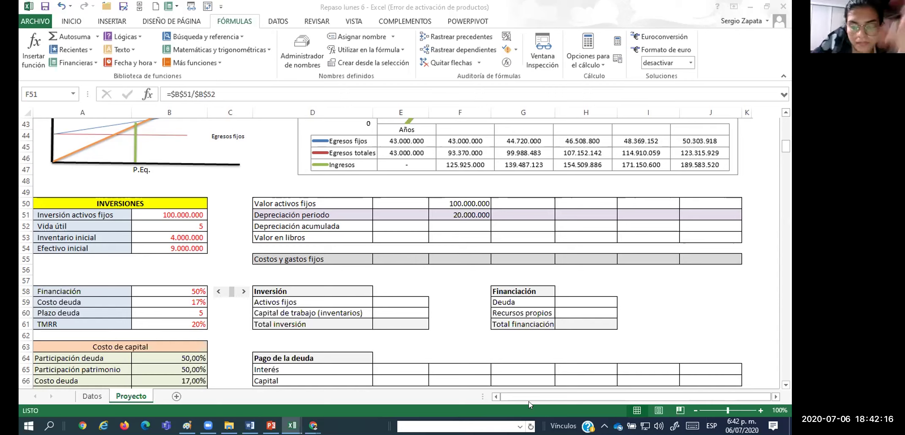
Calculate Depreciación acumulada in F52 with =F51+E52 and check the cells the formula refers to
{"action": "left_click", "coordinate": [466, 220]}
{"action": "key", "text": "Return"}
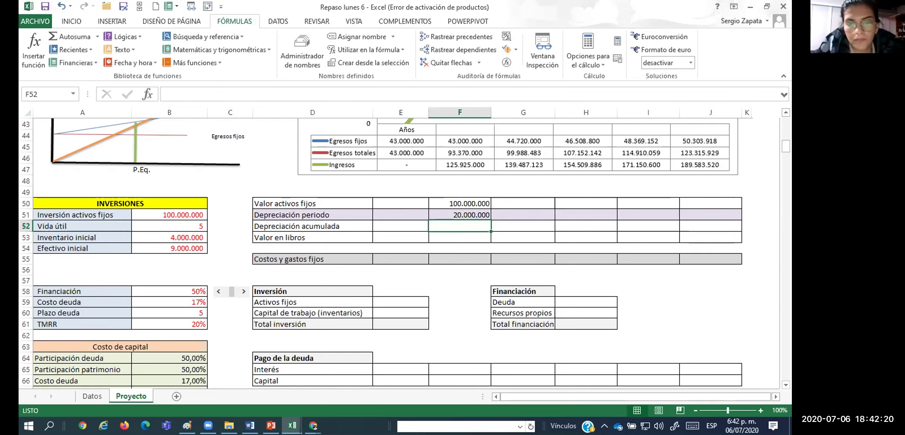
{"action": "type", "text": "="}
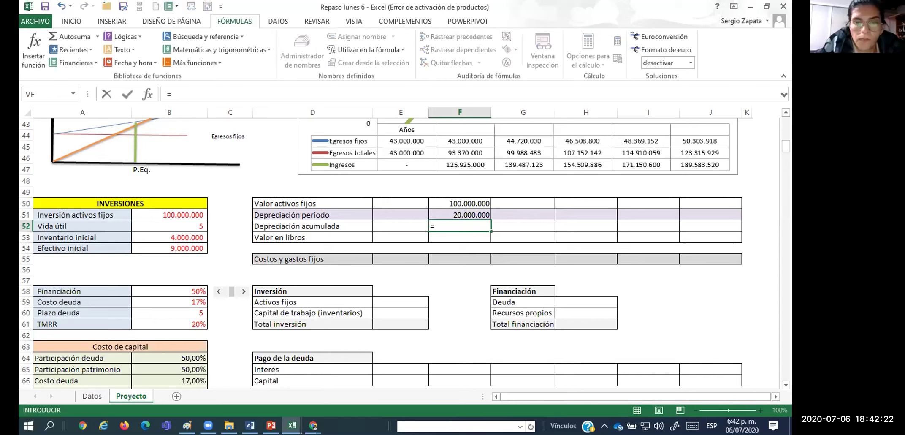
{"action": "key", "text": "Up"}
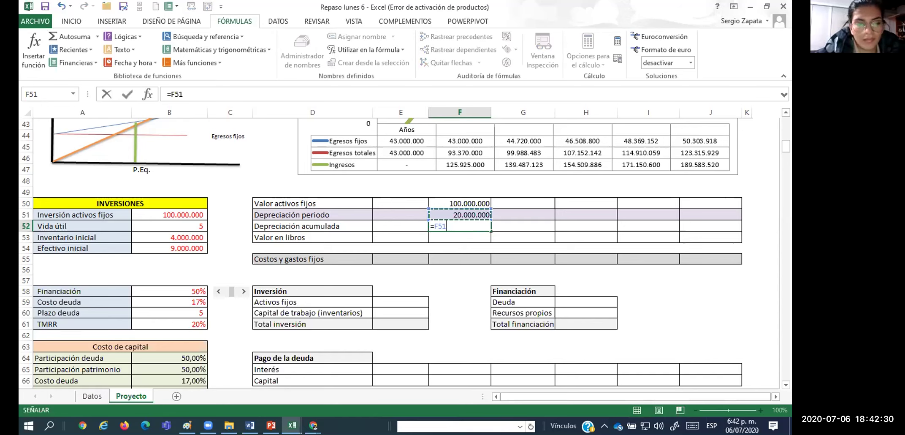
{"action": "type", "text": "+"}
{"action": "key", "text": "Left"}
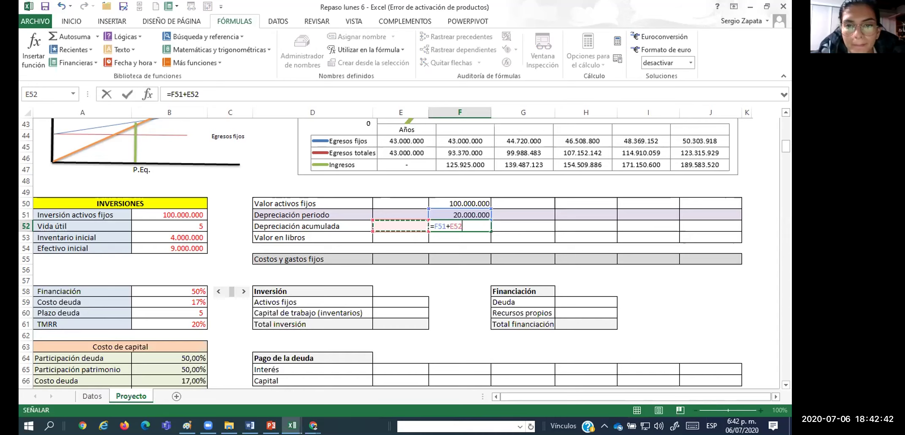
{"action": "key", "text": "ctrl+Return"}
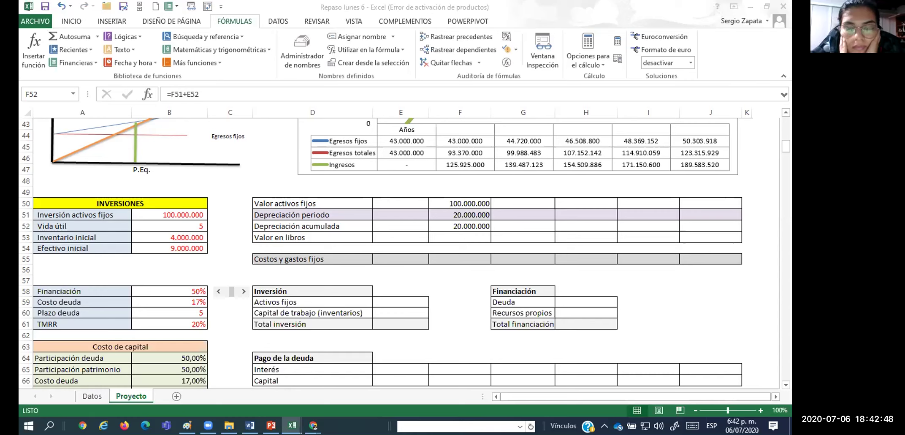
{"action": "key", "text": "F2"}
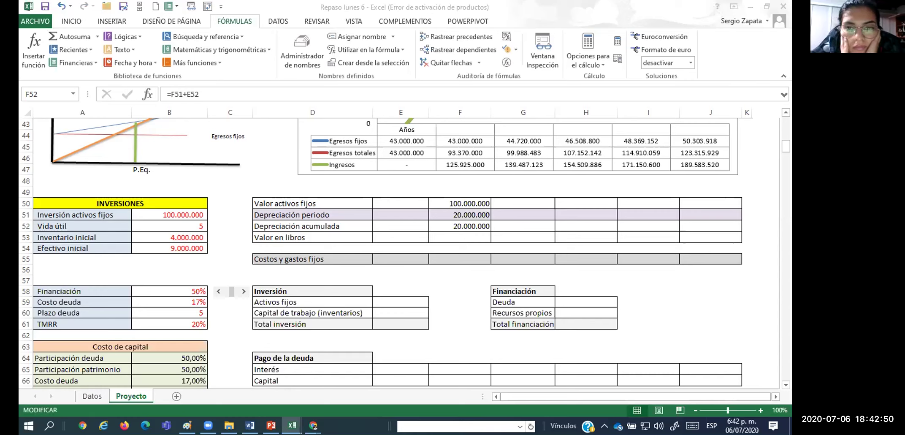
{"action": "key", "text": "Escape"}
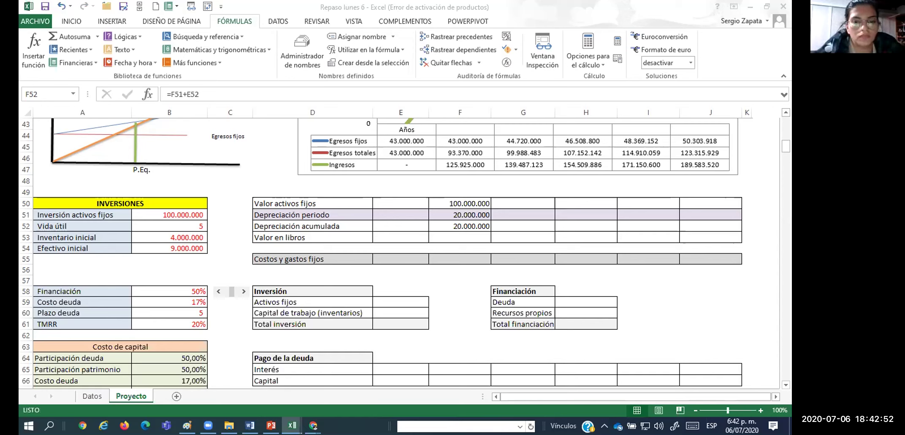
{"action": "key", "text": "alt+Tab"}
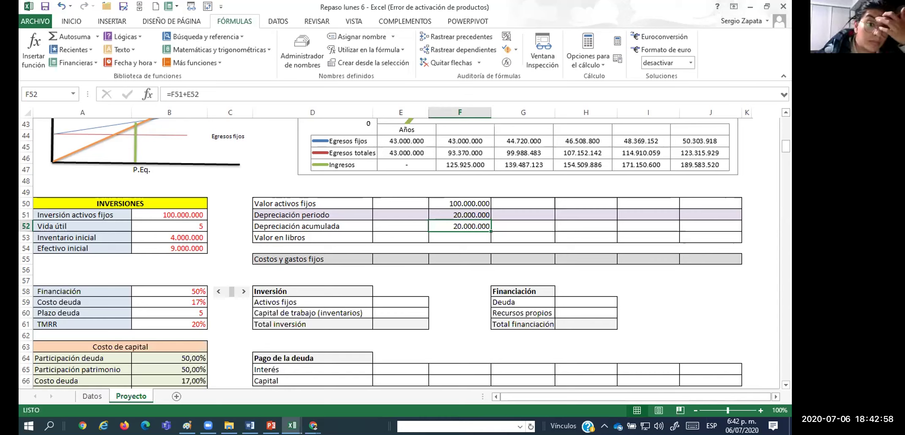
{"action": "key", "text": "F2"}
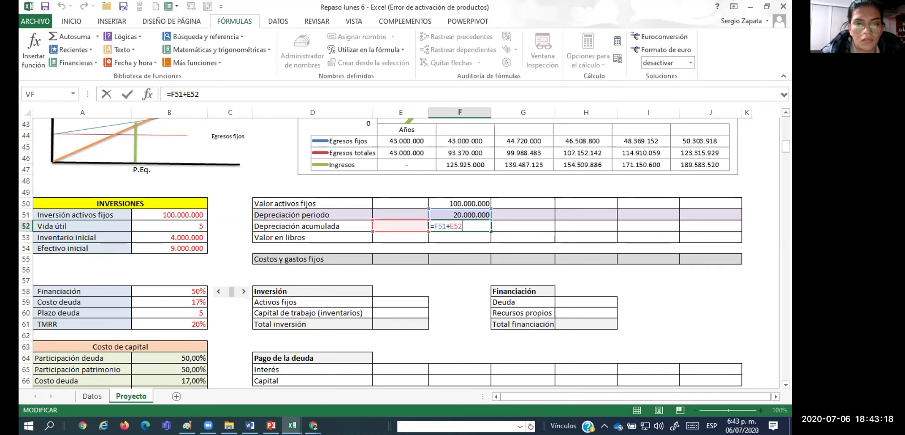
{"action": "key", "text": "Return"}
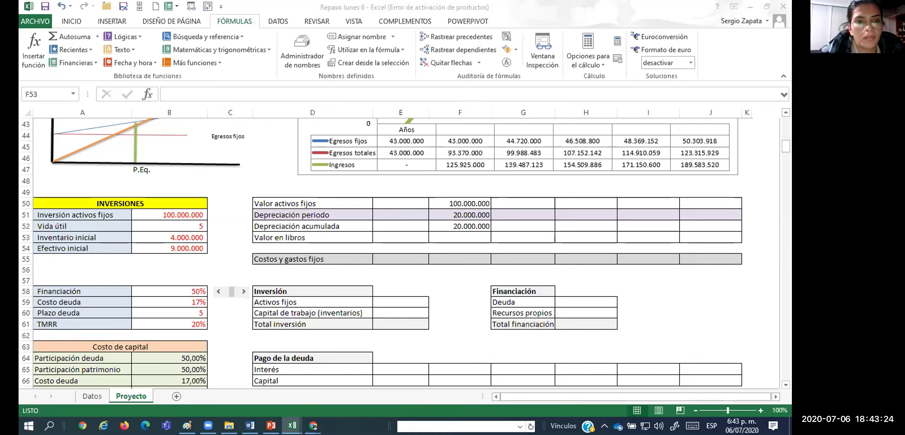
Calculate Valor en libros in F53 by subtracting Depreciación acumulada from Valor activos fijos with =F50-F52
{"action": "type", "text": "="}
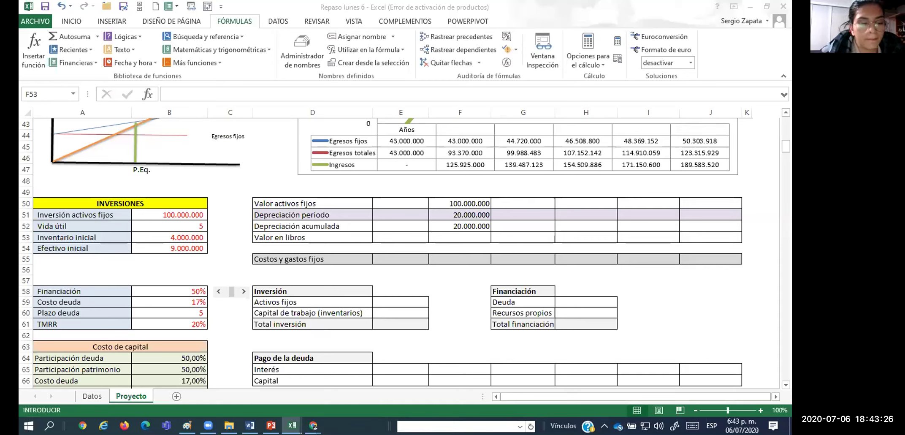
{"action": "key", "text": "alt+Tab"}
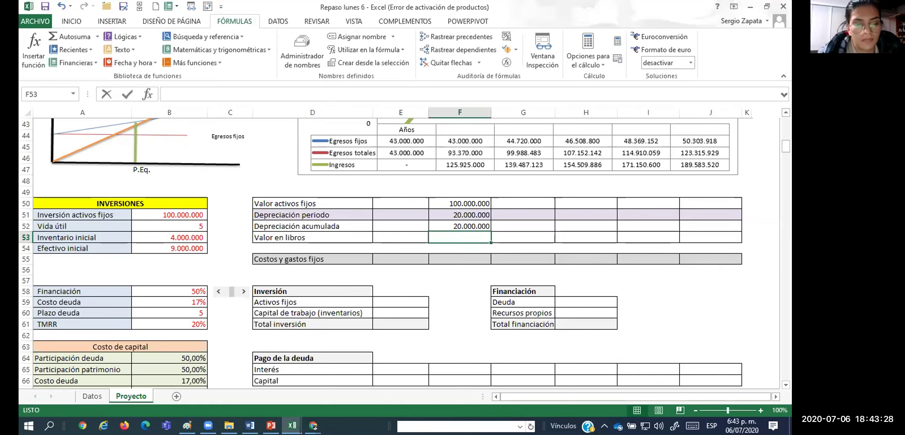
{"action": "type", "text": "="}
{"action": "key", "text": "Up"}
{"action": "key", "text": "Up"}
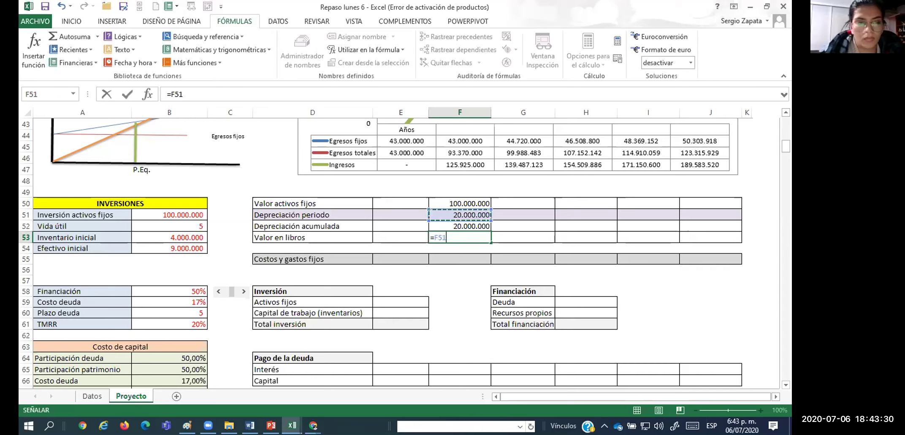
{"action": "key", "text": "Up"}
{"action": "type", "text": "-"}
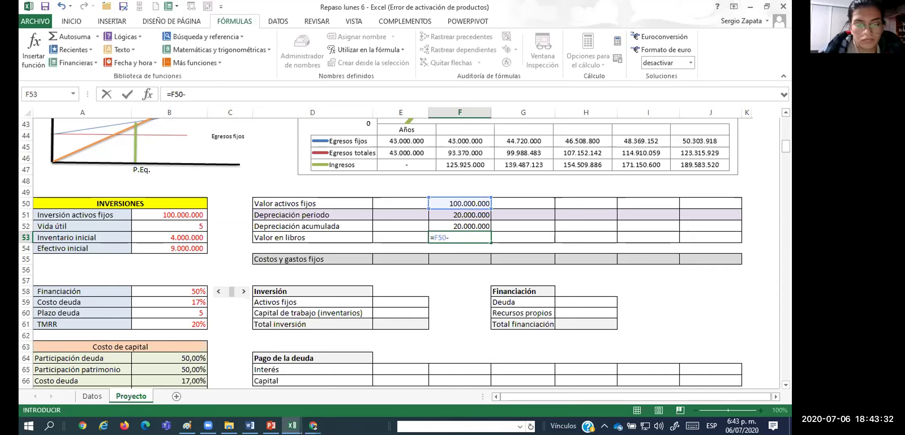
{"action": "key", "text": "Up"}
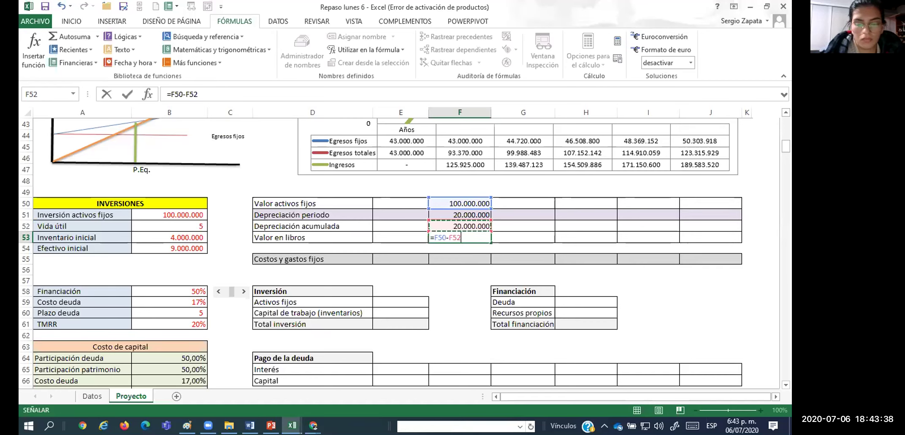
{"action": "key", "text": "Return"}
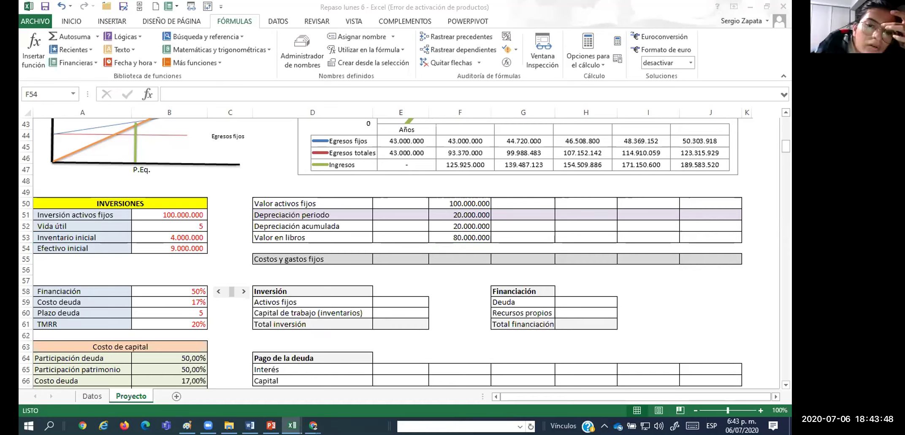
{"action": "left_click", "coordinate": [467, 231]}
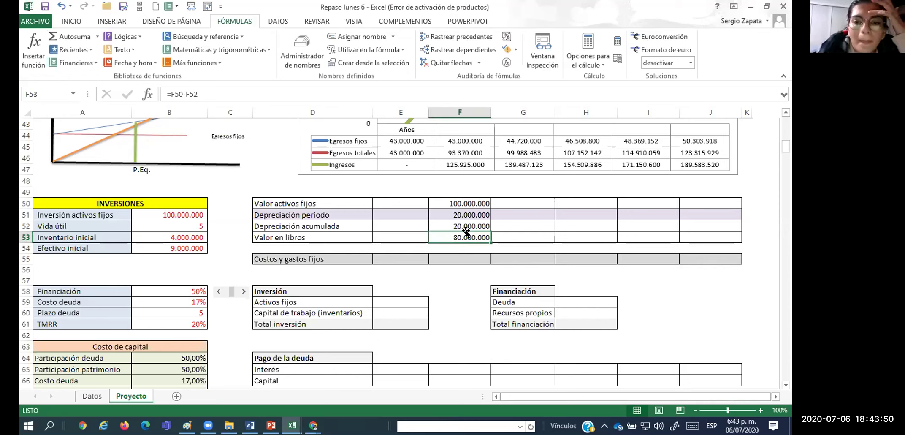
Re-enter Valor en libros in F53 as =F50-F52 and fill the formulas in F50:F53 across through column J
{"action": "type", "text": "="}
{"action": "key", "text": "Up"}
{"action": "key", "text": "Up"}
{"action": "key", "text": "Up"}
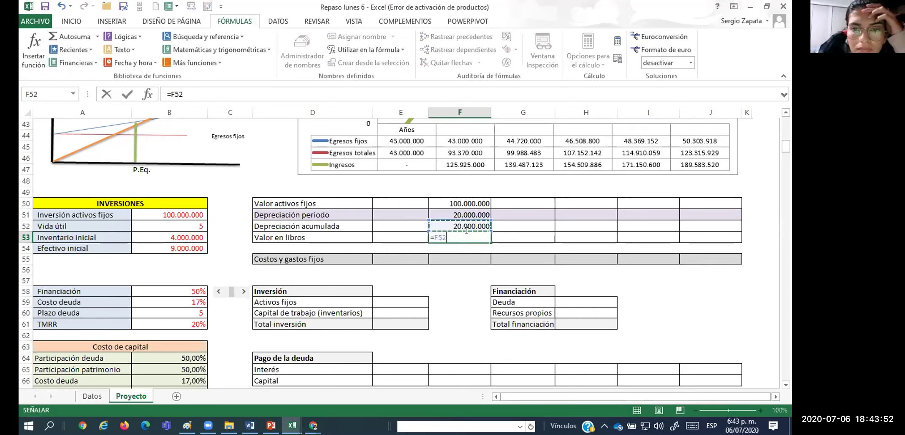
{"action": "type", "text": "-"}
{"action": "key", "text": "Up"}
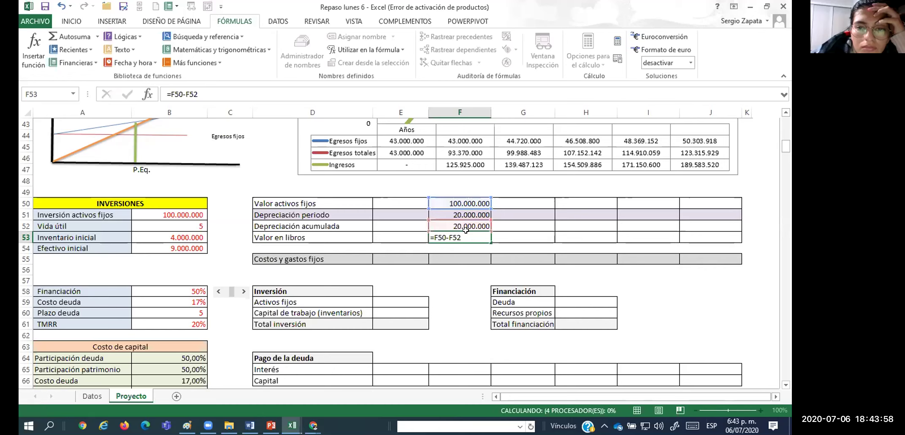
{"action": "key", "text": "Return"}
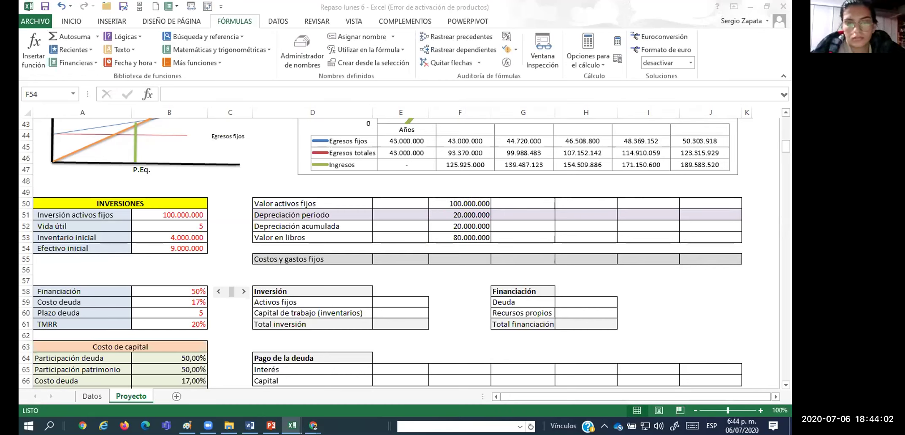
{"action": "left_click_drag", "start_coordinate": [470, 203], "coordinate": [711, 235]}
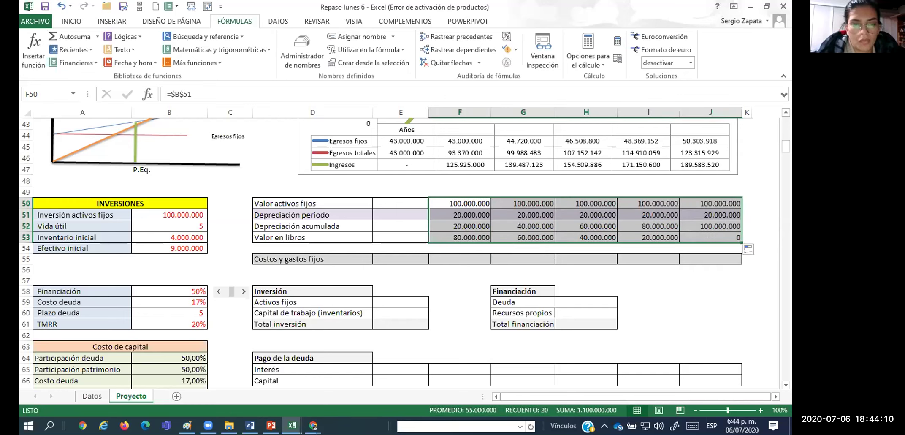
{"action": "key", "text": "alt+Tab"}
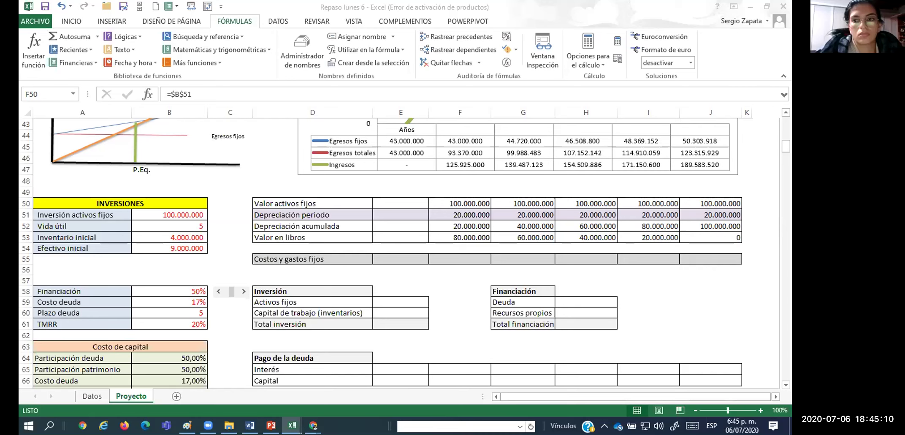
{"action": "key", "text": "F2"}
{"action": "key", "text": "Escape"}
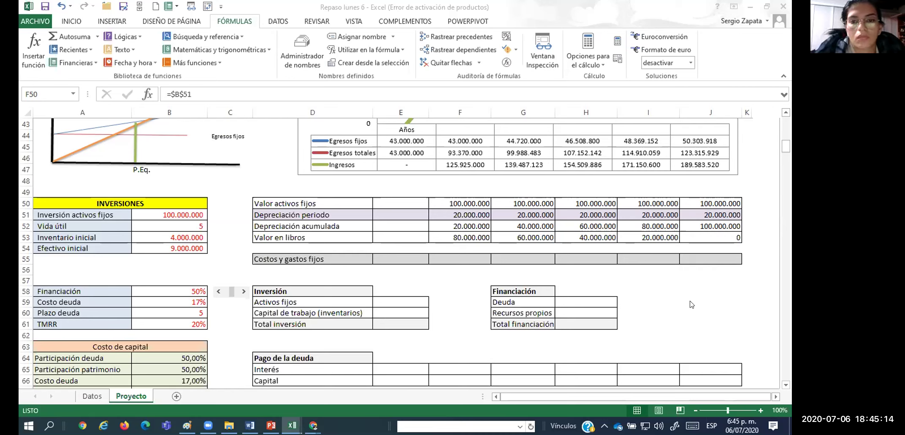
{"action": "key", "text": "ctrl+shift+Right"}
{"action": "key", "text": "ctrl+shift+Down"}
{"action": "left_click", "coordinate": [465, 258]}
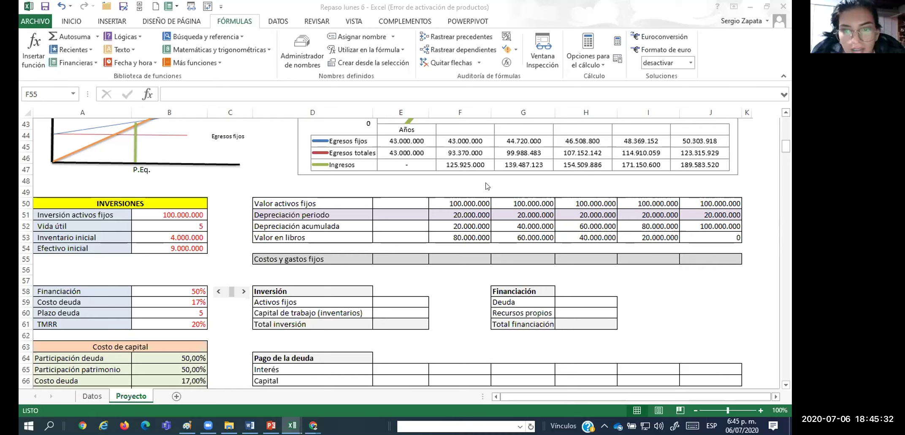
Review the first-year formulas in F50:F53, checking which cells the Depreciación acumulada formula in F52 refers to
{"action": "left_click", "coordinate": [460, 202]}
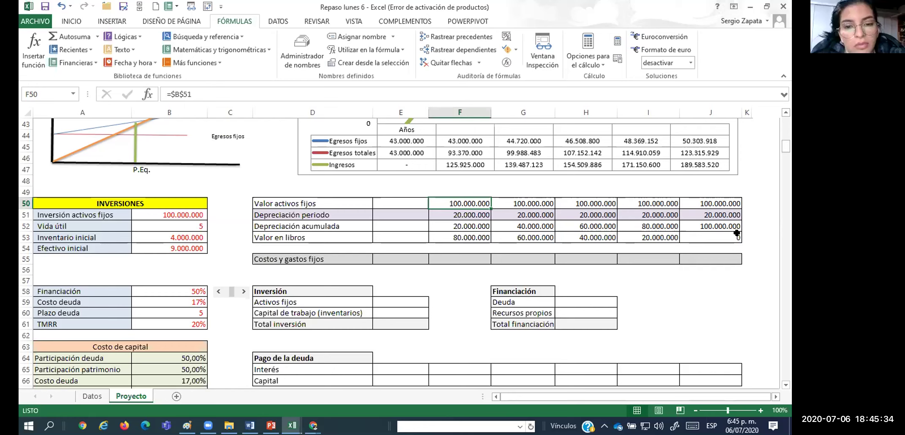
{"action": "key", "text": "F2"}
{"action": "key", "text": "Return"}
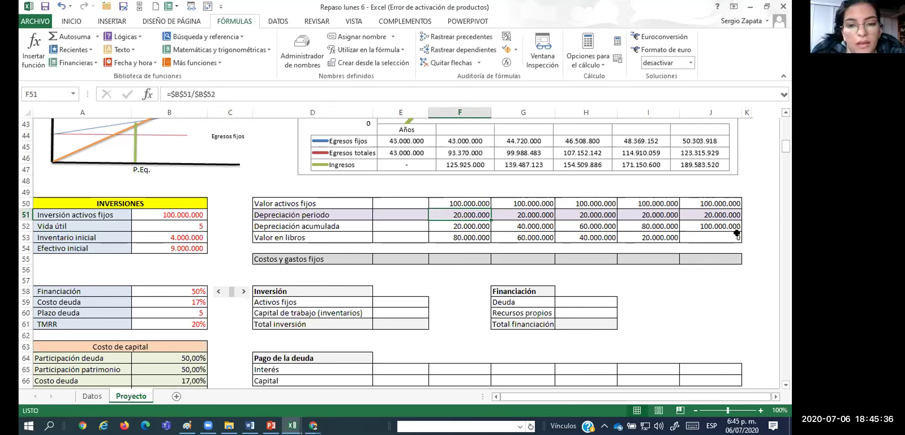
{"action": "key", "text": "Down"}
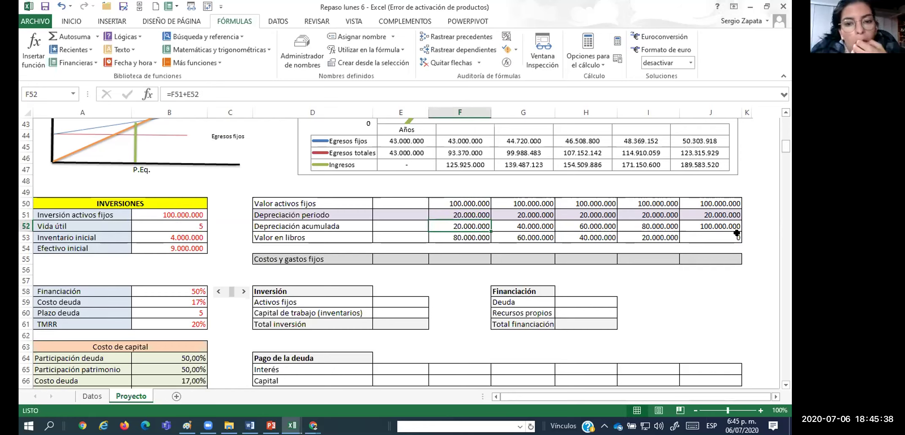
{"action": "key", "text": "F2"}
{"action": "key", "text": "ctrl+Return"}
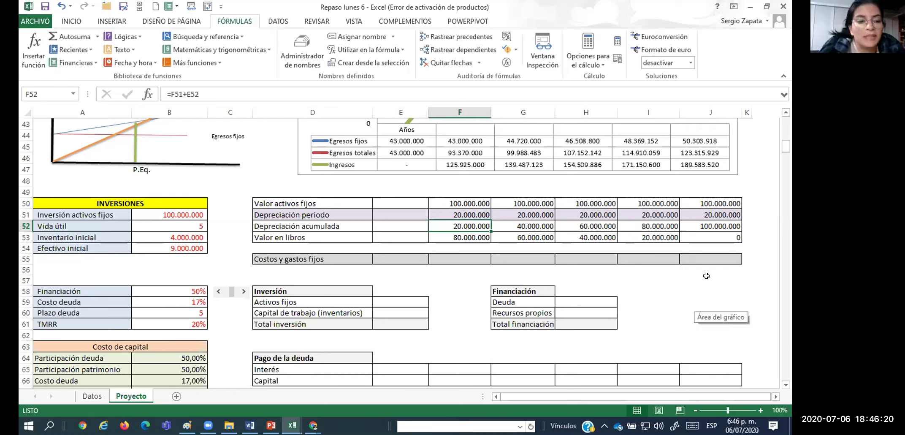
{"action": "left_click", "coordinate": [471, 204]}
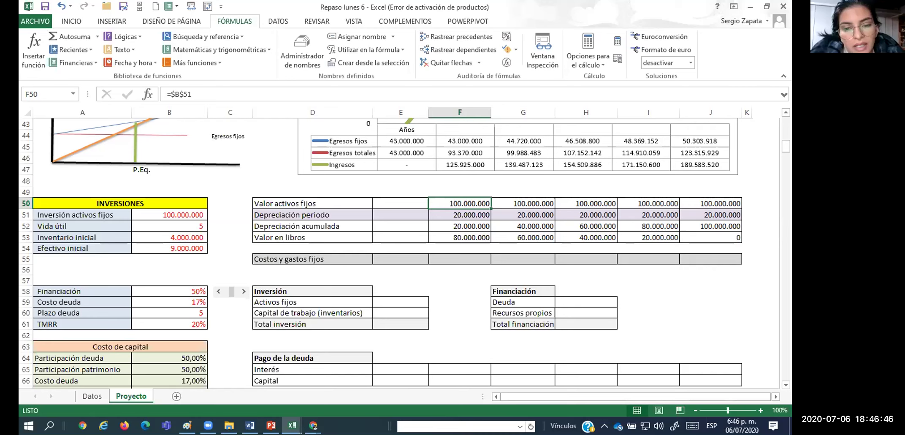
{"action": "key", "text": "Down"}
{"action": "key", "text": "Up"}
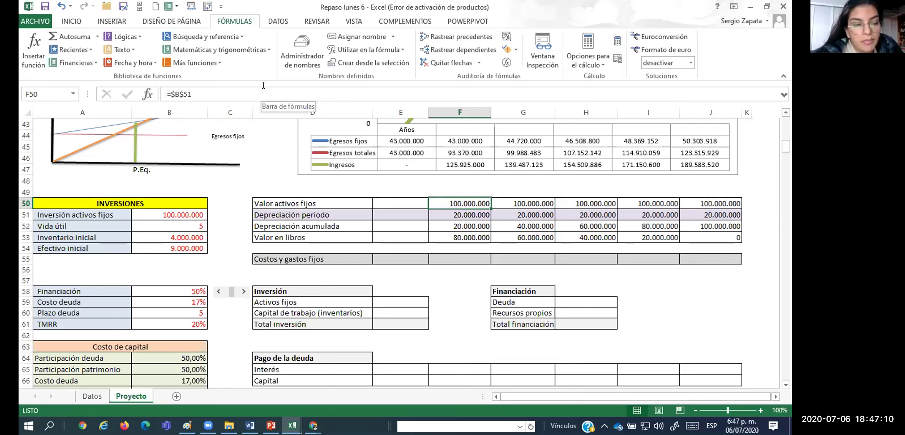
{"action": "key", "text": "Down"}
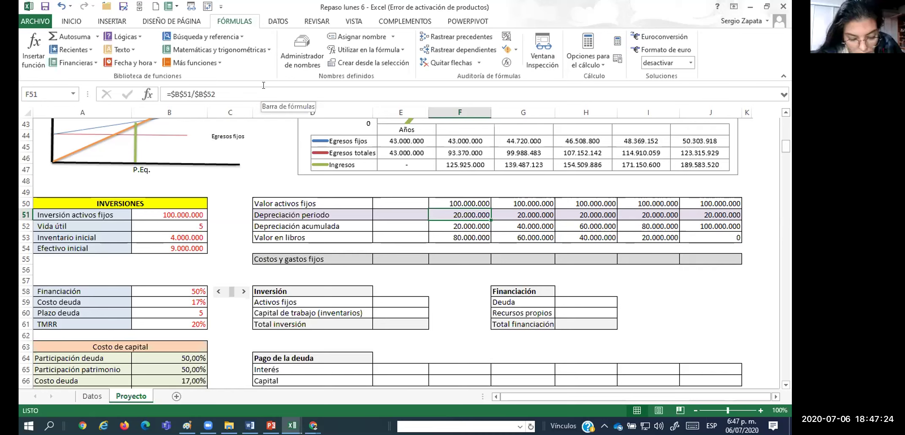
{"action": "key", "text": "Down"}
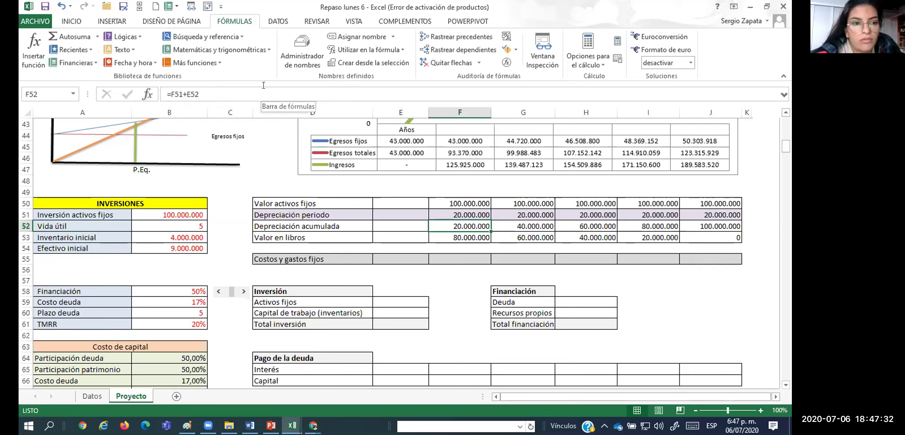
{"action": "key", "text": "F2"}
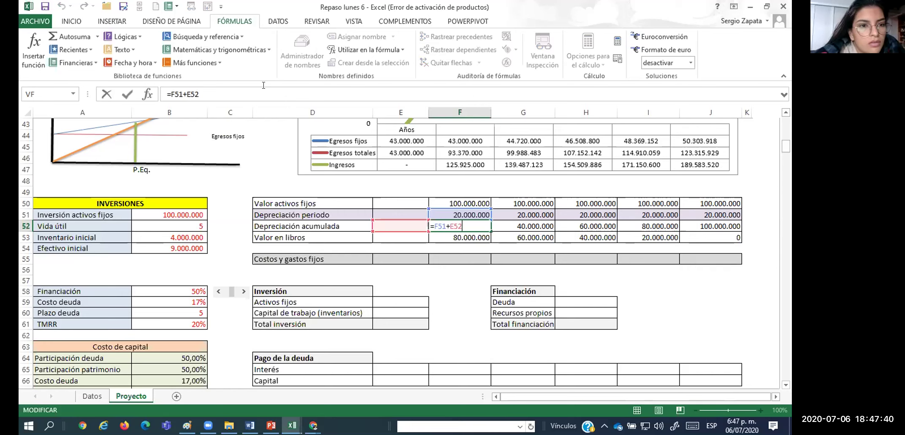
{"action": "key", "text": "ctrl+Return"}
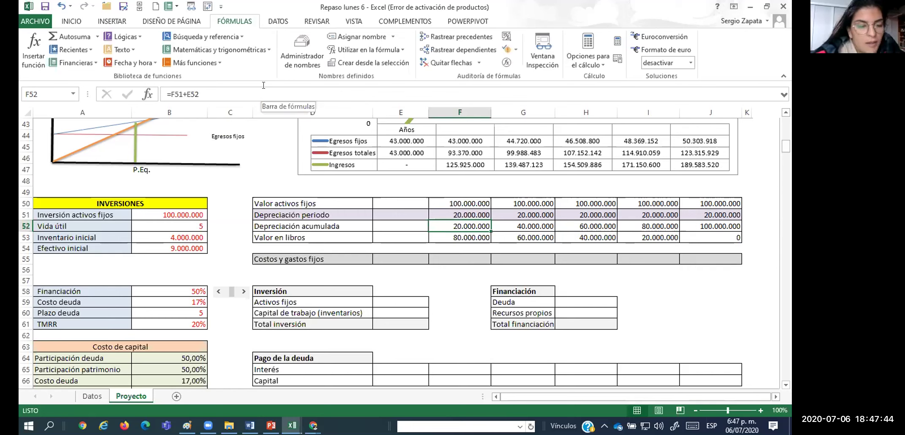
{"action": "key", "text": "F2"}
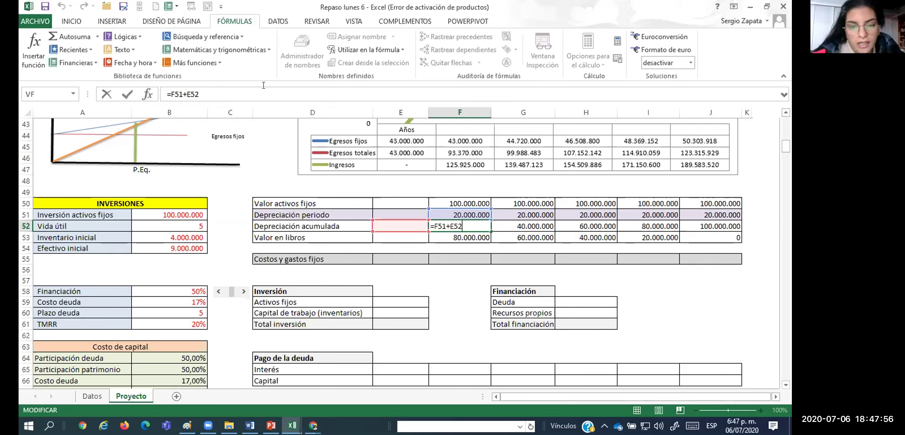
{"action": "key", "text": "Return"}
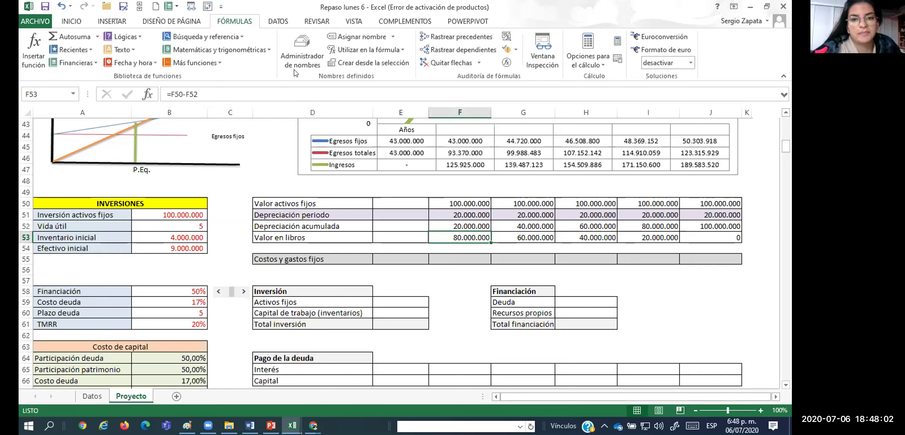
Calculate Costos y gastos fijos in F55 by adding Depreciación periodo and Total egresos fijos en efectivo with =F51+F30
{"action": "left_click", "coordinate": [456, 258]}
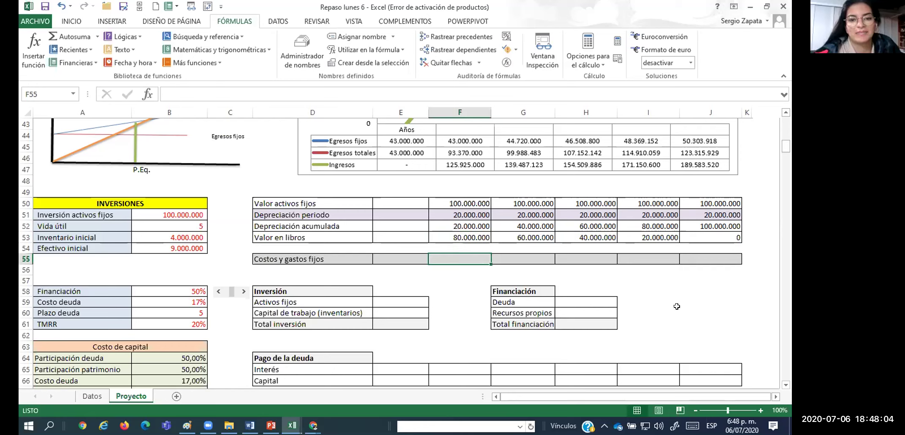
{"action": "type", "text": "="}
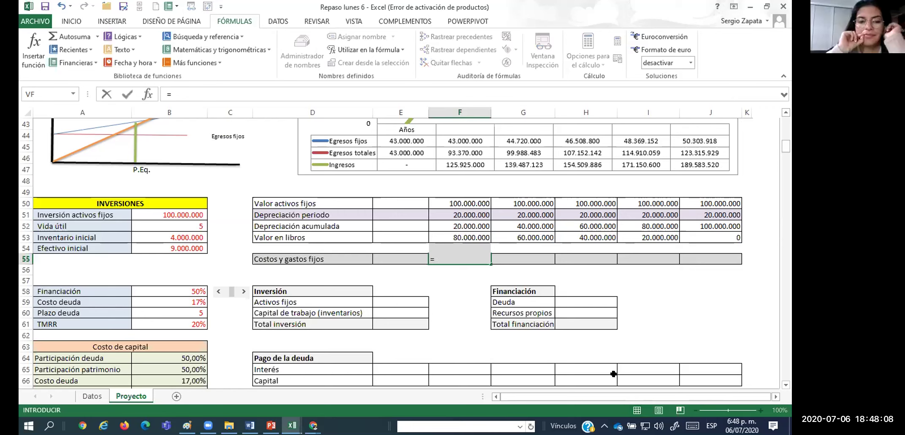
{"action": "key", "text": "Escape"}
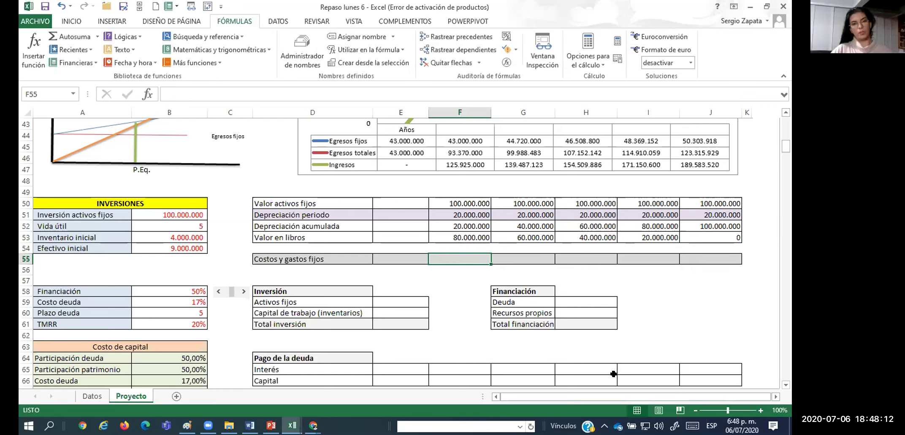
{"action": "key", "text": "F2"}
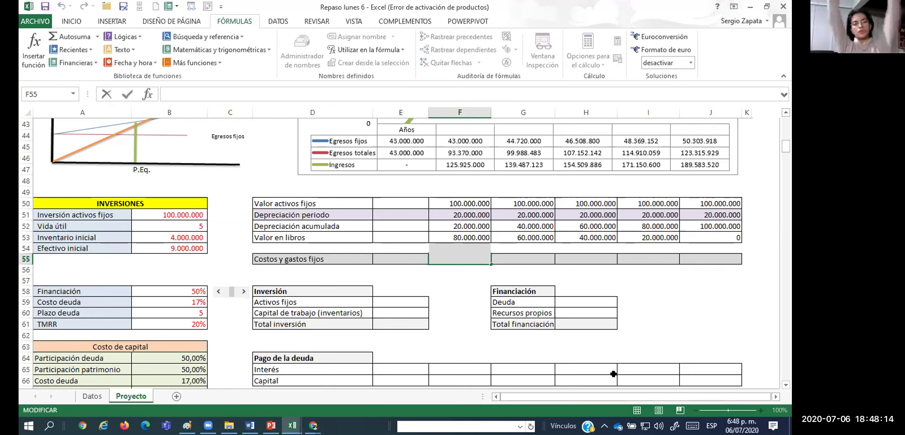
{"action": "key", "text": "Escape"}
{"action": "type", "text": "="}
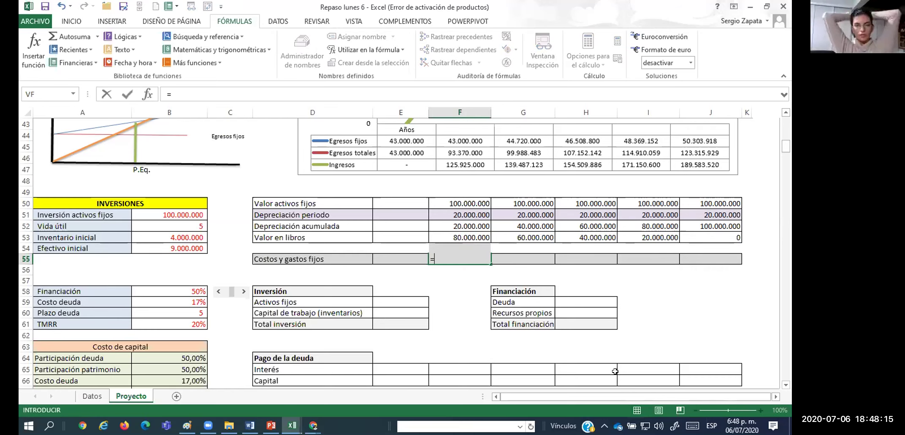
{"action": "left_click", "coordinate": [457, 214]}
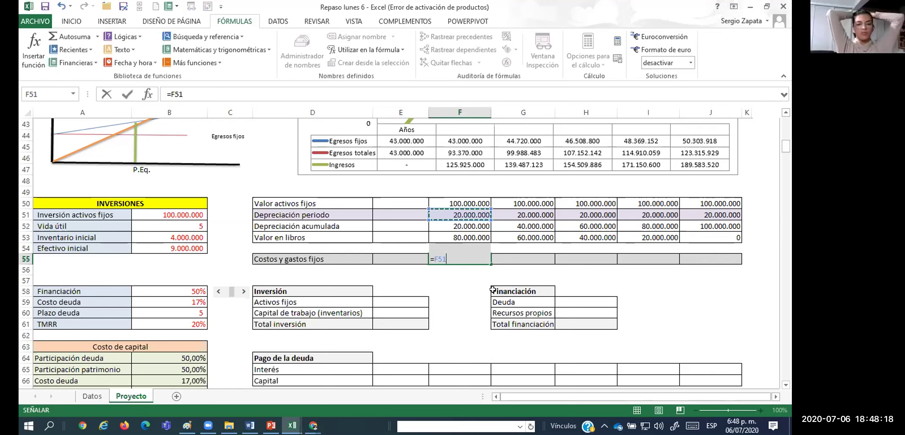
{"action": "type", "text": "+"}
{"action": "scroll", "coordinate": [489, 292], "scroll_direction": "up", "scroll_amount": 8}
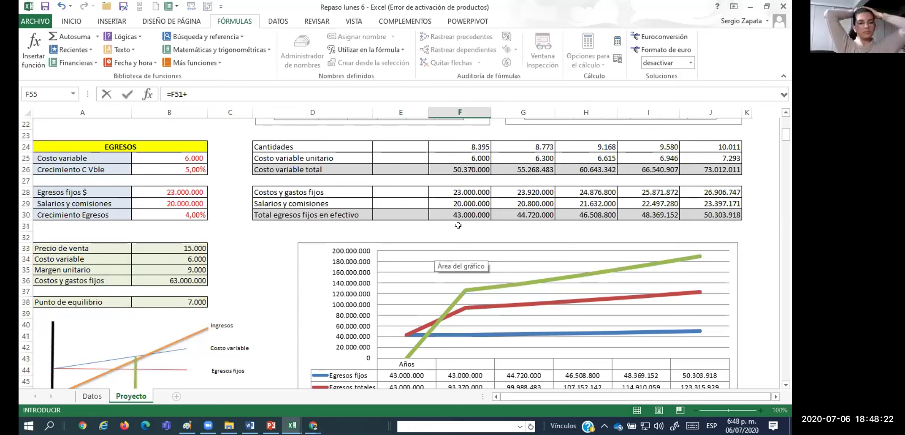
{"action": "left_click", "coordinate": [464, 248]}
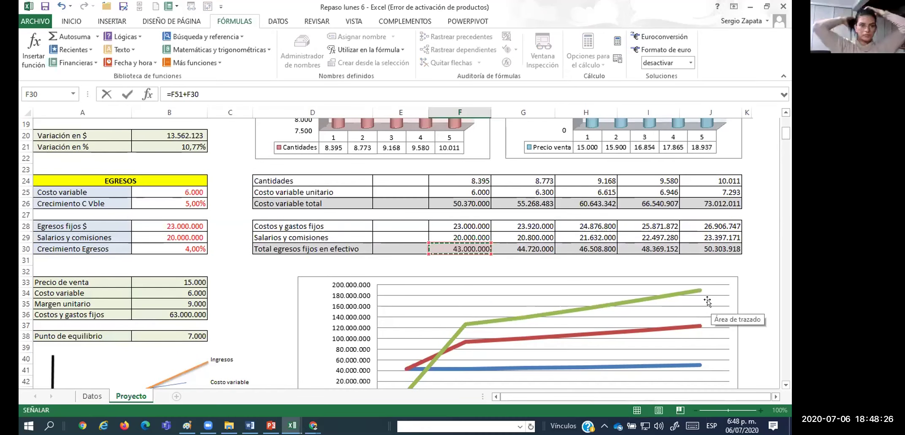
{"action": "key", "text": "Return"}
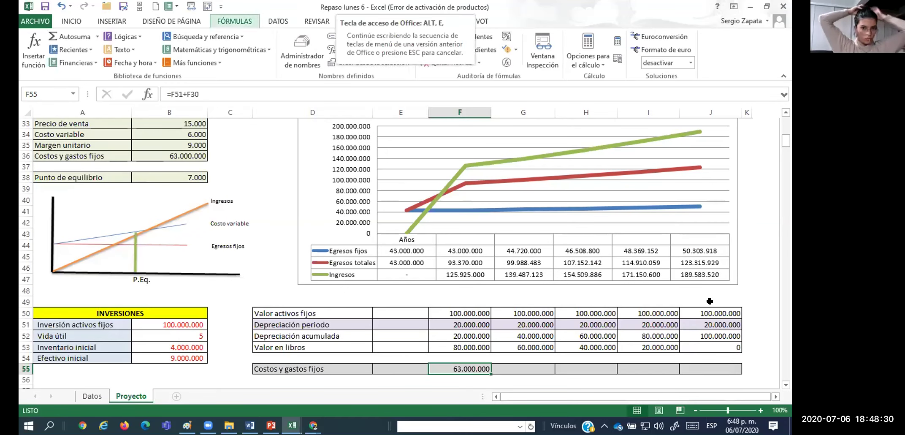
Copy the Costos y gastos fijos formula from F55 across the remaining years through J55
{"action": "key", "text": "ctrl+c"}
{"action": "key", "text": "shift+Right"}
{"action": "key", "text": "shift+Right"}
{"action": "key", "text": "Return"}
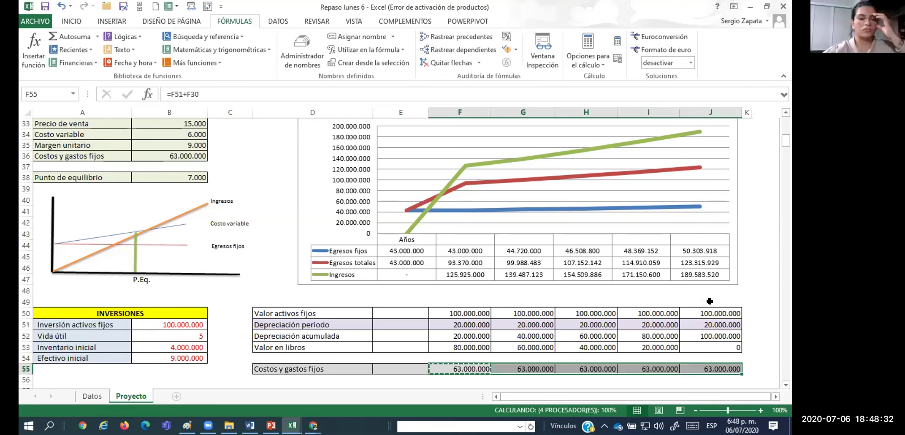
{"action": "left_click", "coordinate": [225, 144]}
{"action": "scroll", "coordinate": [260, 167], "scroll_direction": "up", "scroll_amount": 1}
{"action": "scroll", "coordinate": [259, 167], "scroll_direction": "down", "scroll_amount": 1}
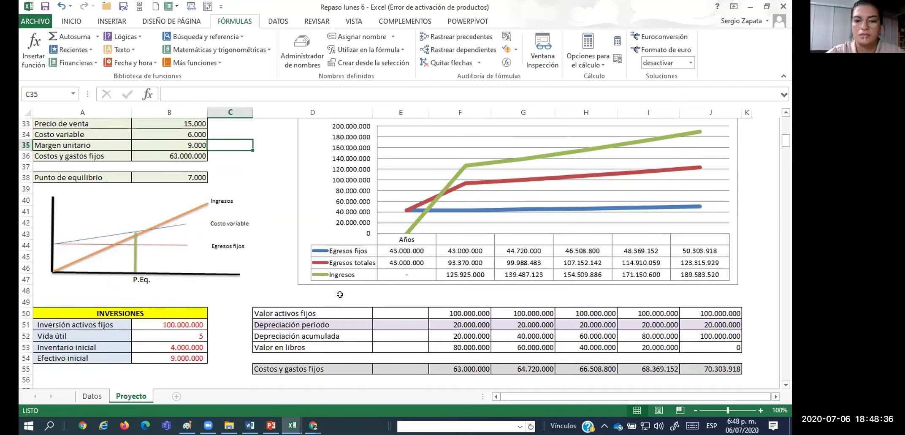
{"action": "left_click", "coordinate": [225, 169]}
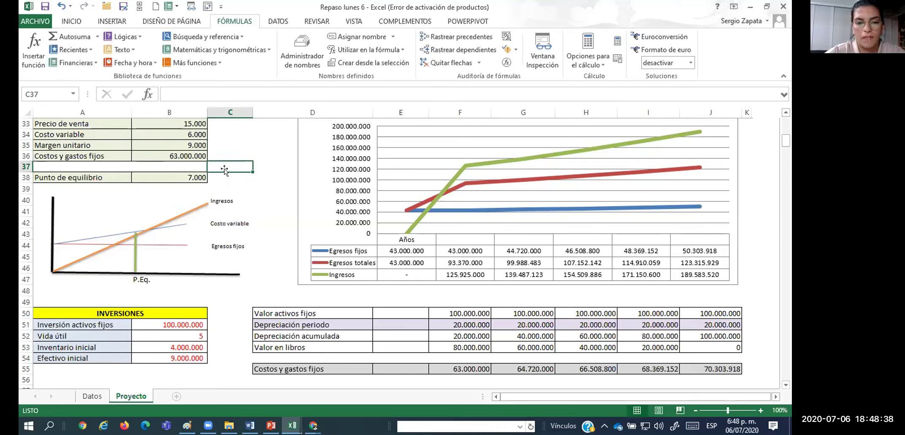
Re-enter Costos y gastos fijos in F55 as =F30+F51, adding Total egresos fijos en efectivo and Depreciación periodo
{"action": "left_click", "coordinate": [469, 370]}
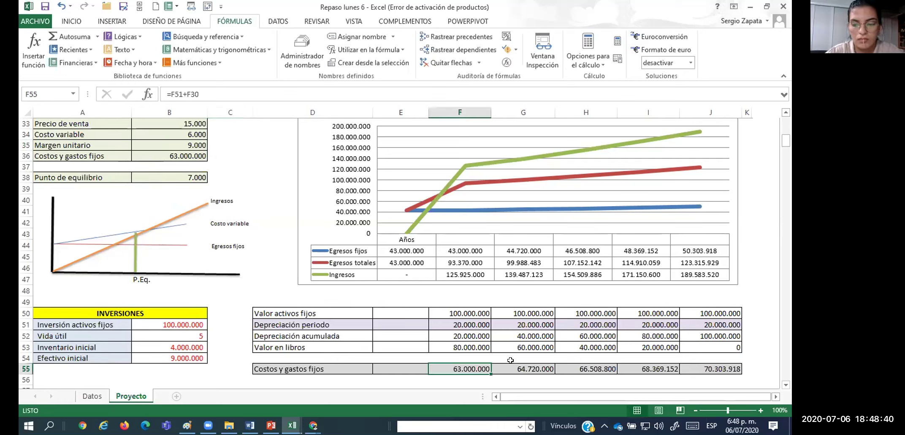
{"action": "type", "text": "="}
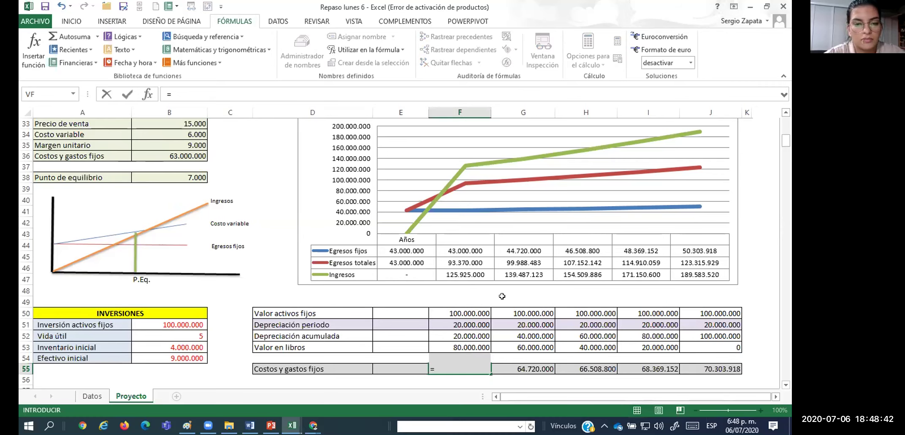
{"action": "scroll", "coordinate": [504, 296], "scroll_direction": "up", "scroll_amount": 2}
{"action": "left_click", "coordinate": [468, 153]}
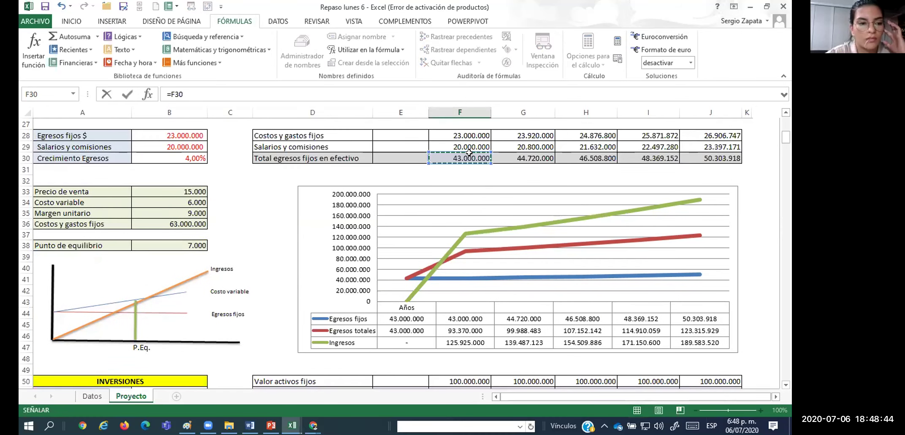
{"action": "type", "text": "+"}
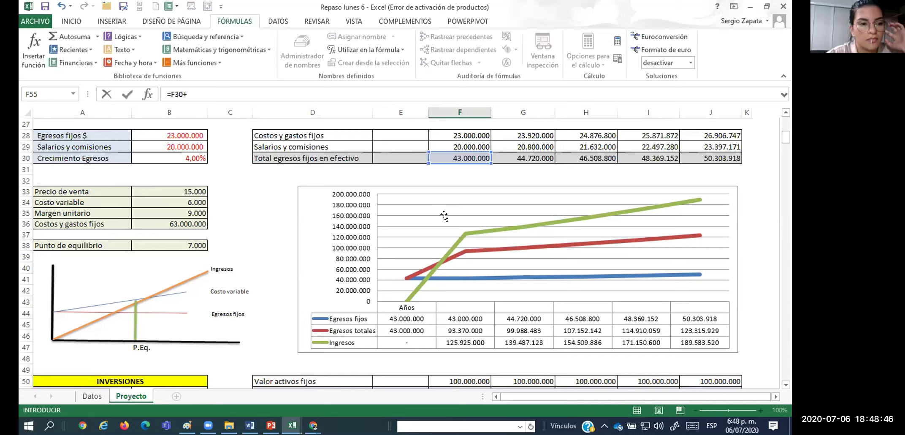
{"action": "scroll", "coordinate": [443, 215], "scroll_direction": "down", "scroll_amount": 3}
{"action": "left_click", "coordinate": [448, 292]}
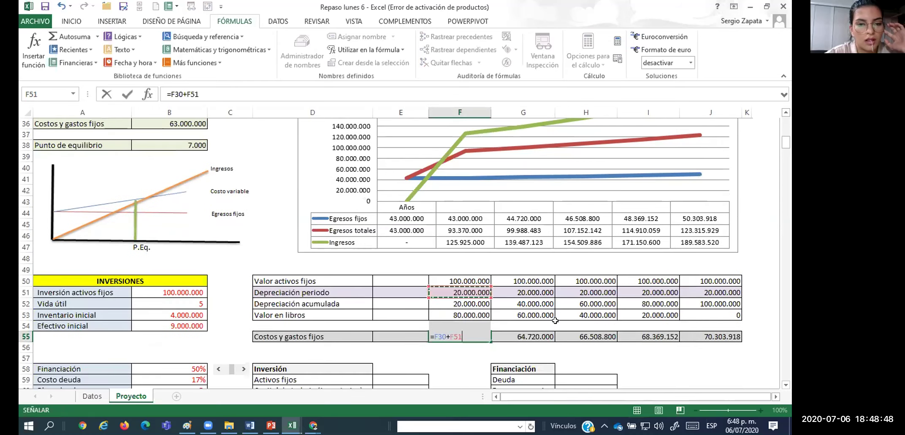
{"action": "key", "text": "ctrl+Return"}
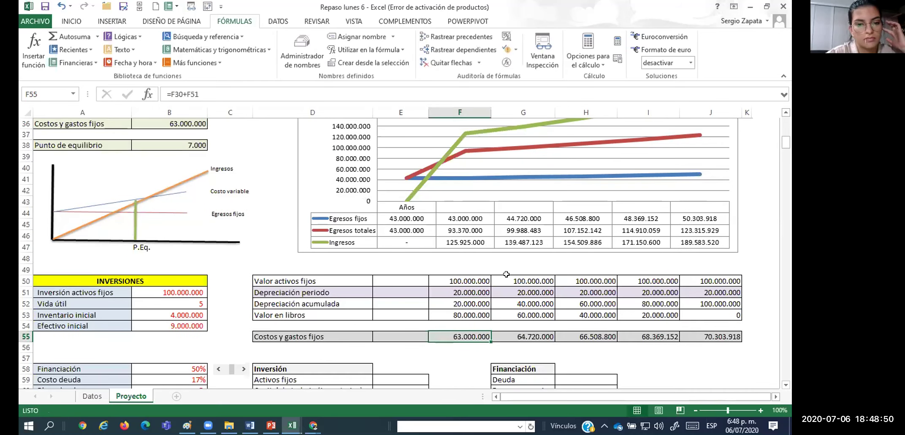
Review the income, expense and depreciation projections, checking the formulas in G52, F29 and the Punto de equilibrio cell B38
{"action": "scroll", "coordinate": [506, 274], "scroll_direction": "up", "scroll_amount": 2}
{"action": "left_click", "coordinate": [221, 209]}
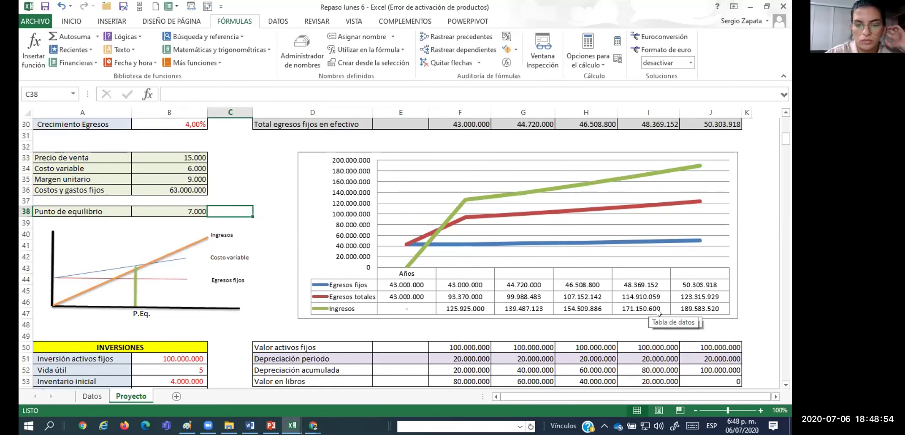
{"action": "scroll", "coordinate": [657, 312], "scroll_direction": "down", "scroll_amount": 1}
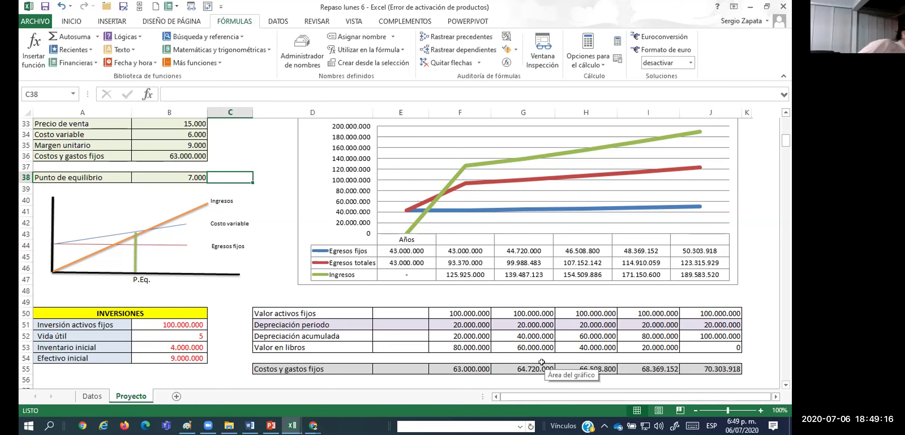
{"action": "left_click", "coordinate": [497, 333]}
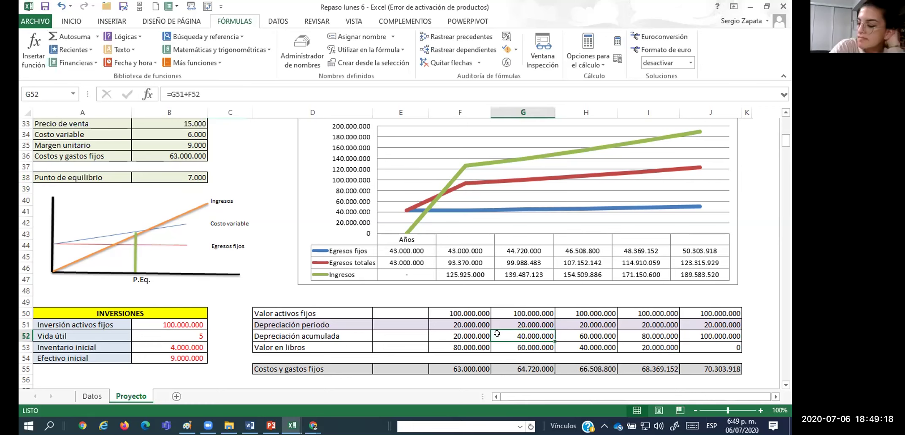
{"action": "scroll", "coordinate": [497, 334], "scroll_direction": "down", "scroll_amount": 5}
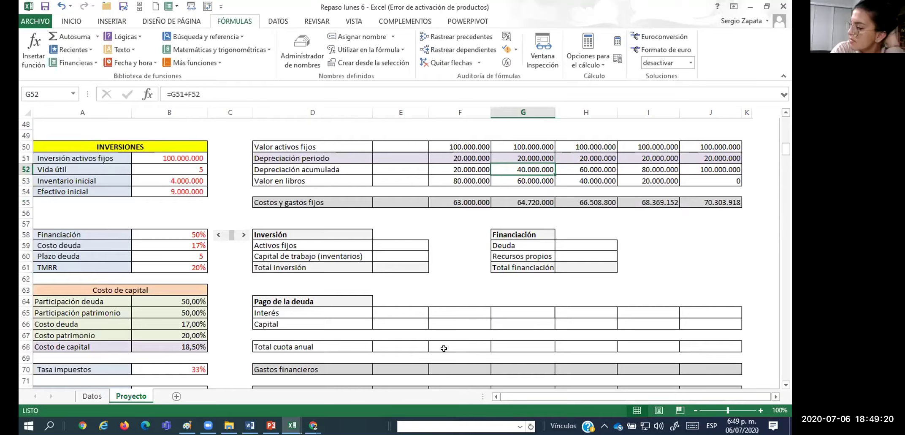
{"action": "scroll", "coordinate": [496, 333], "scroll_direction": "up", "scroll_amount": 16}
{"action": "left_click", "coordinate": [417, 227]}
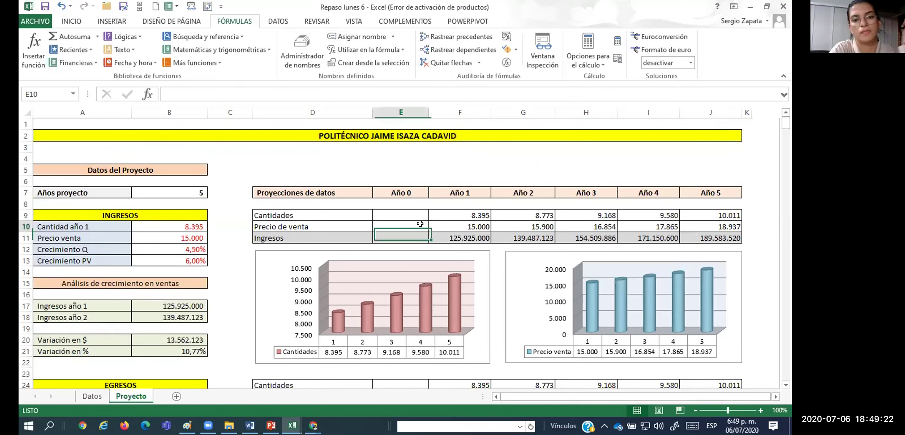
{"action": "scroll", "coordinate": [585, 266], "scroll_direction": "down", "scroll_amount": 5}
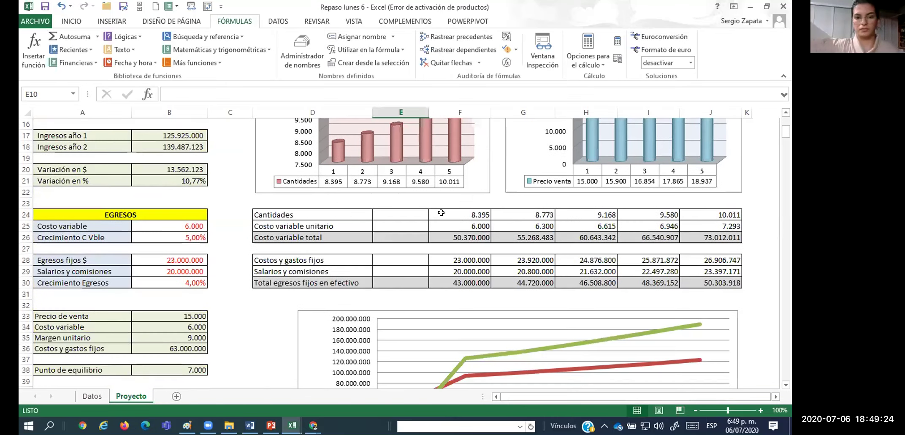
{"action": "left_click", "coordinate": [474, 224]}
{"action": "left_click", "coordinate": [457, 265]}
{"action": "scroll", "coordinate": [458, 265], "scroll_direction": "down", "scroll_amount": 6}
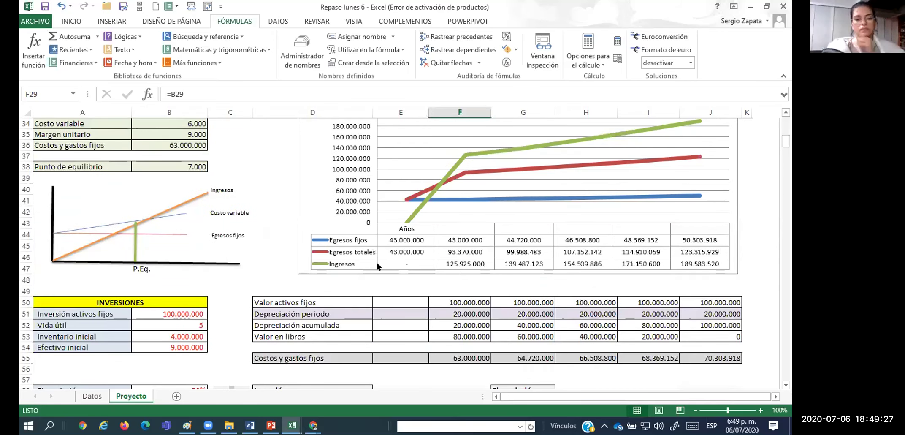
{"action": "left_click", "coordinate": [159, 166]}
Look over the Inversión, Financiación and Pago de la deuda tables below the Costos y gastos fijos row
{"action": "scroll", "coordinate": [280, 212], "scroll_direction": "down", "scroll_amount": 2}
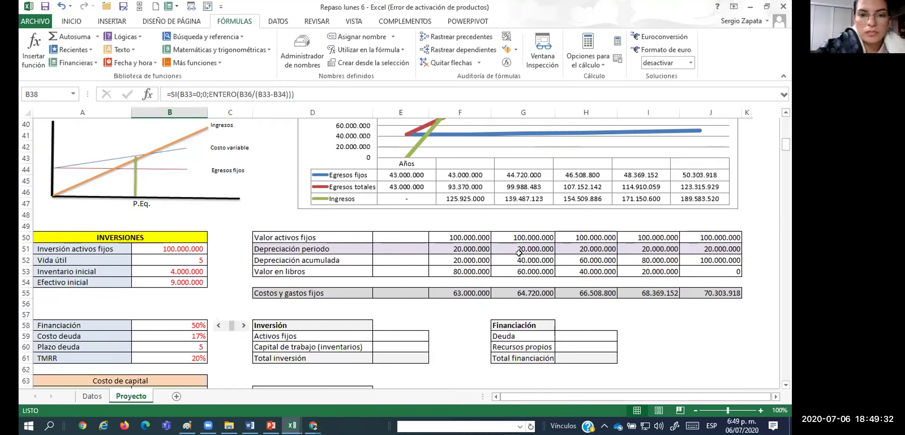
{"action": "scroll", "coordinate": [513, 278], "scroll_direction": "down", "scroll_amount": 5}
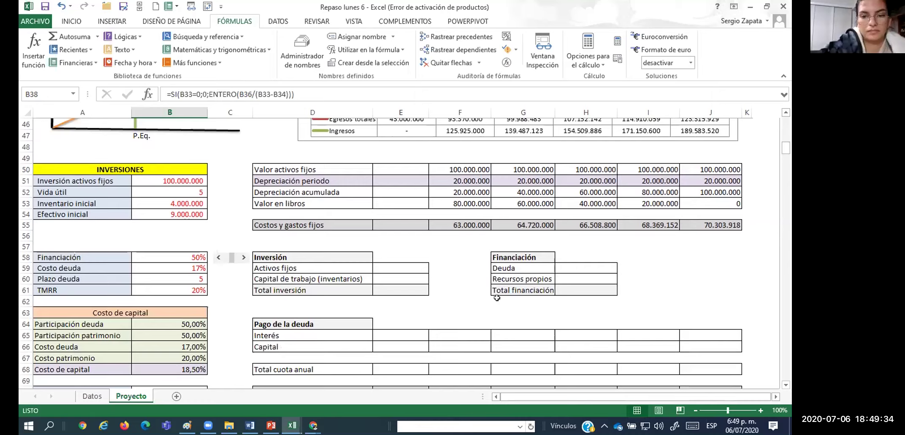
{"action": "scroll", "coordinate": [497, 298], "scroll_direction": "up", "scroll_amount": 1}
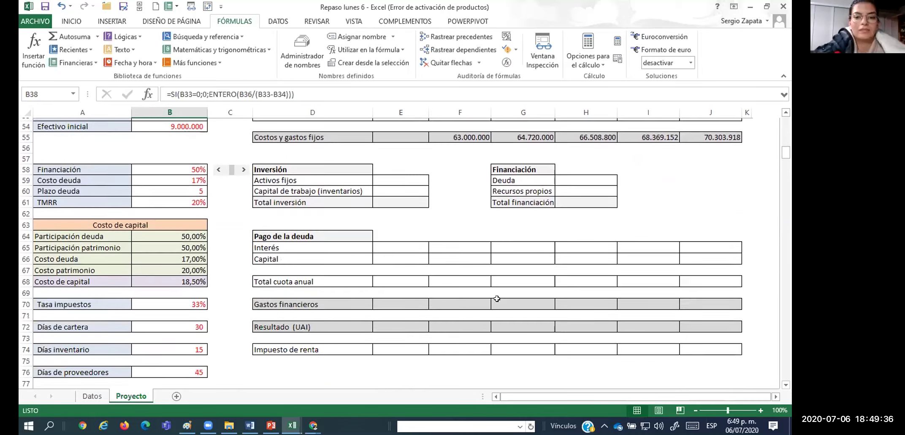
{"action": "scroll", "coordinate": [496, 301], "scroll_direction": "down", "scroll_amount": 1}
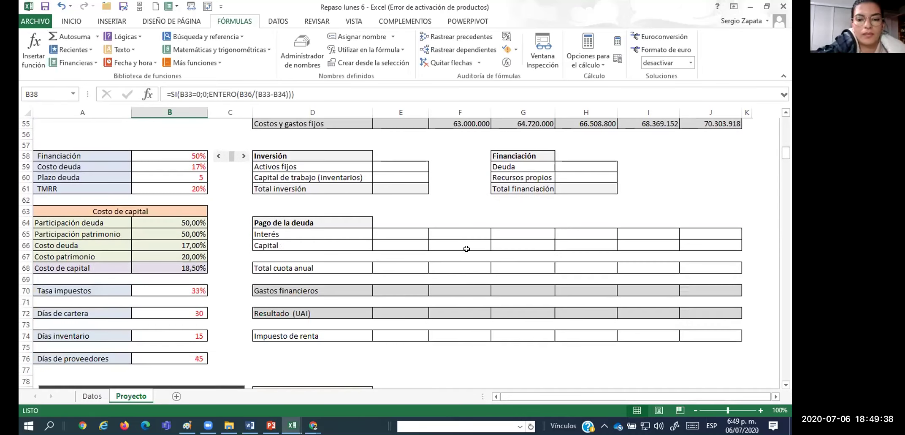
{"action": "left_click", "coordinate": [396, 155]}
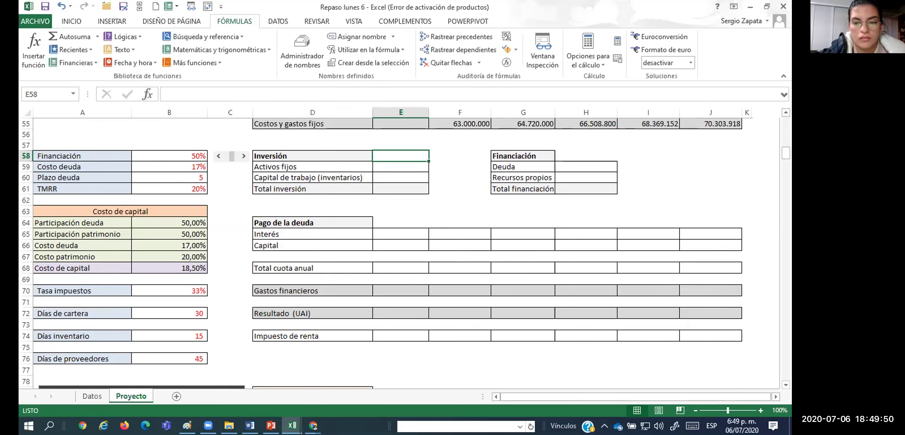
Clear the Costos y gastos fijos formulas from F55:I55
{"action": "scroll", "coordinate": [464, 258], "scroll_direction": "up", "scroll_amount": 4}
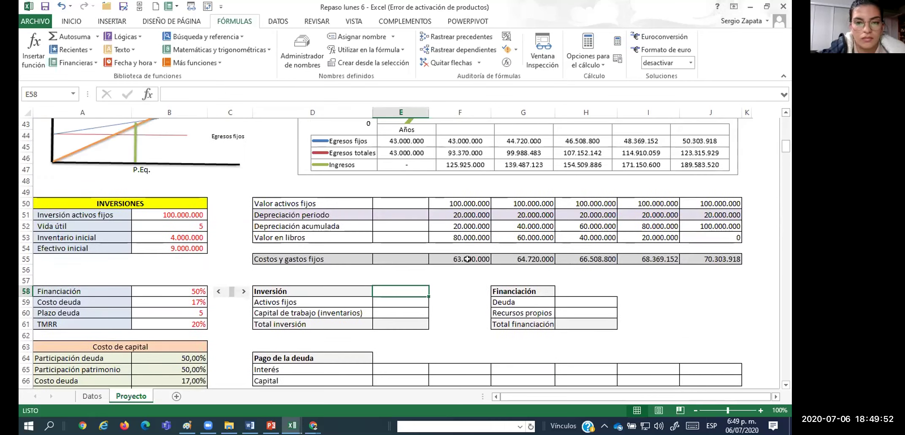
{"action": "left_click", "coordinate": [468, 259]}
{"action": "left_click", "coordinate": [632, 258], "text": "shift"}
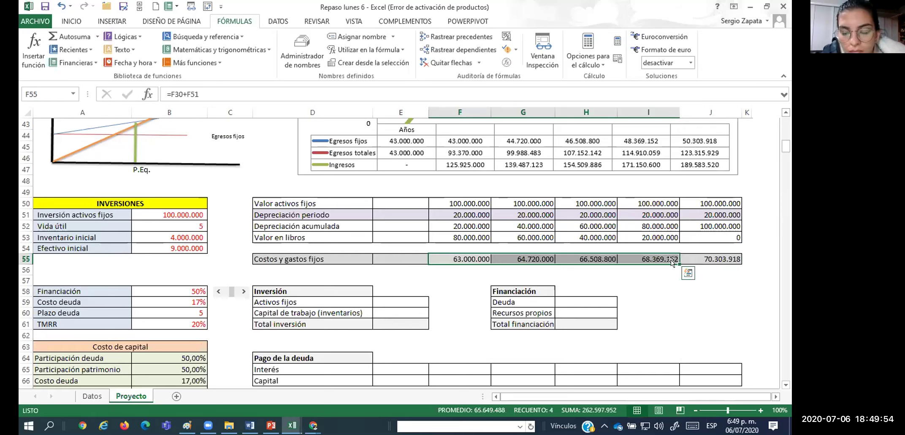
{"action": "key", "text": "Delete"}
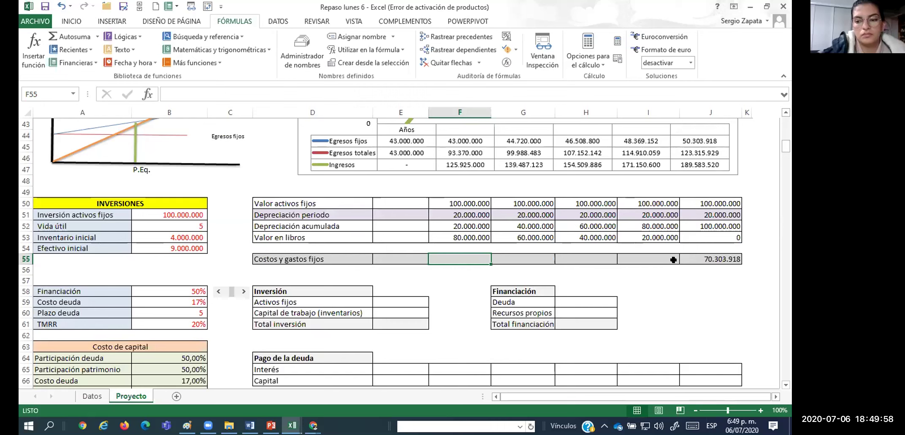
Enter =F30+F51 in F55 to add Total egresos fijos en efectivo and Depreciación periodo for the first year
{"action": "type", "text": "="}
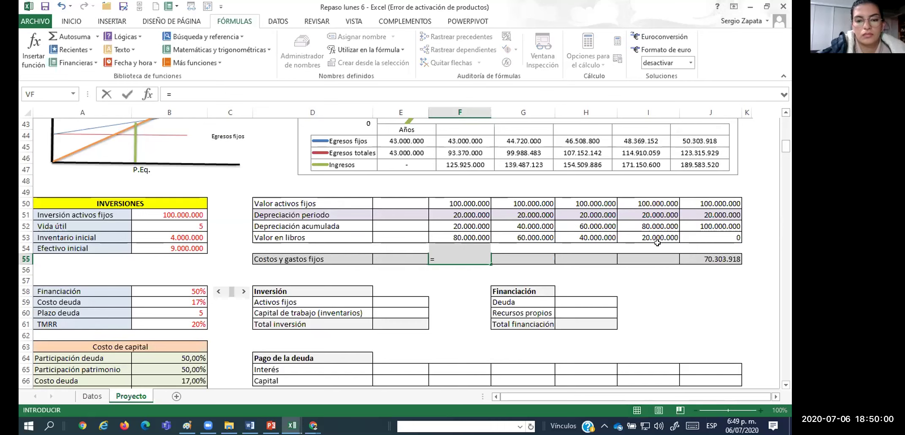
{"action": "scroll", "coordinate": [460, 240], "scroll_direction": "up", "scroll_amount": 6}
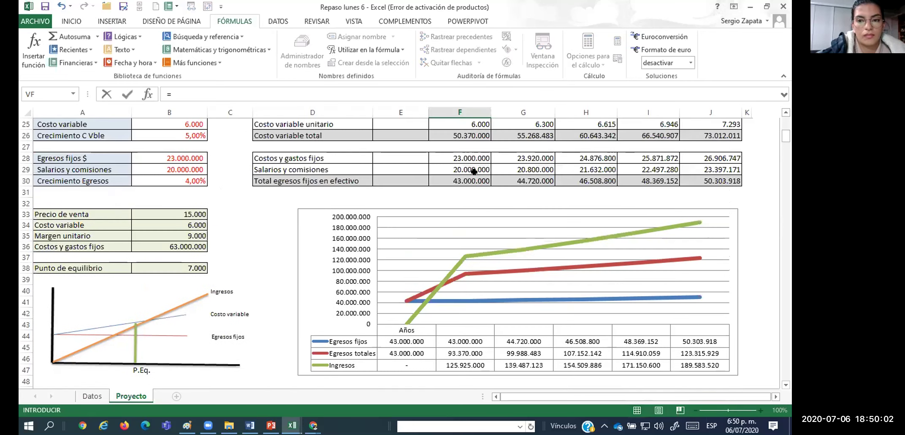
{"action": "left_click", "coordinate": [465, 176]}
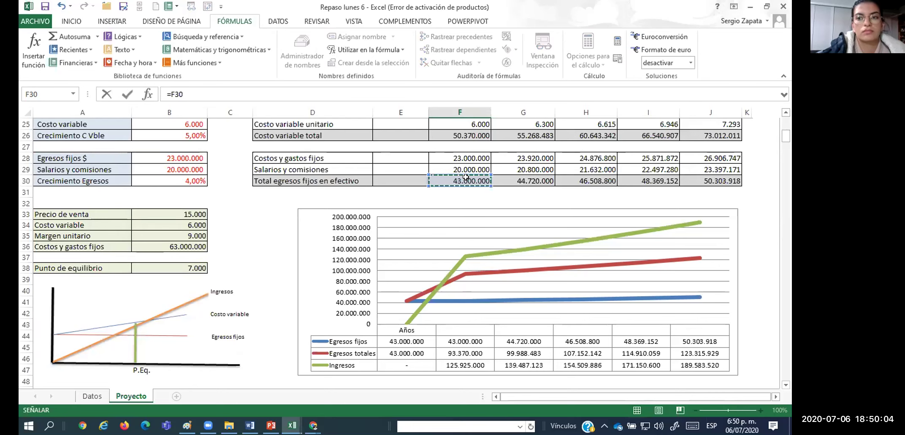
{"action": "type", "text": "+"}
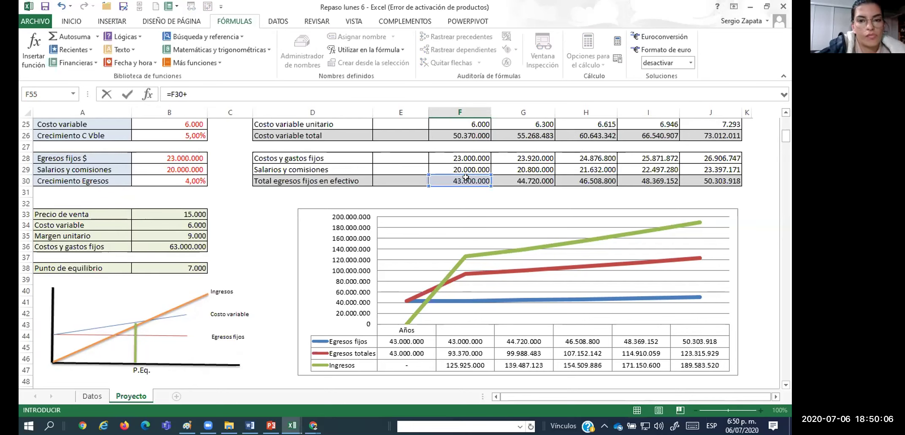
{"action": "scroll", "coordinate": [439, 186], "scroll_direction": "down", "scroll_amount": 5}
{"action": "left_click", "coordinate": [471, 244]}
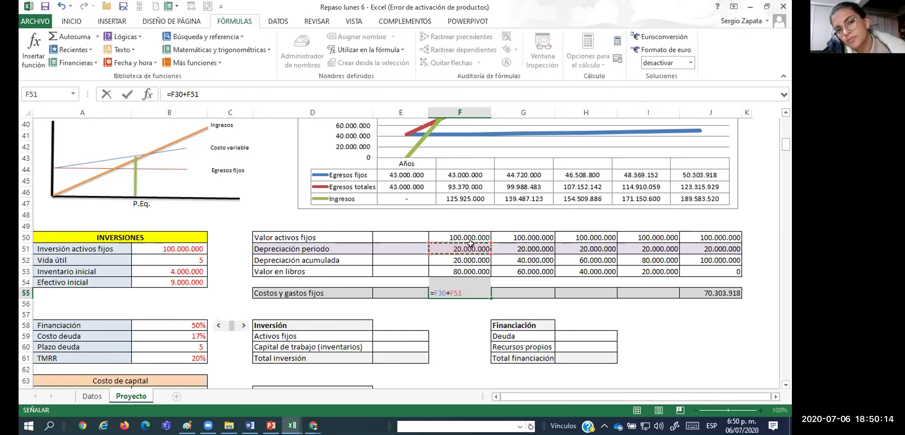
{"action": "key", "text": "ctrl+Return"}
Copy the Costos y gastos fijos formula from F55 across the remaining years through J55
{"action": "key", "text": "ctrl+c"}
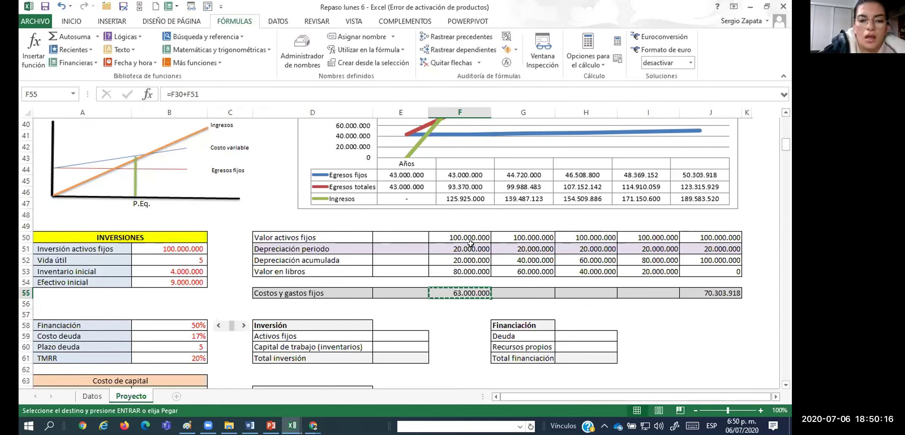
{"action": "key", "text": "shift+Right"}
{"action": "key", "text": "shift+Right"}
{"action": "key", "text": "shift+Right"}
{"action": "key", "text": "shift+Right"}
{"action": "key", "text": "Return"}
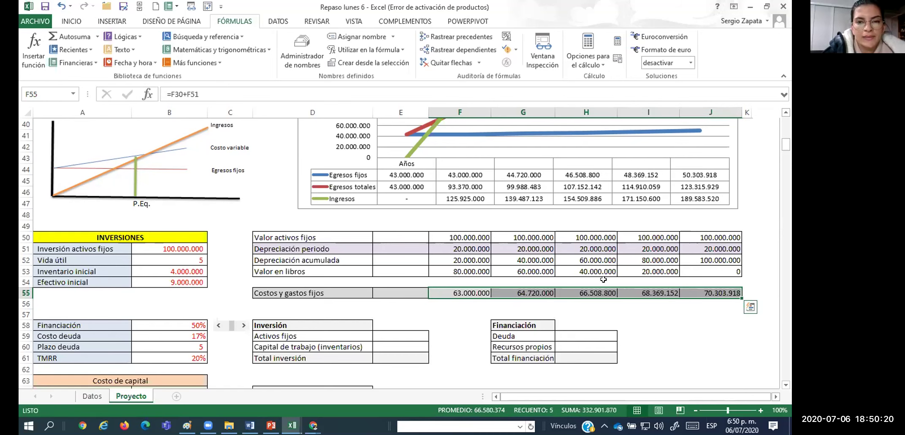
In the break-even block, set Precio de venta in B33 to 31000 and Costo variable in B34 to 12400
{"action": "scroll", "coordinate": [502, 280], "scroll_direction": "down", "scroll_amount": 2}
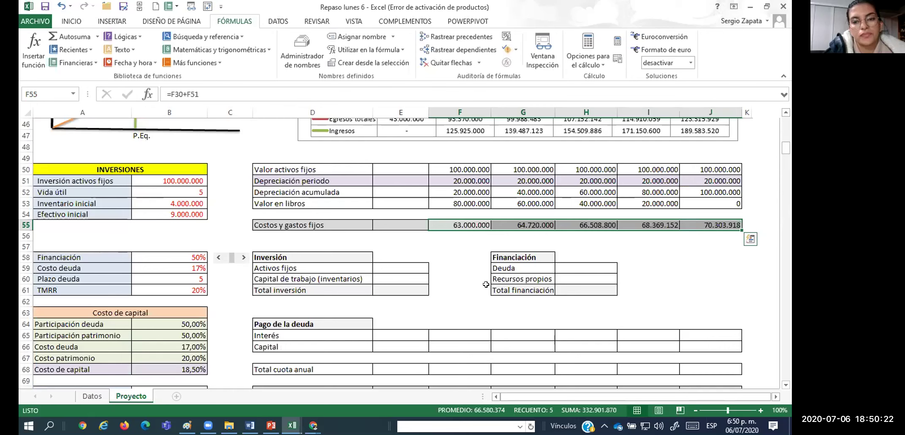
{"action": "scroll", "coordinate": [371, 266], "scroll_direction": "up", "scroll_amount": 8}
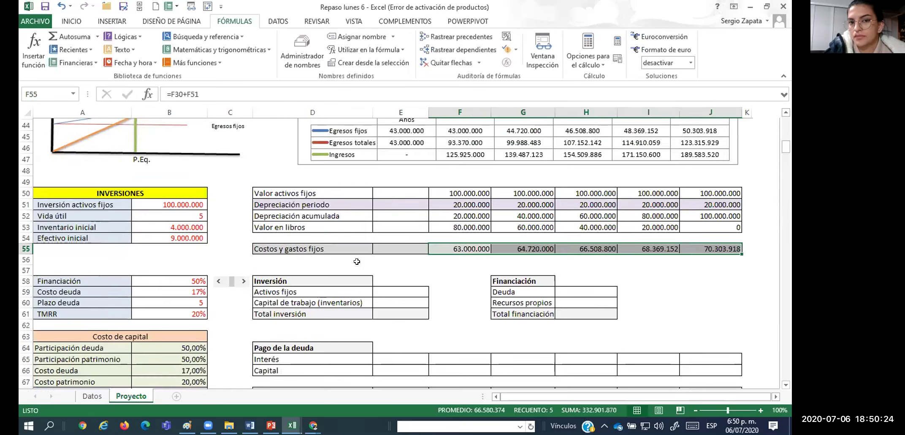
{"action": "left_click", "coordinate": [175, 301]}
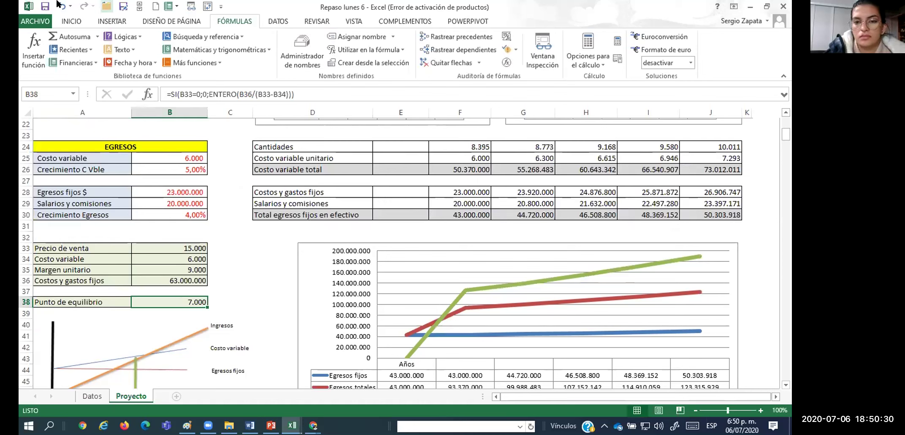
{"action": "left_click", "coordinate": [166, 243]}
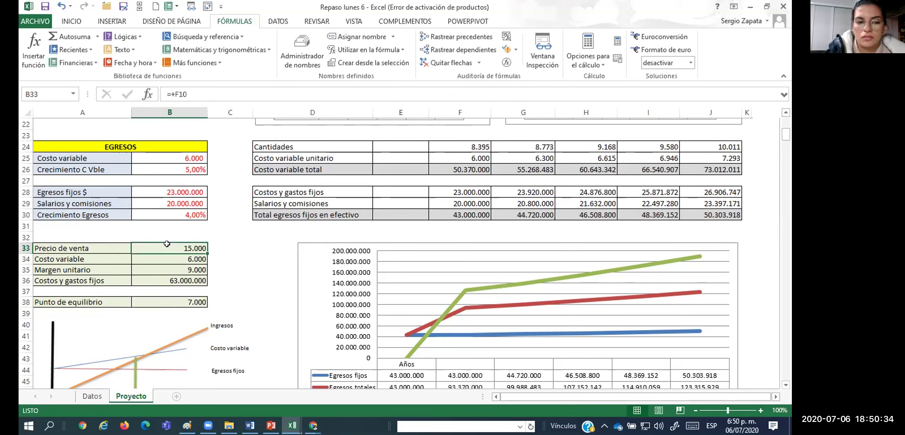
{"action": "type", "text": "31000"}
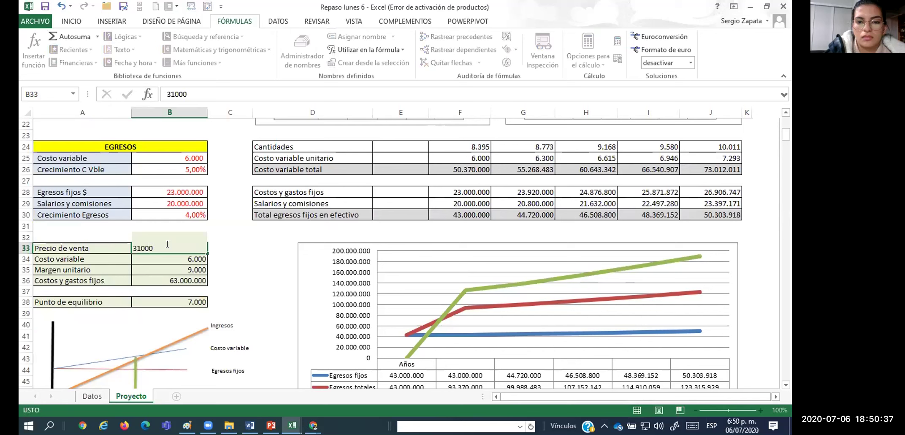
{"action": "key", "text": "Return"}
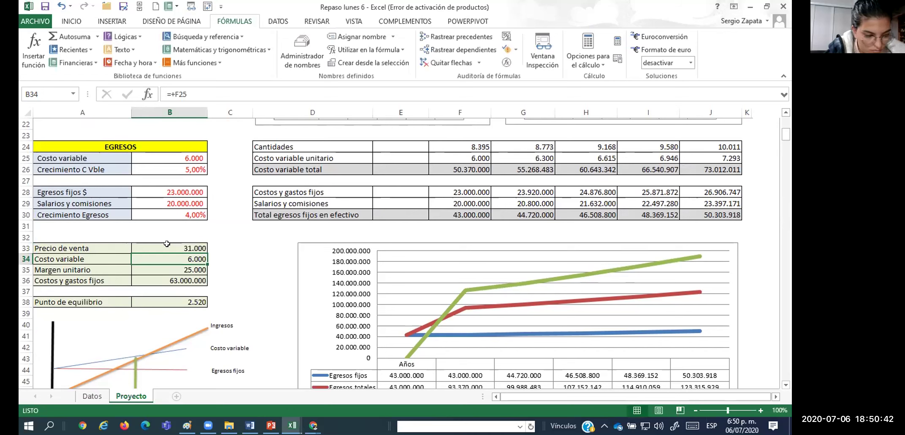
{"action": "type", "text": "12400"}
{"action": "key", "text": "Return"}
{"action": "key", "text": "Down"}
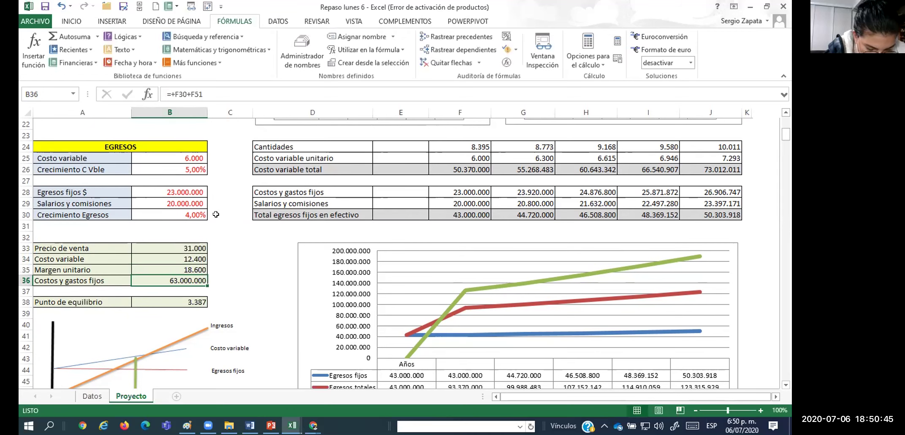
Check the formulas behind Total egresos fijos en efectivo in F30 and the break-even Costos y gastos fijos in B36
{"action": "left_click", "coordinate": [469, 201]}
{"action": "left_click", "coordinate": [468, 213]}
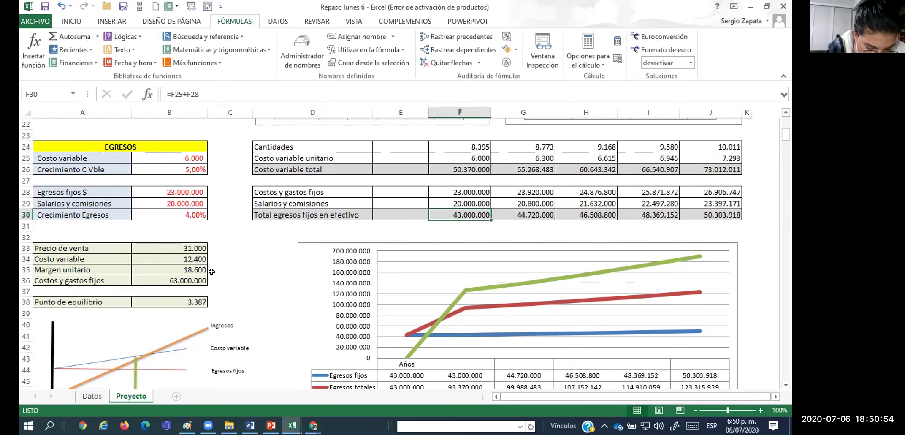
{"action": "left_click", "coordinate": [182, 281]}
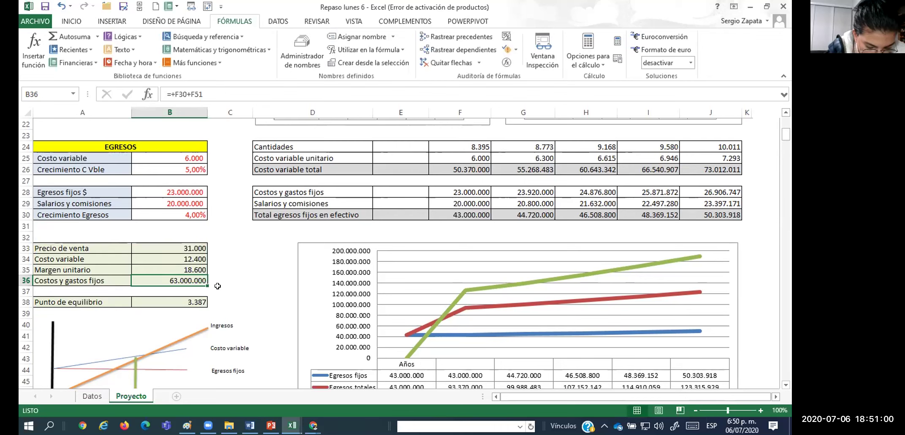
Clear the first-year Depreciación periodo in F51 to test its effect on the break-even point, and undo the deletion
{"action": "scroll", "coordinate": [265, 261], "scroll_direction": "down", "scroll_amount": 5}
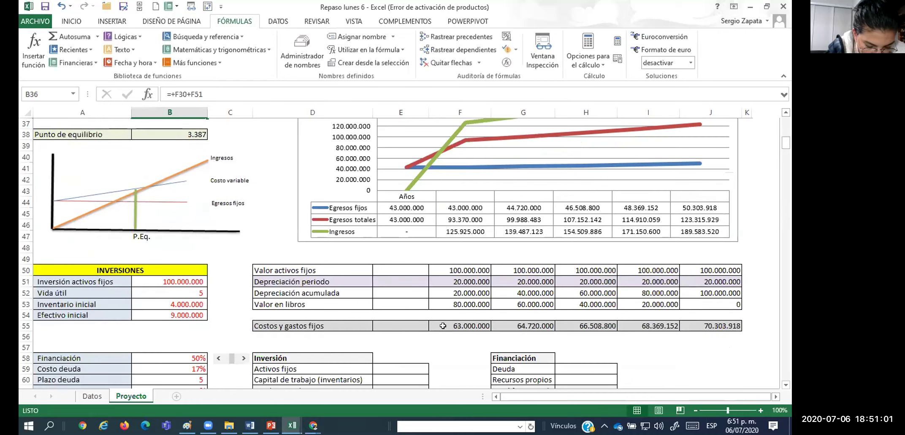
{"action": "left_click", "coordinate": [476, 277]}
{"action": "key", "text": "Delete"}
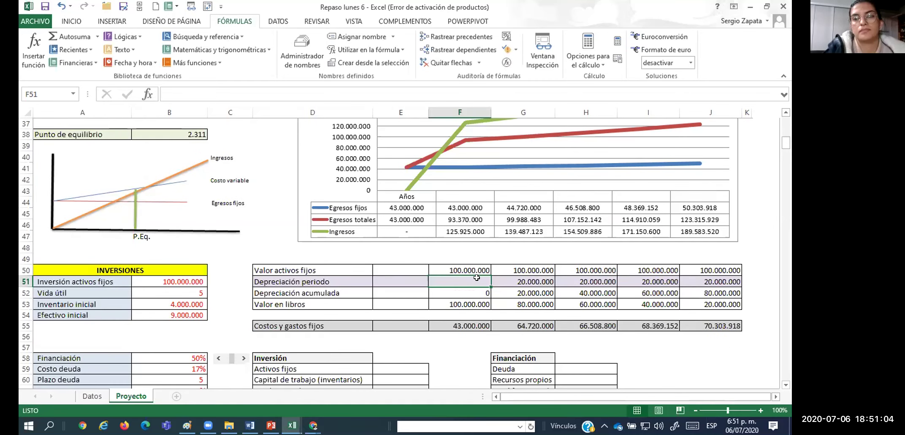
{"action": "scroll", "coordinate": [476, 277], "scroll_direction": "up", "scroll_amount": 4}
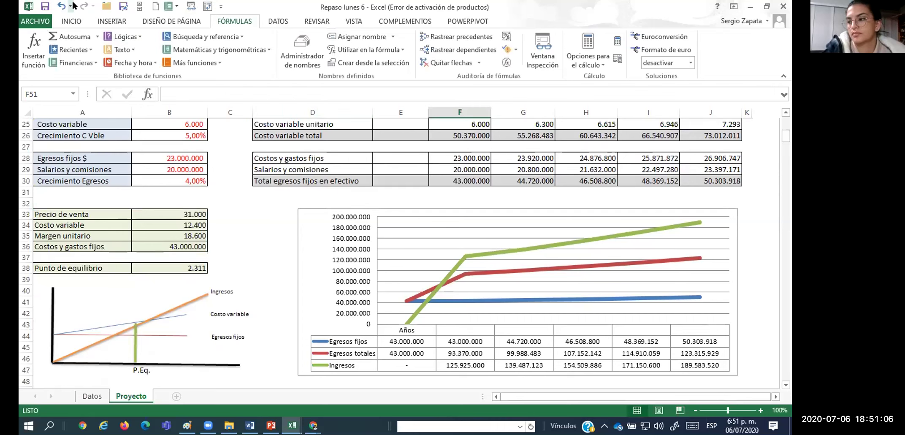
{"action": "left_click", "coordinate": [59, 5]}
{"action": "scroll", "coordinate": [178, 240], "scroll_direction": "down", "scroll_amount": 1}
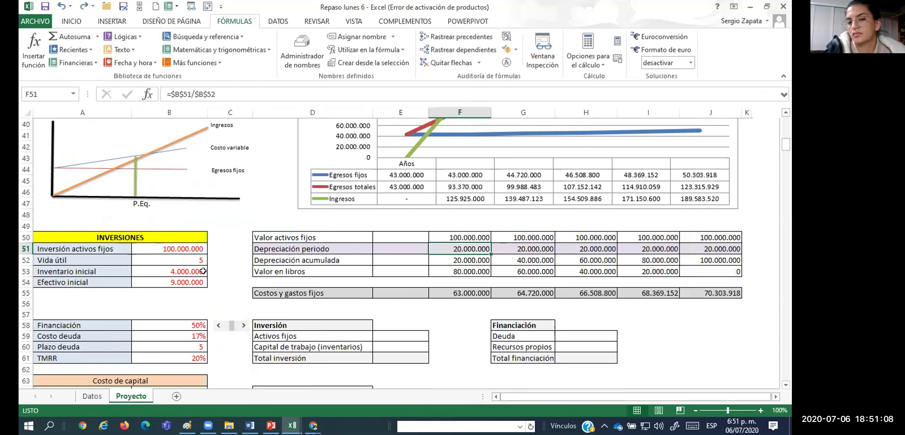
Set Costos y gastos fijos in B36 of the break-even block to 84000000
{"action": "scroll", "coordinate": [178, 240], "scroll_direction": "up", "scroll_amount": 5}
{"action": "left_click", "coordinate": [178, 241]}
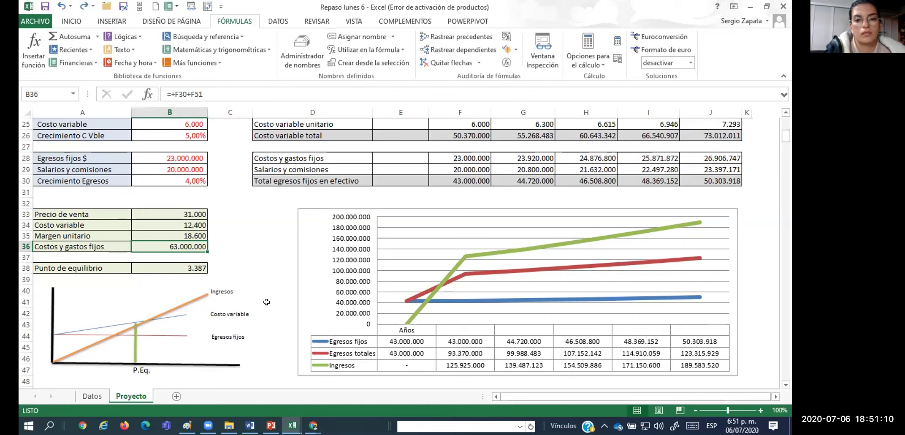
{"action": "left_click", "coordinate": [465, 176]}
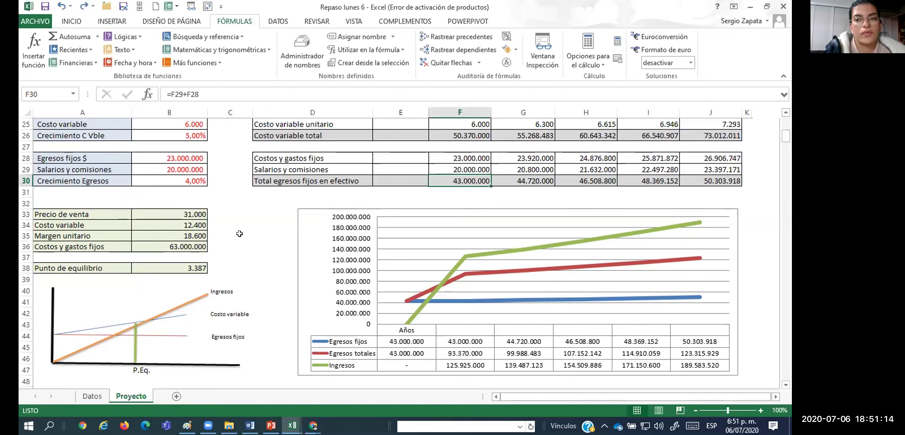
{"action": "left_click", "coordinate": [181, 244]}
{"action": "double_click", "coordinate": [181, 244]}
{"action": "type", "text": "84000000"}
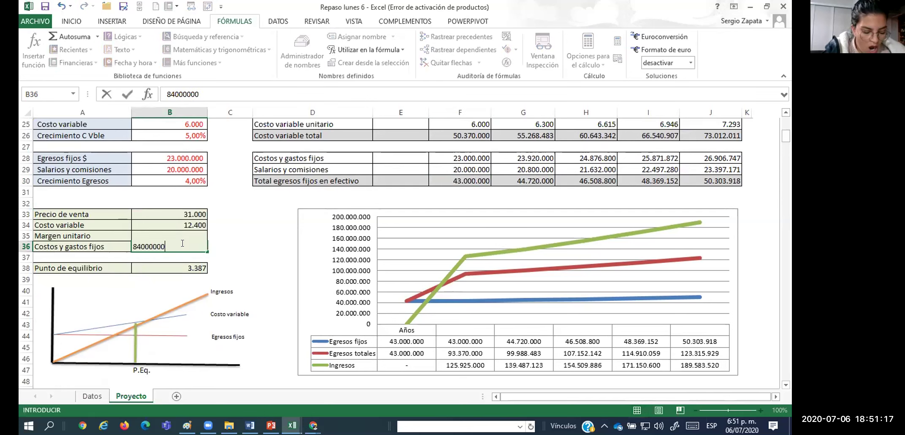
{"action": "key", "text": "Return"}
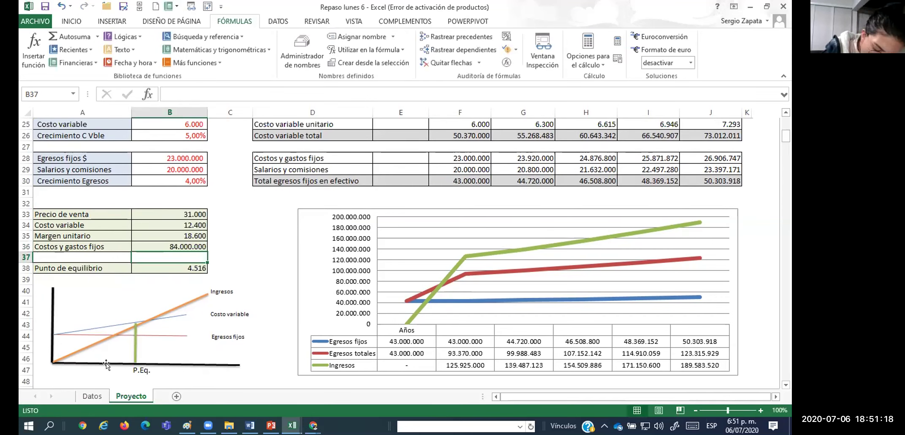
Undo the trial values entered for Costos y gastos fijos, Costo variable and Precio de venta in the break-even block
{"action": "left_click", "coordinate": [61, 6]}
{"action": "left_click", "coordinate": [62, 6]}
{"action": "left_click", "coordinate": [61, 6]}
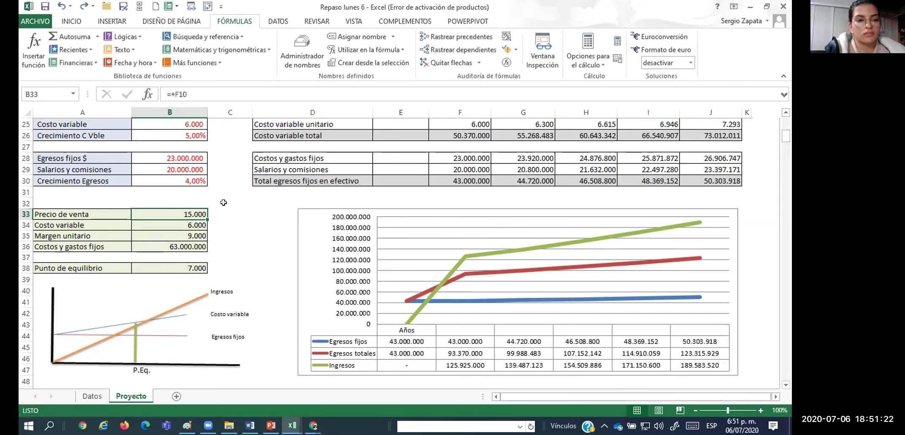
{"action": "left_click", "coordinate": [224, 203]}
Examine the Inversión, Financiación and Pago de la deuda blocks below the depreciation table
{"action": "scroll", "coordinate": [413, 235], "scroll_direction": "down", "scroll_amount": 10}
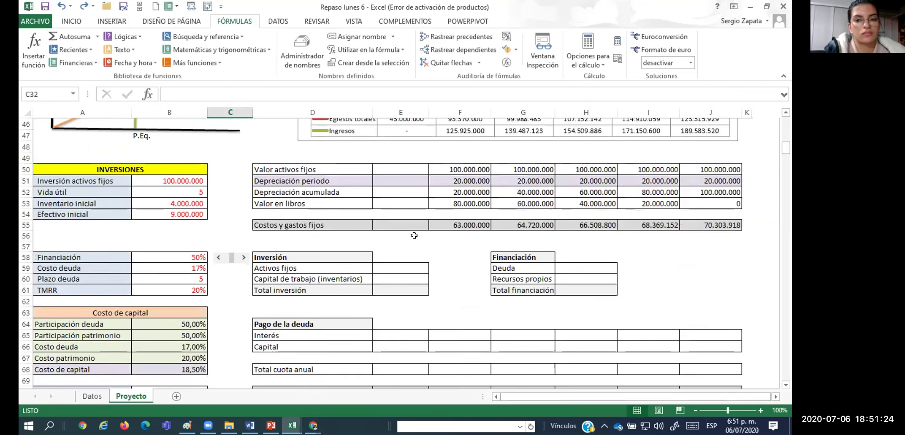
{"action": "scroll", "coordinate": [413, 235], "scroll_direction": "down", "scroll_amount": 1}
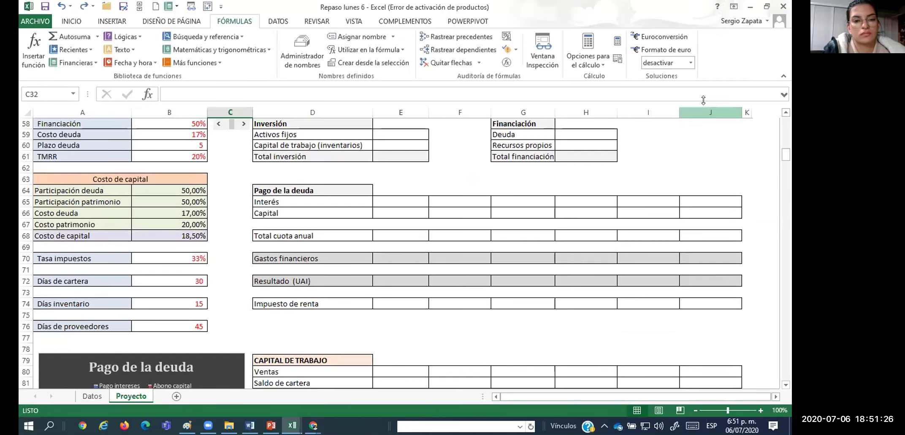
{"action": "left_click", "coordinate": [785, 112]}
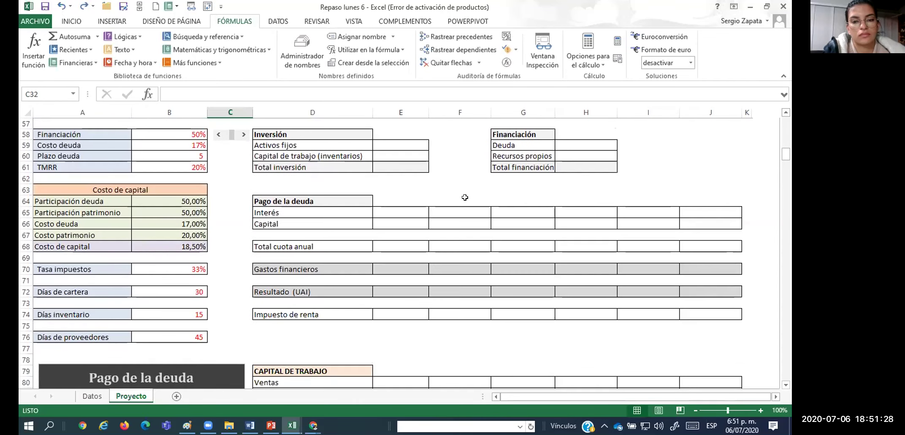
{"action": "left_click", "coordinate": [437, 201]}
{"action": "left_click", "coordinate": [437, 207]}
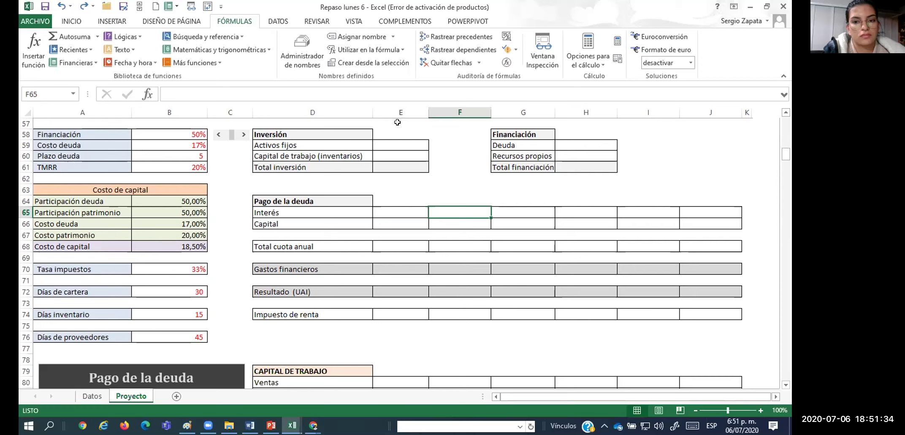
{"action": "left_click", "coordinate": [385, 140]}
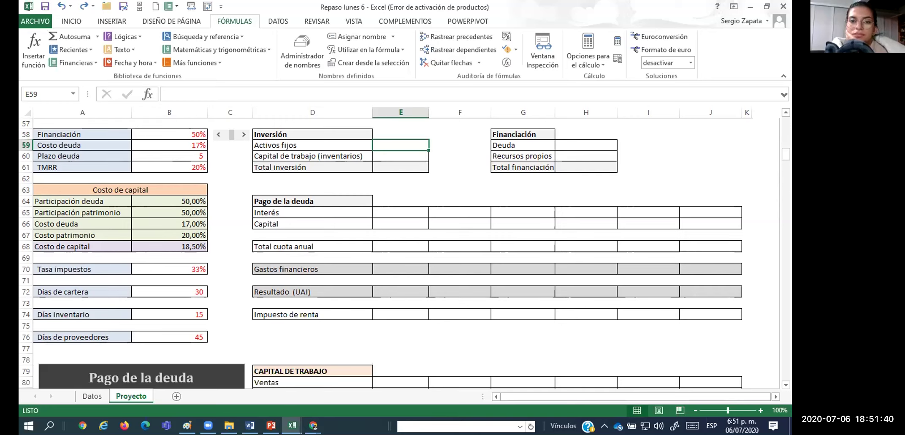
{"action": "left_click", "coordinate": [339, 167]}
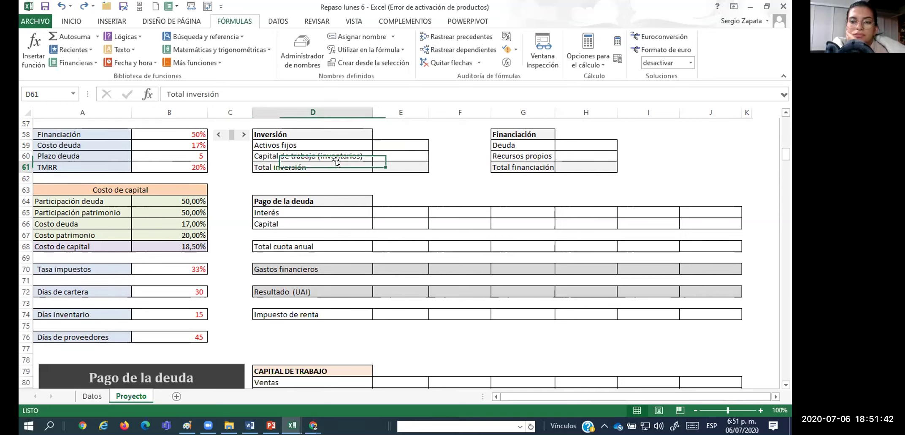
Remove "(inventarios)" from the label in D60 so that it reads Capital de trabajo
{"action": "left_click", "coordinate": [338, 156]}
{"action": "scroll", "coordinate": [334, 168], "scroll_direction": "up", "scroll_amount": 6}
{"action": "scroll", "coordinate": [328, 183], "scroll_direction": "down", "scroll_amount": 2}
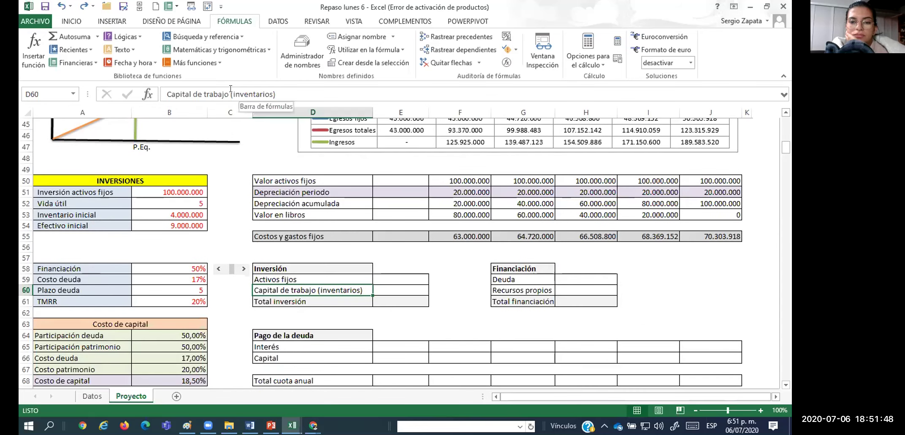
{"action": "left_click_drag", "start_coordinate": [231, 94], "coordinate": [543, 103]}
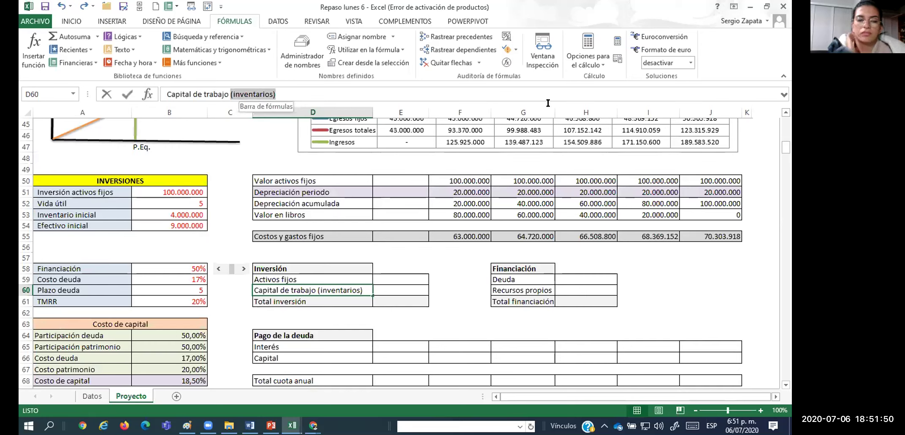
{"action": "key", "text": "BackSpace"}
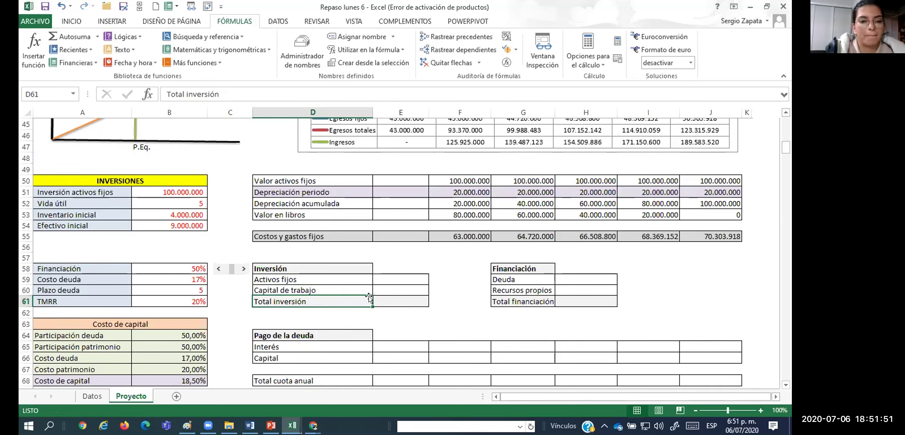
Enter =B51 in E59 to link Activos fijos to Inversión activos fijos
{"action": "left_click", "coordinate": [389, 277]}
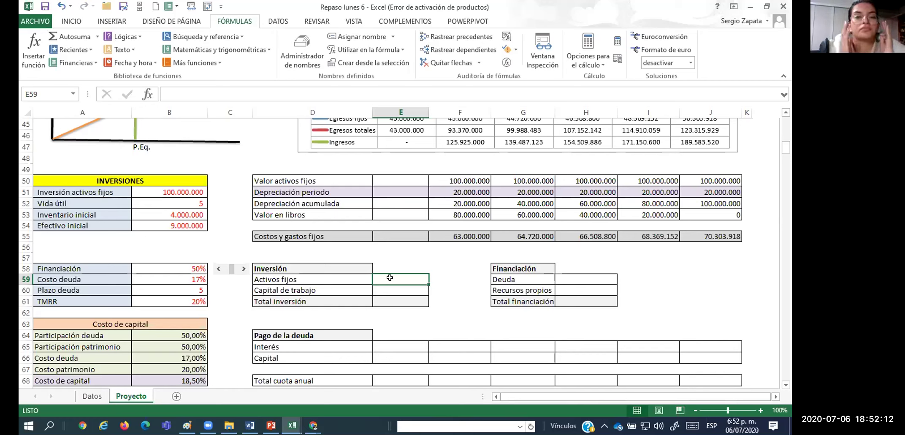
{"action": "type", "text": "="}
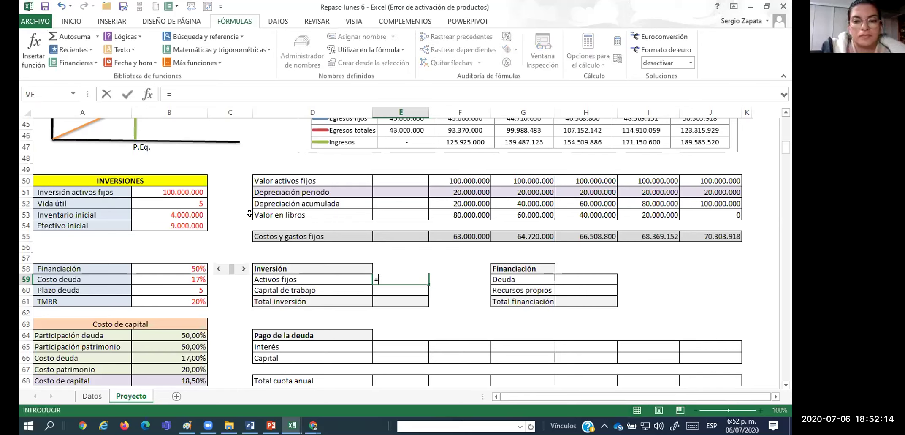
{"action": "left_click", "coordinate": [190, 186]}
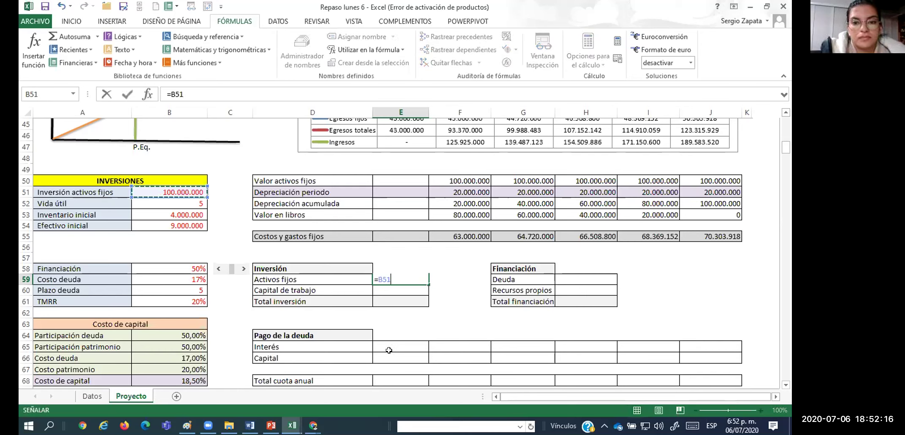
{"action": "key", "text": "Return"}
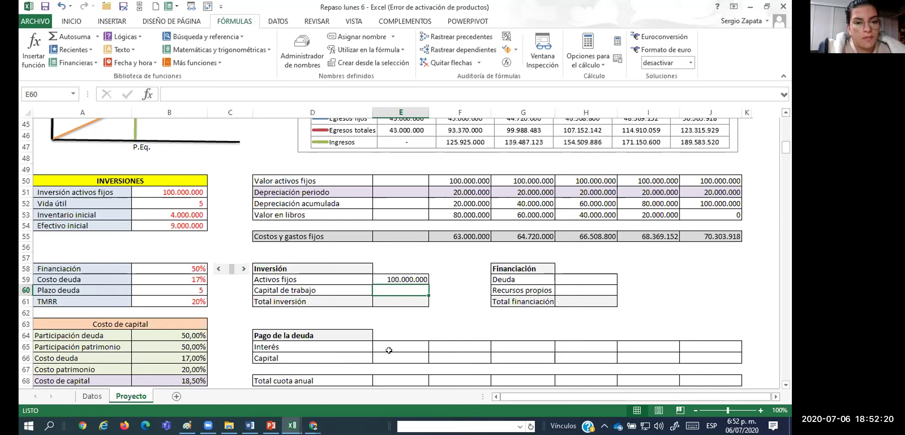
{"action": "left_click", "coordinate": [396, 278]}
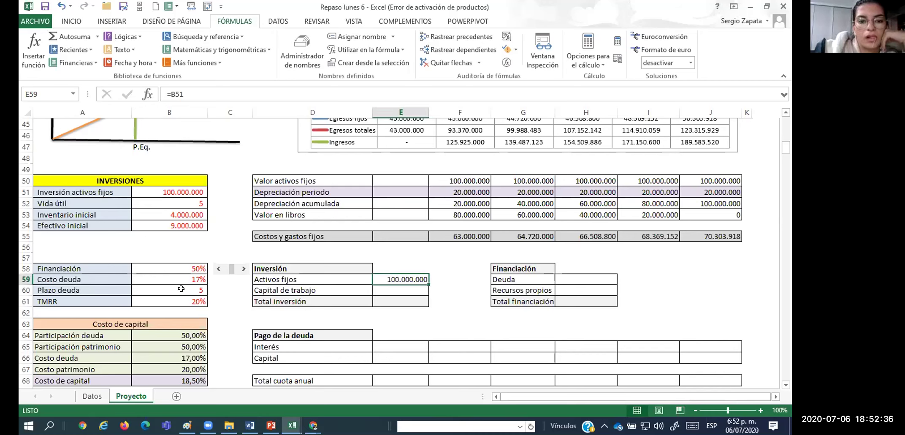
Clear the investment and financing inputs in B51:B61 and undo the deletion
{"action": "left_click_drag", "start_coordinate": [181, 301], "coordinate": [181, 193]}
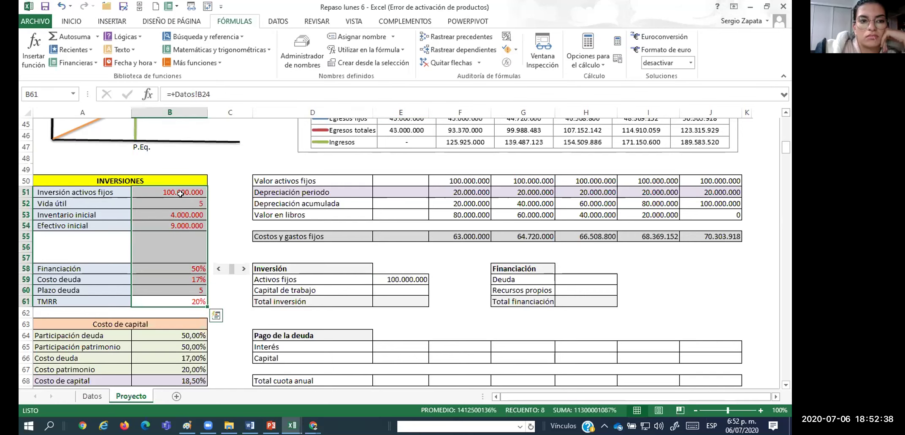
{"action": "key", "text": "Delete"}
{"action": "scroll", "coordinate": [173, 190], "scroll_direction": "up", "scroll_amount": 13}
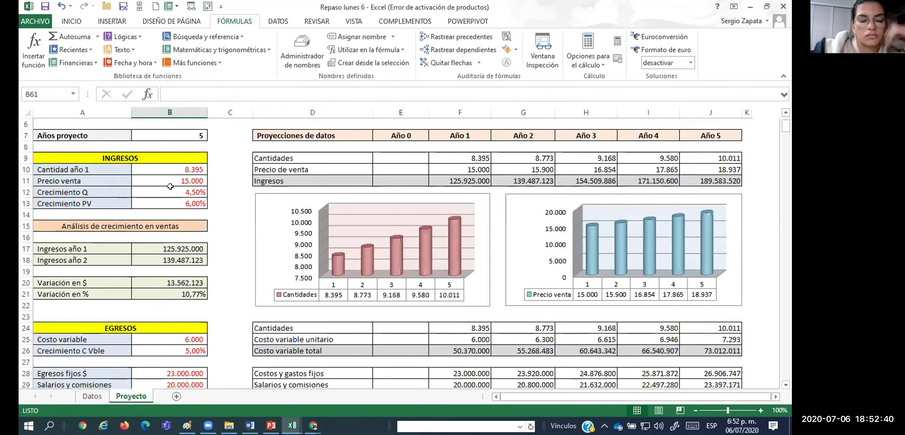
{"action": "key", "text": "ctrl+z"}
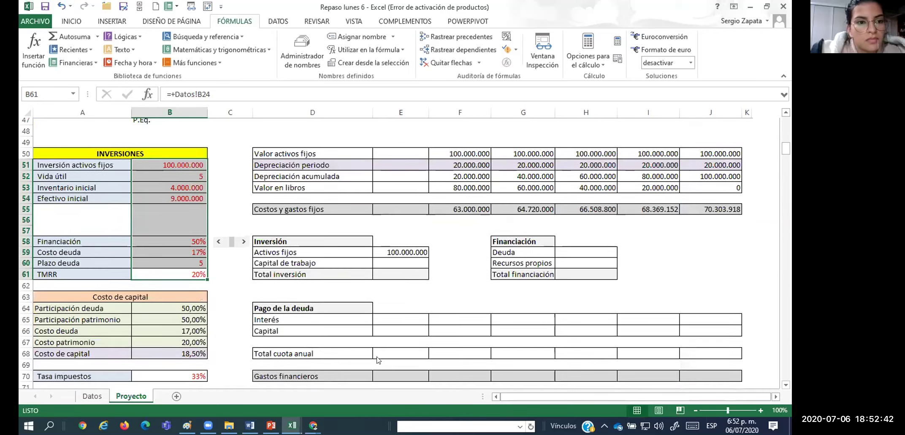
{"action": "scroll", "coordinate": [382, 320], "scroll_direction": "down", "scroll_amount": 5}
{"action": "scroll", "coordinate": [426, 258], "scroll_direction": "up", "scroll_amount": 5}
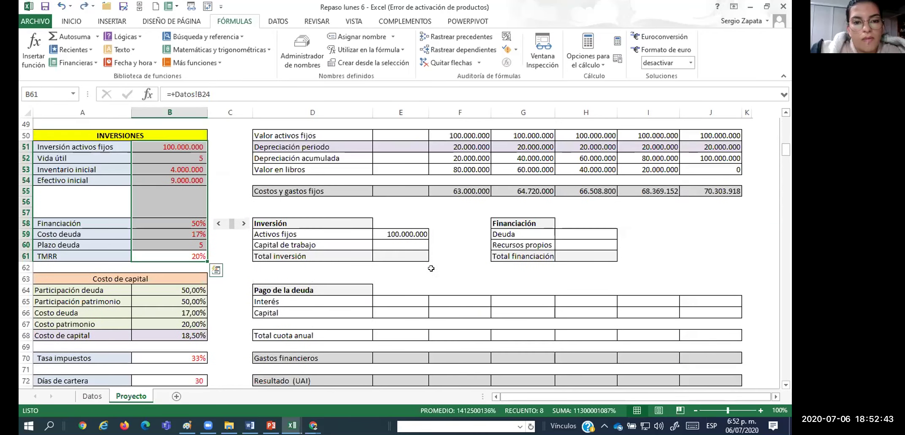
Re-enter =B51 for Activos fijos in E59 and trace the cell's precedents
{"action": "left_click", "coordinate": [413, 232]}
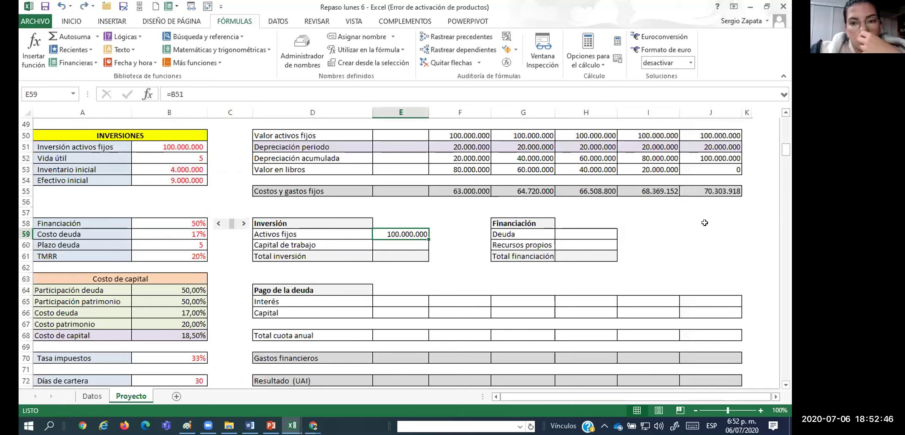
{"action": "type", "text": "="}
{"action": "left_click", "coordinate": [168, 146]}
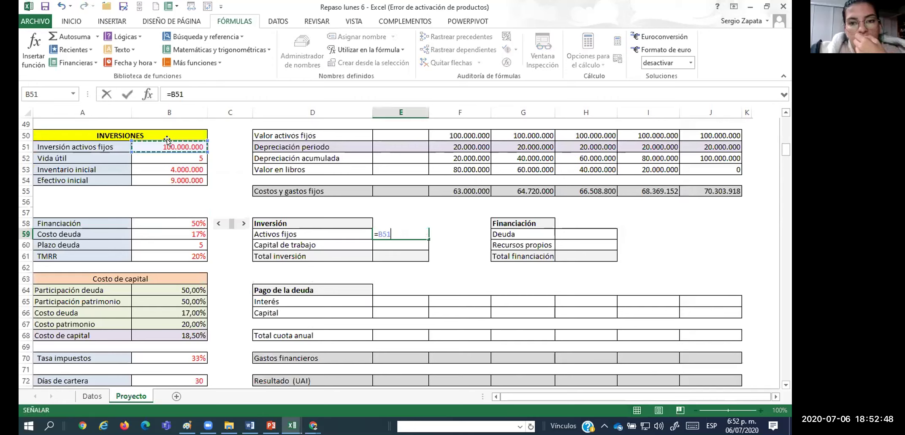
{"action": "key", "text": "ctrl+Return"}
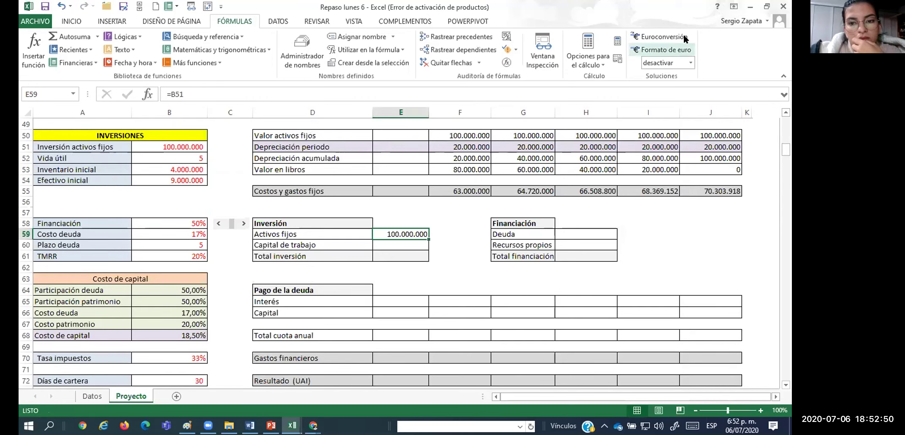
{"action": "left_click", "coordinate": [450, 39]}
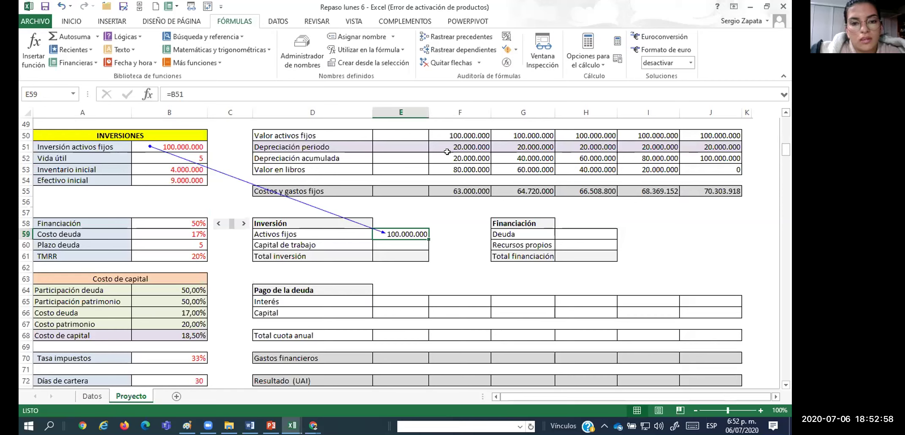
Enter =B53+B54 in E60 to compute Capital de trabajo from the initial inventory and cash
{"action": "key", "text": "Down"}
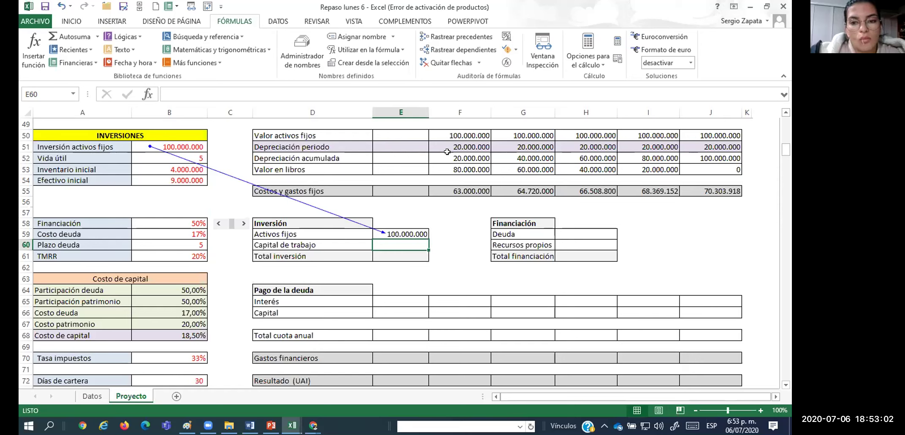
{"action": "type", "text": "="}
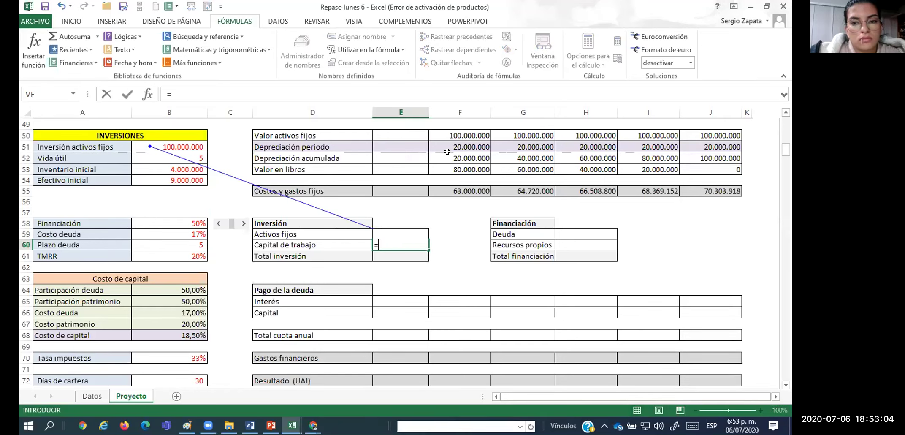
{"action": "left_click", "coordinate": [162, 166]}
{"action": "type", "text": "+"}
{"action": "left_click", "coordinate": [162, 178]}
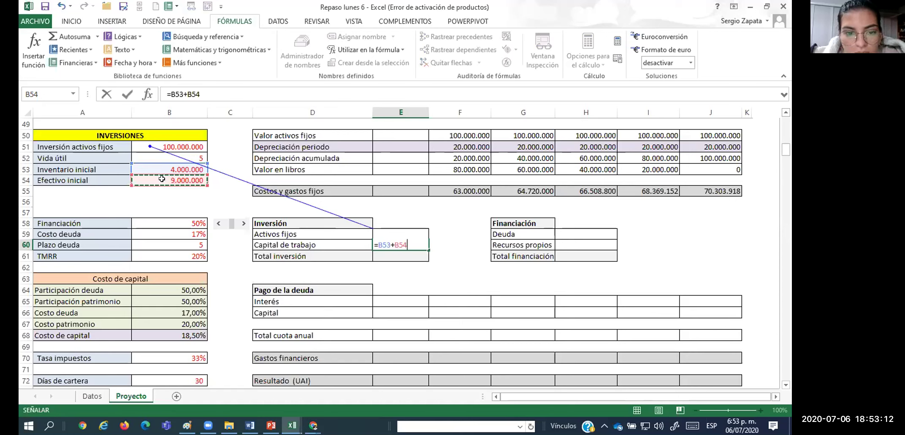
{"action": "key", "text": "Return"}
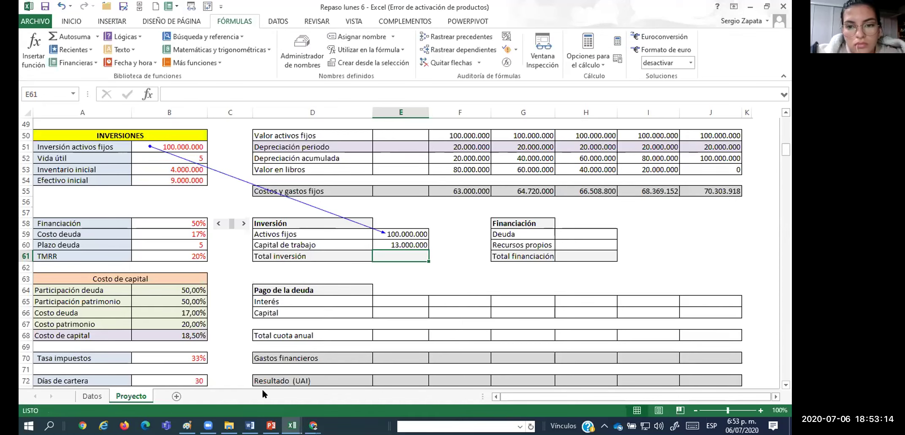
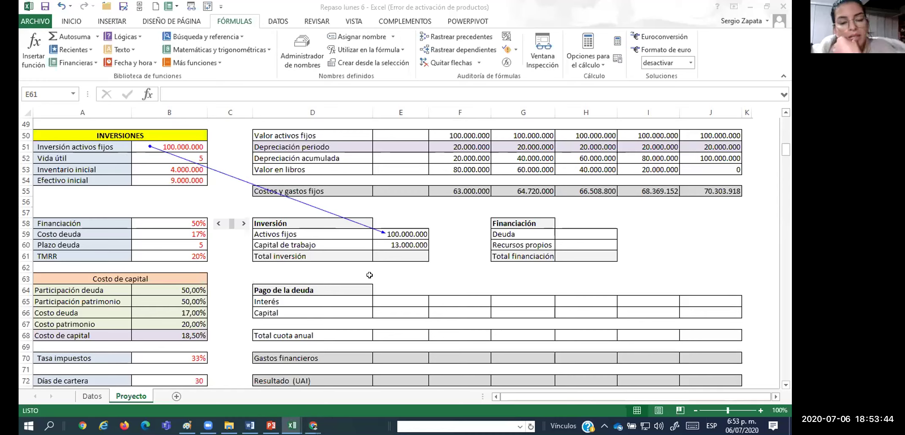
Remove the existing trace arrows and trace the precedents of Capital de trabajo in E60
{"action": "left_click", "coordinate": [390, 256]}
{"action": "left_click", "coordinate": [408, 243]}
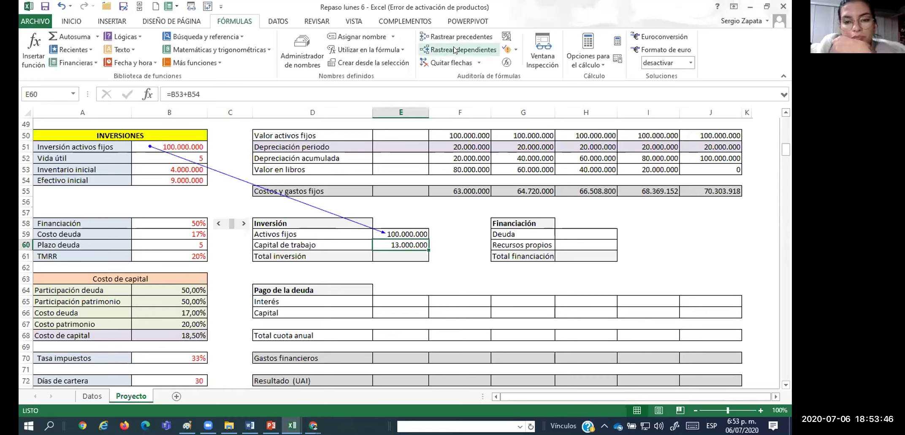
{"action": "left_click", "coordinate": [435, 63]}
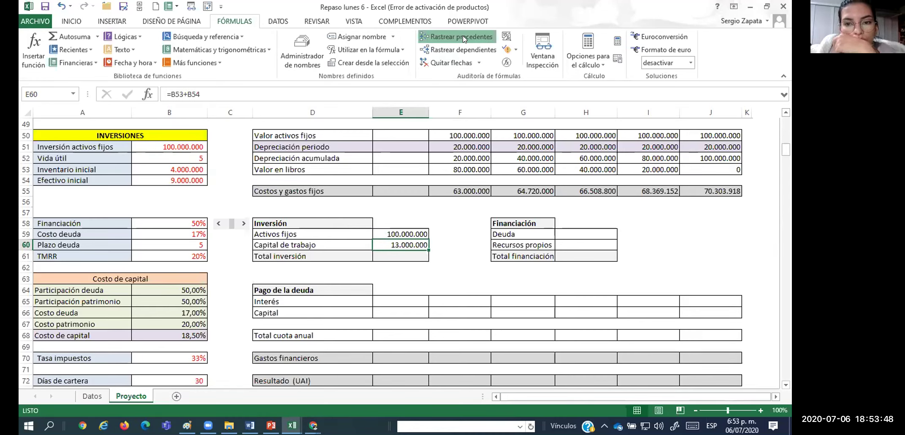
{"action": "left_click", "coordinate": [463, 37]}
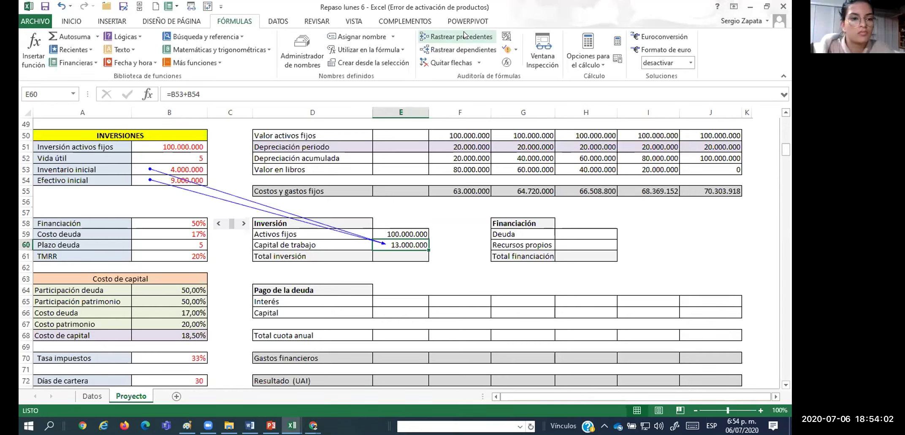
Enter =E59+E60 in E61 to compute Total inversión
{"action": "key", "text": "Return"}
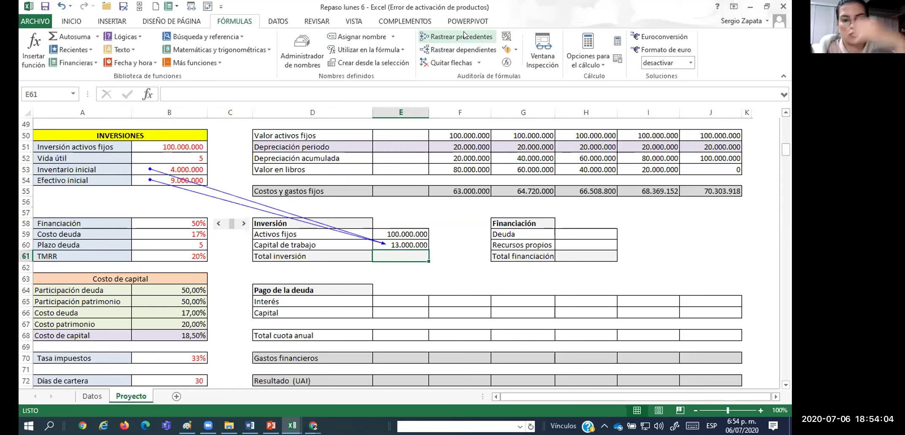
{"action": "type", "text": "="}
{"action": "key", "text": "Up"}
{"action": "key", "text": "Up"}
{"action": "type", "text": "+"}
{"action": "key", "text": "Up"}
{"action": "key", "text": "ctrl+Return"}
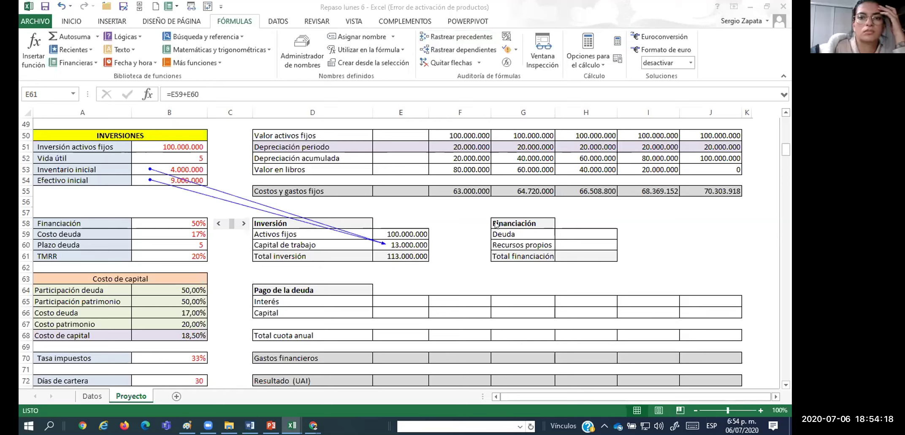
Remove the trace arrows and enter =E61*B58 in H59 to compute Deuda in the Financiación block
{"action": "left_click", "coordinate": [581, 233]}
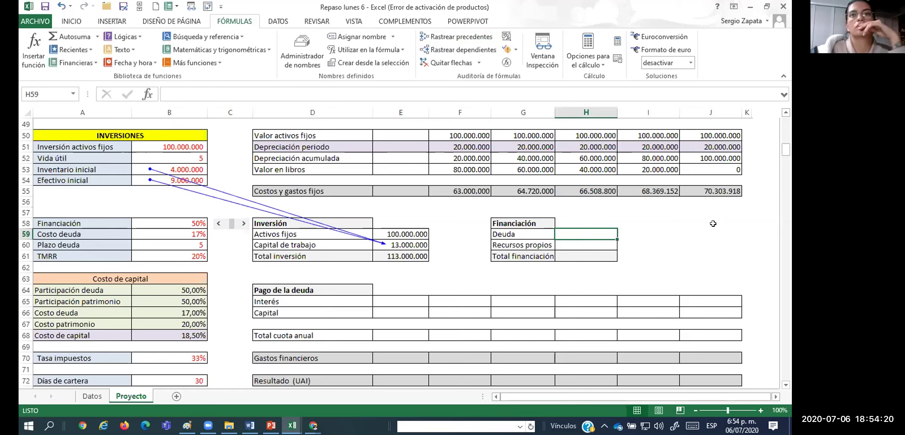
{"action": "type", "text": "="}
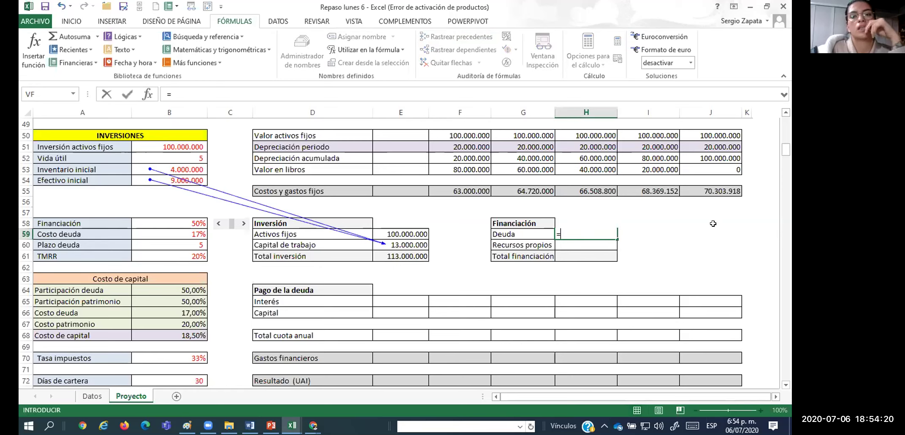
{"action": "key", "text": "Escape"}
{"action": "left_click", "coordinate": [448, 64]}
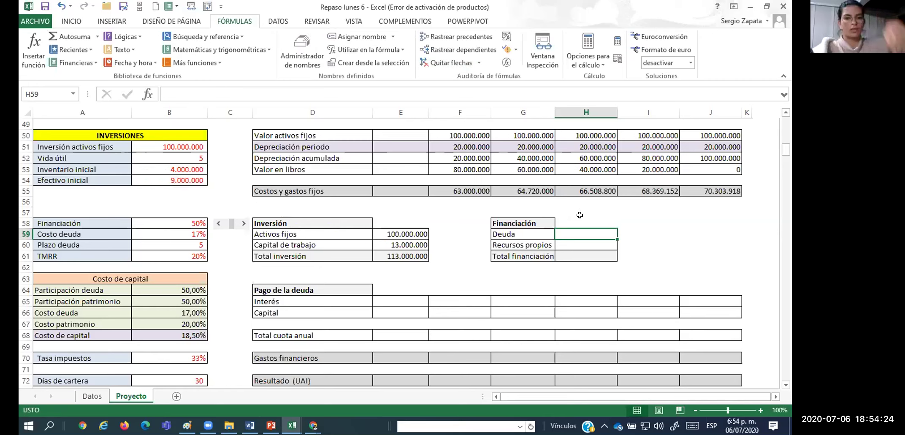
{"action": "type", "text": "="}
{"action": "left_click", "coordinate": [404, 256]}
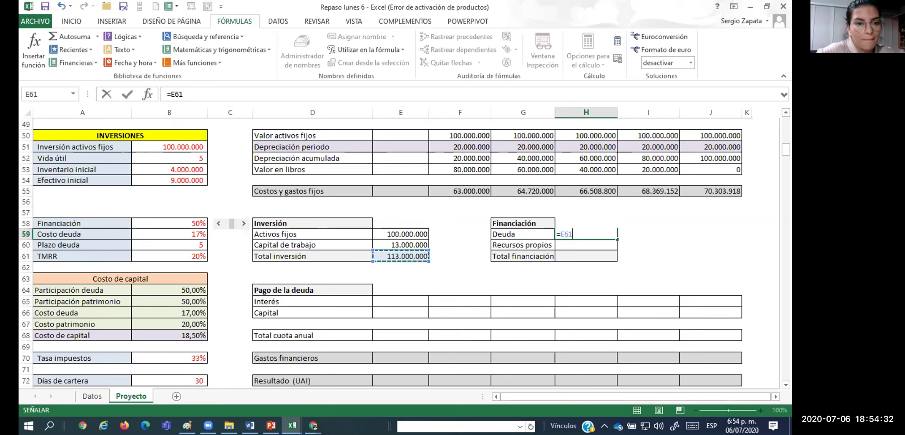
{"action": "type", "text": "*"}
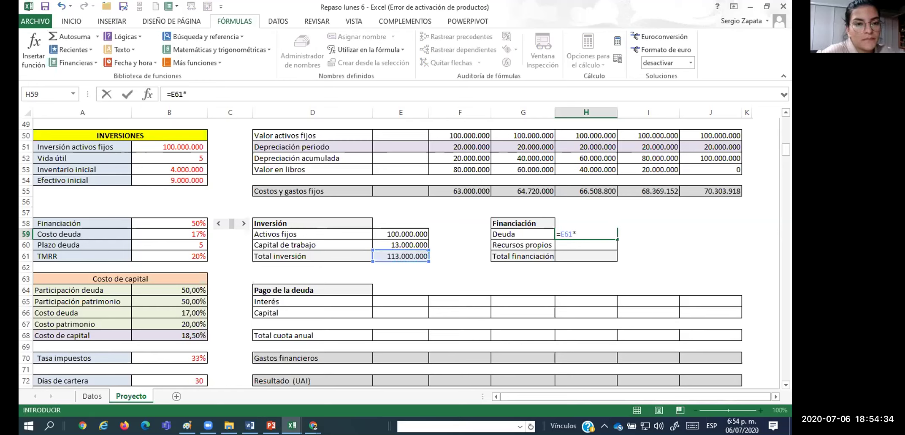
{"action": "left_click", "coordinate": [189, 222]}
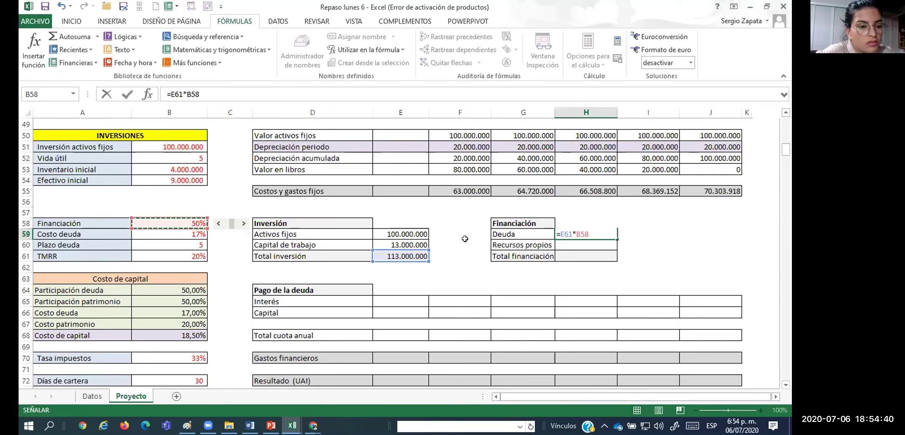
{"action": "key", "text": "ctrl+Return"}
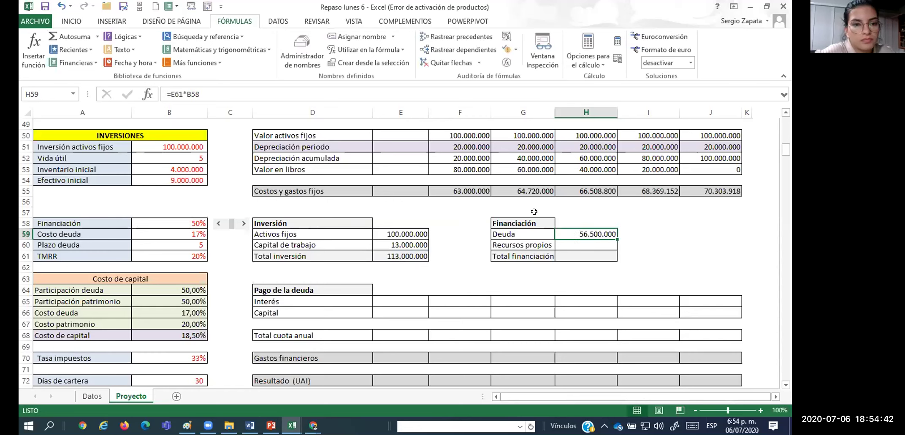
Test the debt formula by lowering and raising the Financiación percentage in B58, returning it to 50%
{"action": "left_click", "coordinate": [218, 223]}
{"action": "left_click", "coordinate": [218, 223]}
{"action": "left_click", "coordinate": [242, 223]}
{"action": "left_click", "coordinate": [243, 223]}
{"action": "left_click", "coordinate": [242, 223]}
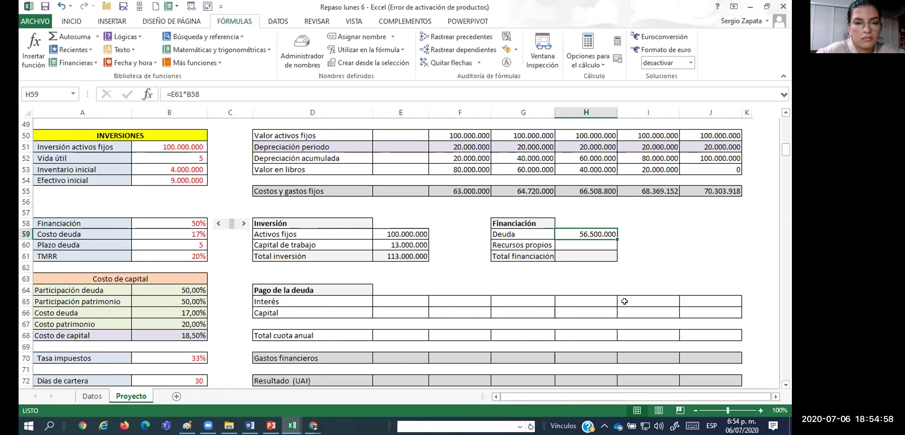
Check the Deuda formula and calculate Recursos propios in H60 as total investment minus debt with =E61-H59
{"action": "key", "text": "F2"}
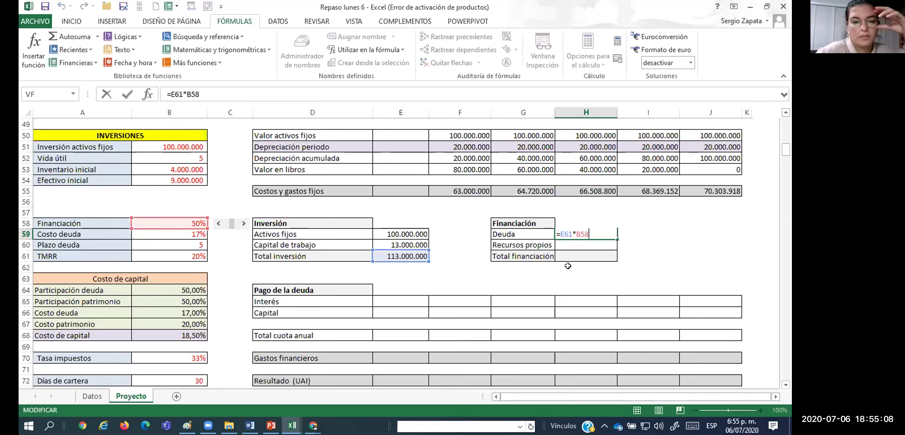
{"action": "left_click", "coordinate": [581, 243]}
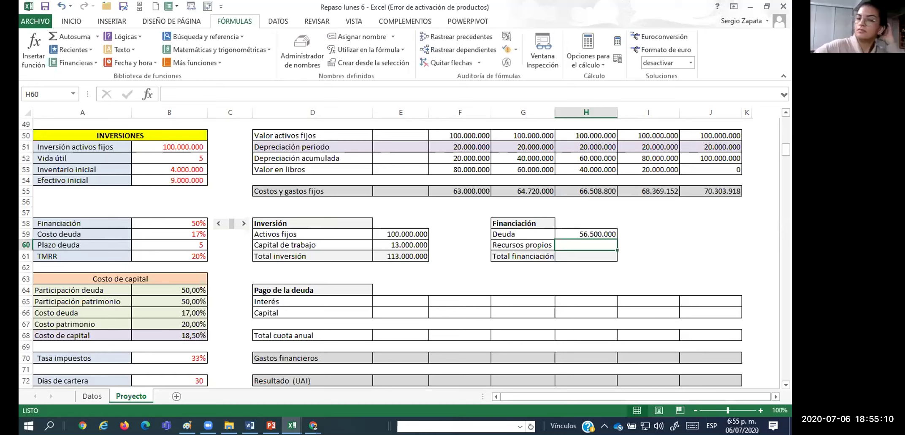
{"action": "type", "text": "="}
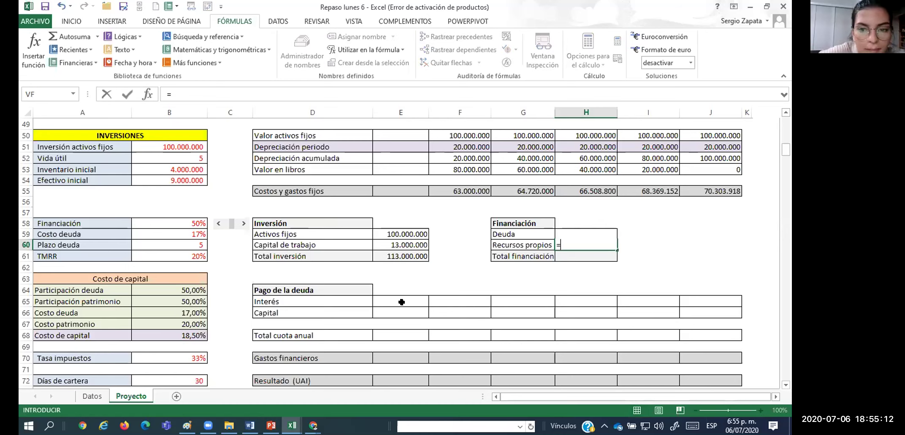
{"action": "left_click", "coordinate": [405, 254]}
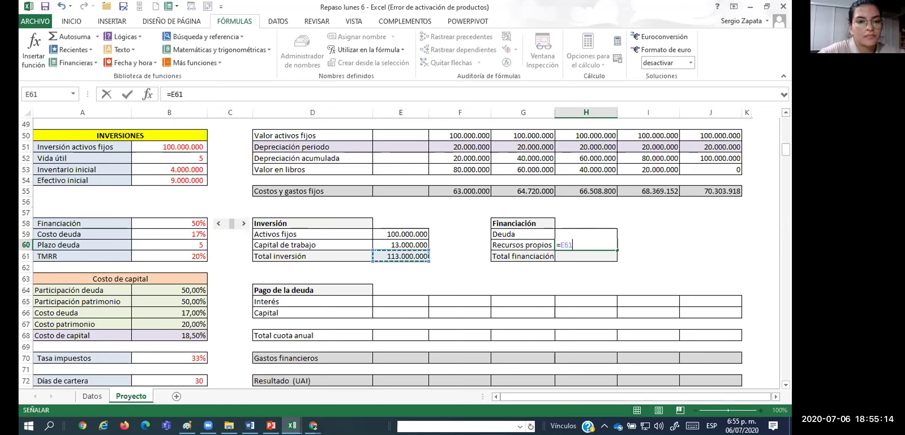
{"action": "type", "text": "-"}
{"action": "left_click", "coordinate": [586, 234]}
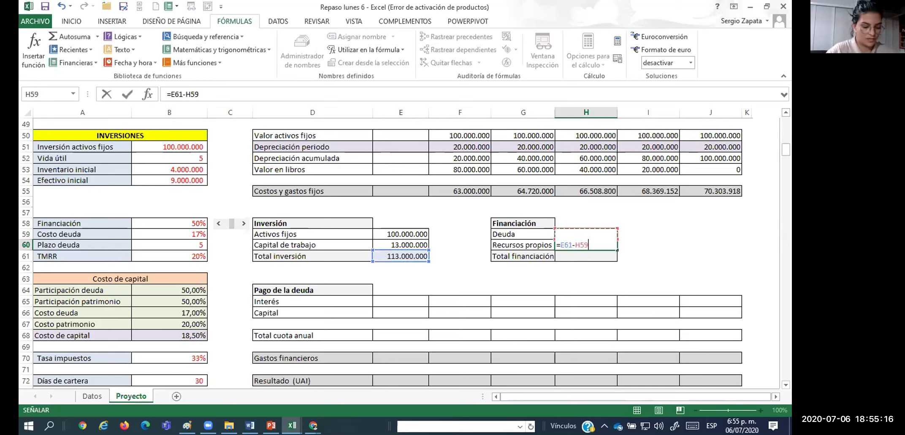
{"action": "key", "text": "Return"}
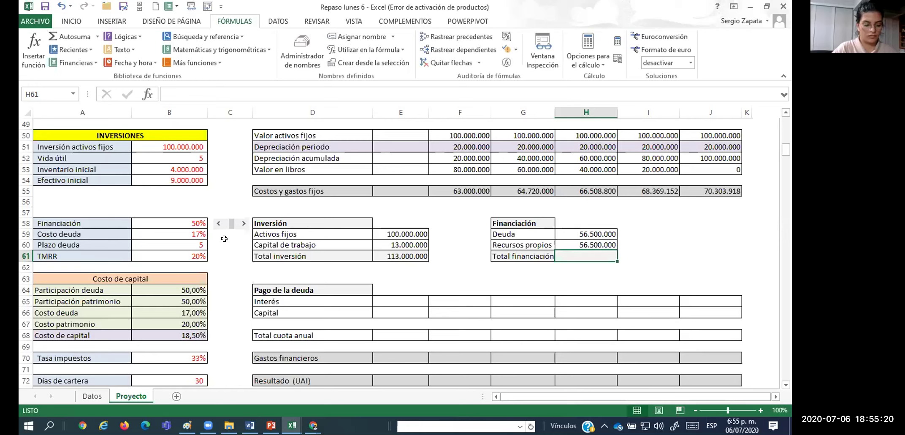
Test the financing split by lowering the Financiación percentage to 0% and returning it to 50%
{"action": "left_click", "coordinate": [217, 227]}
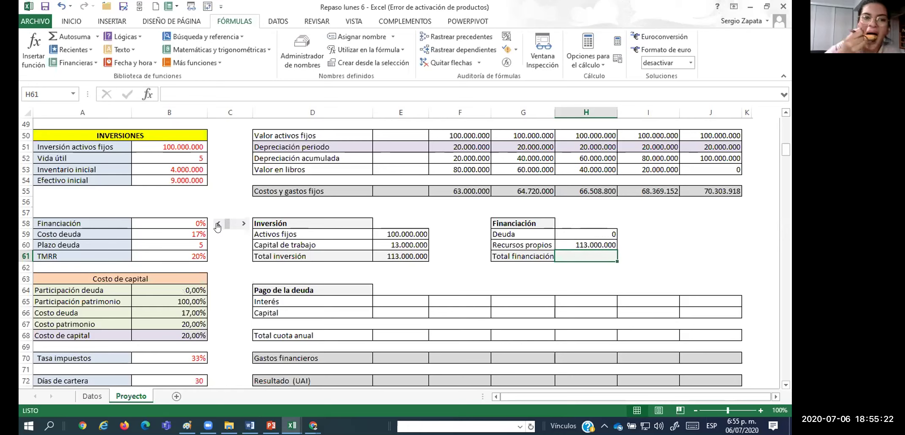
{"action": "left_click", "coordinate": [243, 224]}
{"action": "left_click", "coordinate": [243, 223]}
{"action": "left_click", "coordinate": [242, 223]}
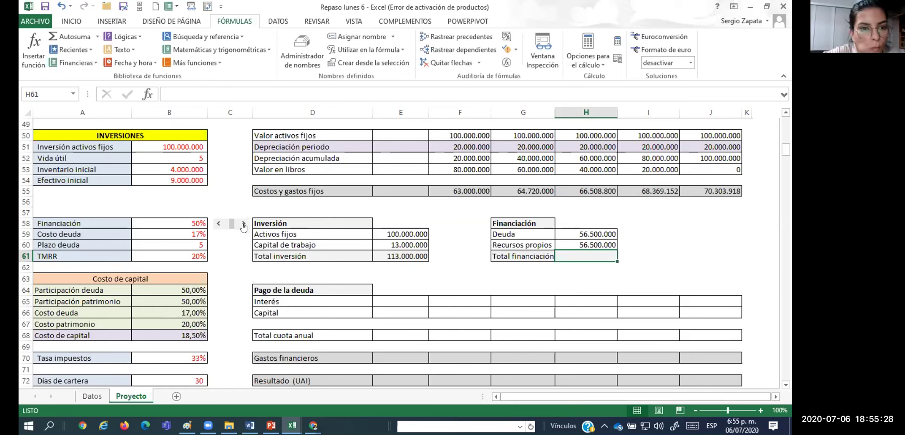
Calculate Total financiación in H61 with =H60+H59 and widen column G to fit its label
{"action": "type", "text": "="}
{"action": "key", "text": "Up"}
{"action": "type", "text": "+"}
{"action": "key", "text": "Up"}
{"action": "key", "text": "Up"}
{"action": "key", "text": "ctrl+Return"}
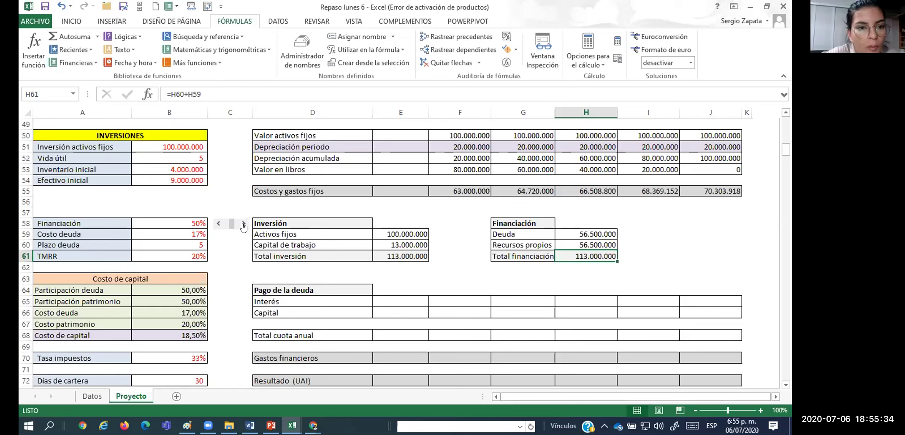
{"action": "key", "text": "Left"}
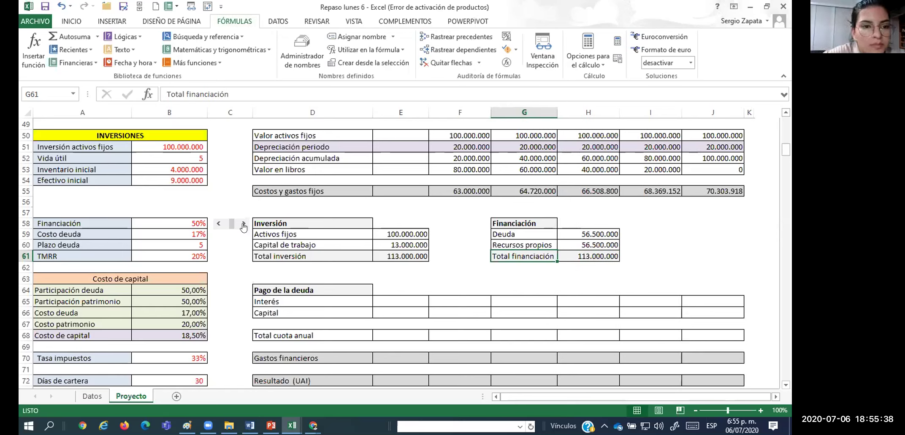
Inspect the cell references in the Recursos propios formula
{"action": "key", "text": "Up"}
{"action": "key", "text": "Right"}
{"action": "key", "text": "F2"}
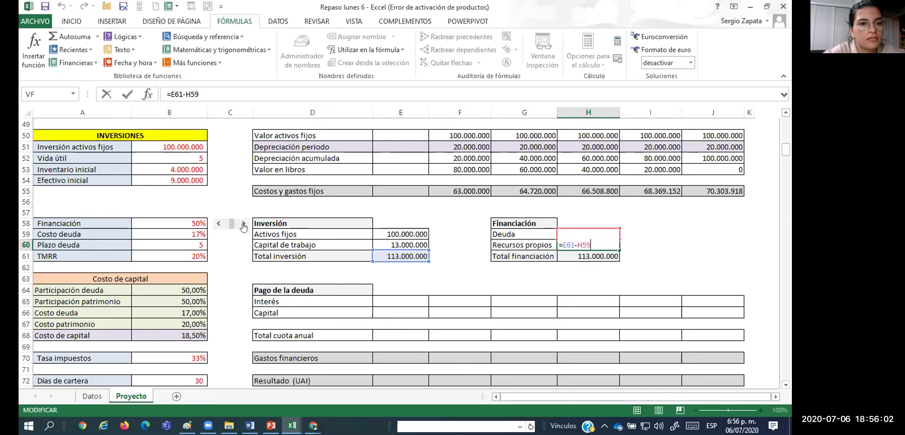
{"action": "key", "text": "Return"}
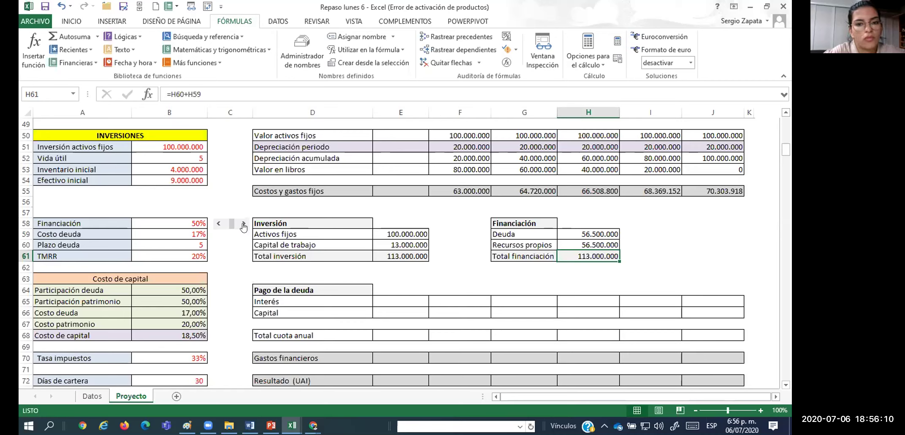
Review the project's income inputs and the yearly projections of quantities and sale price
{"action": "left_click", "coordinate": [457, 286]}
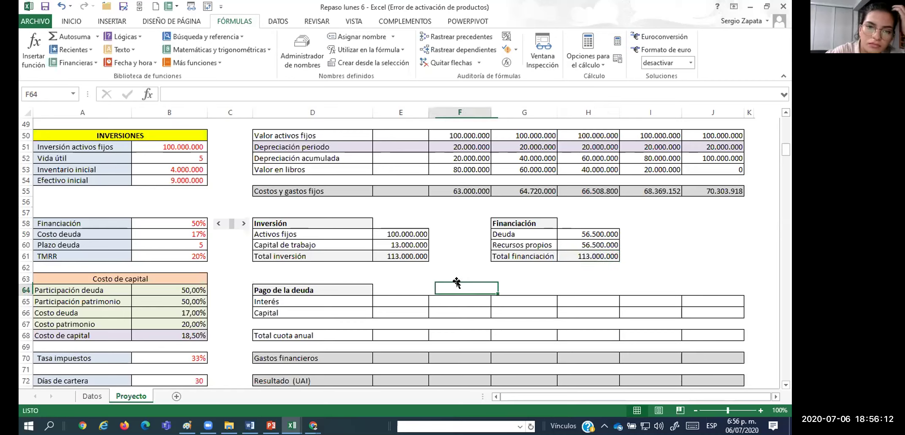
{"action": "scroll", "coordinate": [457, 281], "scroll_direction": "down", "scroll_amount": 1}
{"action": "scroll", "coordinate": [457, 282], "scroll_direction": "down", "scroll_amount": 2}
{"action": "scroll", "coordinate": [457, 282], "scroll_direction": "up", "scroll_amount": 18}
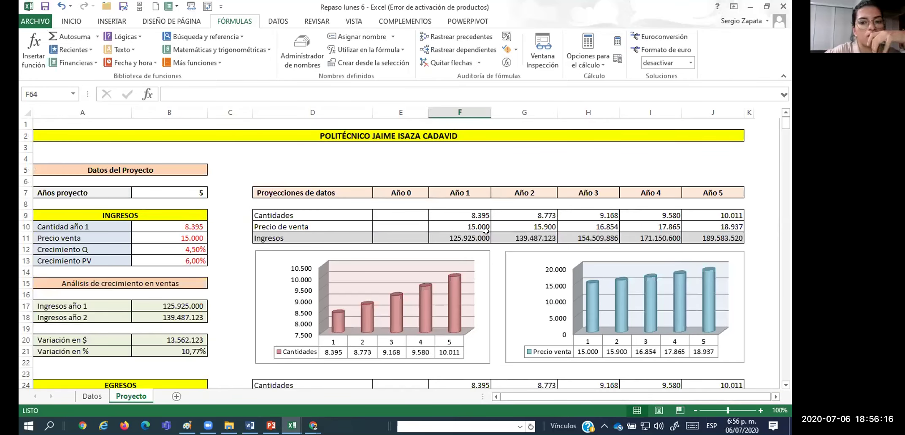
{"action": "left_click", "coordinate": [185, 226]}
{"action": "left_click", "coordinate": [186, 237]}
{"action": "left_click", "coordinate": [450, 215]}
{"action": "scroll", "coordinate": [449, 216], "scroll_direction": "down", "scroll_amount": 2}
{"action": "left_click", "coordinate": [186, 171]}
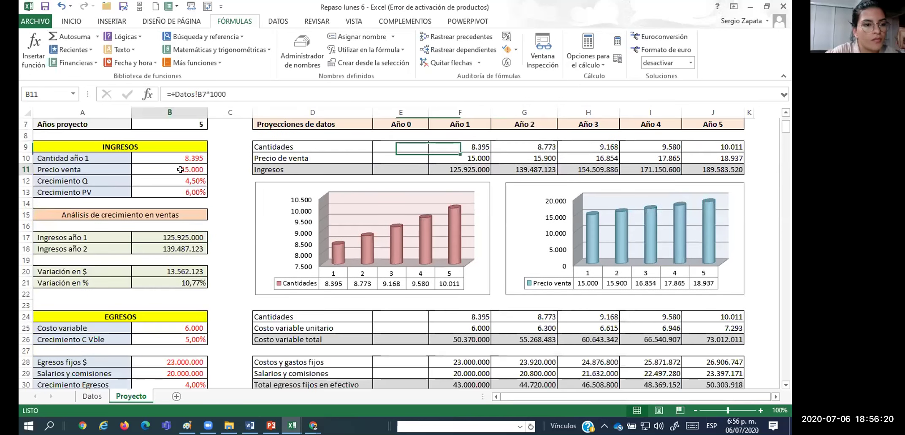
Examine the variable cost and fixed expense inputs, their yearly projections and the break-even point formula
{"action": "left_click", "coordinate": [379, 311]}
{"action": "scroll", "coordinate": [396, 319], "scroll_direction": "down", "scroll_amount": 3}
{"action": "left_click", "coordinate": [650, 226]}
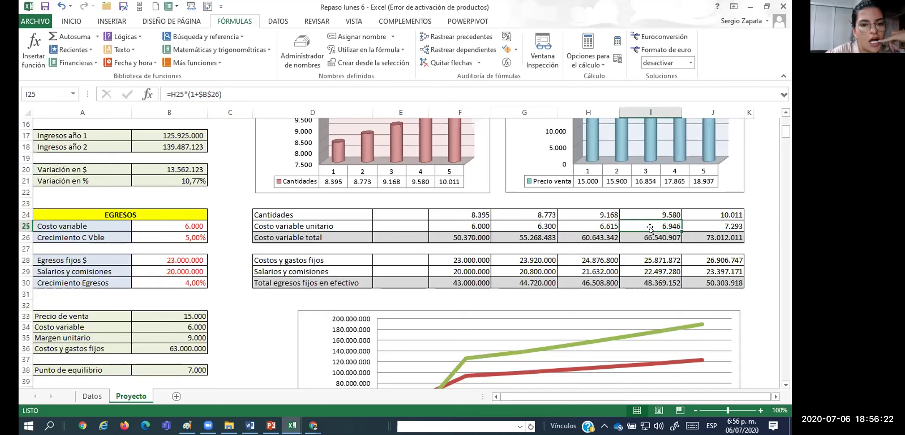
{"action": "left_click", "coordinate": [176, 258]}
{"action": "left_click", "coordinate": [181, 283]}
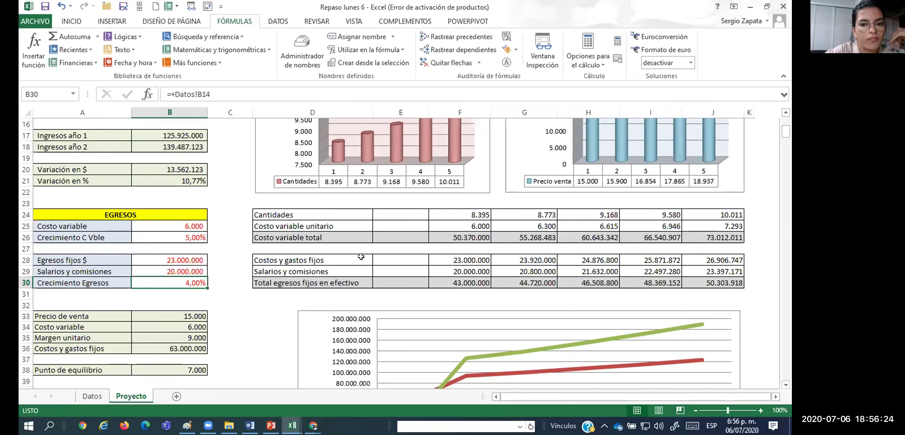
{"action": "left_click", "coordinate": [367, 257]}
{"action": "left_click", "coordinate": [641, 259]}
{"action": "scroll", "coordinate": [643, 264], "scroll_direction": "down", "scroll_amount": 2}
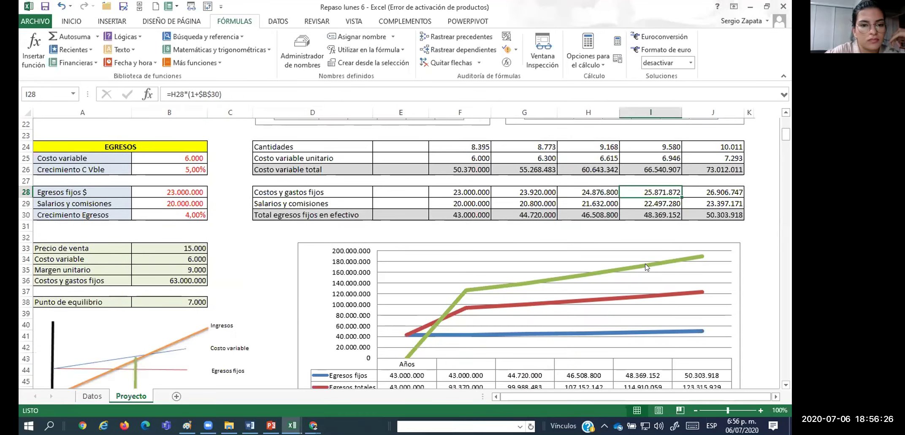
{"action": "left_click", "coordinate": [186, 299]}
{"action": "scroll", "coordinate": [213, 291], "scroll_direction": "down", "scroll_amount": 4}
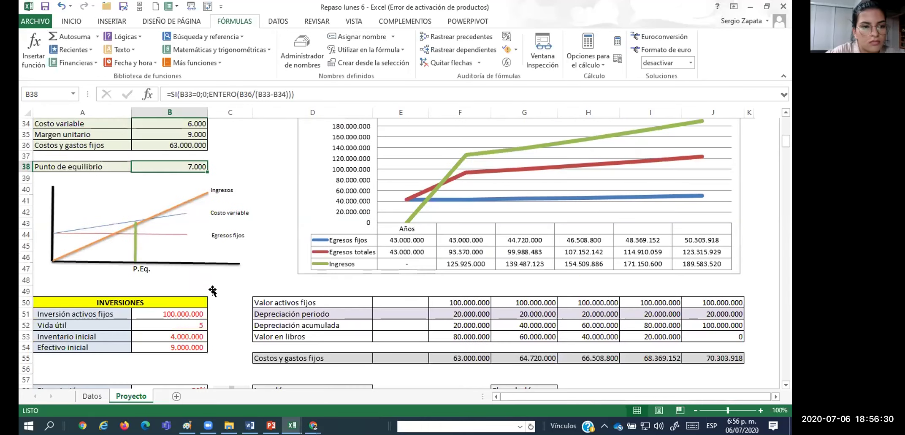
Review the investment inputs, the depreciation schedule and the total investment block
{"action": "scroll", "coordinate": [213, 290], "scroll_direction": "down", "scroll_amount": 3}
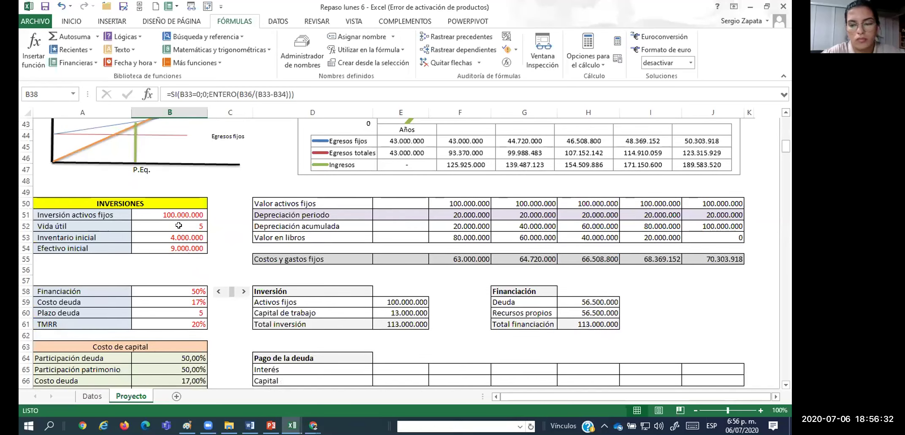
{"action": "left_click", "coordinate": [181, 225]}
{"action": "left_click", "coordinate": [466, 211]}
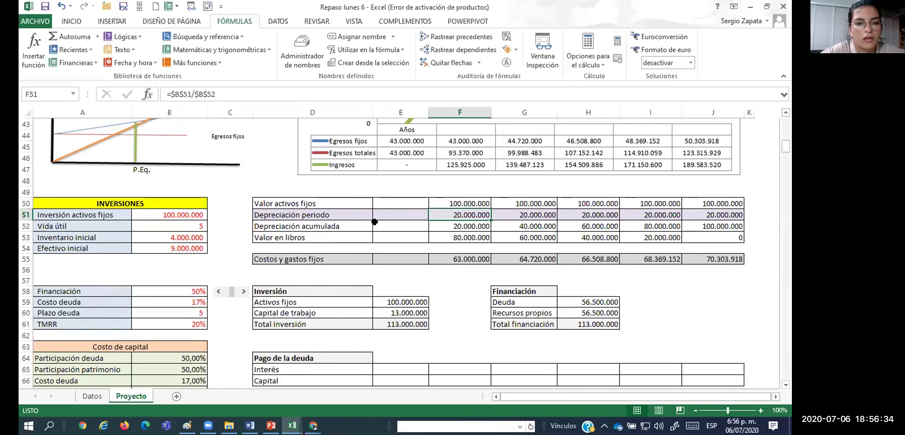
{"action": "scroll", "coordinate": [374, 241], "scroll_direction": "down", "scroll_amount": 1}
{"action": "left_click", "coordinate": [177, 207]}
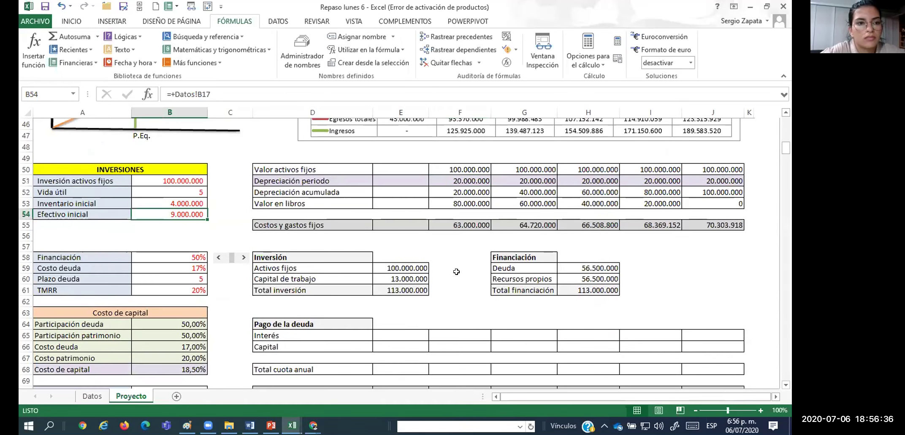
{"action": "left_click", "coordinate": [412, 287]}
{"action": "left_click", "coordinate": [343, 291]}
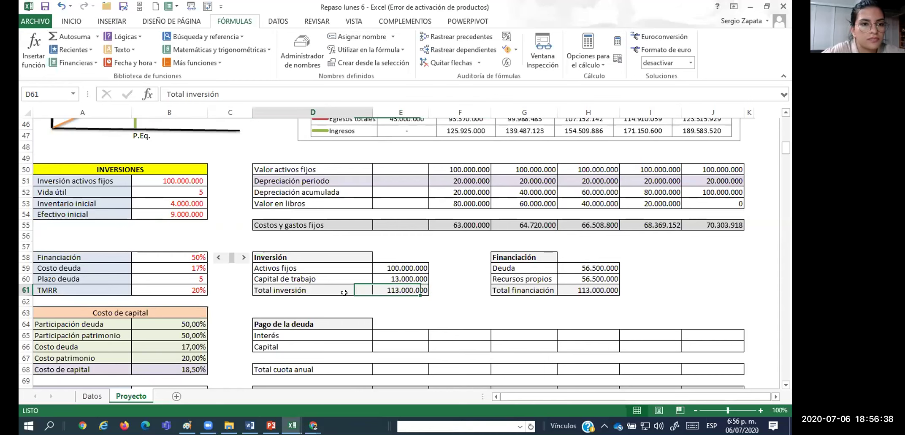
{"action": "scroll", "coordinate": [362, 279], "scroll_direction": "down", "scroll_amount": 2}
{"action": "scroll", "coordinate": [362, 278], "scroll_direction": "down", "scroll_amount": 1}
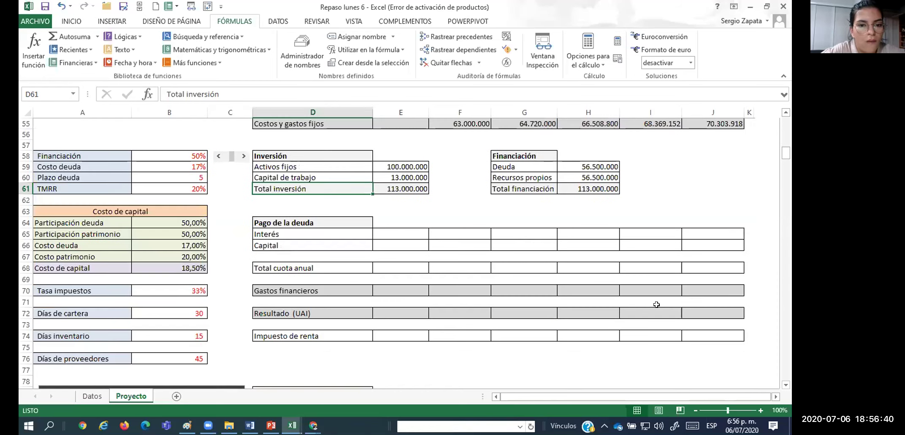
Examine the debt and own-resources formulas, the empty debt payment table and the cost of capital formula
{"action": "left_click", "coordinate": [785, 384]}
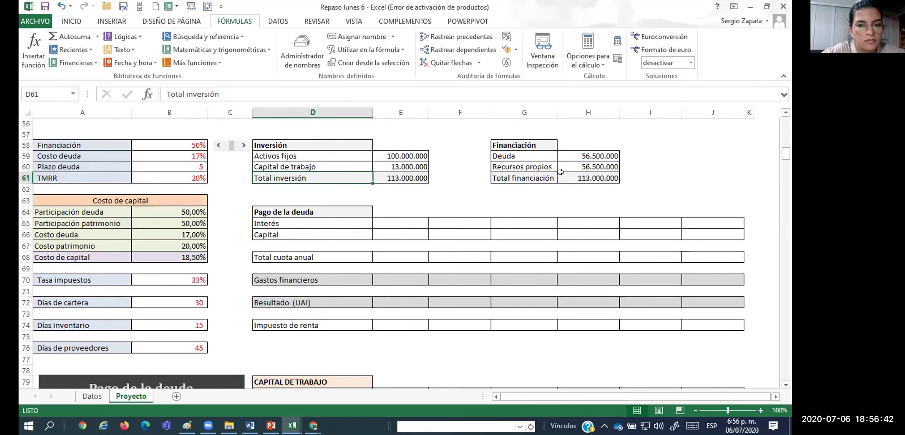
{"action": "left_click", "coordinate": [589, 152]}
{"action": "left_click", "coordinate": [588, 167]}
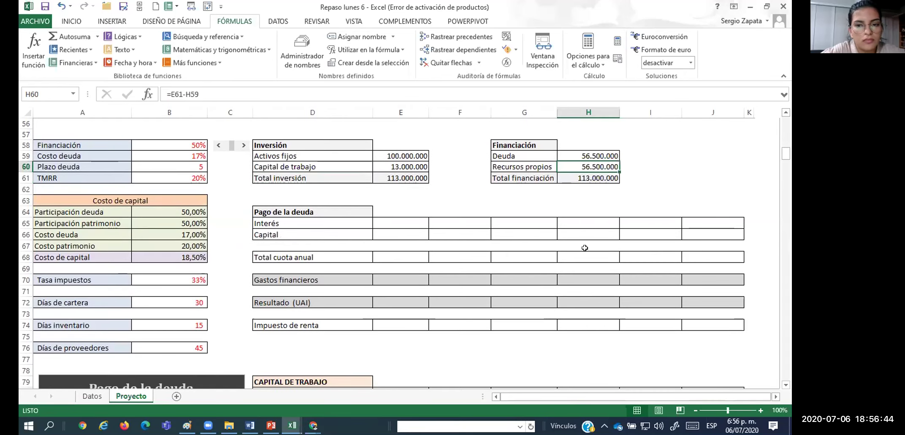
{"action": "left_click", "coordinate": [395, 224]}
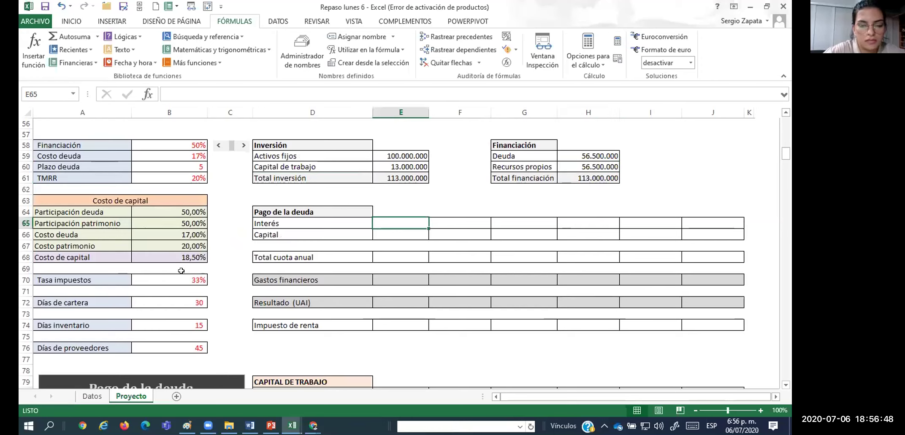
{"action": "left_click", "coordinate": [181, 254]}
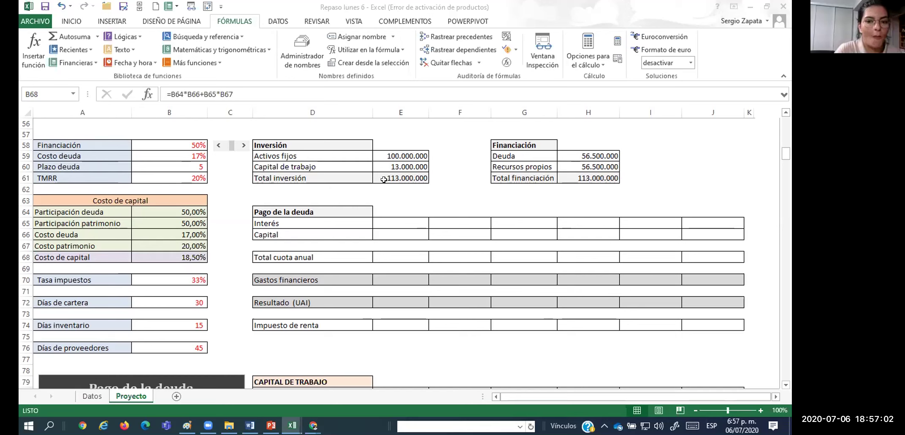
Compare the Inversión and Financiación amounts and clear the three Financiación formulas in H59:H61
{"action": "left_click", "coordinate": [406, 156]}
{"action": "left_click_drag", "start_coordinate": [407, 162], "coordinate": [407, 180]}
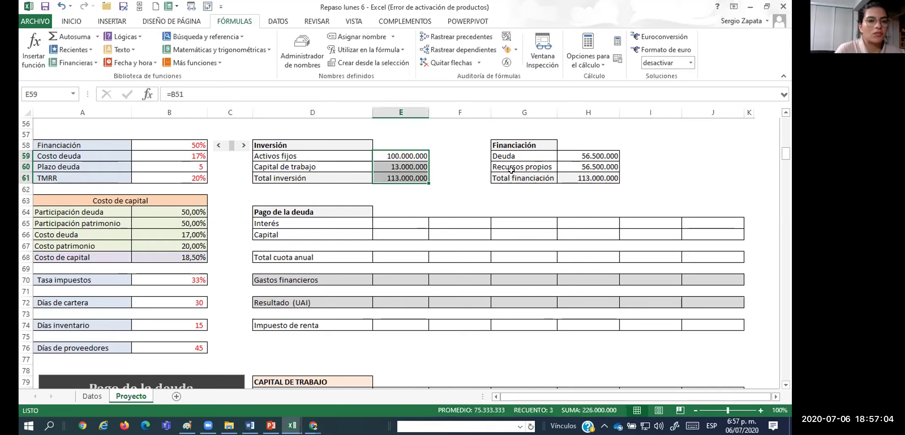
{"action": "left_click_drag", "start_coordinate": [588, 156], "coordinate": [588, 177]}
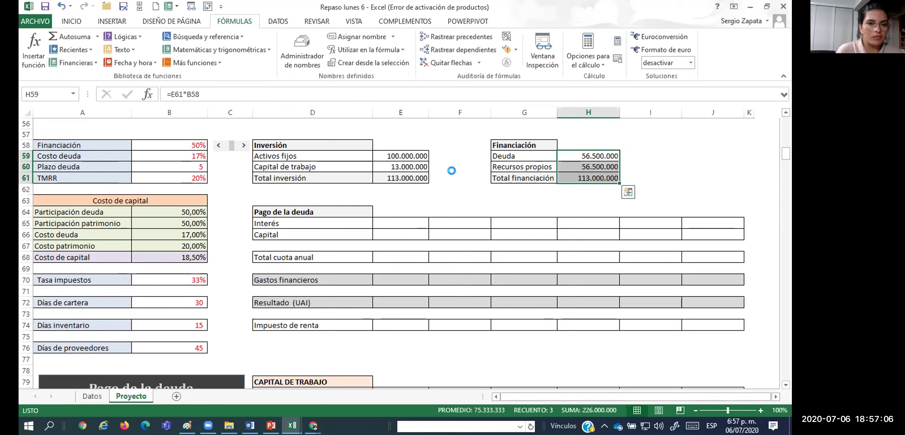
{"action": "key", "text": "Delete"}
Calculate Deuda in H59 as total investment times the financing percentage with the formula =E61*B58
{"action": "left_click_drag", "start_coordinate": [406, 156], "coordinate": [406, 183]}
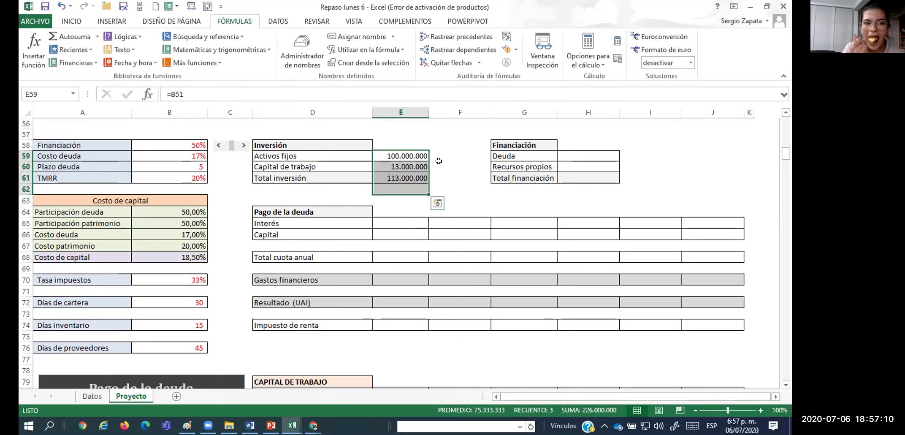
{"action": "left_click", "coordinate": [553, 156]}
{"action": "left_click", "coordinate": [590, 155]}
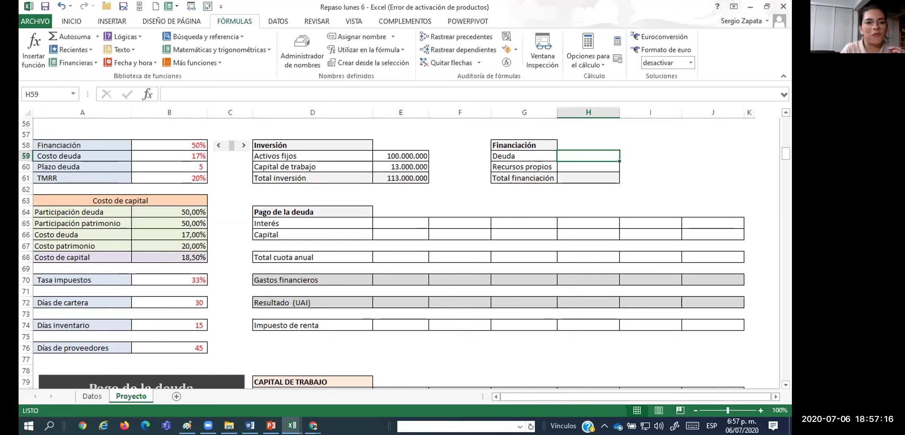
{"action": "type", "text": "="}
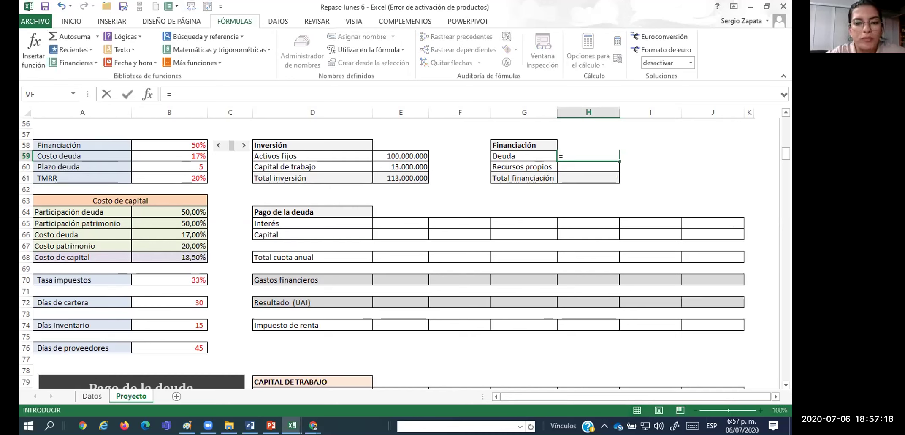
{"action": "left_click", "coordinate": [415, 178]}
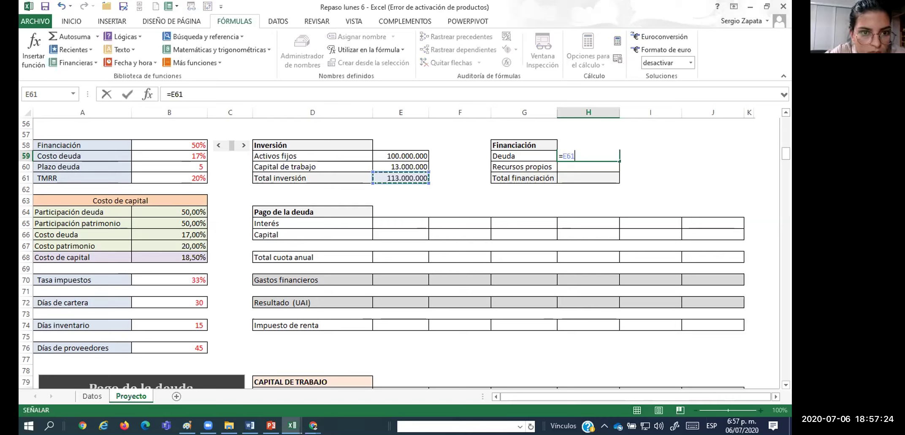
{"action": "type", "text": "*"}
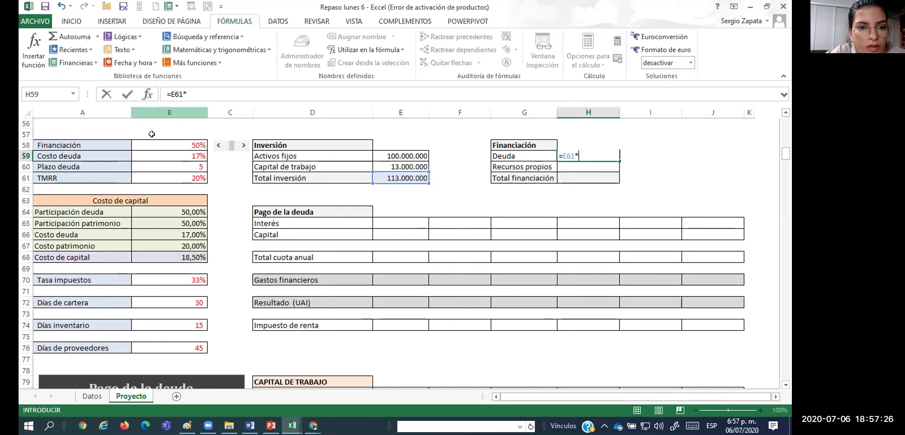
{"action": "left_click", "coordinate": [182, 145]}
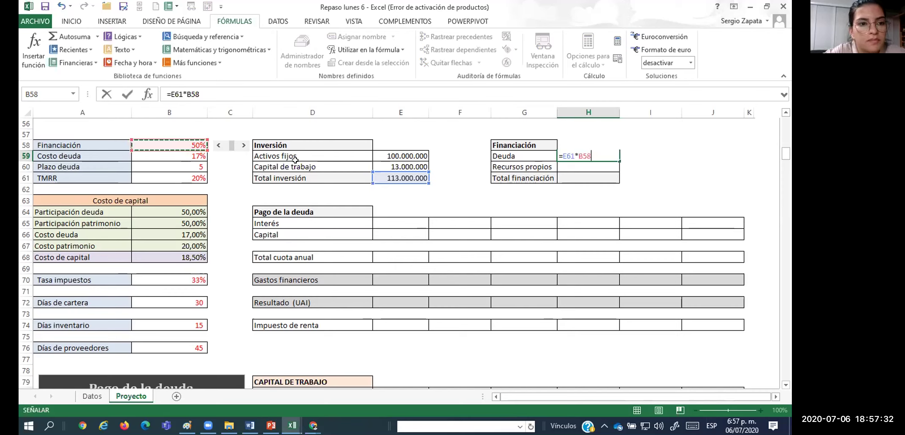
{"action": "key", "text": "Return"}
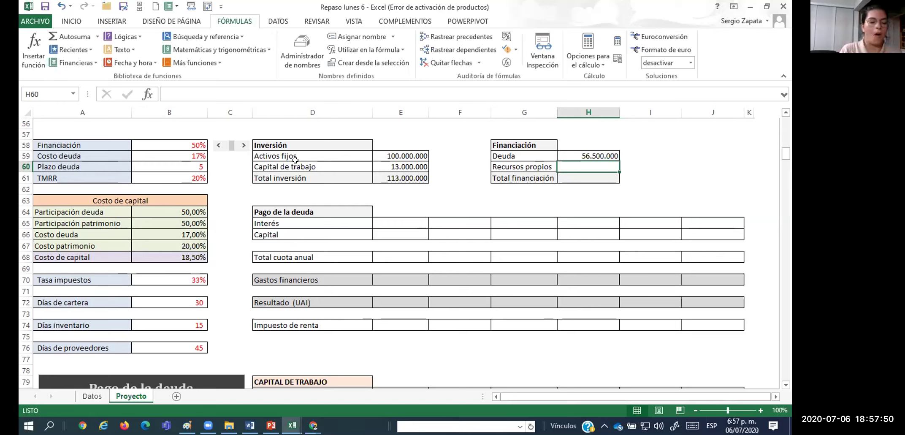
Calculate Recursos propios in H60 as total investment minus debt with the formula =E61-H59
{"action": "key", "text": "ctrl+z"}
{"action": "type", "text": "="}
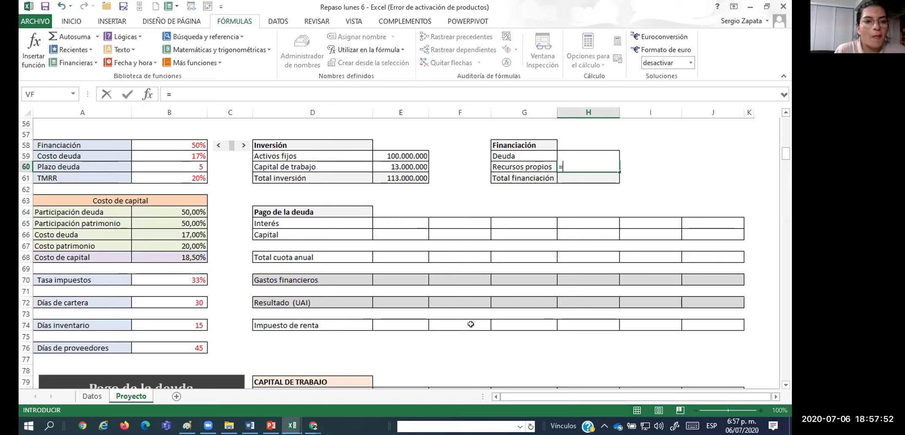
{"action": "left_click", "coordinate": [405, 176]}
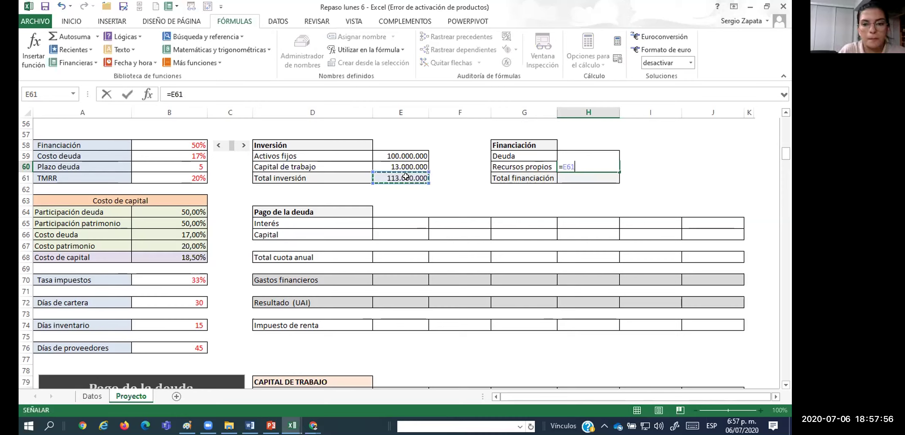
{"action": "type", "text": "-"}
{"action": "key", "text": "Up"}
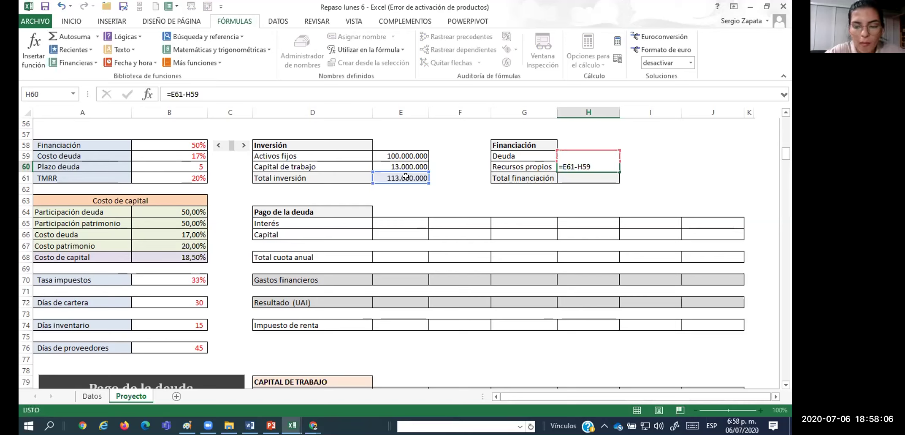
{"action": "key", "text": "Return"}
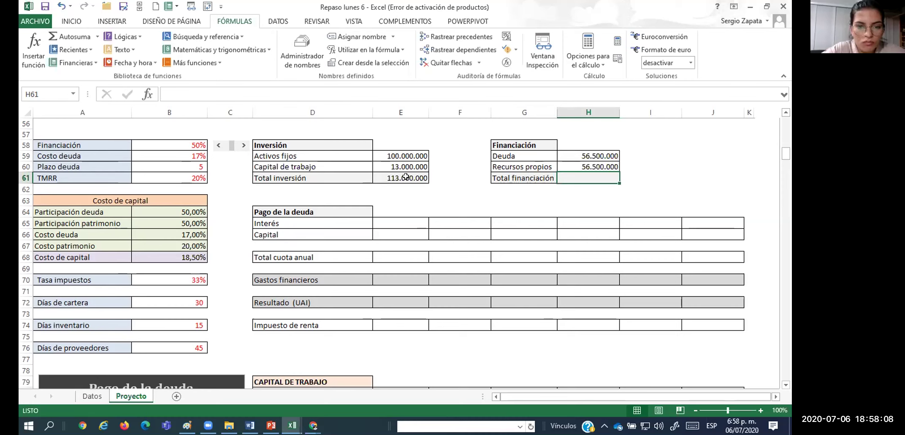
Calculate Total financiación in H61 by adding own resources and debt with the formula =H60+H59
{"action": "type", "text": "="}
{"action": "key", "text": "Up"}
{"action": "type", "text": "+"}
{"action": "key", "text": "Up"}
{"action": "key", "text": "Up"}
{"action": "key", "text": "ctrl+Return"}
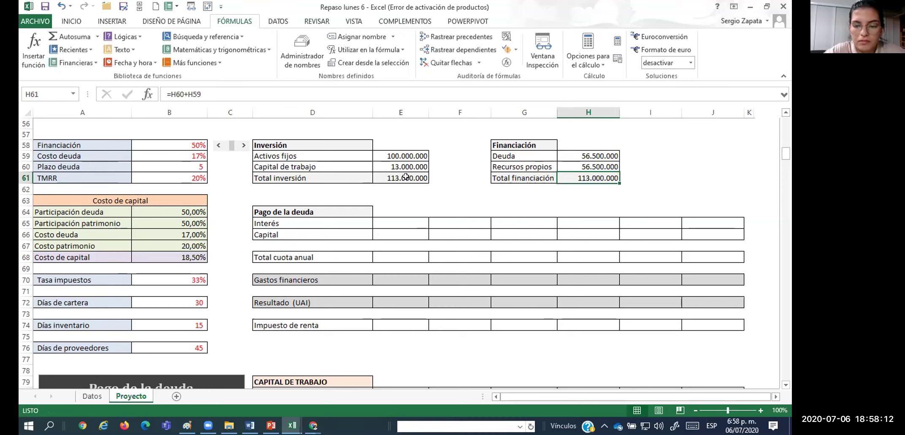
Test the Financiación block with the financing percentage at 0% and 60%, and return it to 50%
{"action": "left_click", "coordinate": [213, 153]}
{"action": "left_click", "coordinate": [218, 146]}
{"action": "left_click", "coordinate": [218, 145]}
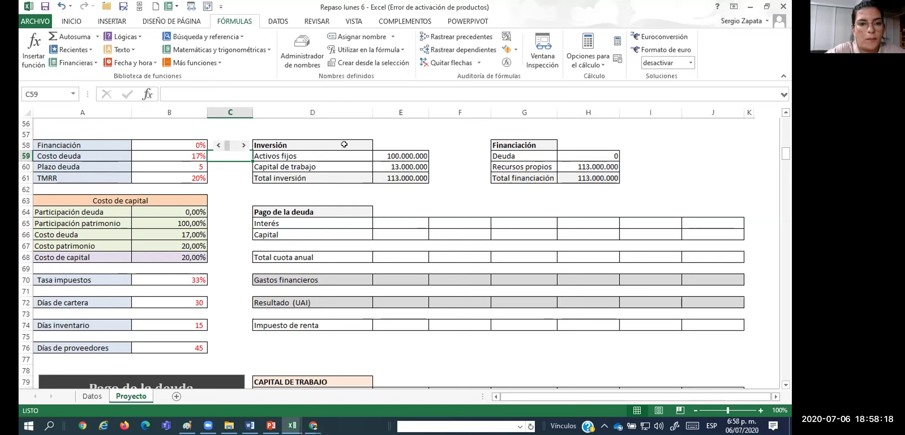
{"action": "left_click", "coordinate": [586, 166]}
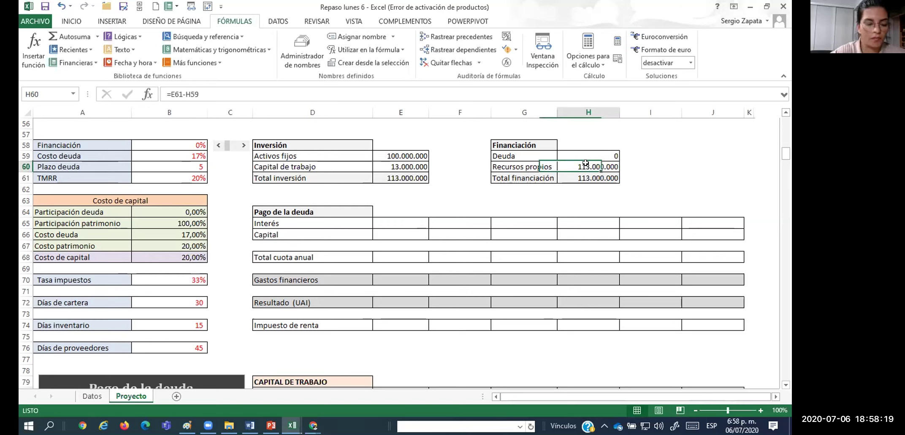
{"action": "left_click", "coordinate": [243, 145]}
{"action": "left_click", "coordinate": [243, 145]}
{"action": "left_click", "coordinate": [243, 145]}
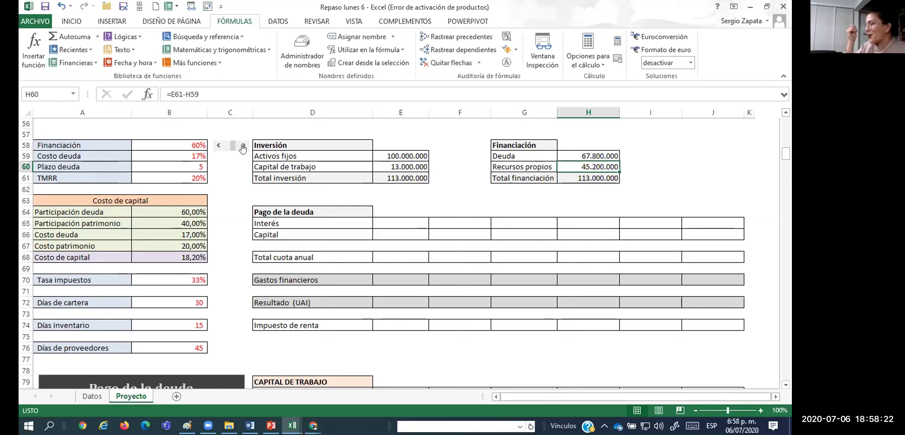
{"action": "left_click", "coordinate": [219, 145]}
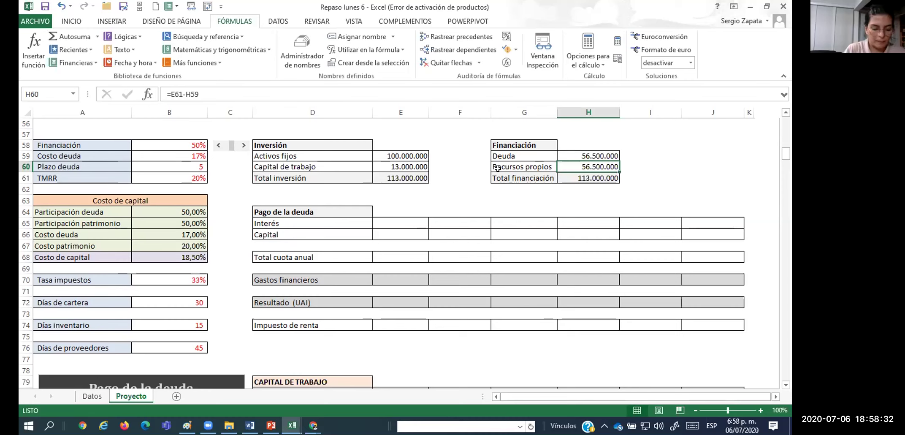
Set the financing percentage to 0% and inspect the Costo de capital formula in B68 without changing it
{"action": "left_click", "coordinate": [323, 224]}
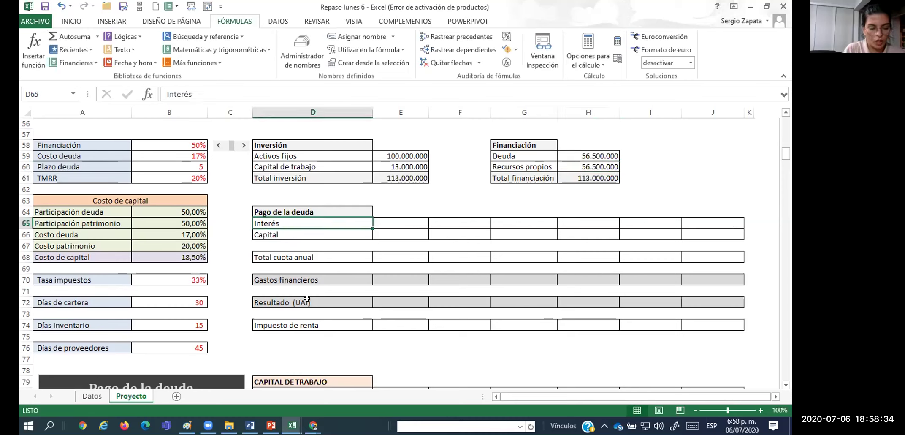
{"action": "left_click", "coordinate": [169, 256]}
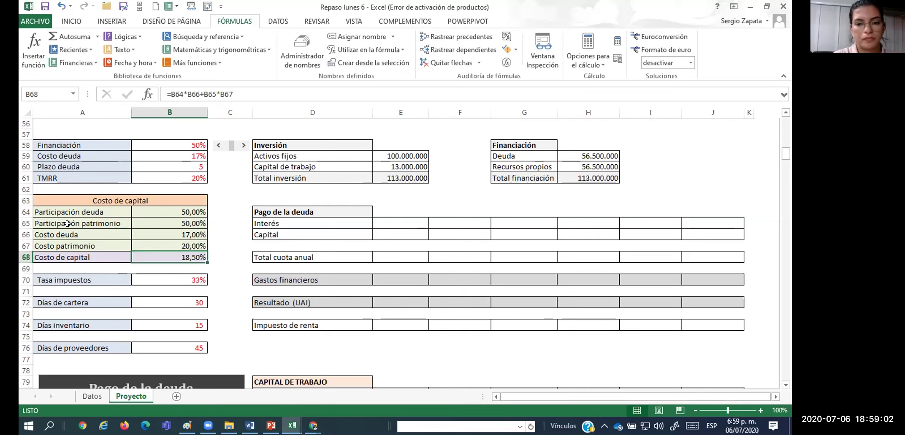
{"action": "left_click", "coordinate": [209, 223]}
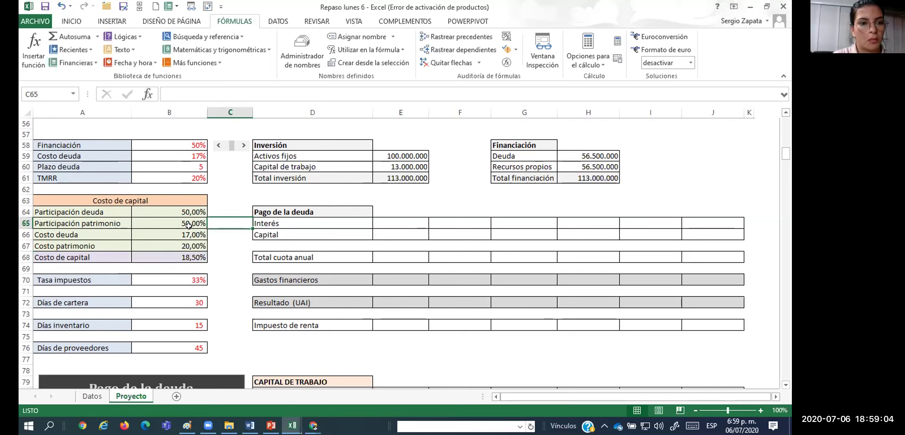
{"action": "scroll", "coordinate": [184, 232], "scroll_direction": "up", "scroll_amount": 2}
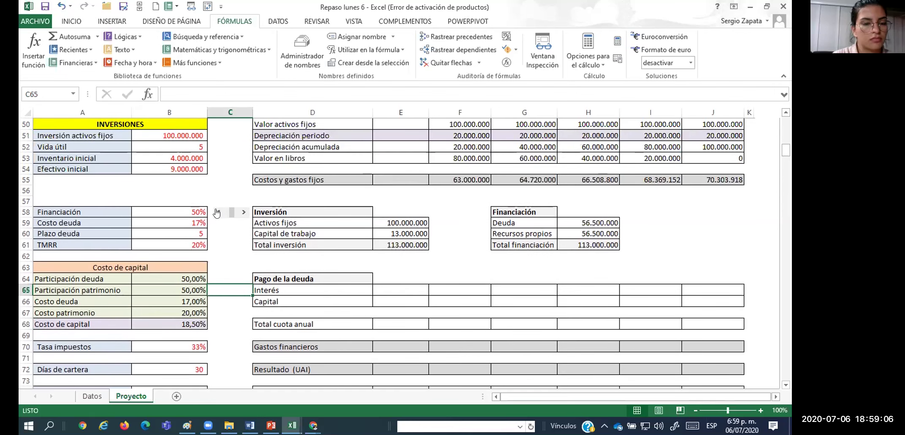
{"action": "left_click", "coordinate": [217, 212]}
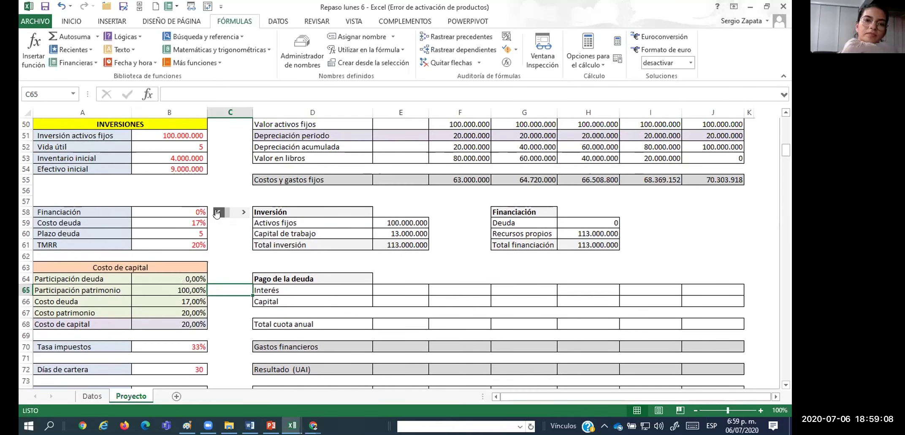
{"action": "left_click", "coordinate": [145, 322]}
{"action": "key", "text": "F2"}
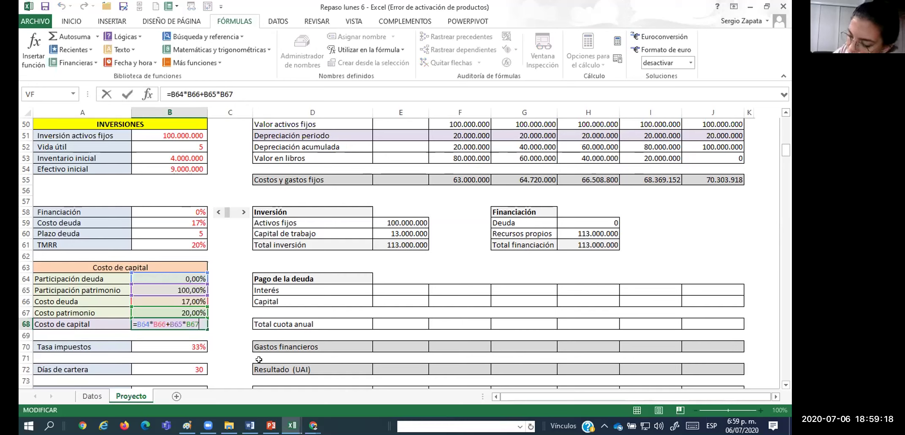
{"action": "key", "text": "Escape"}
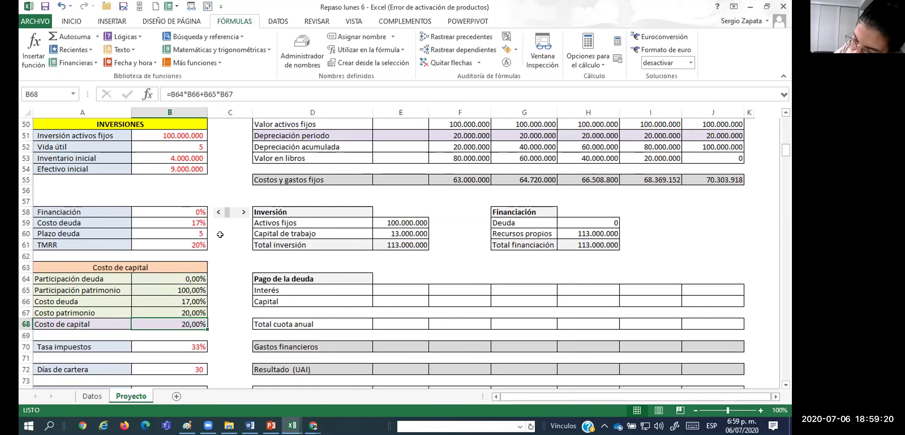
Test the cost of capital with the financing percentage at 90%, and return the percentage to 50%
{"action": "left_click", "coordinate": [242, 212]}
{"action": "left_click", "coordinate": [242, 212]}
{"action": "left_click", "coordinate": [242, 212]}
{"action": "left_click", "coordinate": [242, 212]}
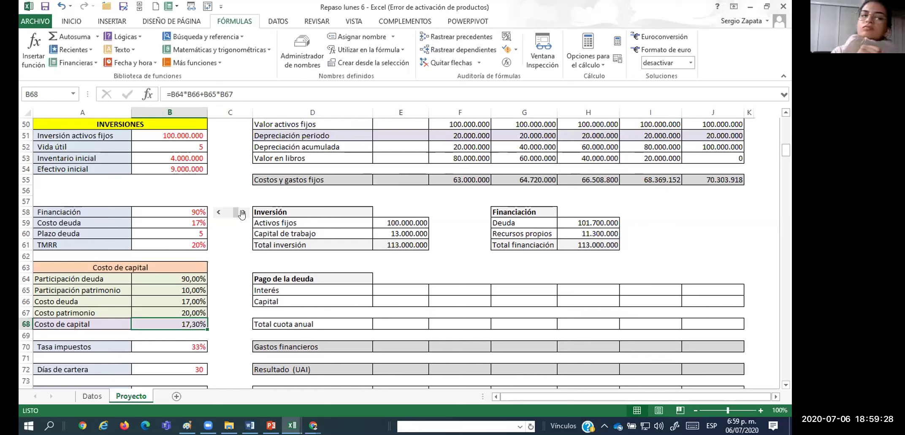
{"action": "left_click", "coordinate": [218, 212]}
{"action": "left_click", "coordinate": [218, 213]}
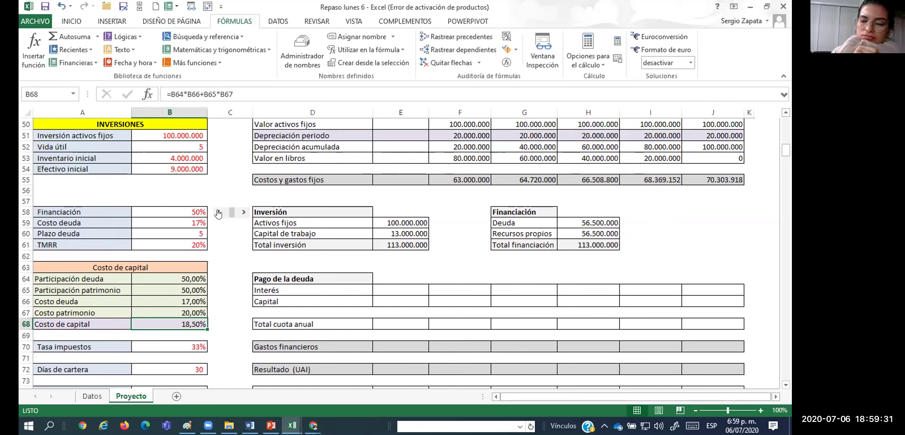
{"action": "left_click", "coordinate": [191, 309]}
{"action": "left_click", "coordinate": [192, 301]}
{"action": "left_click", "coordinate": [186, 323]}
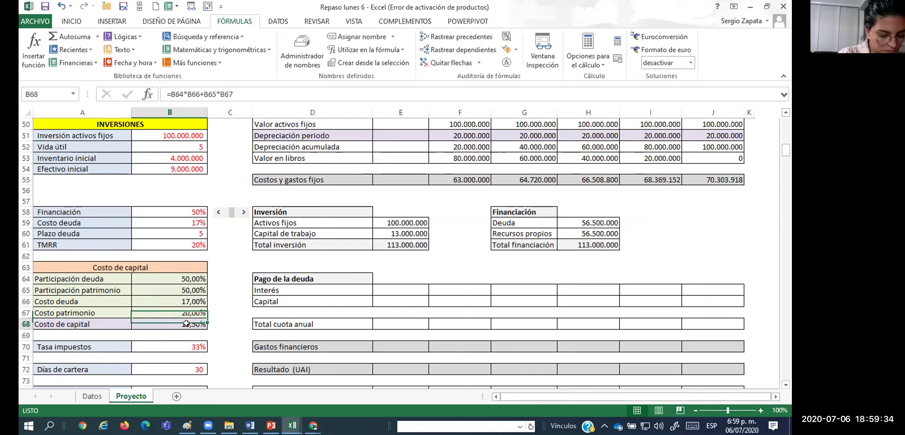
Set Tasa impuestos in B70 to 32%
{"action": "scroll", "coordinate": [188, 318], "scroll_direction": "down", "scroll_amount": 2}
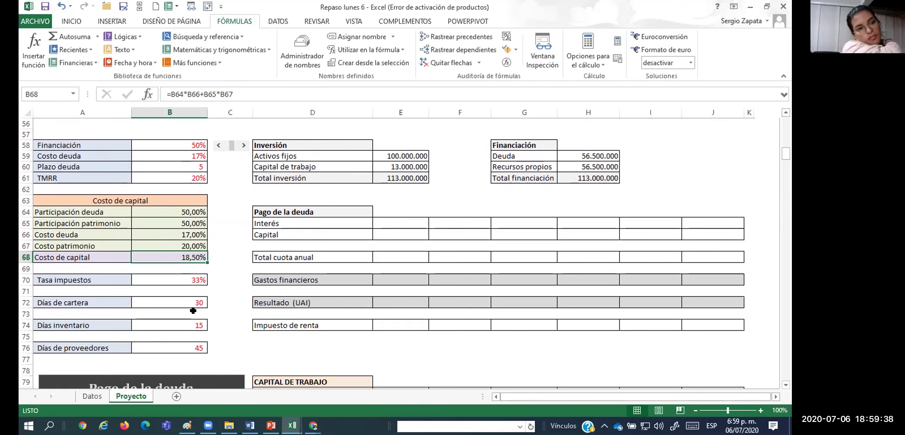
{"action": "scroll", "coordinate": [193, 310], "scroll_direction": "down", "scroll_amount": 1}
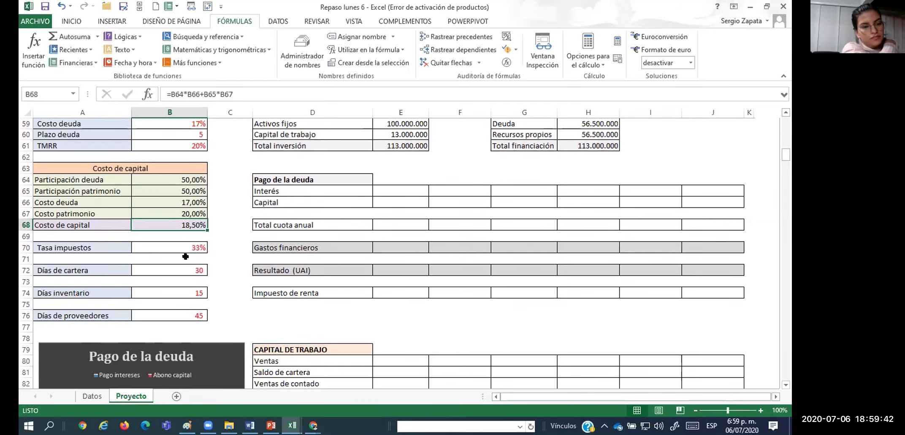
{"action": "left_click", "coordinate": [167, 237]}
{"action": "left_click", "coordinate": [161, 242]}
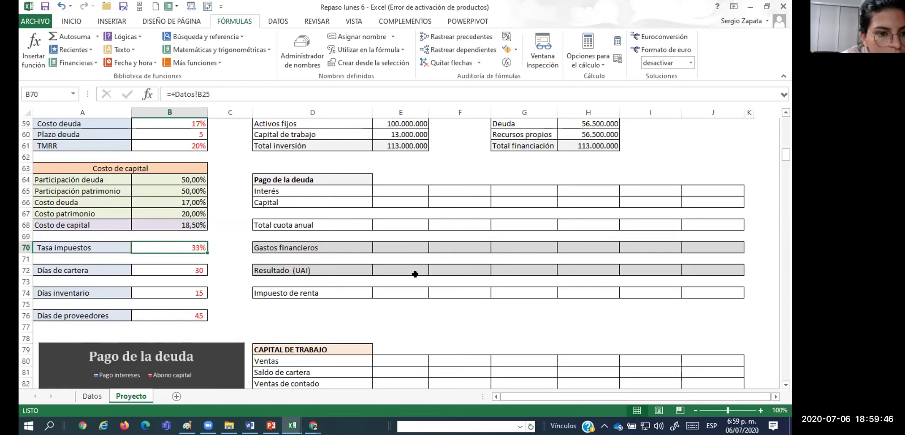
{"action": "type", "text": "32%"}
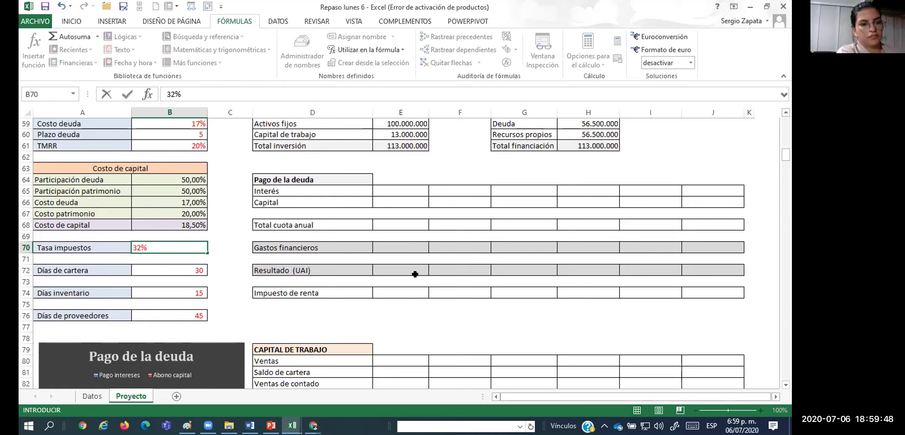
{"action": "key", "text": "Return"}
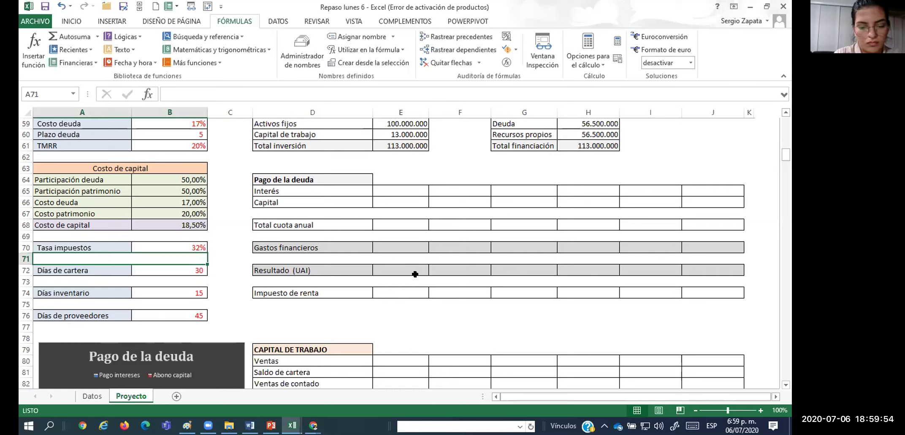
Review the receivable, inventory and supplier days, and look over the working capital, cash flow and balance sheet sections below
{"action": "key", "text": "Return"}
{"action": "key", "text": "Down"}
{"action": "key", "text": "Down"}
{"action": "key", "text": "Down"}
{"action": "key", "text": "Down"}
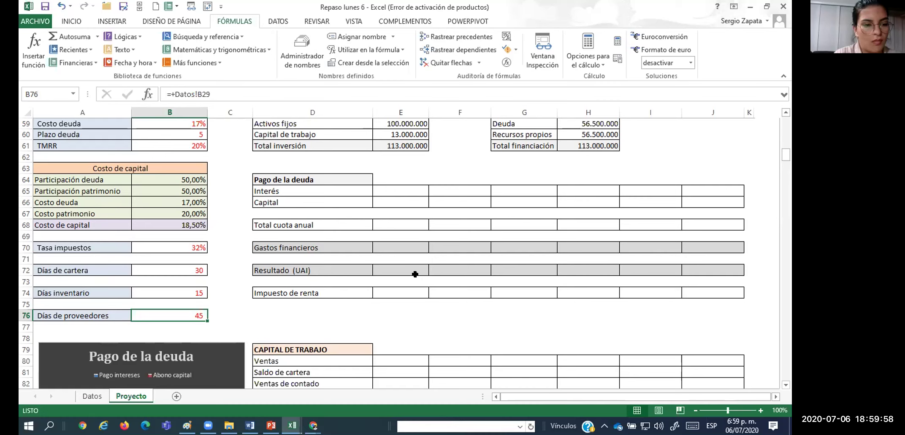
{"action": "left_click", "coordinate": [430, 268]}
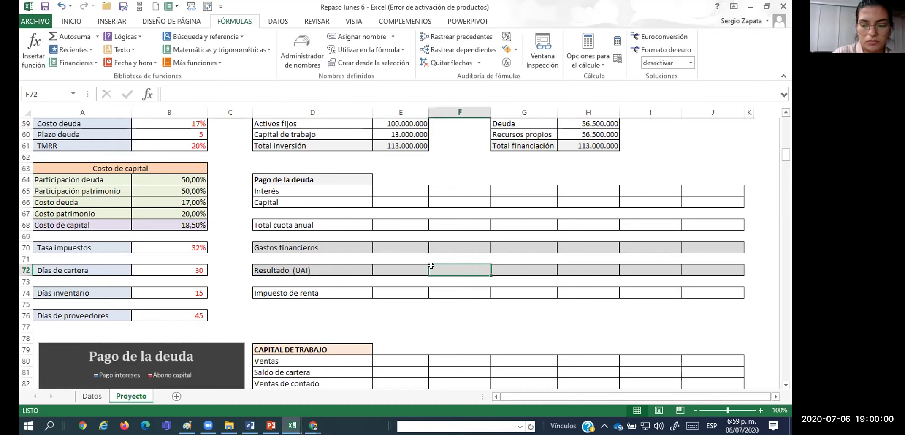
{"action": "scroll", "coordinate": [431, 266], "scroll_direction": "up", "scroll_amount": 1}
{"action": "scroll", "coordinate": [433, 263], "scroll_direction": "down", "scroll_amount": 11}
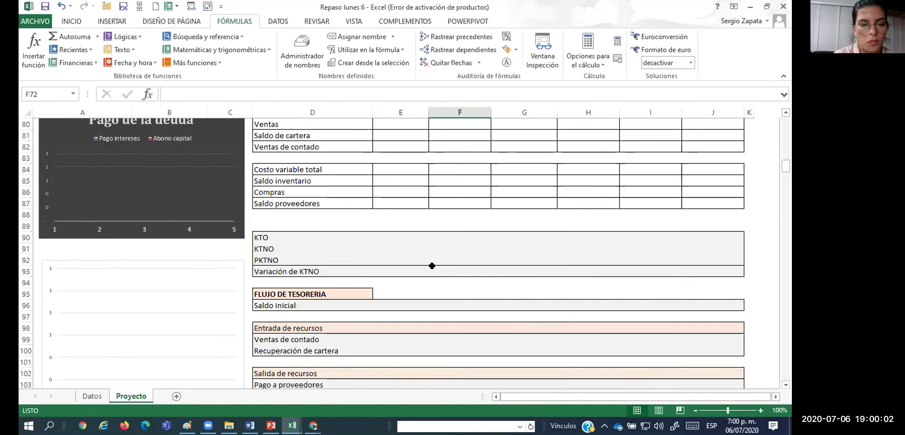
{"action": "scroll", "coordinate": [435, 261], "scroll_direction": "down", "scroll_amount": 20}
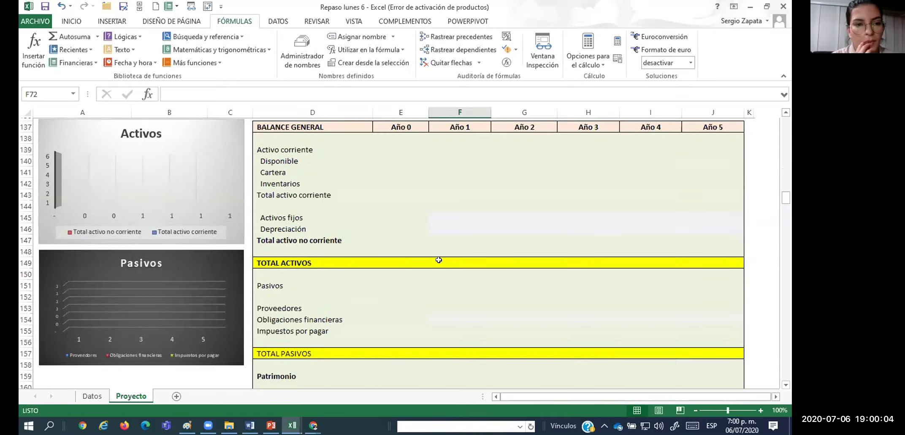
Review the balance sheet and financial indicator sections on Proyecto, returning to the Pago de la deuda area
{"action": "scroll", "coordinate": [438, 259], "scroll_direction": "down", "scroll_amount": 10}
{"action": "scroll", "coordinate": [438, 259], "scroll_direction": "up", "scroll_amount": 8}
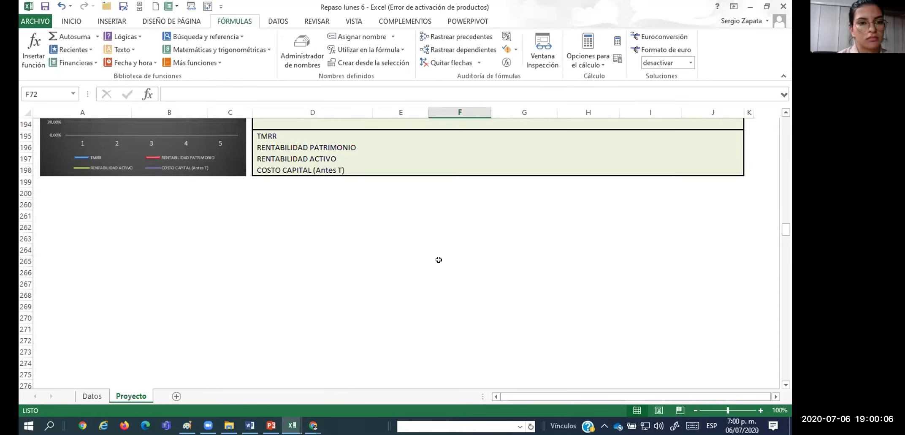
{"action": "scroll", "coordinate": [438, 259], "scroll_direction": "up", "scroll_amount": 20}
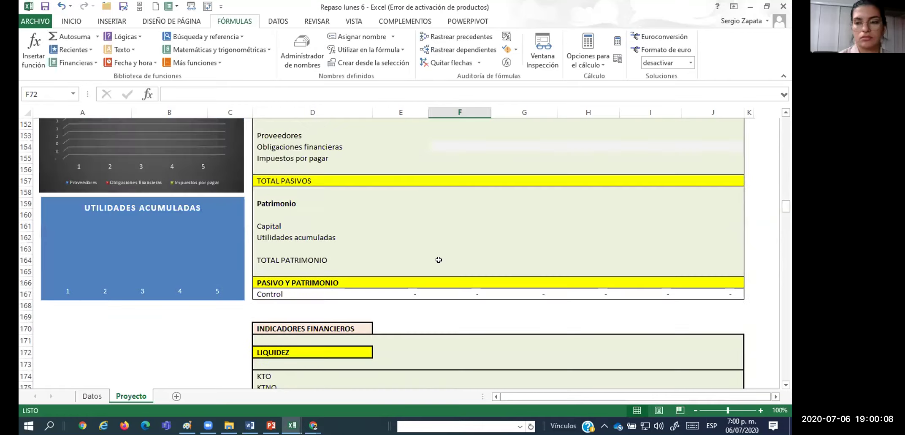
{"action": "scroll", "coordinate": [438, 259], "scroll_direction": "up", "scroll_amount": 15}
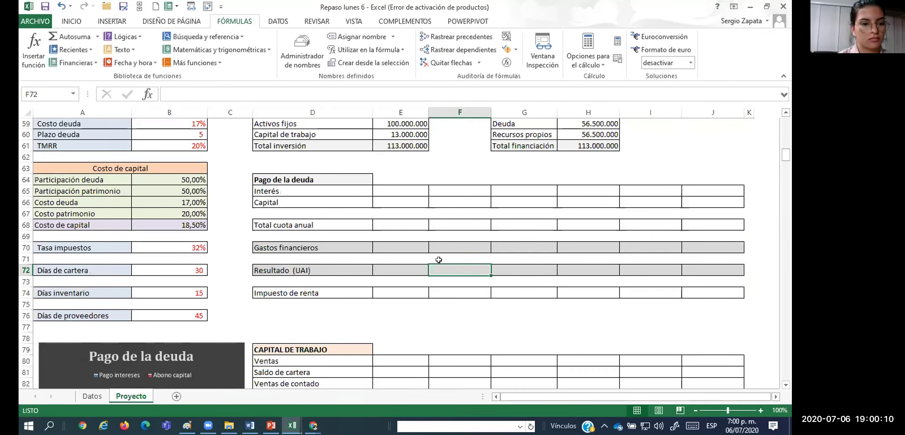
{"action": "scroll", "coordinate": [439, 259], "scroll_direction": "up", "scroll_amount": 1}
{"action": "scroll", "coordinate": [439, 259], "scroll_direction": "down", "scroll_amount": 1}
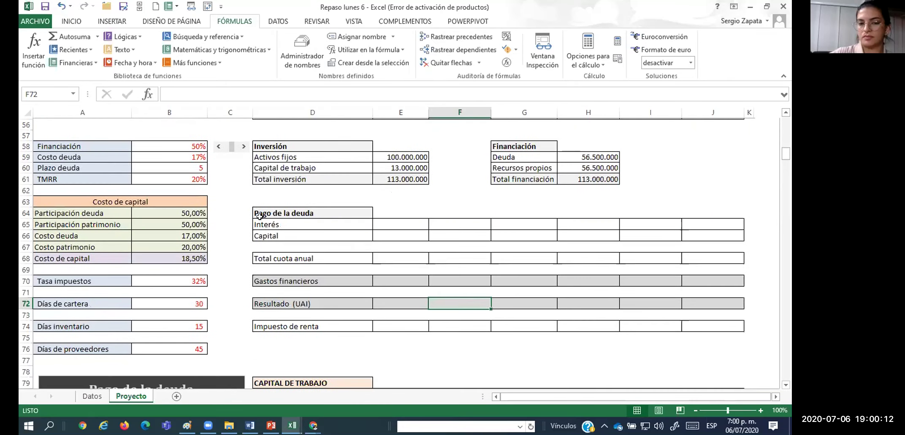
Compare Tasa impuestos in B70 of Proyecto with B25 of Datos, and undo the overwritten rate in B70
{"action": "left_click", "coordinate": [190, 279]}
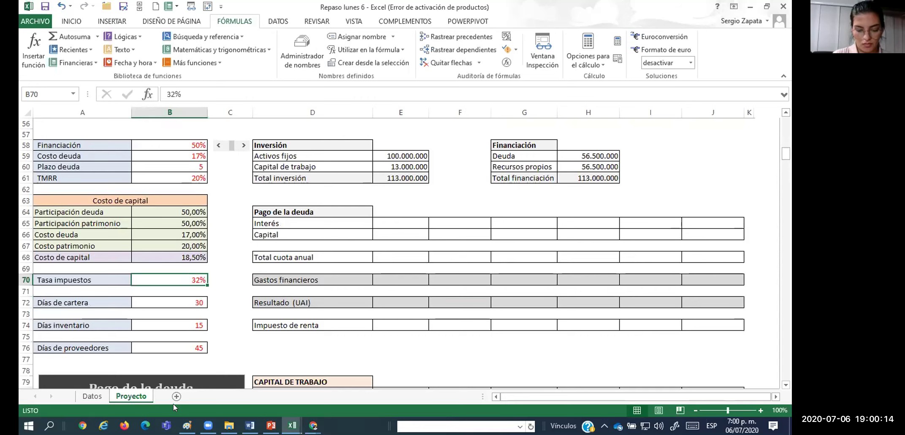
{"action": "left_click", "coordinate": [92, 395]}
{"action": "scroll", "coordinate": [159, 289], "scroll_direction": "down", "scroll_amount": 3}
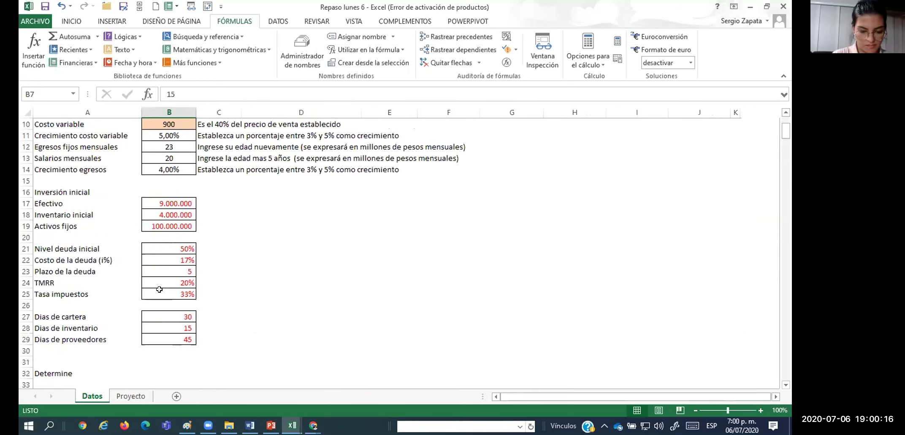
{"action": "left_click", "coordinate": [189, 294]}
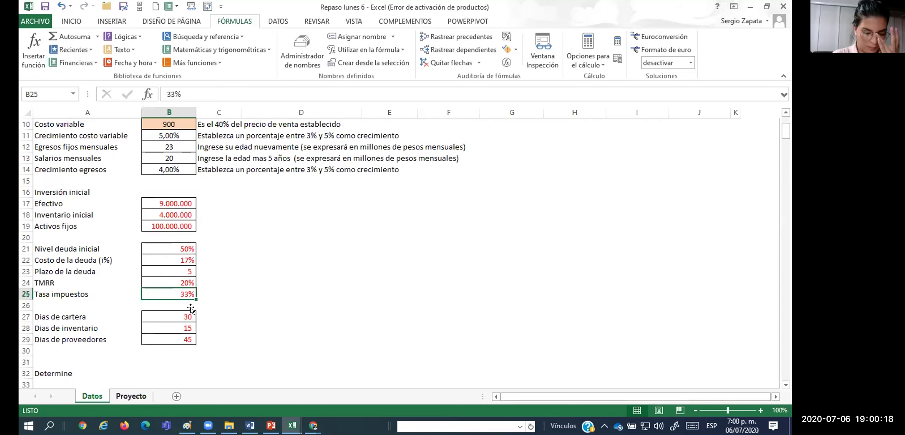
{"action": "left_click", "coordinate": [136, 397]}
{"action": "left_click", "coordinate": [66, 6]}
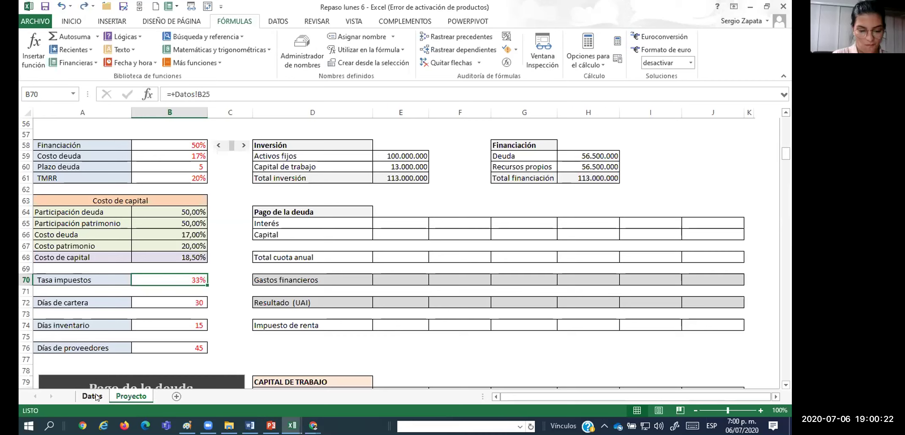
Set Tasa impuestos in B25 of the Datos sheet to 32%, and return to the Proyecto sheet
{"action": "left_click", "coordinate": [92, 395]}
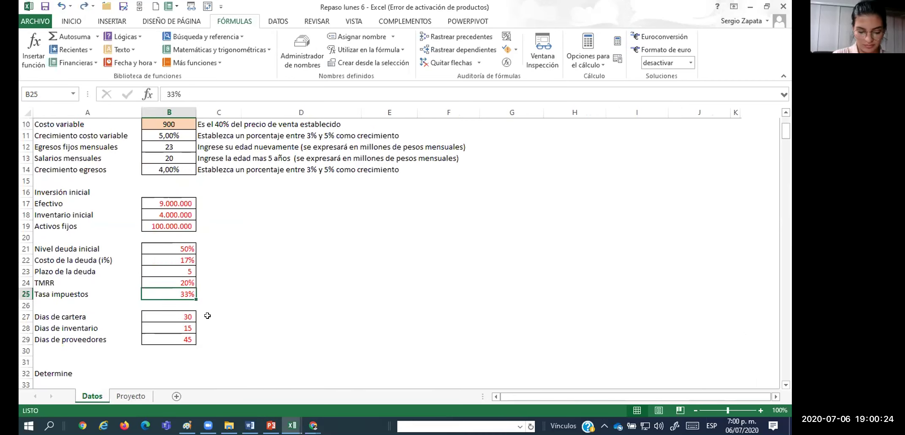
{"action": "type", "text": "32"}
{"action": "key", "text": "Return"}
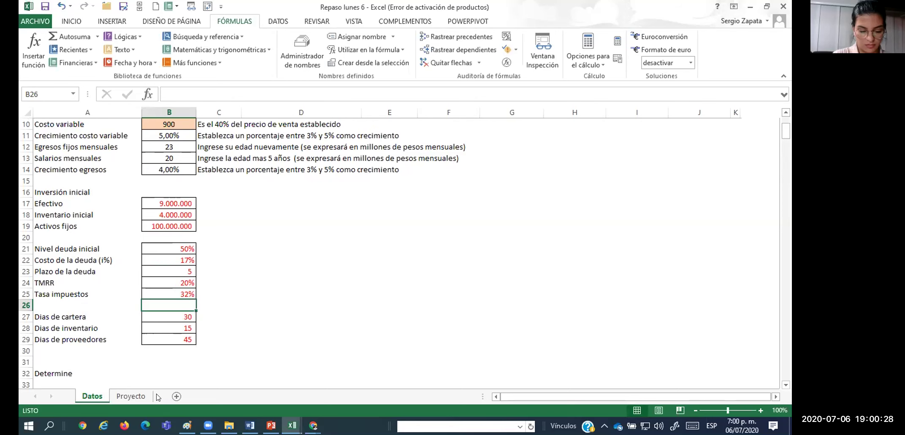
{"action": "left_click", "coordinate": [130, 395]}
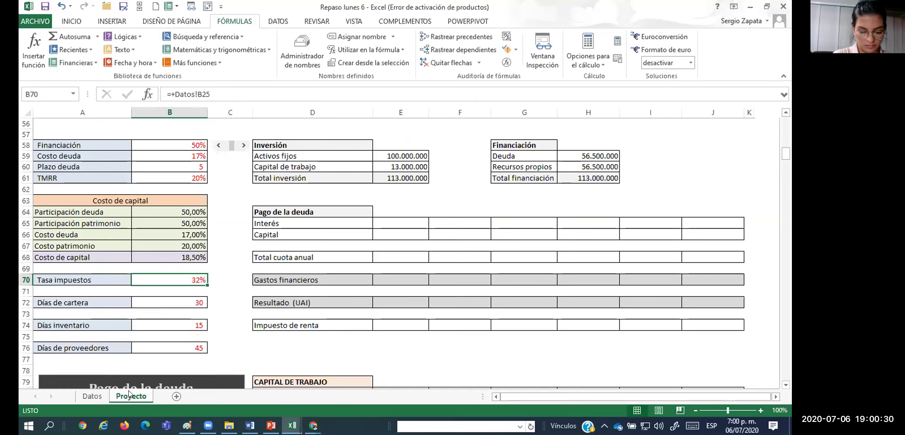
Add a new worksheet after Proyecto and set the width of its column A to 2
{"action": "left_click", "coordinate": [438, 210]}
{"action": "left_click", "coordinate": [448, 222]}
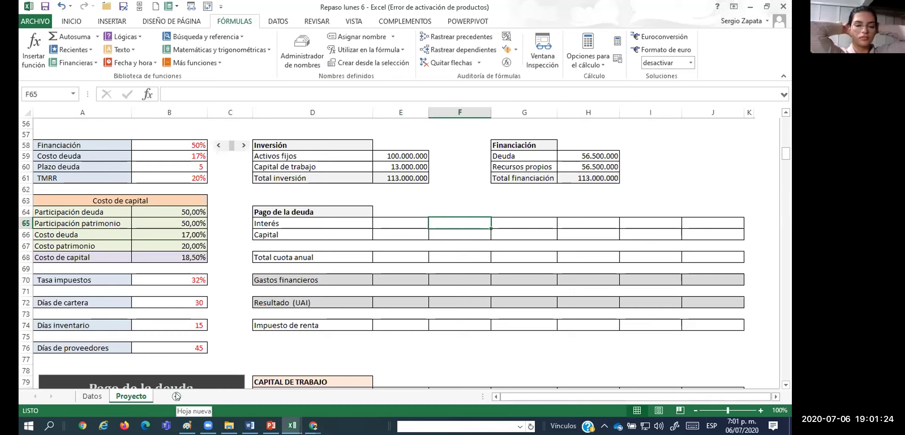
{"action": "left_click", "coordinate": [177, 396]}
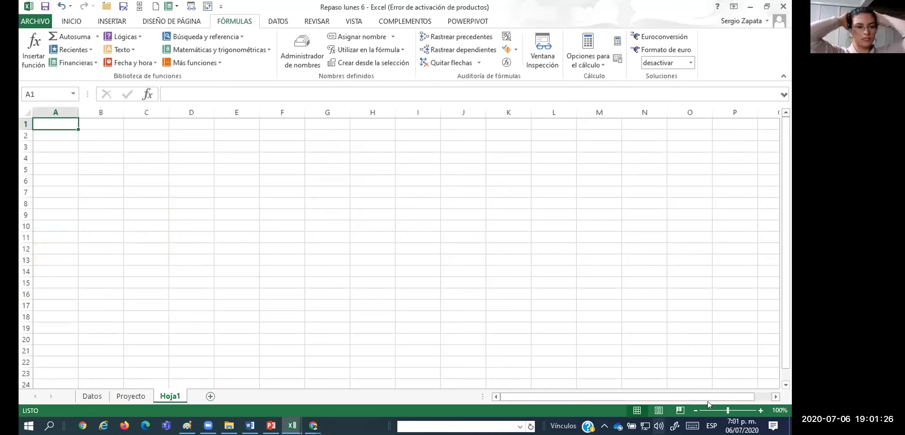
{"action": "left_click", "coordinate": [760, 410]}
{"action": "left_click", "coordinate": [761, 410]}
{"action": "left_click", "coordinate": [761, 410]}
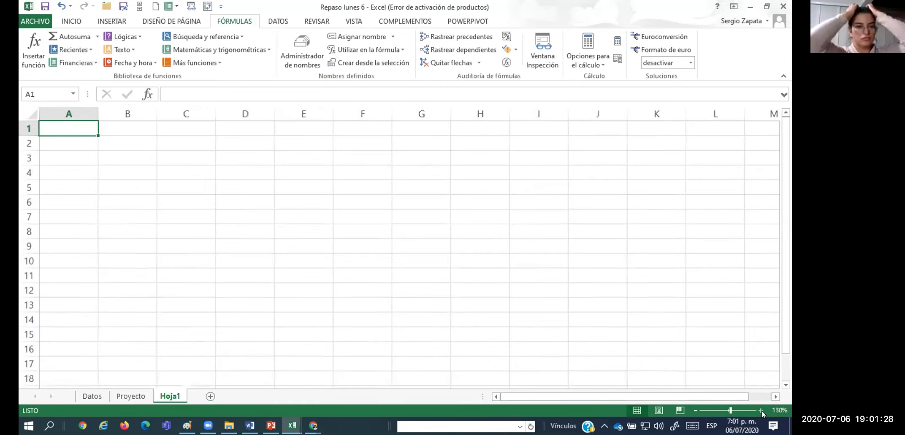
{"action": "key", "text": "alt+o"}
{"action": "type", "text": "ca"}
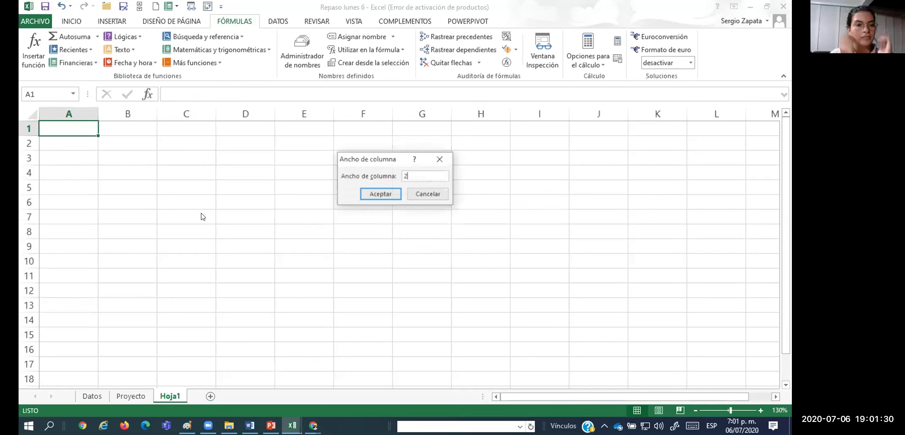
{"action": "type", "text": "3"}
{"action": "key", "text": "Return"}
Label B2 of the new sheet "Deuda" and link C2 to the debt amount with =Proyecto!H59
{"action": "key", "text": "Down"}
{"action": "key", "text": "Right"}
{"action": "type", "text": "Desc"}
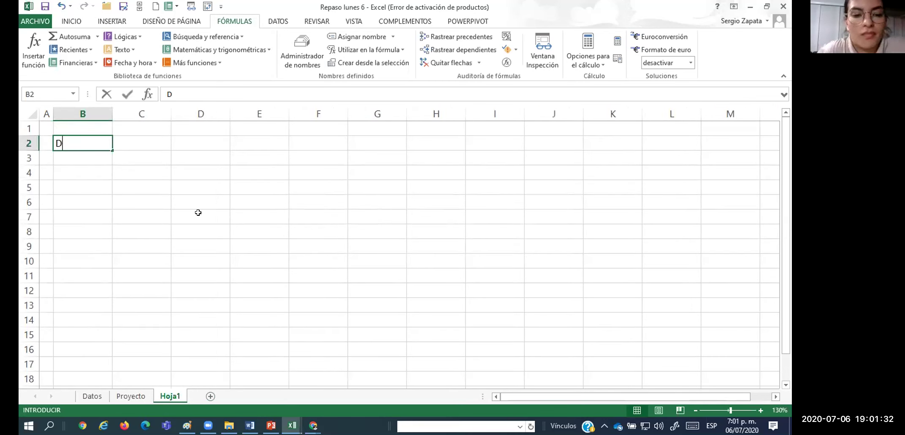
{"action": "key", "text": "Escape"}
{"action": "type", "text": "Des"}
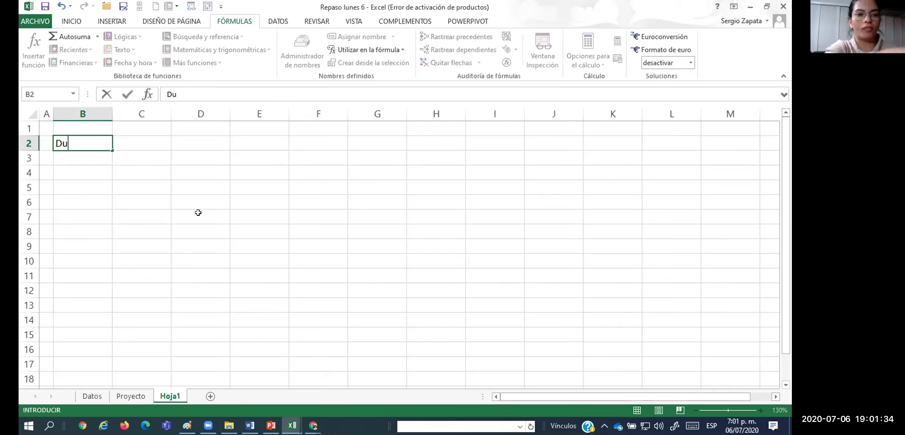
{"action": "key", "text": "BackSpace"}
{"action": "type", "text": "duc"}
{"action": "key", "text": "BackSpace"}
{"action": "key", "text": "BackSpace"}
{"action": "key", "text": "BackSpace"}
{"action": "type", "text": "uda"}
{"action": "key", "text": "Tab"}
{"action": "type", "text": "="}
{"action": "left_click", "coordinate": [130, 396]}
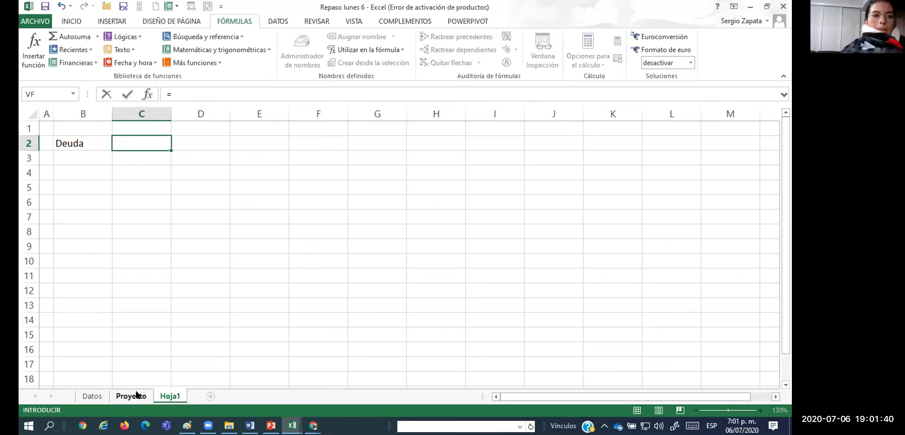
{"action": "left_click", "coordinate": [585, 153]}
{"action": "key", "text": "Return"}
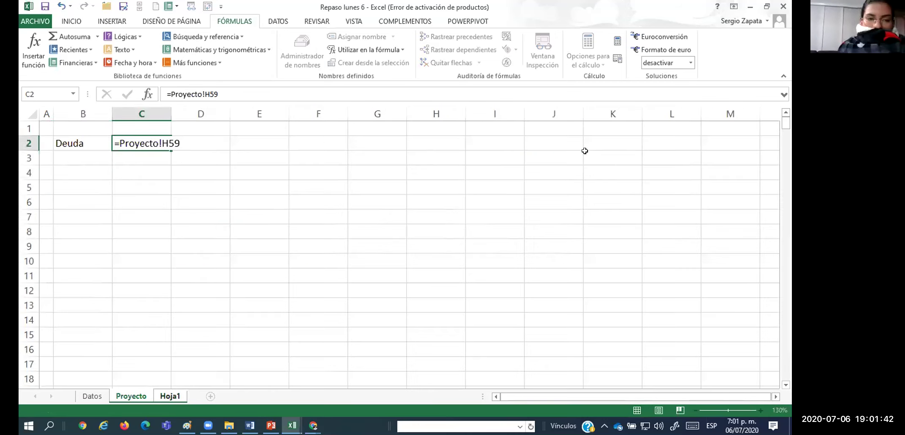
Label B3 "Plazo" and link C3 to the debt term with =Proyecto!B60
{"action": "type", "text": "Plazo"}
{"action": "key", "text": "Tab"}
{"action": "type", "text": "="}
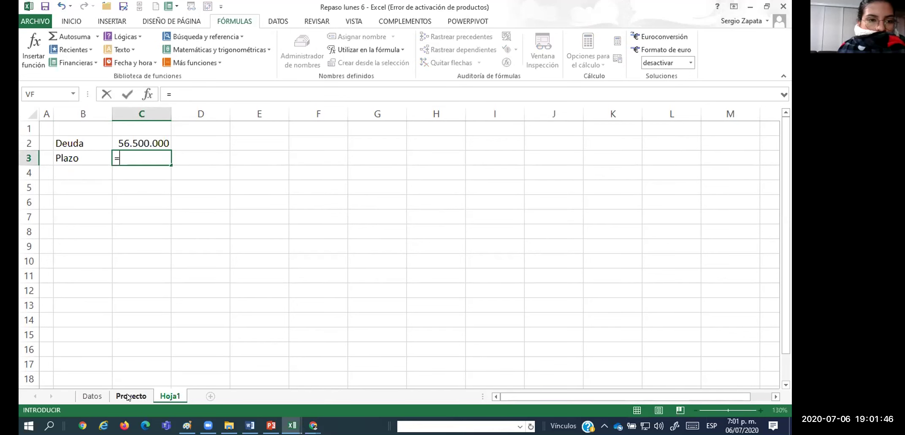
{"action": "left_click", "coordinate": [130, 396]}
{"action": "left_click", "coordinate": [196, 165]}
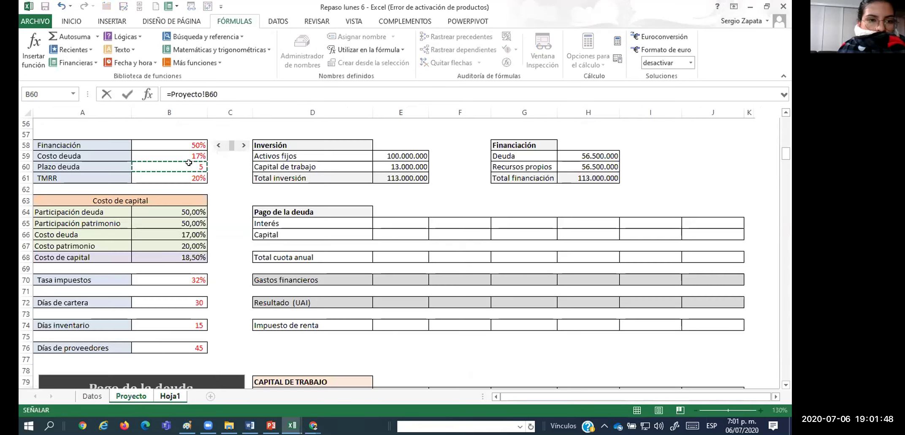
{"action": "key", "text": "Return"}
Label B4 "Tasa" and link C4 to Costo deuda in B59 of the Proyecto sheet
{"action": "type", "text": "Tasa"}
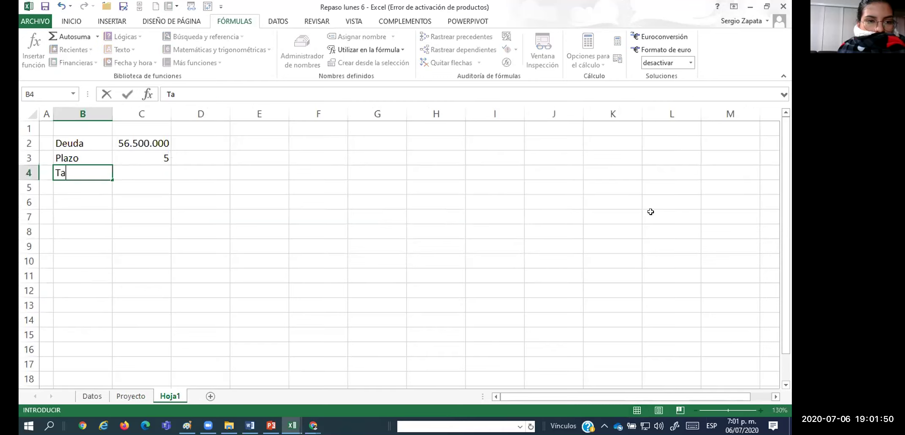
{"action": "type", "text": "="}
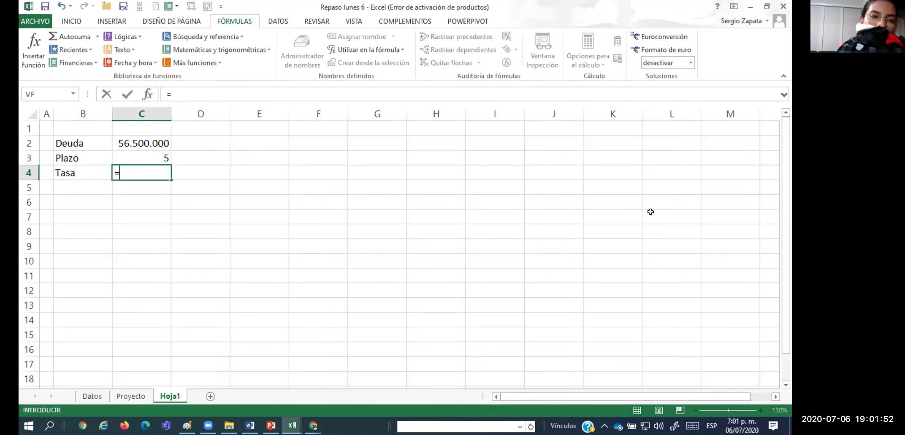
{"action": "left_click", "coordinate": [123, 395]}
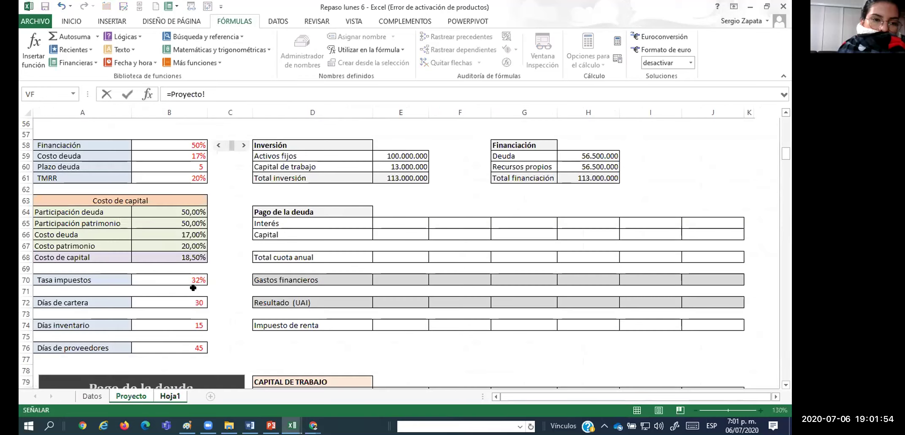
{"action": "left_click", "coordinate": [180, 152]}
{"action": "key", "text": "Return"}
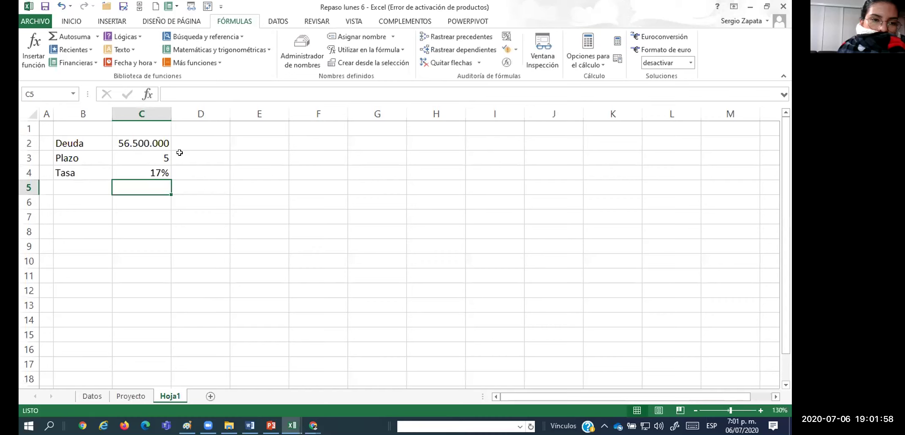
Enter the period numbers 1 to 5 across D6:H6
{"action": "key", "text": "Down"}
{"action": "key", "text": "Right"}
{"action": "type", "text": "1"}
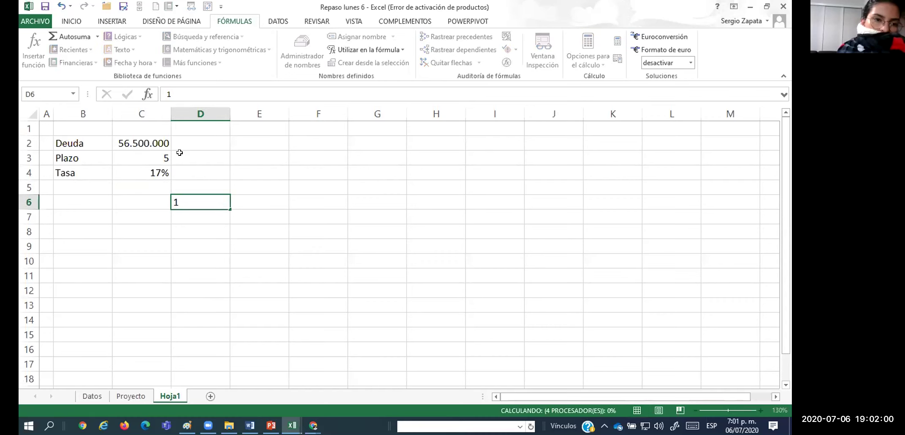
{"action": "key", "text": "Tab"}
{"action": "type", "text": "2"}
{"action": "key", "text": "Tab"}
{"action": "type", "text": "3"}
{"action": "key", "text": "Tab"}
{"action": "type", "text": "4"}
{"action": "key", "text": "Tab"}
{"action": "type", "text": "5"}
{"action": "key", "text": "Down"}
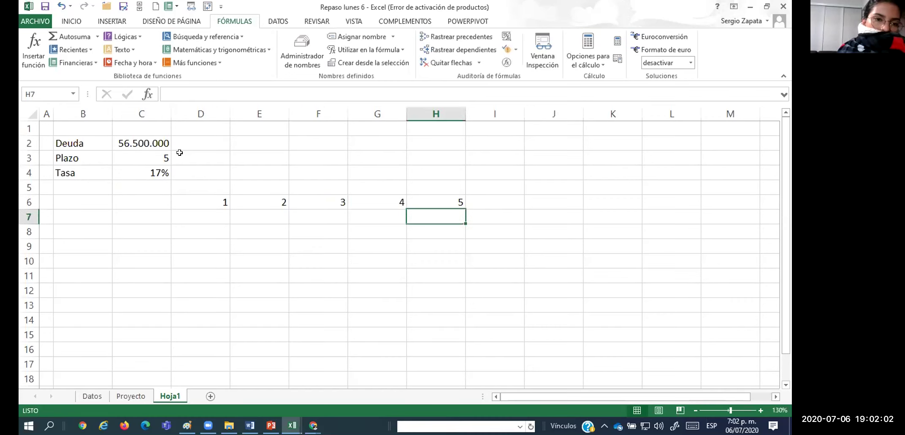
Set the width of columns D to H to 15 and center the period numbers in D6:H6
{"action": "key", "text": "Left"}
{"action": "key", "text": "Left"}
{"action": "key", "text": "Left"}
{"action": "key", "text": "Left"}
{"action": "key", "text": "Up"}
{"action": "key", "text": "shift+Right"}
{"action": "key", "text": "shift+Right"}
{"action": "key", "text": "shift+Right"}
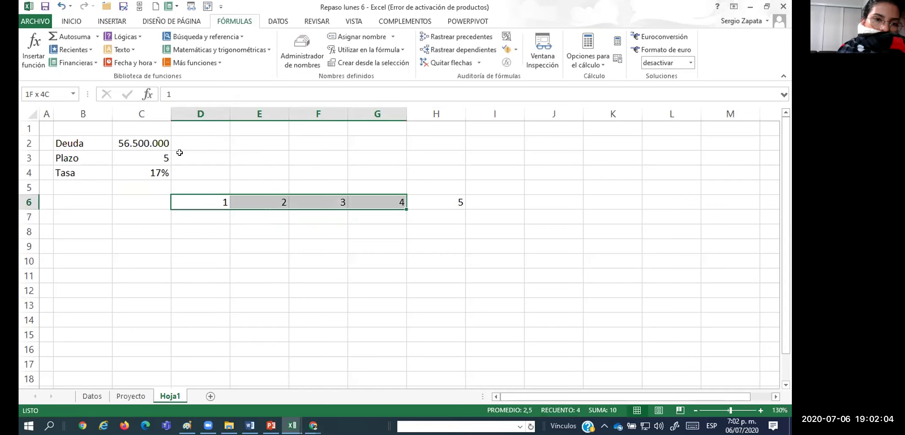
{"action": "key", "text": "shift+Right"}
{"action": "key", "text": "alt"}
{"action": "key", "text": "o"}
{"action": "key", "text": "o"}
{"action": "type", "text": "a15"}
{"action": "key", "text": "Return"}
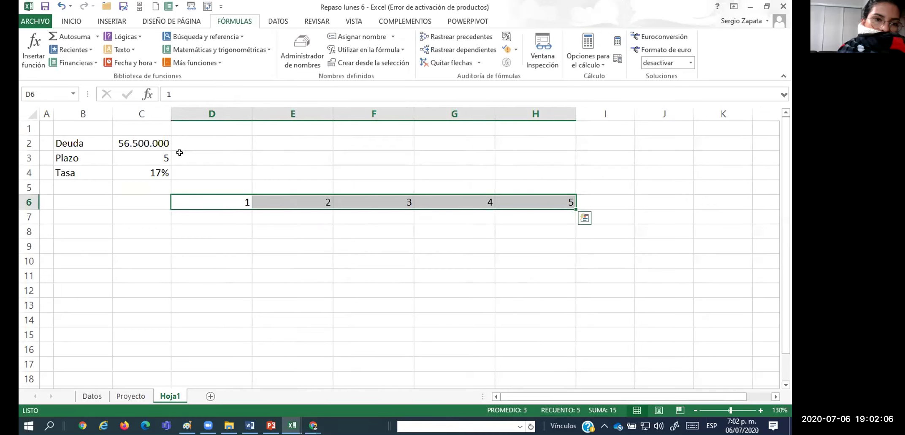
{"action": "left_click", "coordinate": [71, 21]}
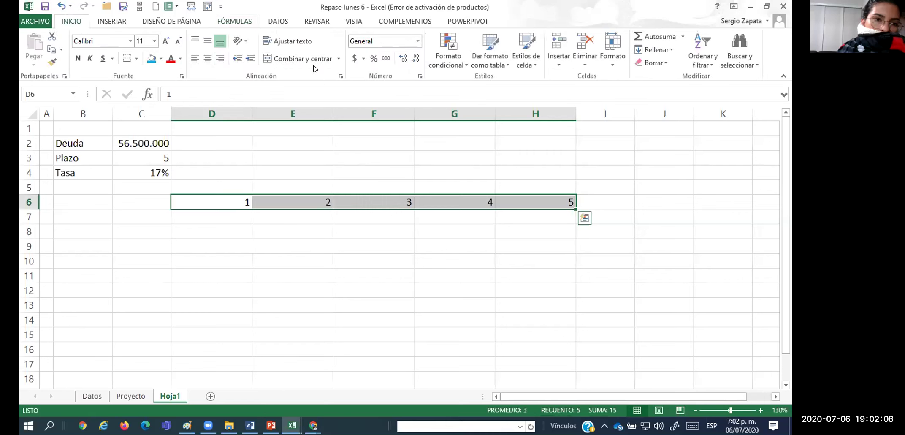
{"action": "left_click", "coordinate": [208, 59]}
Enter the row labels "Inicial", "Interes", "Capital" and "Final" in C8:C11
{"action": "key", "text": "Down"}
{"action": "key", "text": "Down"}
{"action": "key", "text": "Left"}
{"action": "key", "text": "F2"}
{"action": "type", "text": "Inicial"}
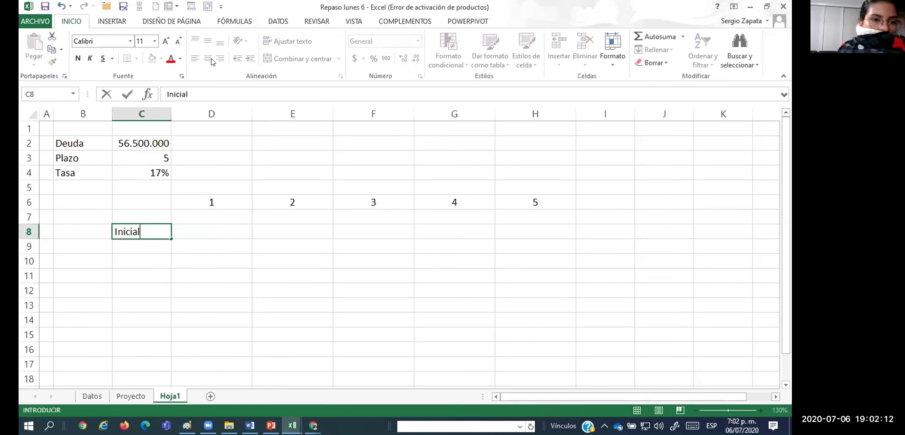
{"action": "key", "text": "Return"}
{"action": "type", "text": "Interes"}
{"action": "key", "text": "Return"}
{"action": "type", "text": "Capi"}
{"action": "key", "text": "Return"}
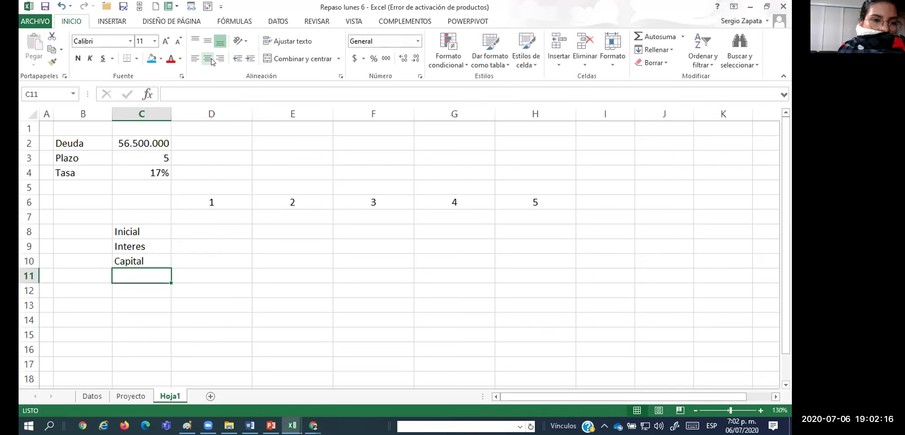
{"action": "type", "text": "Final"}
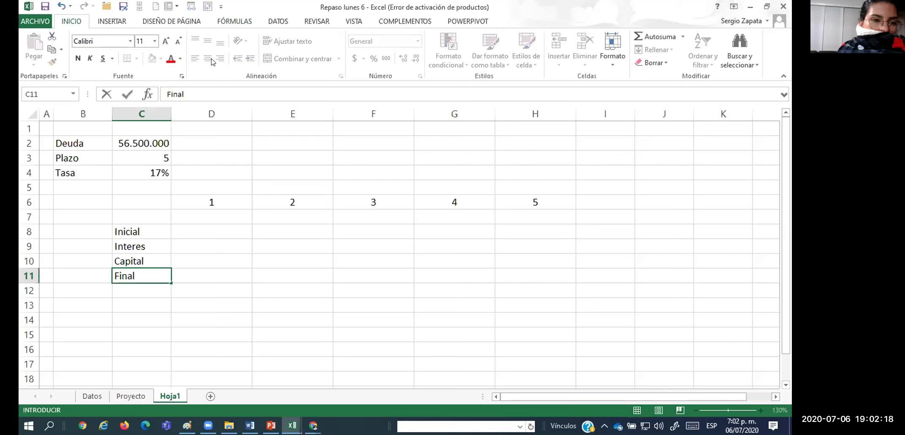
Insert a row above the period numbers in row 6
{"action": "key", "text": "Up"}
{"action": "key", "text": "Up"}
{"action": "key", "text": "Up"}
{"action": "key", "text": "Up"}
{"action": "key", "text": "Up"}
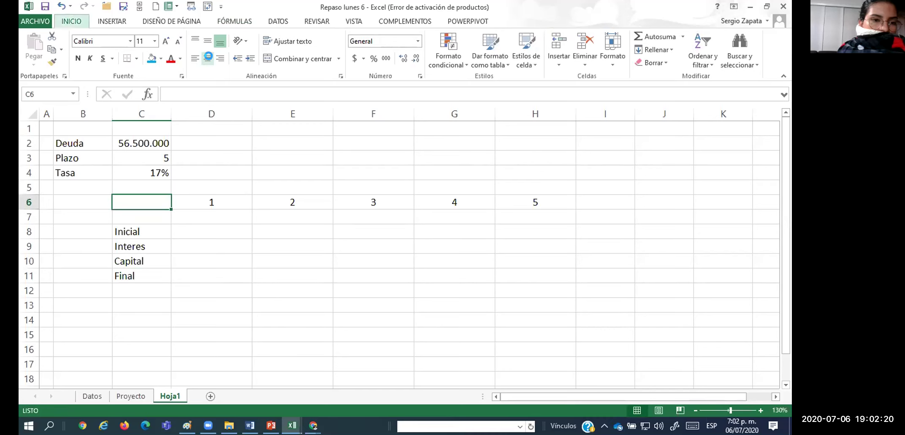
{"action": "key", "text": "ctrl+plus"}
Enter the label "Cuota fija" in B5 and hide the sheet's gridlines
{"action": "key", "text": "Up"}
{"action": "key", "text": "Left"}
{"action": "type", "text": "Cu"}
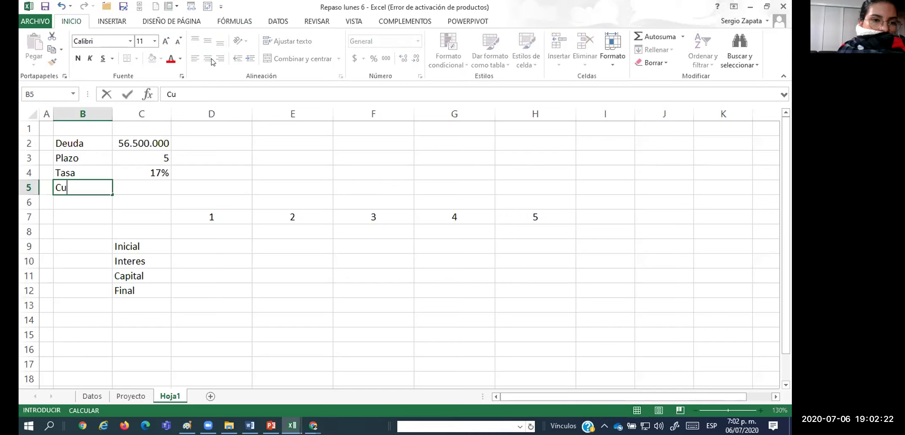
{"action": "type", "text": "ota fija"}
{"action": "key", "text": "Tab"}
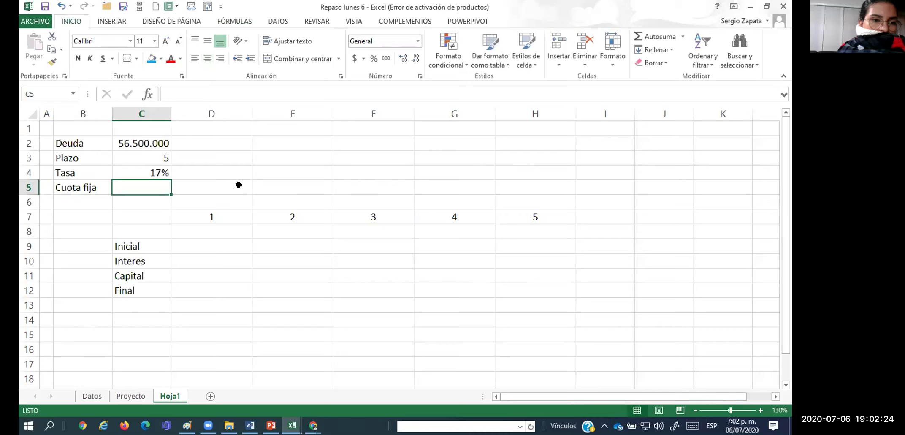
{"action": "left_click", "coordinate": [352, 21]}
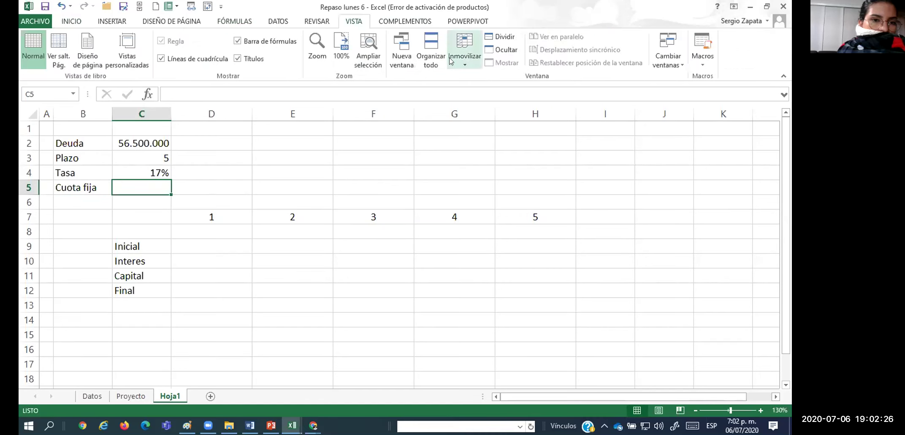
{"action": "left_click", "coordinate": [161, 58]}
Format D9:H13 as Number with 0 decimal places and a thousands separator
{"action": "left_click_drag", "start_coordinate": [188, 248], "coordinate": [522, 302]}
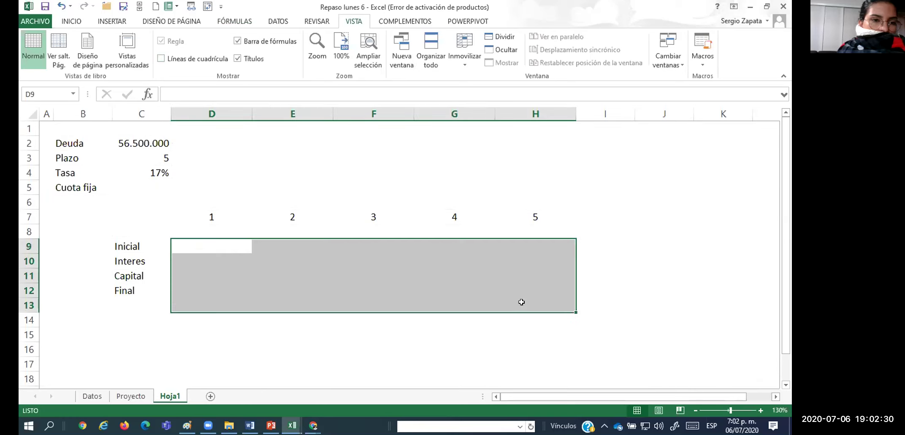
{"action": "key", "text": "ctrl+1"}
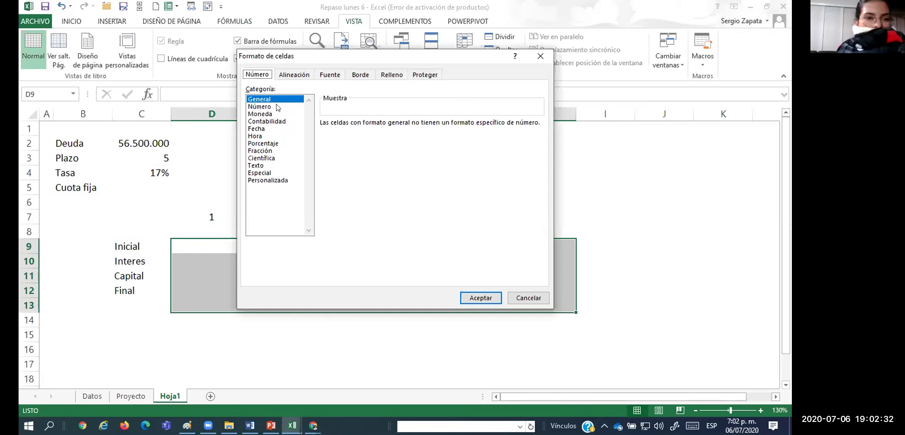
{"action": "left_click", "coordinate": [277, 107]}
{"action": "left_click", "coordinate": [333, 137]}
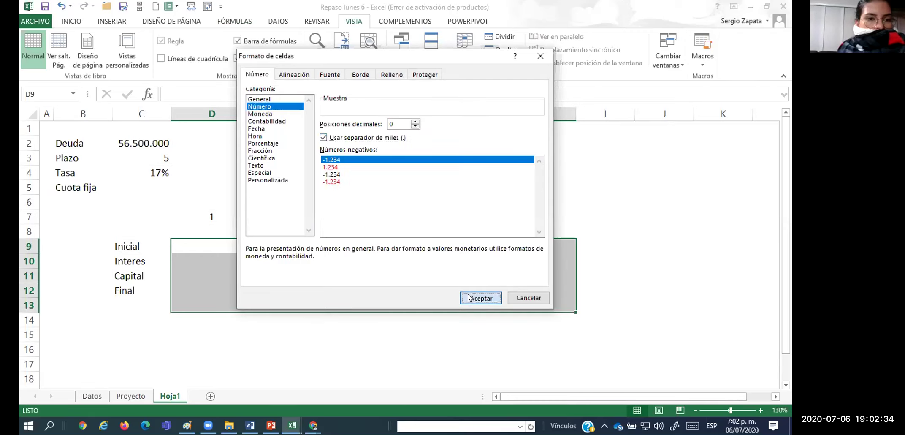
{"action": "left_click", "coordinate": [481, 297]}
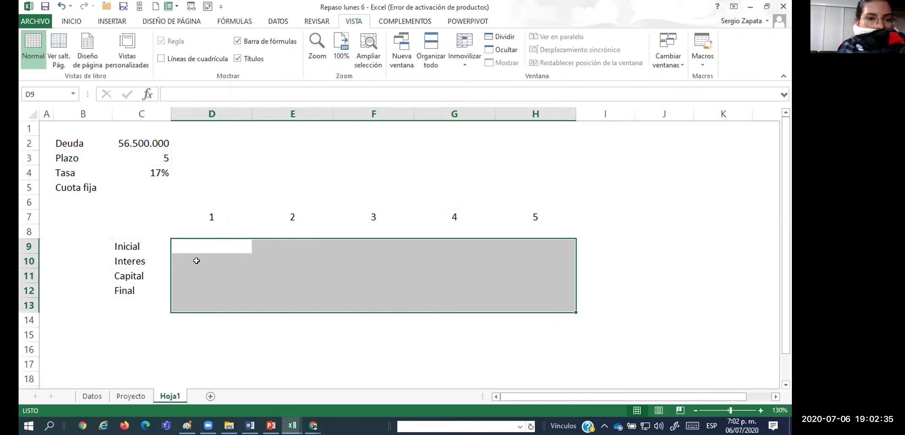
Apply all borders to the cells D9:H13
{"action": "left_click", "coordinate": [70, 19]}
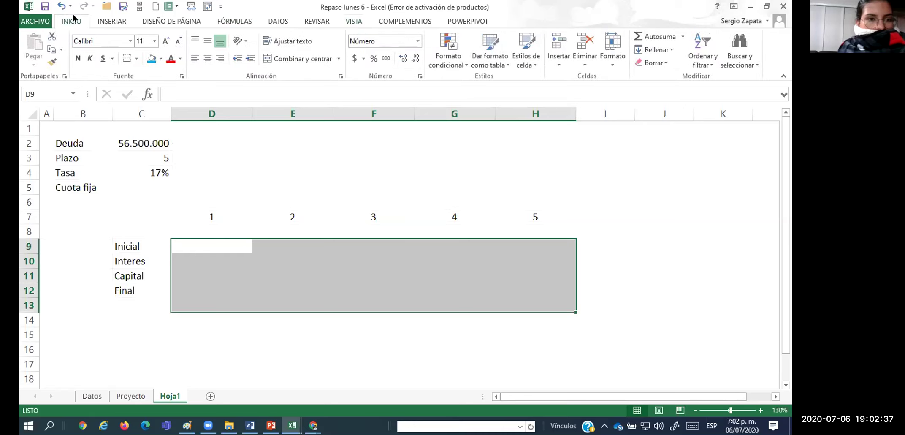
{"action": "left_click", "coordinate": [138, 60]}
{"action": "left_click", "coordinate": [156, 153]}
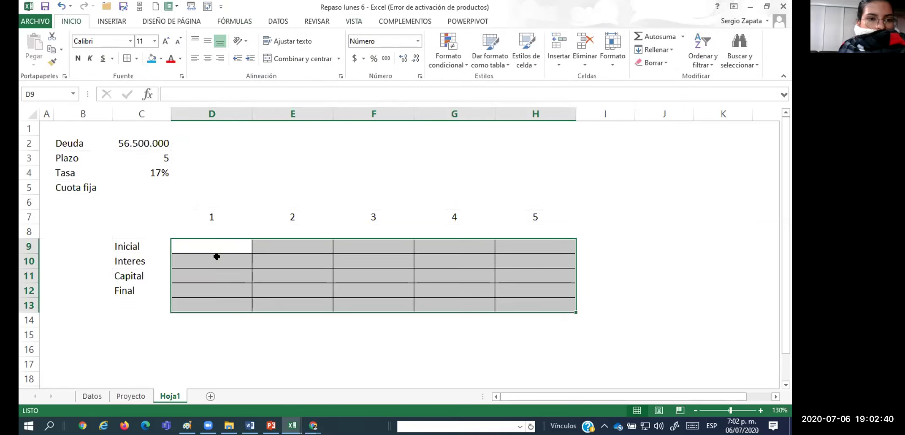
Apply borders and a blue fill to the period numbers in D7:H7 and the row labels in C9:C12
{"action": "left_click_drag", "start_coordinate": [185, 216], "coordinate": [550, 216]}
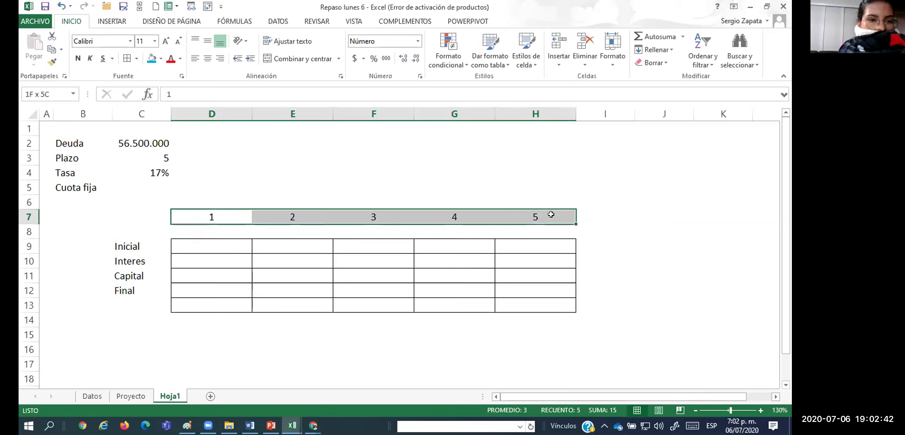
{"action": "left_click", "coordinate": [128, 59]}
{"action": "left_click", "coordinate": [152, 58]}
{"action": "left_click_drag", "start_coordinate": [134, 243], "coordinate": [136, 294]}
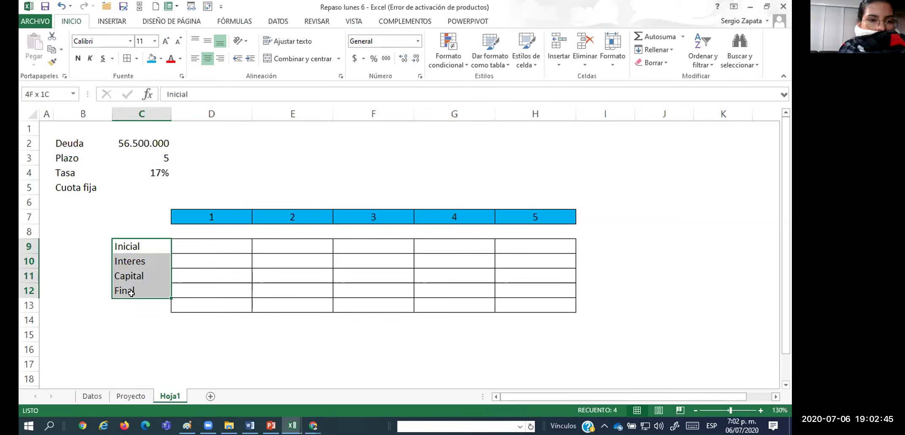
{"action": "left_click", "coordinate": [151, 59]}
Delete the extra bordered row 13 below the "Final" row
{"action": "left_click", "coordinate": [214, 304]}
{"action": "key", "text": "ctrl+minus"}
{"action": "key", "text": "Return"}
Calculate the fixed payment in C5 with the PAGO function, using C4 as rate, C3 as number of periods and -C2 as present value
{"action": "key", "text": "Up"}
{"action": "key", "text": "Up"}
{"action": "key", "text": "Up"}
{"action": "key", "text": "Up"}
{"action": "key", "text": "Up"}
{"action": "key", "text": "Up"}
{"action": "key", "text": "Up"}
{"action": "key", "text": "Up"}
{"action": "key", "text": "Left"}
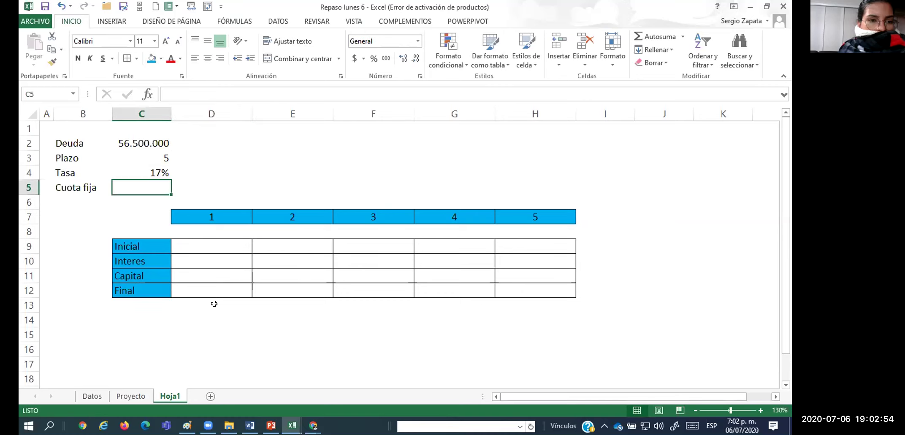
{"action": "type", "text": "=pago("}
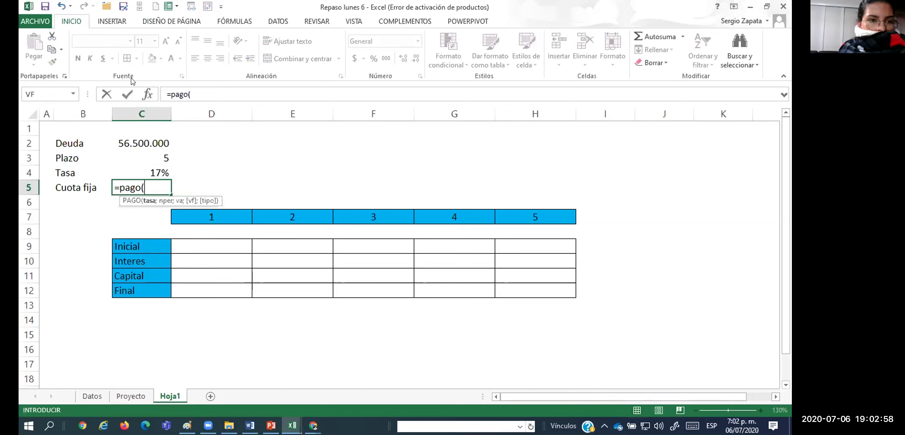
{"action": "left_click", "coordinate": [148, 94]}
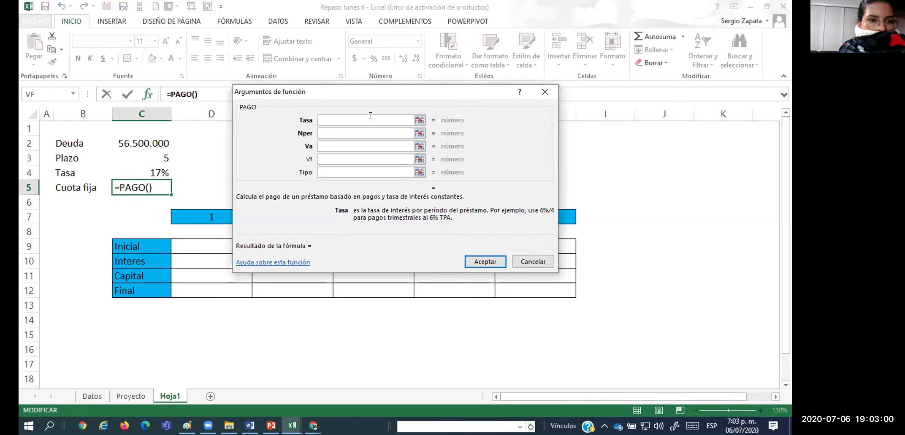
{"action": "left_click_drag", "start_coordinate": [388, 95], "coordinate": [417, 161]}
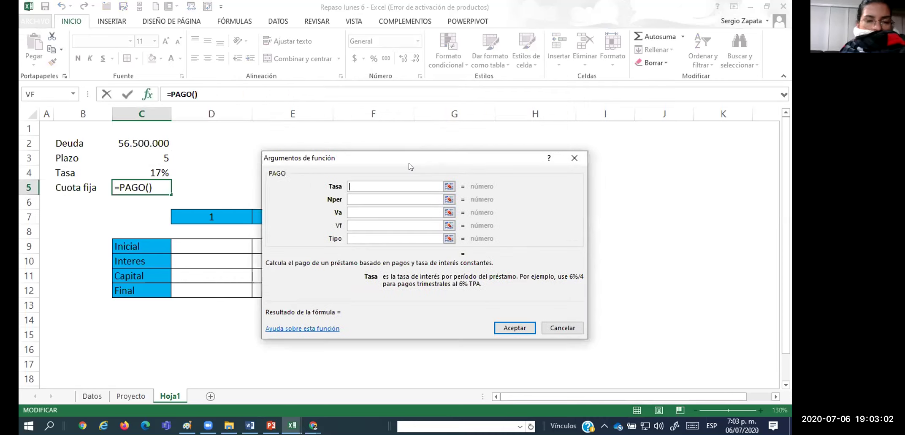
{"action": "left_click", "coordinate": [144, 169]}
{"action": "key", "text": "Tab"}
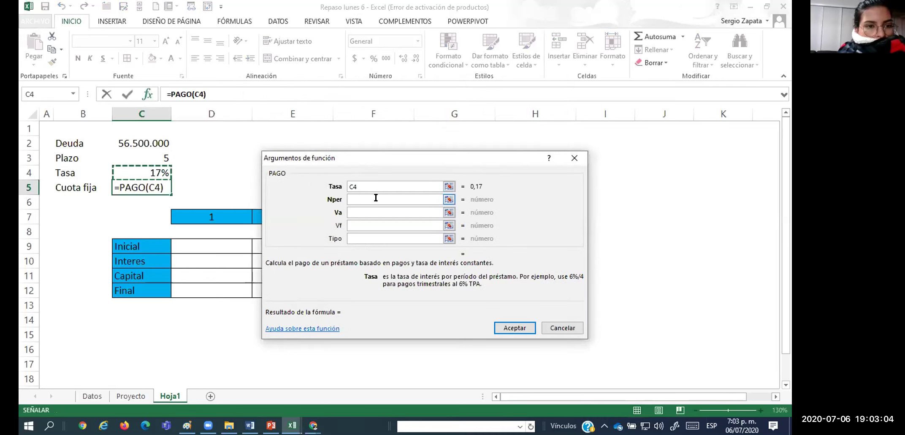
{"action": "left_click", "coordinate": [148, 153]}
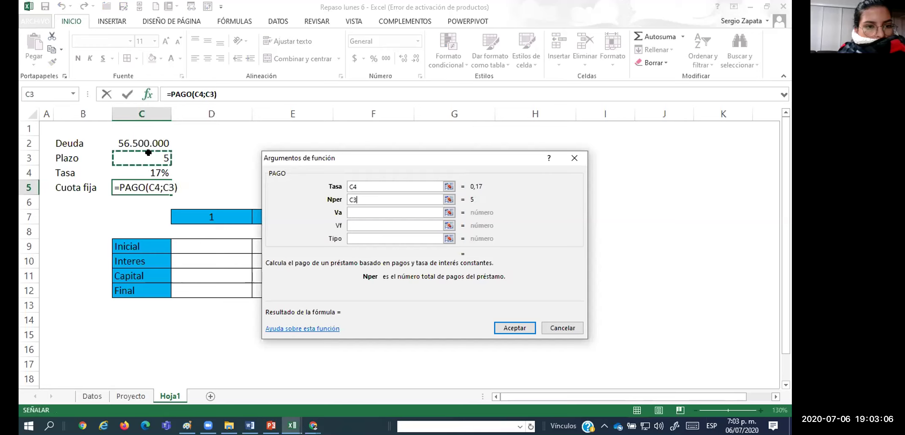
{"action": "left_click", "coordinate": [353, 214]}
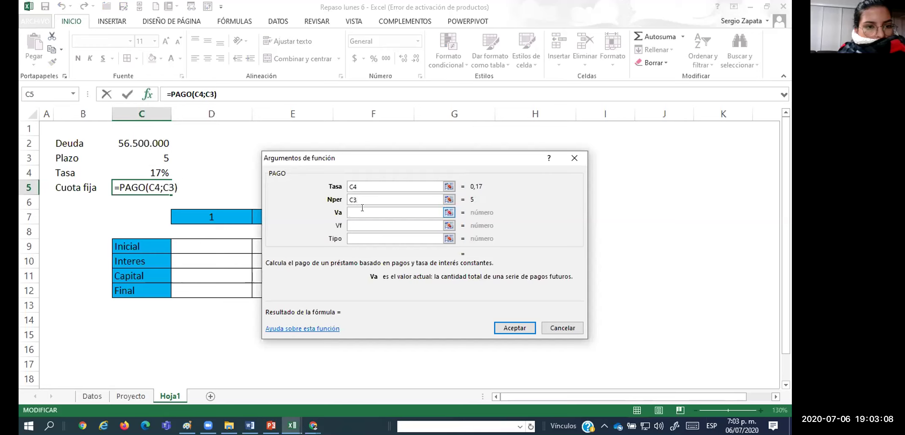
{"action": "left_click", "coordinate": [149, 142]}
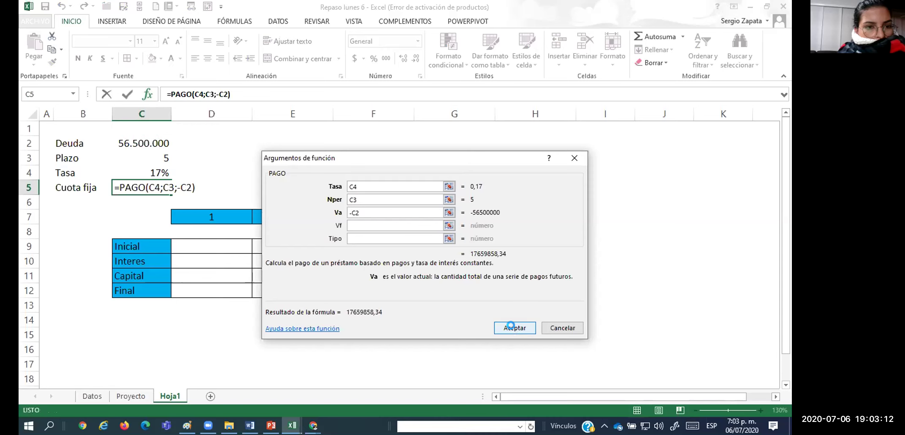
{"action": "left_click", "coordinate": [513, 329]}
Apply the accounting number format to the fixed payment in C5 and the debt in C2
{"action": "left_click", "coordinate": [355, 59]}
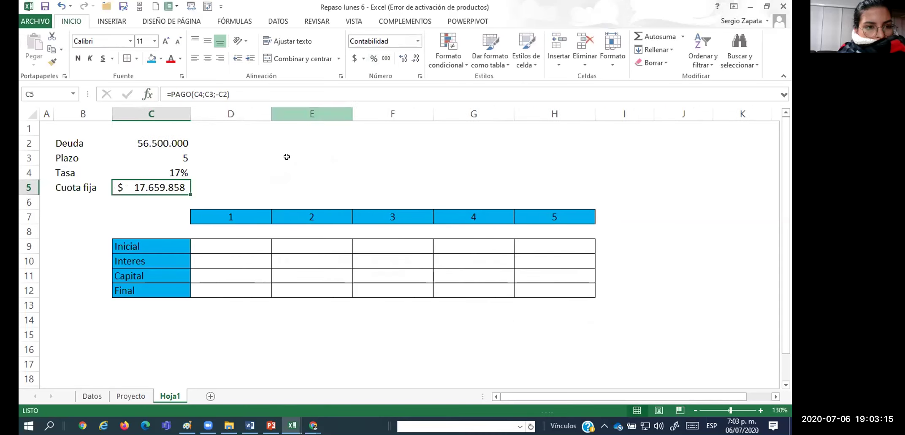
{"action": "left_click", "coordinate": [161, 142]}
{"action": "left_click", "coordinate": [354, 58]}
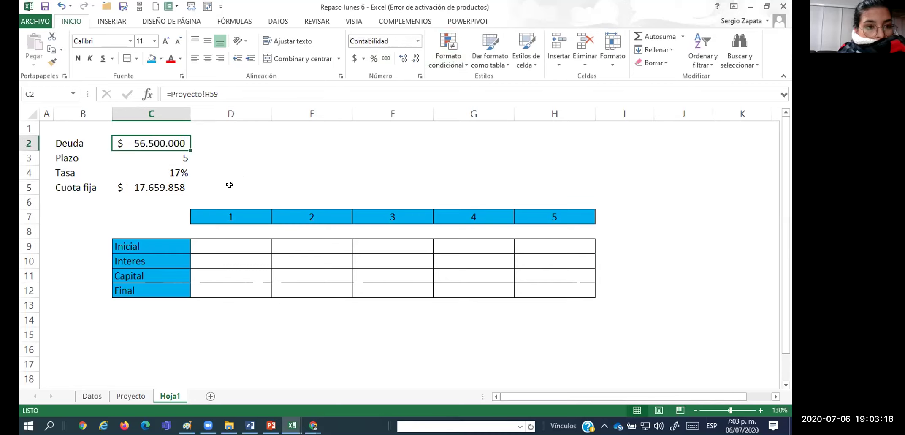
Review the function arguments of the PAGO formula in C5
{"action": "left_click", "coordinate": [162, 186]}
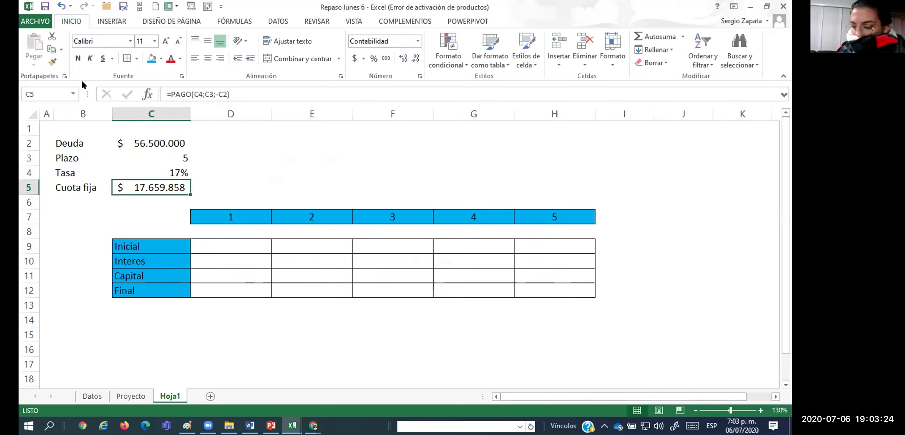
{"action": "left_click", "coordinate": [153, 94]}
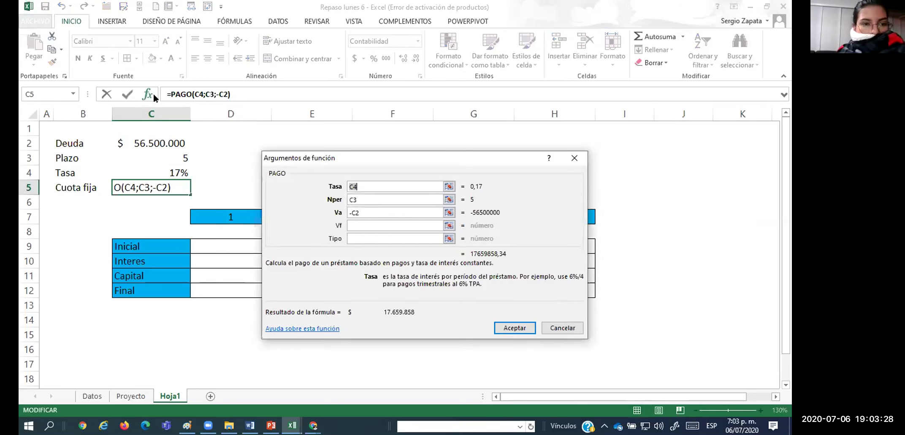
{"action": "key", "text": "Return"}
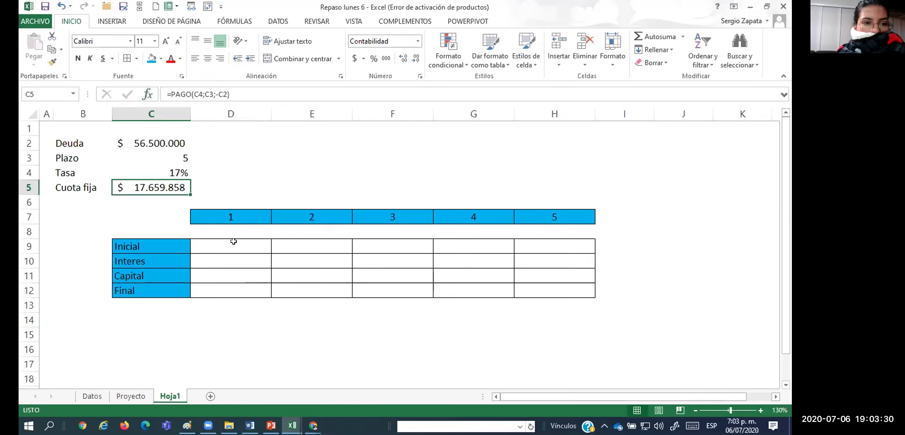
Link the period 1 opening balance in D9 to the debt with the formula =C2
{"action": "left_click", "coordinate": [233, 241]}
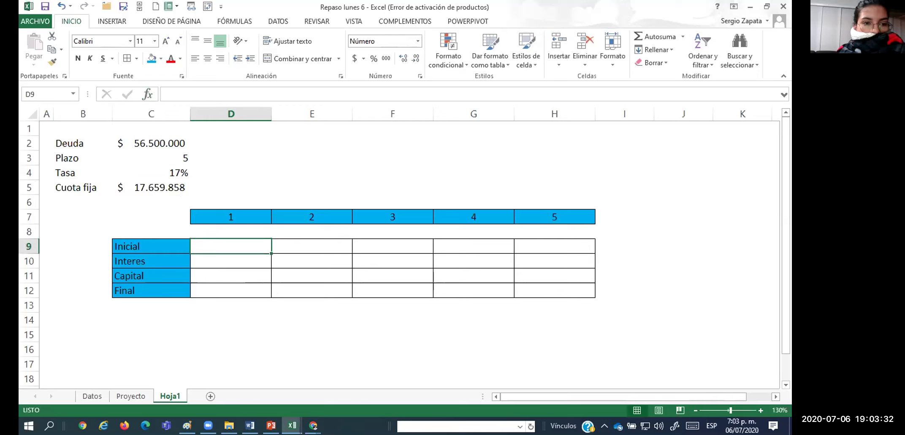
{"action": "type", "text": "="}
{"action": "key", "text": "Up"}
{"action": "key", "text": "Up"}
{"action": "key", "text": "Up"}
{"action": "key", "text": "Up"}
{"action": "key", "text": "Up"}
{"action": "key", "text": "Up"}
{"action": "key", "text": "Up"}
{"action": "key", "text": "Left"}
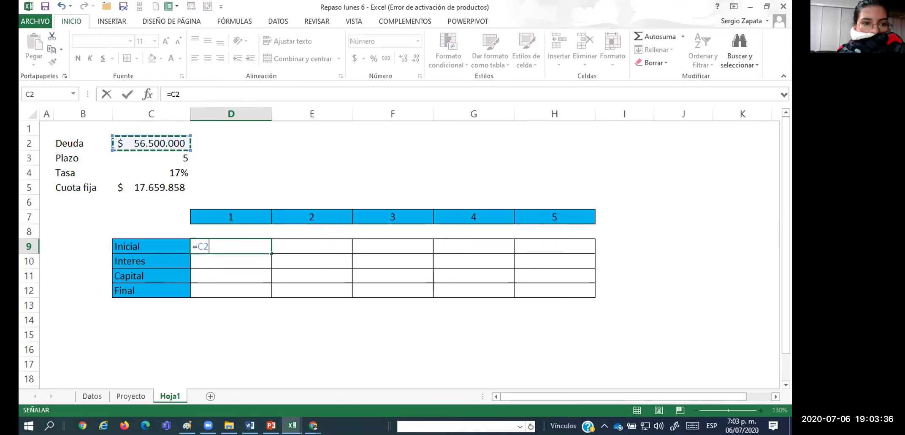
{"action": "key", "text": "Return"}
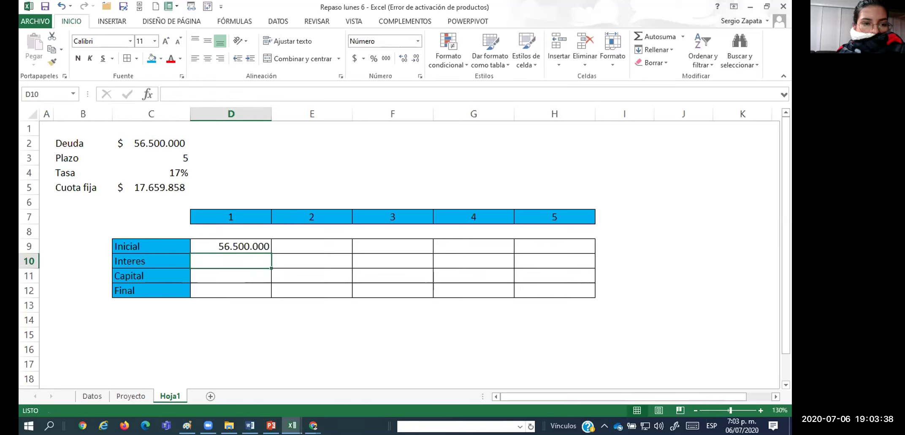
Calculate the period 1 interest in D10 as D9 multiplied by the absolute rate reference $C$4
{"action": "type", "text": "="}
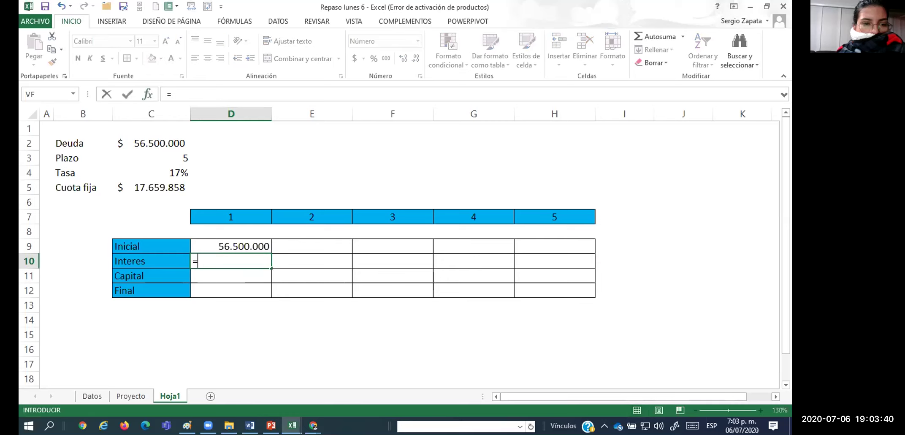
{"action": "left_click", "coordinate": [231, 246]}
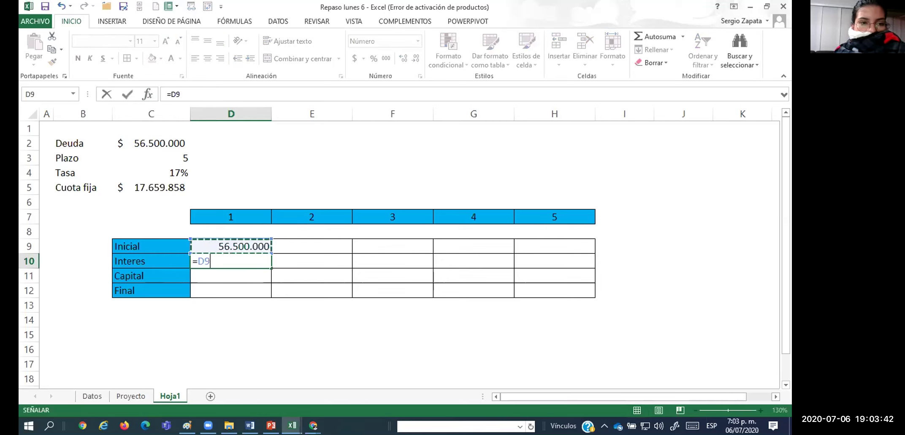
{"action": "type", "text": "*"}
{"action": "key", "text": "Up"}
{"action": "key", "text": "Up"}
{"action": "key", "text": "Up"}
{"action": "key", "text": "Up"}
{"action": "key", "text": "Up"}
{"action": "key", "text": "Up"}
{"action": "key", "text": "Left"}
{"action": "key", "text": "F4"}
{"action": "key", "text": "Return"}
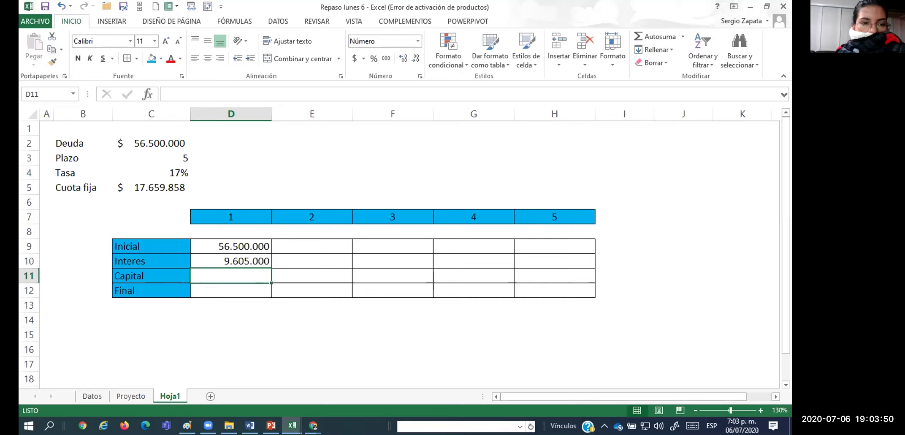
Calculate the period 1 capital payment in D11 with the formula =$C$5-D10
{"action": "type", "text": "="}
{"action": "key", "text": "Up"}
{"action": "key", "text": "Up"}
{"action": "key", "text": "Up"}
{"action": "key", "text": "Up"}
{"action": "key", "text": "Up"}
{"action": "key", "text": "Up"}
{"action": "key", "text": "Left"}
{"action": "key", "text": "F4"}
{"action": "type", "text": "-"}
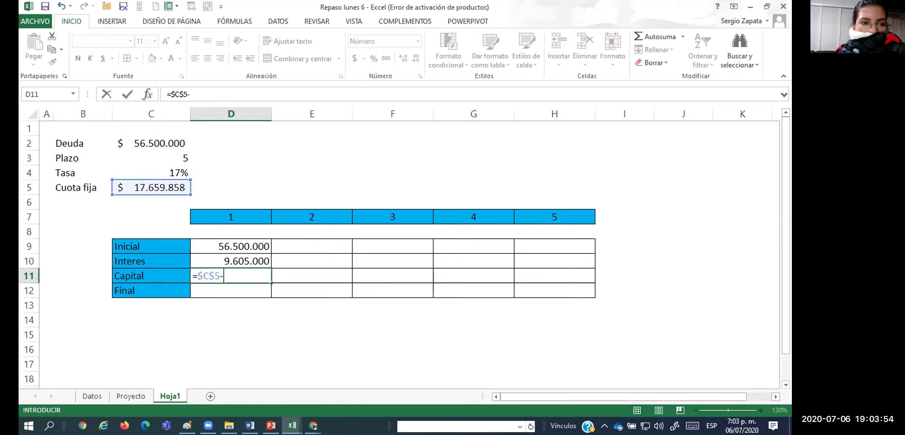
{"action": "key", "text": "Up"}
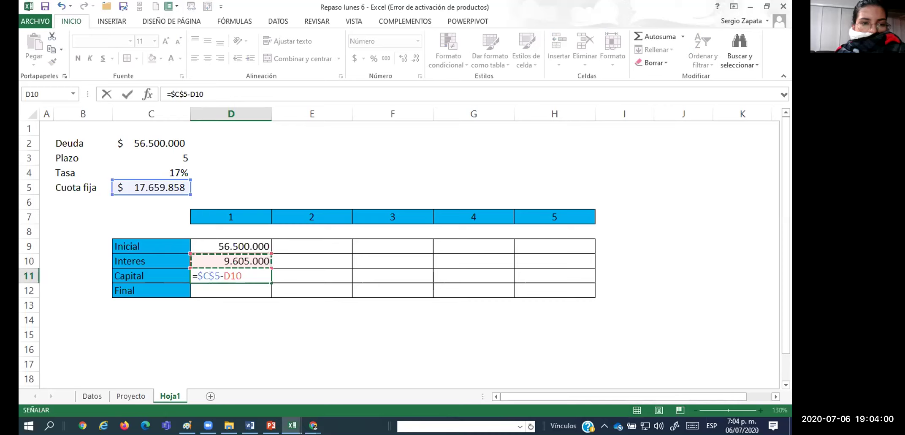
{"action": "key", "text": "Return"}
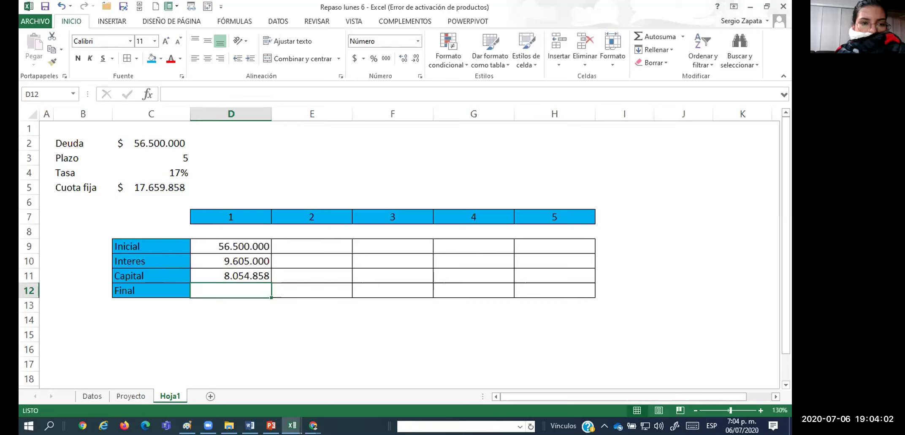
Calculate the period 1 final balance in D12 with the formula =D9-D11
{"action": "type", "text": "="}
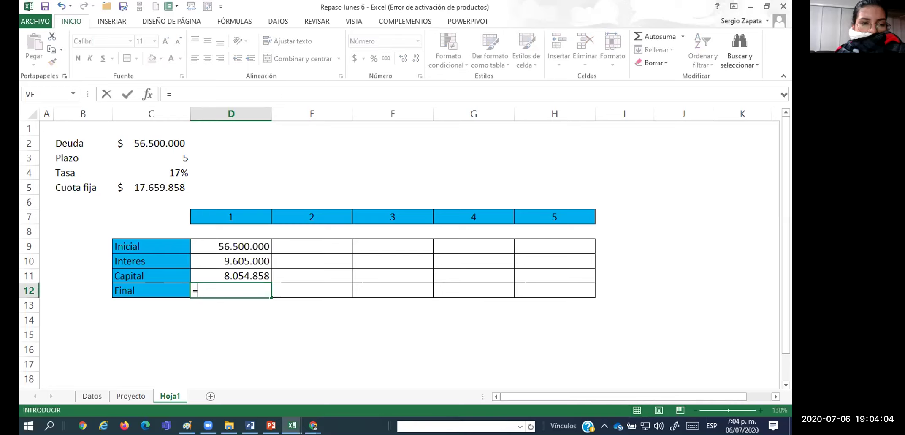
{"action": "key", "text": "Up"}
{"action": "key", "text": "Up"}
{"action": "key", "text": "Up"}
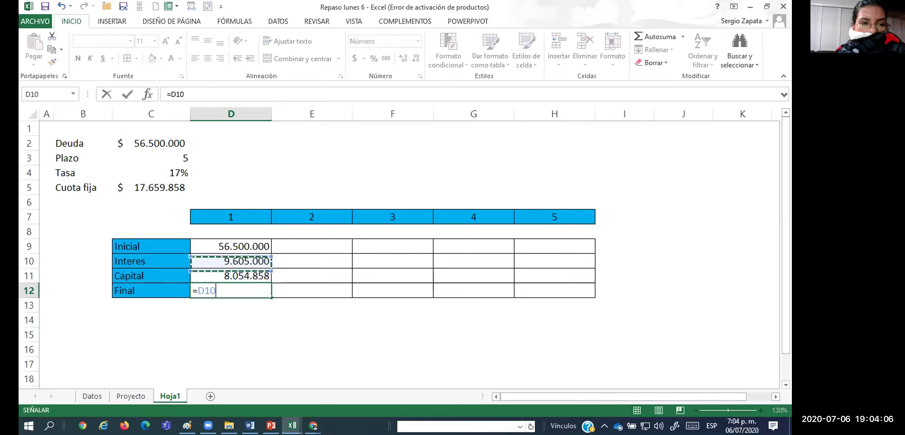
{"action": "type", "text": "-"}
{"action": "key", "text": "Up"}
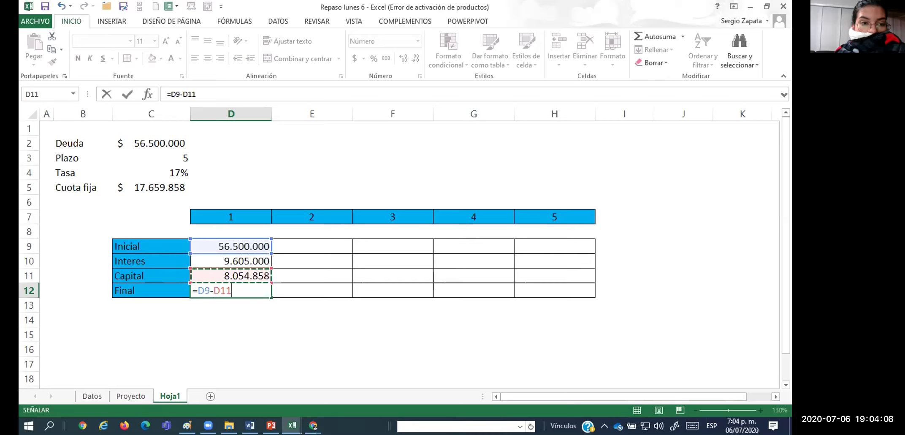
{"action": "key", "text": "Return"}
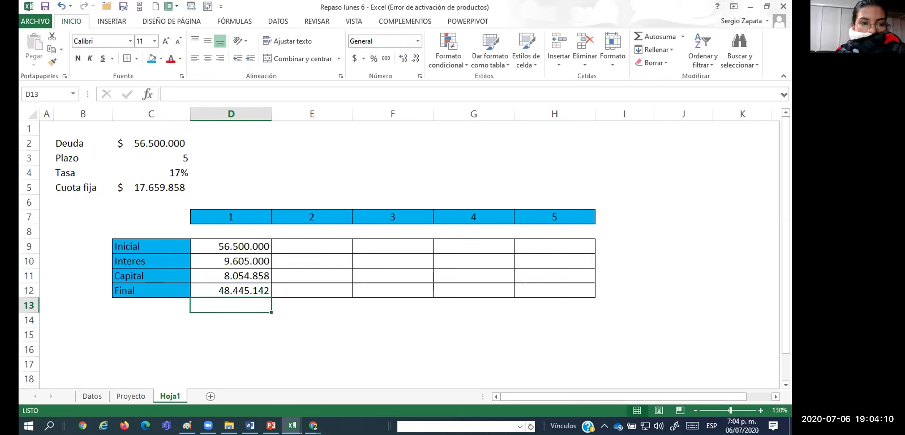
Link the period 2 opening balance in E9 to the previous final balance with the formula =D12
{"action": "key", "text": "Up"}
{"action": "key", "text": "Up"}
{"action": "key", "text": "Up"}
{"action": "key", "text": "Up"}
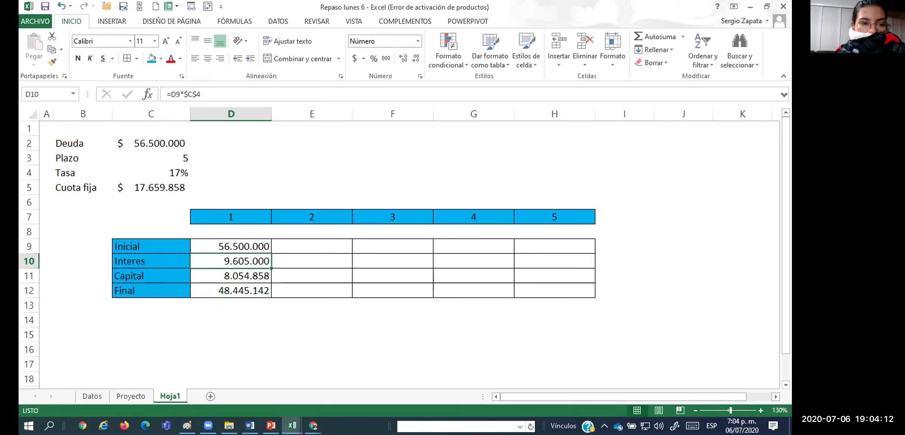
{"action": "key", "text": "Right"}
{"action": "type", "text": "="}
{"action": "key", "text": "Left"}
{"action": "key", "text": "Down"}
{"action": "key", "text": "Down"}
{"action": "key", "text": "Down"}
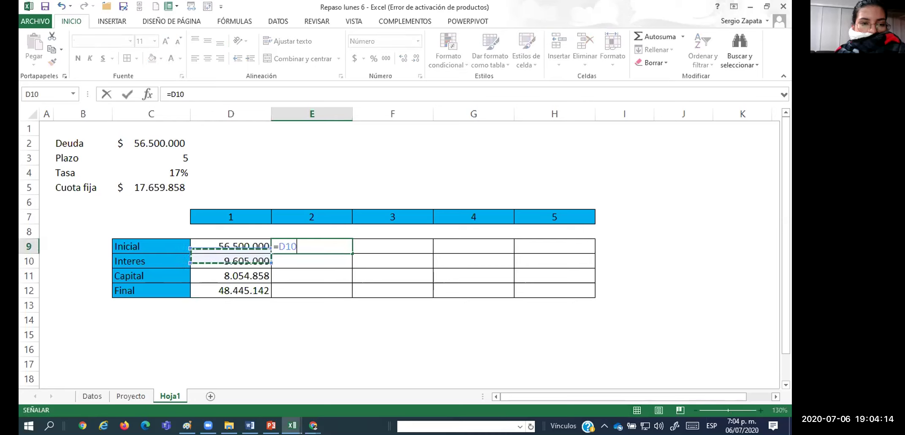
{"action": "key", "text": "Return"}
Copy the interest, capital and final balance formulas from D10:D12 into period 2, starting at E10
{"action": "key", "text": "Left"}
{"action": "key", "text": "shift+Down"}
{"action": "key", "text": "shift+Down"}
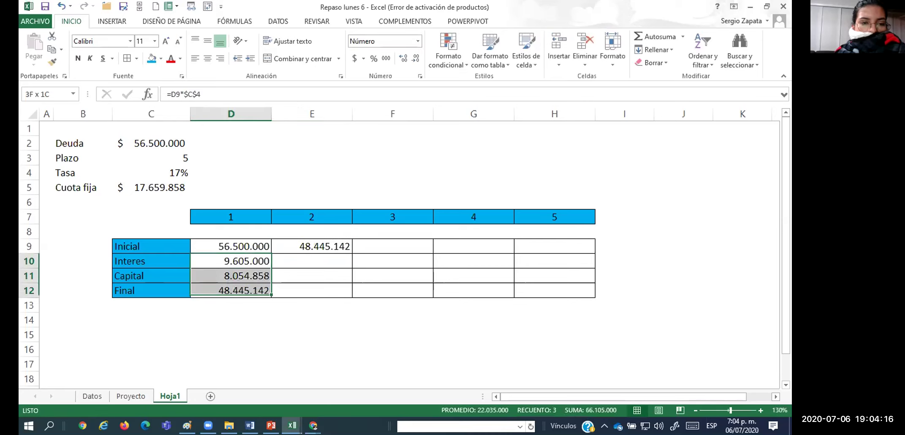
{"action": "key", "text": "ctrl+c"}
{"action": "key", "text": "Right"}
{"action": "key", "text": "ctrl+v"}
Copy the complete period 2 formulas in E9:E12 across to periods 3, 4 and 5 in columns F to H
{"action": "key", "text": "Up"}
{"action": "key", "text": "shift+Down"}
{"action": "key", "text": "shift+Down"}
{"action": "key", "text": "shift+Down"}
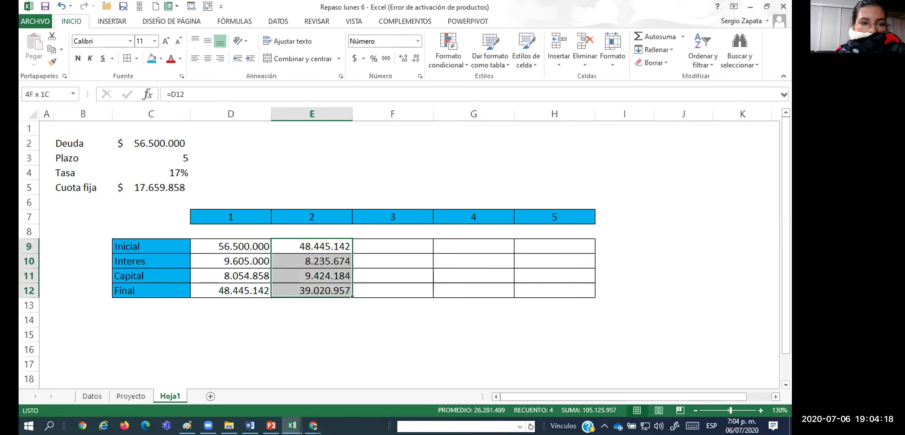
{"action": "key", "text": "ctrl+c"}
{"action": "key", "text": "Right"}
{"action": "key", "text": "ctrl+v"}
{"action": "key", "text": "Right"}
{"action": "key", "text": "ctrl+v"}
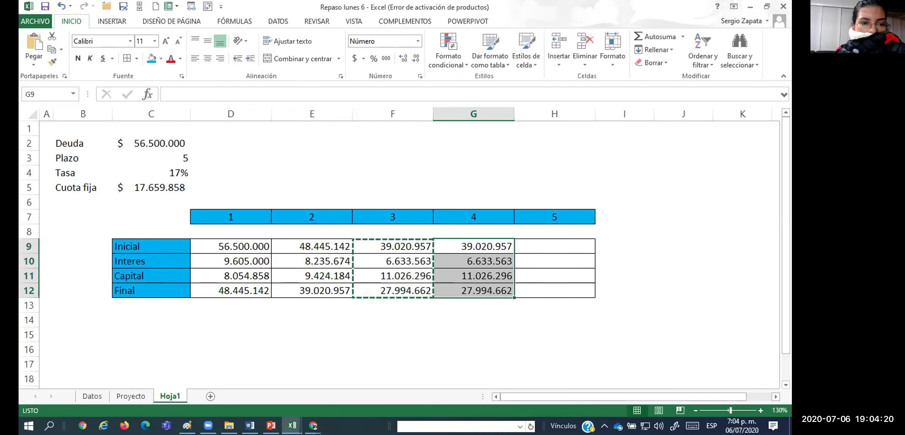
{"action": "key", "text": "Right"}
{"action": "key", "text": "ctrl+v"}
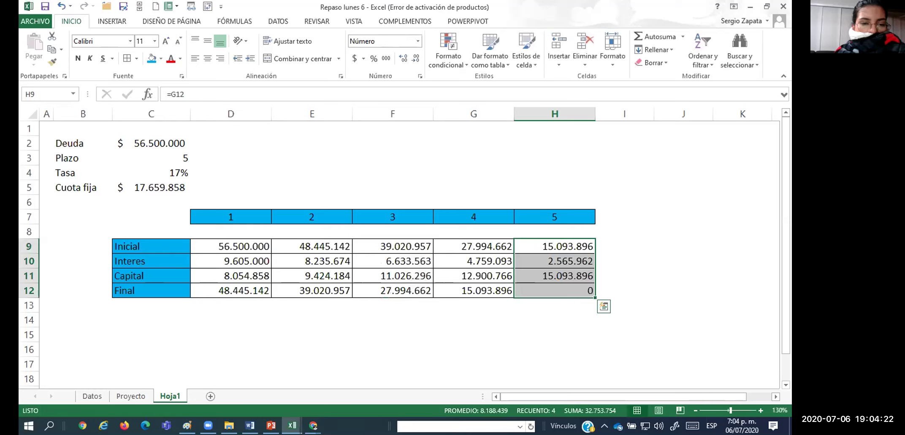
Check the opening balance formulas along row 9 of the amortization table
{"action": "key", "text": "Left"}
{"action": "key", "text": "Left"}
{"action": "key", "text": "Left"}
{"action": "key", "text": "Left"}
{"action": "key", "text": "Left"}
{"action": "key", "text": "Left"}
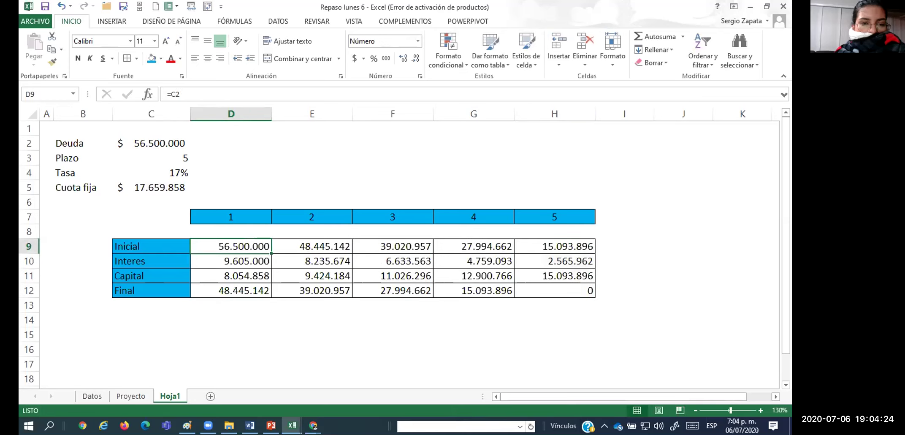
{"action": "key", "text": "Right"}
{"action": "key", "text": "Right"}
{"action": "key", "text": "Right"}
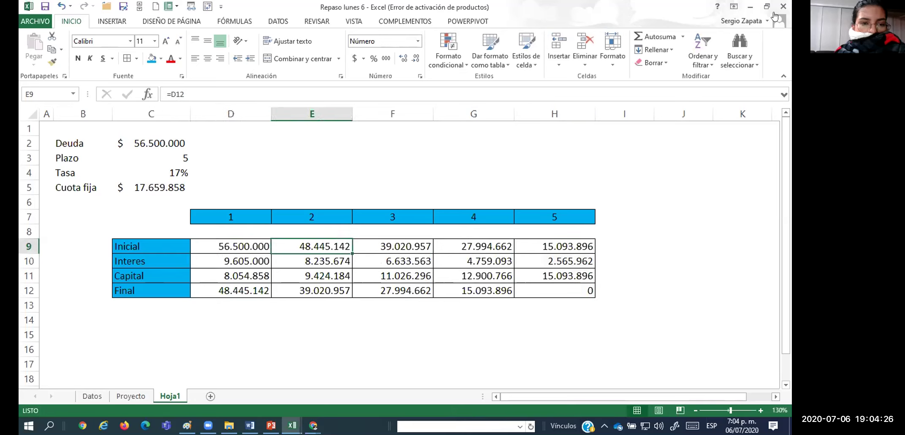
Add borders to the loan data in B2:C5 and fill the Cuota fija row, B5:C5, with blue
{"action": "left_click_drag", "start_coordinate": [80, 140], "coordinate": [182, 188]}
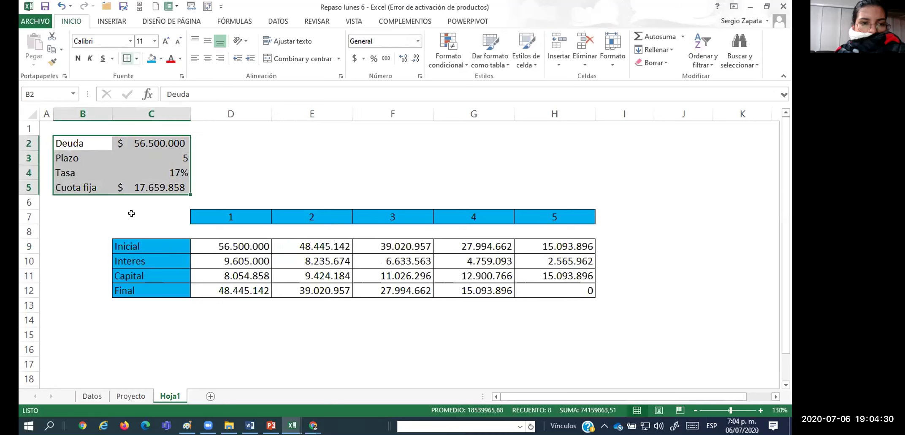
{"action": "left_click_drag", "start_coordinate": [88, 189], "coordinate": [185, 191]}
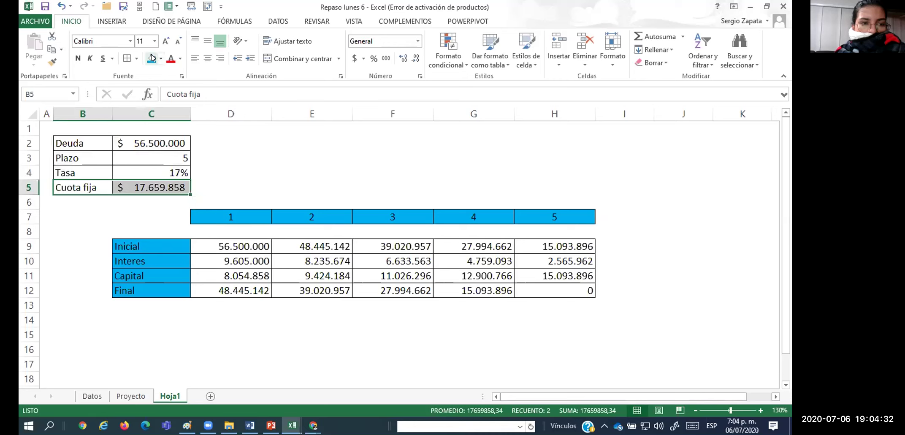
{"action": "left_click", "coordinate": [151, 58]}
Widen column B slightly and return to the Proyecto sheet
{"action": "left_click_drag", "start_coordinate": [109, 114], "coordinate": [124, 114]}
{"action": "left_click", "coordinate": [87, 314]}
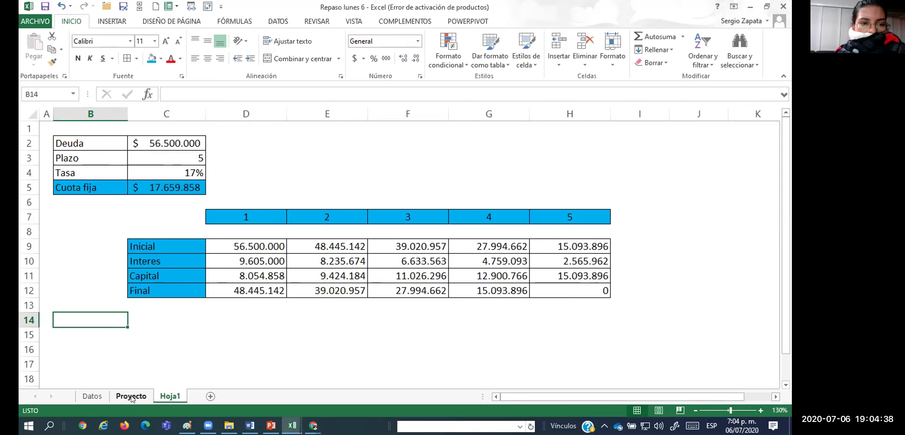
{"action": "left_click", "coordinate": [259, 269]}
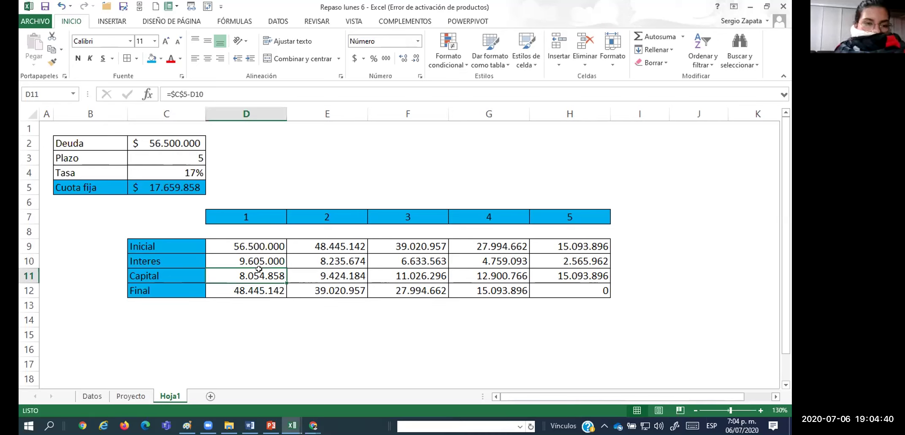
{"action": "left_click", "coordinate": [127, 397]}
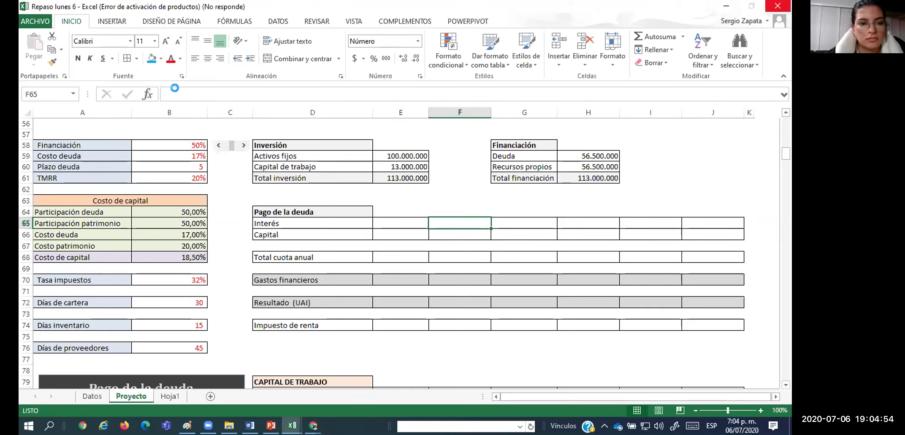
{"action": "left_click", "coordinate": [173, 7]}
{"action": "left_click_drag", "start_coordinate": [274, 84], "coordinate": [273, 153]}
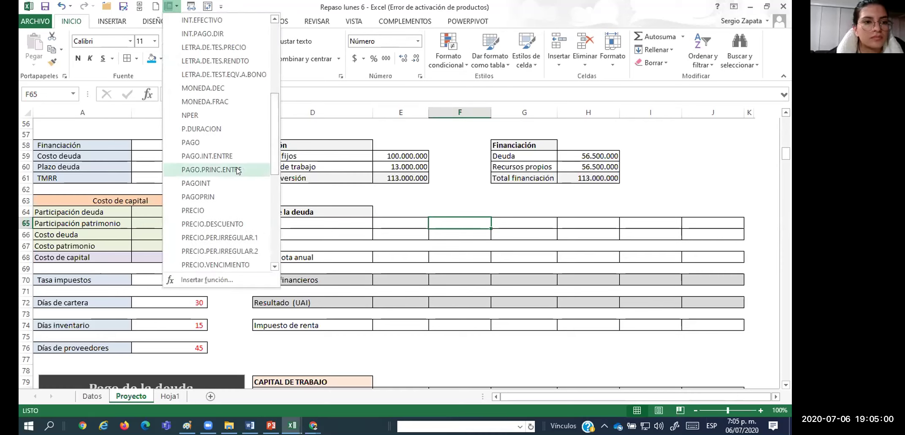
{"action": "left_click", "coordinate": [219, 182]}
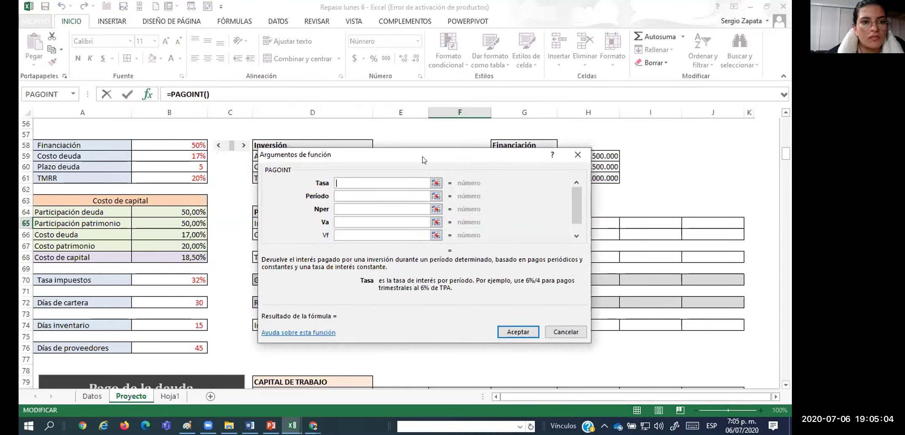
{"action": "left_click_drag", "start_coordinate": [423, 160], "coordinate": [457, 249]}
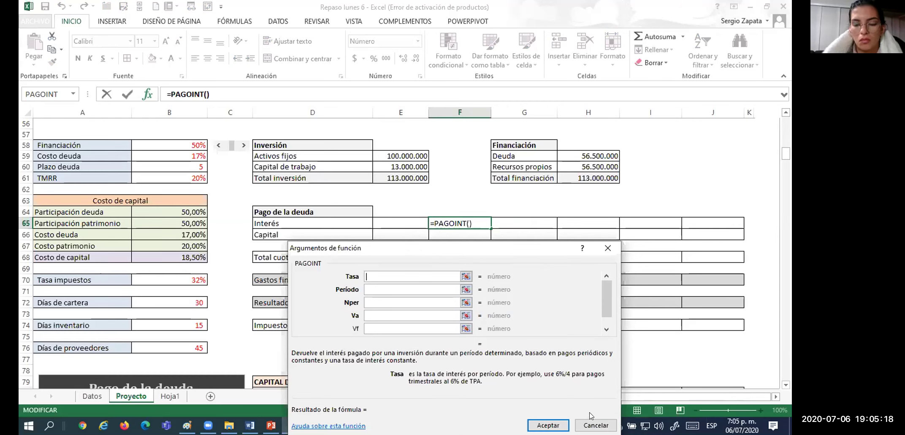
{"action": "left_click", "coordinate": [595, 425]}
Start a PAGOINT formula in F65 for the year 1 interest and set its Tasa argument to the absolute reference $B$59
{"action": "left_click", "coordinate": [200, 95]}
{"action": "type", "text": "="}
{"action": "type", "text": "pagoin"}
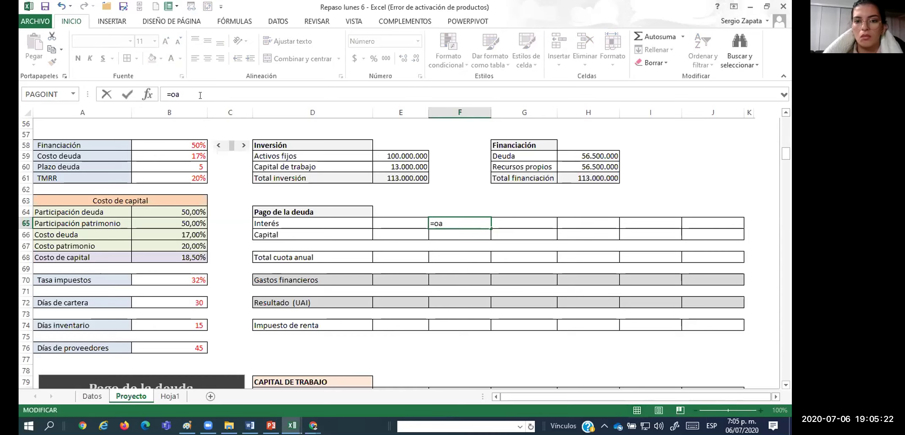
{"action": "type", "text": "t("}
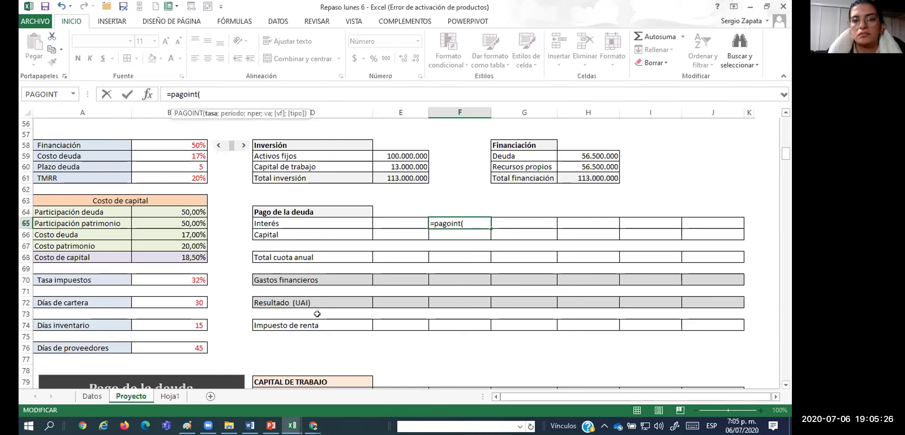
{"action": "left_click", "coordinate": [148, 94]}
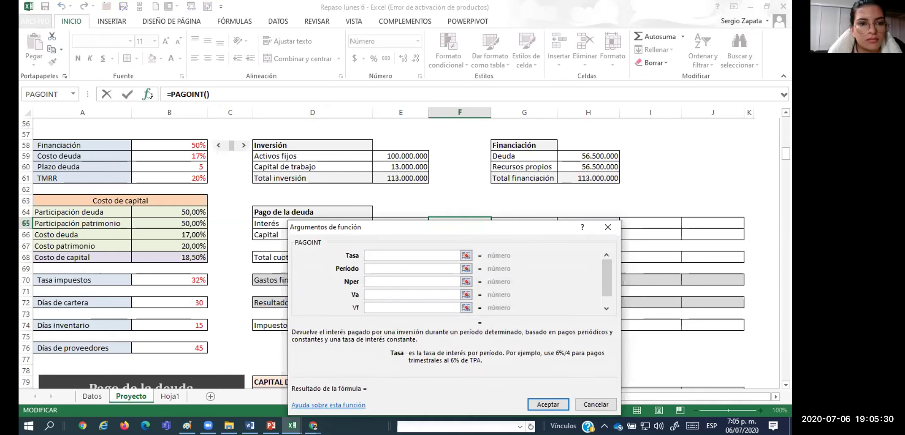
{"action": "left_click_drag", "start_coordinate": [450, 232], "coordinate": [457, 257]}
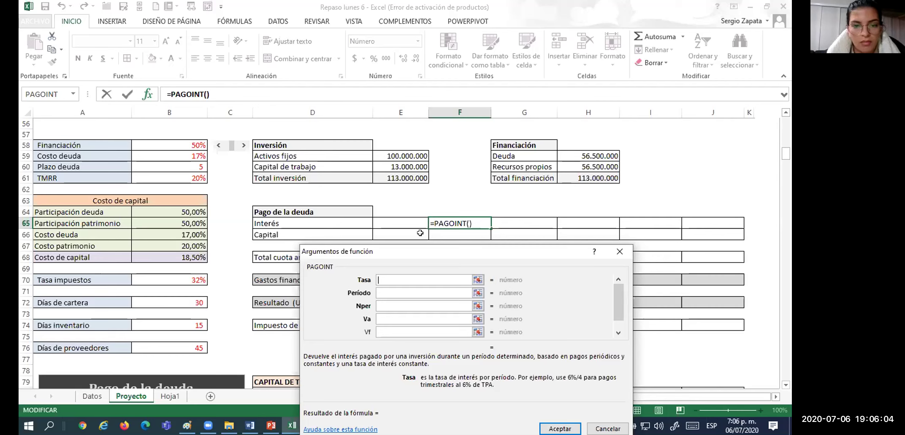
{"action": "left_click", "coordinate": [188, 151]}
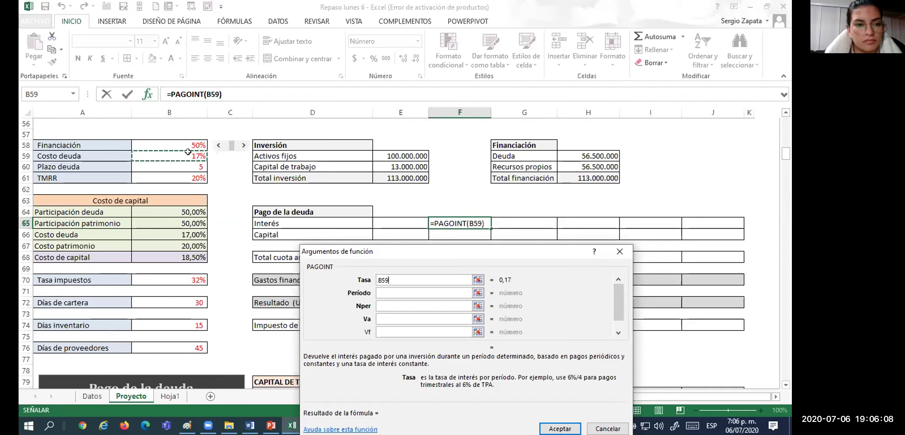
{"action": "key", "text": "F4"}
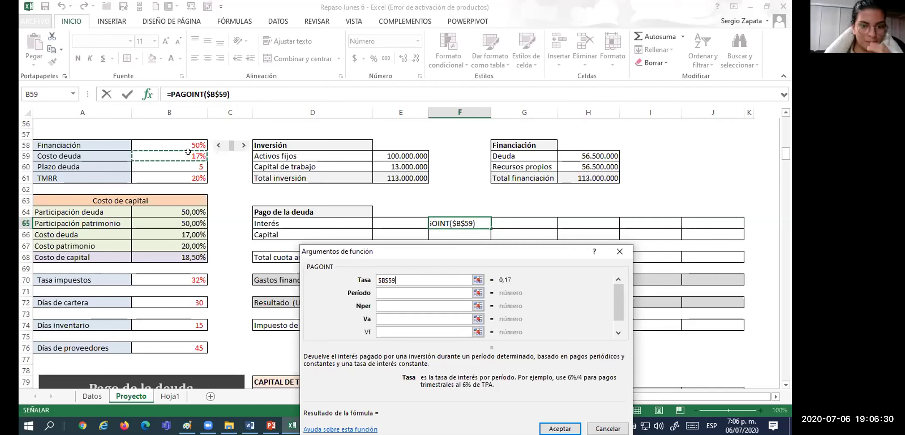
Set the Período argument to F7, the Año 1 heading of the data projections
{"action": "left_click", "coordinate": [408, 294]}
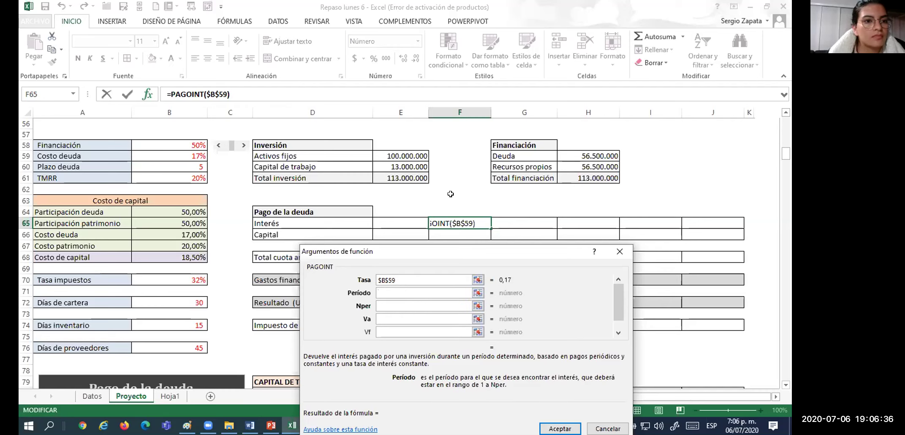
{"action": "scroll", "coordinate": [451, 195], "scroll_direction": "up", "scroll_amount": 5}
{"action": "scroll", "coordinate": [450, 195], "scroll_direction": "up", "scroll_amount": 13}
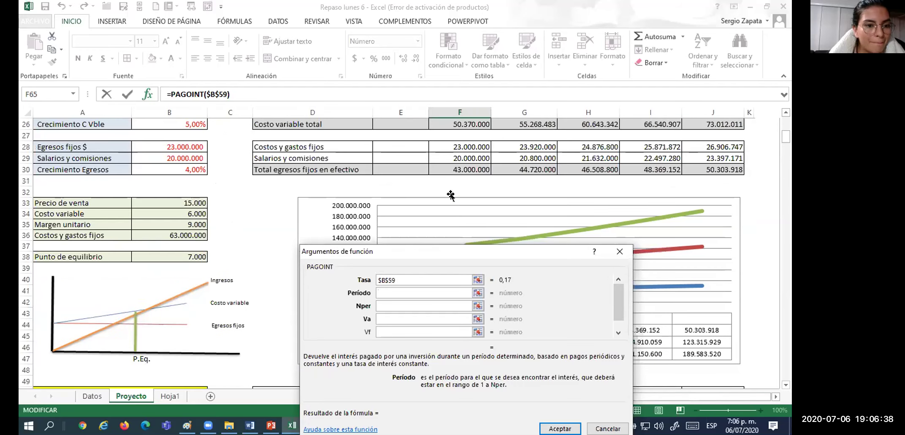
{"action": "left_click", "coordinate": [453, 190]}
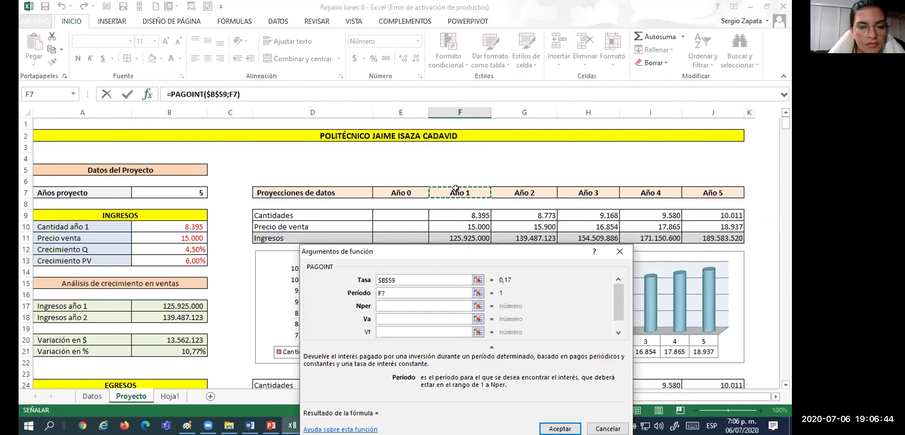
Set the Nper argument to the debt term with the absolute reference $B$60
{"action": "scroll", "coordinate": [456, 188], "scroll_direction": "down", "scroll_amount": 7}
{"action": "scroll", "coordinate": [455, 193], "scroll_direction": "down", "scroll_amount": 13}
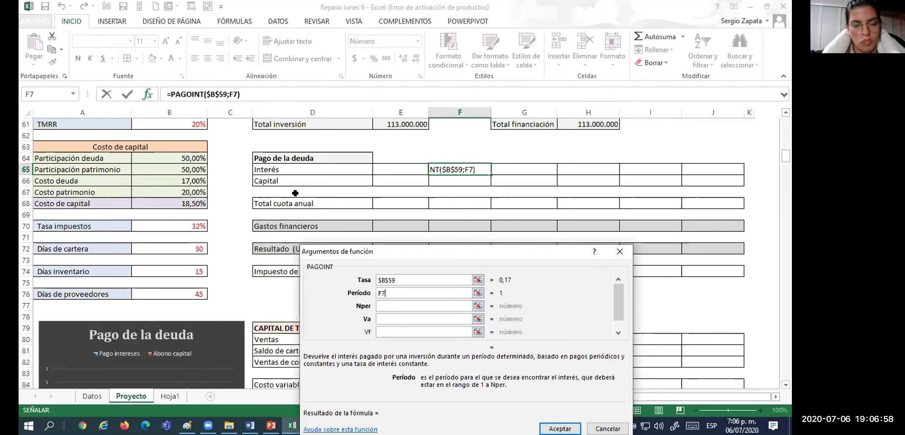
{"action": "scroll", "coordinate": [296, 190], "scroll_direction": "up", "scroll_amount": 1}
{"action": "left_click", "coordinate": [390, 300]}
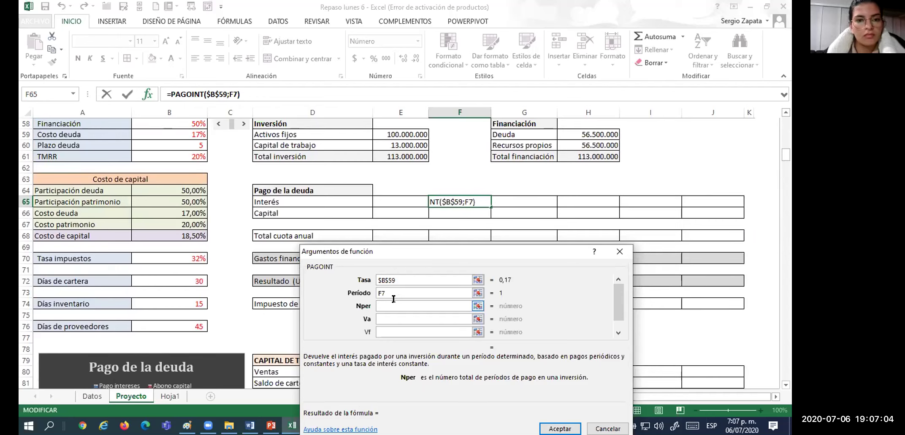
{"action": "left_click", "coordinate": [187, 143]}
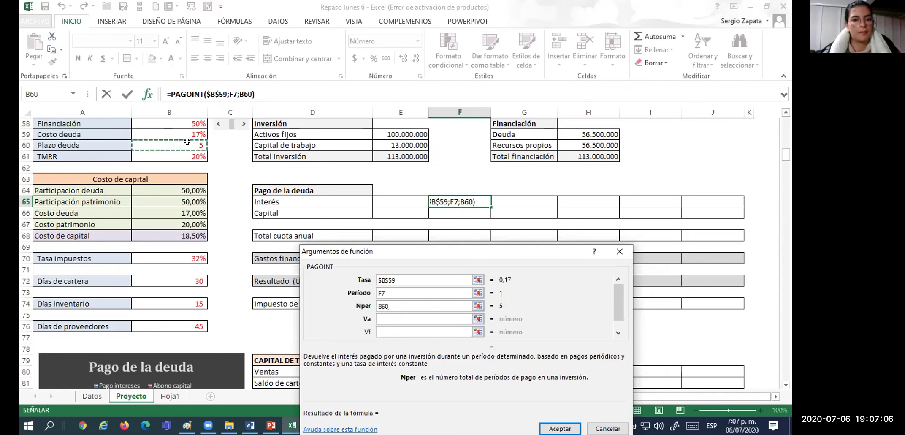
{"action": "key", "text": "F4"}
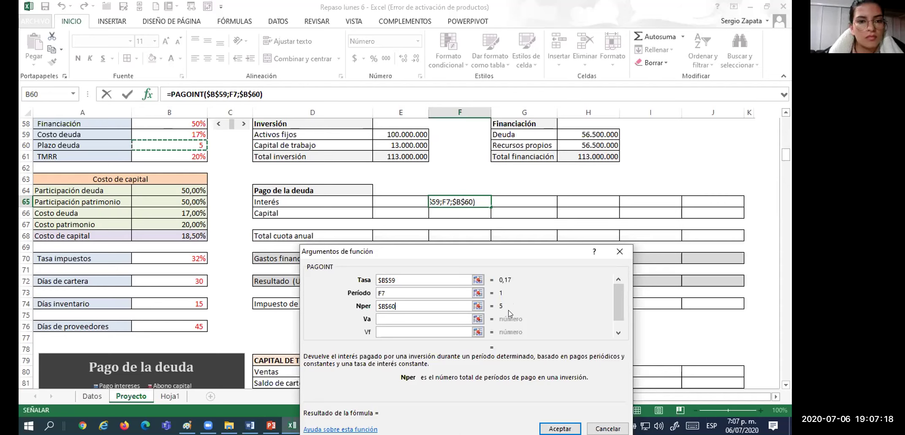
Complete the PAGOINT formula in F65 with the Va argument -$H$59 and fill it across to J65 for the remaining years
{"action": "left_click", "coordinate": [396, 318]}
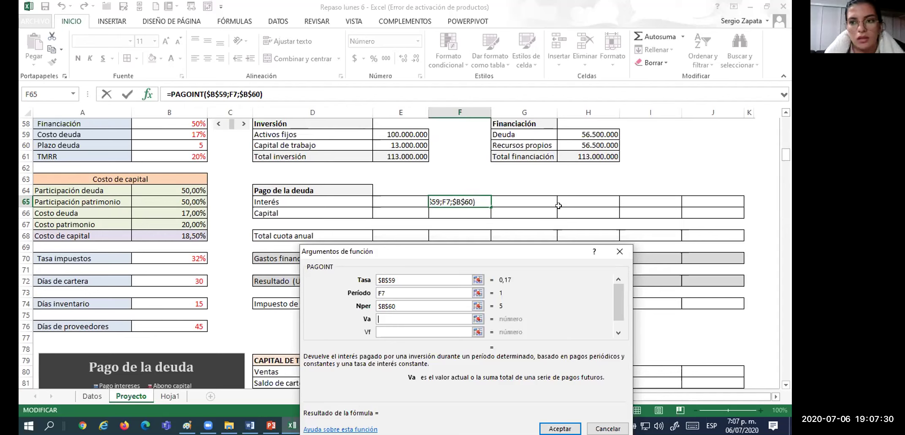
{"action": "type", "text": "-"}
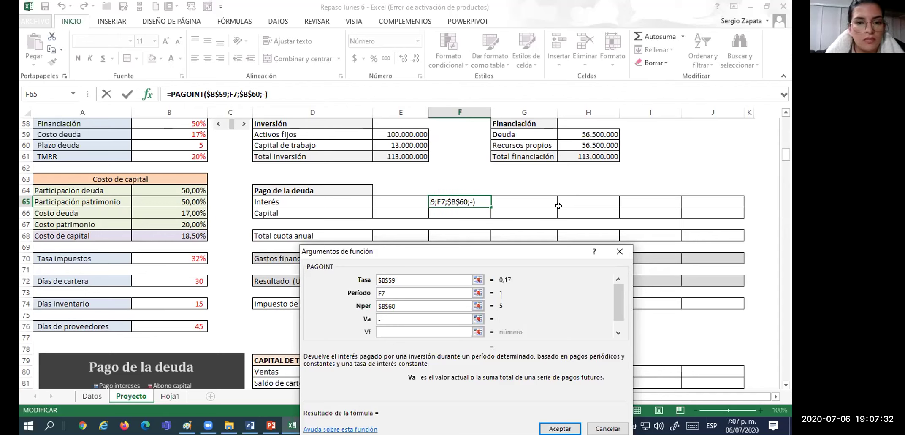
{"action": "left_click", "coordinate": [605, 132]}
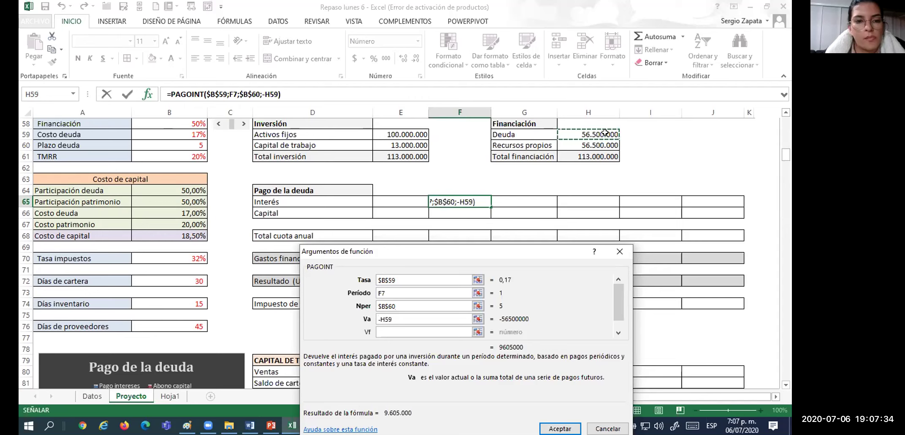
{"action": "key", "text": "F4"}
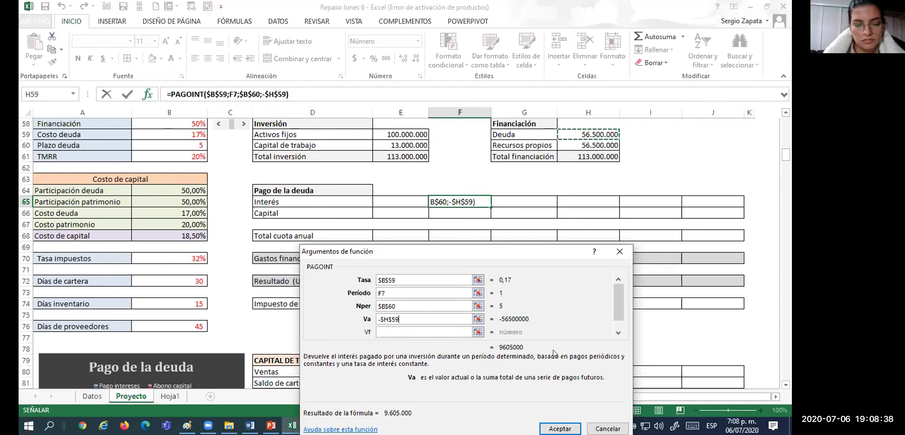
{"action": "key", "text": "Return"}
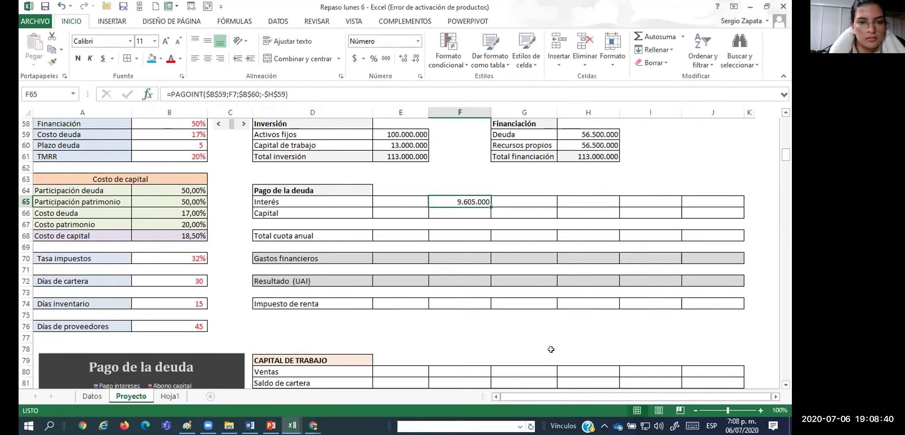
{"action": "left_click_drag", "start_coordinate": [490, 206], "coordinate": [711, 204]}
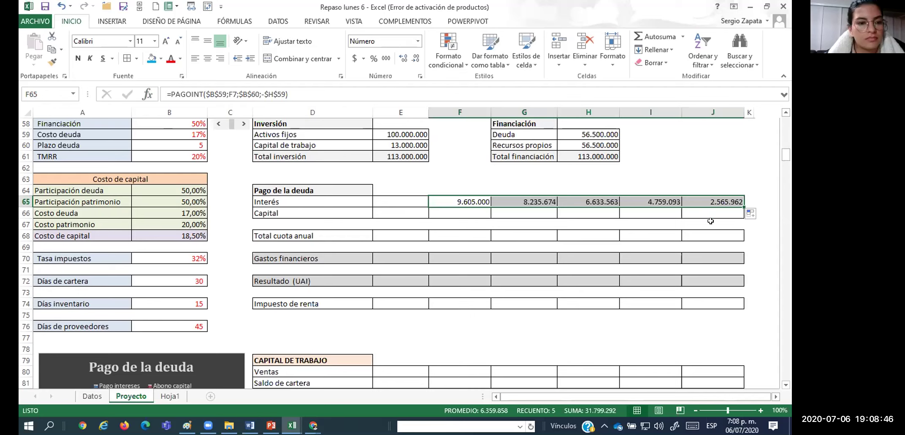
{"action": "left_click", "coordinate": [710, 222]}
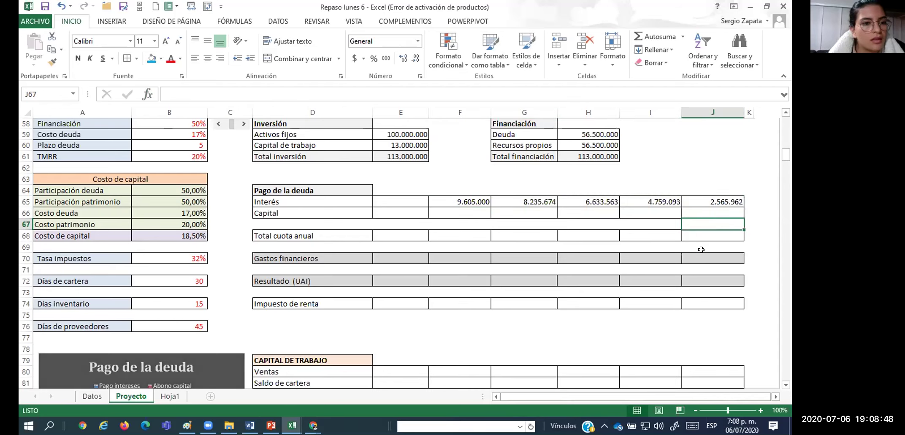
Highlight the Interes values in D10:H10 of sheet Hoja1 with yellow fill and return to the Proyecto sheet
{"action": "key", "text": "ctrl+Page_Down"}
{"action": "left_click_drag", "start_coordinate": [270, 259], "coordinate": [565, 256]}
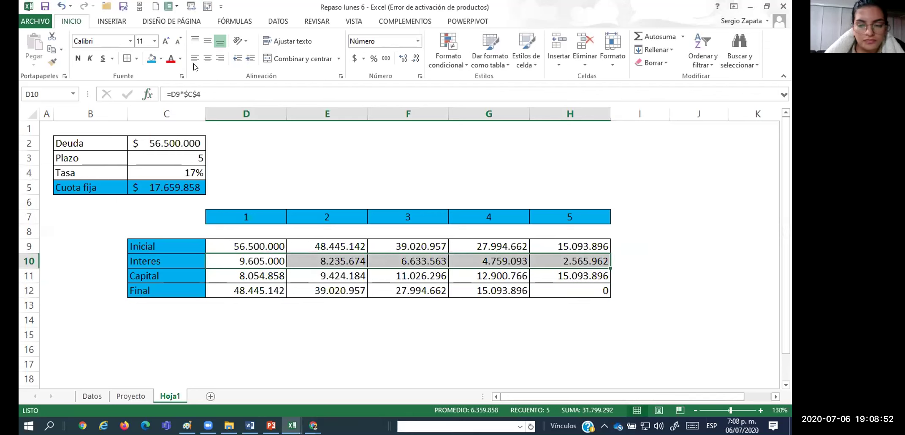
{"action": "left_click", "coordinate": [160, 59]}
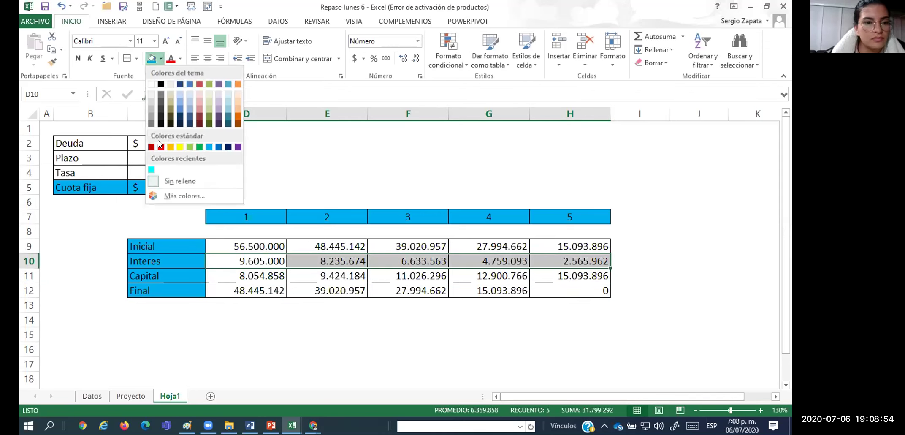
{"action": "left_click", "coordinate": [180, 146]}
{"action": "left_click", "coordinate": [112, 221]}
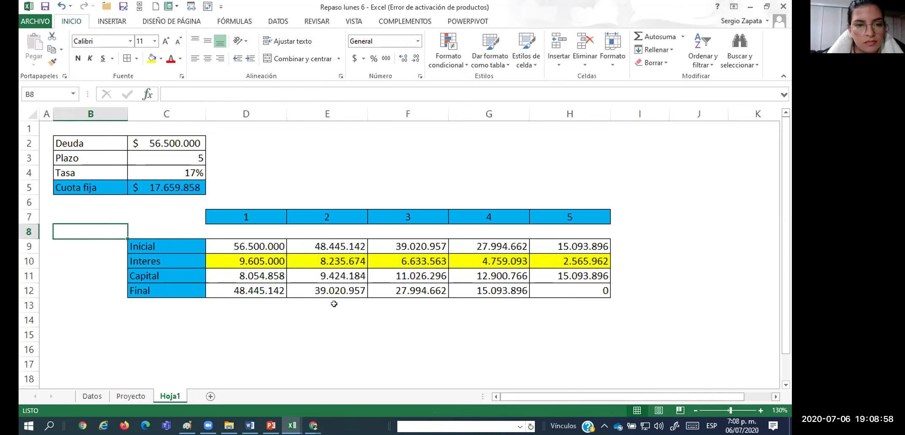
{"action": "left_click", "coordinate": [267, 258]}
{"action": "left_click", "coordinate": [131, 396]}
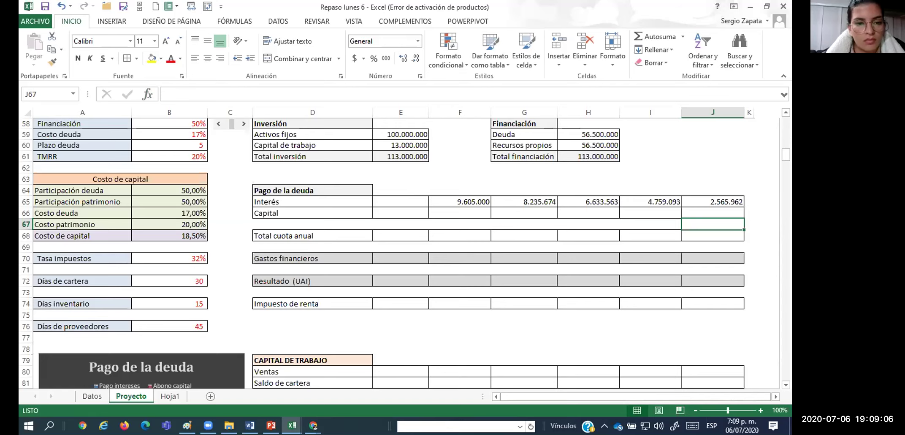
{"action": "key", "text": "super+d"}
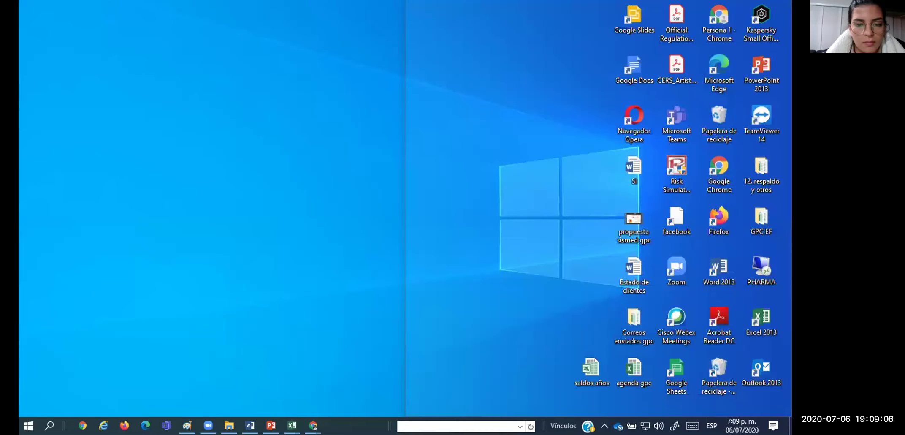
{"action": "key", "text": "super+d"}
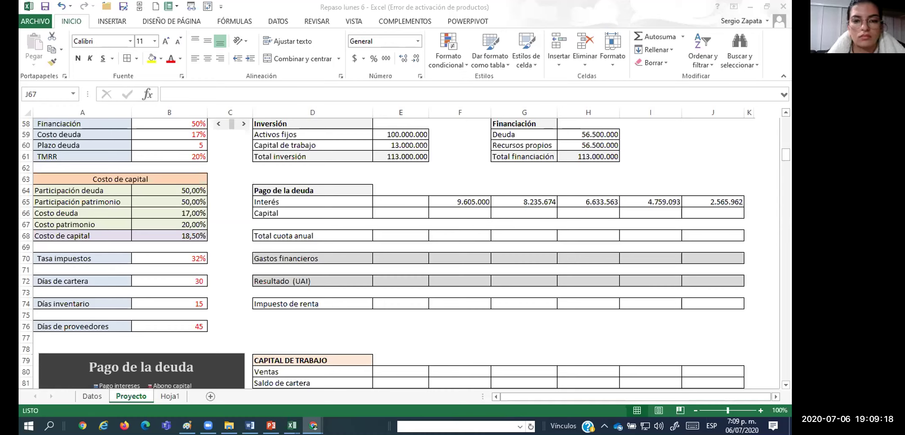
{"action": "key", "text": "alt+Tab"}
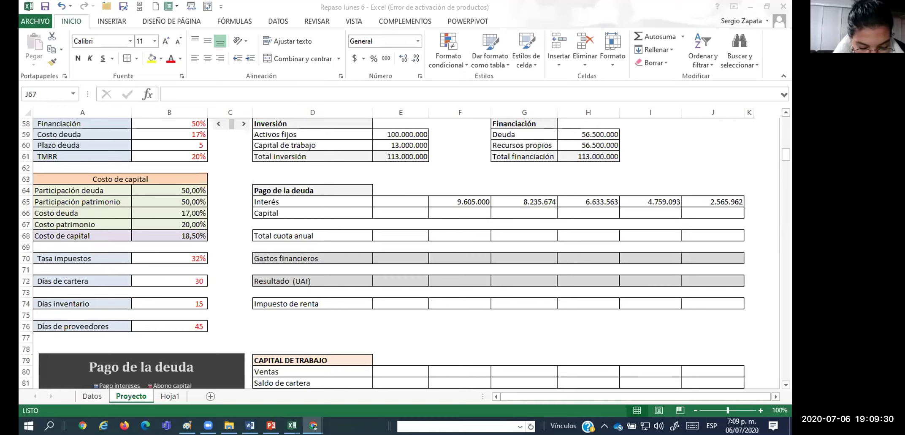
{"action": "key", "text": "alt+Tab"}
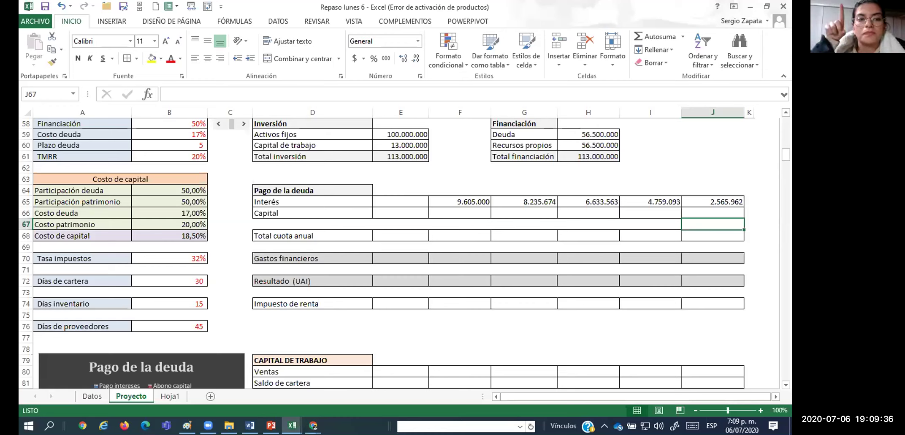
{"action": "left_click", "coordinate": [568, 208]}
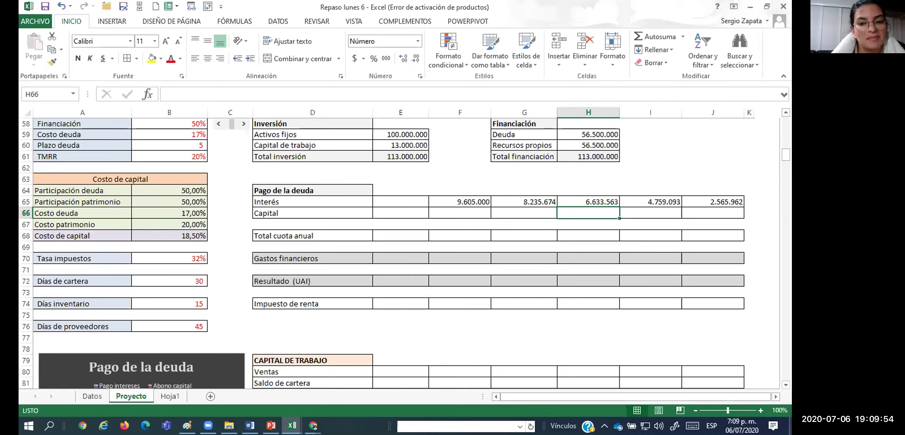
Review the Tasa, Nper and Va arguments of the year 1 interest PAGOINT formula in F65
{"action": "left_click", "coordinate": [477, 195]}
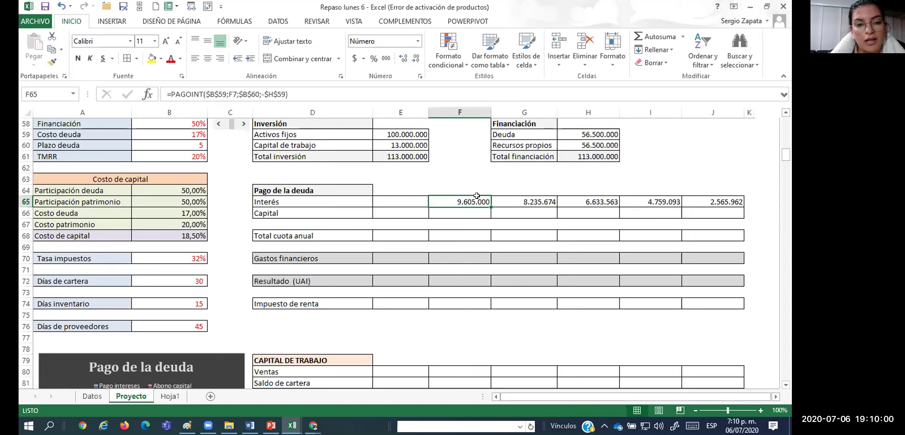
{"action": "left_click", "coordinate": [148, 94]}
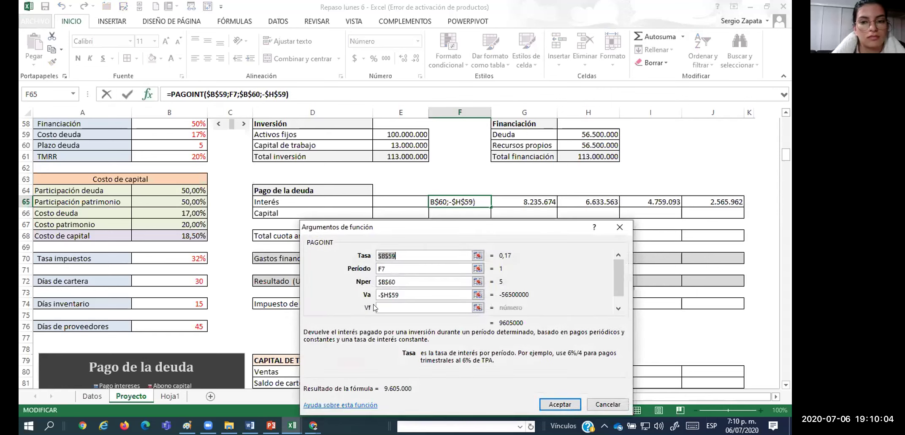
{"action": "left_click", "coordinate": [421, 290]}
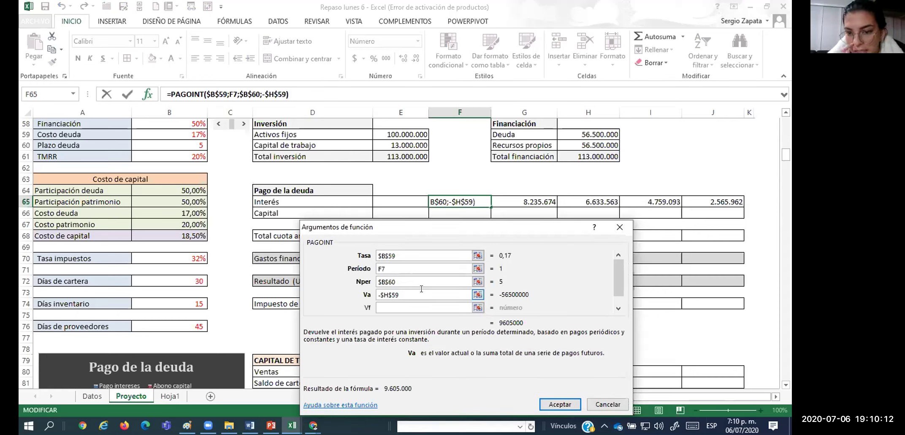
{"action": "left_click", "coordinate": [408, 255]}
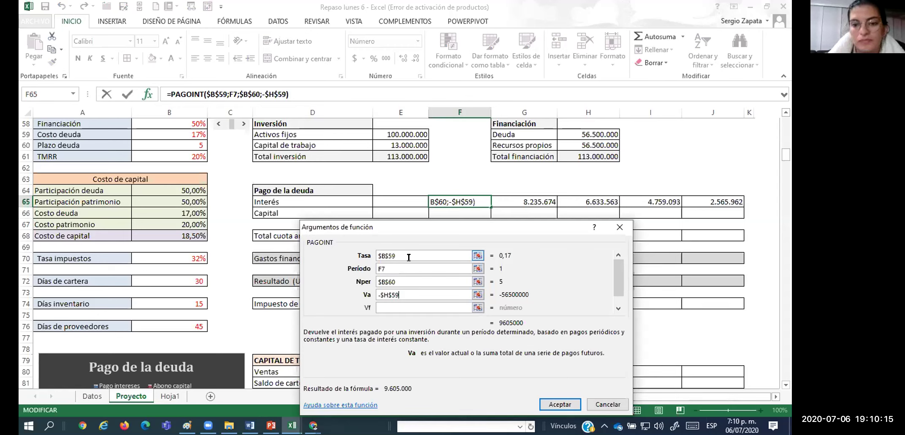
{"action": "left_click", "coordinate": [409, 283]}
{"action": "left_click", "coordinate": [409, 295]}
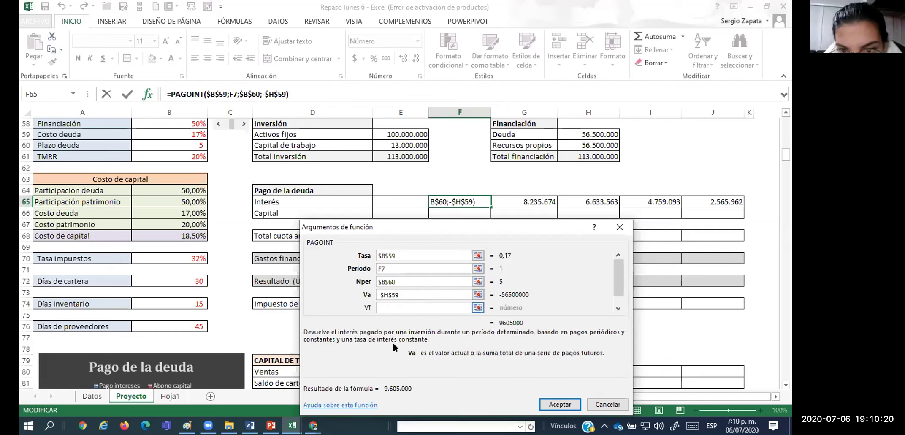
{"action": "left_click_drag", "start_coordinate": [496, 322], "coordinate": [516, 322]}
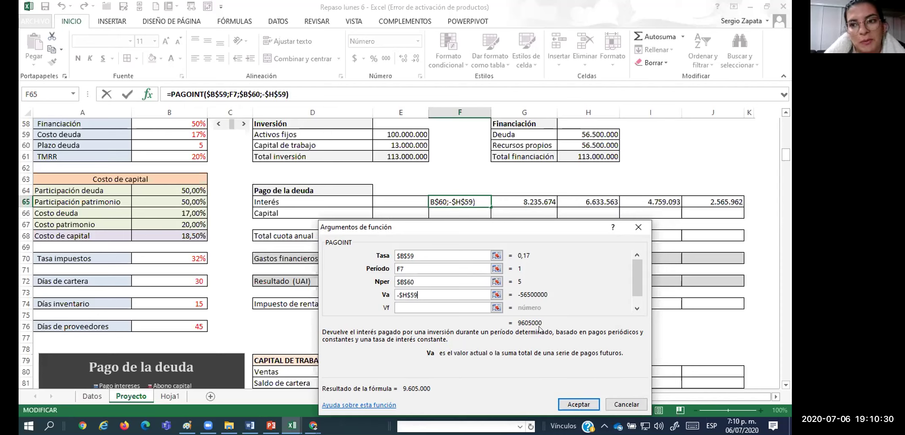
{"action": "left_click", "coordinate": [574, 403]}
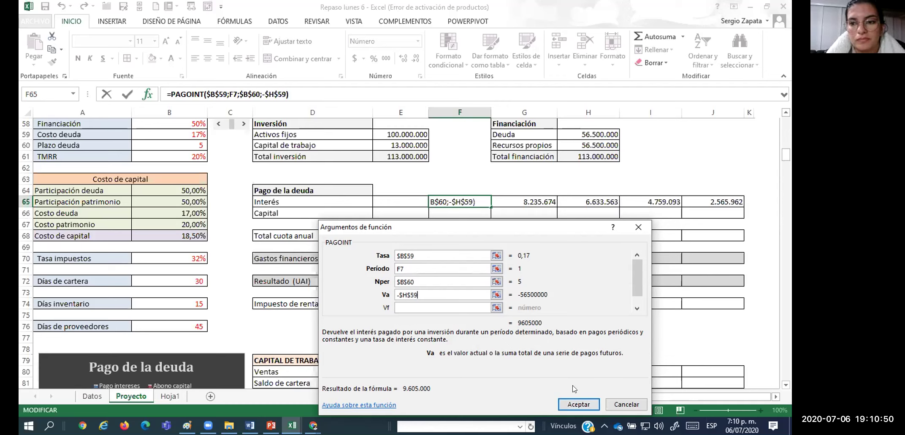
Recheck the function arguments of the PAGOINT formula in F65 and close them without changing anything
{"action": "left_click", "coordinate": [461, 211]}
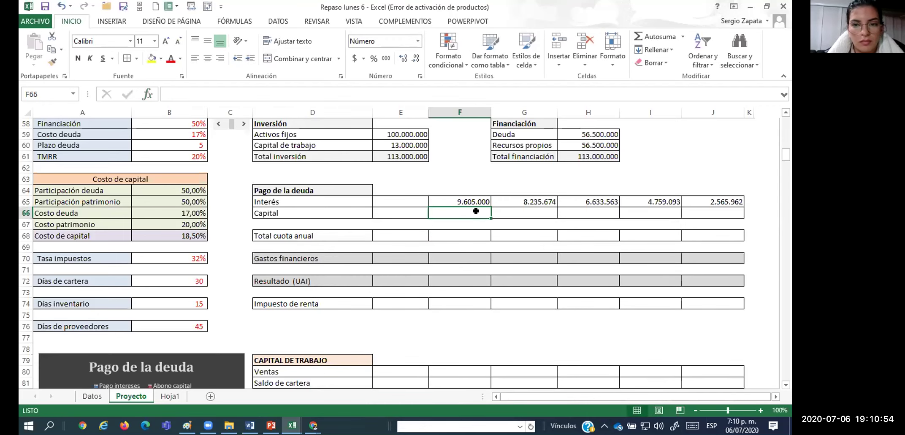
{"action": "left_click", "coordinate": [460, 205]}
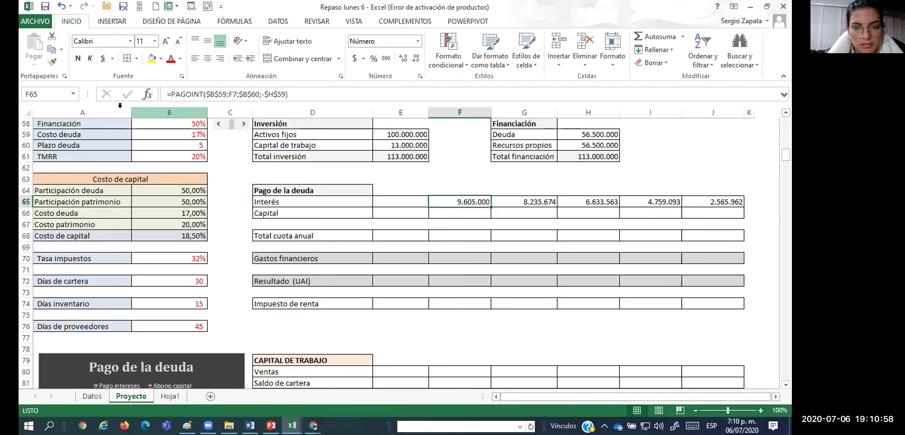
{"action": "key", "text": "shift+F3"}
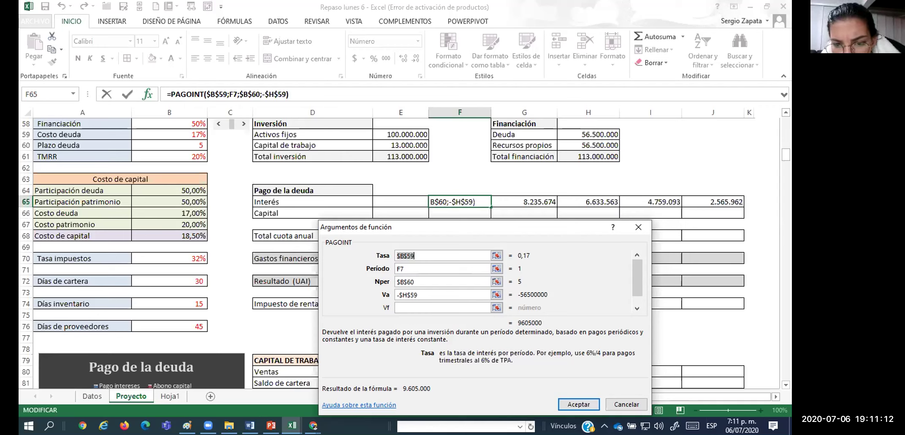
{"action": "key", "text": "alt+Tab"}
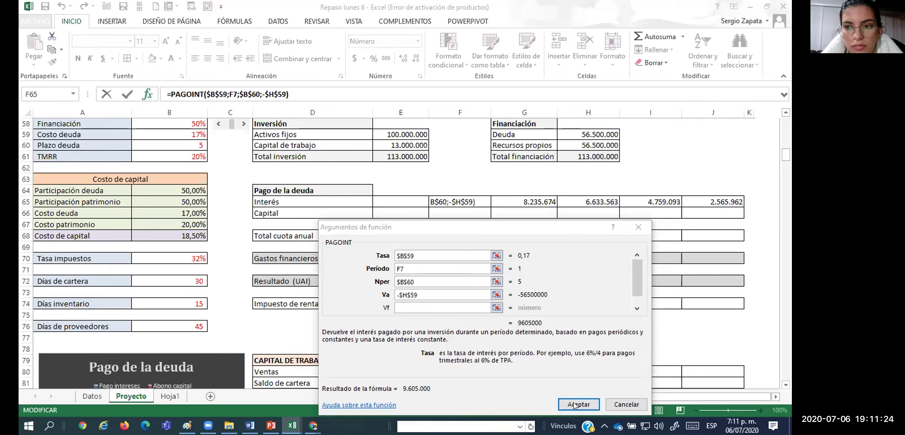
{"action": "left_click", "coordinate": [629, 403]}
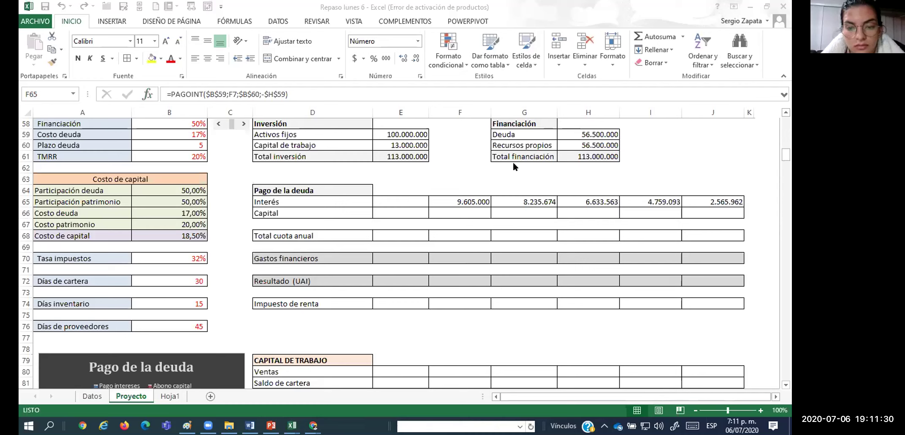
{"action": "left_click", "coordinate": [474, 201]}
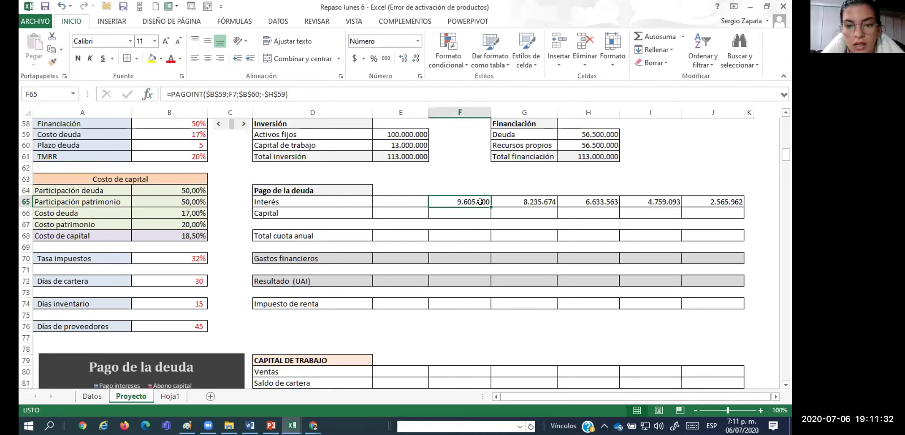
{"action": "key", "text": "Return"}
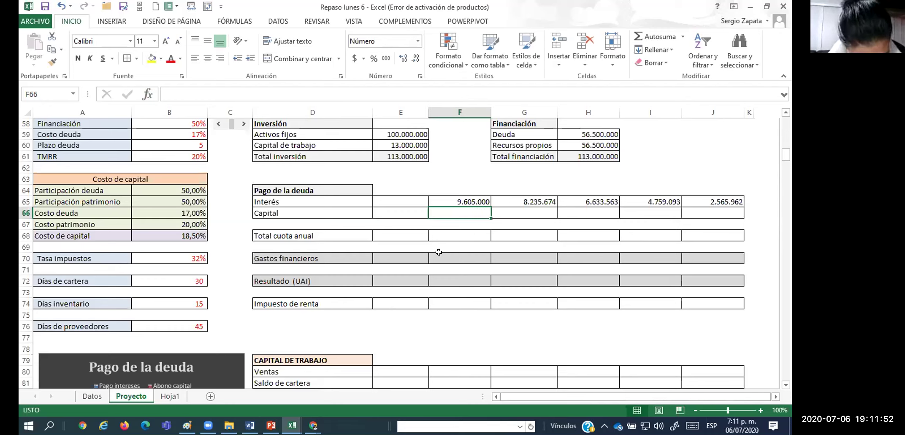
{"action": "left_click", "coordinate": [465, 196]}
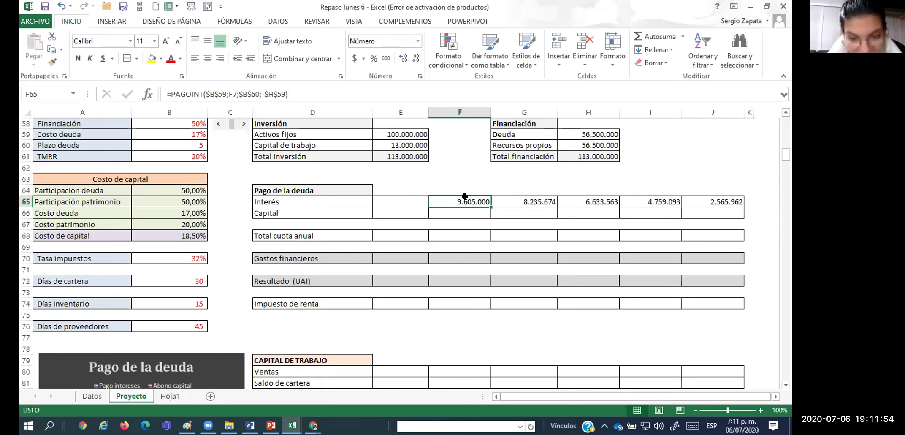
{"action": "key", "text": "F2"}
{"action": "key", "text": "shift+F3"}
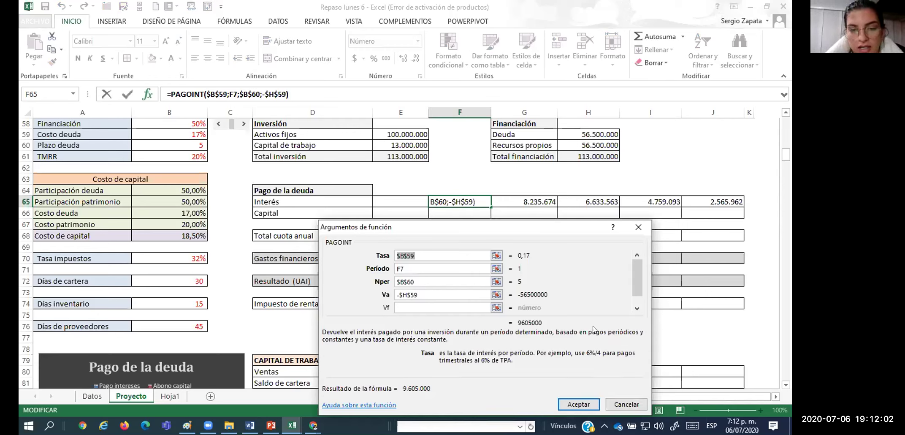
{"action": "key", "text": "Return"}
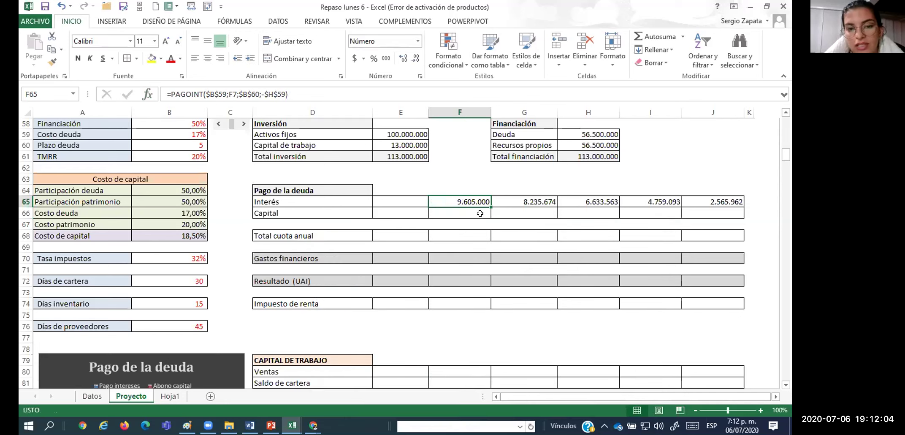
Clear G65:J66 and copy the year 1 interest formula from F65 into G65:J65
{"action": "left_click_drag", "start_coordinate": [512, 199], "coordinate": [704, 209]}
{"action": "key", "text": "Delete"}
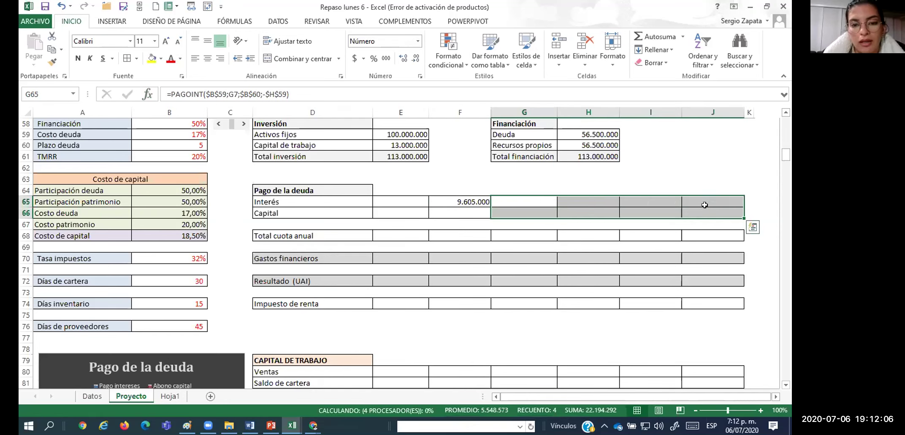
{"action": "key", "text": "Left"}
{"action": "key", "text": "ctrl+c"}
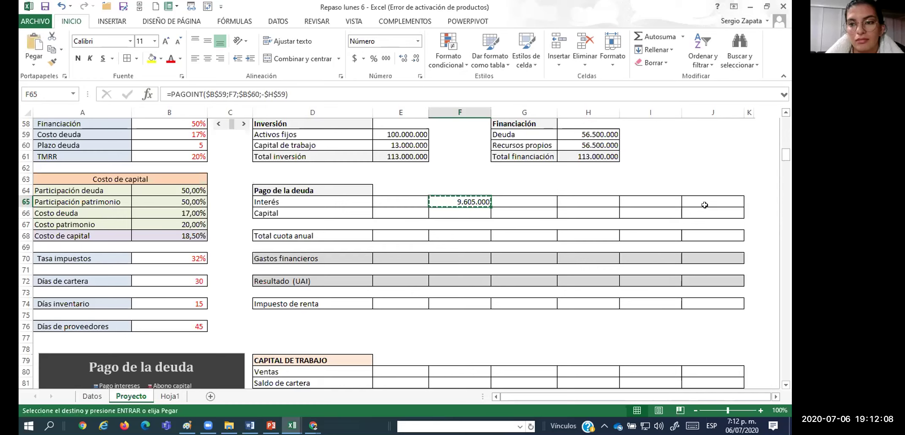
{"action": "key", "text": "Right"}
{"action": "key", "text": "shift+Right"}
{"action": "key", "text": "shift+Right"}
{"action": "key", "text": "shift+Right"}
{"action": "key", "text": "Return"}
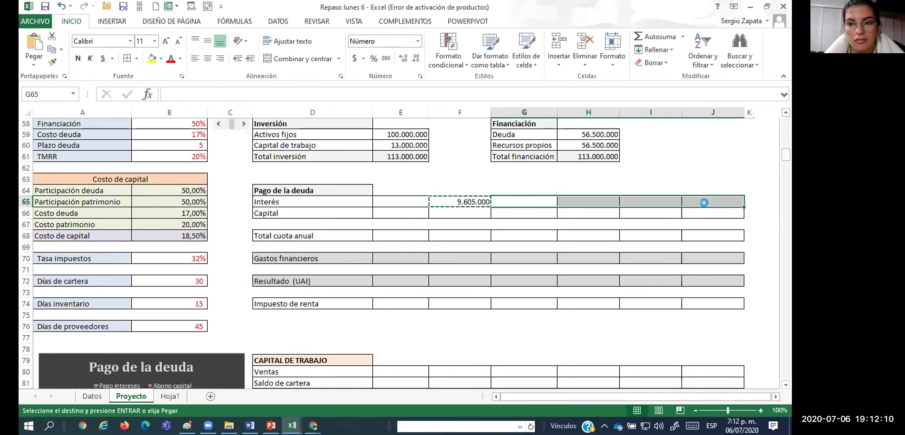
Fill the PAGOINT interest formula again from F65 across to J65
{"action": "left_click", "coordinate": [724, 220]}
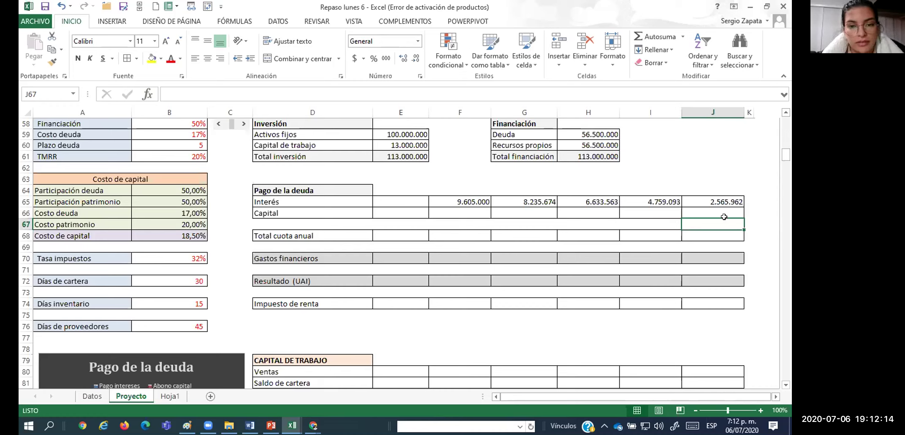
{"action": "left_click", "coordinate": [459, 198]}
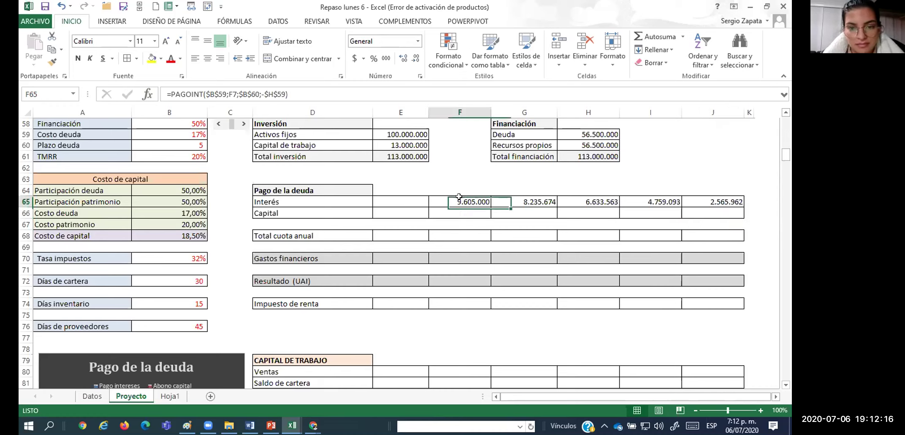
{"action": "left_click_drag", "start_coordinate": [490, 207], "coordinate": [718, 206]}
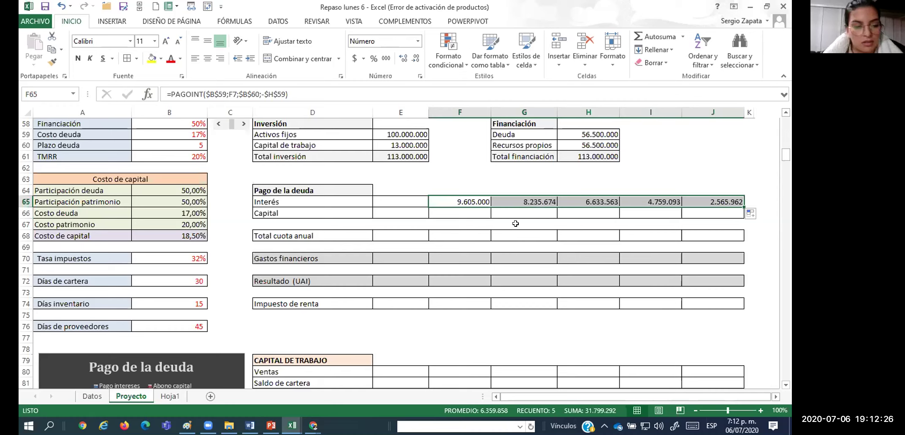
{"action": "left_click", "coordinate": [539, 226]}
{"action": "key", "text": "Caps_Lock"}
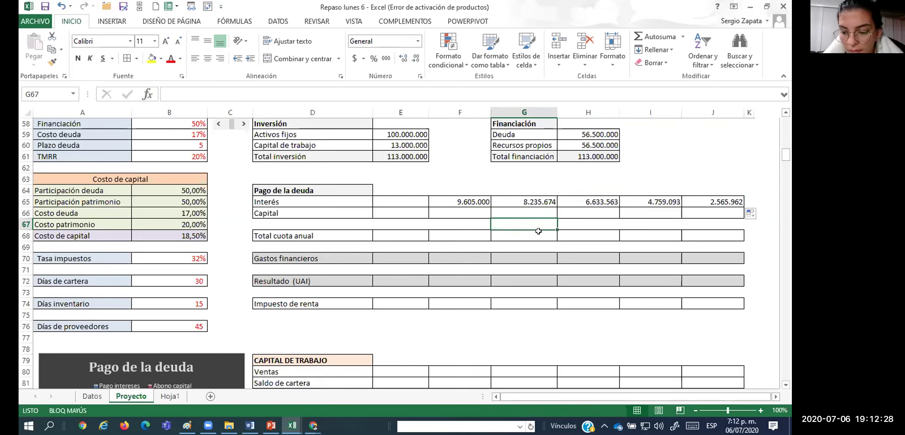
{"action": "scroll", "coordinate": [538, 230], "scroll_direction": "right", "scroll_amount": 3}
{"action": "scroll", "coordinate": [538, 230], "scroll_direction": "left", "scroll_amount": 2}
{"action": "scroll", "coordinate": [538, 231], "scroll_direction": "left", "scroll_amount": 1}
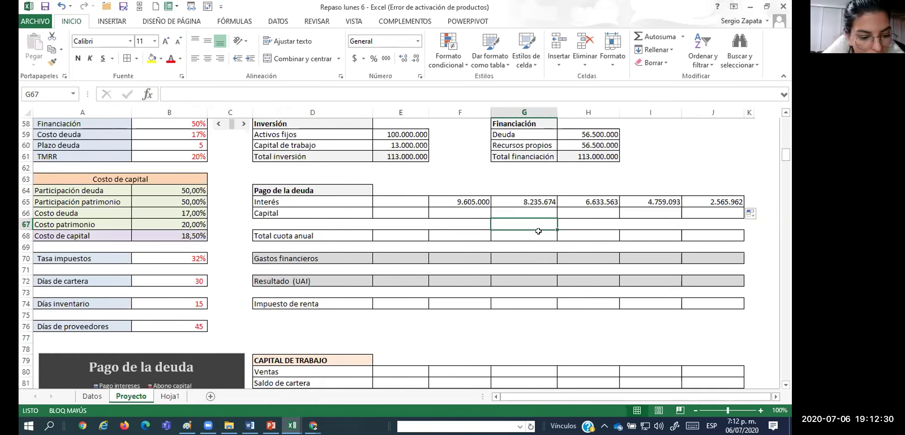
{"action": "scroll", "coordinate": [538, 231], "scroll_direction": "right", "scroll_amount": 3}
{"action": "scroll", "coordinate": [538, 231], "scroll_direction": "left", "scroll_amount": 3}
{"action": "key", "text": "Caps_Lock"}
{"action": "key", "text": "Left"}
{"action": "key", "text": "Up"}
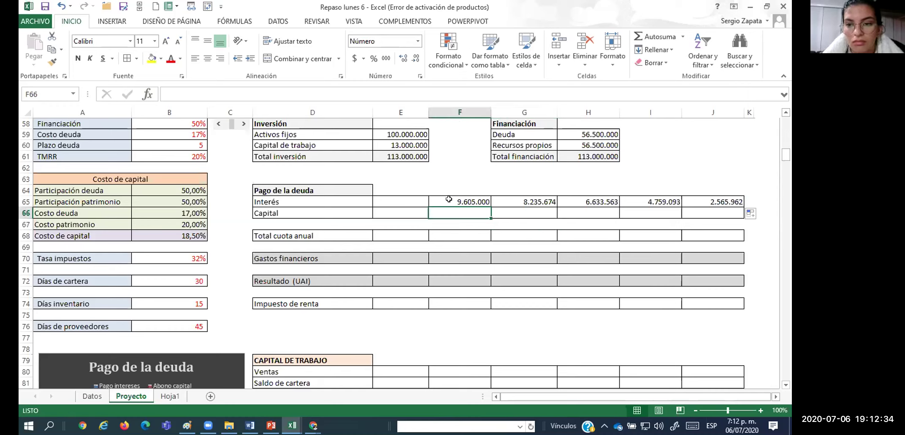
{"action": "left_click", "coordinate": [401, 246]}
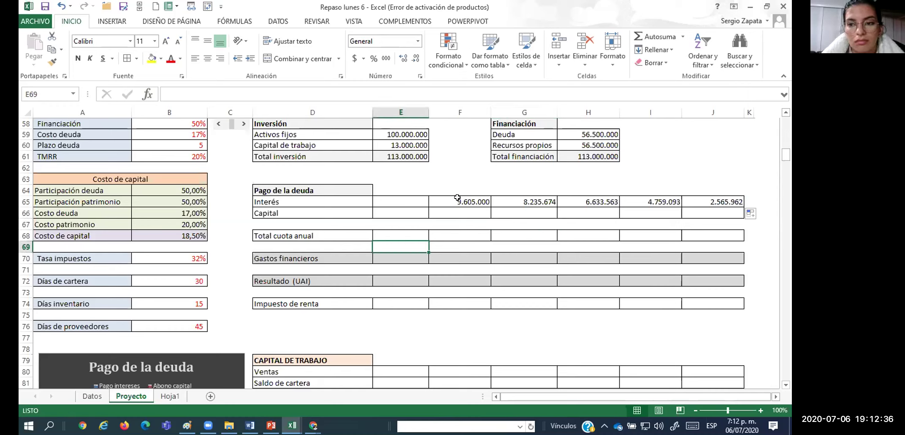
{"action": "left_click", "coordinate": [449, 212]}
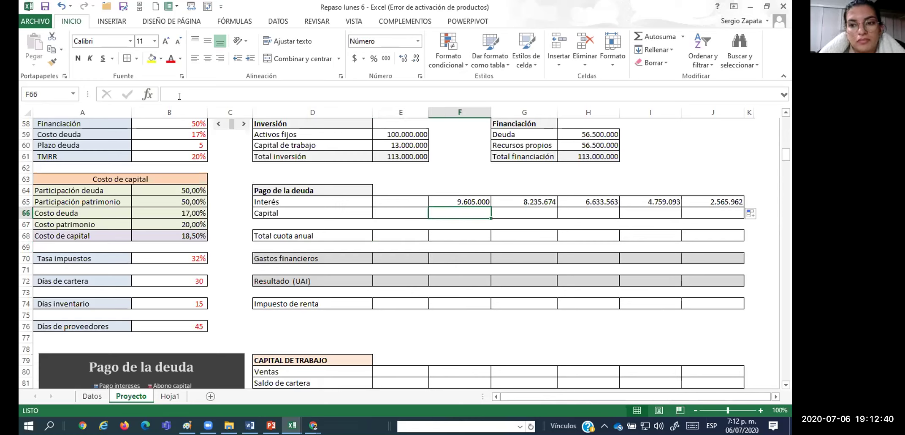
{"action": "type", "text": "=paop"}
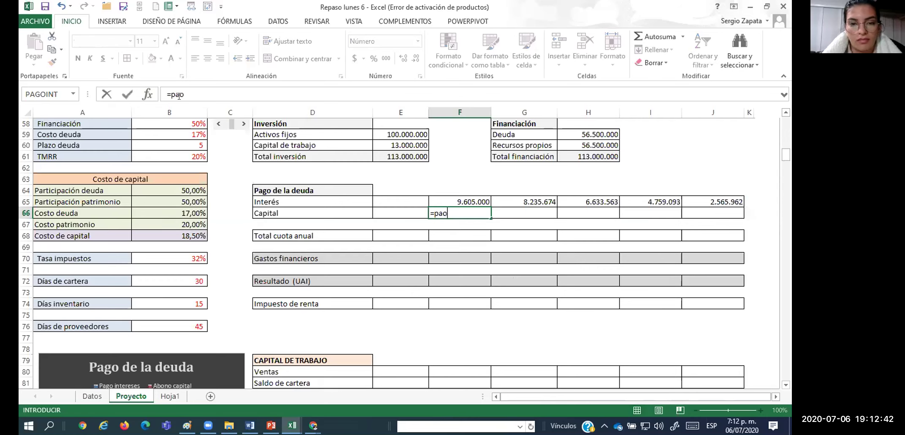
{"action": "key", "text": "BackSpace"}
{"action": "key", "text": "BackSpace"}
{"action": "type", "text": "goprin("}
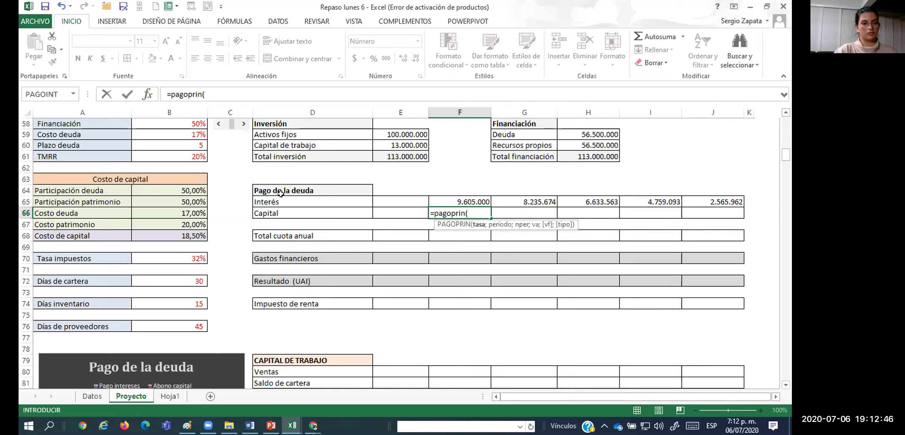
{"action": "left_click", "coordinate": [147, 91]}
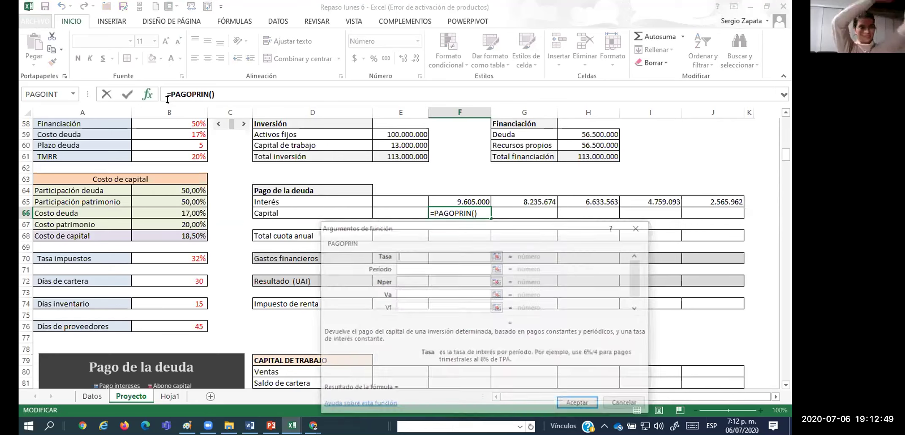
{"action": "left_click", "coordinate": [619, 404]}
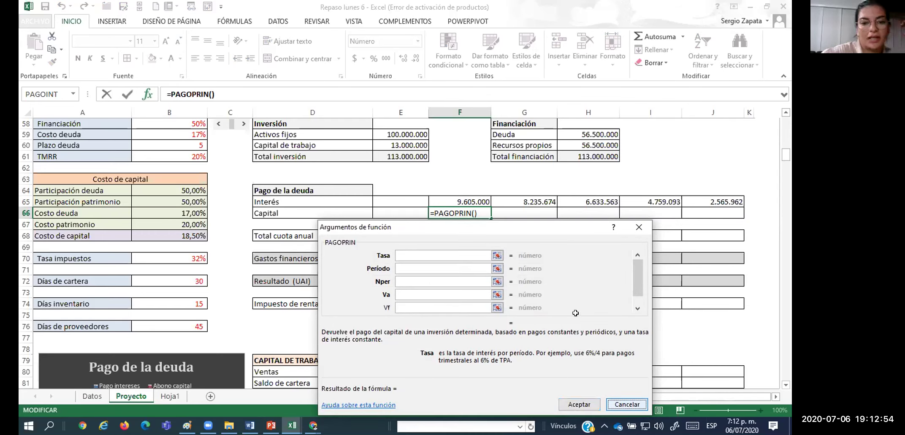
Copy the formula text of F65 into F66 and change its function so it reads =PAGOPRIN($B$59;F7;$B$60;-$H$59)
{"action": "left_click", "coordinate": [470, 198]}
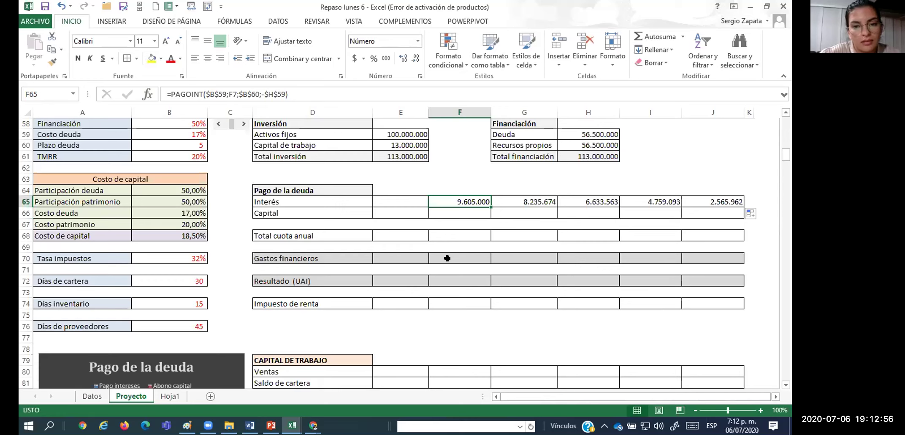
{"action": "key", "text": "F2"}
{"action": "key", "text": "ctrl+Return"}
{"action": "left_click", "coordinate": [458, 212]}
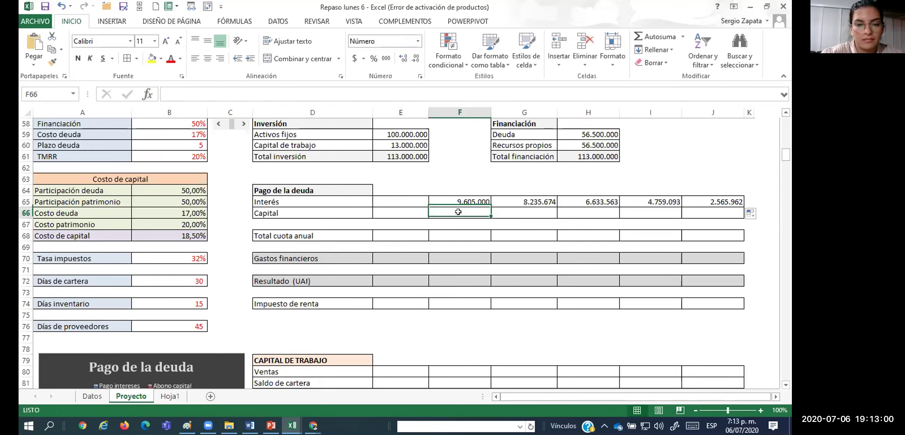
{"action": "key", "text": "F2"}
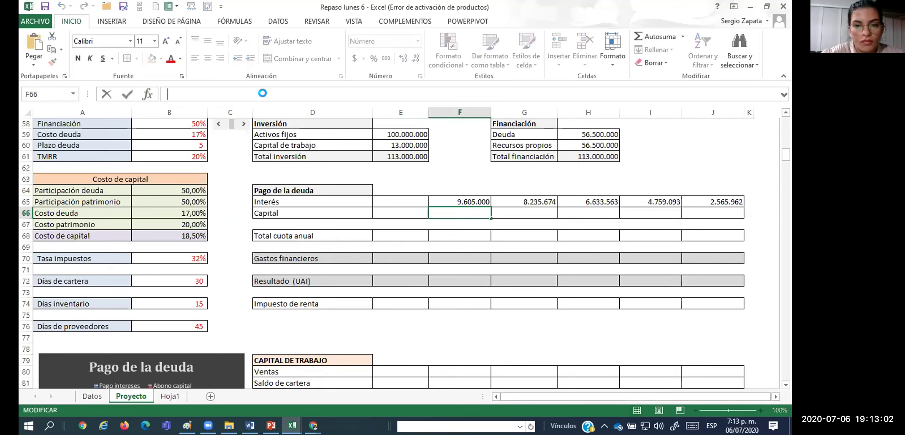
{"action": "type", "text": "=PAGOINT($B$59;F7;$B$60;-$H$59)"}
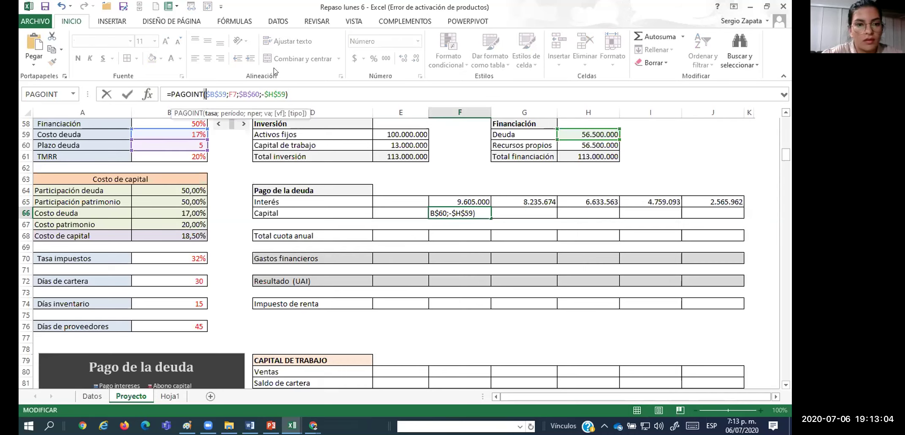
{"action": "key", "text": "Left"}
{"action": "key", "text": "BackSpace"}
{"action": "key", "text": "BackSpace"}
{"action": "key", "text": "BackSpace"}
{"action": "type", "text": "prin"}
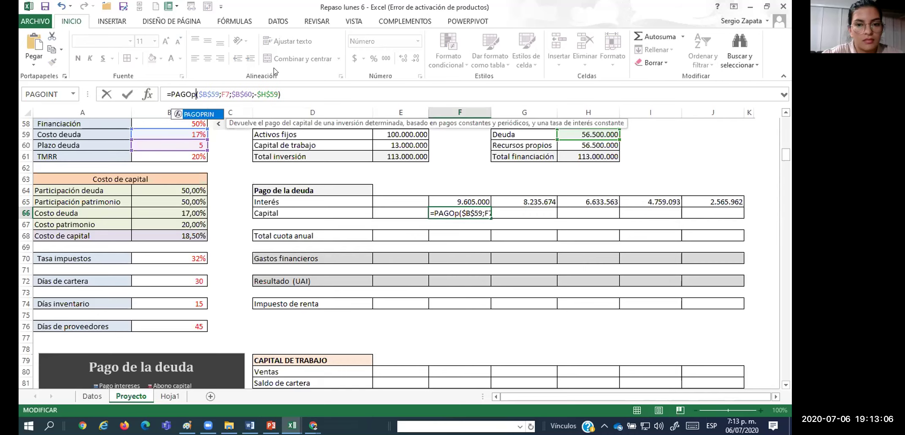
{"action": "key", "text": "ctrl+Return"}
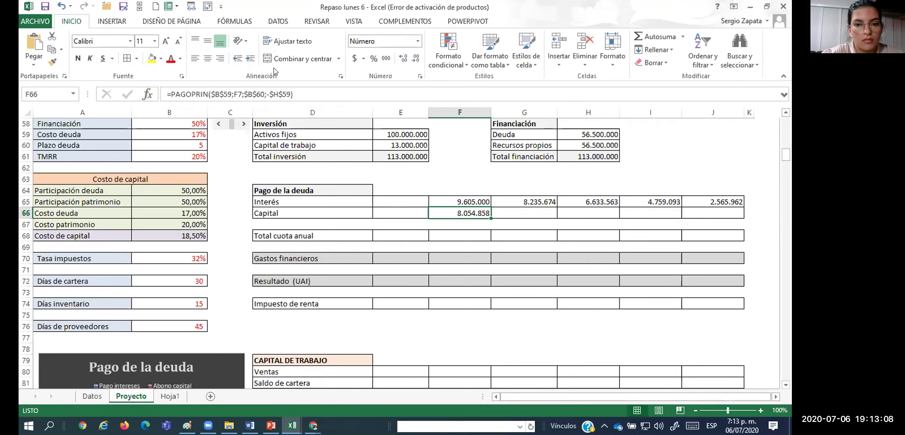
Check the function arguments of the PAGOPRIN formula in F66 and fill it across to J66 for the remaining years
{"action": "left_click", "coordinate": [147, 95]}
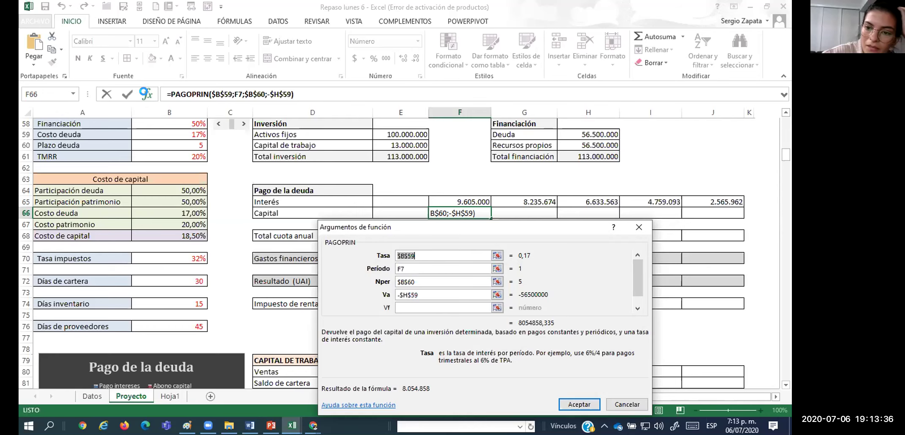
{"action": "key", "text": "Return"}
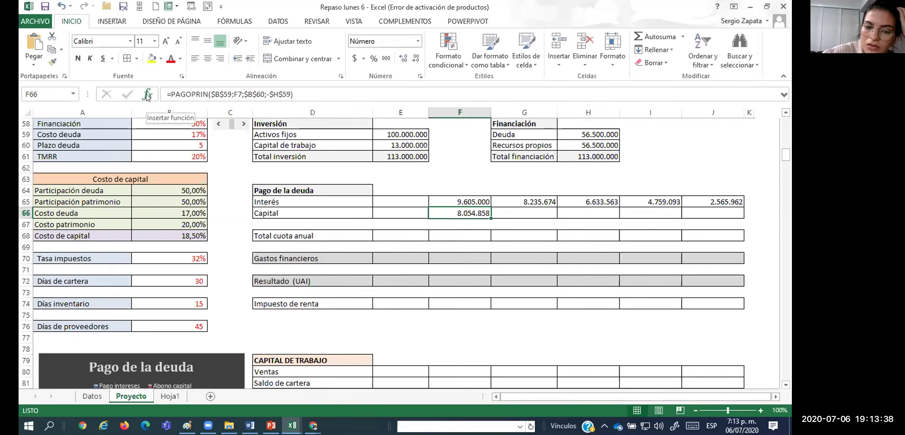
{"action": "key", "text": "shift+Right"}
{"action": "key", "text": "shift+Right"}
{"action": "key", "text": "shift+Right"}
{"action": "key", "text": "shift+Right"}
{"action": "key", "text": "ctrl+d"}
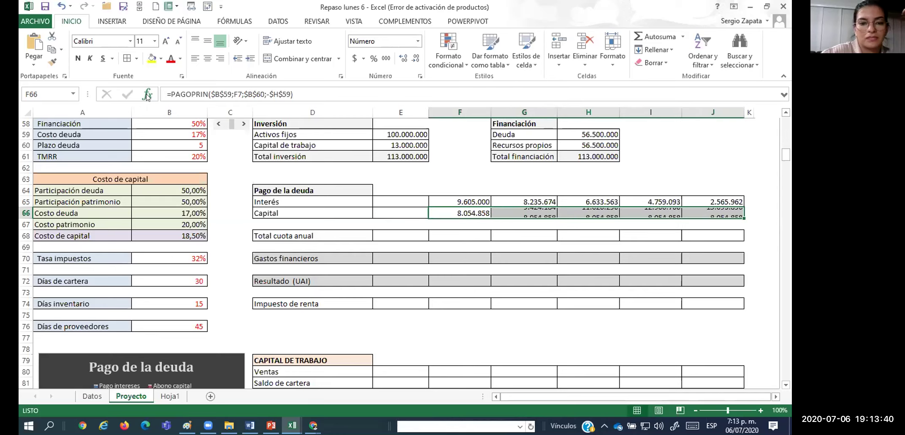
{"action": "key", "text": "Up"}
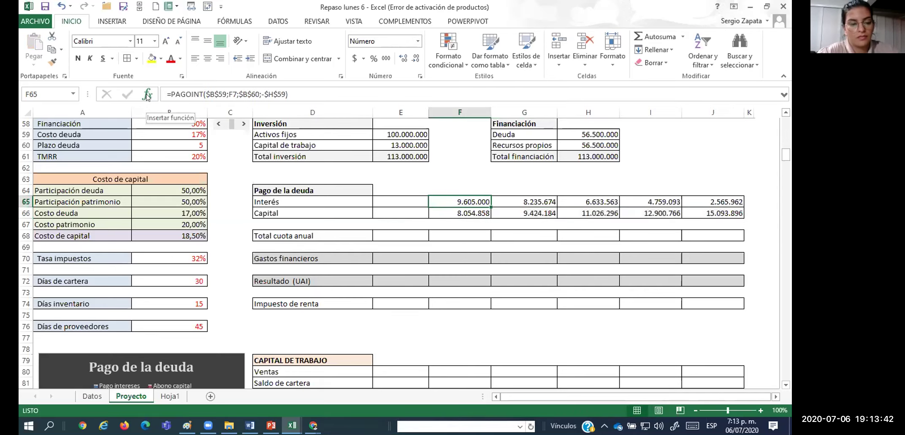
{"action": "key", "text": "Down"}
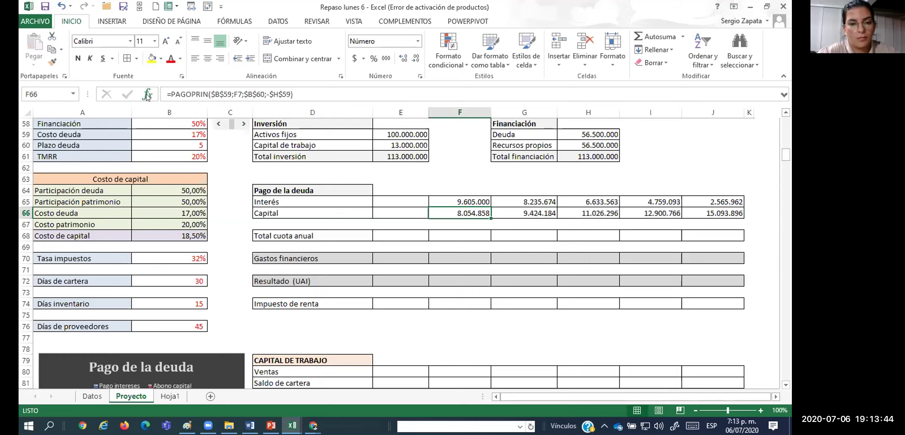
Highlight the Capital values in D11:H11 of sheet Hoja1 with light green fill and return to the Proyecto sheet
{"action": "key", "text": "ctrl+Page_Down"}
{"action": "key", "text": "Down"}
{"action": "key", "text": "Down"}
{"action": "key", "text": "Up"}
{"action": "key", "text": "shift+Right"}
{"action": "key", "text": "shift+Right"}
{"action": "key", "text": "shift+Right"}
{"action": "key", "text": "shift+Right"}
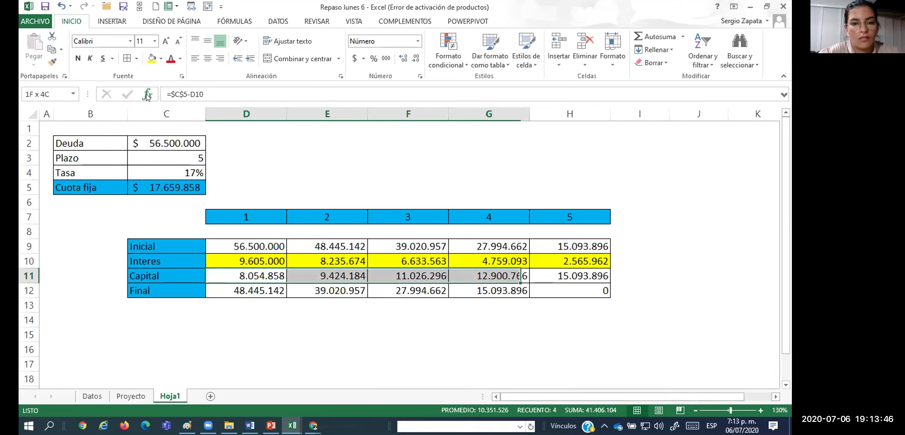
{"action": "left_click", "coordinate": [161, 59]}
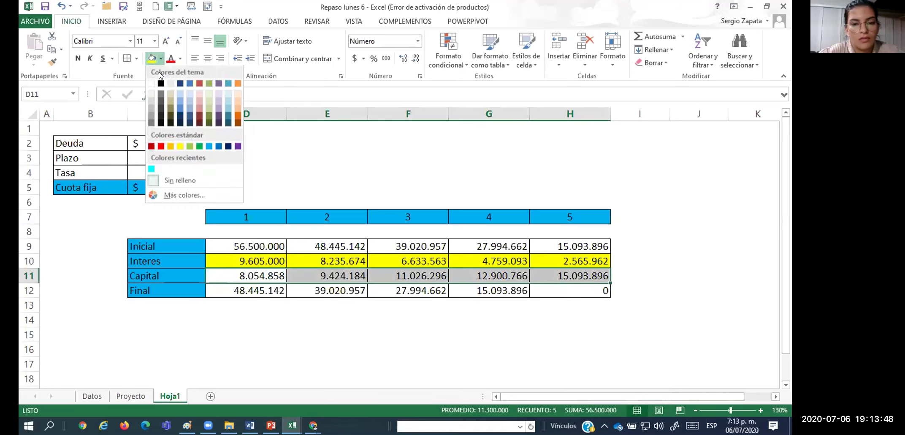
{"action": "left_click", "coordinate": [206, 106]}
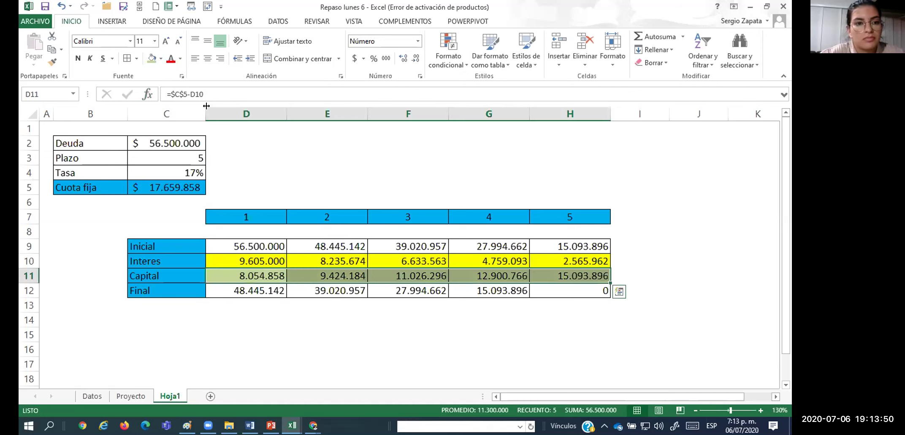
{"action": "key", "text": "Down"}
{"action": "key", "text": "Up"}
{"action": "key", "text": "Up"}
{"action": "key", "text": "ctrl+Page_Up"}
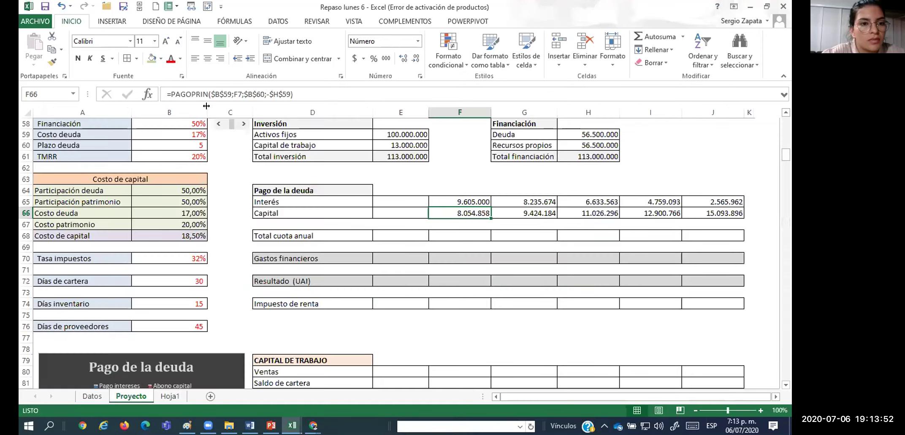
Review the cell references of the year 1 capital PAGOPRIN formula in F66
{"action": "key", "text": "Right"}
{"action": "key", "text": "Right"}
{"action": "key", "text": "Left"}
{"action": "key", "text": "Left"}
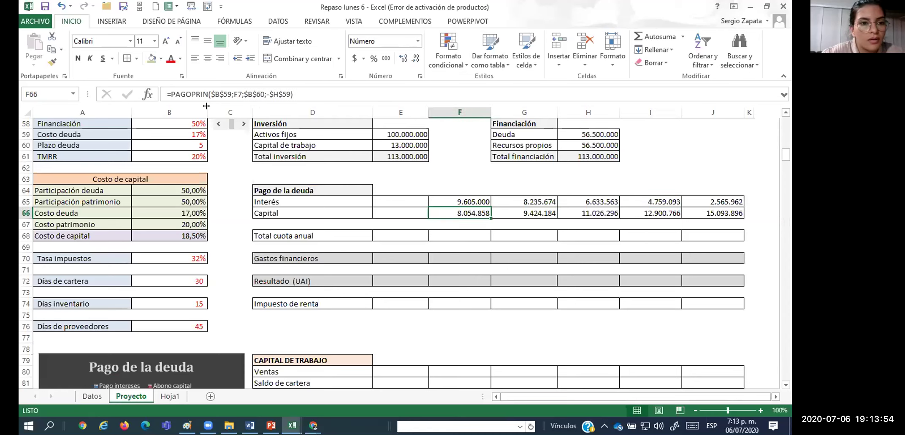
{"action": "key", "text": "F2"}
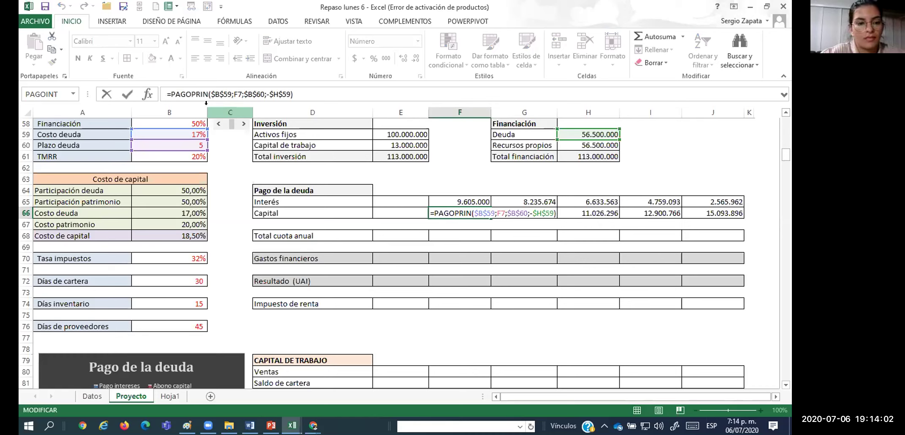
{"action": "key", "text": "Return"}
Enter the formula =F65+F66 in F68 to total the year 1 interest and capital as the annual payment
{"action": "key", "text": "Return"}
{"action": "type", "text": "="}
{"action": "key", "text": "Up"}
{"action": "key", "text": "Up"}
{"action": "key", "text": "Up"}
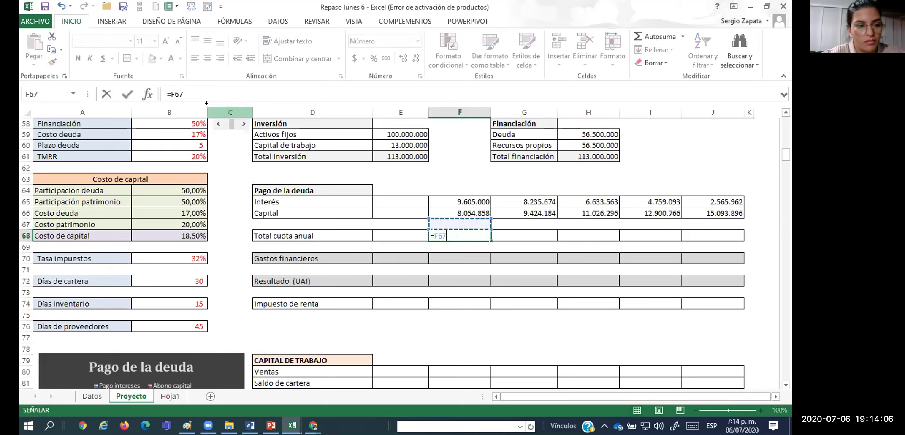
{"action": "type", "text": "+"}
{"action": "key", "text": "Up"}
{"action": "key", "text": "Up"}
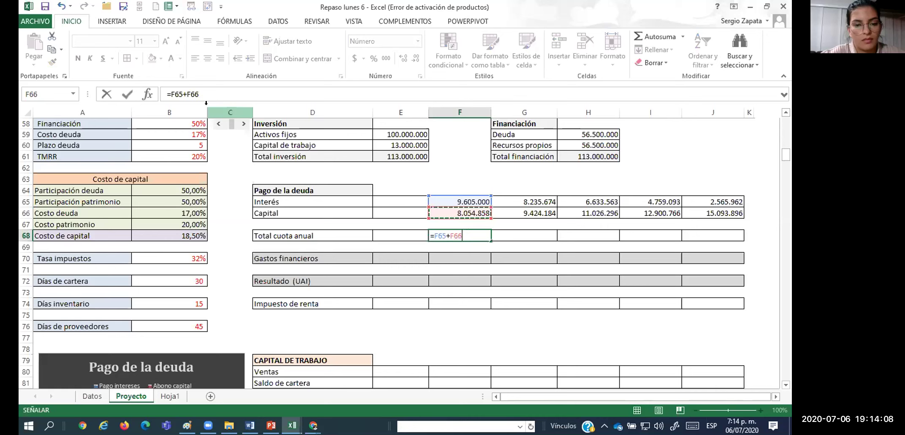
{"action": "key", "text": "ctrl+Return"}
Copy the Total cuota anual formula from F68 across G68:J68 for the remaining years
{"action": "key", "text": "ctrl+c"}
{"action": "key", "text": "Right"}
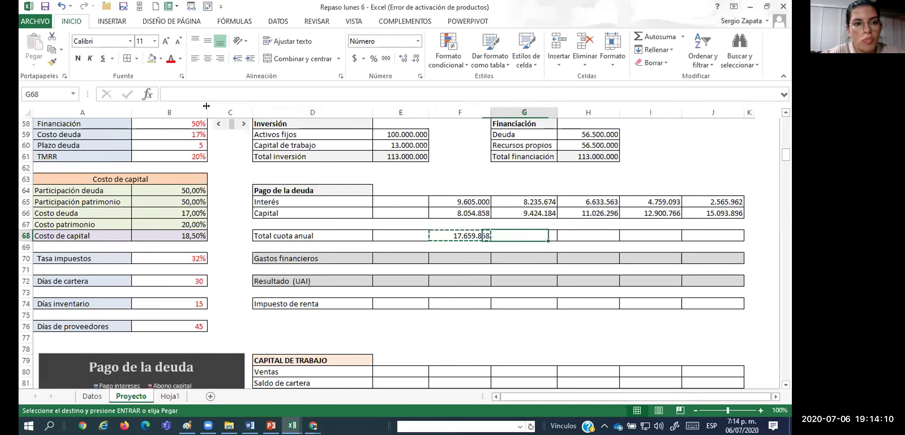
{"action": "key", "text": "ctrl+v"}
{"action": "key", "text": "Right"}
{"action": "key", "text": "ctrl+v"}
{"action": "key", "text": "Right"}
{"action": "key", "text": "ctrl+v"}
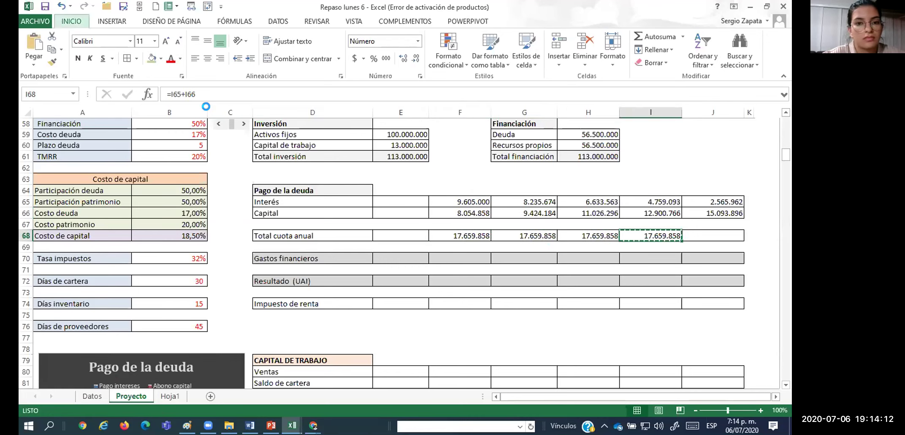
{"action": "key", "text": "Right"}
{"action": "key", "text": "ctrl+v"}
Compare the Total cuota anual row of sheet Proyecto with the Cuota fija on sheet Hoja1
{"action": "key", "text": "Left"}
{"action": "key", "text": "Left"}
{"action": "key", "text": "ctrl+Page_Down"}
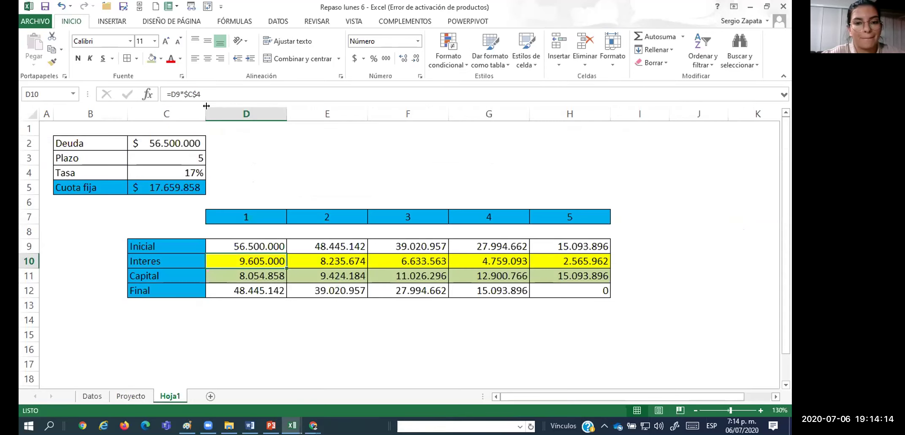
{"action": "key", "text": "ctrl+Page_Up"}
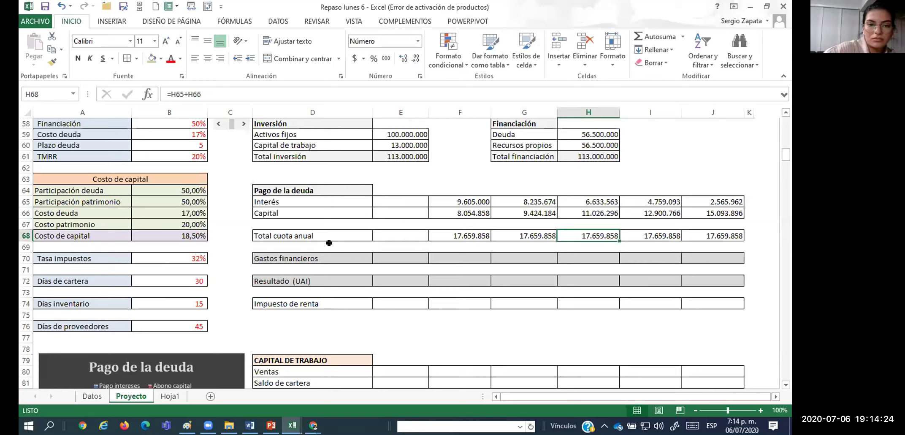
{"action": "left_click_drag", "start_coordinate": [334, 233], "coordinate": [720, 233]}
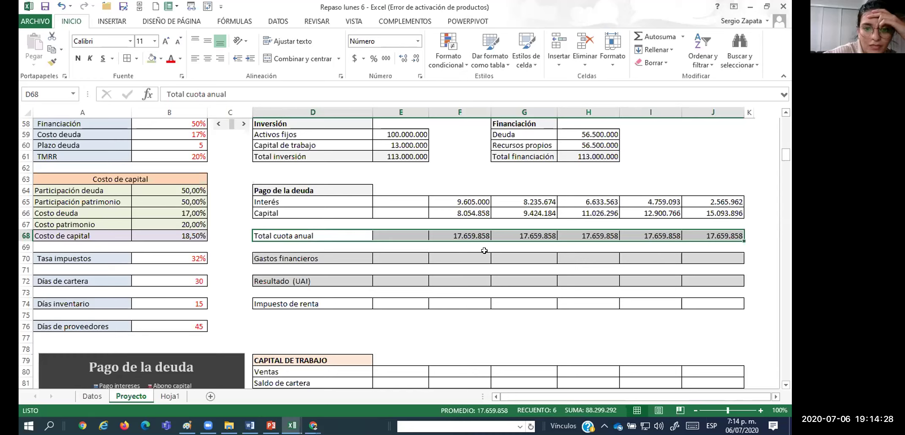
Review the yearly PAGOPRIN formulas in the Capital row and the PAGOINT formulas in the Interés row
{"action": "left_click", "coordinate": [477, 212]}
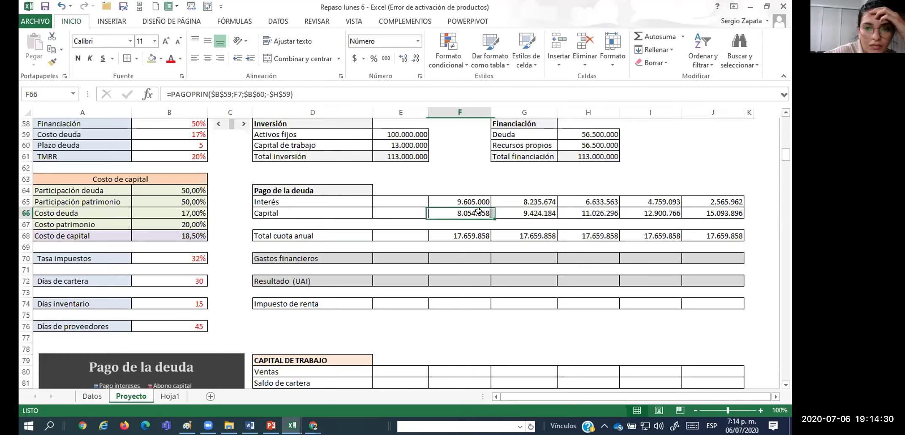
{"action": "left_click", "coordinate": [544, 209]}
{"action": "left_click", "coordinate": [591, 212]}
{"action": "left_click", "coordinate": [642, 211]}
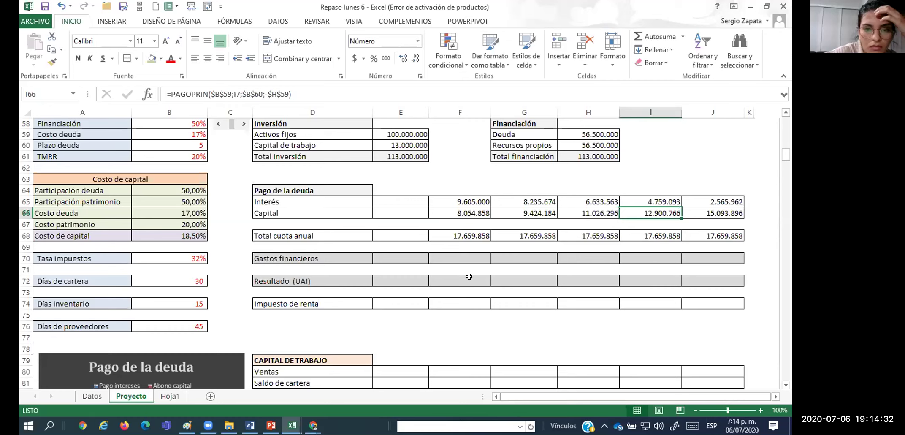
{"action": "left_click", "coordinate": [470, 196]}
{"action": "left_click", "coordinate": [519, 198]}
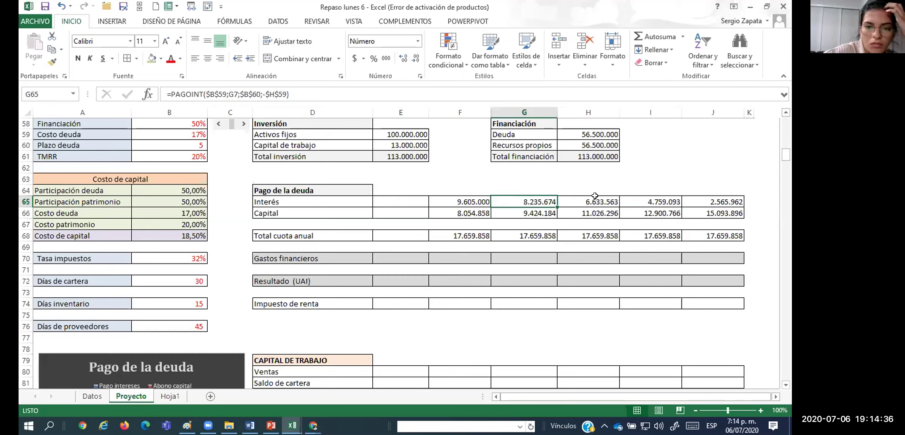
{"action": "left_click", "coordinate": [595, 195]}
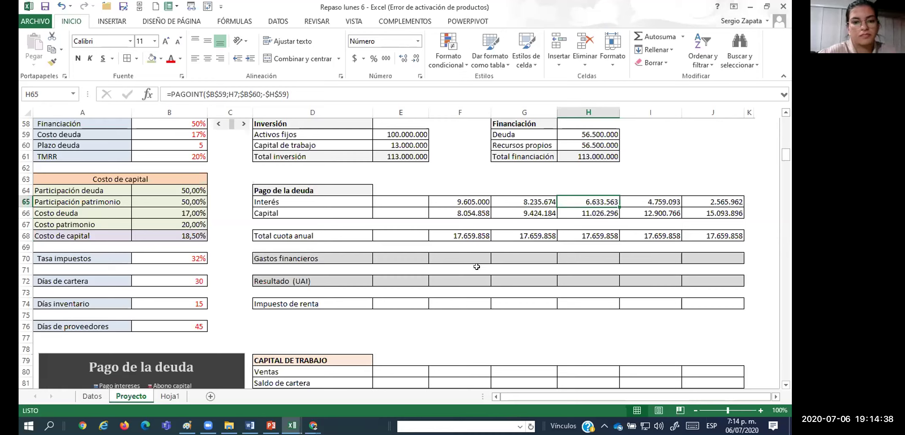
Examine the Interés, Capital and Total cuota anual rows of the debt payment table across all five years
{"action": "left_click_drag", "start_coordinate": [332, 196], "coordinate": [693, 199]}
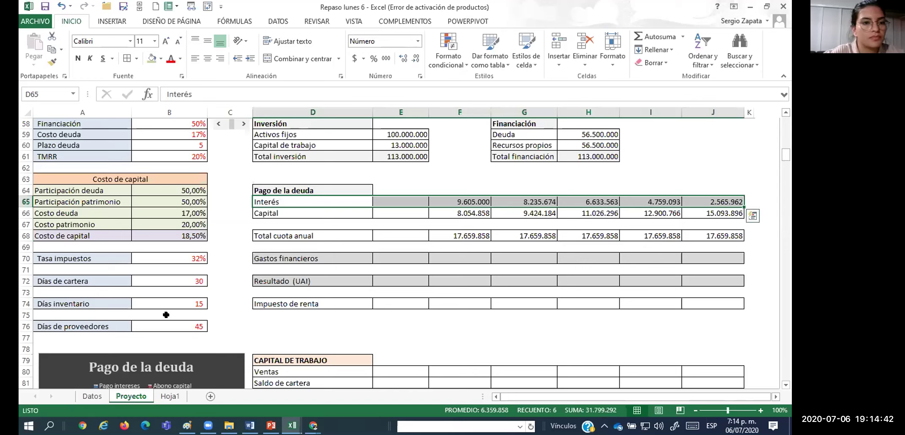
{"action": "left_click", "coordinate": [329, 198]}
{"action": "left_click_drag", "start_coordinate": [329, 198], "coordinate": [713, 201]}
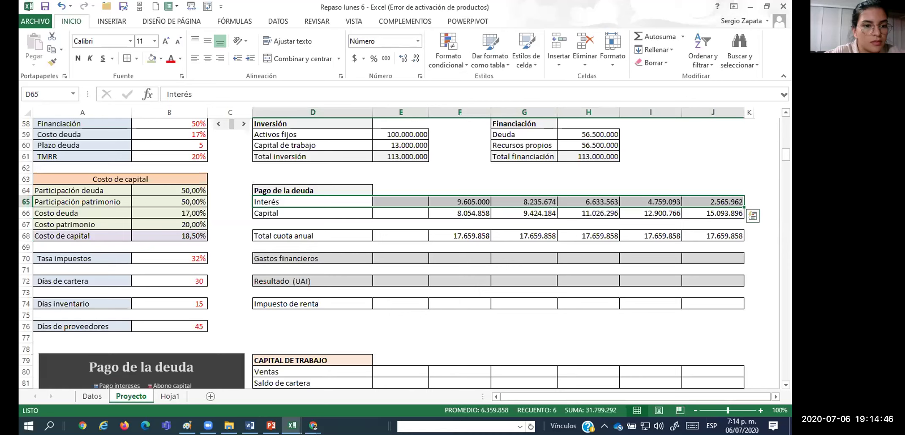
{"action": "left_click_drag", "start_coordinate": [295, 213], "coordinate": [717, 214]}
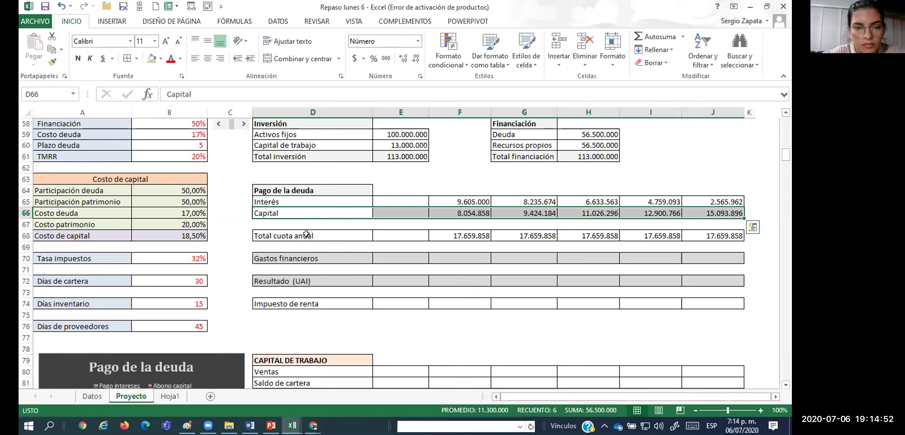
{"action": "left_click_drag", "start_coordinate": [306, 234], "coordinate": [685, 231]}
{"action": "left_click", "coordinate": [584, 269]}
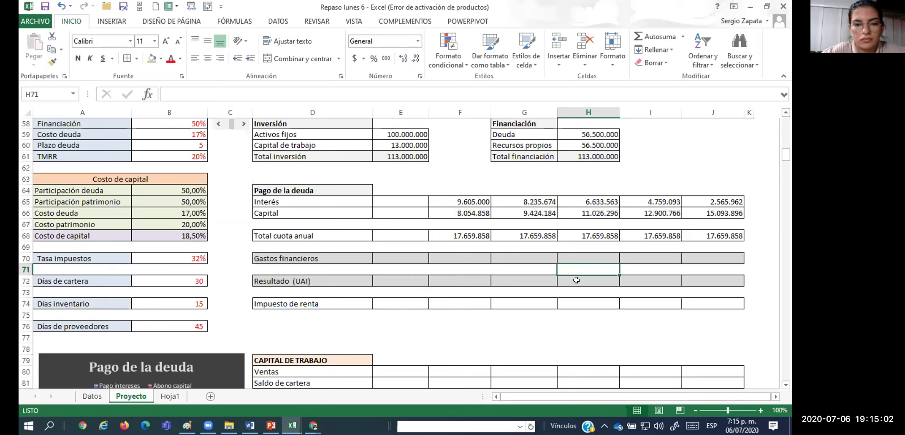
Review the function arguments of the year 1 capital formula in F66 and accept them without changes
{"action": "left_click", "coordinate": [469, 213]}
{"action": "left_click", "coordinate": [147, 93]}
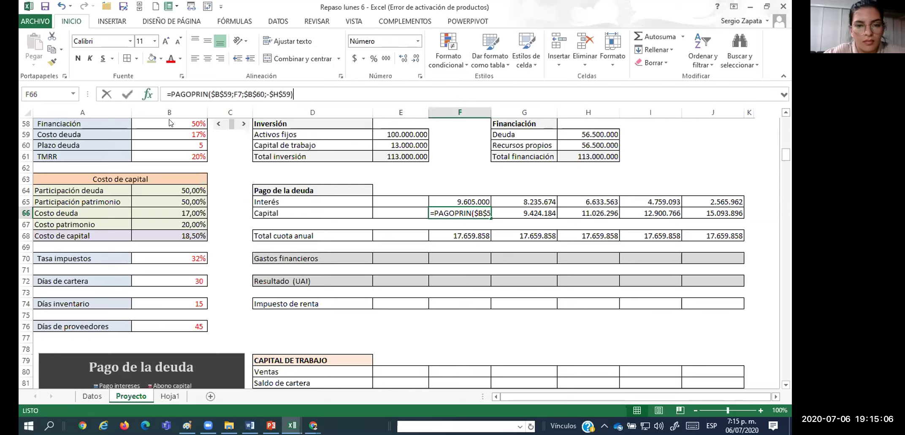
{"action": "left_click_drag", "start_coordinate": [548, 226], "coordinate": [720, 158]}
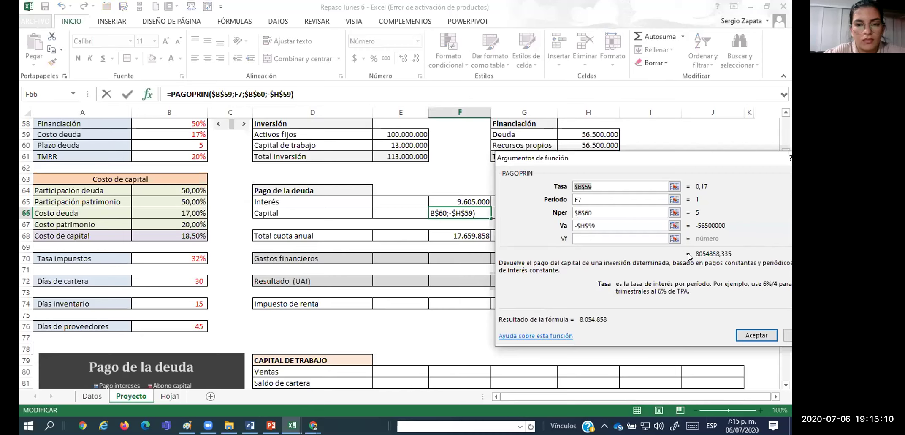
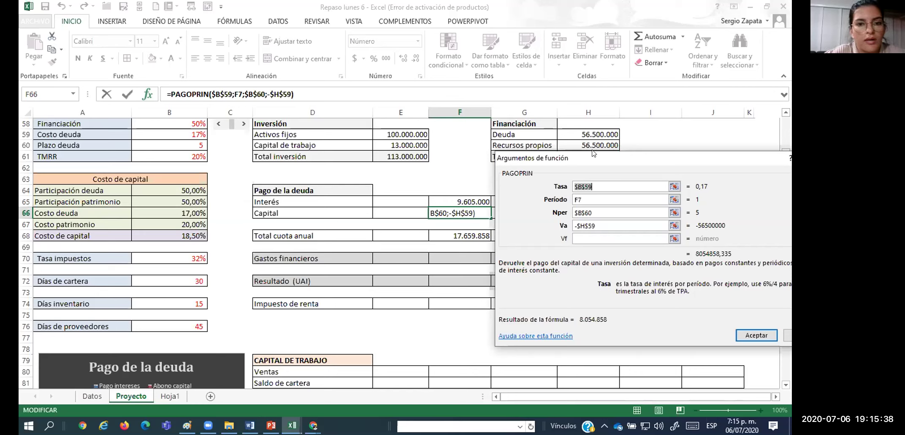
{"action": "left_click_drag", "start_coordinate": [593, 162], "coordinate": [589, 170]}
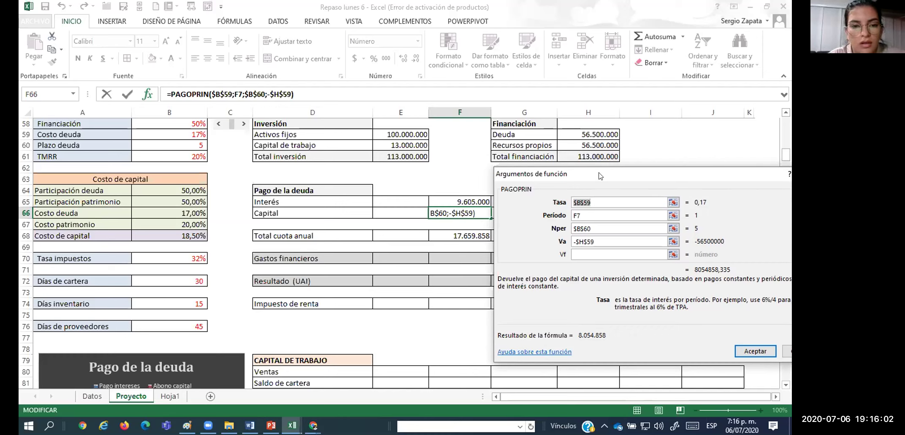
{"action": "left_click_drag", "start_coordinate": [600, 176], "coordinate": [599, 178]}
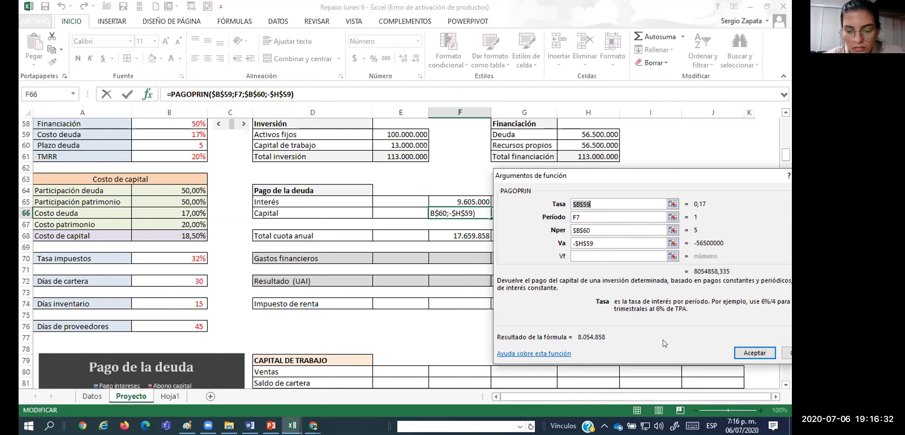
{"action": "left_click", "coordinate": [762, 353]}
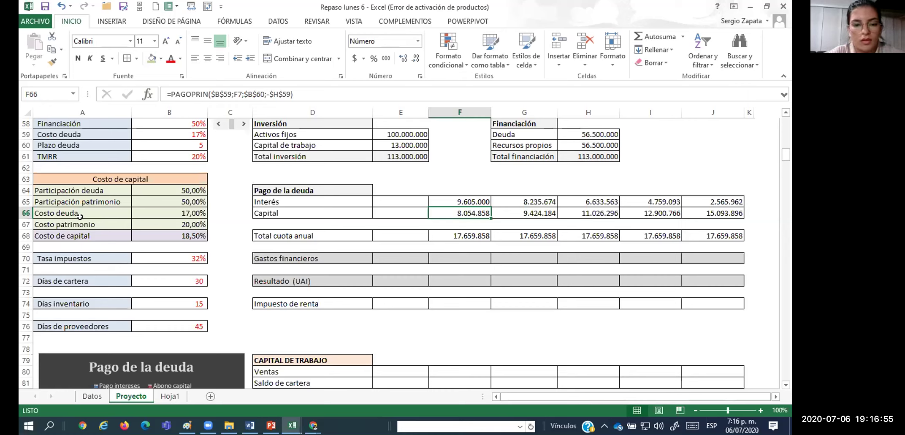
Reopen the PAGOPRIN arguments of F66 and trace the Tasa, Período, Nper and Va references to their source cells
{"action": "left_click", "coordinate": [147, 94]}
{"action": "left_click_drag", "start_coordinate": [617, 175], "coordinate": [654, 180]}
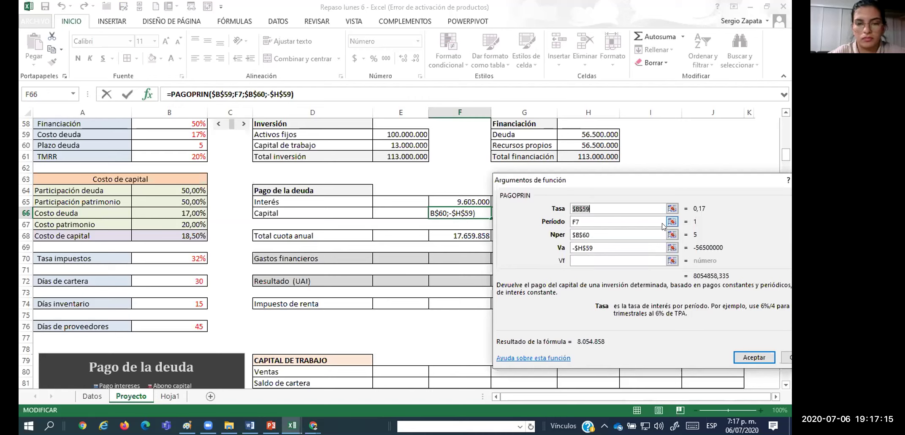
{"action": "left_click", "coordinate": [604, 206]}
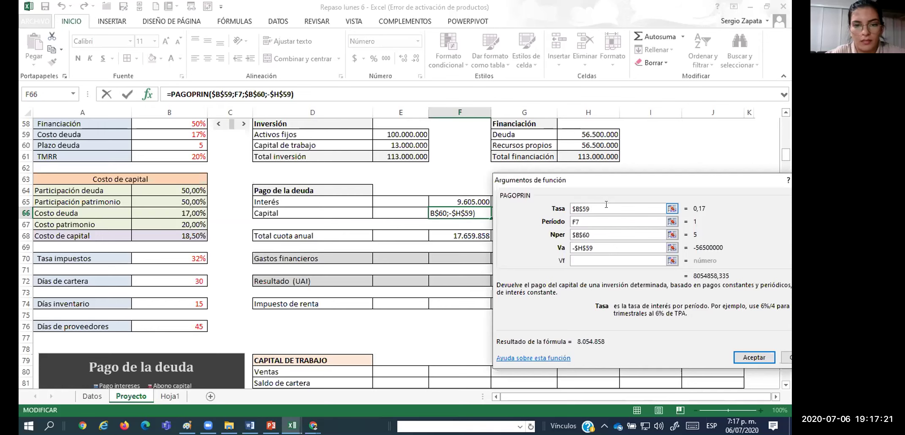
{"action": "left_click", "coordinate": [596, 217]}
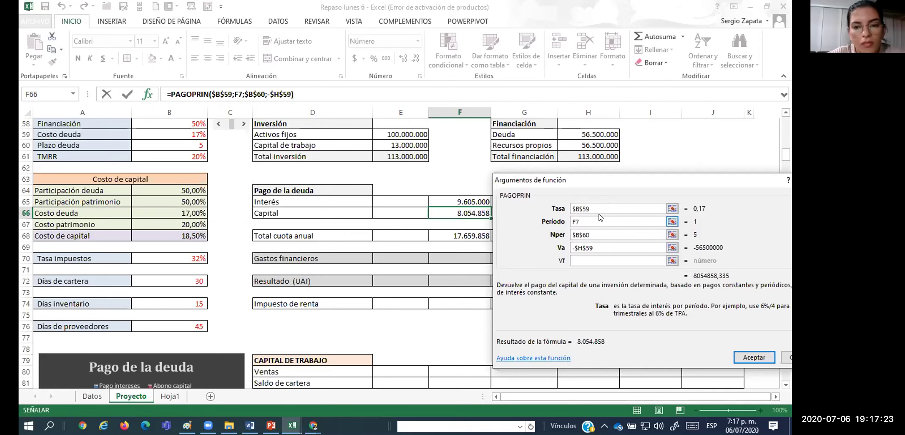
{"action": "scroll", "coordinate": [597, 217], "scroll_direction": "down", "scroll_amount": 2}
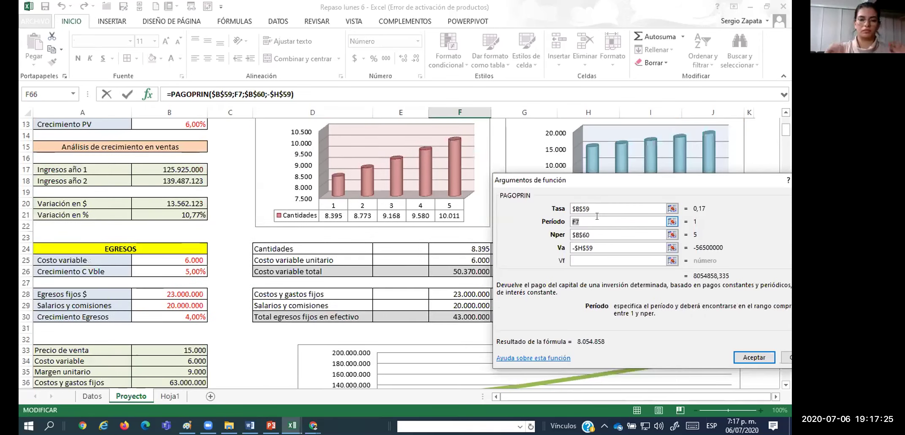
{"action": "scroll", "coordinate": [597, 217], "scroll_direction": "down", "scroll_amount": 1}
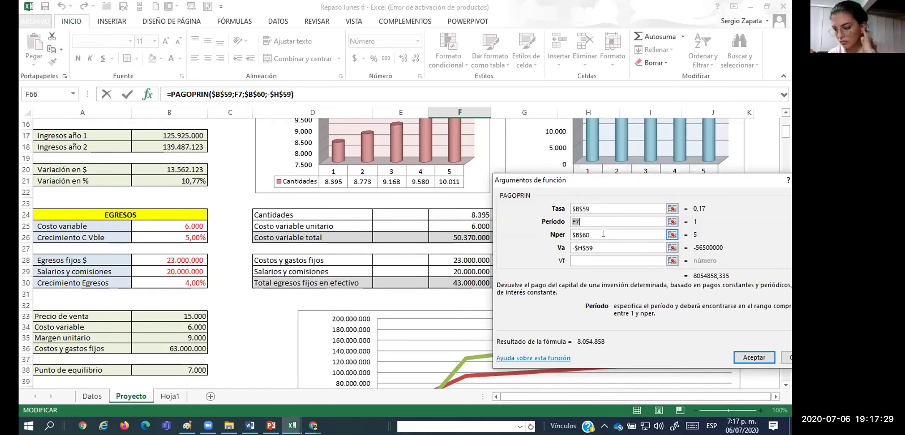
{"action": "scroll", "coordinate": [603, 233], "scroll_direction": "down", "scroll_amount": 4}
{"action": "scroll", "coordinate": [604, 233], "scroll_direction": "down", "scroll_amount": 4}
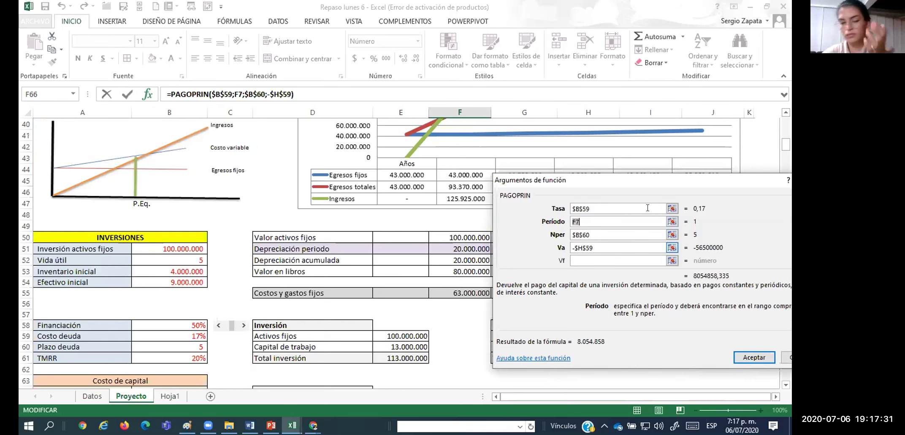
{"action": "left_click_drag", "start_coordinate": [642, 182], "coordinate": [655, 187]}
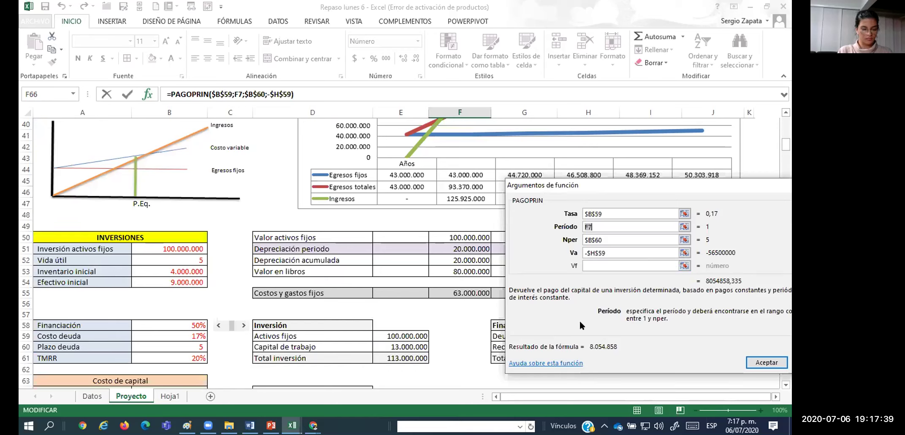
{"action": "scroll", "coordinate": [581, 317], "scroll_direction": "down", "scroll_amount": 4}
{"action": "scroll", "coordinate": [581, 316], "scroll_direction": "down", "scroll_amount": 2}
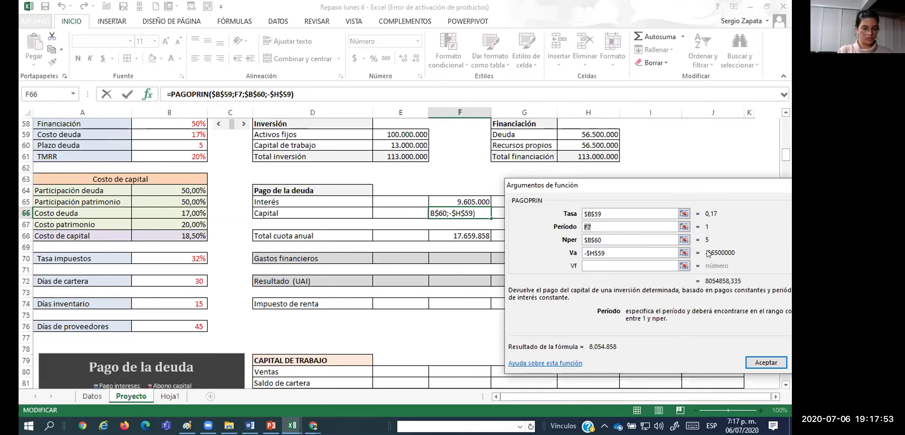
Examine the optional Vf argument of the PAGOPRIN function in F66, leave it empty and accept the arguments
{"action": "left_click", "coordinate": [589, 263]}
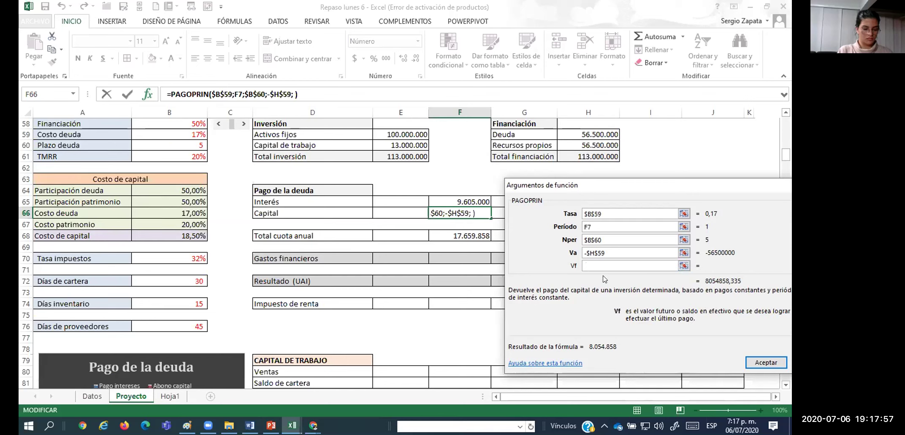
{"action": "type", "text": "gg"}
{"action": "key", "text": "BackSpace"}
{"action": "key", "text": "BackSpace"}
{"action": "key", "text": "BackSpace"}
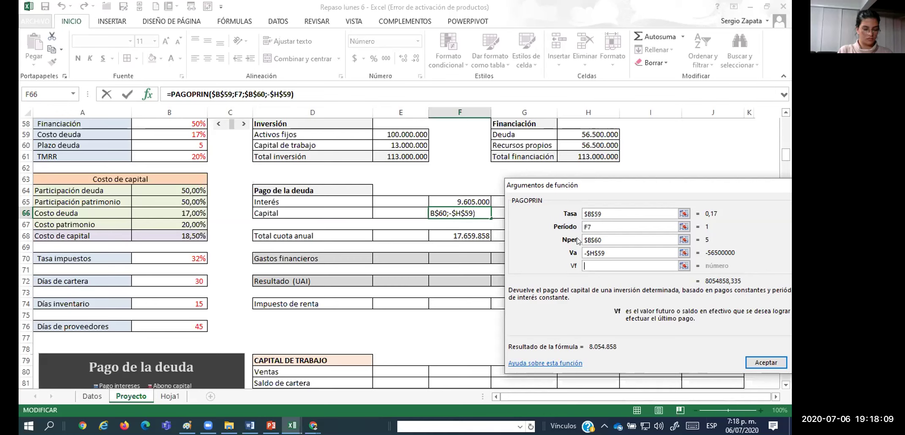
{"action": "left_click", "coordinate": [766, 361]}
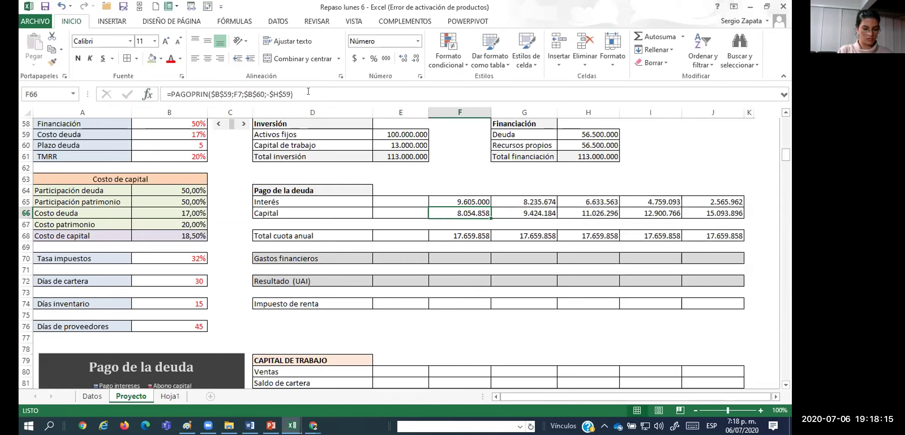
{"action": "key", "text": "F2"}
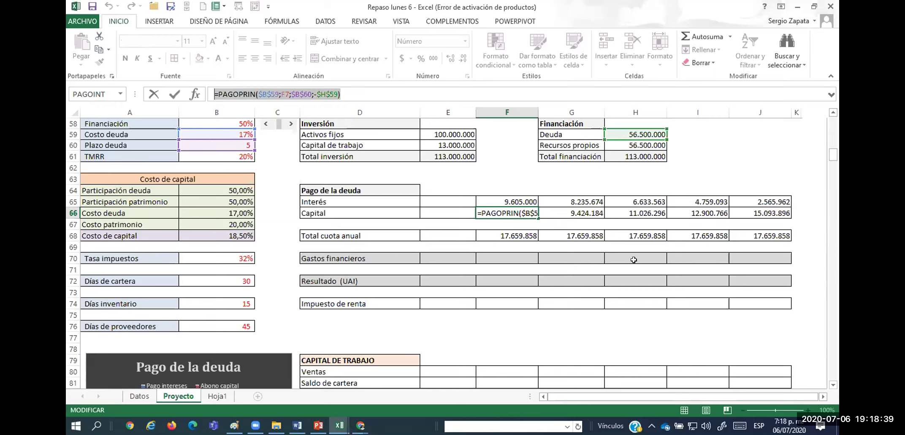
{"action": "left_click", "coordinate": [441, 302]}
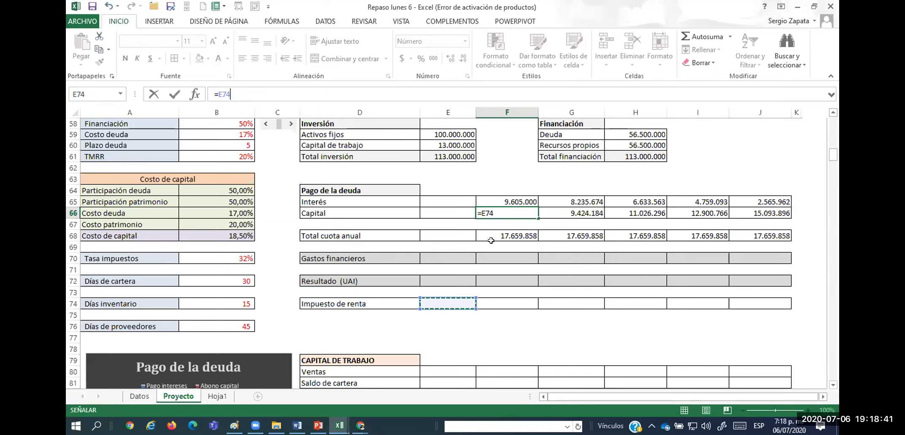
{"action": "key", "text": "Escape"}
{"action": "left_click", "coordinate": [511, 234]}
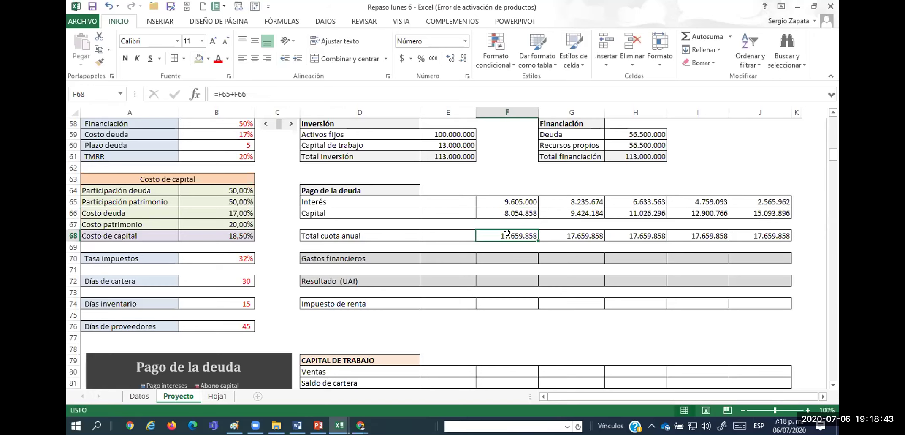
Review the year 1 Total cuota anual formula in F68 and leave it without changes
{"action": "key", "text": "F2"}
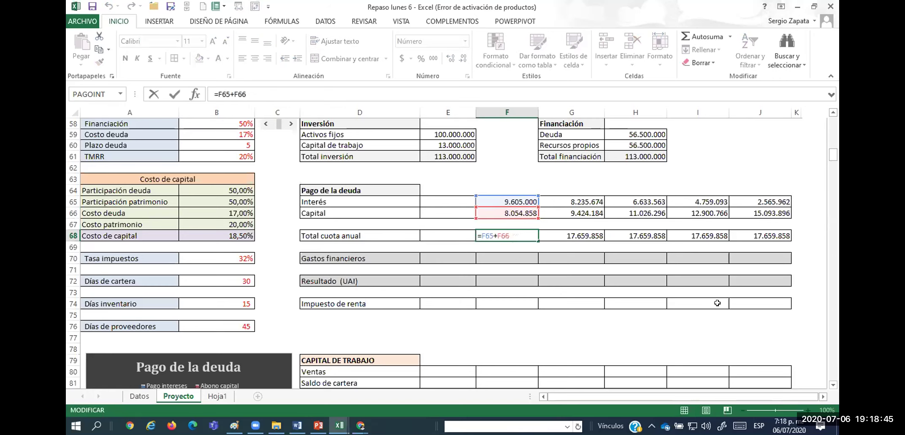
{"action": "key", "text": "Escape"}
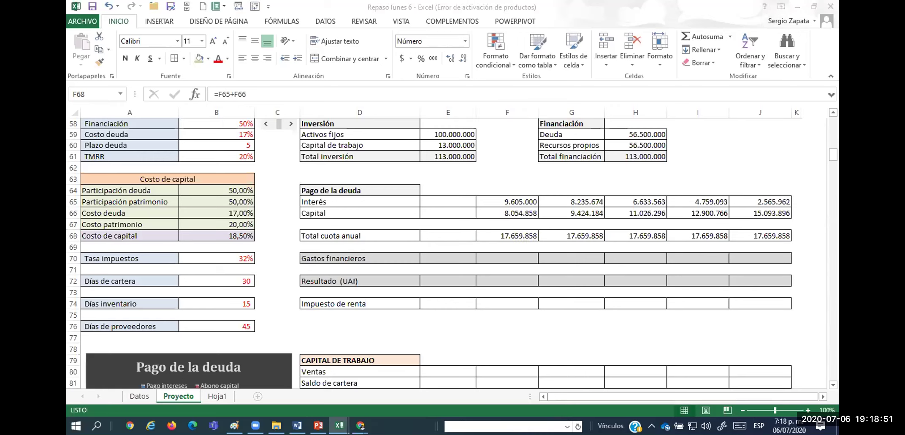
Enter the year 1 Gastos financieros in F70 as =F65, linking it to the year 1 debt interest
{"action": "left_click", "coordinate": [502, 258]}
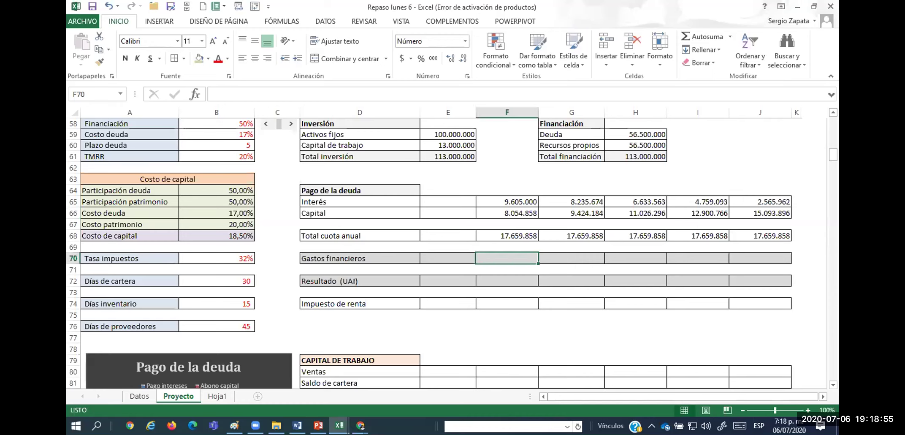
{"action": "type", "text": "="}
{"action": "key", "text": "Up"}
{"action": "key", "text": "Up"}
{"action": "key", "text": "Up"}
{"action": "key", "text": "Up"}
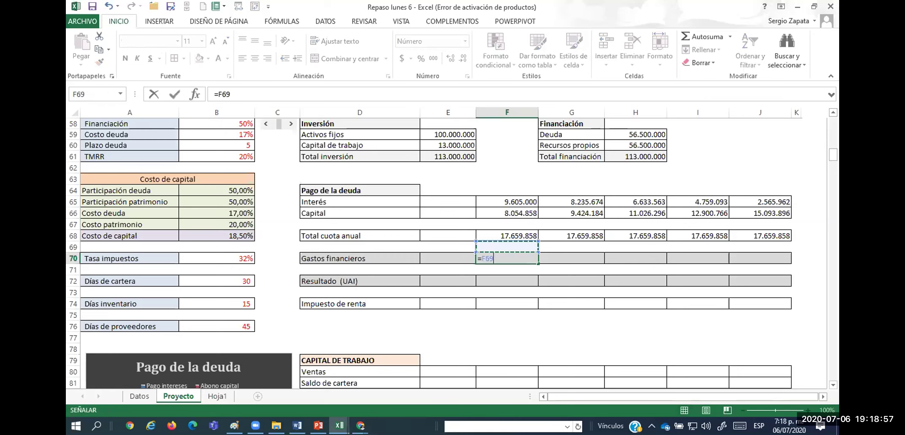
{"action": "key", "text": "Up"}
{"action": "key", "text": "Return"}
{"action": "key", "text": "Up"}
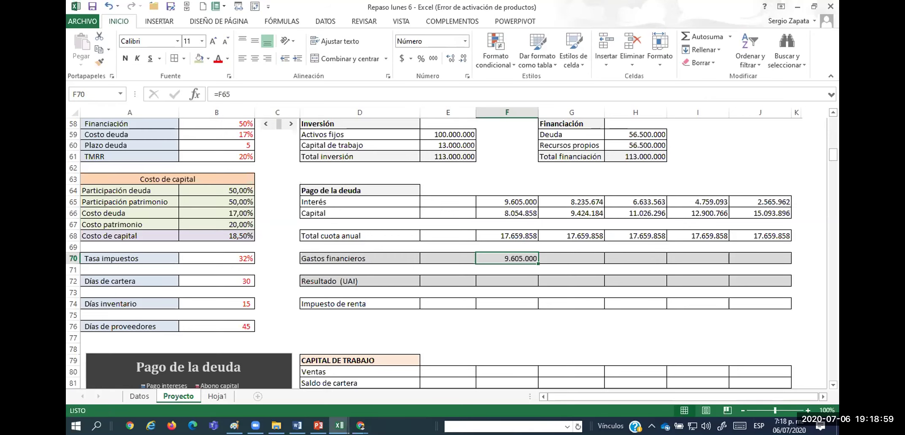
Copy the Gastos financieros formula from F70 across to year 5 in J70 and check the year 1 reference
{"action": "key", "text": "ctrl+c"}
{"action": "key", "text": "shift+Right"}
{"action": "key", "text": "shift+Right"}
{"action": "key", "text": "shift+Right"}
{"action": "key", "text": "shift+Right"}
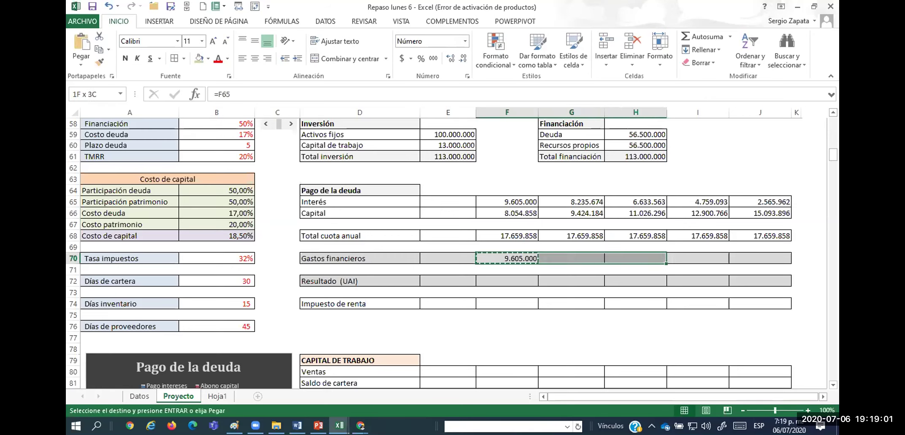
{"action": "key", "text": "Return"}
{"action": "left_click", "coordinate": [507, 258]}
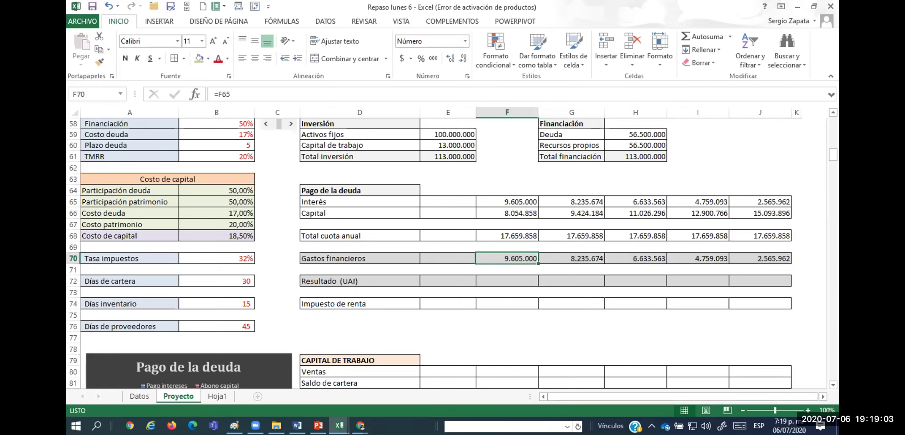
{"action": "key", "text": "F2"}
{"action": "key", "text": "Escape"}
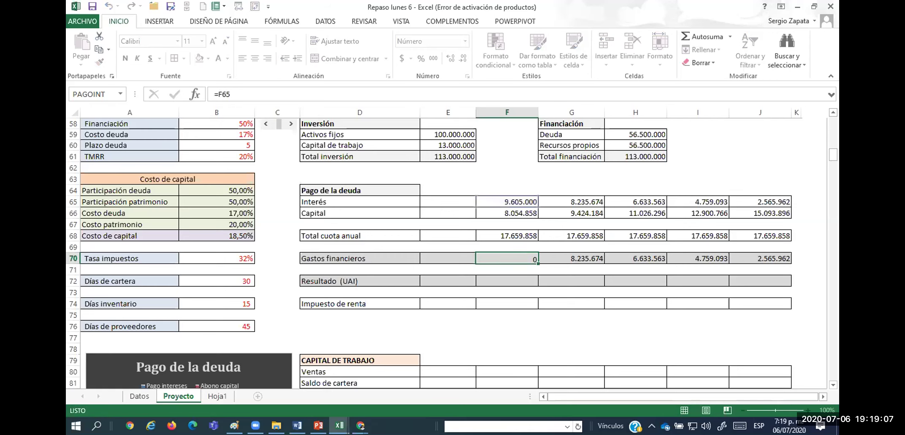
Start the year 1 Resultado (UAI) formula in F72 with a reference to the year 1 Ingresos in F11
{"action": "left_click", "coordinate": [571, 257]}
{"action": "key", "text": "Left"}
{"action": "key", "text": "Down"}
{"action": "key", "text": "Down"}
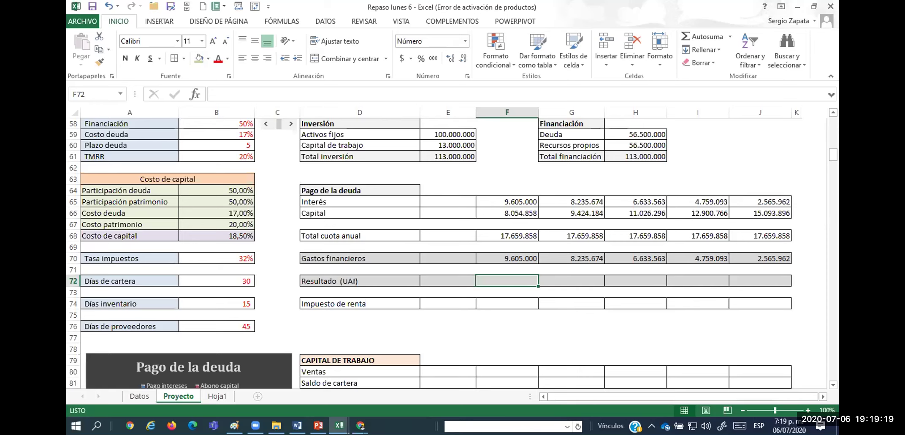
{"action": "type", "text": "="}
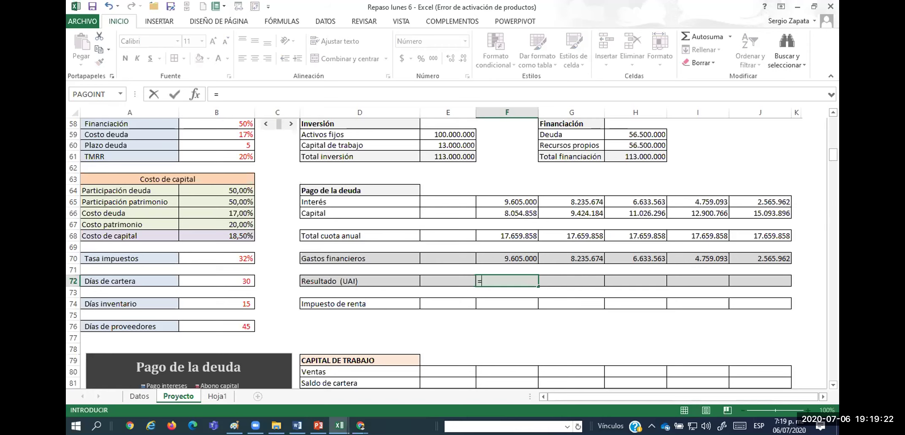
{"action": "key", "text": "Escape"}
{"action": "type", "text": "="}
{"action": "scroll", "coordinate": [486, 271], "scroll_direction": "up", "scroll_amount": 5}
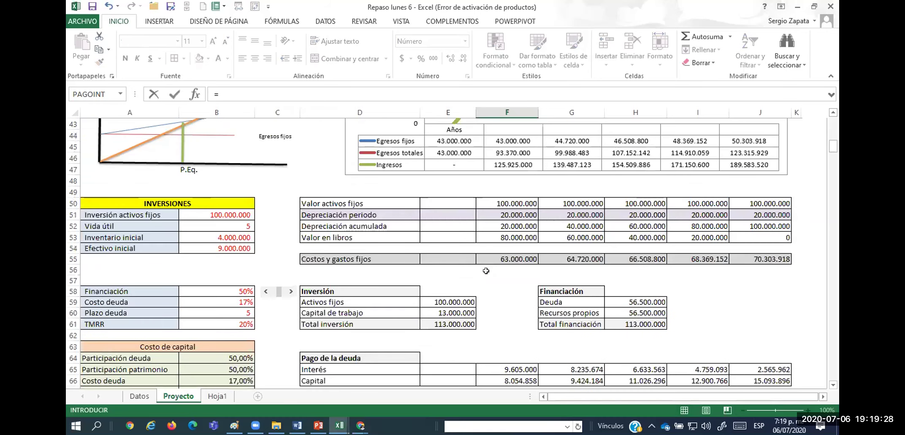
{"action": "scroll", "coordinate": [485, 270], "scroll_direction": "up", "scroll_amount": 9}
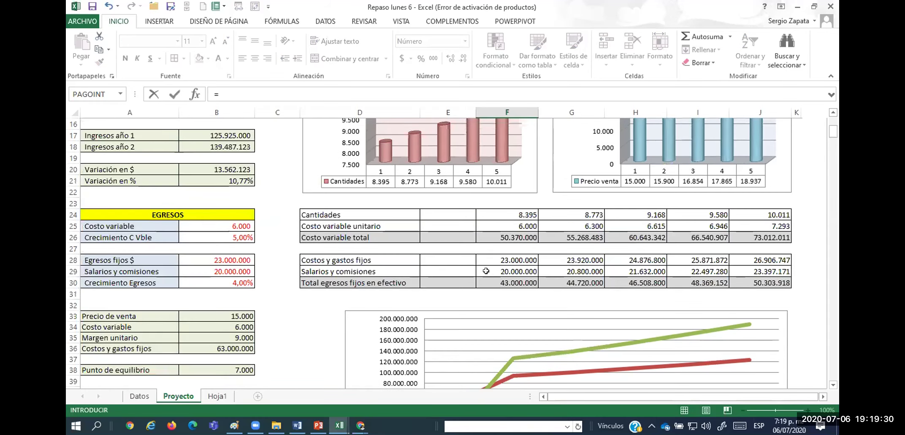
{"action": "scroll", "coordinate": [485, 270], "scroll_direction": "up", "scroll_amount": 5}
{"action": "left_click", "coordinate": [506, 238]}
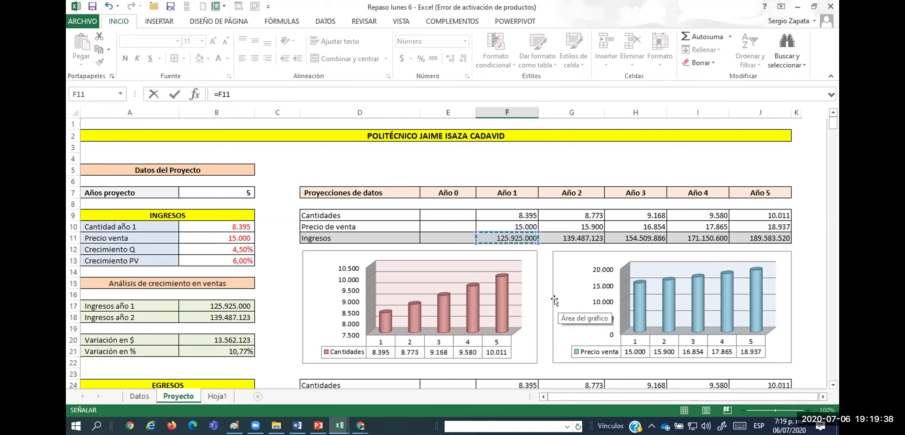
Complete the F72 formula as =F11-F26-F55-F70, subtracting total variable cost, Costos y gastos fijos and Gastos financieros
{"action": "type", "text": "-"}
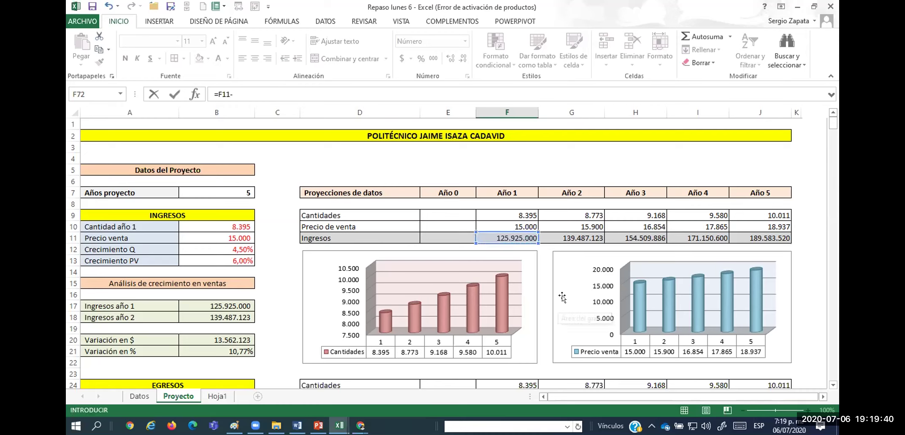
{"action": "scroll", "coordinate": [543, 256], "scroll_direction": "down", "scroll_amount": 4}
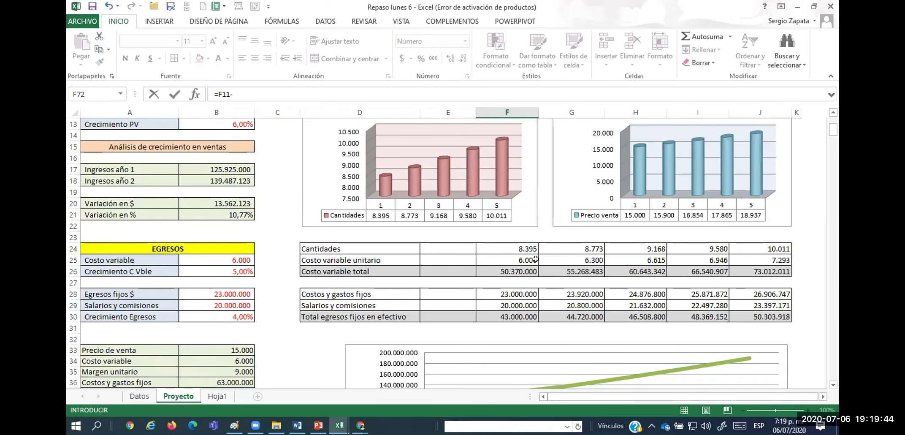
{"action": "left_click", "coordinate": [515, 269]}
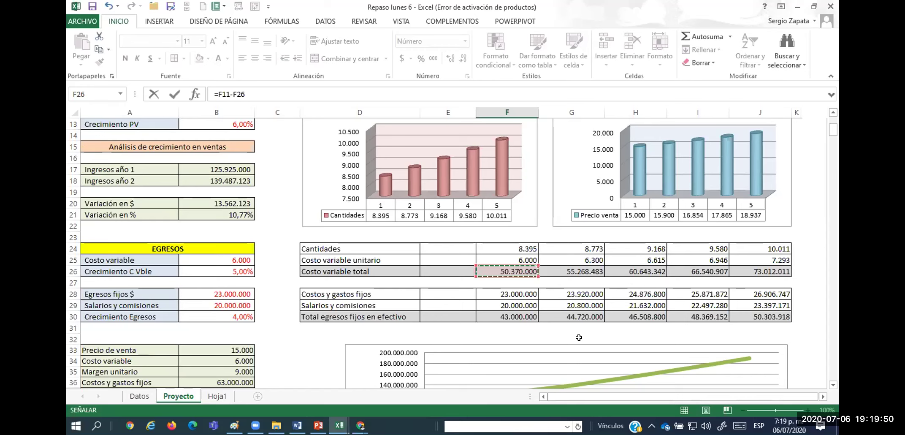
{"action": "type", "text": "-"}
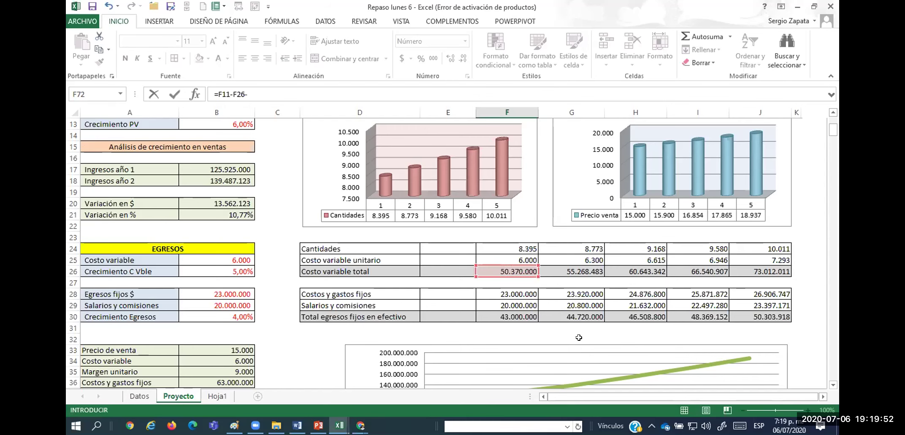
{"action": "scroll", "coordinate": [534, 267], "scroll_direction": "down", "scroll_amount": 3}
{"action": "scroll", "coordinate": [533, 266], "scroll_direction": "down", "scroll_amount": 6}
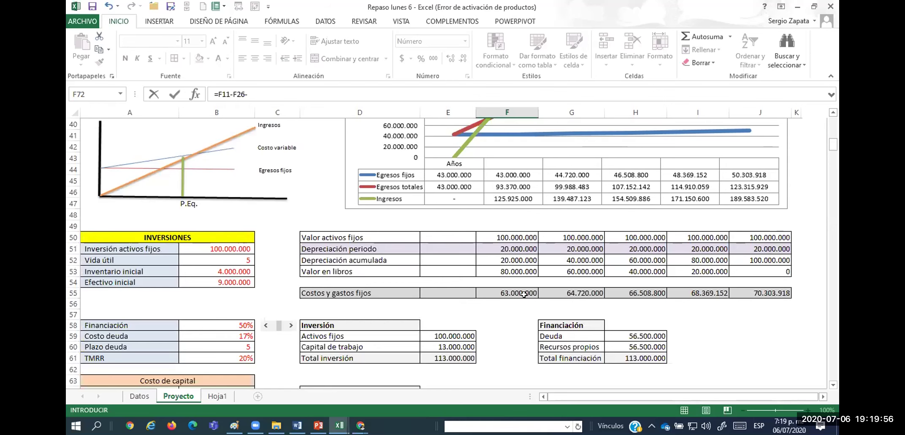
{"action": "left_click", "coordinate": [523, 293]}
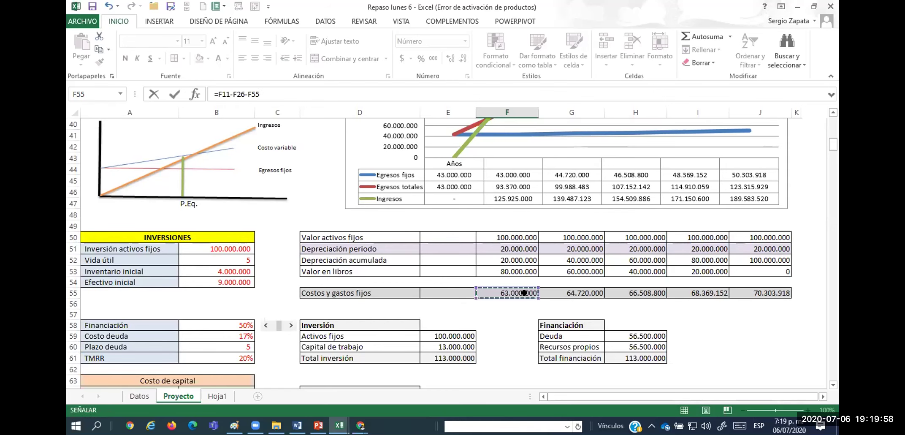
{"action": "scroll", "coordinate": [523, 293], "scroll_direction": "down", "scroll_amount": 6}
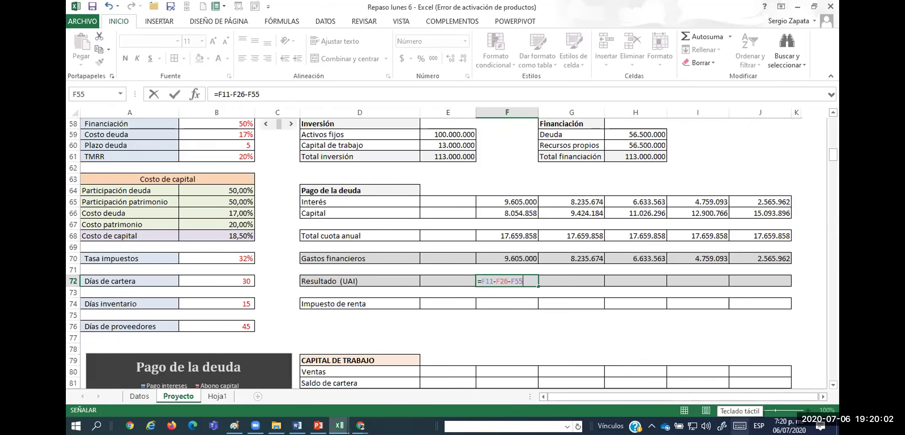
{"action": "type", "text": "-"}
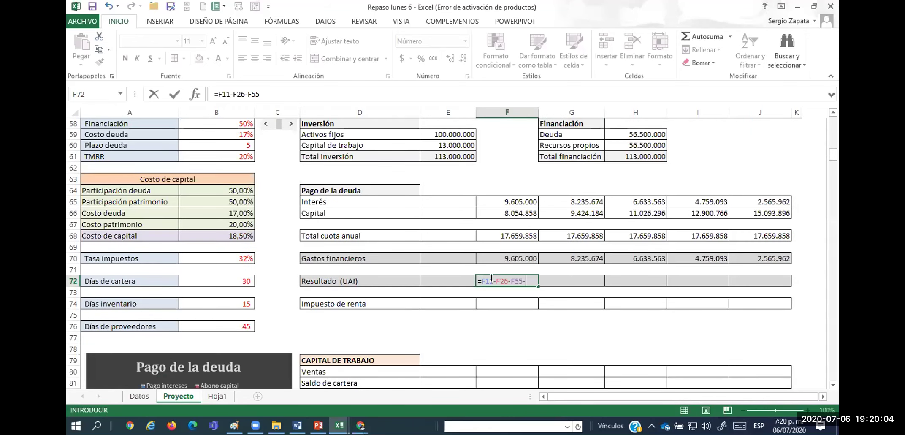
{"action": "left_click", "coordinate": [512, 251]}
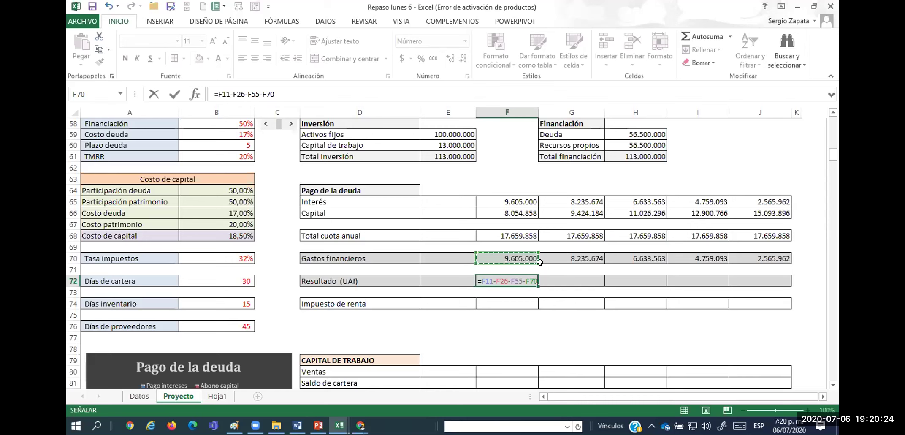
{"action": "key", "text": "ctrl+Return"}
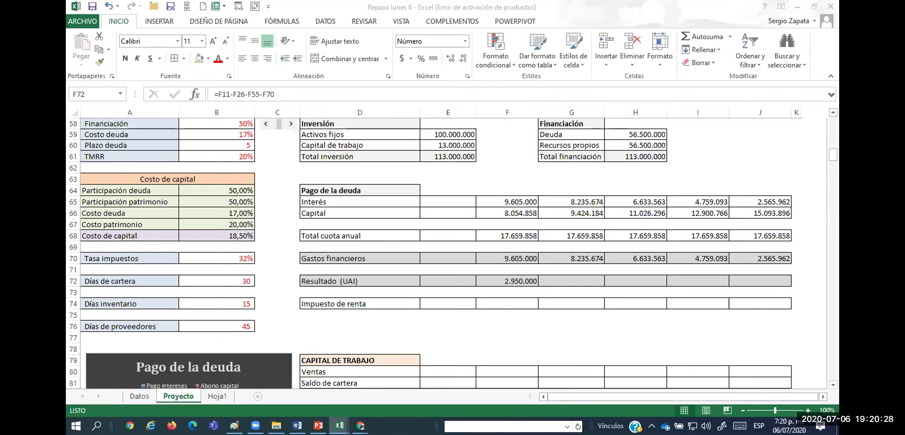
Copy the Resultado (UAI) formula from F72 across to year 5 in J72
{"action": "left_click", "coordinate": [523, 281]}
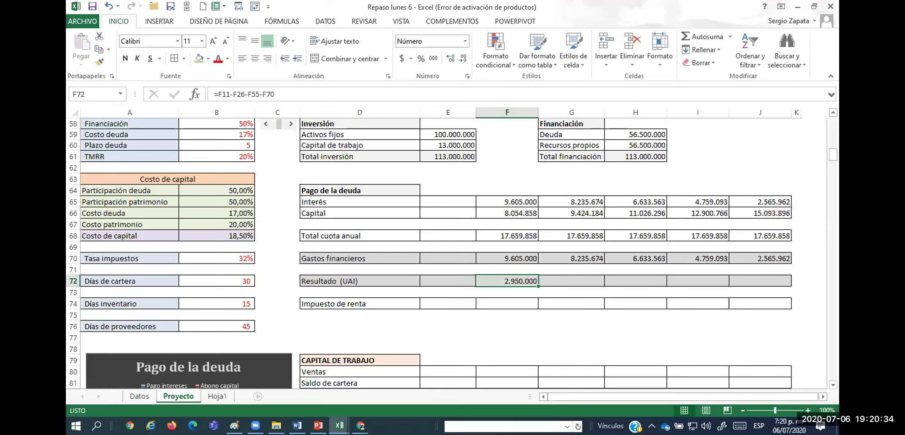
{"action": "key", "text": "ctrl+c"}
{"action": "key", "text": "shift+Right"}
{"action": "key", "text": "shift+Right"}
{"action": "key", "text": "shift+Right"}
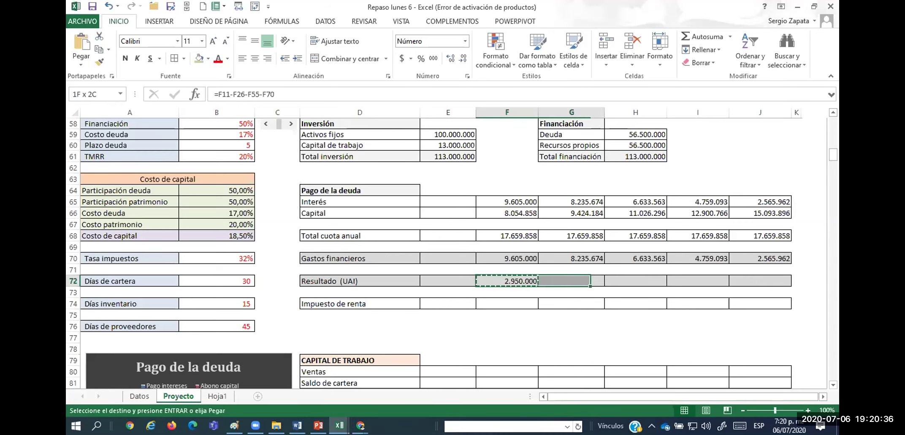
{"action": "key", "text": "shift+Right"}
{"action": "key", "text": "Return"}
Examine the Resultado (UAI) row from year 1 to year 5 and return to the year 1 cell F72
{"action": "key", "text": "Down"}
{"action": "key", "text": "Left"}
{"action": "key", "text": "Up"}
{"action": "key", "text": "Right"}
{"action": "key", "text": "Right"}
{"action": "key", "text": "Right"}
{"action": "key", "text": "Right"}
{"action": "key", "text": "Right"}
{"action": "key", "text": "Left"}
{"action": "key", "text": "Left"}
{"action": "key", "text": "Left"}
{"action": "key", "text": "Left"}
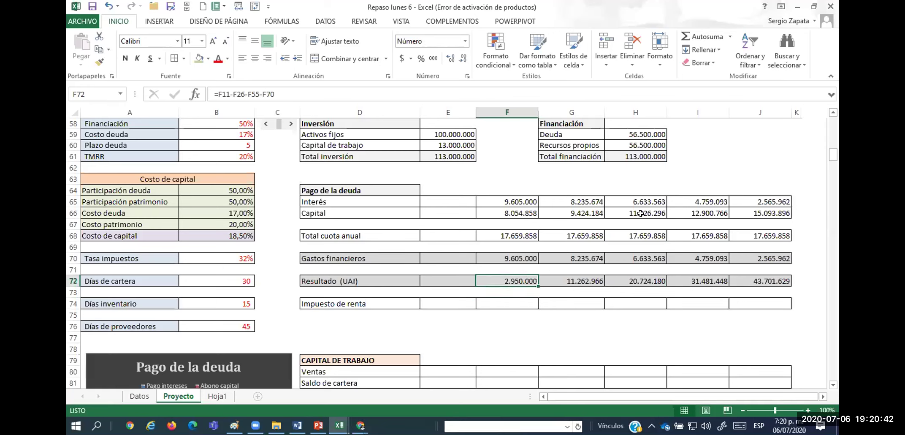
{"action": "key", "text": "alt+Tab"}
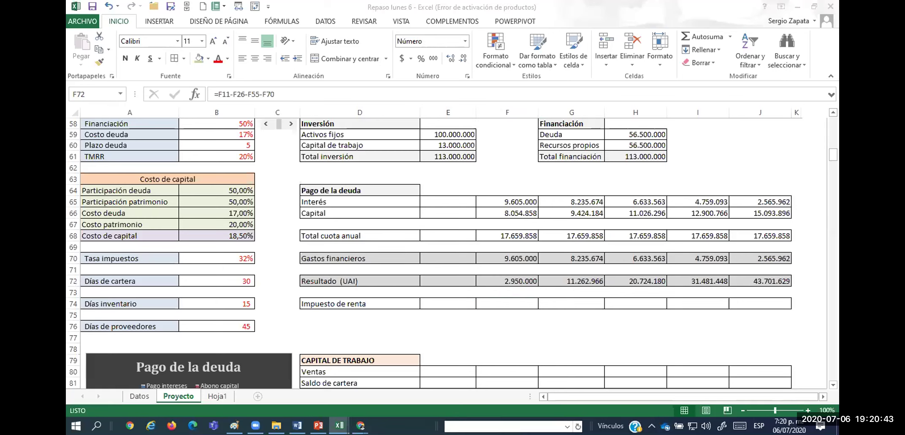
{"action": "left_click", "coordinate": [514, 278]}
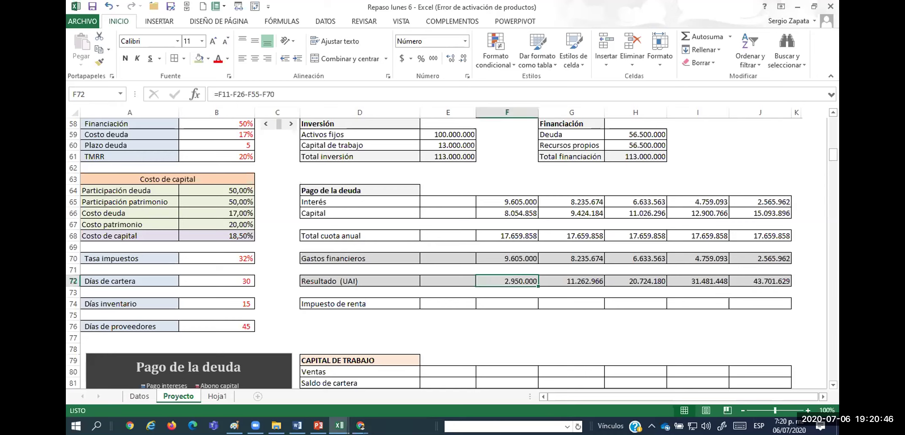
{"action": "key", "text": "alt+Tab"}
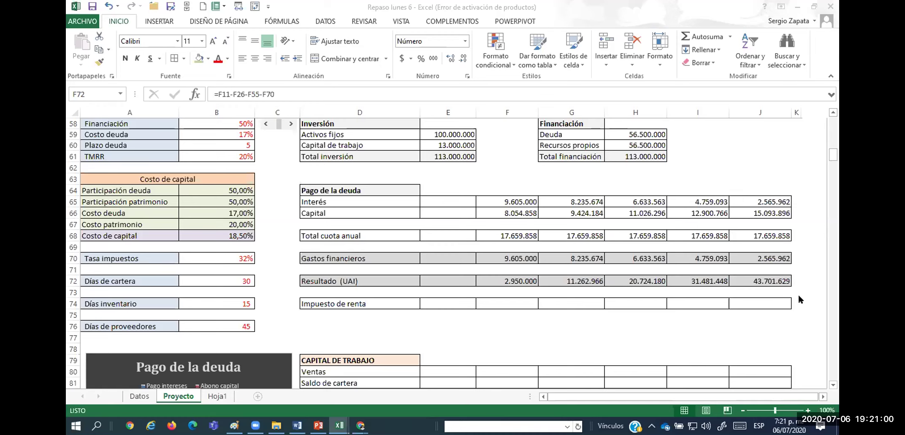
{"action": "left_click", "coordinate": [519, 282]}
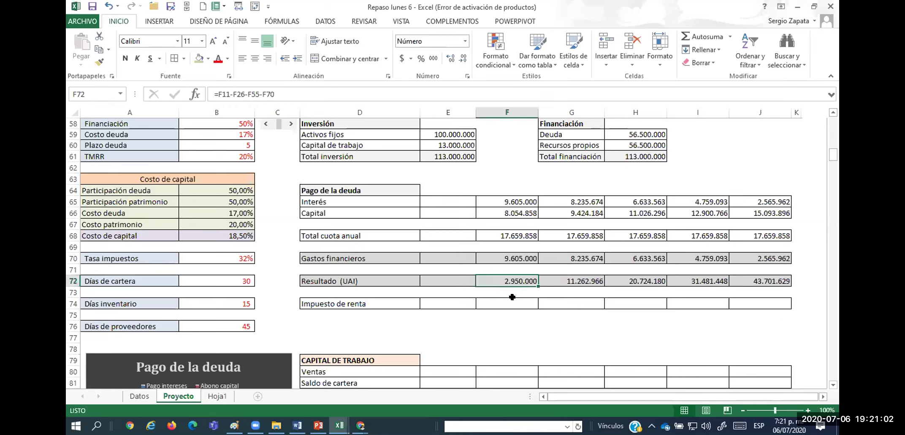
{"action": "left_click", "coordinate": [511, 303]}
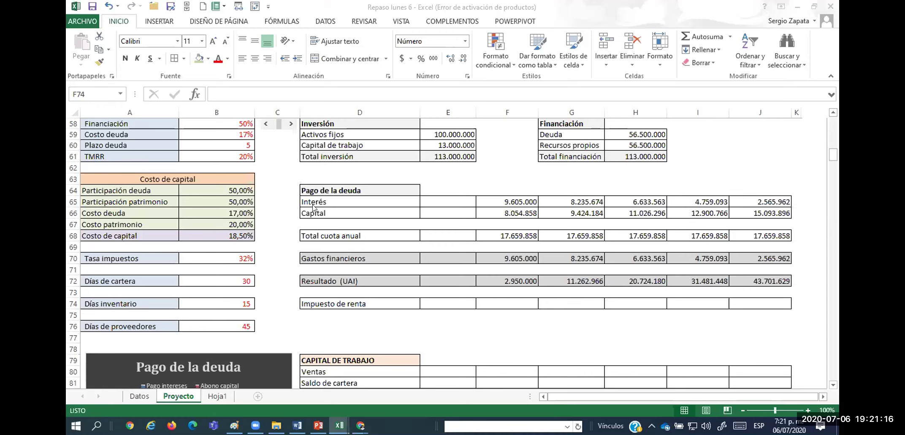
{"action": "left_click", "coordinate": [520, 280]}
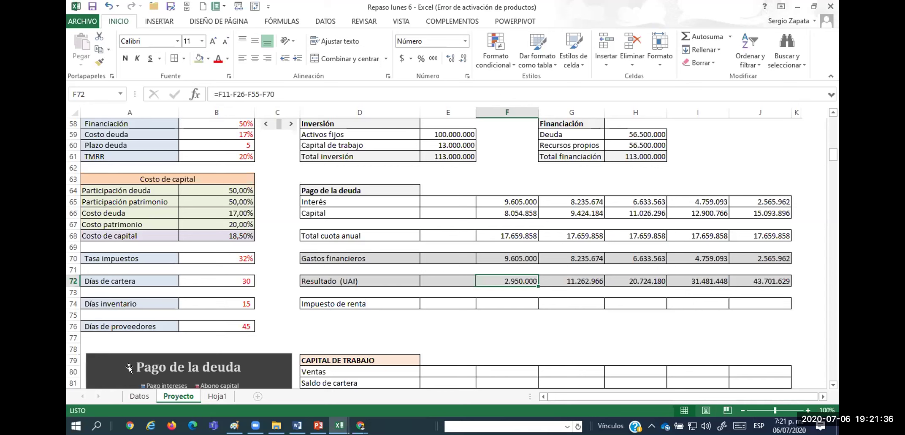
On the Datos sheet, set Cantidad diaria año 1 to 34 and Precio de venta to 11
{"action": "left_click", "coordinate": [139, 397]}
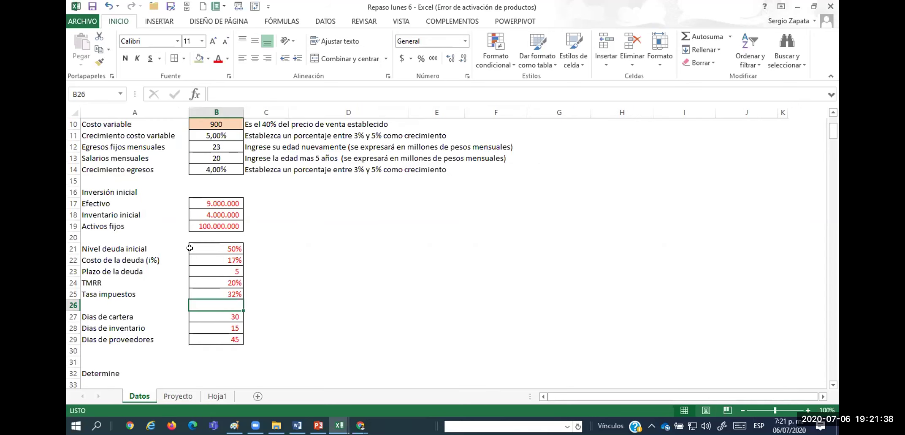
{"action": "scroll", "coordinate": [190, 247], "scroll_direction": "up", "scroll_amount": 3}
{"action": "left_click", "coordinate": [209, 180]}
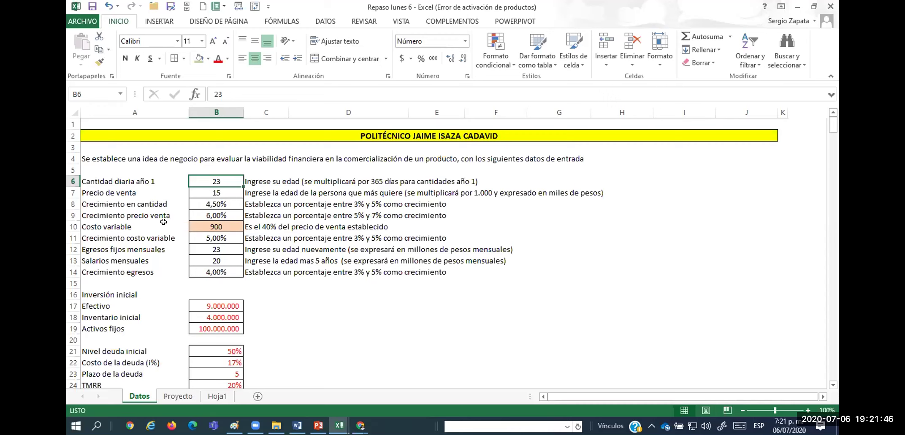
{"action": "type", "text": "34"}
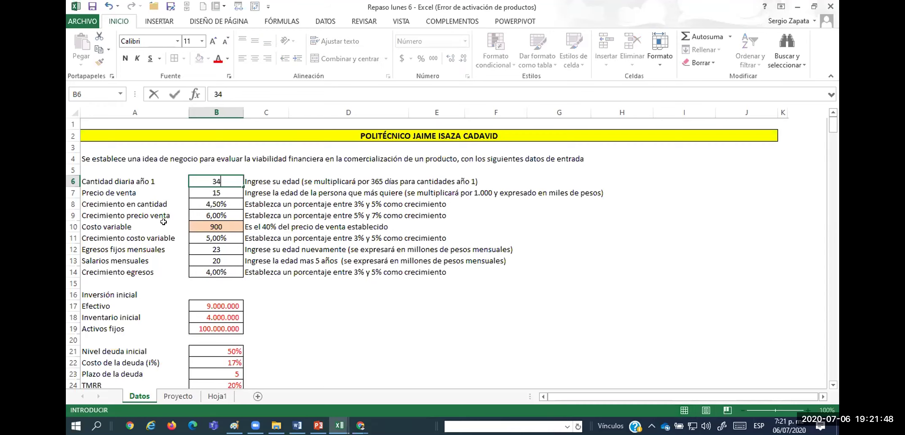
{"action": "key", "text": "Return"}
{"action": "type", "text": "15"}
{"action": "key", "text": "Return"}
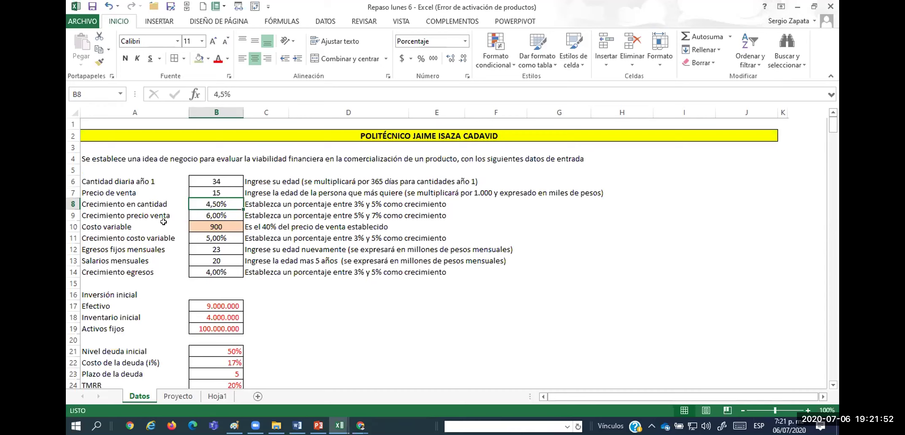
{"action": "key", "text": "Up"}
{"action": "type", "text": "11"}
{"action": "key", "text": "Return"}
Set both Crecimiento en cantidad and Crecimiento costo variable to 4%
{"action": "key", "text": "Down"}
{"action": "key", "text": "Down"}
{"action": "key", "text": "Down"}
{"action": "key", "text": "Down"}
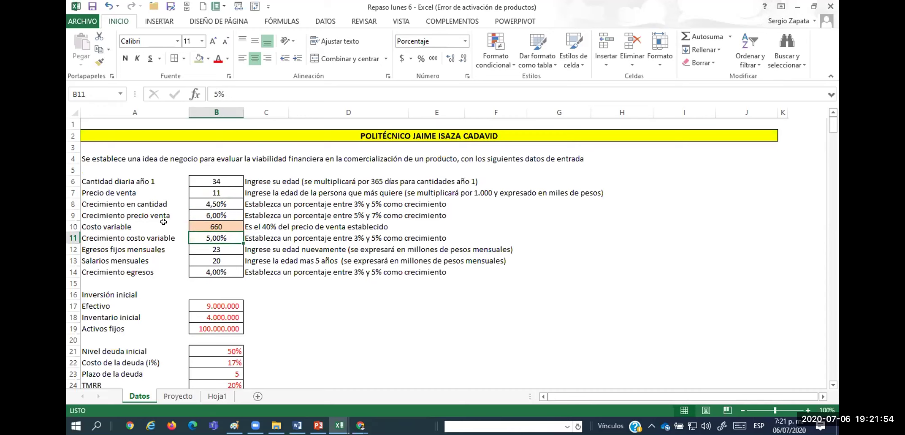
{"action": "key", "text": "Up"}
{"action": "key", "text": "Up"}
{"action": "key", "text": "Up"}
{"action": "key", "text": "Up"}
{"action": "type", "text": "4"}
{"action": "key", "text": "Return"}
{"action": "key", "text": "Down"}
{"action": "key", "text": "Down"}
{"action": "type", "text": "4"}
{"action": "key", "text": "Return"}
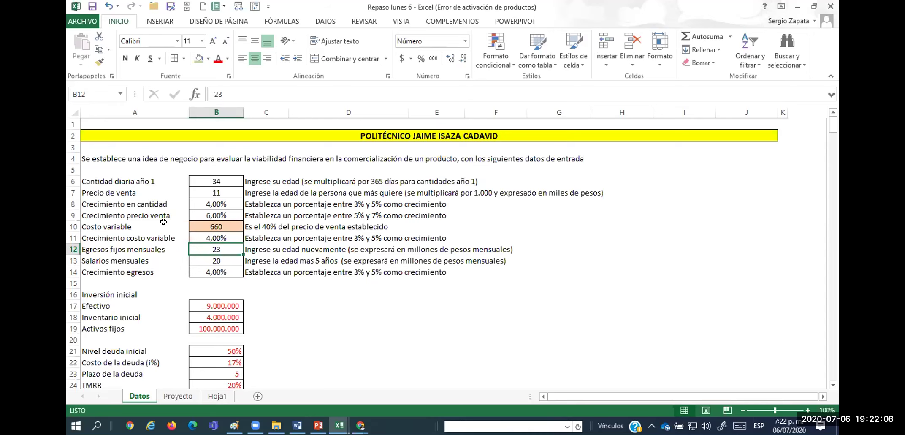
Set Egresos fijos mensuales to 34, Salarios mensuales to 39 and Crecimiento egresos to 4%
{"action": "type", "text": "34"}
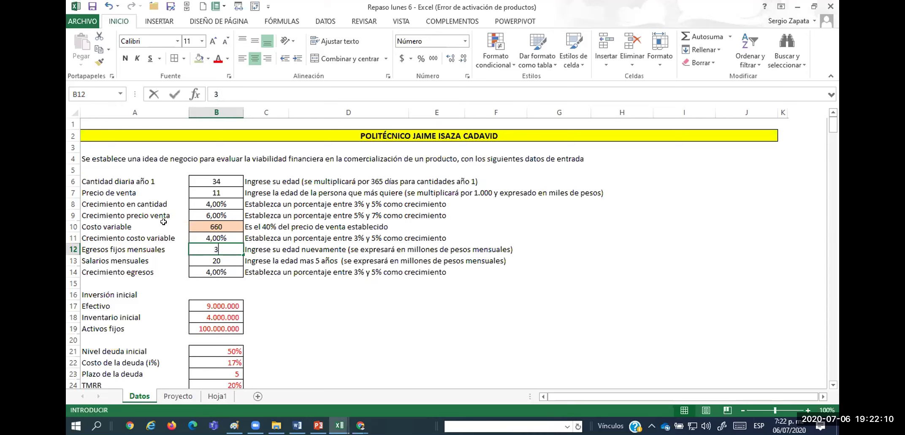
{"action": "key", "text": "Return"}
{"action": "type", "text": "39"}
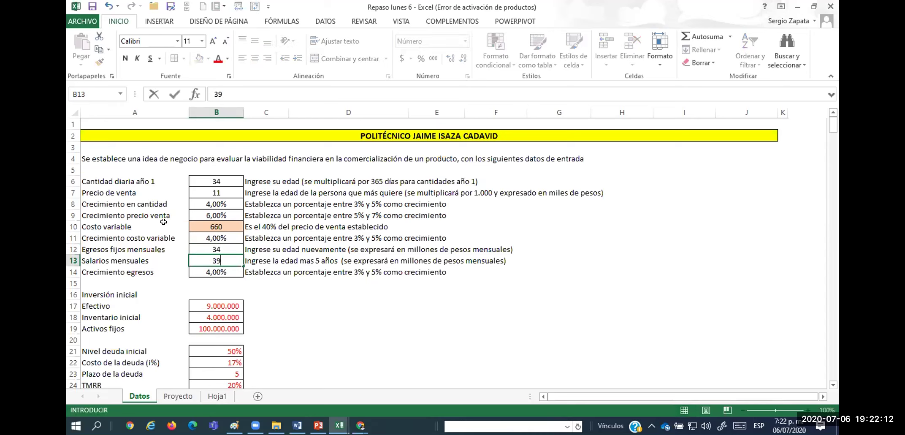
{"action": "key", "text": "Return"}
{"action": "type", "text": "4"}
{"action": "key", "text": "Return"}
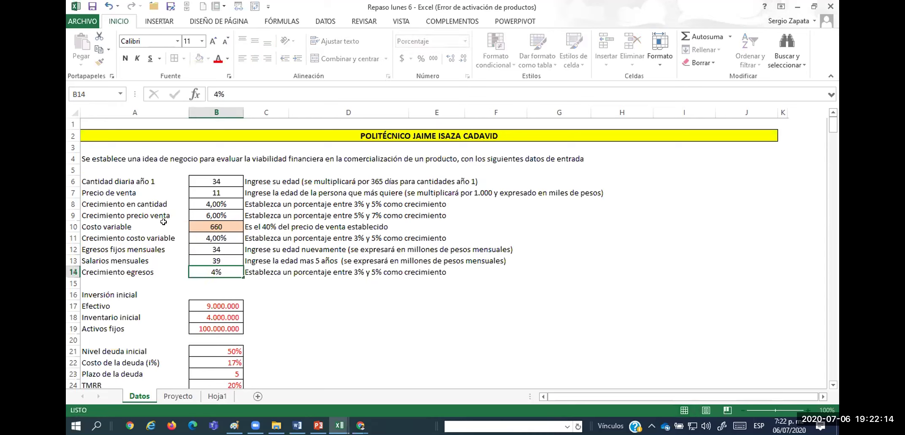
Check the Resultado (UAI) row on the Proyecto sheet, and return to the inputs on the Datos sheet
{"action": "left_click", "coordinate": [167, 396]}
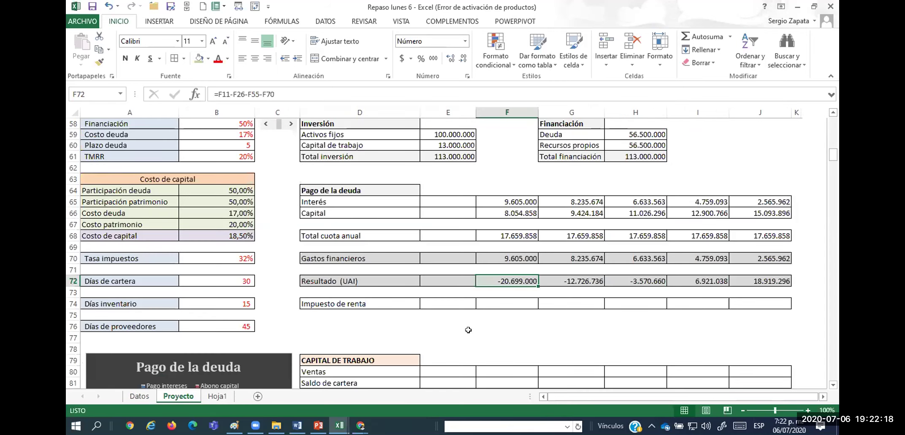
{"action": "left_click", "coordinate": [132, 396]}
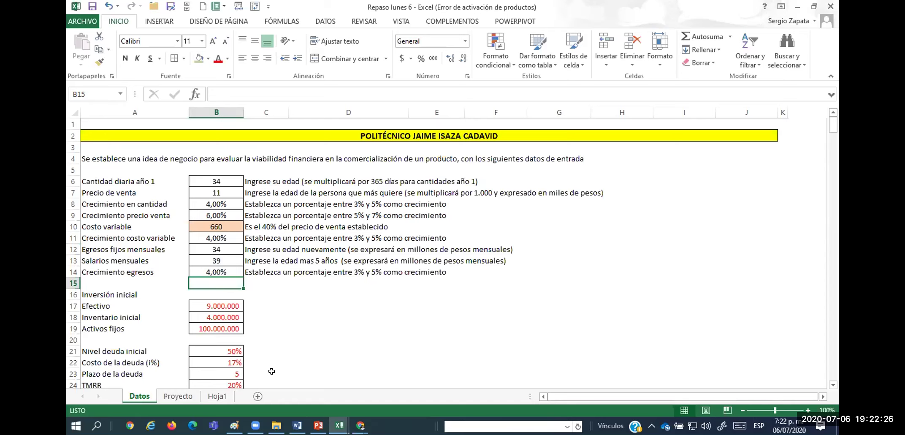
{"action": "left_click", "coordinate": [233, 258]}
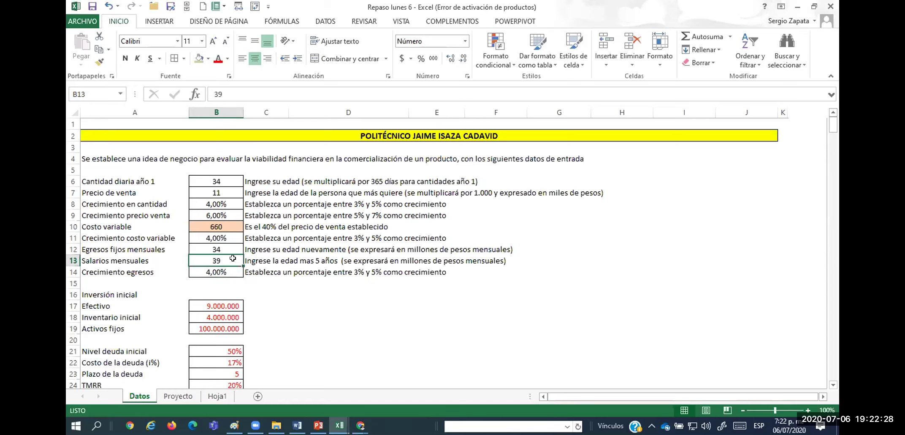
Undo all the trial changes to the Datos inputs, back through the edit of Cantidad diaria año 1
{"action": "left_click", "coordinate": [105, 5]}
{"action": "left_click", "coordinate": [105, 5]}
{"action": "left_click", "coordinate": [105, 5]}
{"action": "left_click", "coordinate": [106, 5]}
{"action": "left_click", "coordinate": [106, 5]}
{"action": "left_click", "coordinate": [106, 5]}
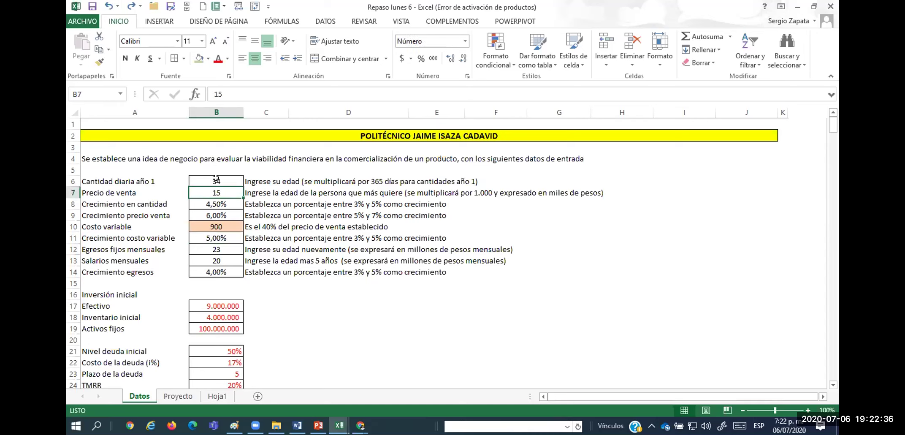
{"action": "left_click", "coordinate": [106, 5]}
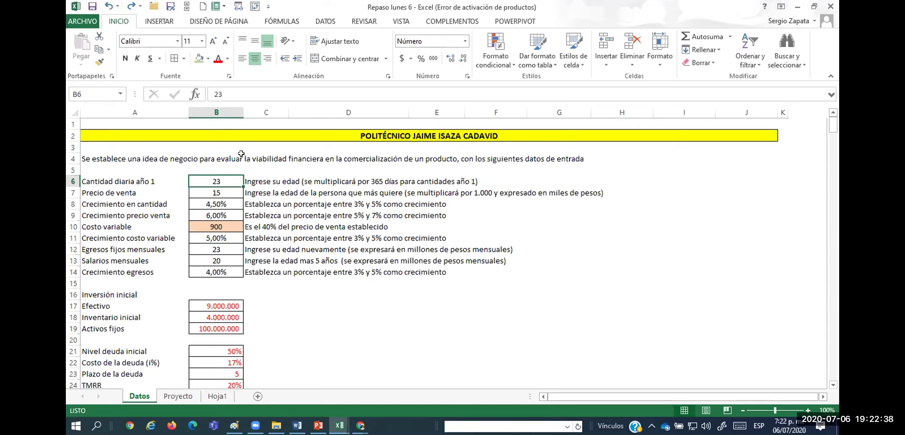
{"action": "left_click", "coordinate": [223, 191]}
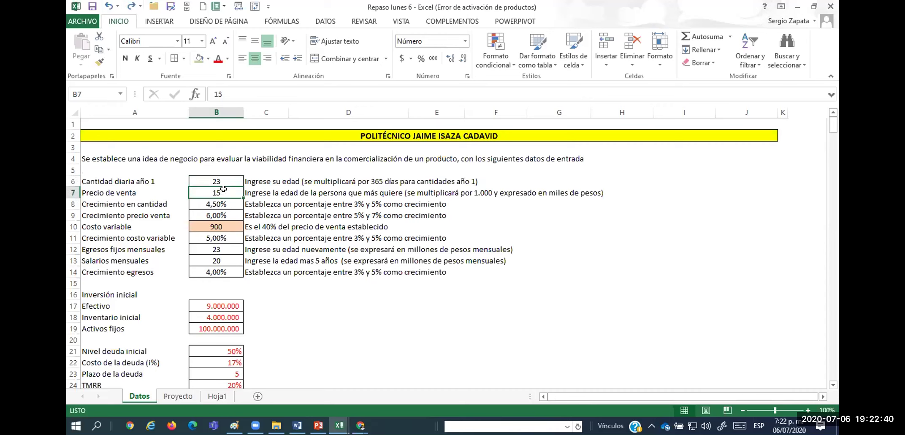
{"action": "left_click", "coordinate": [224, 249]}
{"action": "left_click", "coordinate": [222, 259]}
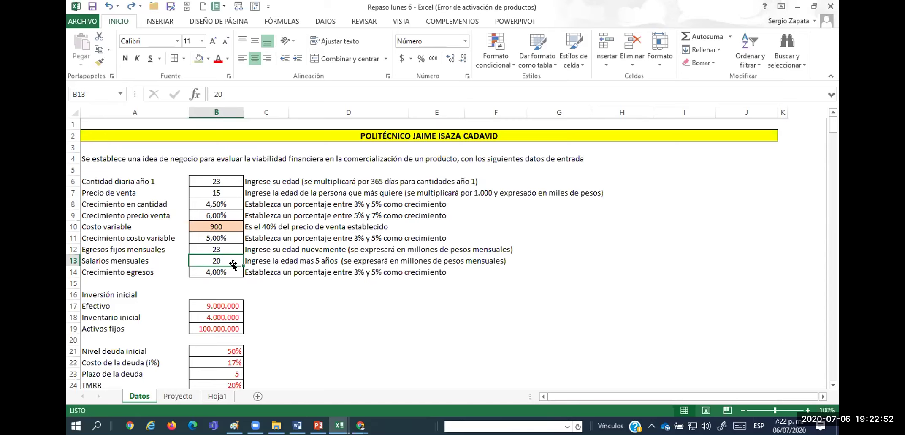
In the first Impuesto de renta cell (F74) of the Proyecto sheet, begin an SI formula with the condition F72>0
{"action": "left_click", "coordinate": [185, 395]}
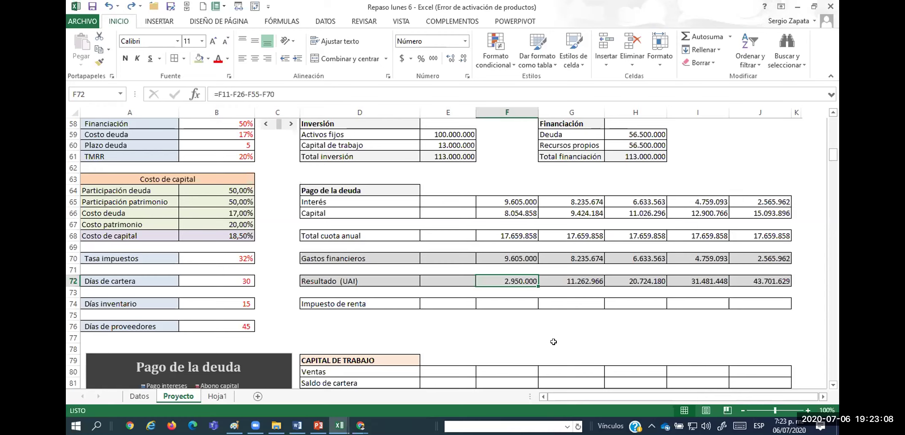
{"action": "left_click", "coordinate": [505, 305]}
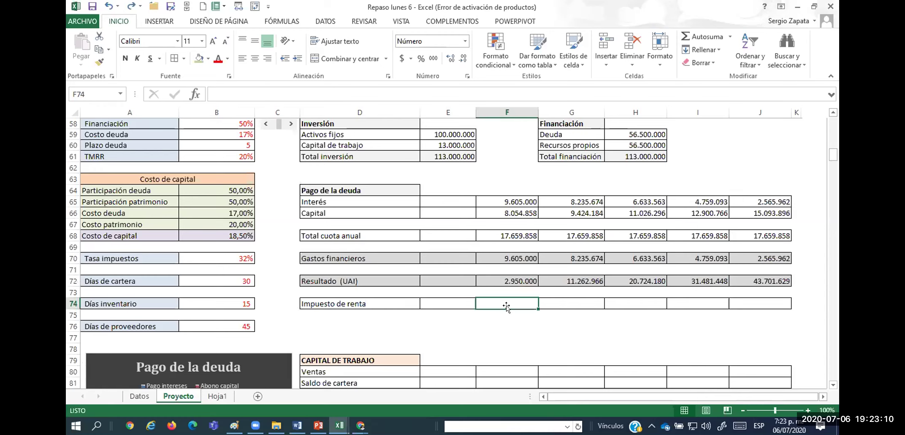
{"action": "key", "text": "alt+Tab"}
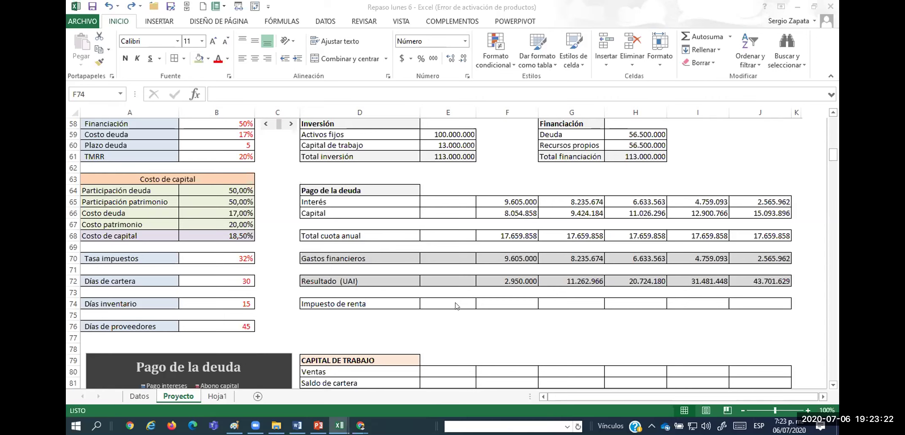
{"action": "left_click", "coordinate": [522, 298]}
{"action": "type", "text": "="}
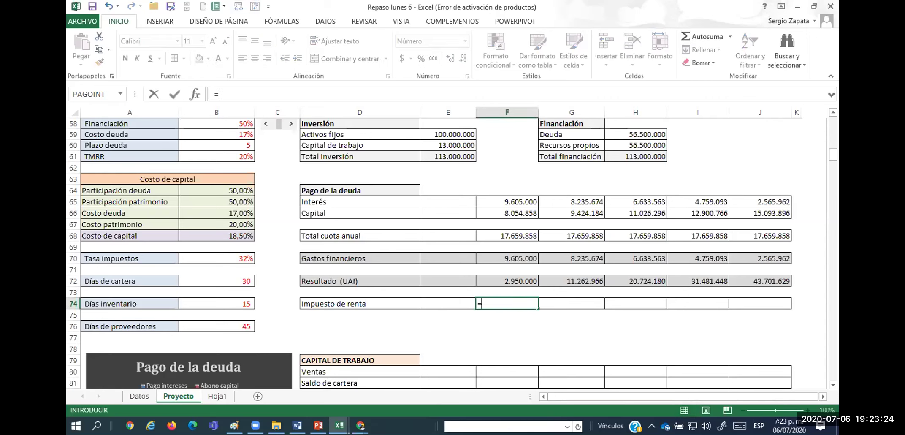
{"action": "type", "text": "si("}
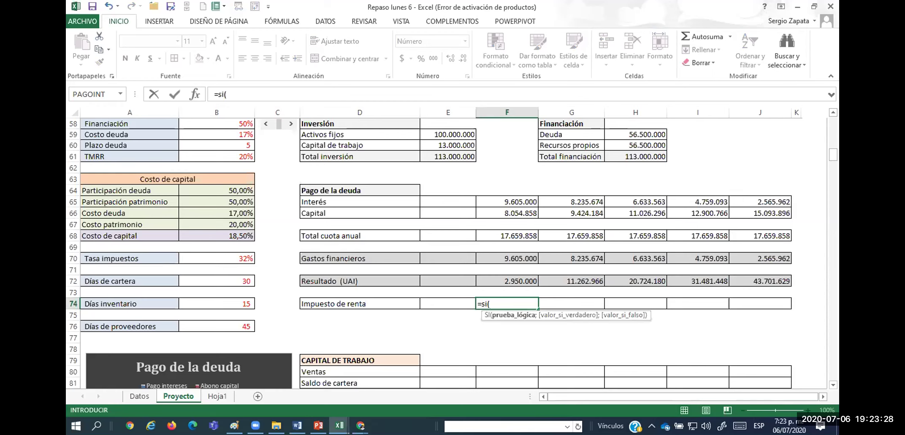
{"action": "key", "text": "Up"}
{"action": "key", "text": "Up"}
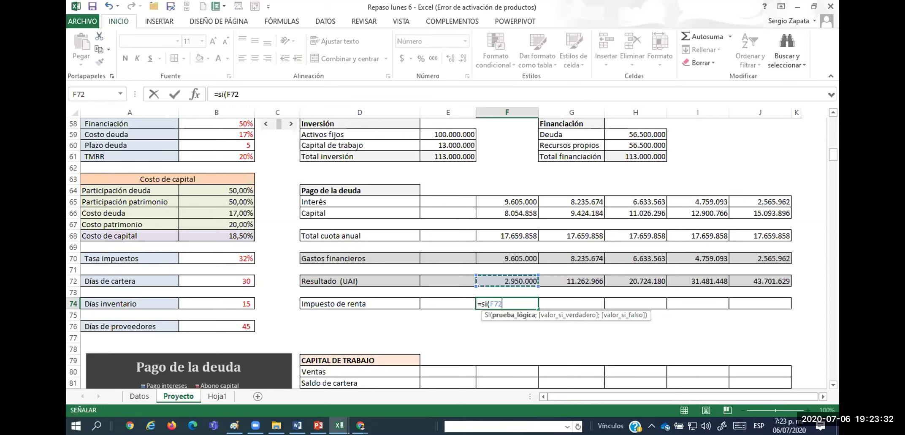
{"action": "type", "text": ">0"}
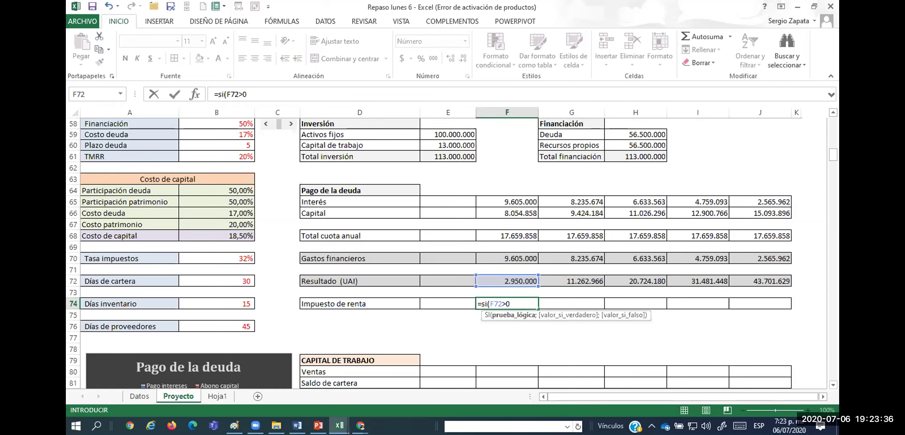
Complete the F74 formula with F72*$B$70 as the true value and 0 as the false value
{"action": "type", "text": ";"}
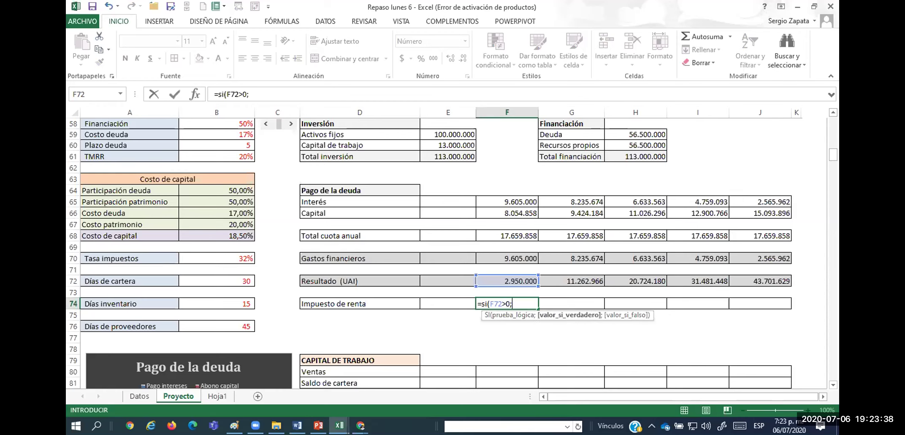
{"action": "key", "text": "Up"}
{"action": "key", "text": "Up"}
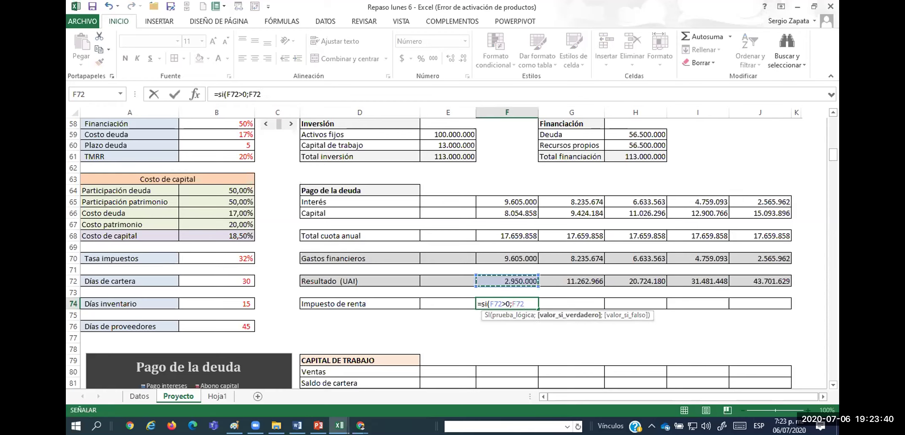
{"action": "type", "text": "*"}
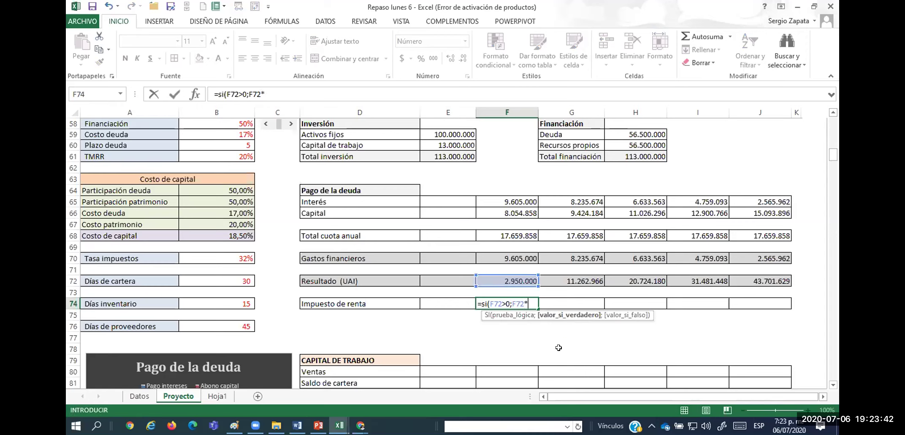
{"action": "left_click", "coordinate": [243, 257]}
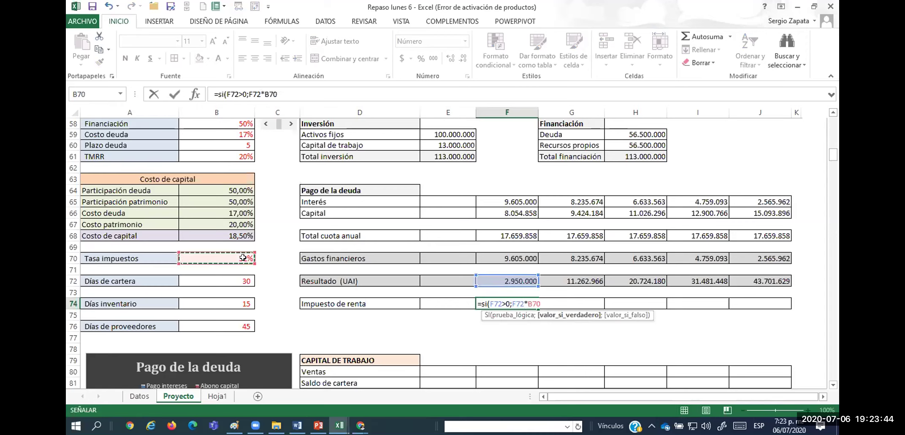
{"action": "key", "text": "F4"}
{"action": "type", "text": ";0"}
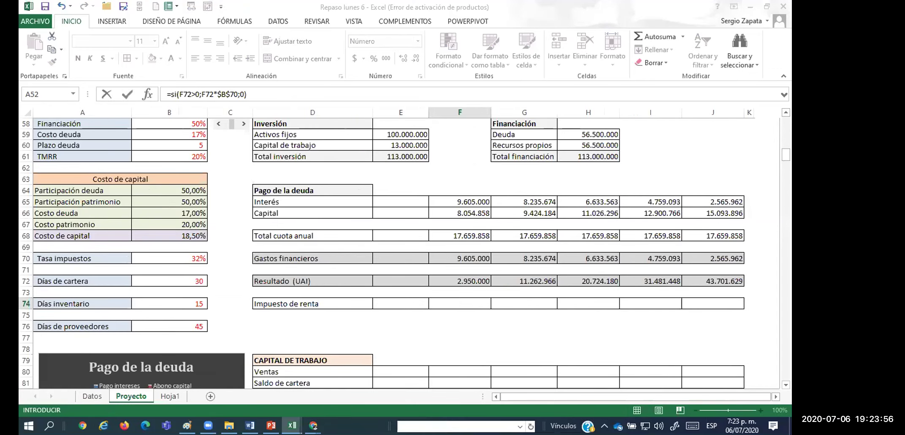
{"action": "key", "text": "ctrl+Return"}
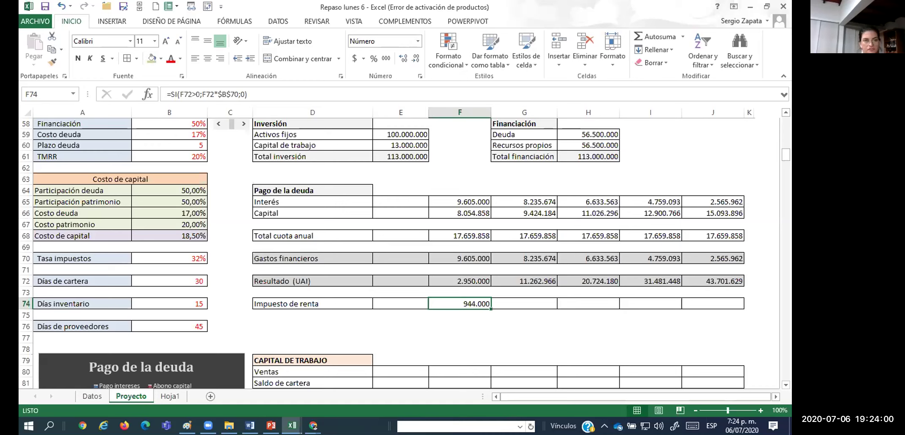
{"action": "key", "text": "alt+Tab"}
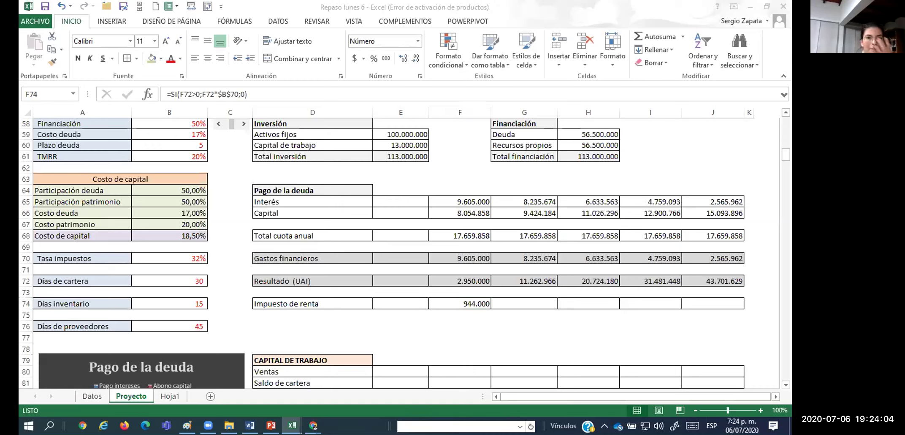
{"action": "type", "text": "="}
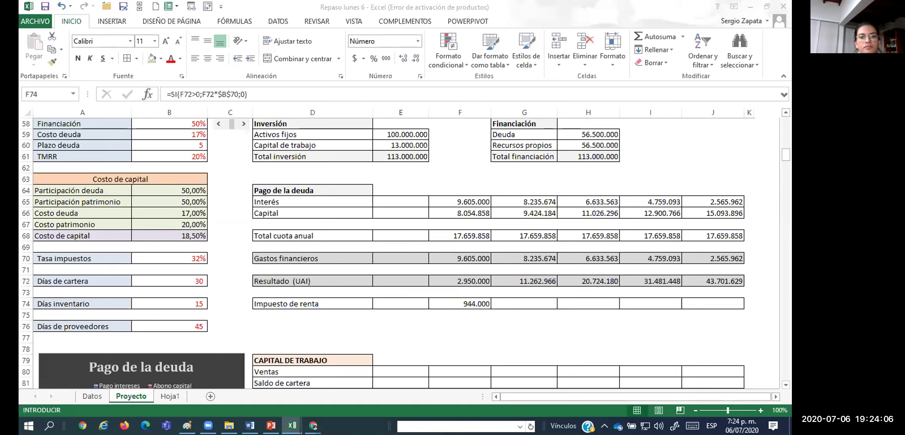
Begin re-entering the Impuesto de renta formula in F74 as an SI function with the condition F72>0
{"action": "key", "text": "Escape"}
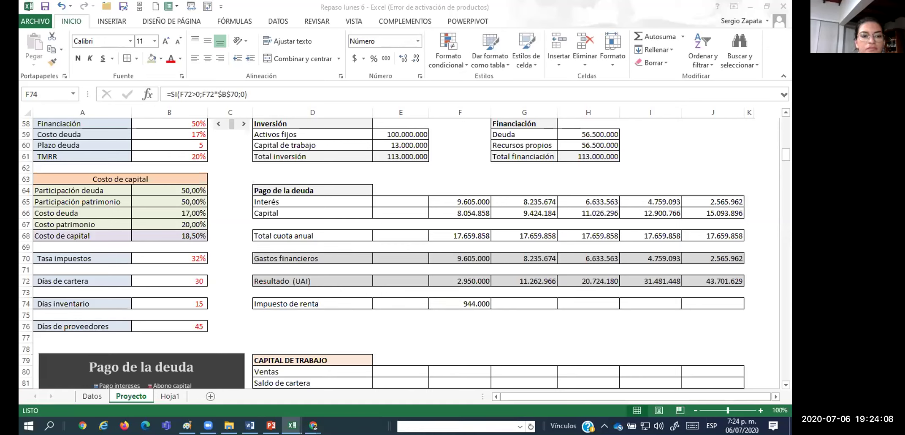
{"action": "left_click", "coordinate": [442, 300]}
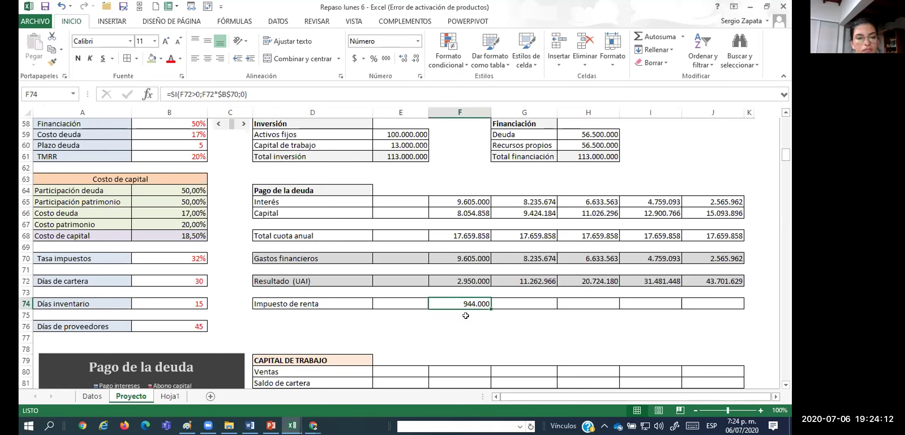
{"action": "type", "text": "=si("}
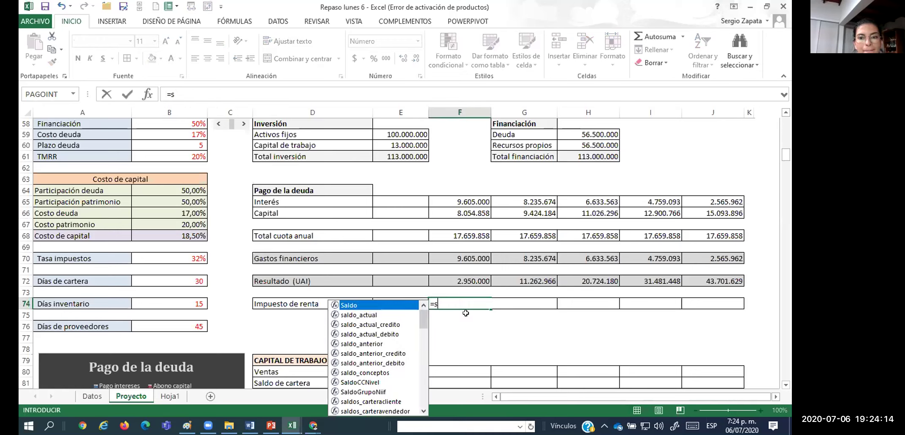
{"action": "key", "text": "Up"}
{"action": "key", "text": "Up"}
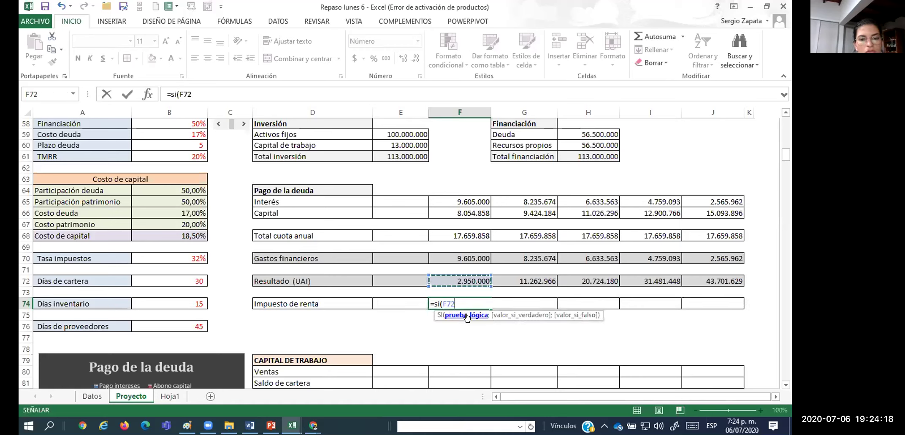
{"action": "type", "text": ">0"}
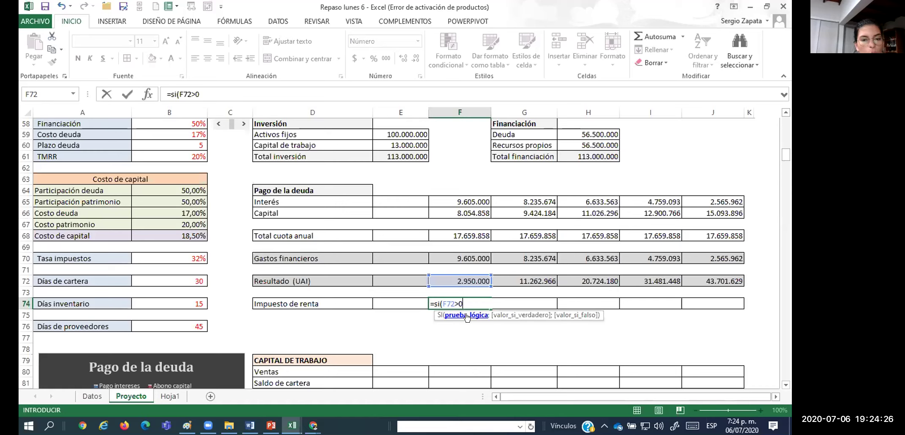
{"action": "type", "text": ";"}
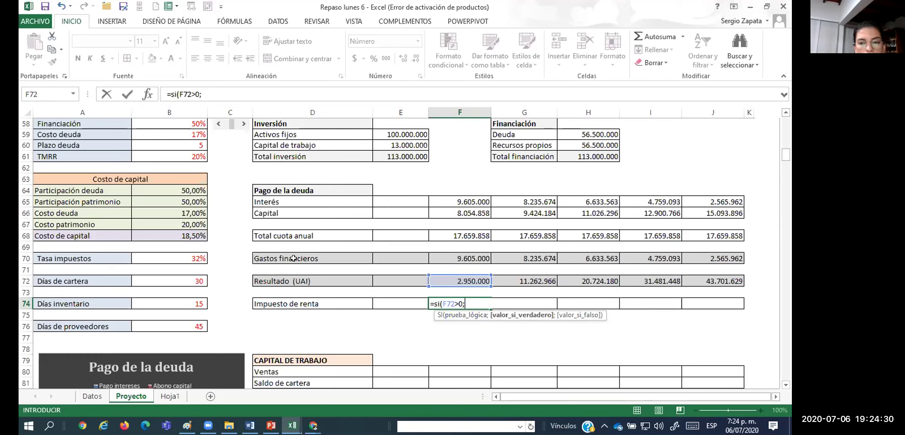
Complete the SI function's arguments in F74 with F72*$B$70 as the true value and 0 as the false value
{"action": "left_click", "coordinate": [148, 94]}
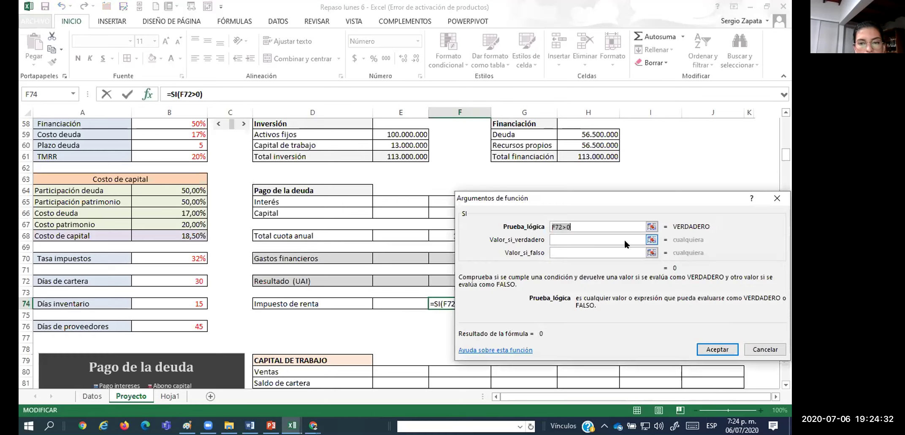
{"action": "left_click", "coordinate": [568, 236]}
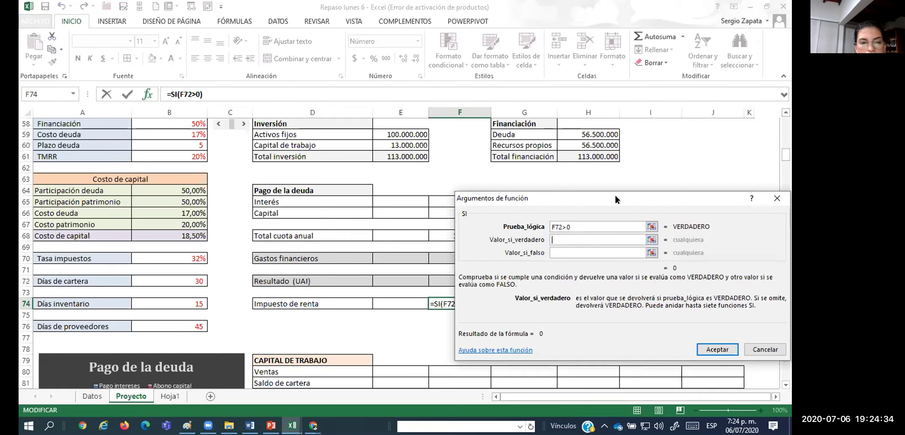
{"action": "left_click_drag", "start_coordinate": [611, 190], "coordinate": [554, 59]}
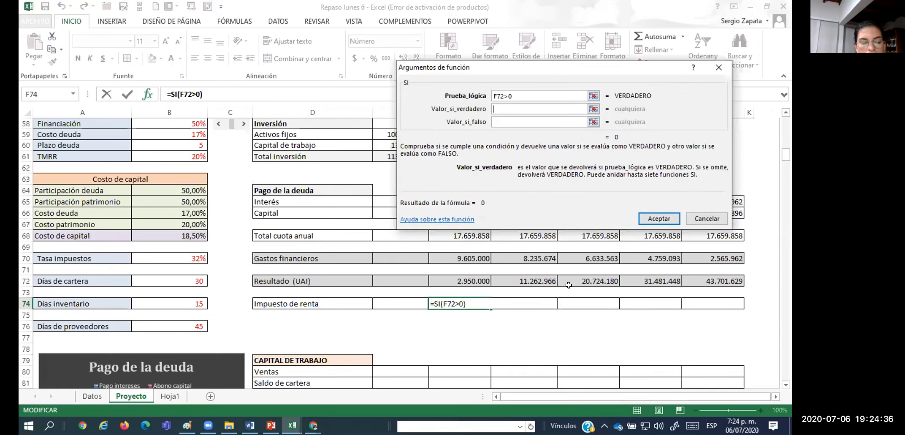
{"action": "left_click", "coordinate": [471, 275]}
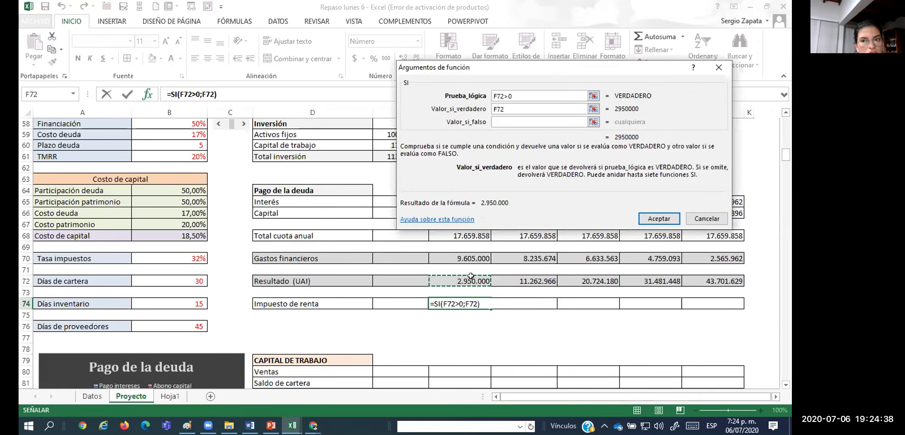
{"action": "type", "text": "*"}
{"action": "left_click", "coordinate": [198, 254]}
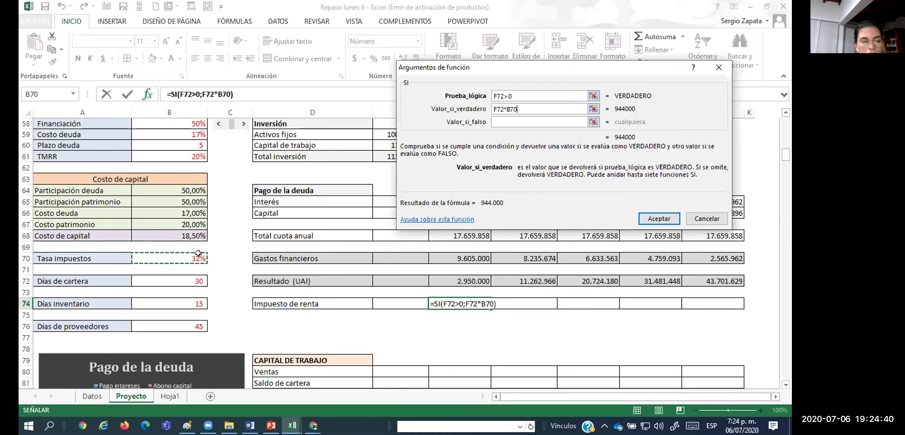
{"action": "key", "text": "F4"}
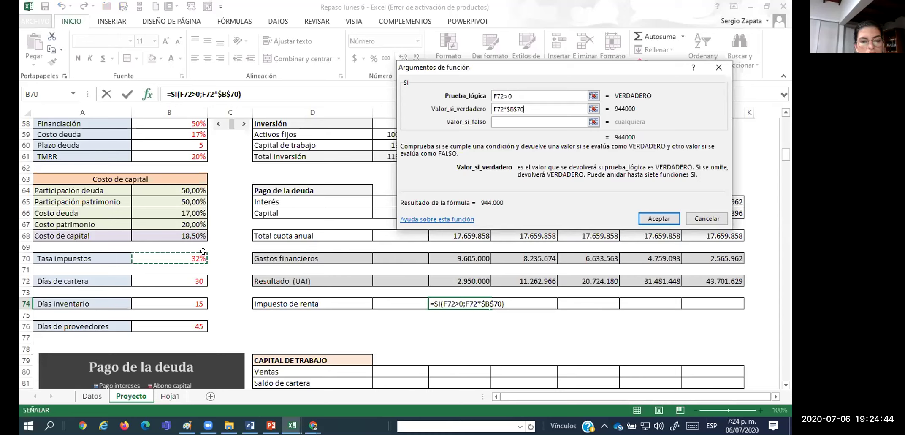
{"action": "left_click", "coordinate": [504, 121]}
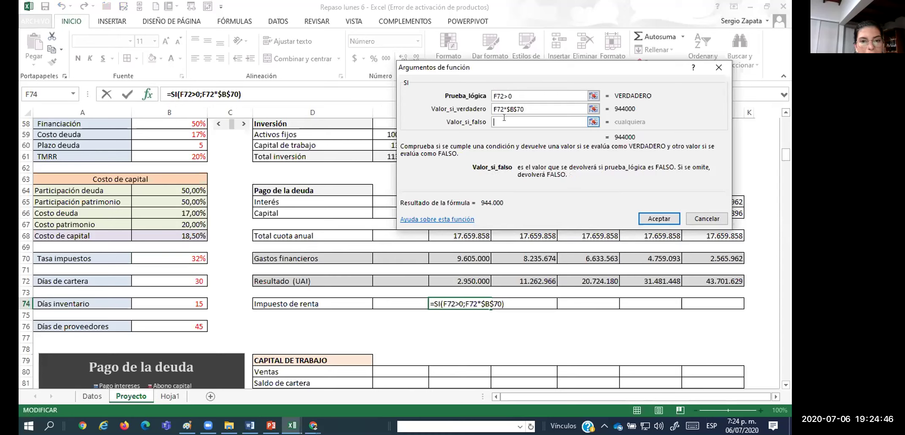
{"action": "type", "text": "0"}
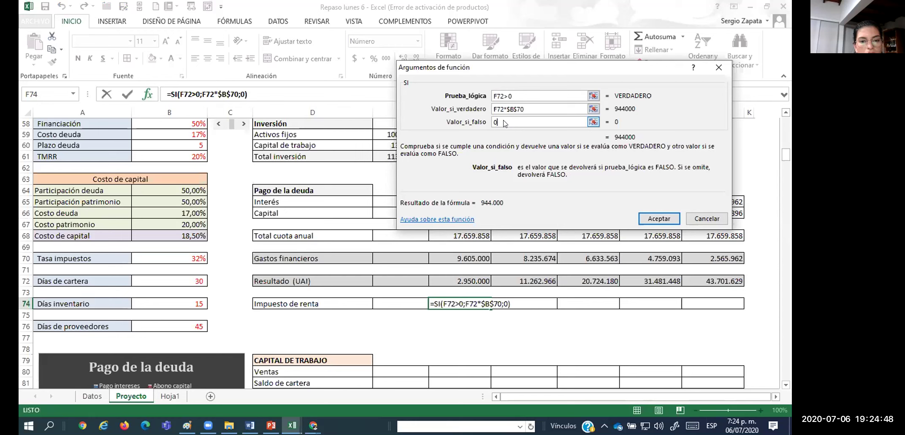
{"action": "key", "text": "Return"}
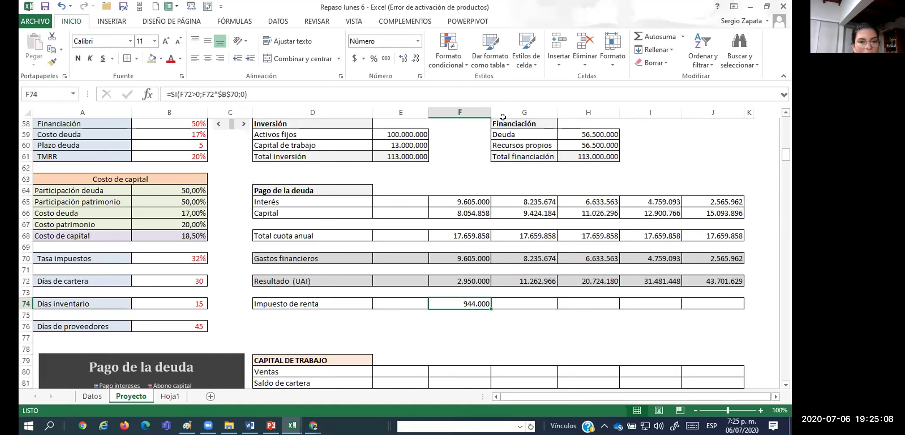
Copy the Impuesto de renta formula from F74 across the remaining years, G74 to J74
{"action": "key", "text": "ctrl+c"}
{"action": "left_click_drag", "start_coordinate": [460, 304], "coordinate": [713, 303]}
{"action": "key", "text": "Return"}
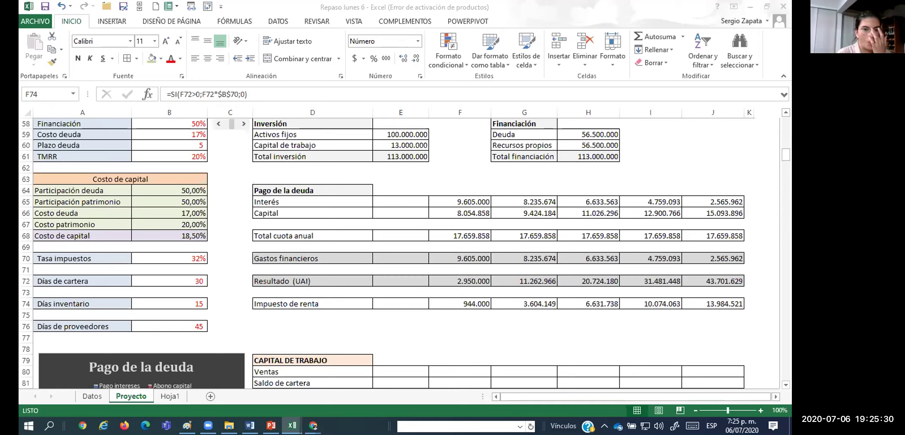
{"action": "key", "text": "ctrl+shift+Right"}
Look over the CAPITAL DE TRABAJO section and the rows around it on the Proyecto sheet
{"action": "left_click", "coordinate": [331, 224]}
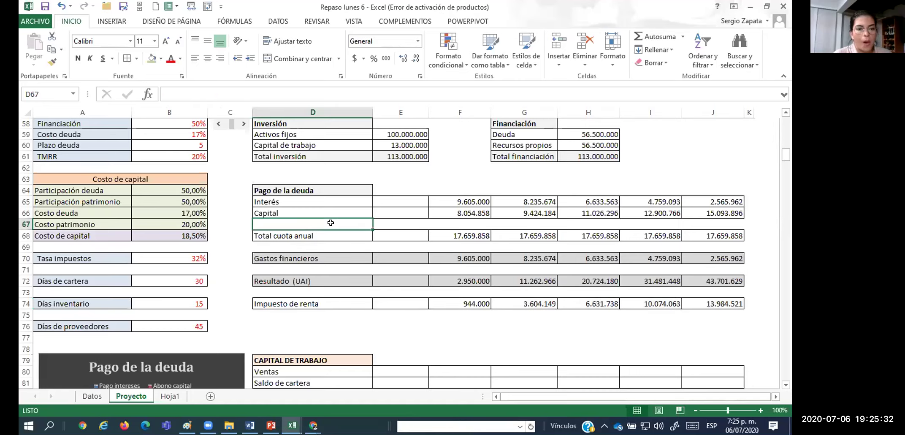
{"action": "scroll", "coordinate": [335, 226], "scroll_direction": "down", "scroll_amount": 4}
{"action": "scroll", "coordinate": [335, 227], "scroll_direction": "down", "scroll_amount": 3}
{"action": "scroll", "coordinate": [334, 228], "scroll_direction": "up", "scroll_amount": 1}
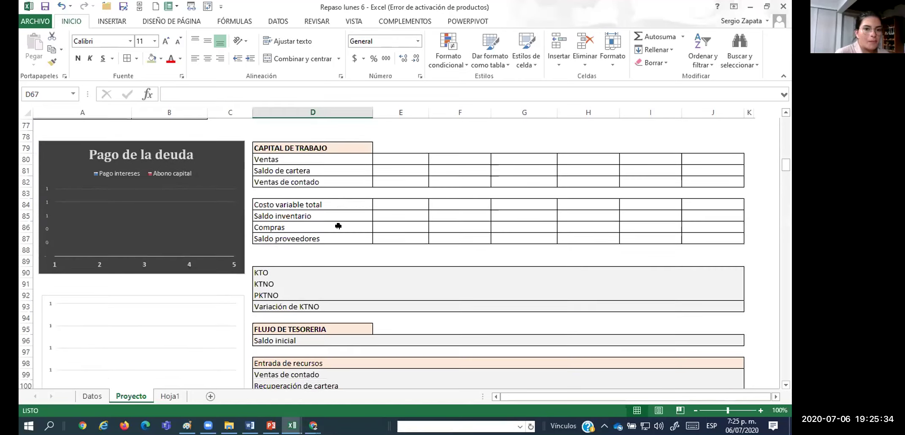
{"action": "scroll", "coordinate": [335, 230], "scroll_direction": "up", "scroll_amount": 4}
{"action": "scroll", "coordinate": [334, 230], "scroll_direction": "down", "scroll_amount": 3}
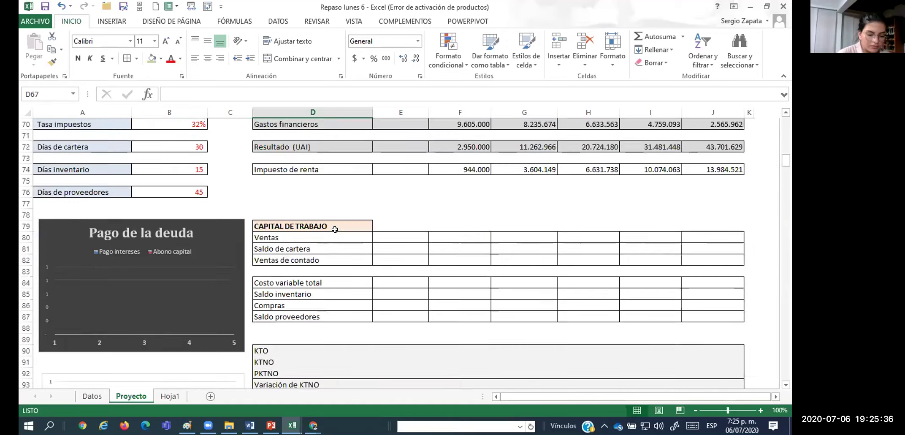
{"action": "scroll", "coordinate": [335, 227], "scroll_direction": "down", "scroll_amount": 1}
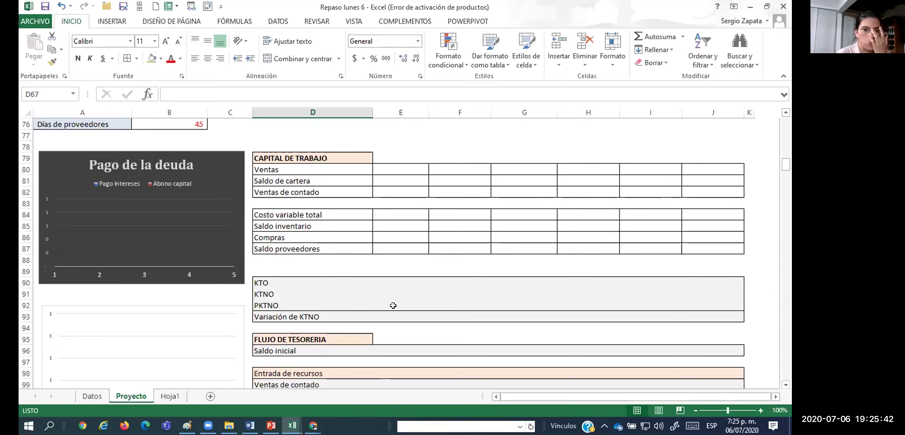
{"action": "scroll", "coordinate": [393, 305], "scroll_direction": "up", "scroll_amount": 6}
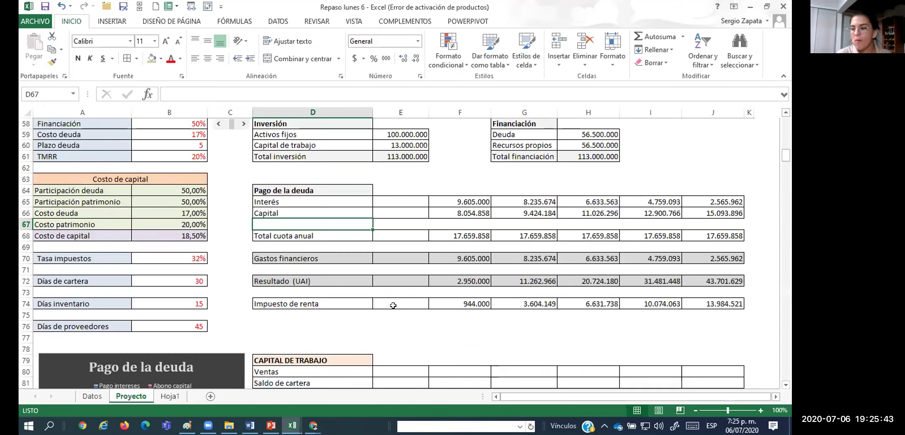
Calculate the after-tax result of the first year in F76 with the formula +F72-F74
{"action": "left_click", "coordinate": [468, 314]}
{"action": "left_click", "coordinate": [280, 322]}
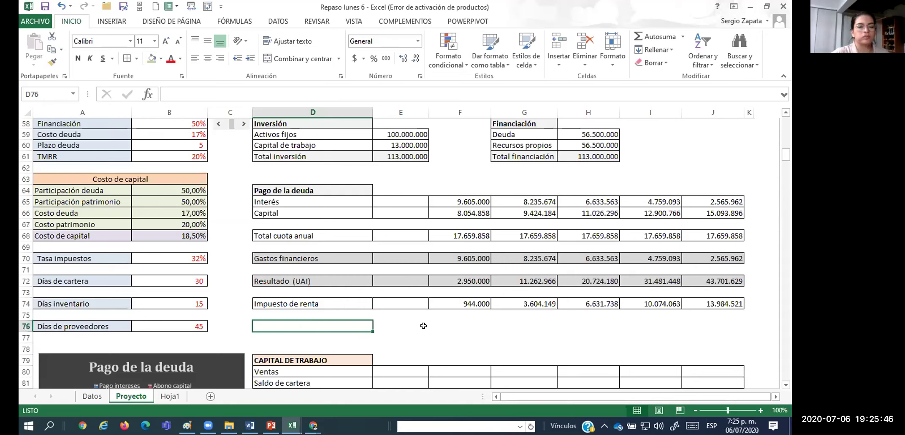
{"action": "left_click", "coordinate": [459, 325]}
{"action": "type", "text": "+"}
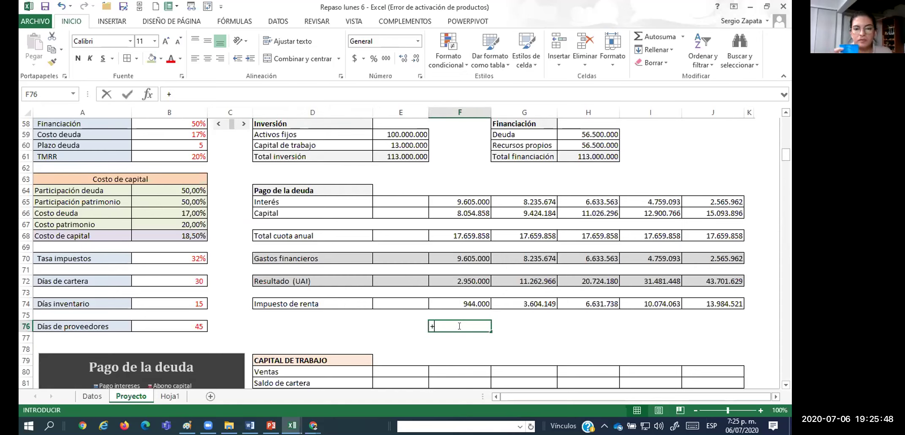
{"action": "key", "text": "Up"}
{"action": "key", "text": "Up"}
{"action": "key", "text": "Up"}
{"action": "key", "text": "Up"}
{"action": "type", "text": "-"}
{"action": "key", "text": "Up"}
{"action": "key", "text": "Up"}
{"action": "key", "text": "Return"}
{"action": "left_click", "coordinate": [458, 325]}
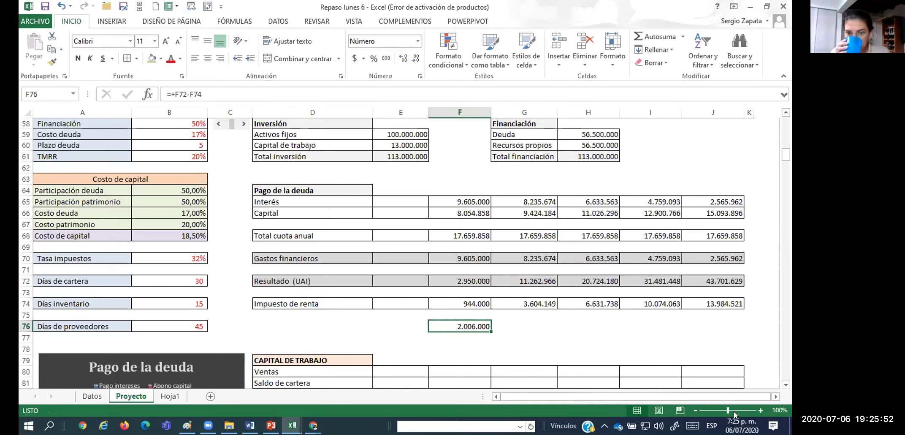
Copy the after-tax formula from F76 across the remaining years, G76 to J76
{"action": "key", "text": "alt+e"}
{"action": "key", "text": "Right"}
{"action": "key", "text": "ctrl+v"}
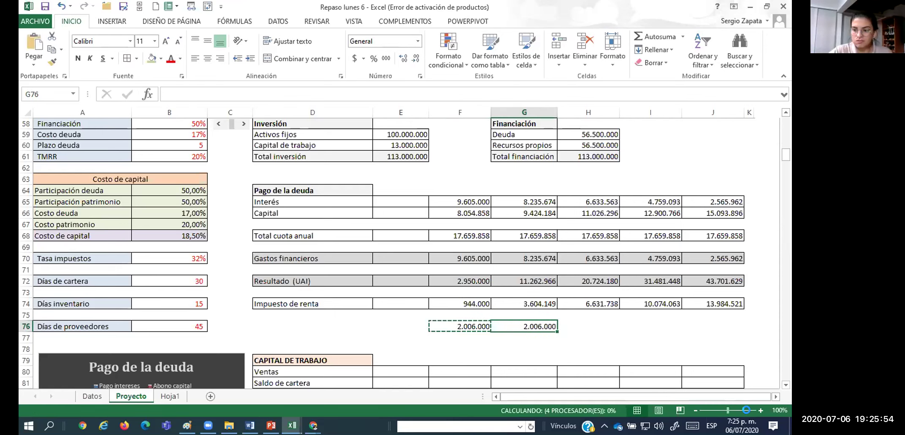
{"action": "key", "text": "alt+e"}
{"action": "key", "text": "ctrl+c"}
{"action": "key", "text": "Right"}
{"action": "key", "text": "ctrl+v"}
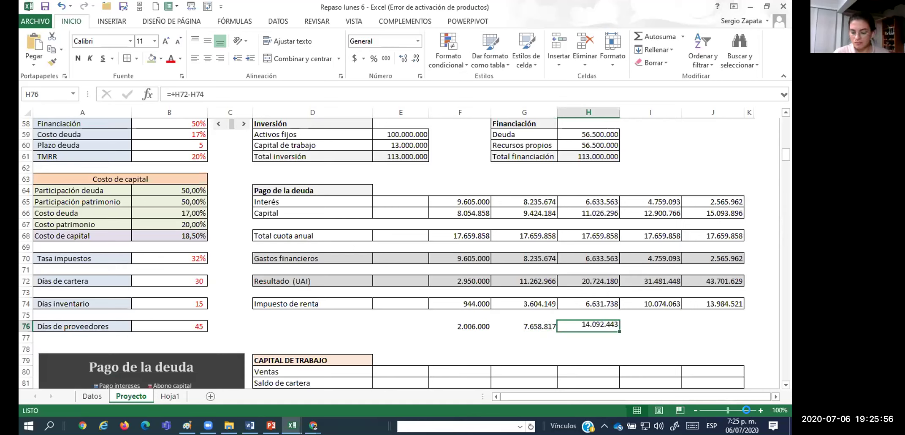
{"action": "key", "text": "ctrl+c"}
{"action": "key", "text": "Right"}
{"action": "key", "text": "ctrl+v"}
{"action": "key", "text": "ctrl+c"}
{"action": "key", "text": "Right"}
{"action": "key", "text": "ctrl+v"}
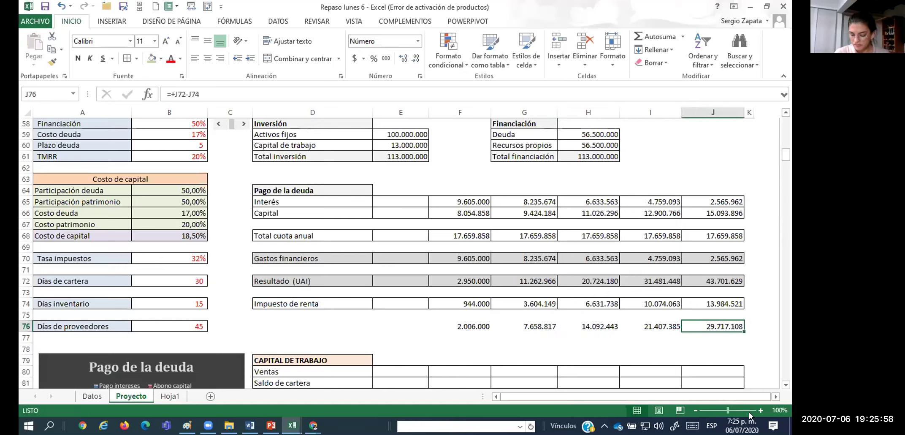
Clear the after-tax result formulas from F76 to J76
{"action": "key", "text": "shift+Left"}
{"action": "key", "text": "shift+Left"}
{"action": "key", "text": "shift+Left"}
{"action": "key", "text": "shift+Left"}
{"action": "key", "text": "Delete"}
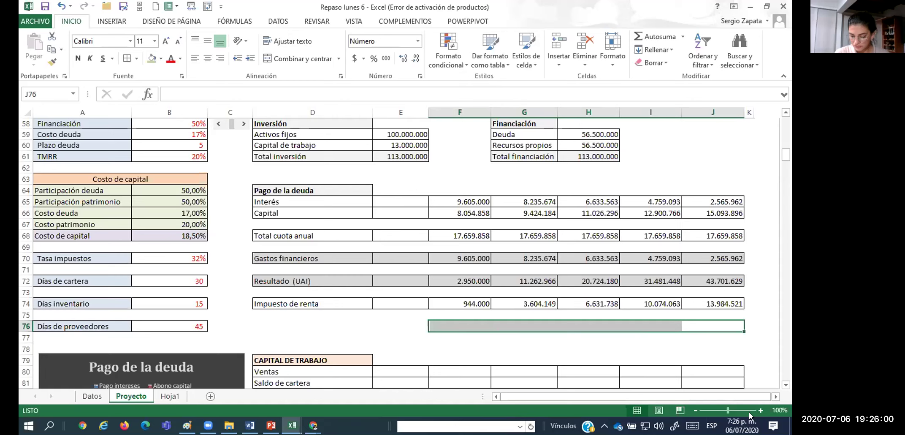
{"action": "key", "text": "Left"}
{"action": "key", "text": "Left"}
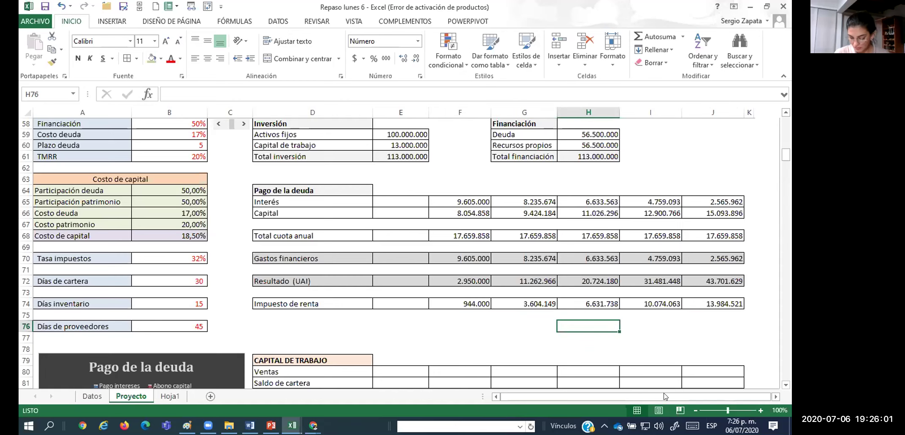
Review the CAPITAL DE TRABAJO rows alongside the Días de cartera, Días inventario and Días de proveedores inputs on the Proyecto sheet
{"action": "left_click", "coordinate": [348, 280]}
{"action": "scroll", "coordinate": [341, 275], "scroll_direction": "down", "scroll_amount": 5}
{"action": "scroll", "coordinate": [341, 275], "scroll_direction": "down", "scroll_amount": 3}
{"action": "scroll", "coordinate": [341, 275], "scroll_direction": "up", "scroll_amount": 2}
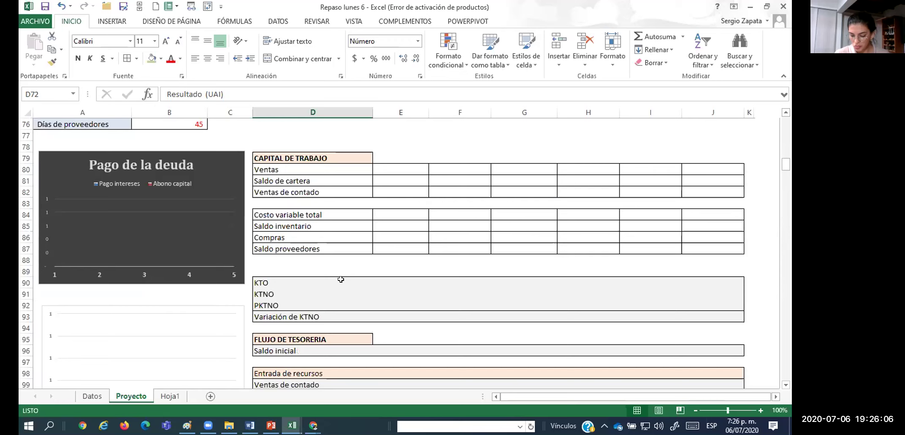
{"action": "scroll", "coordinate": [343, 278], "scroll_direction": "up", "scroll_amount": 3}
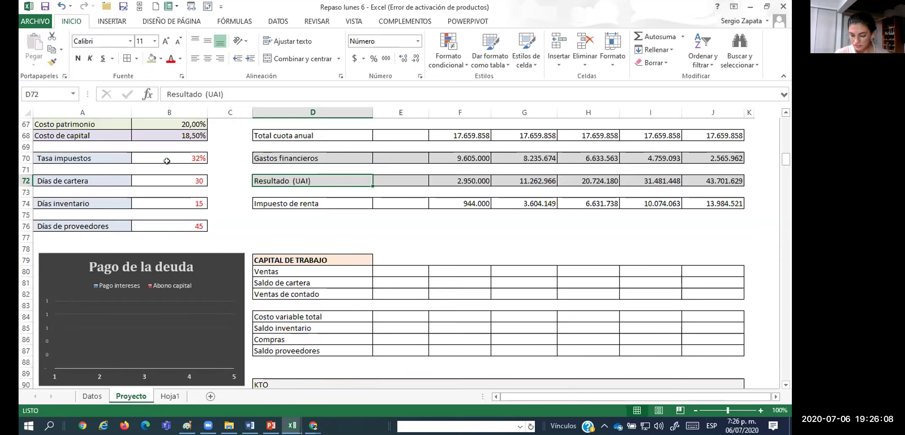
{"action": "left_click_drag", "start_coordinate": [187, 177], "coordinate": [194, 226]}
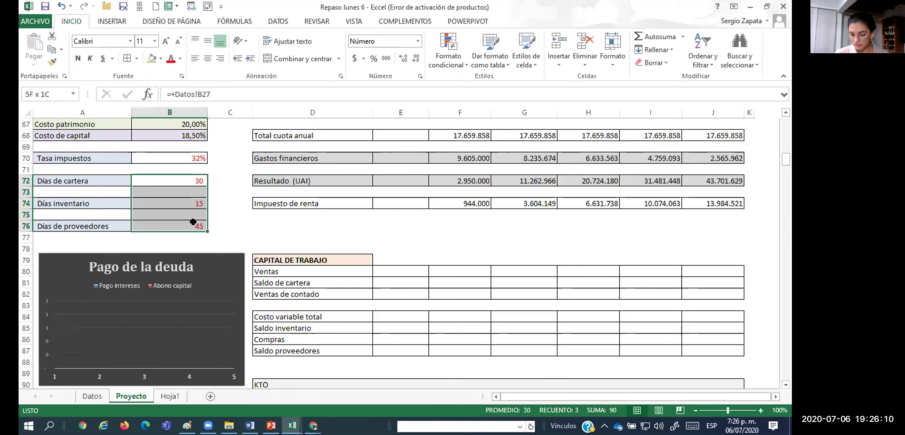
{"action": "left_click", "coordinate": [331, 295]}
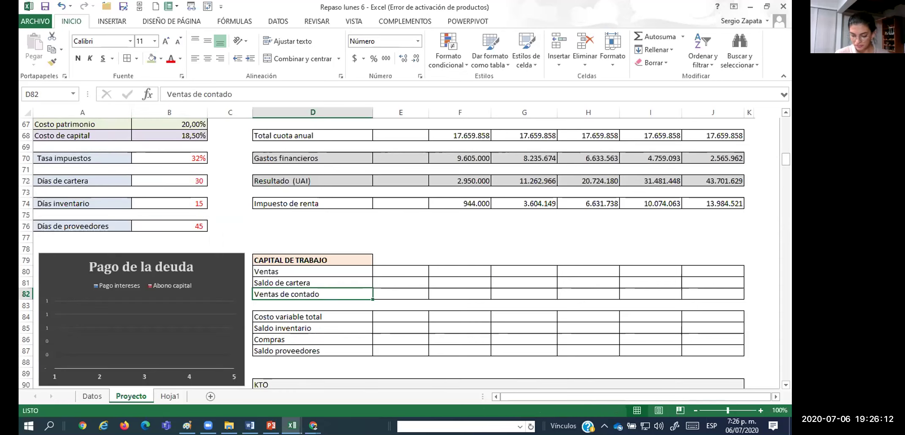
{"action": "key", "text": "alt+Tab"}
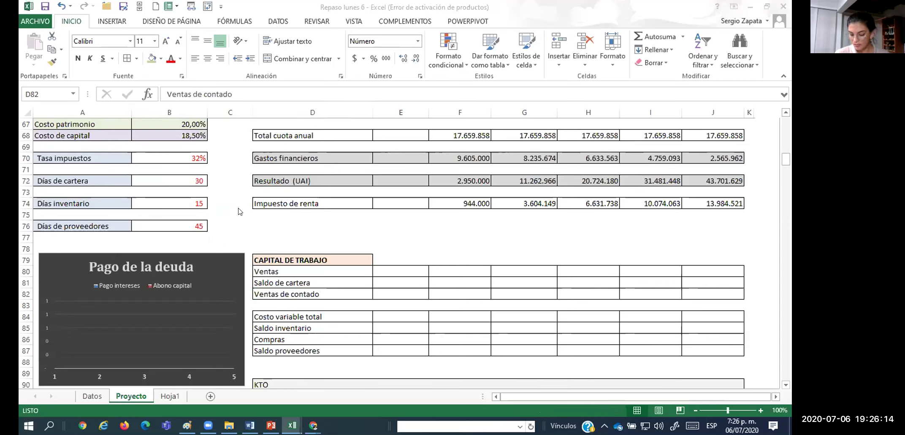
{"action": "key", "text": "alt+Tab"}
{"action": "left_click", "coordinate": [153, 176]}
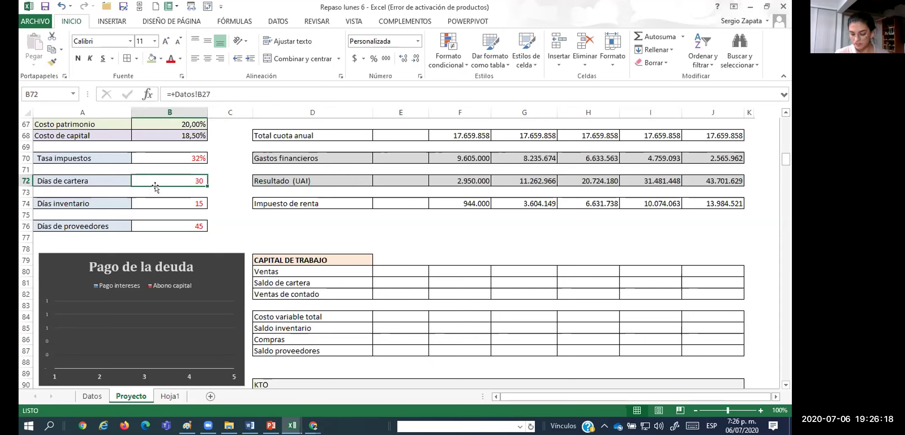
Check the Datos references behind Días inventario in B74 and Días de proveedores in B76
{"action": "left_click", "coordinate": [162, 202]}
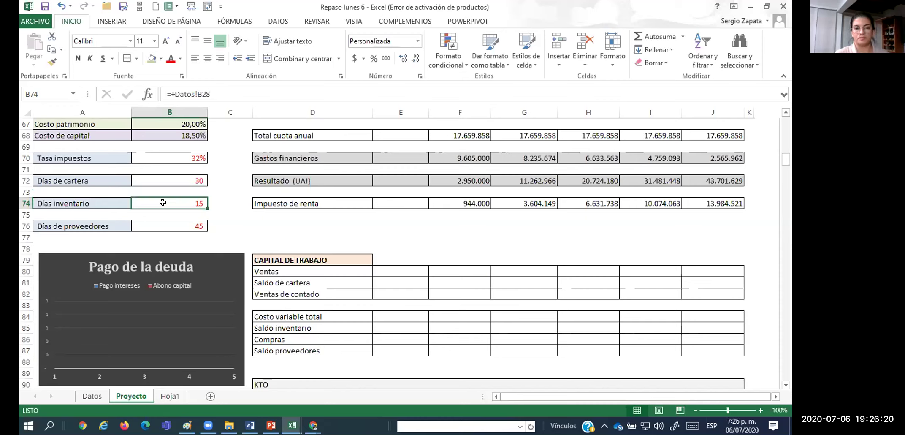
{"action": "left_click", "coordinate": [178, 225]}
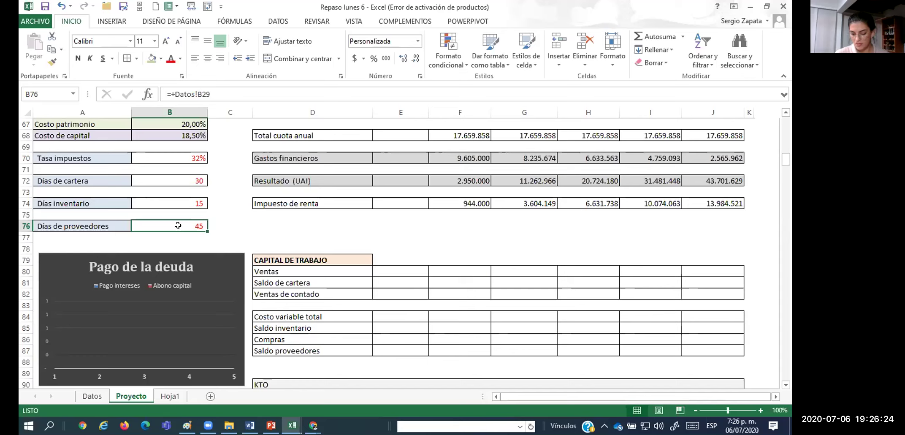
{"action": "left_click", "coordinate": [339, 224]}
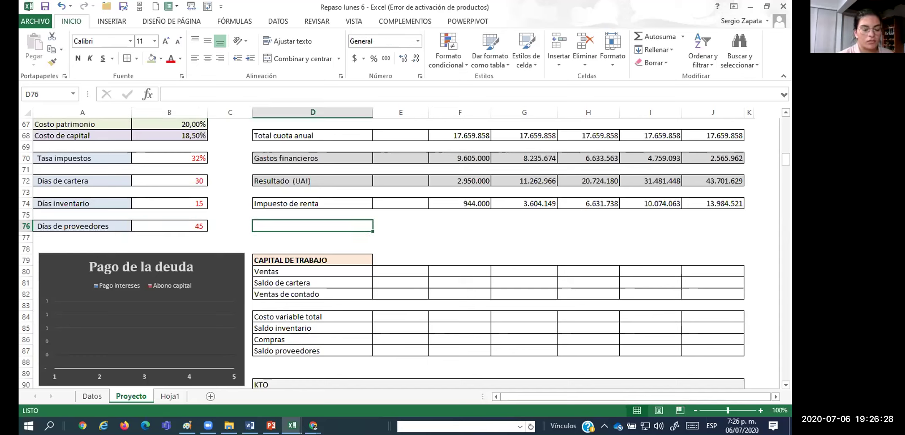
{"action": "key", "text": "alt+Tab"}
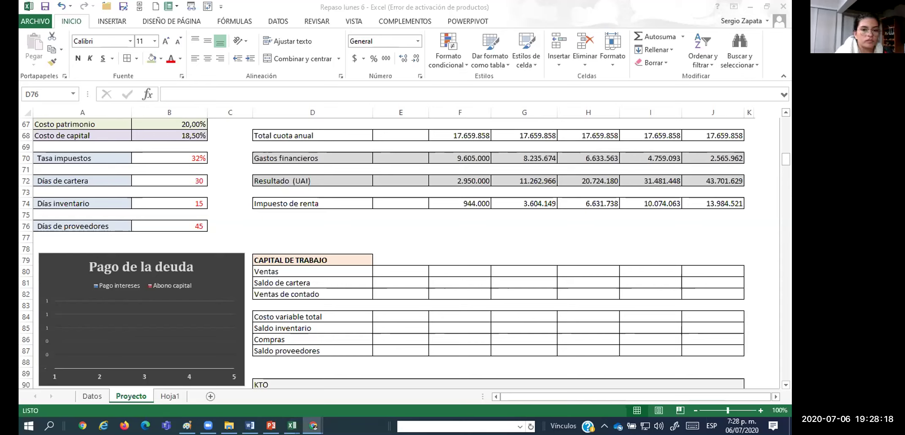
{"action": "key", "text": "alt+Tab"}
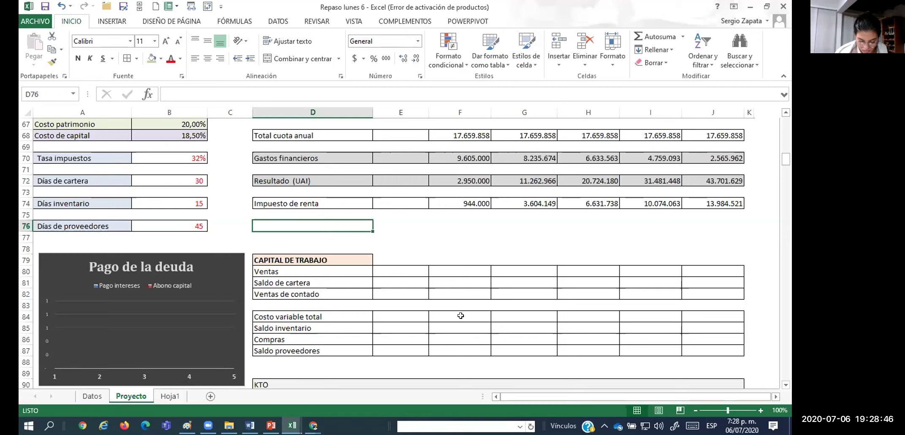
{"action": "left_click", "coordinate": [454, 271]}
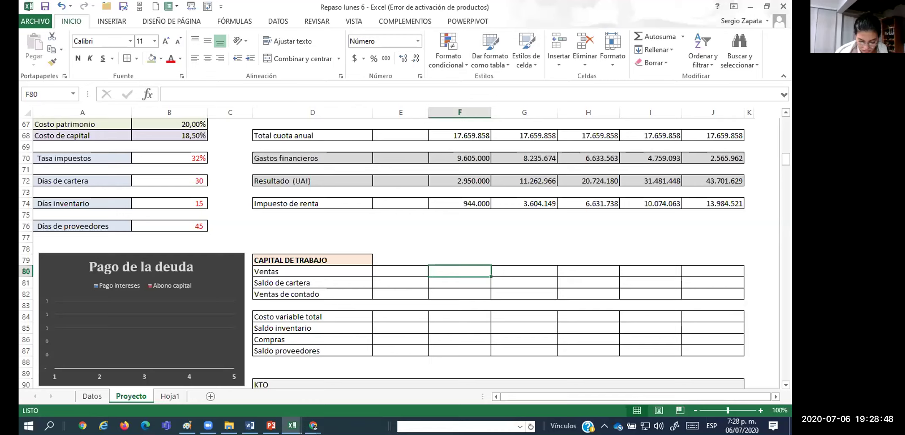
{"action": "key", "text": "alt+Tab"}
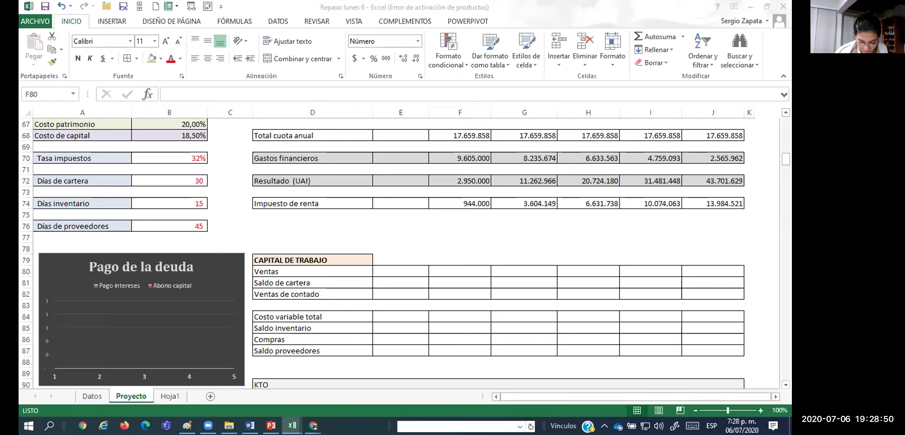
Link the first year's Ventas in F80 of CAPITAL DE TRABAJO to the sales total with the formula =F11
{"action": "left_click", "coordinate": [450, 273]}
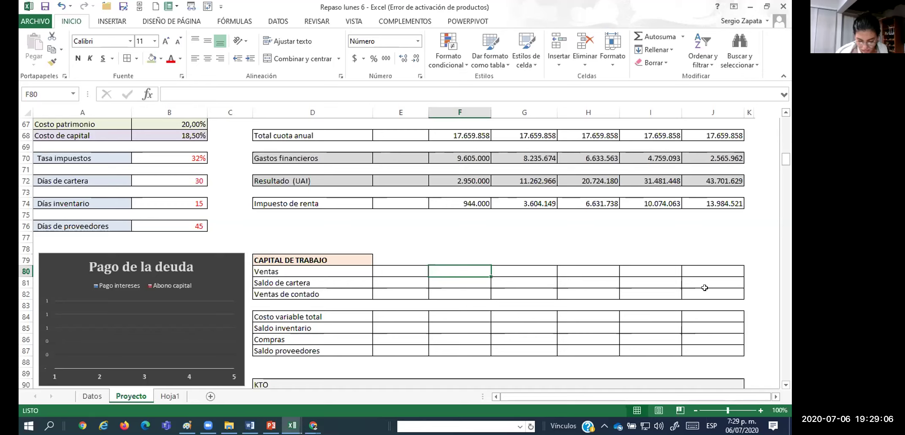
{"action": "type", "text": "="}
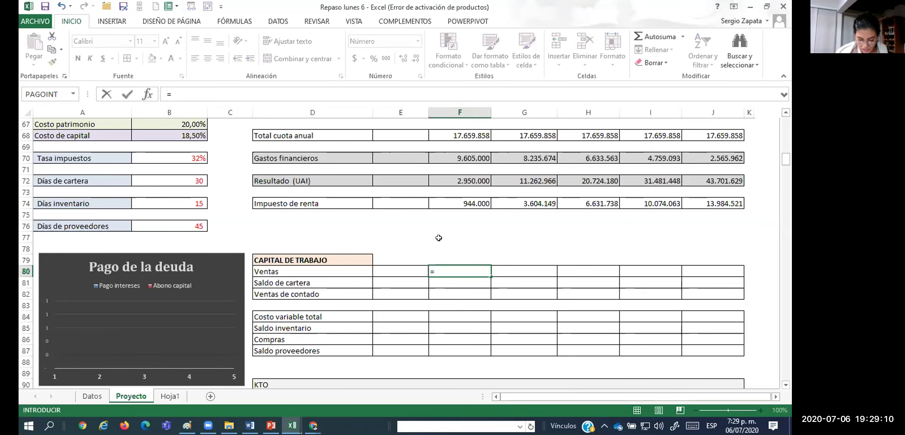
{"action": "scroll", "coordinate": [439, 238], "scroll_direction": "up", "scroll_amount": 8}
{"action": "scroll", "coordinate": [439, 237], "scroll_direction": "up", "scroll_amount": 14}
{"action": "left_click", "coordinate": [462, 237]}
{"action": "key", "text": "Return"}
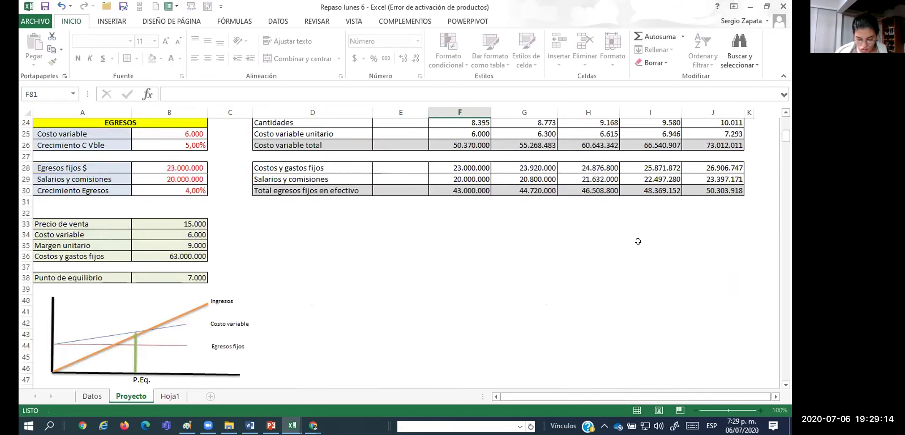
{"action": "scroll", "coordinate": [601, 282], "scroll_direction": "down", "scroll_amount": 5}
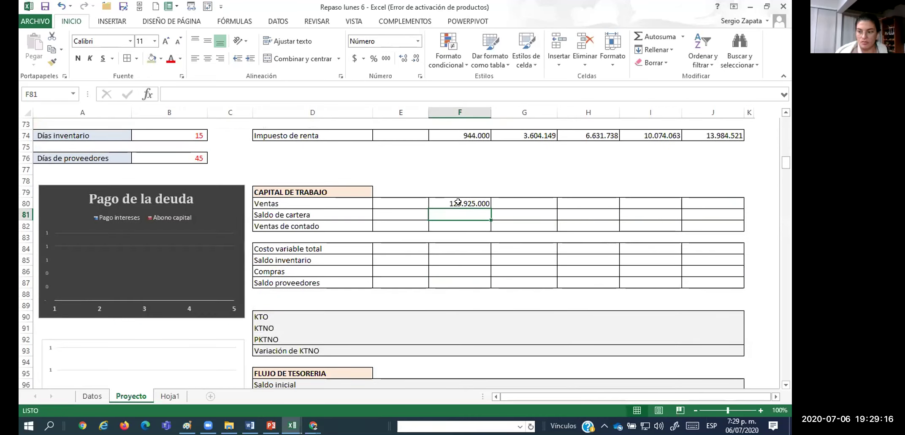
{"action": "left_click", "coordinate": [457, 202]}
{"action": "double_click", "coordinate": [458, 202]}
{"action": "key", "text": "Escape"}
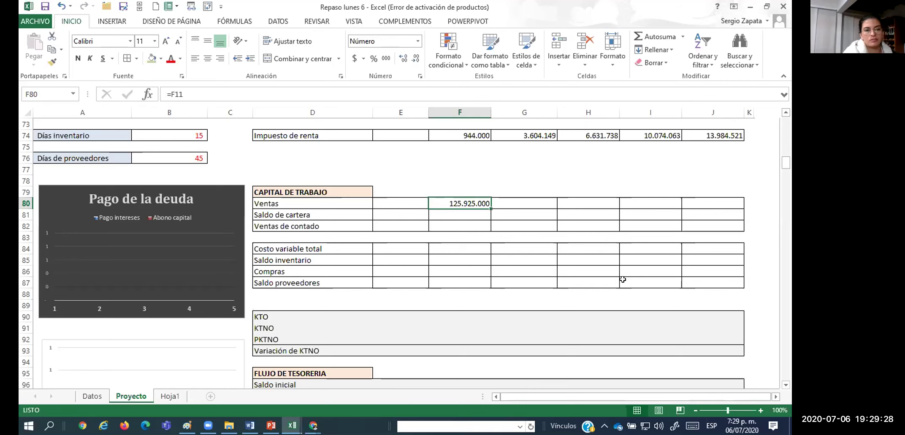
Calculate the first year's Saldo de cartera in F81 with the formula =F80/360*$B$72
{"action": "scroll", "coordinate": [619, 277], "scroll_direction": "up", "scroll_amount": 3}
{"action": "left_click", "coordinate": [460, 316]}
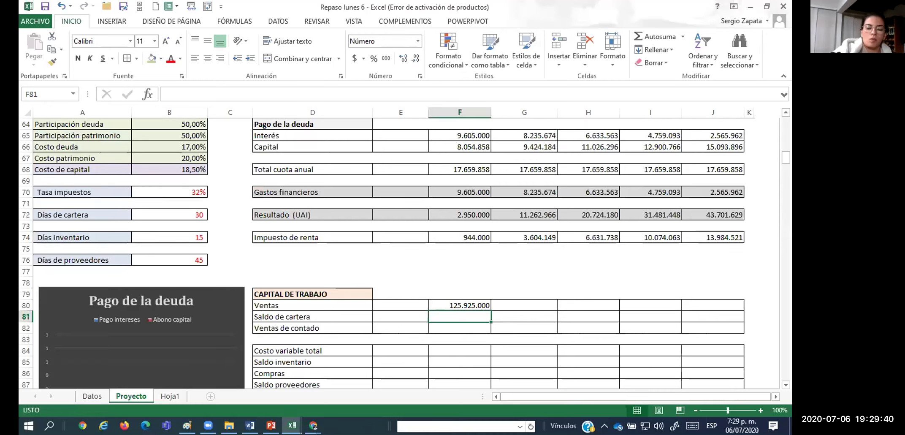
{"action": "type", "text": "="}
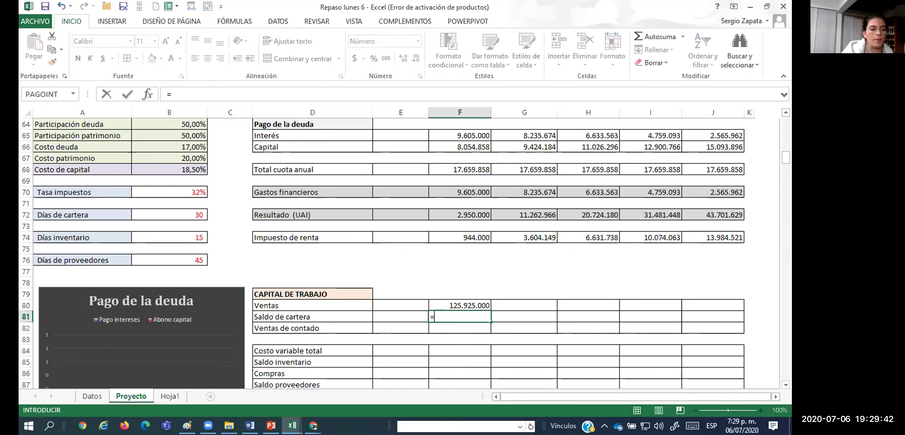
{"action": "key", "text": "Up"}
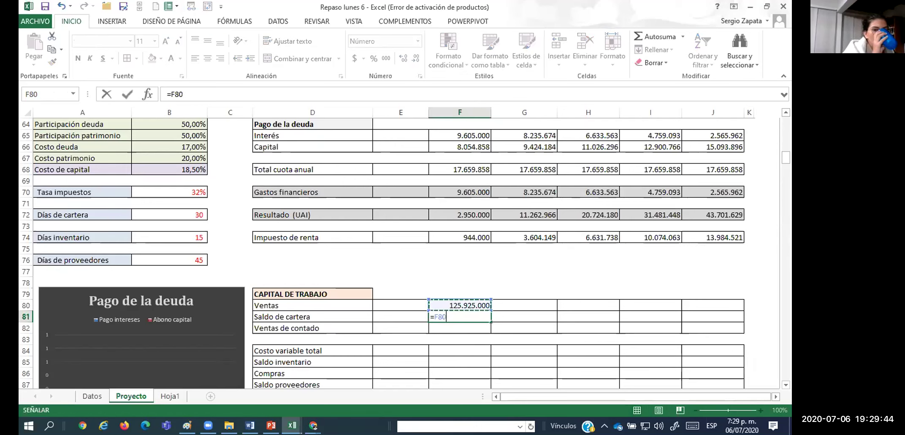
{"action": "type", "text": "/"}
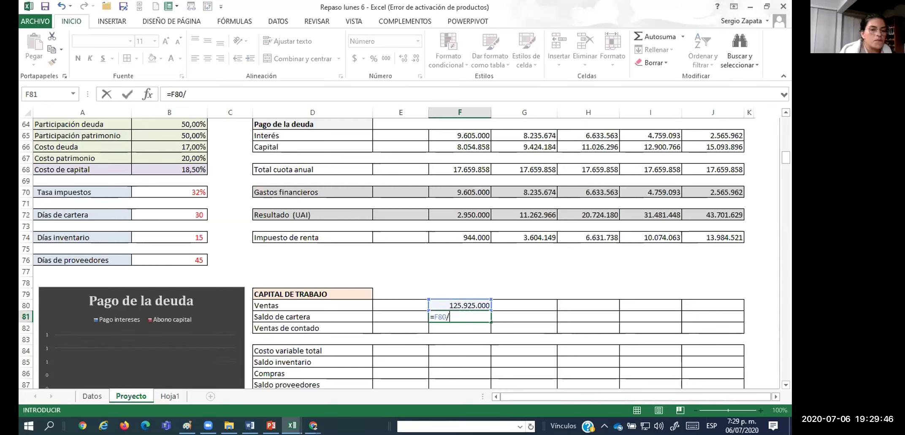
{"action": "type", "text": "360*"}
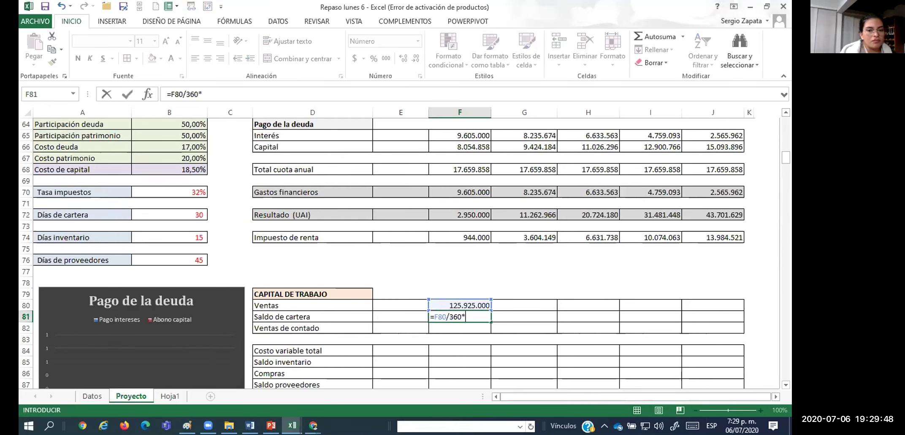
{"action": "left_click", "coordinate": [159, 212]}
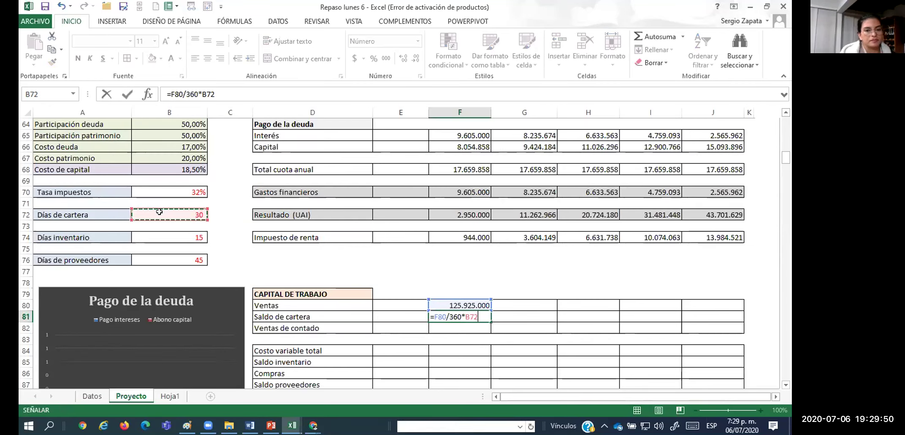
{"action": "key", "text": "F4"}
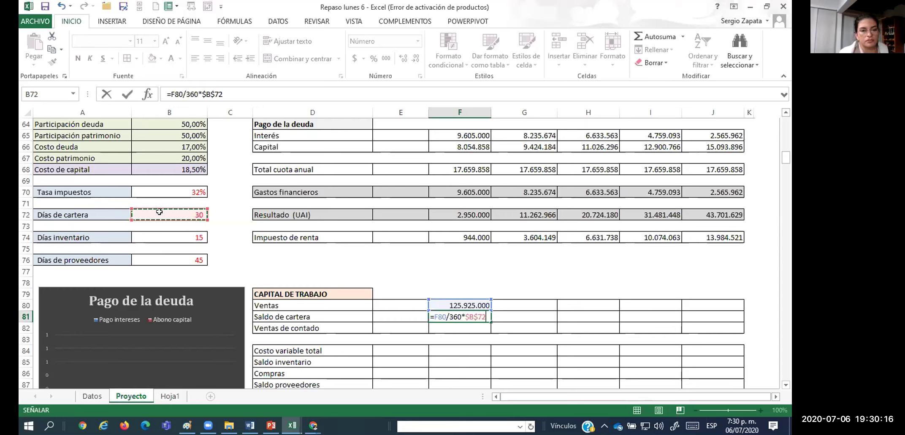
{"action": "key", "text": "Return"}
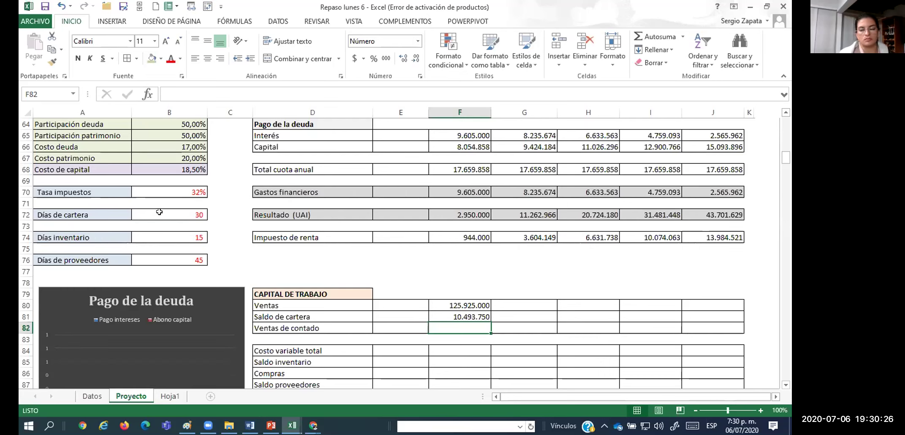
Calculate the first year's Ventas de contado in F82 with the formula =F80-F81
{"action": "type", "text": "="}
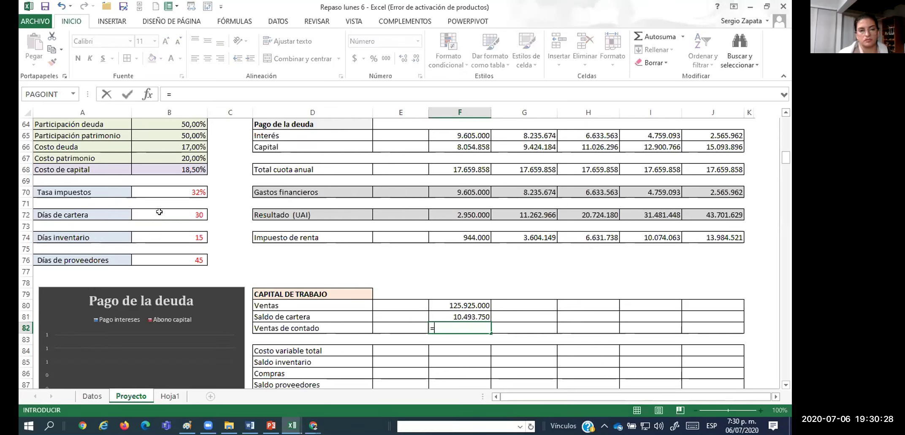
{"action": "key", "text": "Up"}
{"action": "key", "text": "Up"}
{"action": "type", "text": "-"}
{"action": "key", "text": "Up"}
{"action": "key", "text": "Return"}
{"action": "key", "text": "Up"}
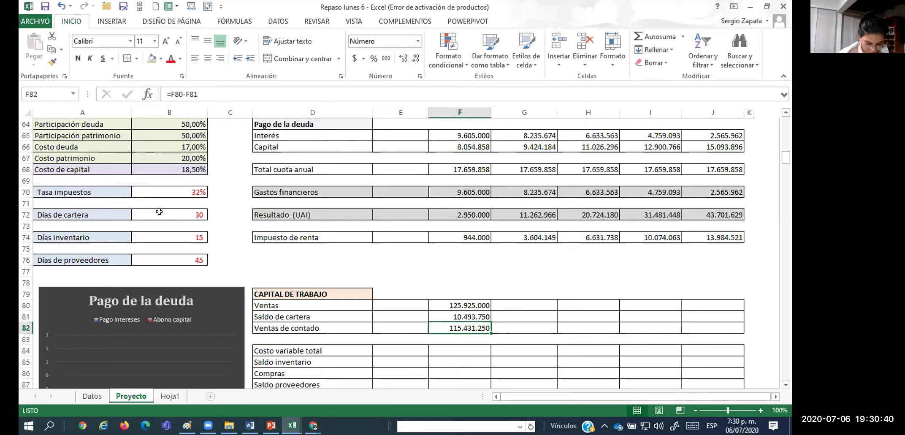
Look over the rows from Costo variable total to KTNO in column F and save the workbook
{"action": "key", "text": "Down"}
{"action": "key", "text": "Down"}
{"action": "key", "text": "Down"}
{"action": "key", "text": "Down"}
{"action": "key", "text": "Down"}
{"action": "key", "text": "Down"}
{"action": "key", "text": "Down"}
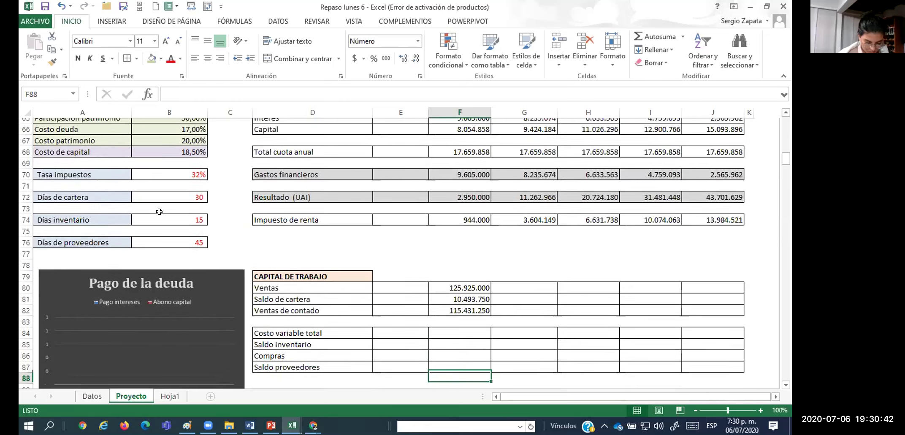
{"action": "key", "text": "Down"}
{"action": "key", "text": "Down"}
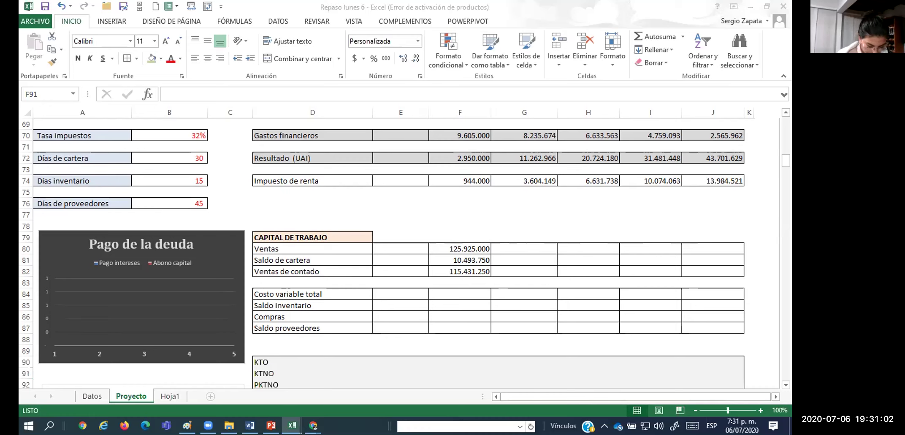
{"action": "key", "text": "Up"}
{"action": "key", "text": "Up"}
{"action": "key", "text": "Up"}
{"action": "key", "text": "Up"}
{"action": "key", "text": "Up"}
{"action": "key", "text": "Up"}
{"action": "key", "text": "Up"}
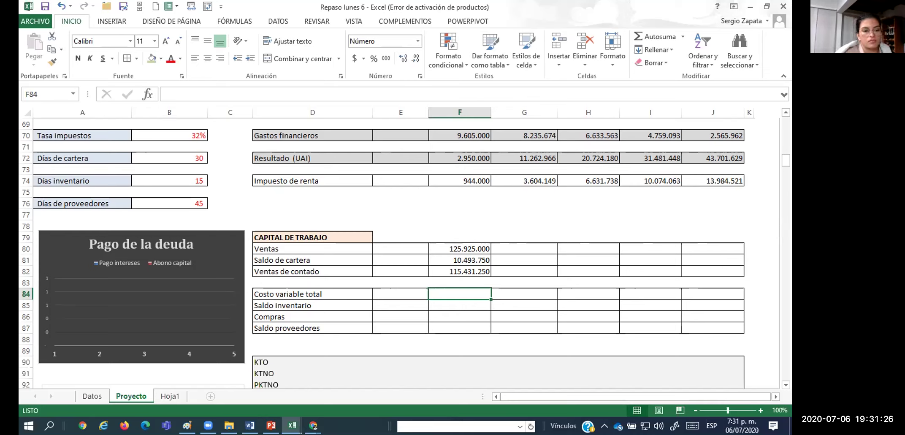
{"action": "left_click", "coordinate": [42, 6]}
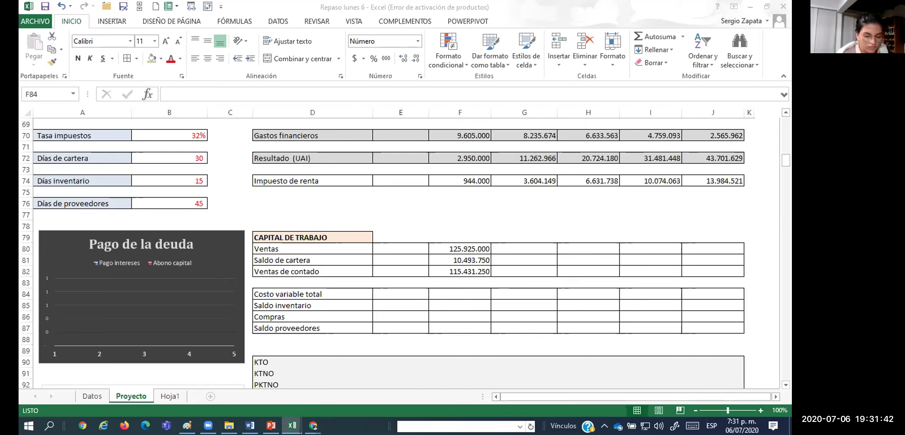
Link the first year's Costo variable total in F84 to the expenses section with the formula =F26
{"action": "left_click", "coordinate": [466, 294]}
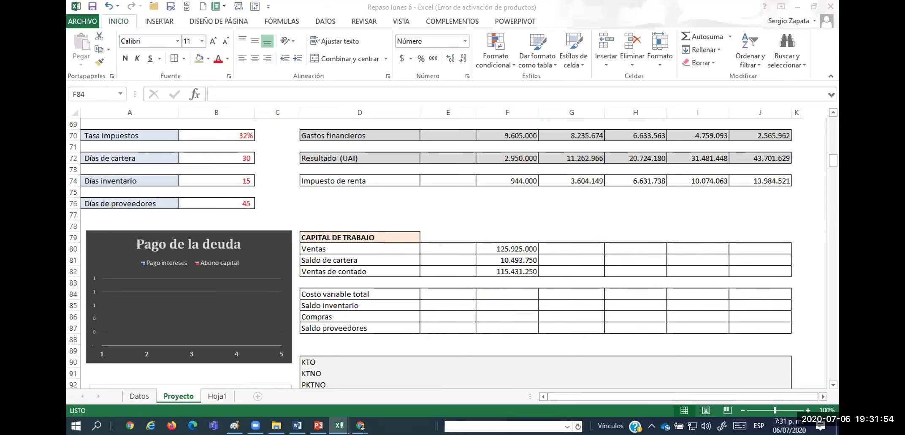
{"action": "left_click", "coordinate": [516, 289]}
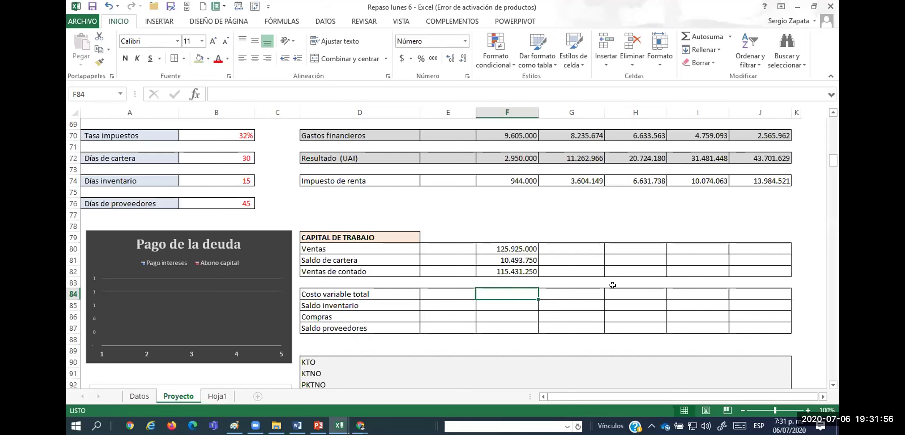
{"action": "type", "text": "="}
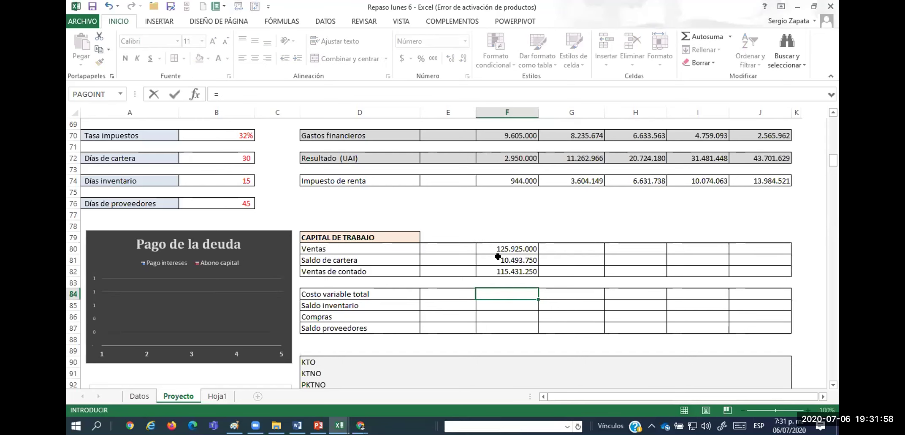
{"action": "scroll", "coordinate": [499, 259], "scroll_direction": "up", "scroll_amount": 16}
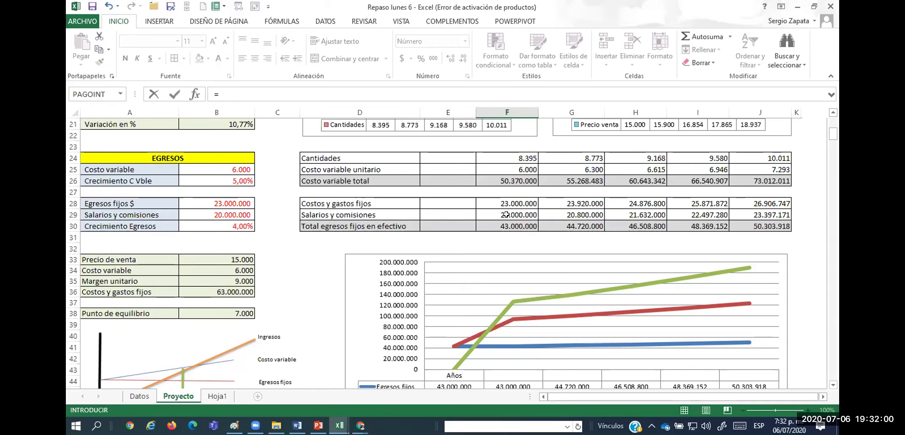
{"action": "left_click", "coordinate": [504, 171]}
{"action": "left_click", "coordinate": [507, 181]}
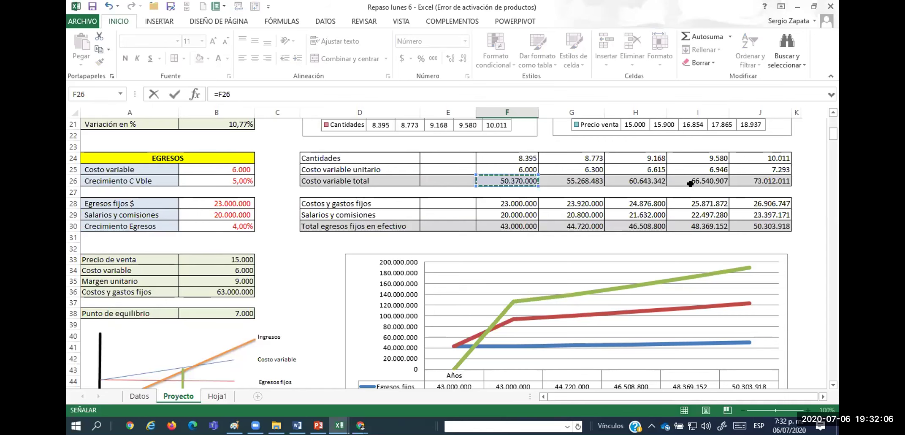
{"action": "key", "text": "Return"}
{"action": "scroll", "coordinate": [422, 271], "scroll_direction": "down", "scroll_amount": 3}
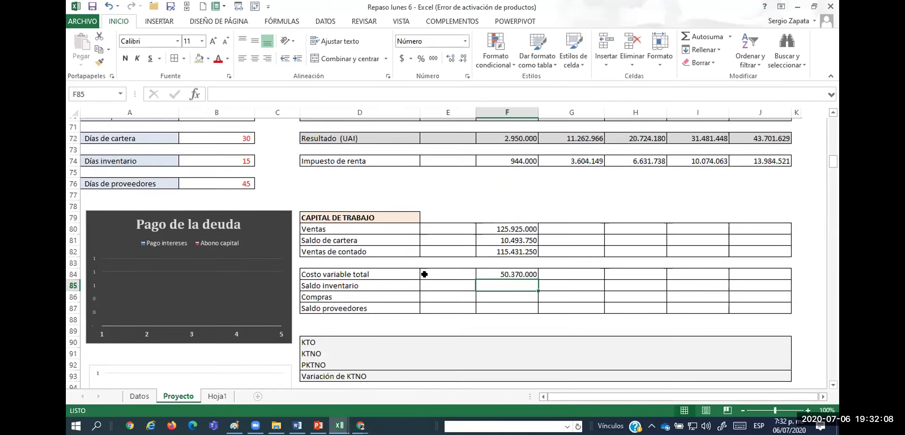
{"action": "scroll", "coordinate": [424, 274], "scroll_direction": "up", "scroll_amount": 1}
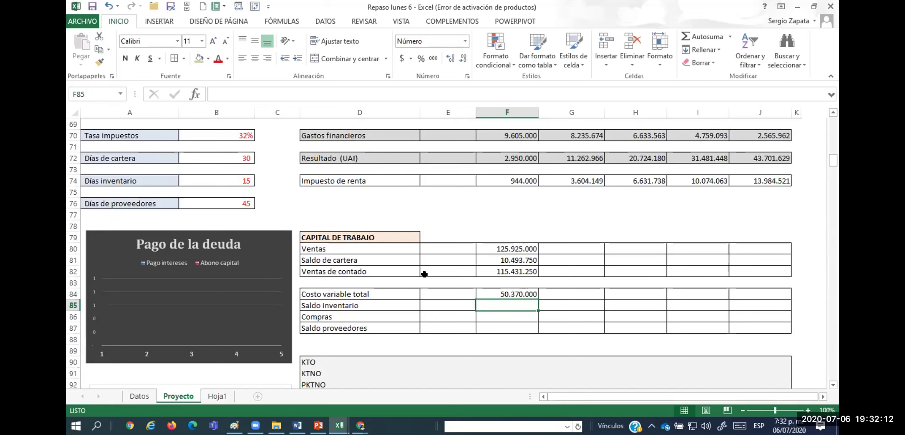
Trace the precedents of the first year's Costo variable total in F84 back through several levels to its source cells
{"action": "key", "text": "Up"}
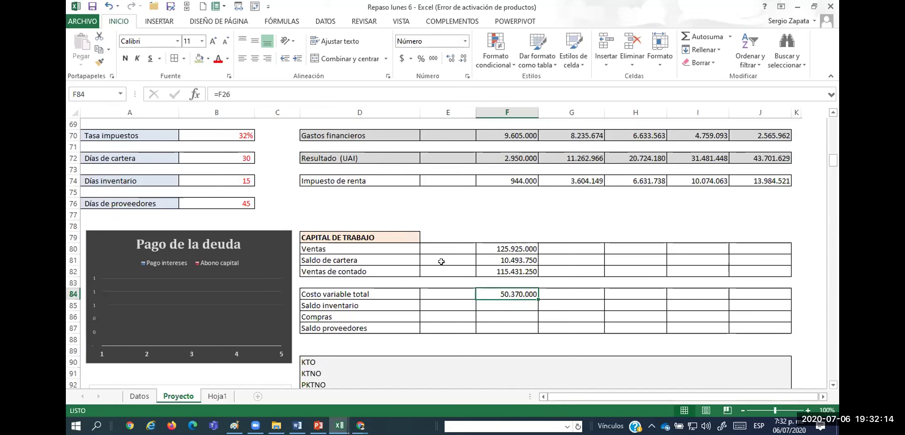
{"action": "left_click", "coordinate": [300, 22]}
{"action": "left_click", "coordinate": [522, 40]}
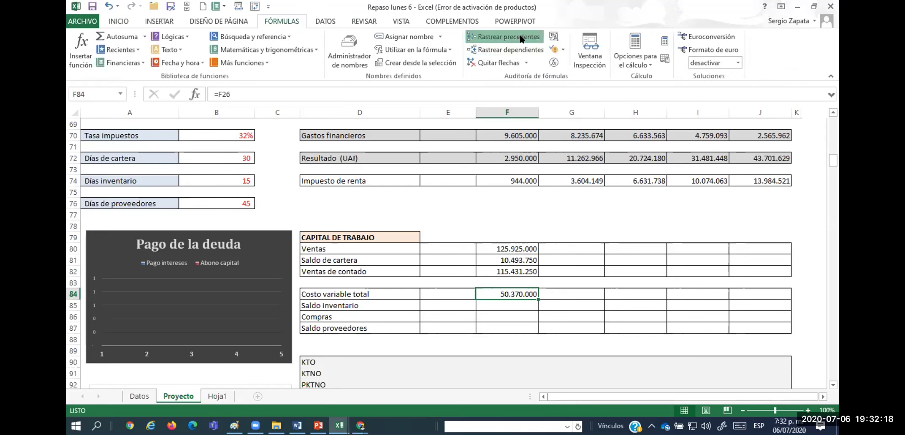
{"action": "scroll", "coordinate": [568, 269], "scroll_direction": "up", "scroll_amount": 7}
{"action": "scroll", "coordinate": [569, 269], "scroll_direction": "up", "scroll_amount": 12}
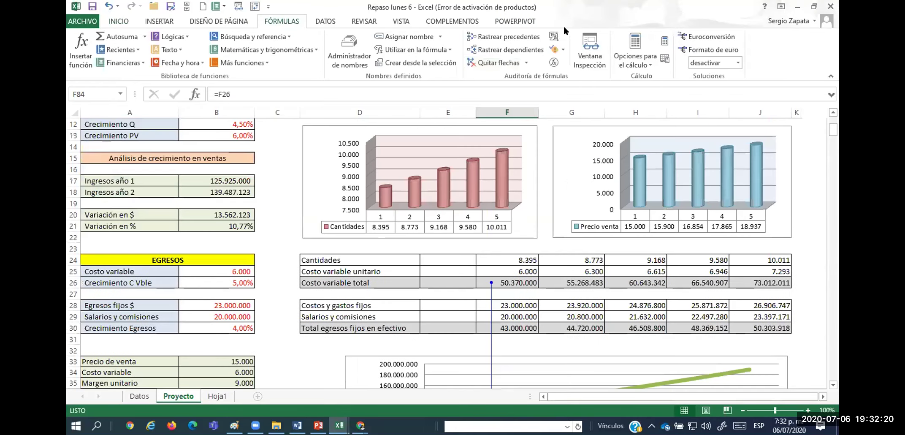
{"action": "left_click", "coordinate": [506, 36]}
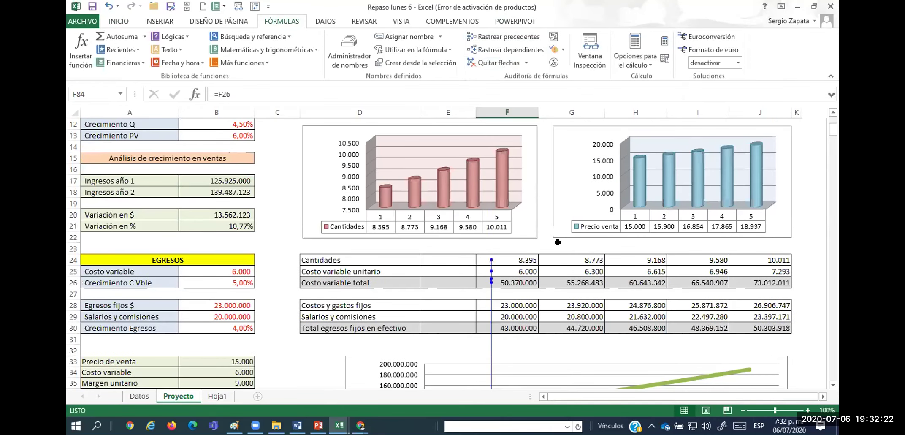
{"action": "scroll", "coordinate": [556, 244], "scroll_direction": "up", "scroll_amount": 1}
{"action": "left_click", "coordinate": [508, 37]}
{"action": "left_click", "coordinate": [508, 36]}
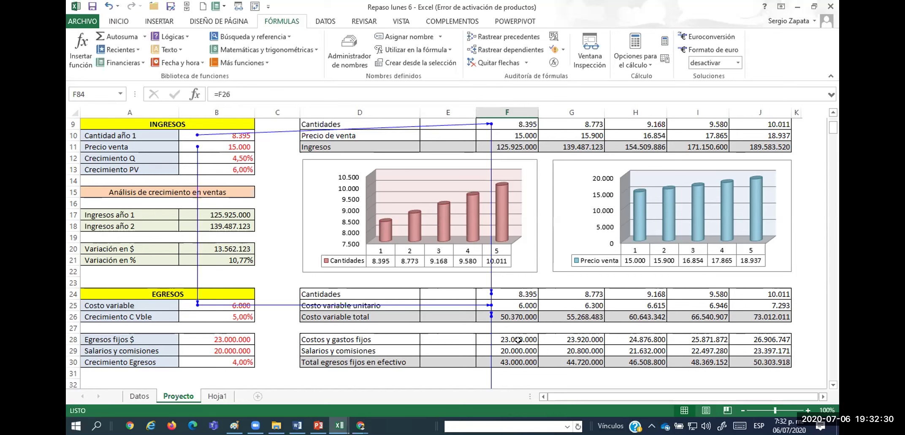
Check the first-year Cantidades, Costo variable unitario and Costo variable total cells in F24:F26, and remove the trace arrows
{"action": "left_click", "coordinate": [514, 292]}
{"action": "left_click", "coordinate": [514, 302]}
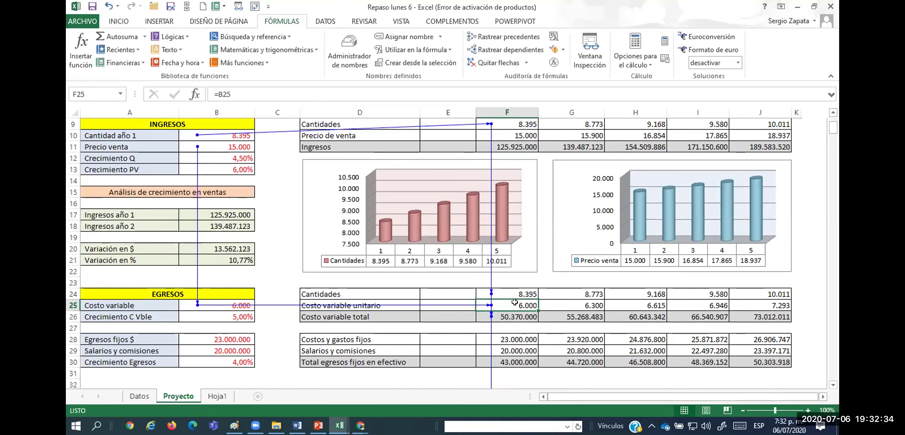
{"action": "scroll", "coordinate": [517, 339], "scroll_direction": "down", "scroll_amount": 3}
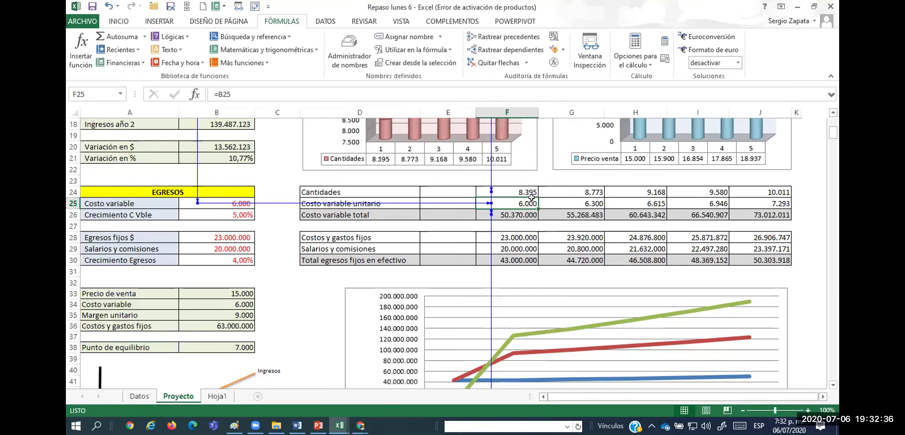
{"action": "left_click", "coordinate": [515, 213]}
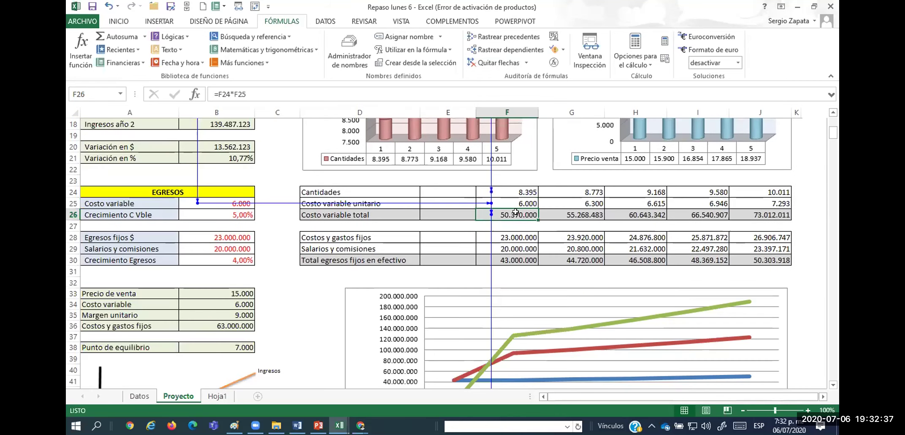
{"action": "left_click", "coordinate": [489, 62]}
{"action": "scroll", "coordinate": [482, 295], "scroll_direction": "down", "scroll_amount": 19}
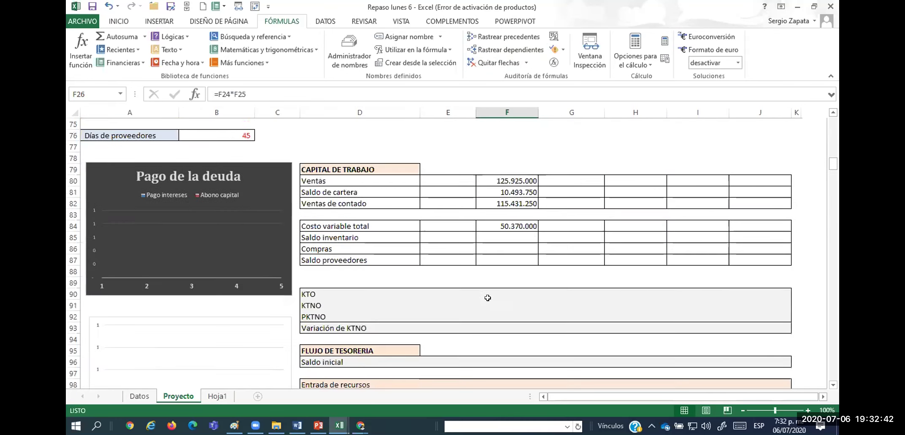
{"action": "left_click", "coordinate": [531, 226]}
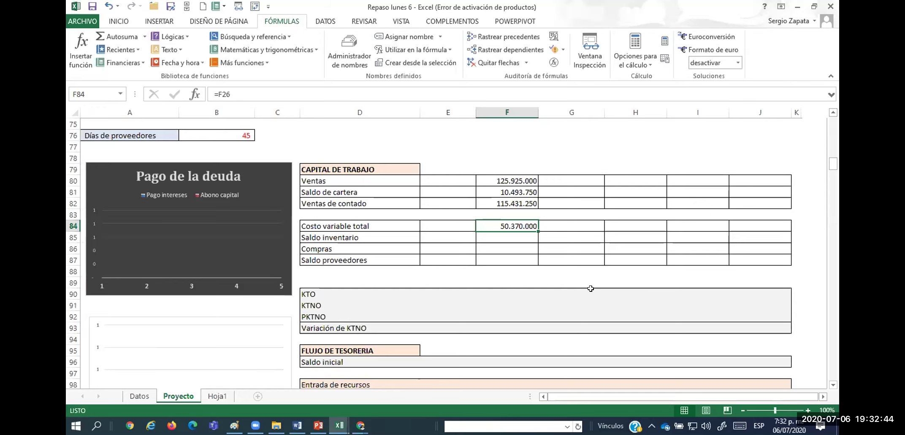
Link the opening Saldo inventario in E85 to the Inventario inicial in the investments section with the formula =B53
{"action": "scroll", "coordinate": [589, 288], "scroll_direction": "up", "scroll_amount": 1}
{"action": "scroll", "coordinate": [590, 289], "scroll_direction": "up", "scroll_amount": 2}
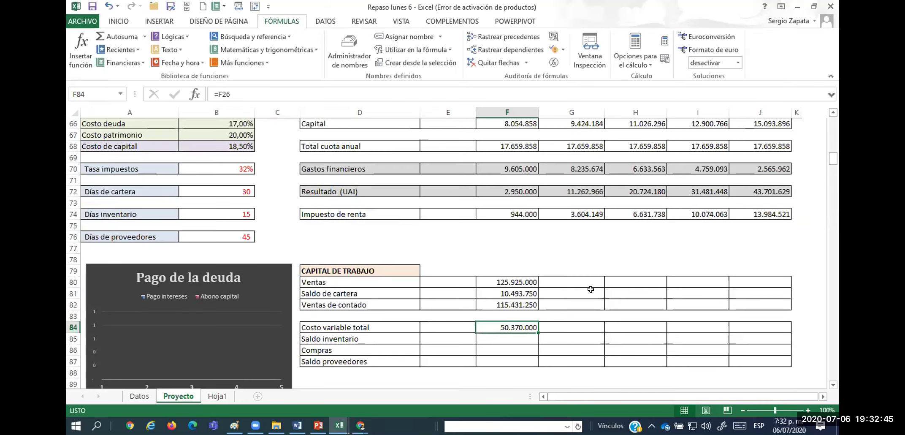
{"action": "left_click", "coordinate": [515, 339]}
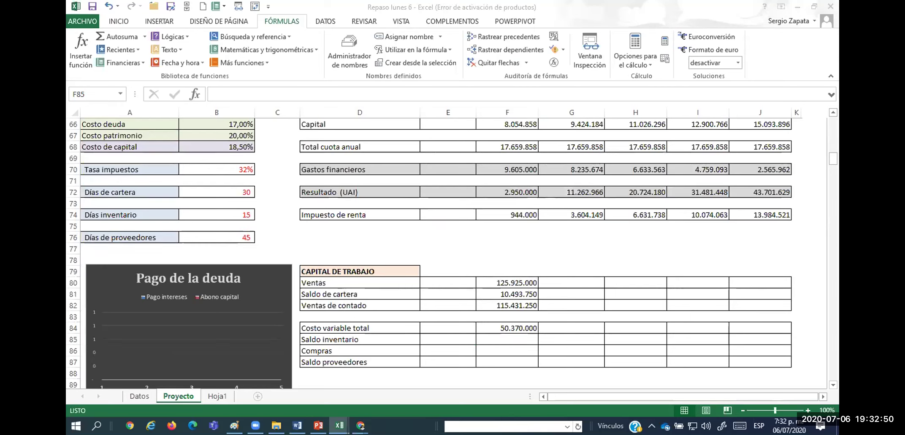
{"action": "left_click", "coordinate": [524, 343]}
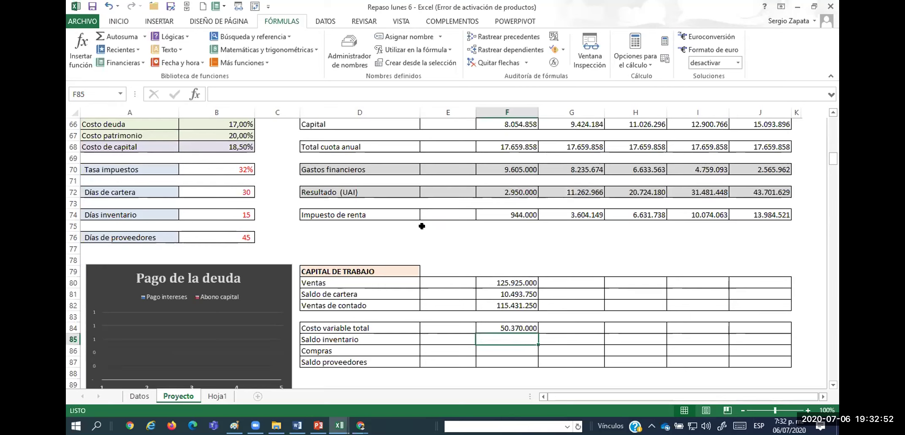
{"action": "left_click", "coordinate": [229, 213]}
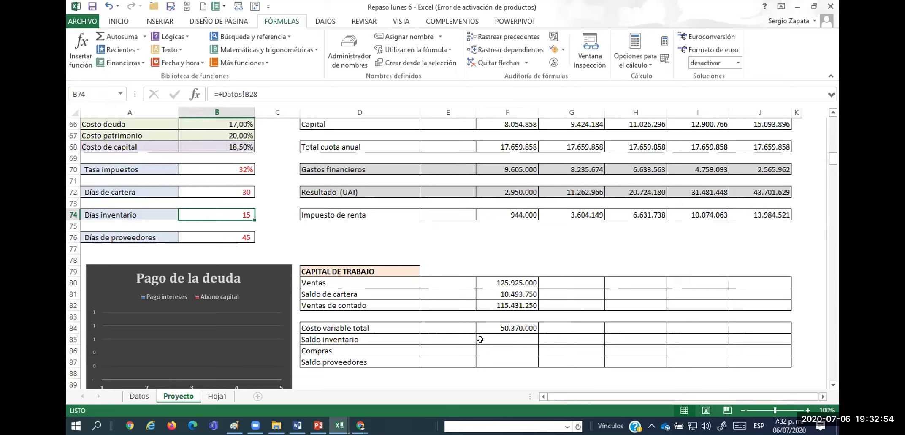
{"action": "left_click", "coordinate": [463, 338]}
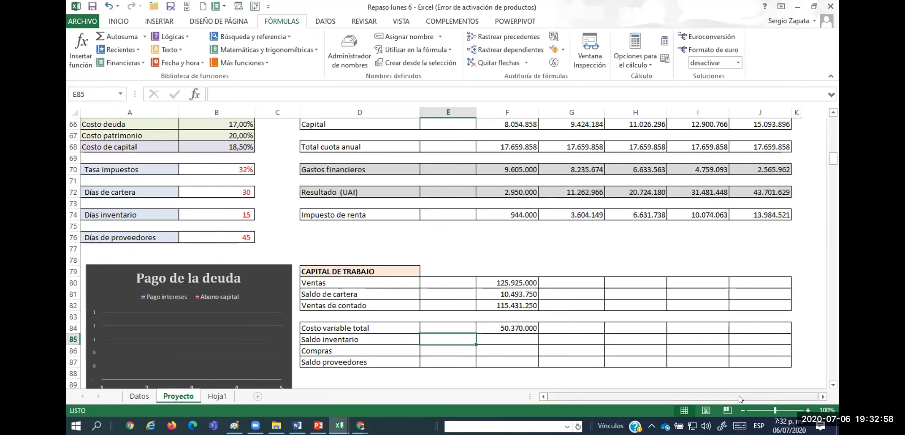
{"action": "type", "text": "="}
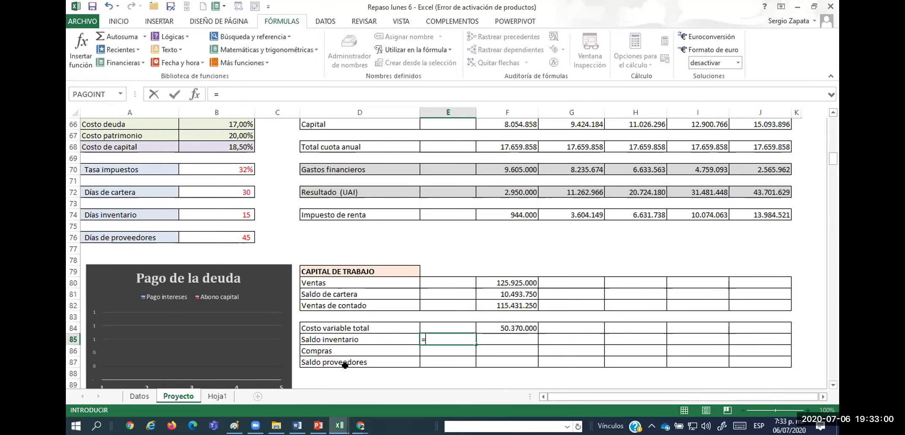
{"action": "scroll", "coordinate": [226, 257], "scroll_direction": "up", "scroll_amount": 7}
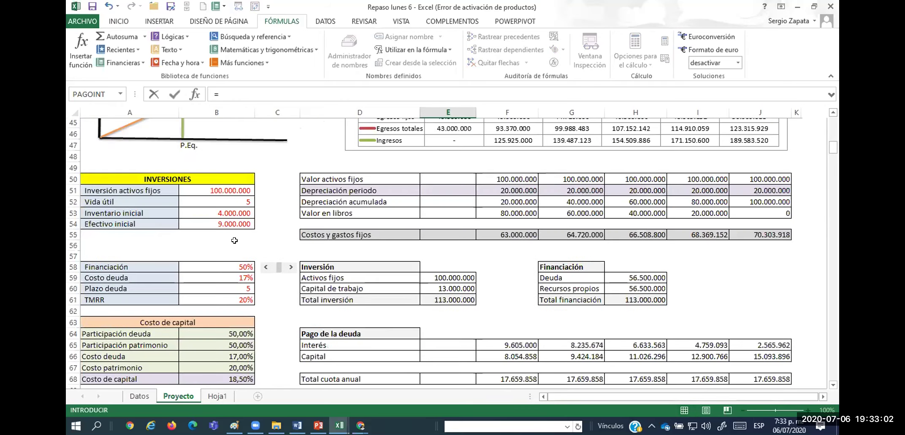
{"action": "left_click", "coordinate": [236, 212]}
{"action": "key", "text": "Return"}
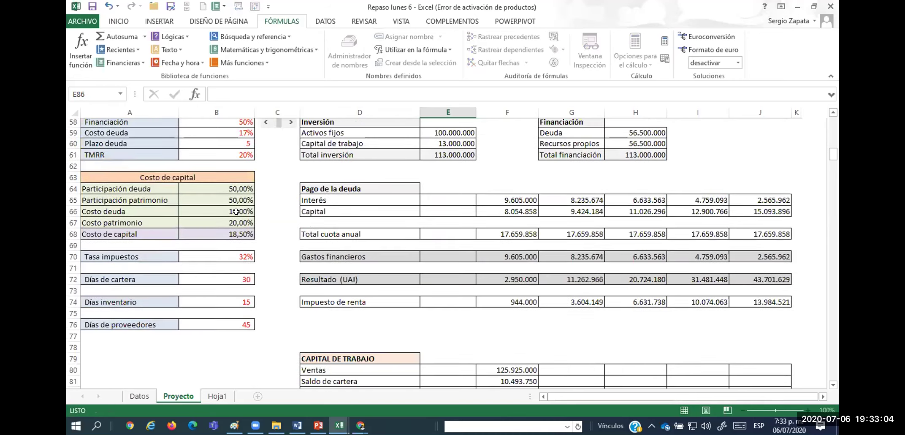
{"action": "scroll", "coordinate": [288, 253], "scroll_direction": "down", "scroll_amount": 3}
{"action": "left_click", "coordinate": [457, 255]}
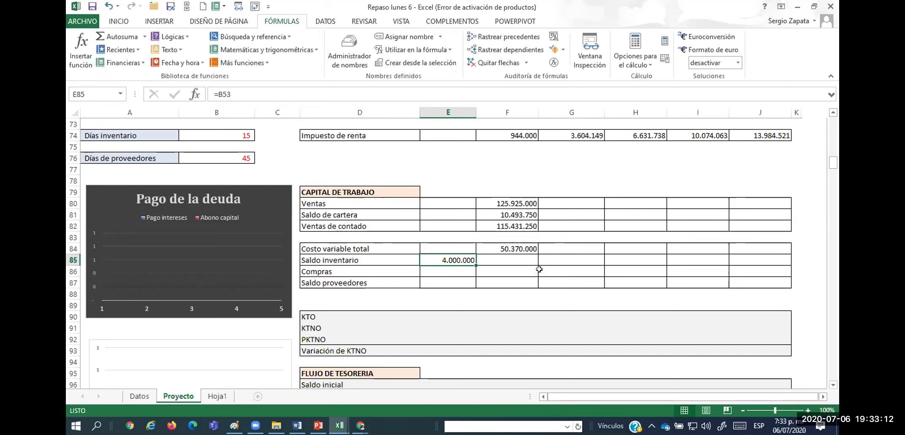
Calculate the first year's Saldo inventario in F85 with the formula =F84/360*$B$74
{"action": "key", "text": "Right"}
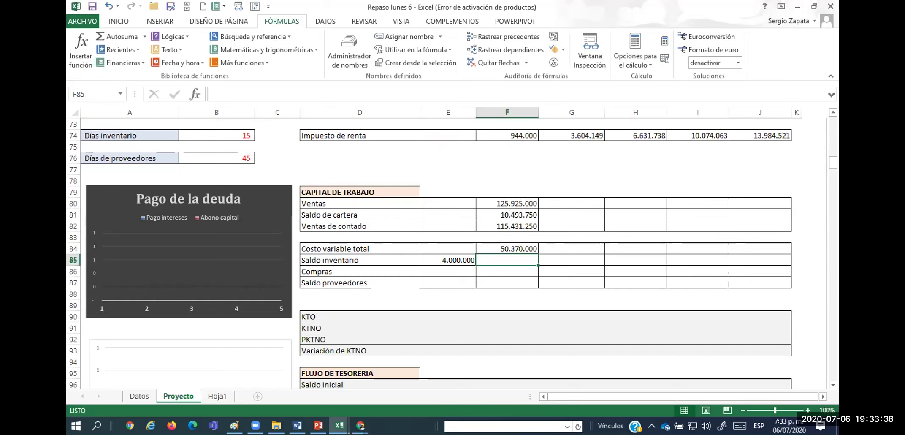
{"action": "type", "text": "="}
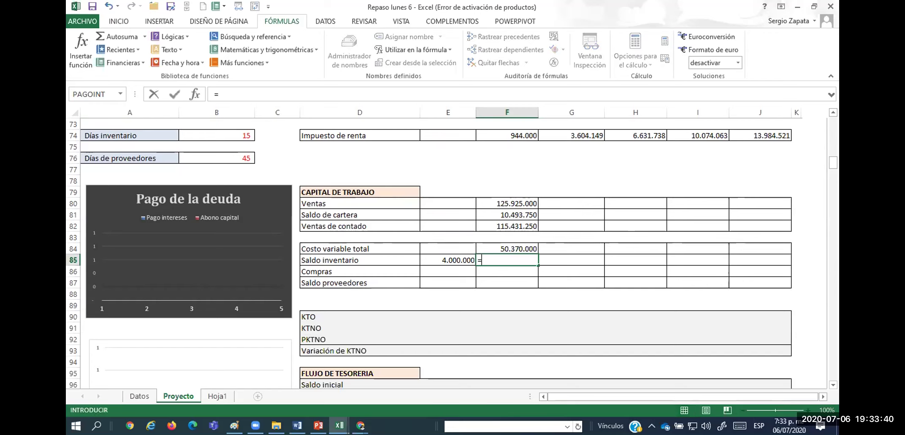
{"action": "key", "text": "Up"}
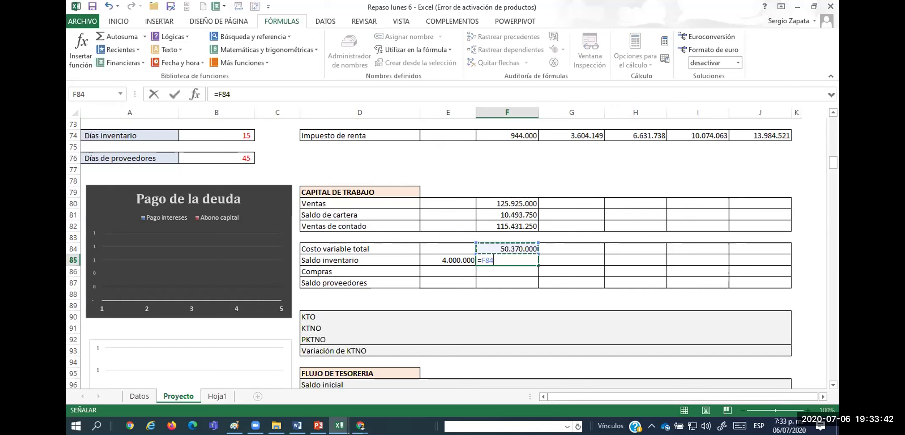
{"action": "type", "text": "/360"}
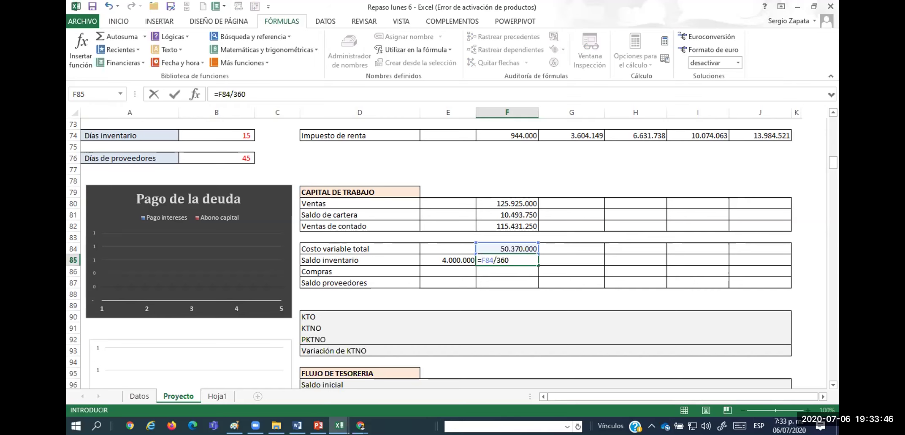
{"action": "type", "text": "*"}
{"action": "scroll", "coordinate": [597, 252], "scroll_direction": "up", "scroll_amount": 2}
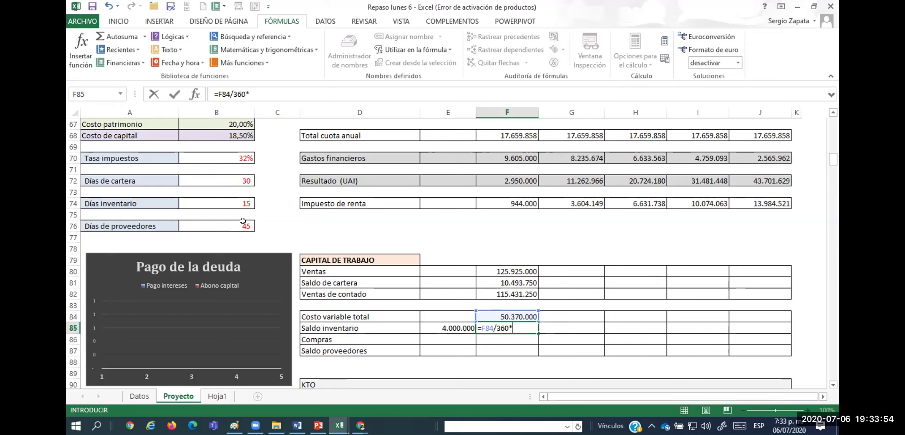
{"action": "left_click", "coordinate": [235, 203]}
{"action": "key", "text": "F4"}
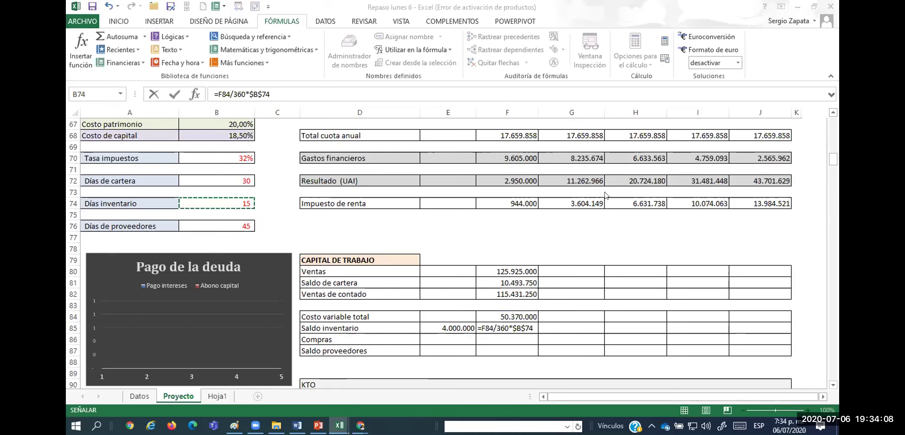
{"action": "left_click", "coordinate": [572, 267]}
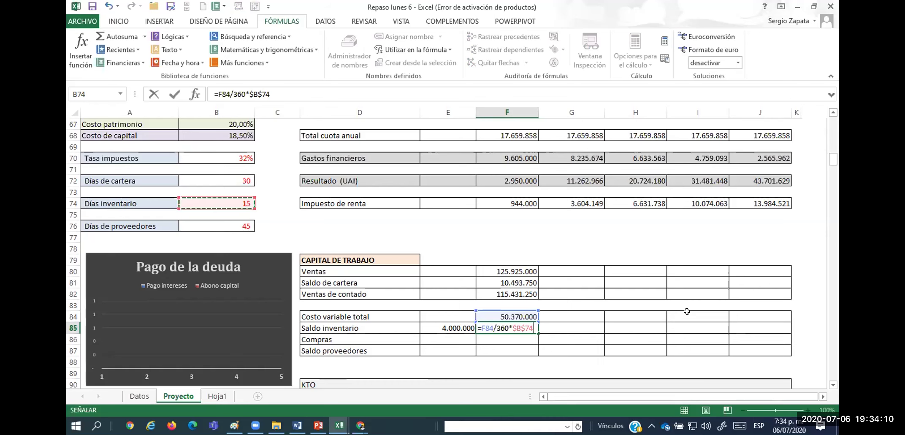
{"action": "key", "text": "ctrl+Return"}
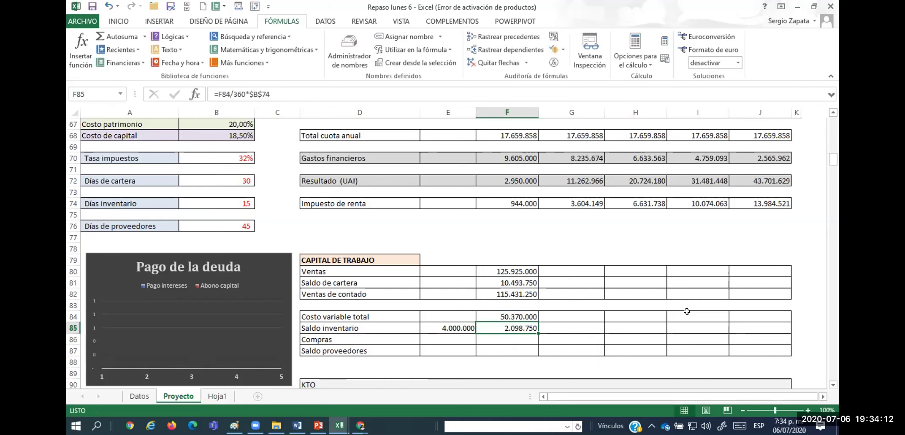
Review the Saldo inventario formula in F85 and compare it with the opening balance in E85 and the Costo variable total in F84
{"action": "key", "text": "F2"}
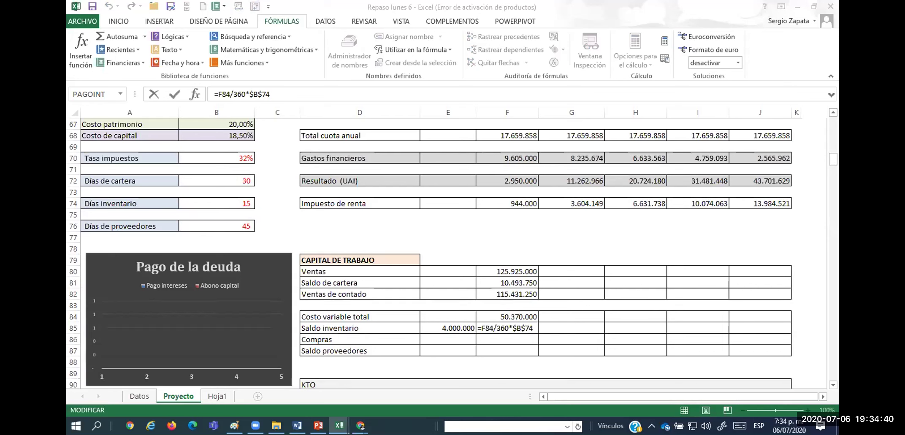
{"action": "left_click", "coordinate": [489, 300]}
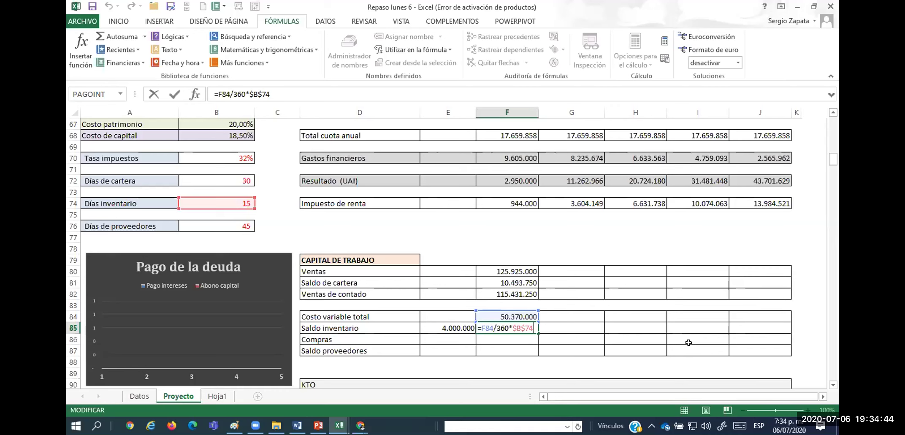
{"action": "key", "text": "Return"}
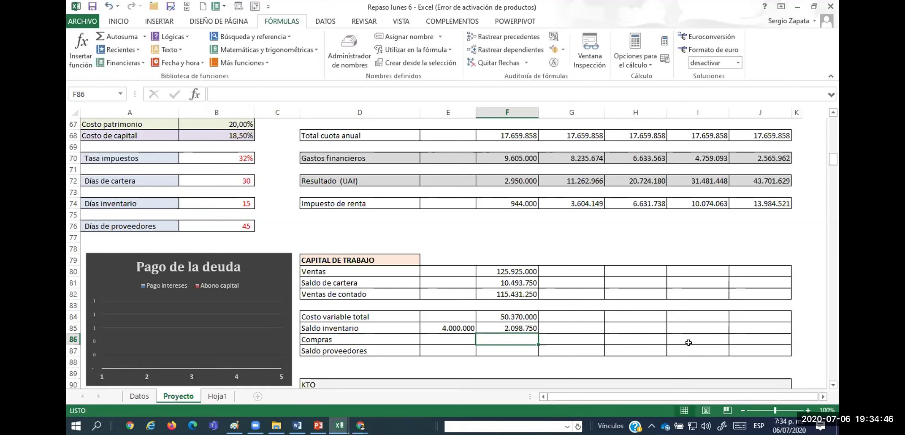
{"action": "key", "text": "Left"}
{"action": "key", "text": "Up"}
{"action": "key", "text": "Right"}
{"action": "key", "text": "Left"}
{"action": "key", "text": "Right"}
{"action": "key", "text": "Left"}
{"action": "key", "text": "Right"}
{"action": "key", "text": "Left"}
{"action": "key", "text": "Right"}
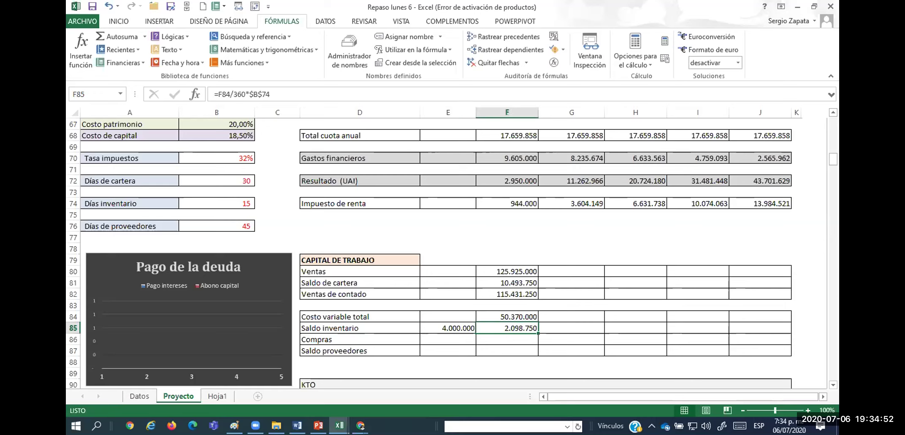
{"action": "key", "text": "Left"}
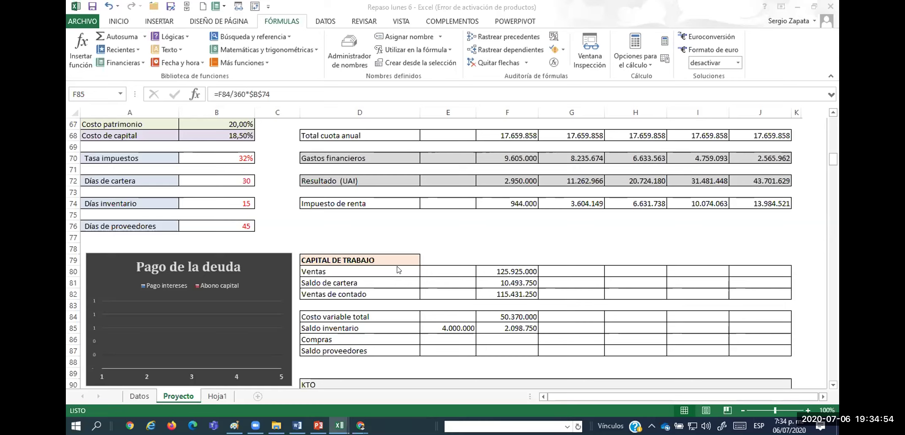
{"action": "key", "text": "Right"}
{"action": "key", "text": "Down"}
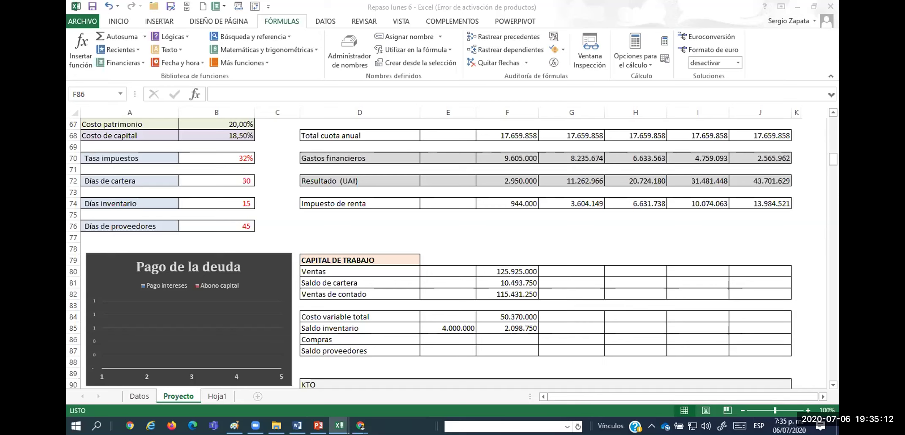
{"action": "left_click", "coordinate": [499, 314]}
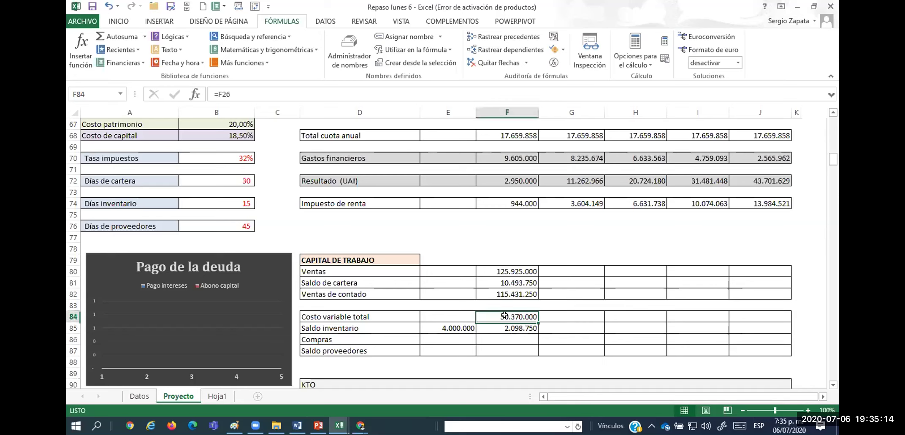
{"action": "left_click", "coordinate": [508, 328]}
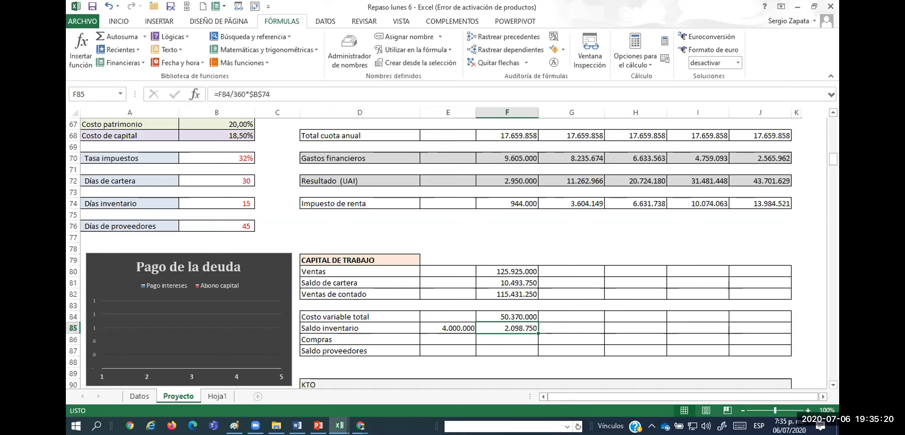
{"action": "left_click", "coordinate": [507, 339]}
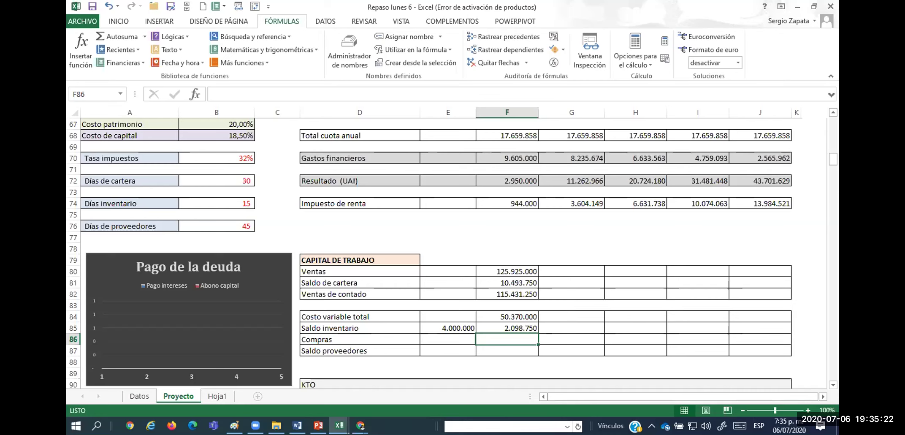
{"action": "type", "text": "="}
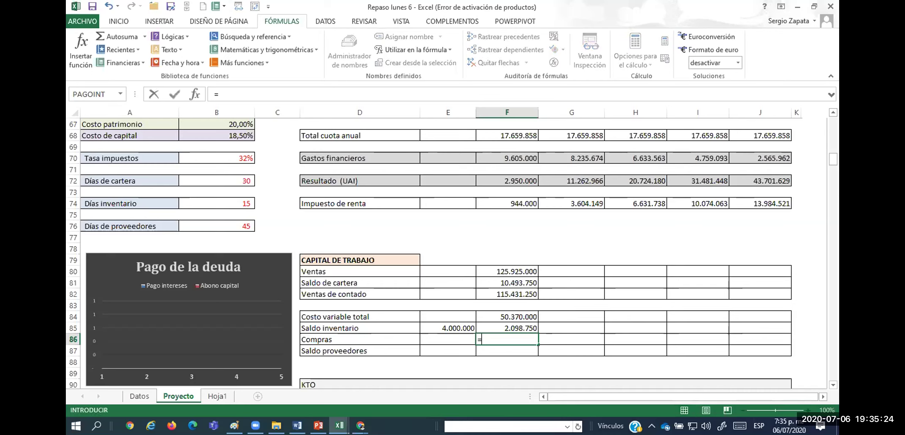
{"action": "key", "text": "Up"}
{"action": "key", "text": "Up"}
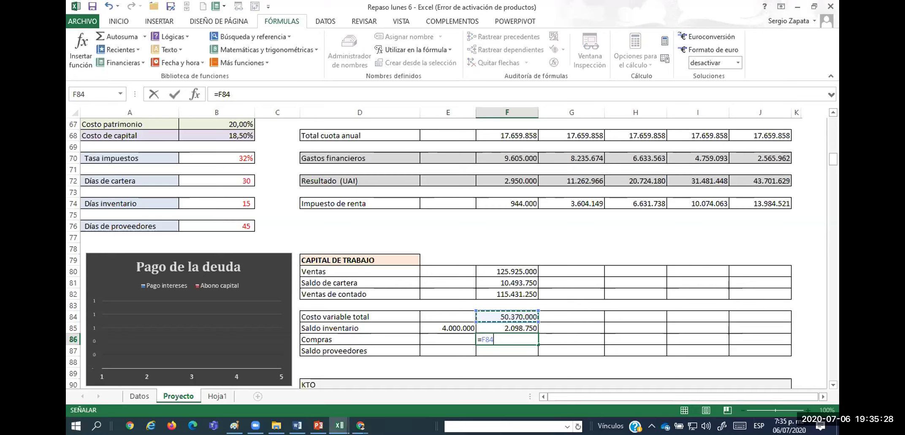
{"action": "type", "text": "+"}
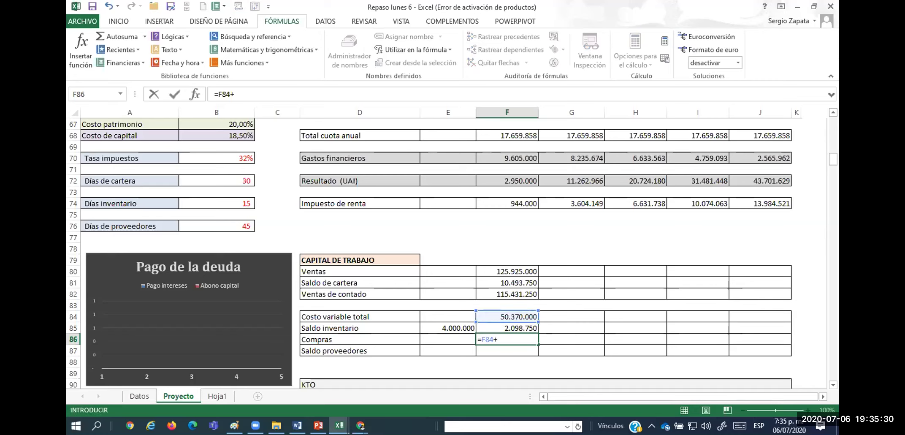
{"action": "key", "text": "Up"}
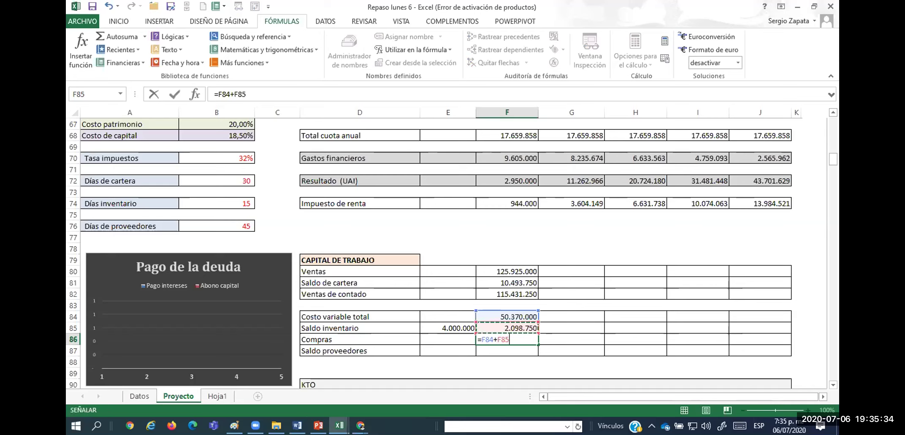
{"action": "type", "text": "-"}
{"action": "key", "text": "Up"}
{"action": "key", "text": "Left"}
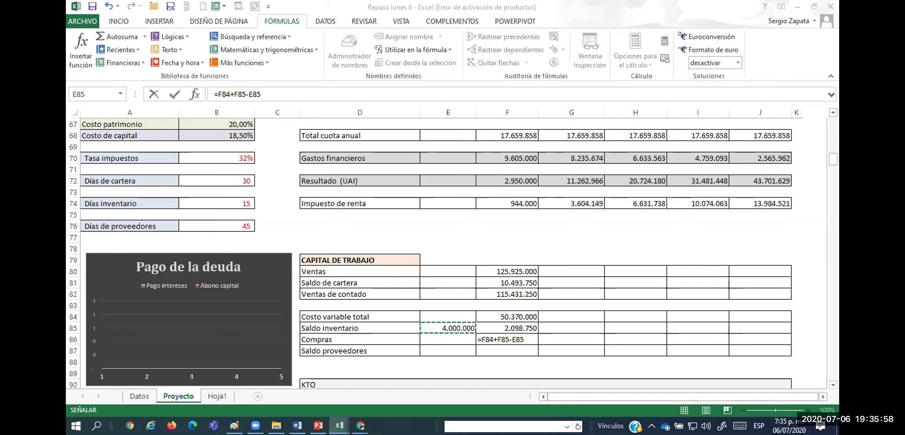
{"action": "key", "text": "Escape"}
Calculate the first year's Compras in F86 with the formula =F84+F85-E85, and recheck its cell references
{"action": "type", "text": "="}
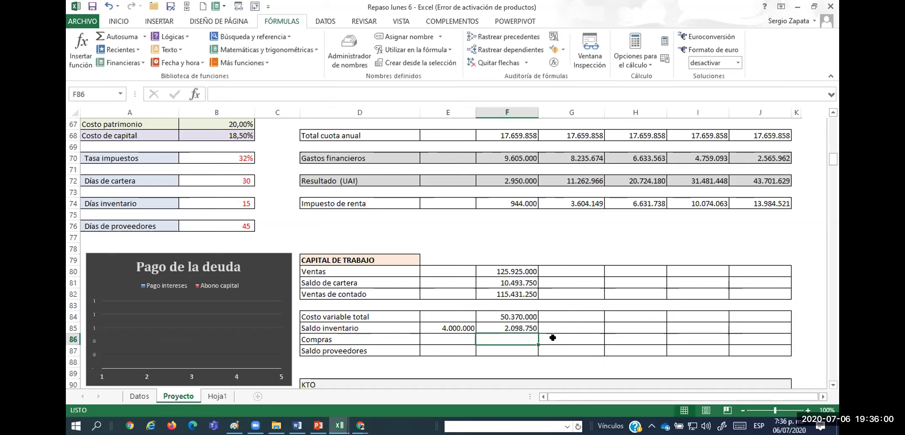
{"action": "key", "text": "Up"}
{"action": "key", "text": "Up"}
{"action": "type", "text": "+"}
{"action": "key", "text": "Up"}
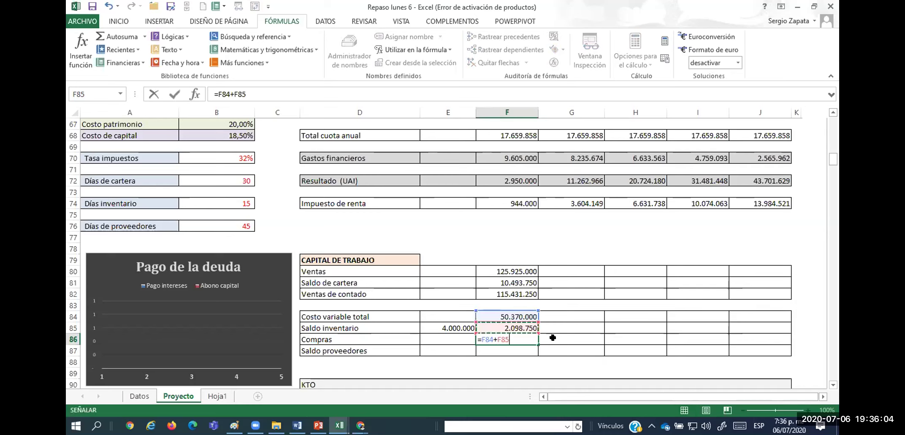
{"action": "type", "text": "-"}
{"action": "key", "text": "Up"}
{"action": "key", "text": "Left"}
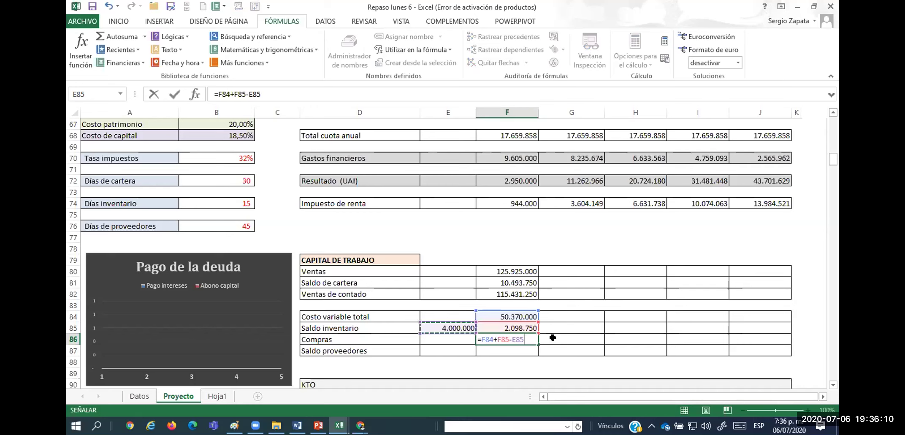
{"action": "key", "text": "Return"}
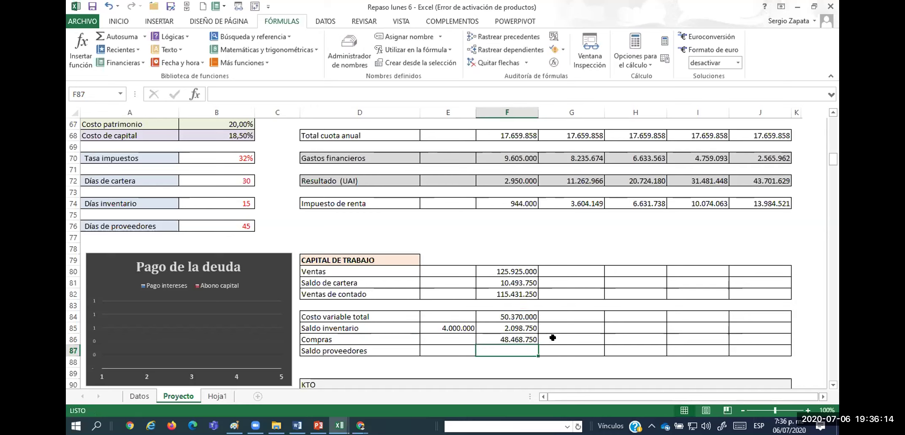
{"action": "key", "text": "Up"}
{"action": "key", "text": "F2"}
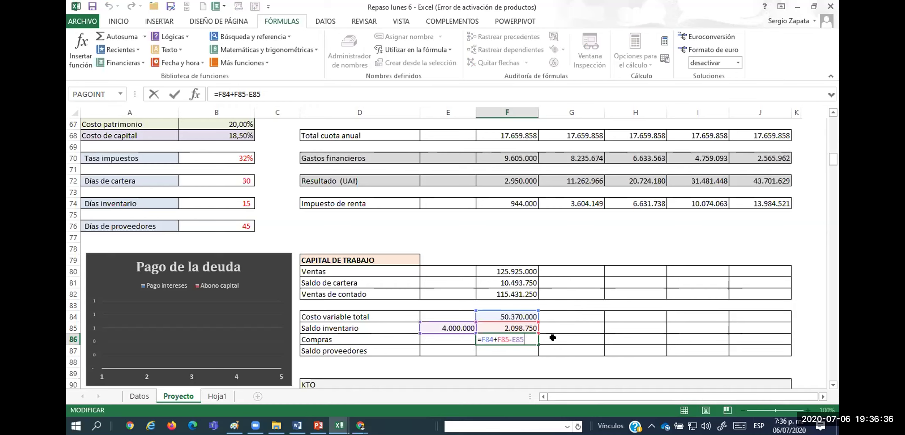
{"action": "key", "text": "Return"}
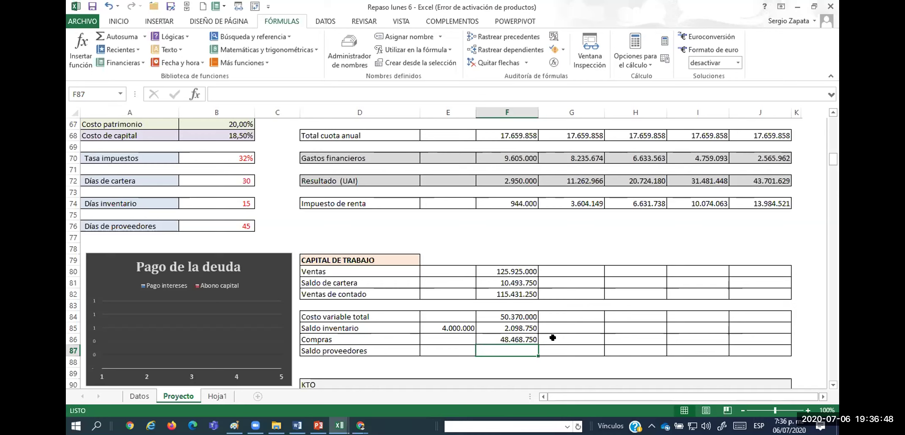
Calculate the first year's Saldo proveedores in F87 with the formula =F86/360*$B$76, keeping the supplier days reference absolute
{"action": "type", "text": "="}
{"action": "key", "text": "Up"}
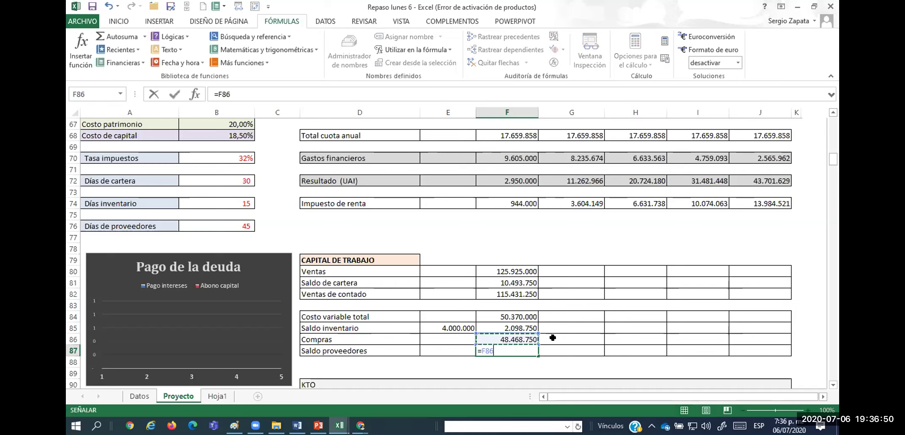
{"action": "type", "text": "/360*"}
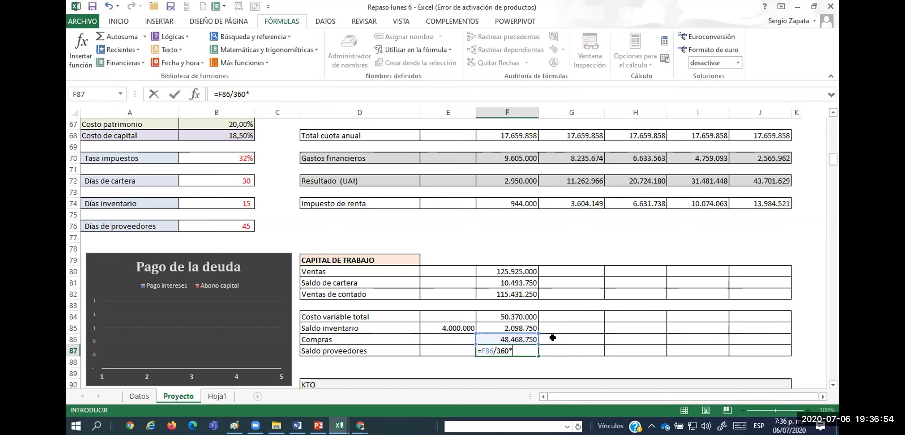
{"action": "left_click", "coordinate": [235, 227]}
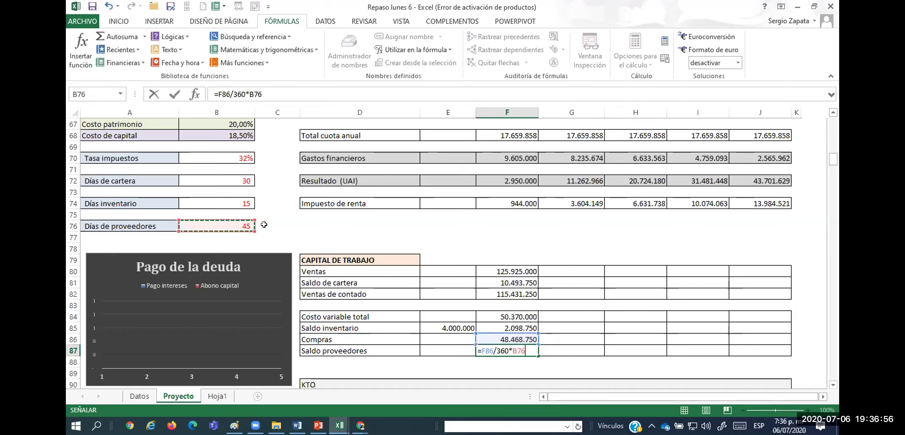
{"action": "key", "text": "F4"}
{"action": "key", "text": "ctrl+Return"}
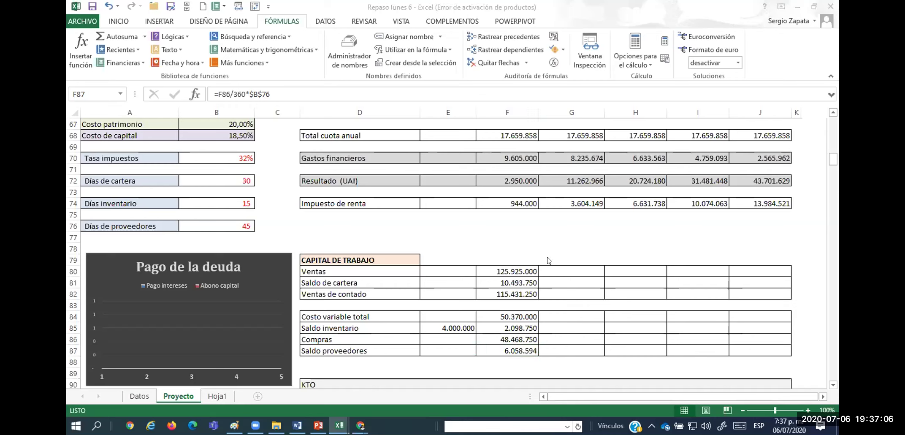
Try filling the first-year working capital formulas in F80:F87 across to column J, and undo the fill
{"action": "scroll", "coordinate": [518, 274], "scroll_direction": "down", "scroll_amount": 1}
{"action": "scroll", "coordinate": [518, 274], "scroll_direction": "down", "scroll_amount": 1}
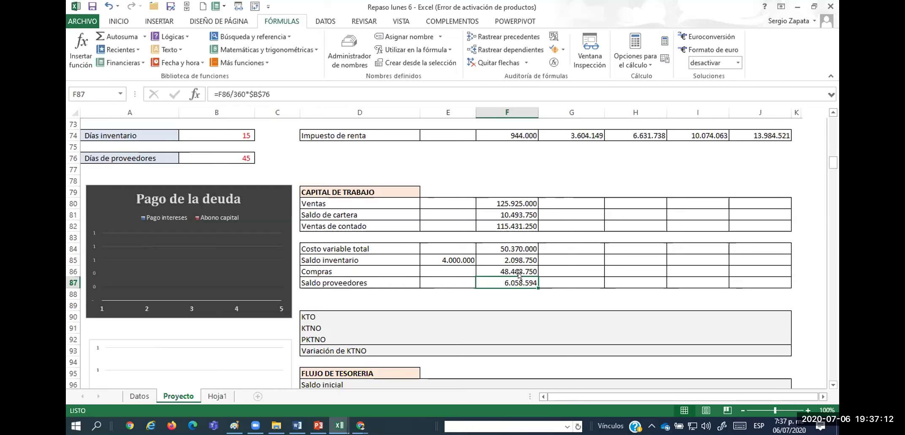
{"action": "scroll", "coordinate": [520, 275], "scroll_direction": "down", "scroll_amount": 1}
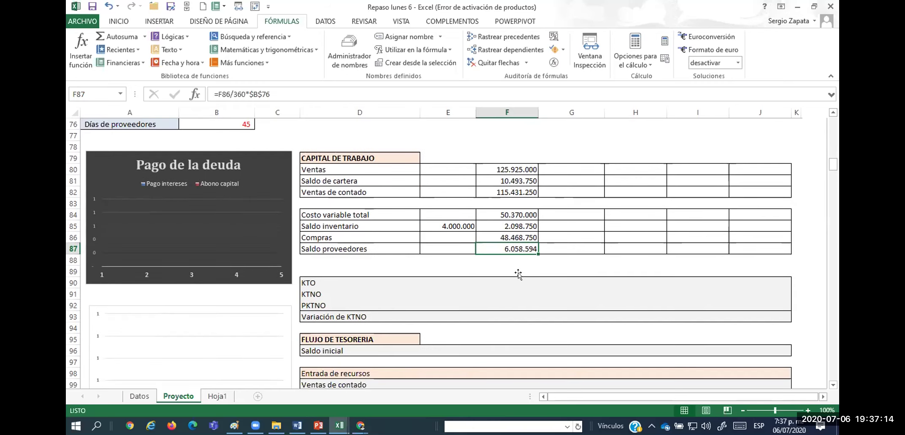
{"action": "left_click_drag", "start_coordinate": [519, 168], "coordinate": [765, 243]}
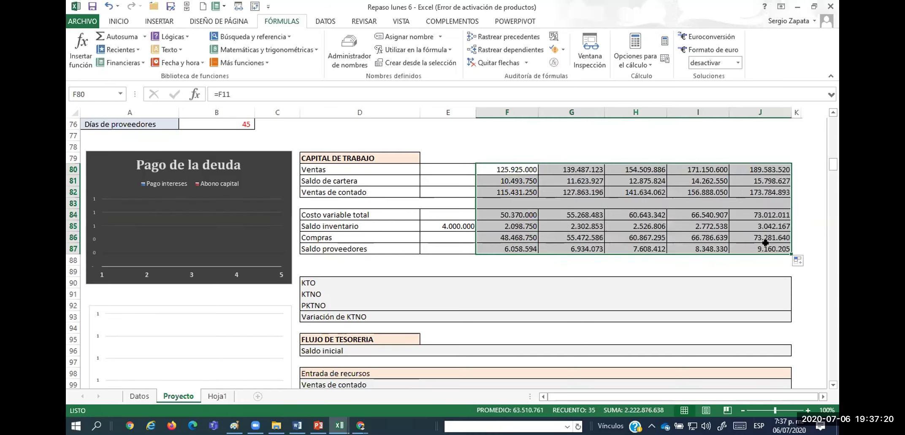
{"action": "left_click", "coordinate": [766, 247]}
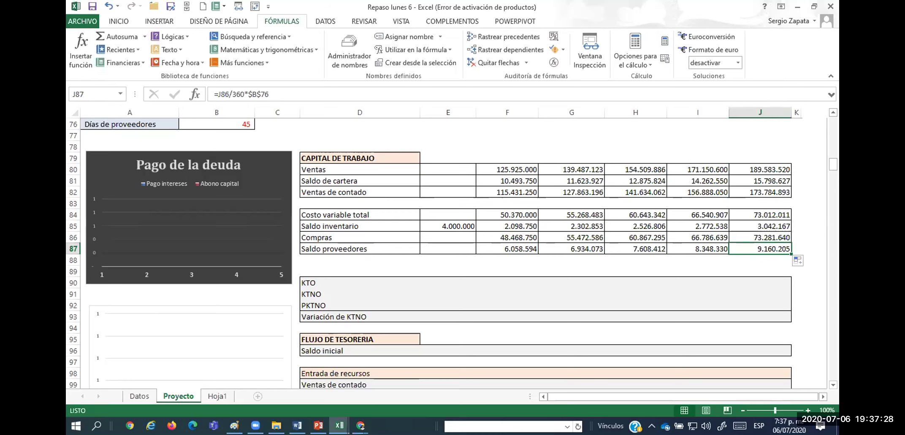
{"action": "scroll", "coordinate": [565, 194], "scroll_direction": "up", "scroll_amount": 2}
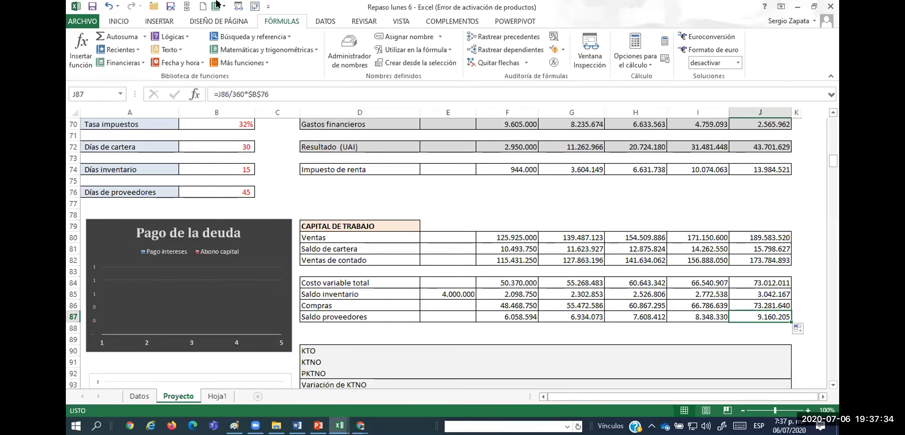
{"action": "left_click", "coordinate": [109, 5]}
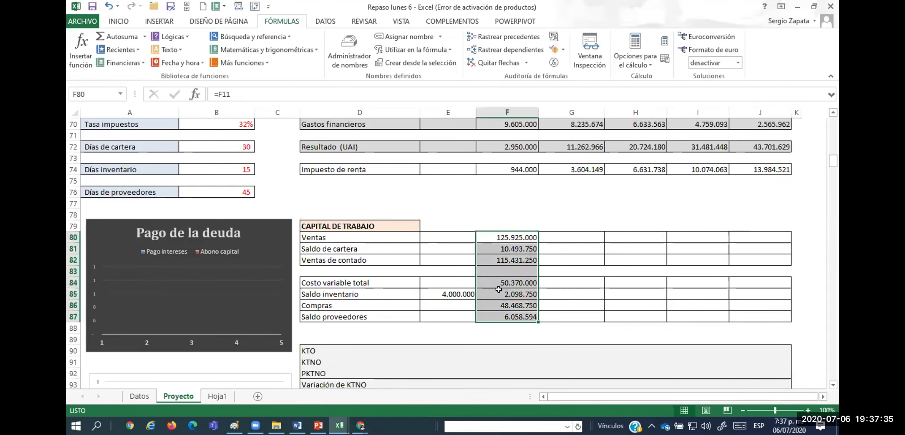
Review the Saldo proveedores formula in F87 and the cells it refers to
{"action": "left_click", "coordinate": [500, 316]}
{"action": "key", "text": "F2"}
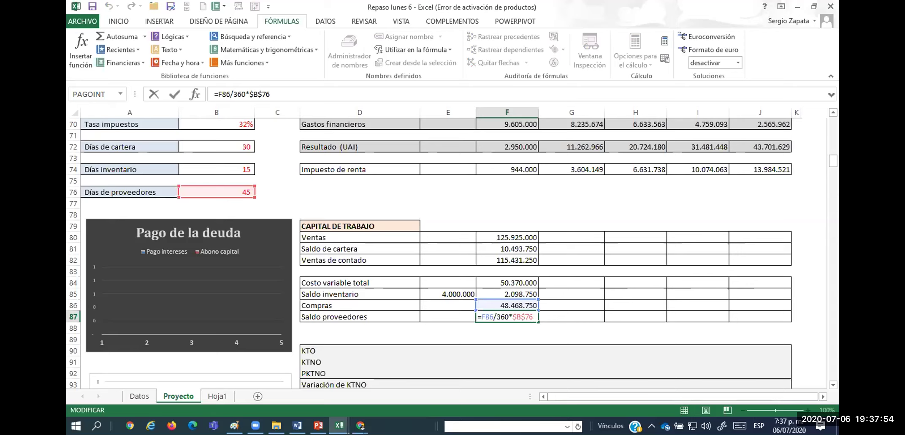
{"action": "key", "text": "Return"}
{"action": "left_click", "coordinate": [449, 280]}
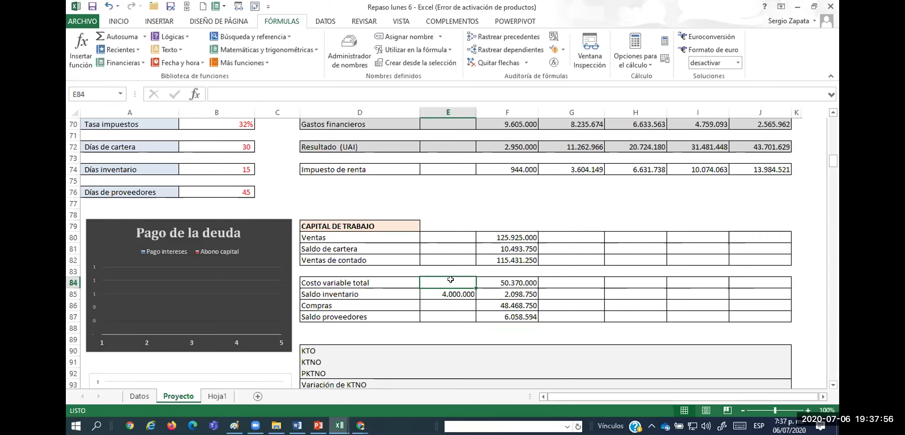
Fill the CAPITAL DE TRABAJO formulas in F80:F87 across to column J for the remaining years
{"action": "scroll", "coordinate": [449, 280], "scroll_direction": "up", "scroll_amount": 1}
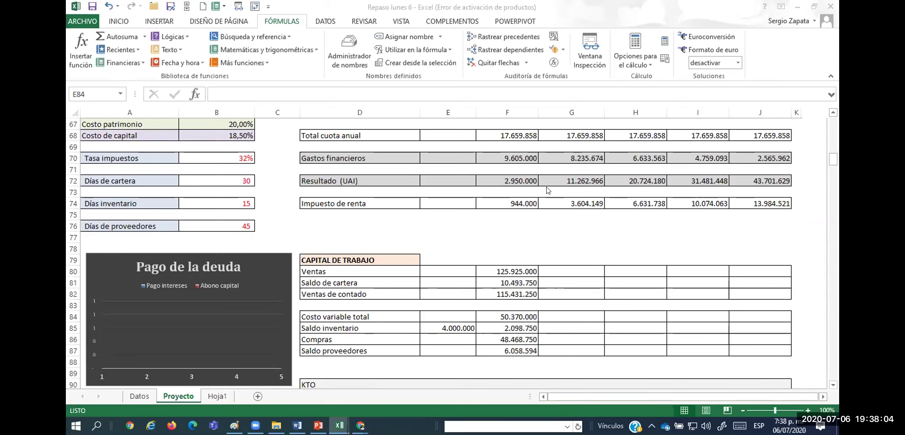
{"action": "scroll", "coordinate": [543, 186], "scroll_direction": "up", "scroll_amount": 1}
{"action": "scroll", "coordinate": [543, 186], "scroll_direction": "up", "scroll_amount": 2}
{"action": "scroll", "coordinate": [543, 186], "scroll_direction": "down", "scroll_amount": 4}
{"action": "left_click_drag", "start_coordinate": [506, 236], "coordinate": [763, 324]}
{"action": "left_click", "coordinate": [662, 249]}
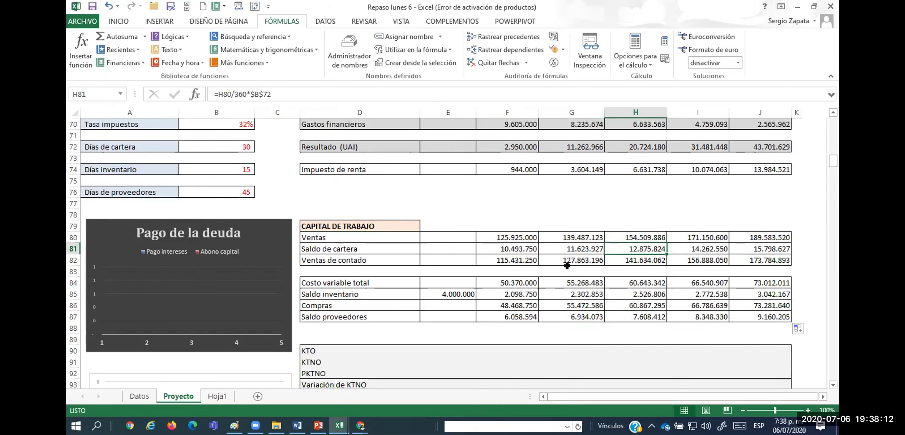
Review the investment, financing and debt payment sections above the working capital block, and examine the first-year Resultado (UAI) formula in F72
{"action": "scroll", "coordinate": [569, 249], "scroll_direction": "up", "scroll_amount": 2}
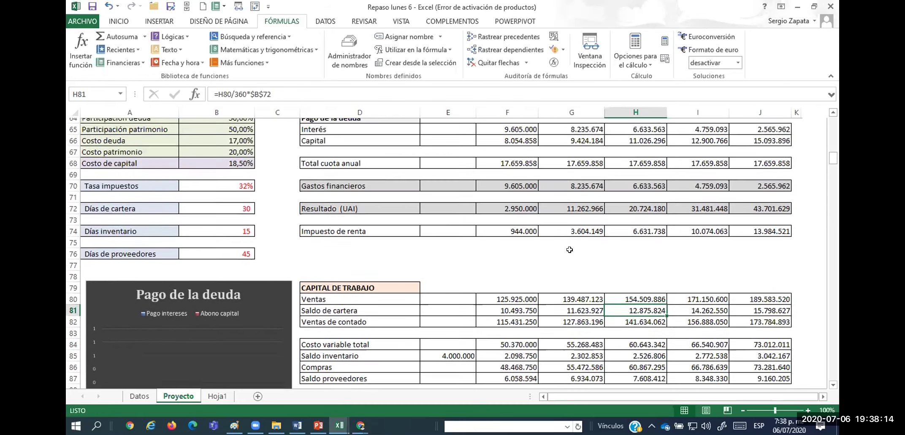
{"action": "left_click", "coordinate": [482, 224]}
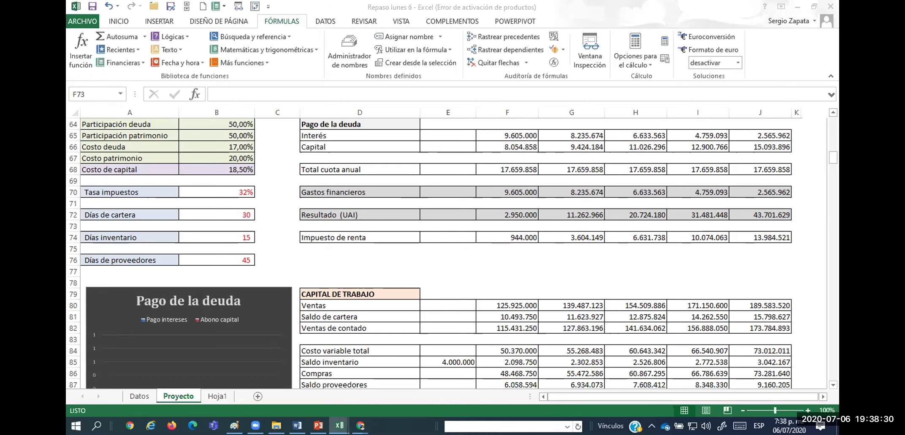
{"action": "key", "text": "alt+Tab"}
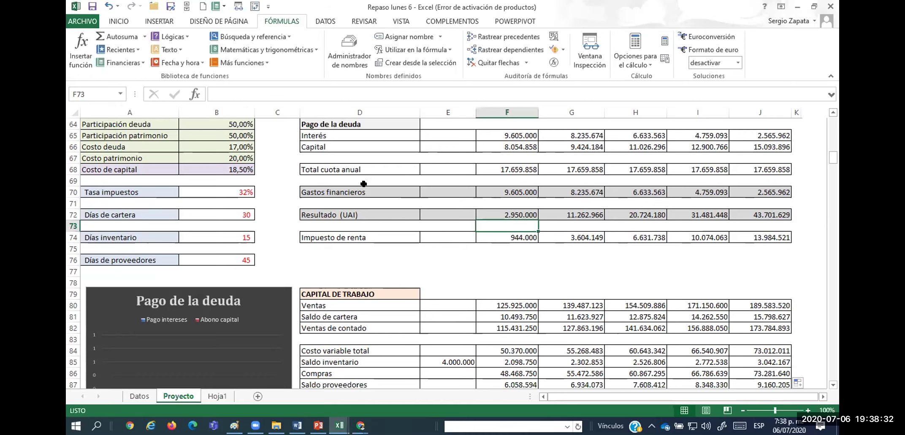
{"action": "scroll", "coordinate": [386, 176], "scroll_direction": "up", "scroll_amount": 4}
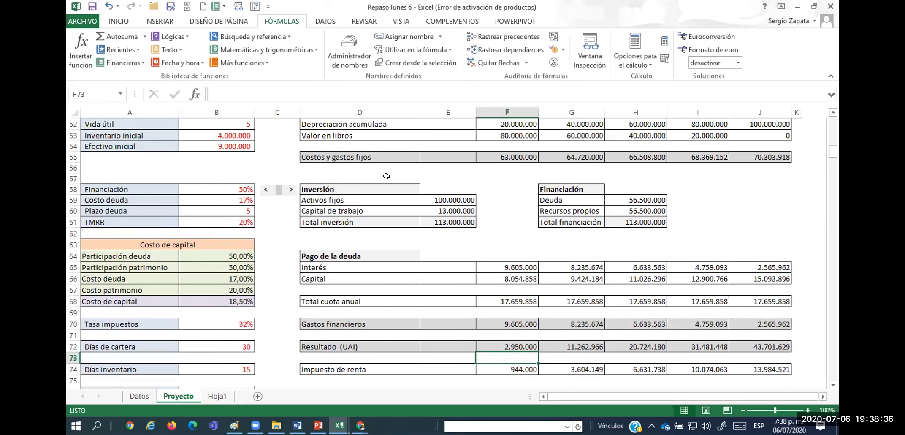
{"action": "left_click", "coordinate": [306, 189]}
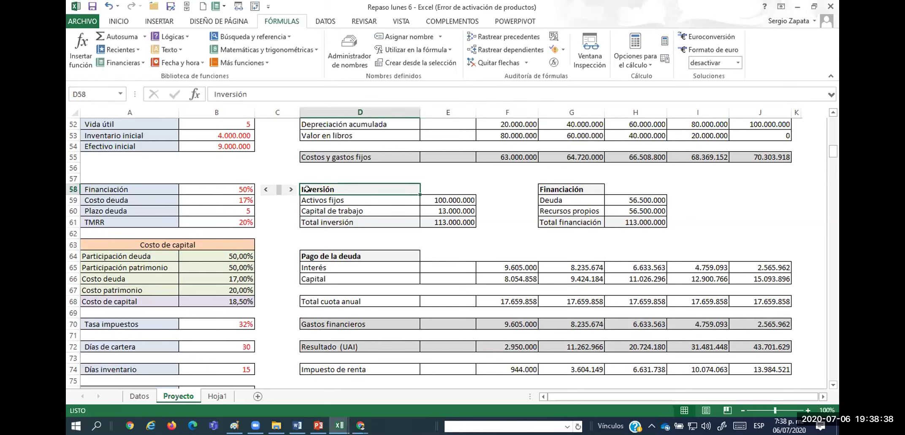
{"action": "scroll", "coordinate": [307, 189], "scroll_direction": "up", "scroll_amount": 6}
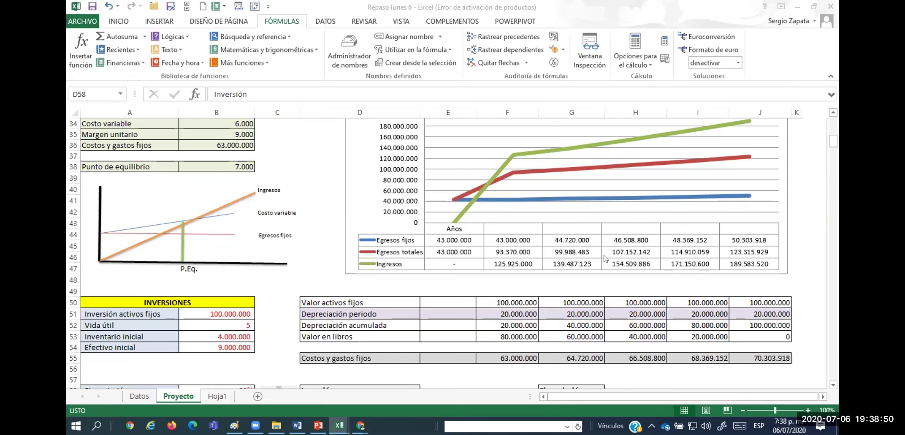
{"action": "scroll", "coordinate": [604, 253], "scroll_direction": "down", "scroll_amount": 3}
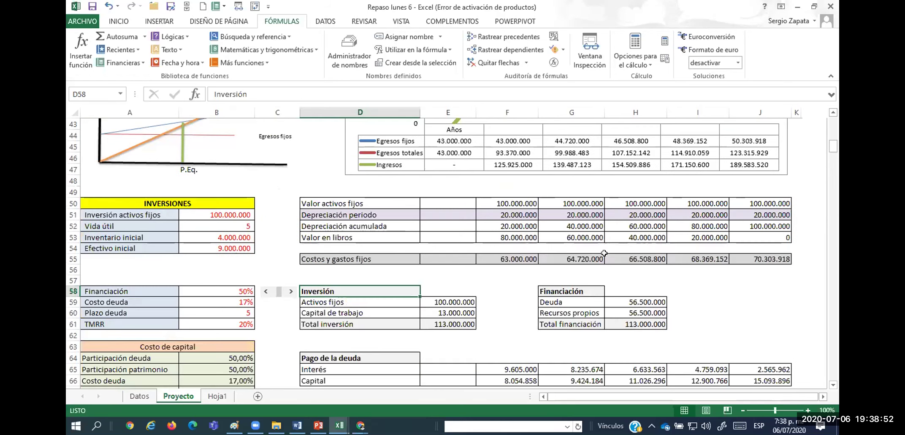
{"action": "scroll", "coordinate": [604, 253], "scroll_direction": "down", "scroll_amount": 5}
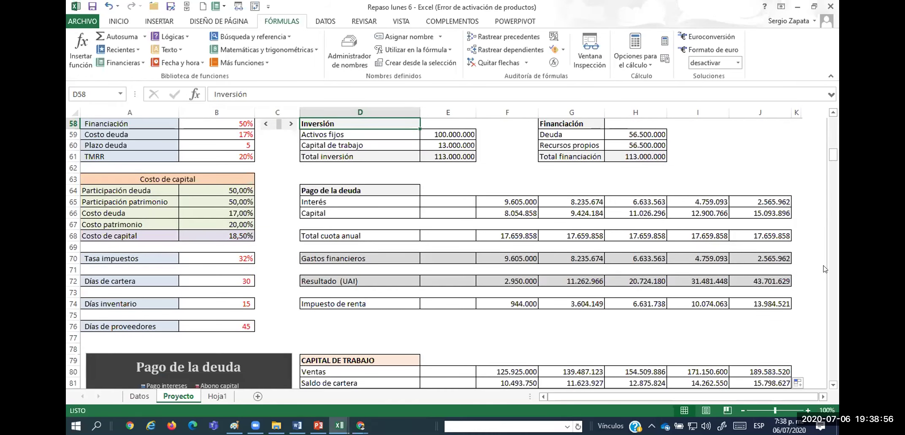
{"action": "left_click", "coordinate": [534, 281]}
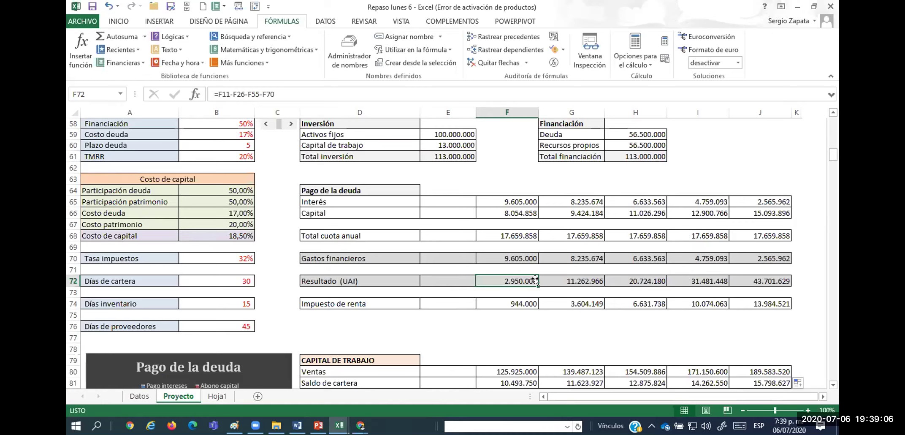
Review the income, cost, financing and debt sections above the working capital block, starting from the Resultado (UAI) row
{"action": "left_click", "coordinate": [593, 279]}
{"action": "left_click", "coordinate": [498, 280]}
{"action": "scroll", "coordinate": [498, 280], "scroll_direction": "up", "scroll_amount": 7}
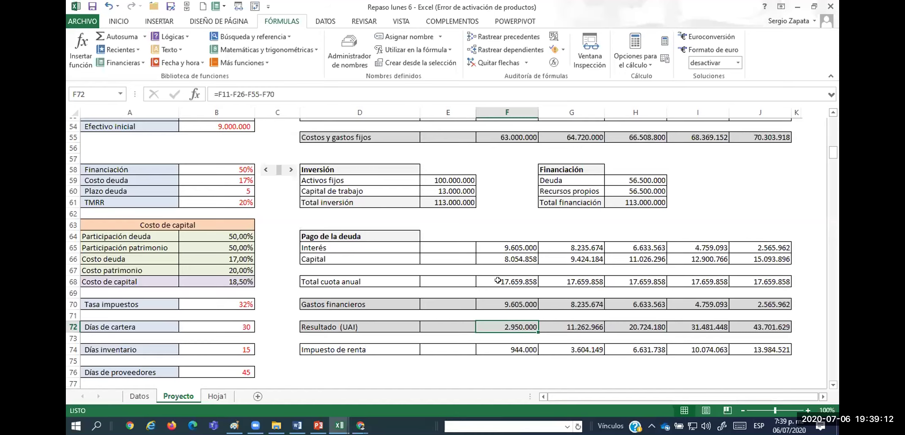
{"action": "scroll", "coordinate": [497, 280], "scroll_direction": "up", "scroll_amount": 9}
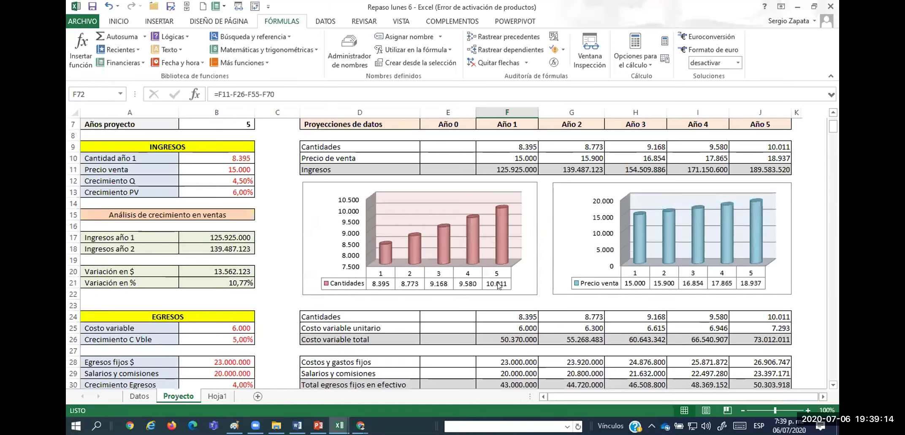
{"action": "scroll", "coordinate": [506, 276], "scroll_direction": "down", "scroll_amount": 20}
{"action": "scroll", "coordinate": [511, 291], "scroll_direction": "up", "scroll_amount": 7}
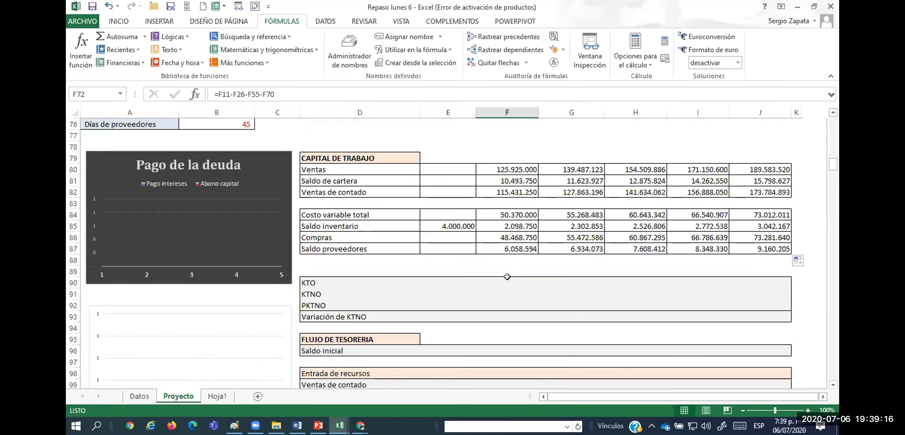
Check the first-year working capital formulas in F80:F87, opening those for Saldo de cartera, Saldo inventario and Saldo proveedores to see their references
{"action": "left_click", "coordinate": [688, 333]}
{"action": "left_click", "coordinate": [531, 346]}
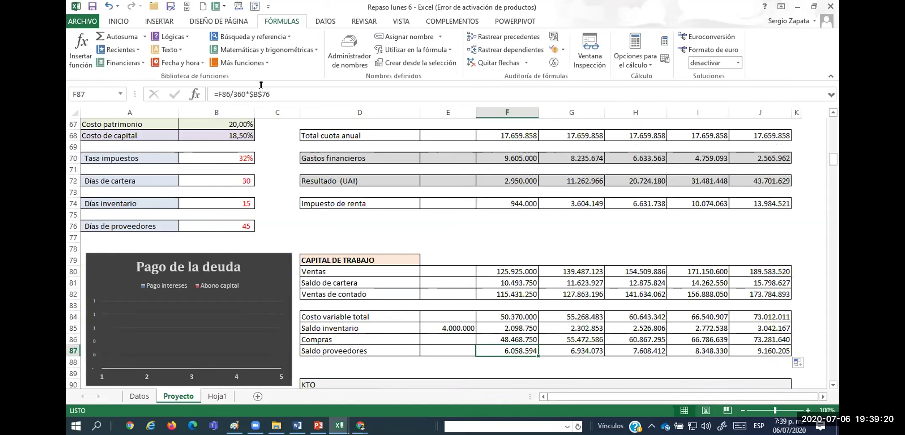
{"action": "left_click", "coordinate": [503, 270]}
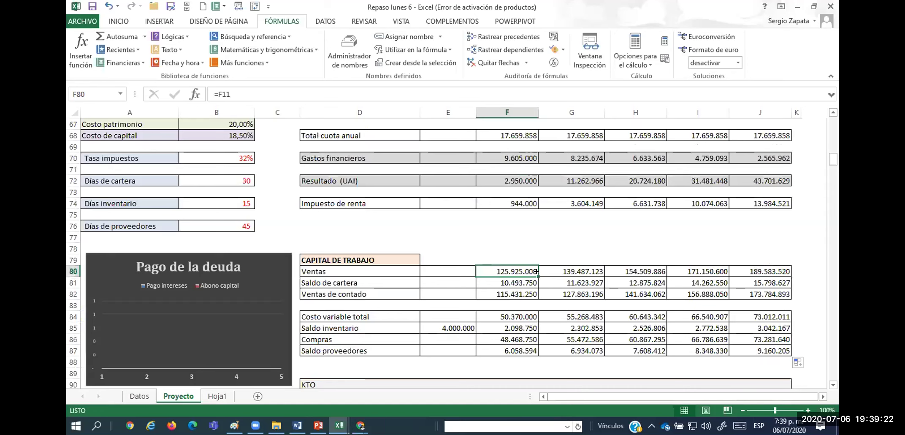
{"action": "key", "text": "Down"}
{"action": "key", "text": "F2"}
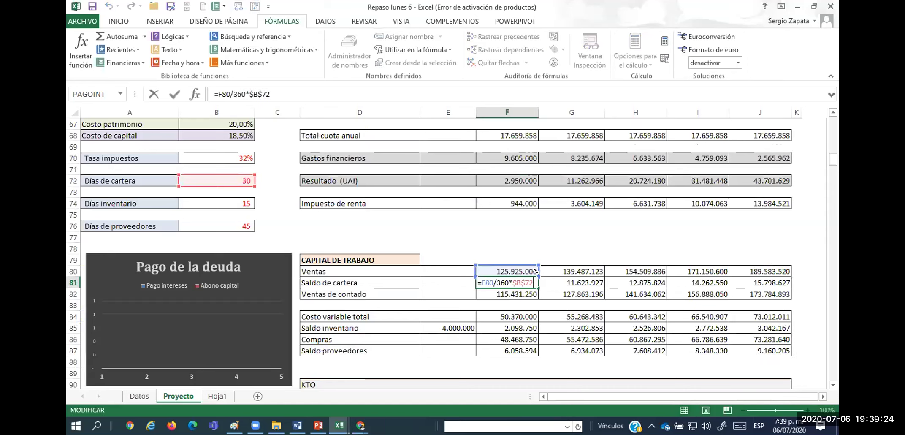
{"action": "key", "text": "Return"}
{"action": "key", "text": "Down"}
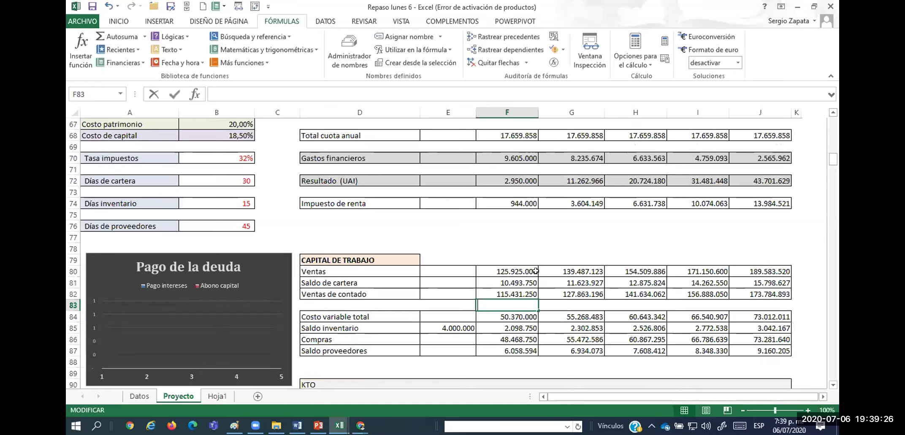
{"action": "key", "text": "Down"}
{"action": "key", "text": "Down"}
{"action": "key", "text": "F2"}
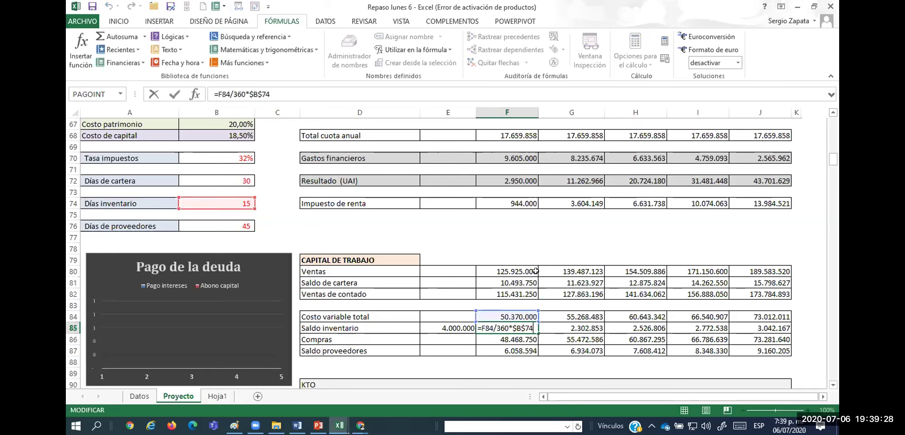
{"action": "key", "text": "Return"}
{"action": "key", "text": "Down"}
{"action": "key", "text": "F2"}
{"action": "key", "text": "Return"}
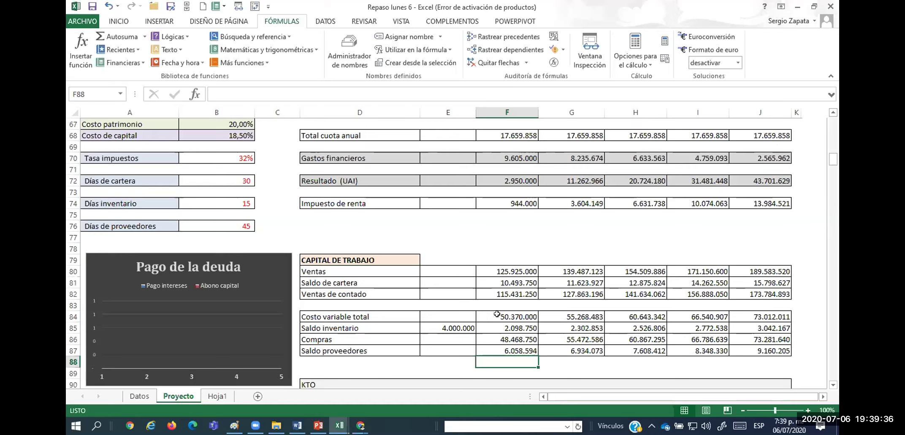
Look through the Proyecto sheet from the top down to CAPITAL DE TRABAJO and examine the first-year cost, inventory, purchases and suppliers formulas in F84:F87
{"action": "scroll", "coordinate": [497, 302], "scroll_direction": "up", "scroll_amount": 20}
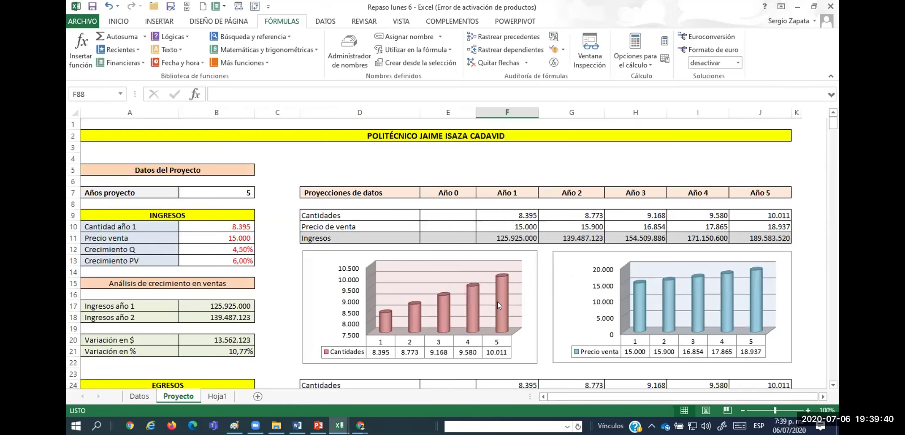
{"action": "scroll", "coordinate": [497, 302], "scroll_direction": "down", "scroll_amount": 5}
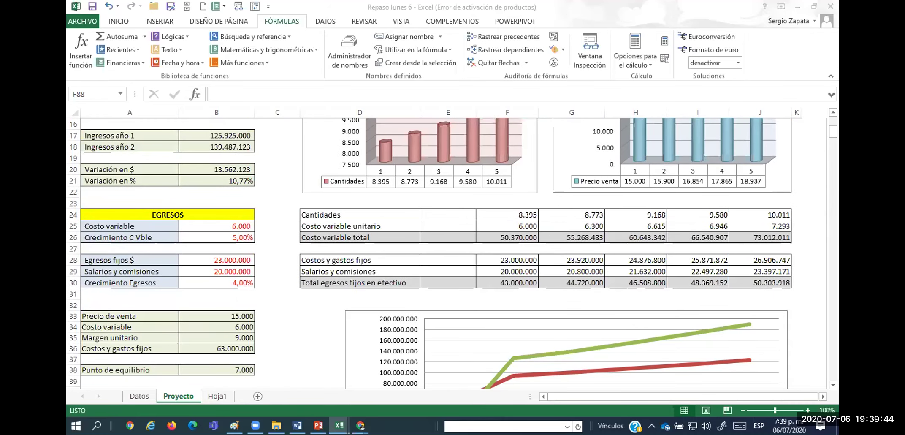
{"action": "scroll", "coordinate": [290, 306], "scroll_direction": "down", "scroll_amount": 9}
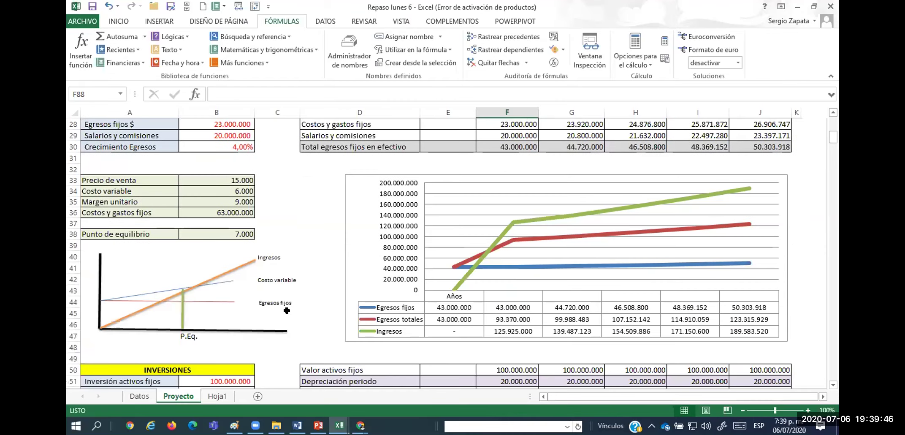
{"action": "scroll", "coordinate": [290, 306], "scroll_direction": "down", "scroll_amount": 9}
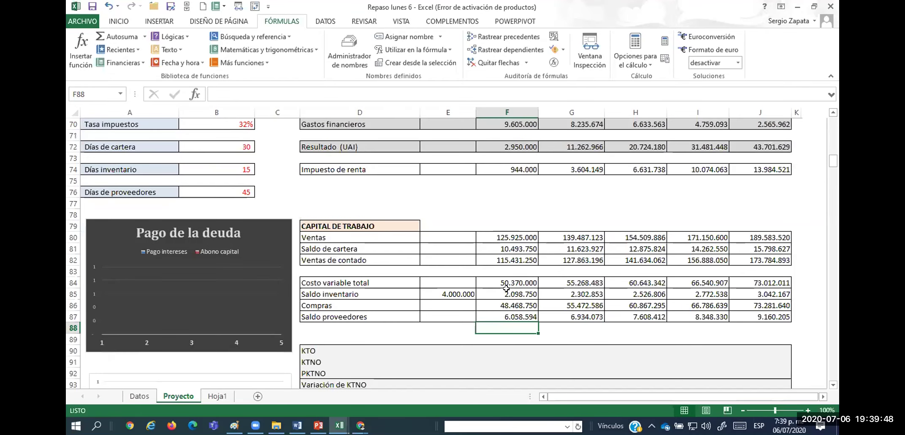
{"action": "left_click", "coordinate": [523, 304]}
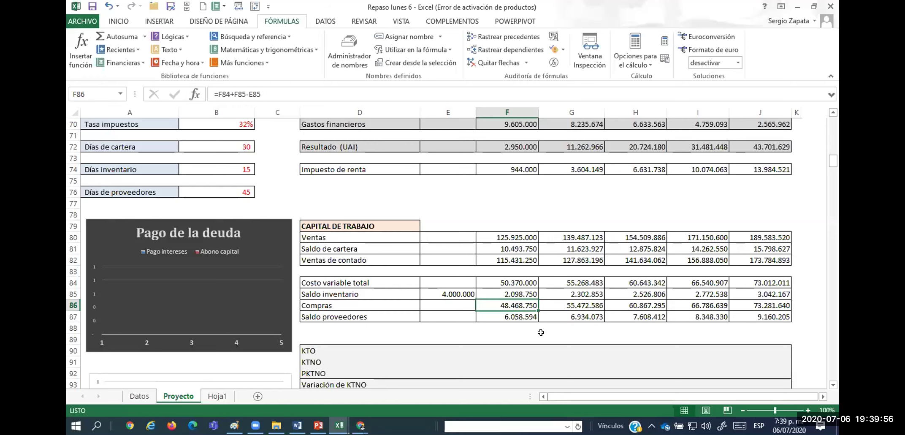
{"action": "left_click", "coordinate": [516, 314]}
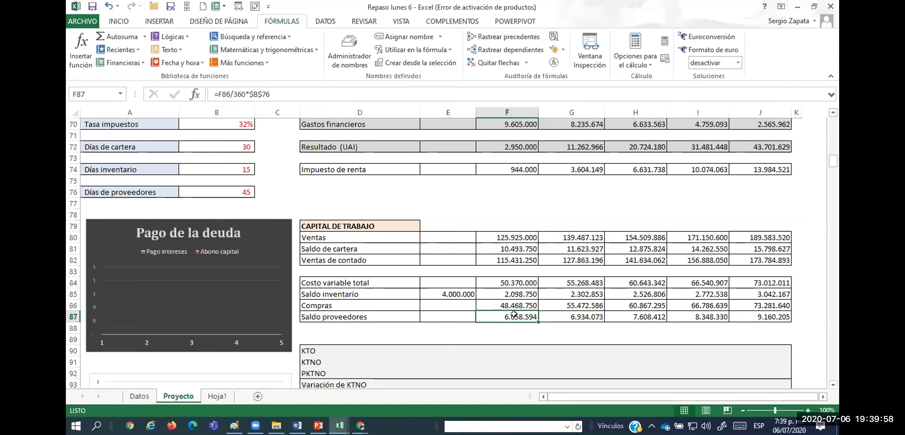
{"action": "scroll", "coordinate": [453, 252], "scroll_direction": "up", "scroll_amount": 1}
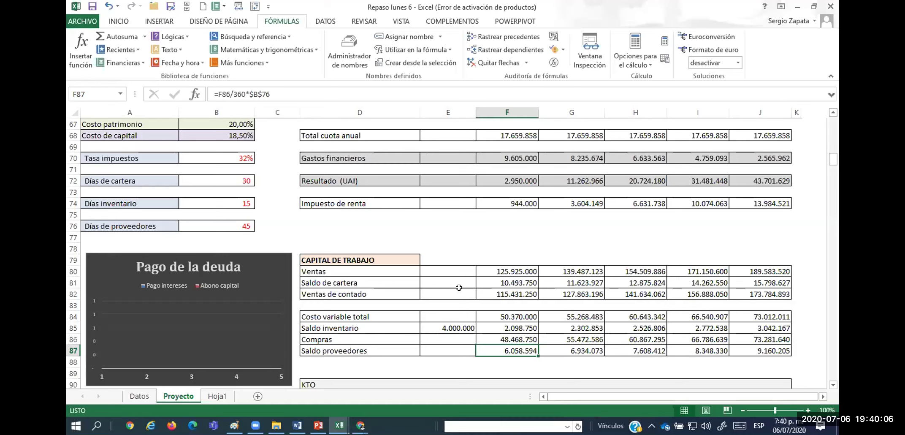
{"action": "key", "text": "Up"}
{"action": "key", "text": "Up"}
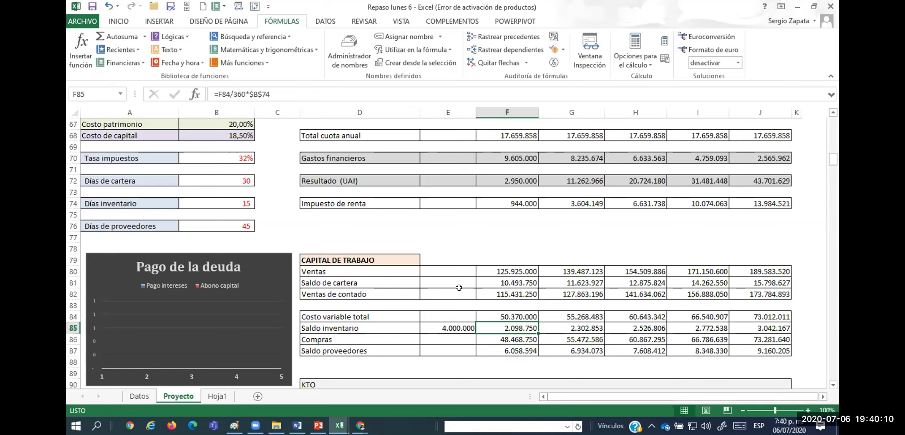
{"action": "key", "text": "Down"}
{"action": "key", "text": "Down"}
{"action": "key", "text": "Up"}
{"action": "key", "text": "Up"}
{"action": "key", "text": "Up"}
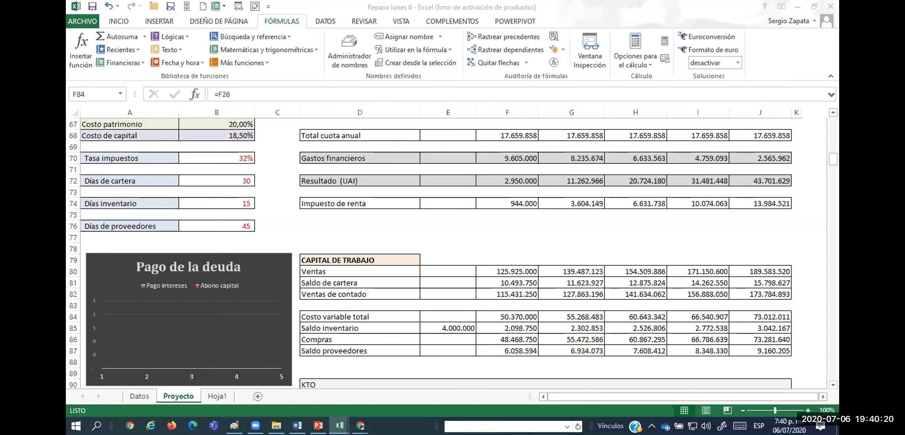
Review the Proyecciones de datos section, including the first-year Cantidades formula in F9
{"action": "scroll", "coordinate": [547, 177], "scroll_direction": "up", "scroll_amount": 20}
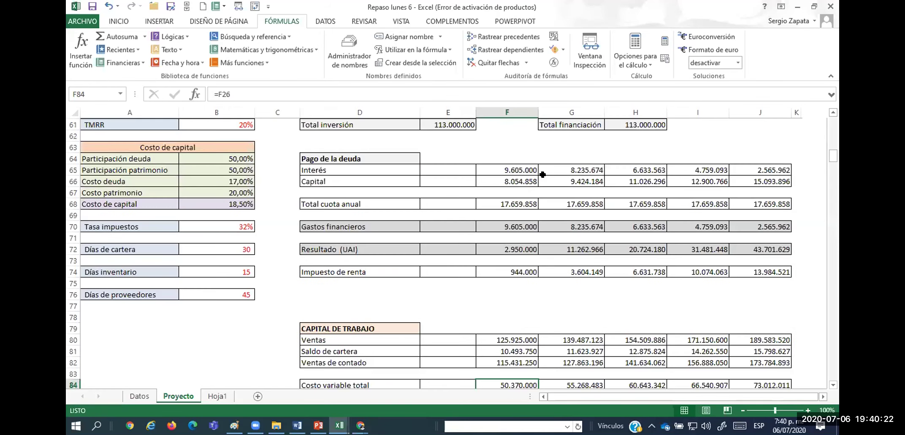
{"action": "left_click", "coordinate": [518, 212]}
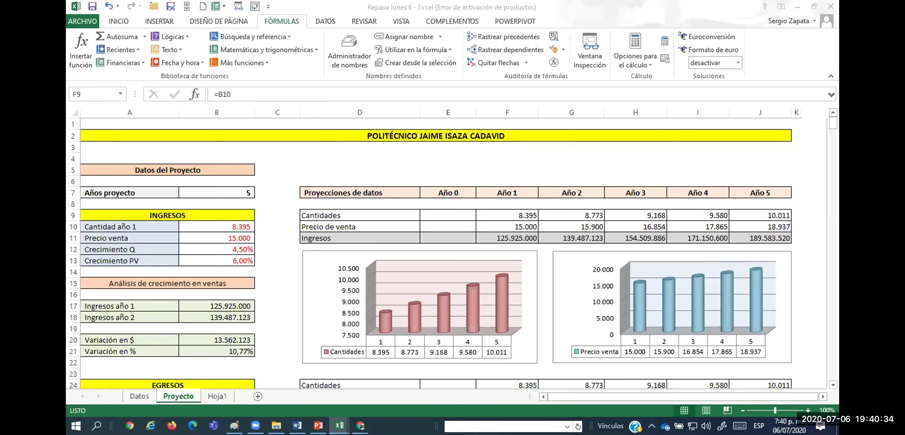
{"action": "left_click", "coordinate": [520, 204]}
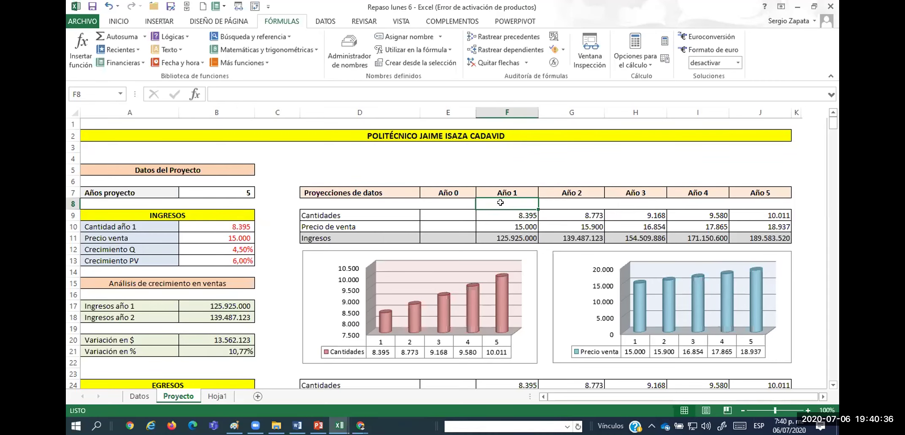
{"action": "scroll", "coordinate": [505, 213], "scroll_direction": "down", "scroll_amount": 5}
{"action": "scroll", "coordinate": [505, 214], "scroll_direction": "down", "scroll_amount": 18}
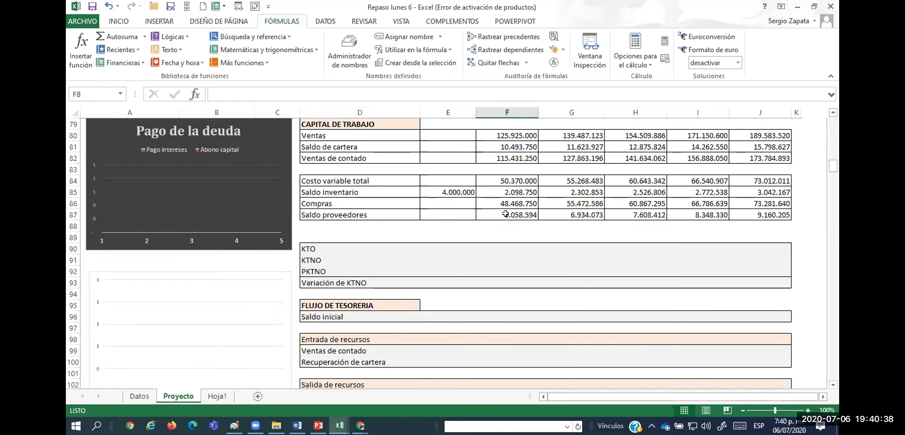
Inspect the cells referenced by the first-year Compras formula in F86, and save the workbook
{"action": "left_click", "coordinate": [508, 303]}
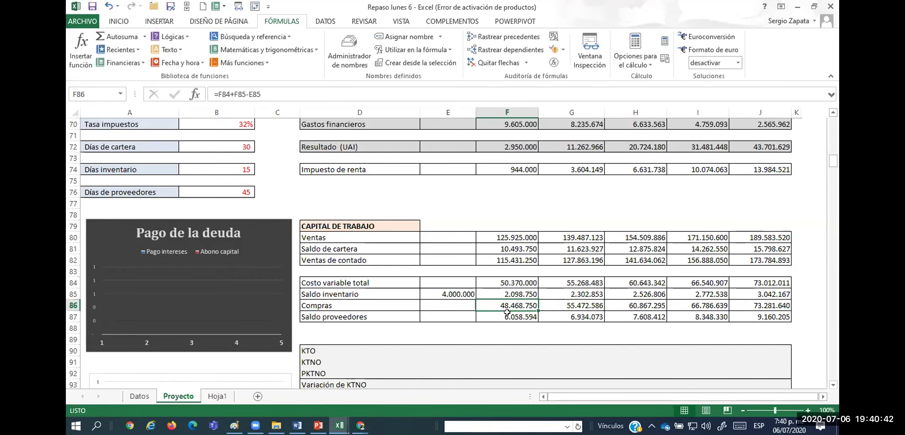
{"action": "key", "text": "F2"}
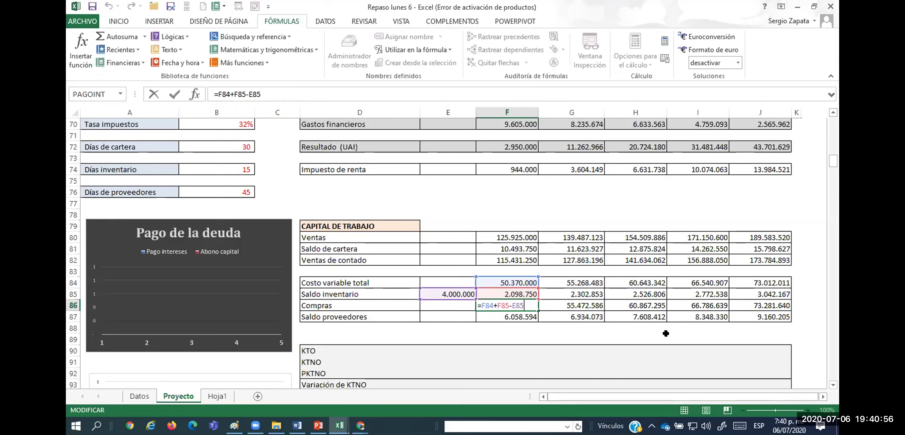
{"action": "key", "text": "ctrl+Return"}
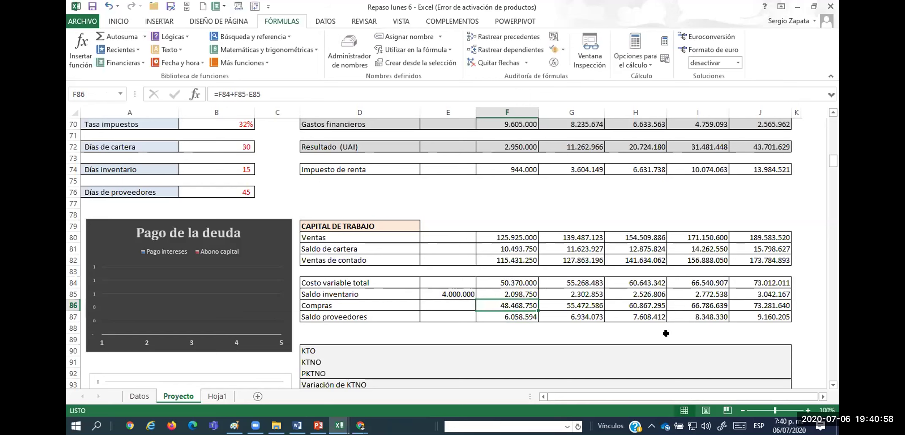
{"action": "left_click", "coordinate": [92, 5]}
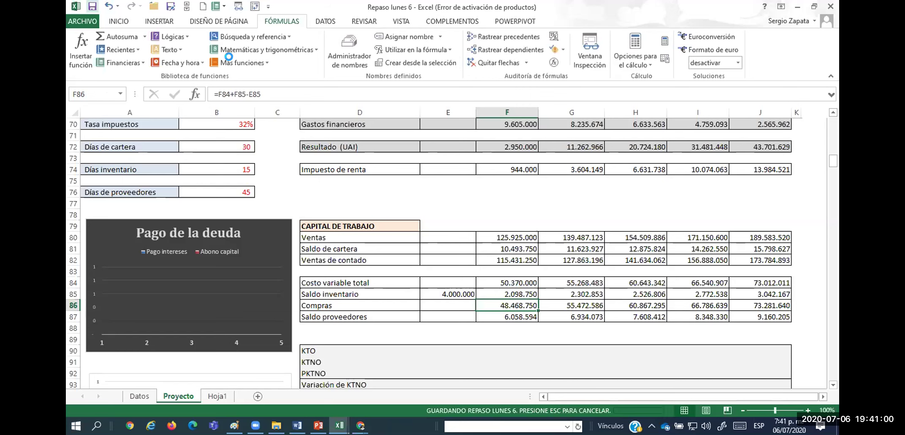
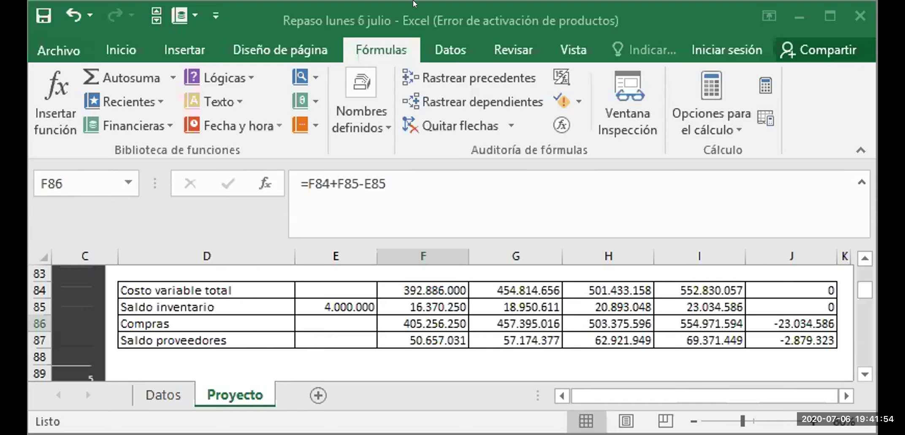
Maximize the Repaso lunes 6 julio workbook and review the project input data on its Datos sheet, selecting Cantidad diaria año 1 in B6
{"action": "left_click", "coordinate": [830, 16]}
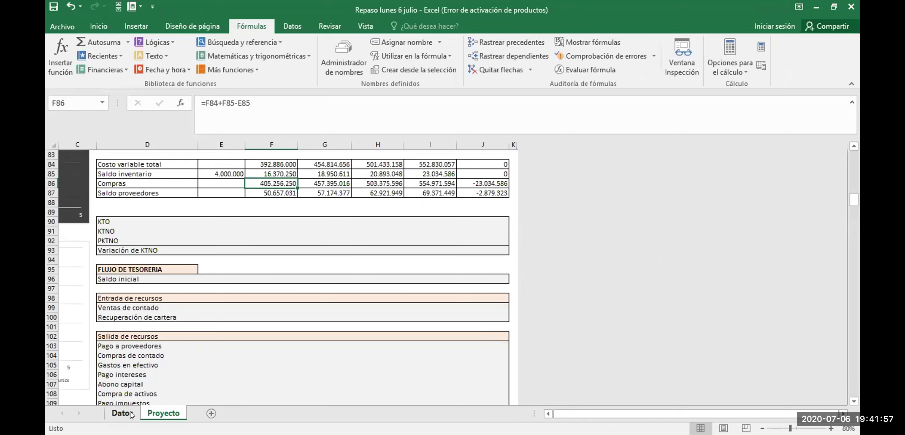
{"action": "left_click", "coordinate": [122, 412]}
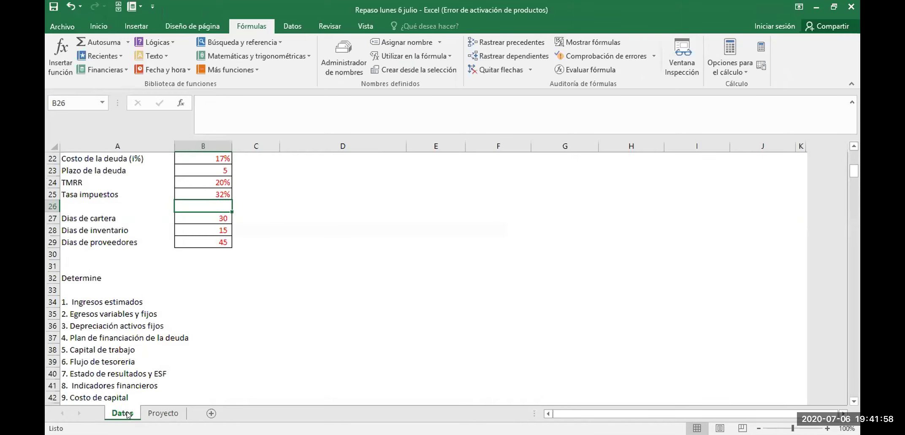
{"action": "scroll", "coordinate": [192, 329], "scroll_direction": "up", "scroll_amount": 7}
{"action": "left_click", "coordinate": [186, 215]}
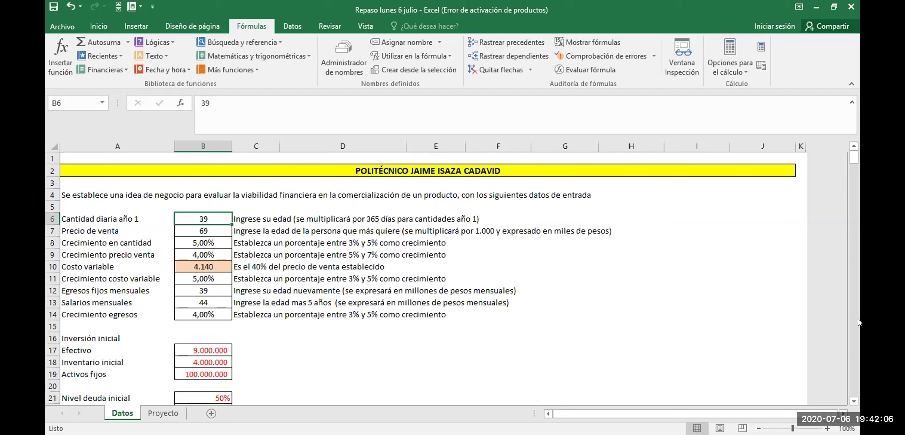
Return to the Proyecto sheet and examine the first-year column from Saldo proveedores in F87 up through the working capital, tax and financial expense rows
{"action": "left_click", "coordinate": [171, 411]}
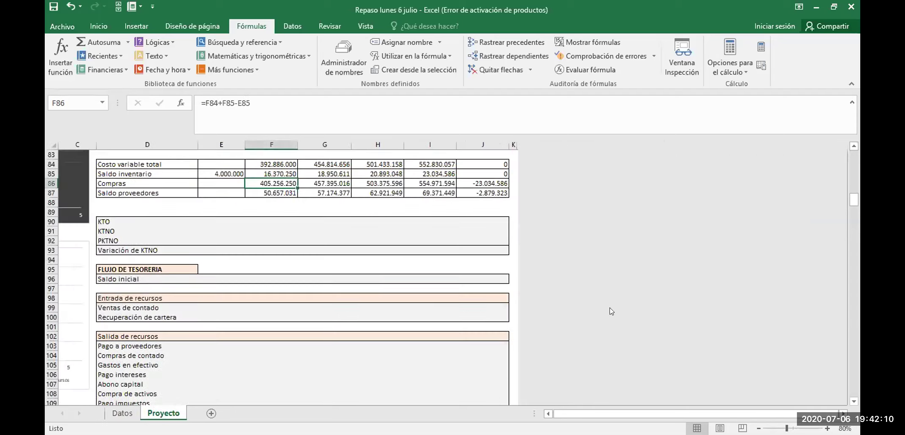
{"action": "left_click", "coordinate": [272, 192]}
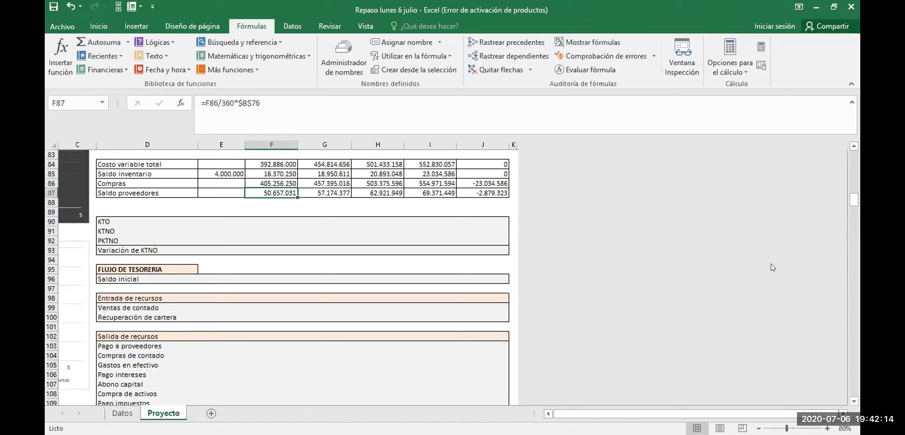
{"action": "key", "text": "Up"}
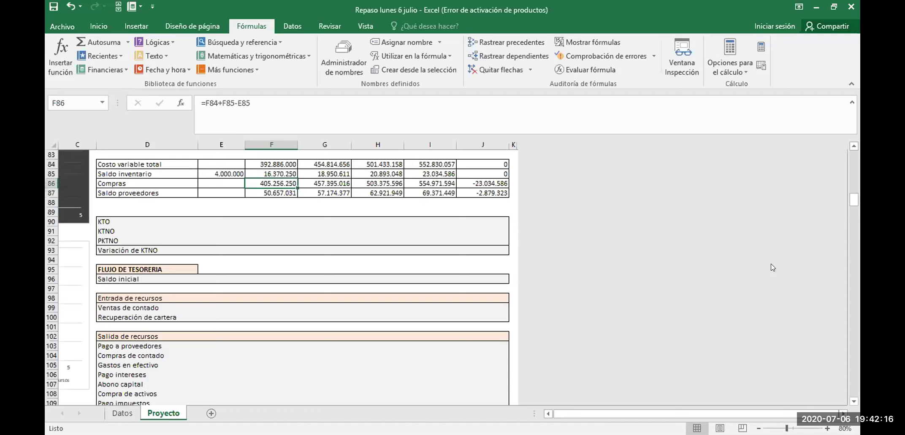
{"action": "key", "text": "Up"}
{"action": "key", "text": "Up"}
{"action": "key", "text": "Up"}
{"action": "key", "text": "Up"}
{"action": "key", "text": "Up"}
{"action": "key", "text": "Up"}
{"action": "key", "text": "Up"}
{"action": "key", "text": "Up"}
{"action": "key", "text": "Up"}
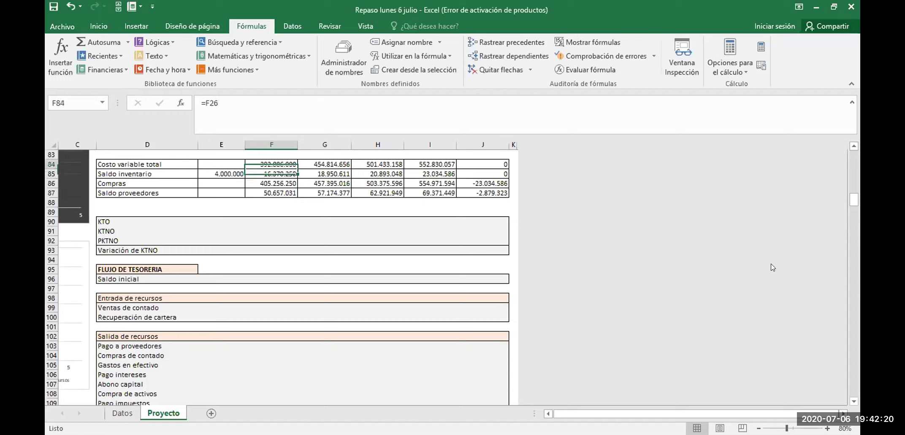
{"action": "key", "text": "Up"}
{"action": "key", "text": "Up"}
{"action": "key", "text": "Up"}
{"action": "key", "text": "Up"}
{"action": "key", "text": "Up"}
{"action": "key", "text": "Up"}
{"action": "key", "text": "Up"}
{"action": "key", "text": "Up"}
{"action": "key", "text": "Up"}
{"action": "key", "text": "Up"}
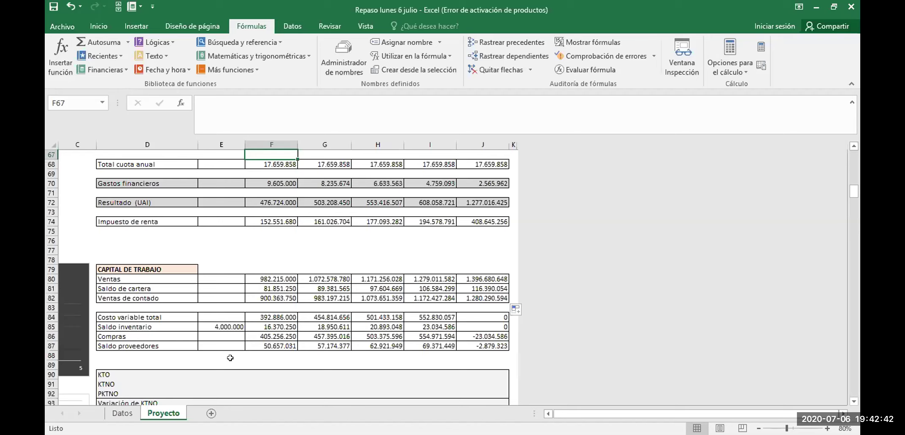
Trace the first-year Costo variable total in F84 back to the Cantidades rows, inspecting the formulas in H9 and G24
{"action": "left_click", "coordinate": [271, 316]}
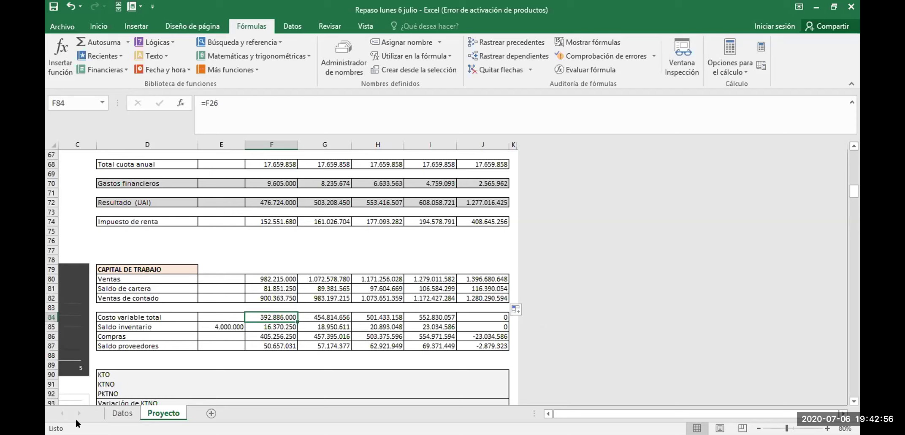
{"action": "scroll", "coordinate": [248, 314], "scroll_direction": "up", "scroll_amount": 9}
{"action": "scroll", "coordinate": [249, 314], "scroll_direction": "up", "scroll_amount": 13}
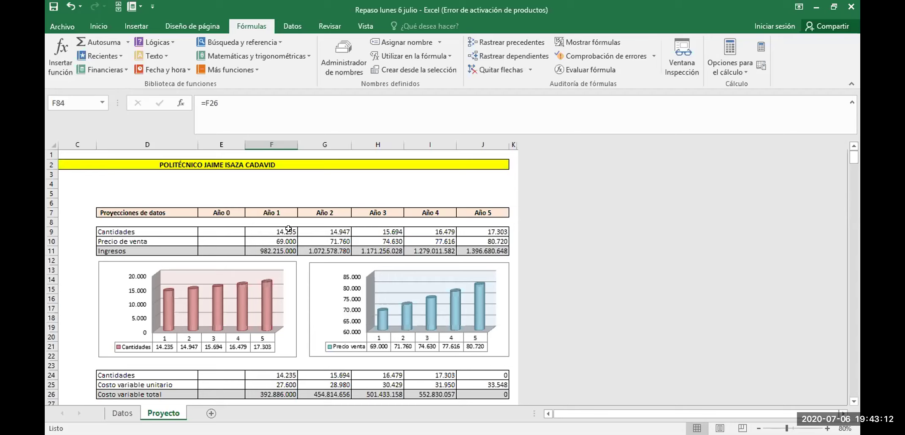
{"action": "left_click", "coordinate": [385, 230]}
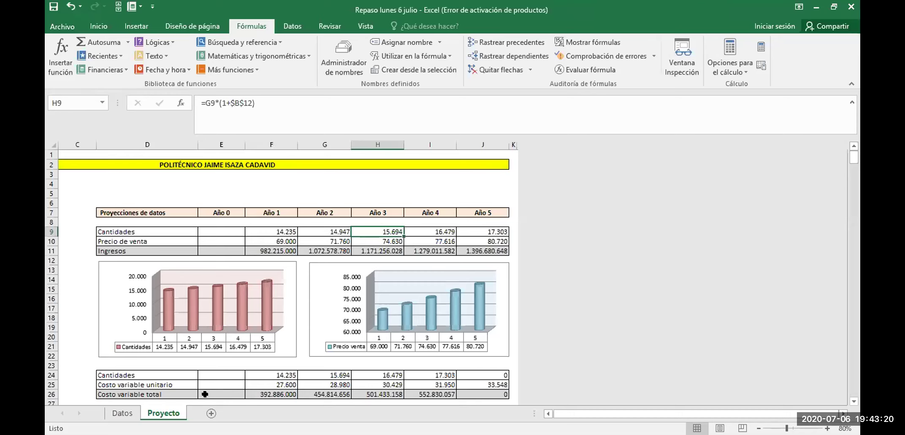
{"action": "left_click", "coordinate": [325, 374]}
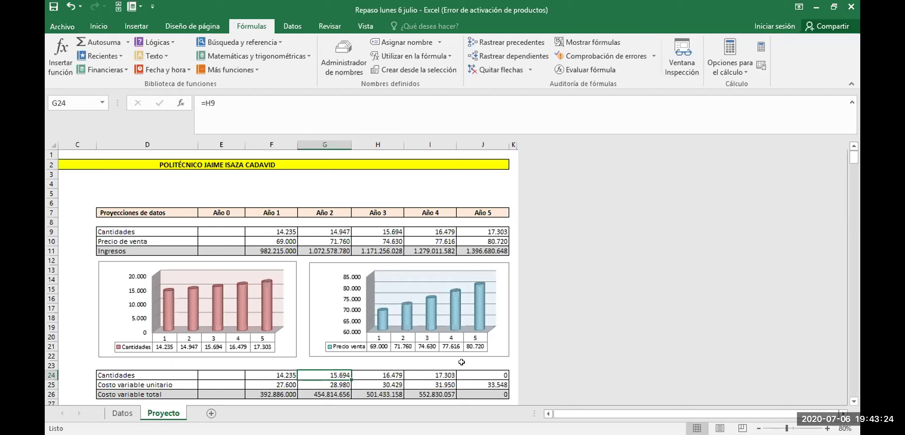
Fill the first-year Cantidades formula from F24 across through J24, and check the fifth-year Compras and Saldo proveedores cells
{"action": "scroll", "coordinate": [461, 362], "scroll_direction": "down", "scroll_amount": 1}
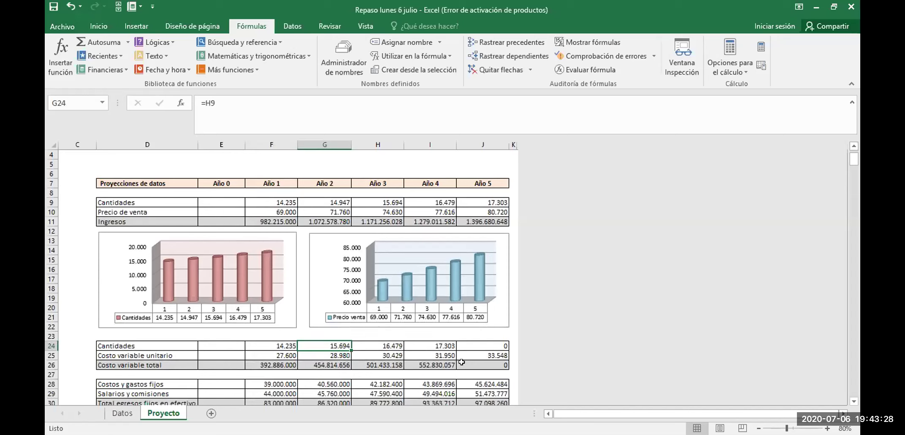
{"action": "left_click", "coordinate": [271, 346]}
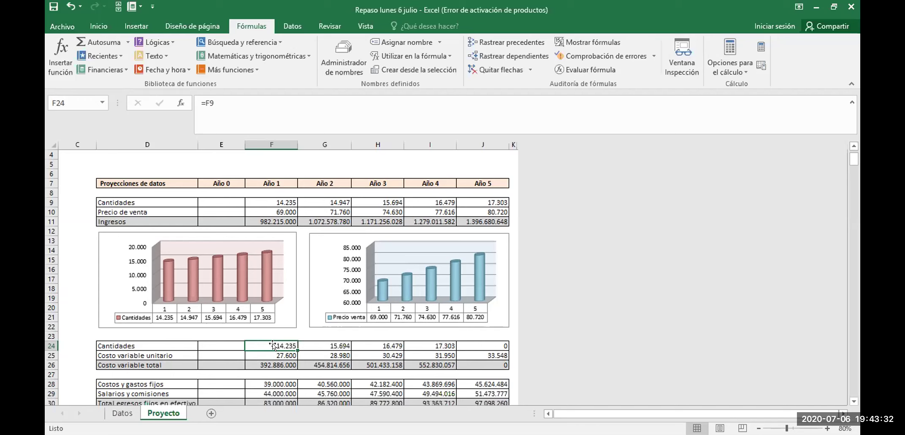
{"action": "left_click_drag", "start_coordinate": [297, 349], "coordinate": [491, 352]}
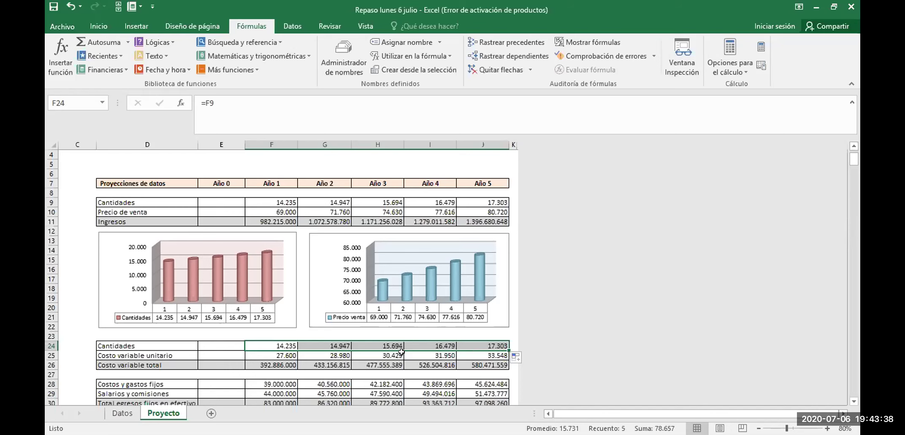
{"action": "scroll", "coordinate": [402, 351], "scroll_direction": "down", "scroll_amount": 3}
{"action": "scroll", "coordinate": [363, 313], "scroll_direction": "down", "scroll_amount": 9}
{"action": "scroll", "coordinate": [364, 319], "scroll_direction": "down", "scroll_amount": 12}
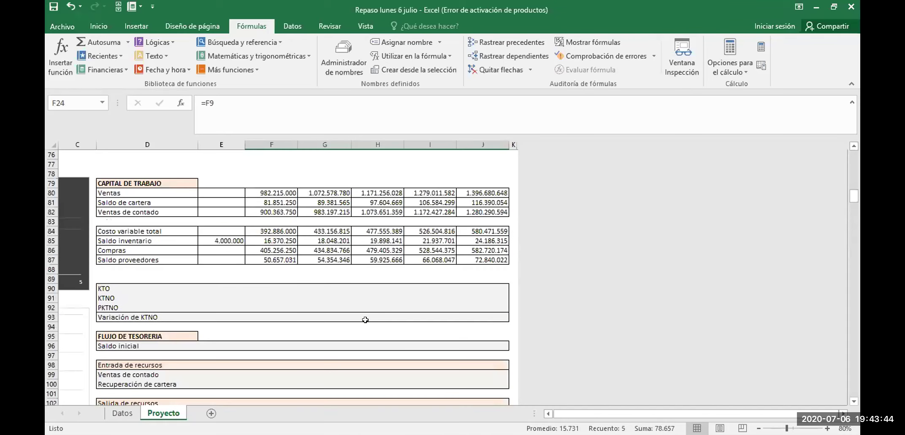
{"action": "left_click", "coordinate": [469, 248]}
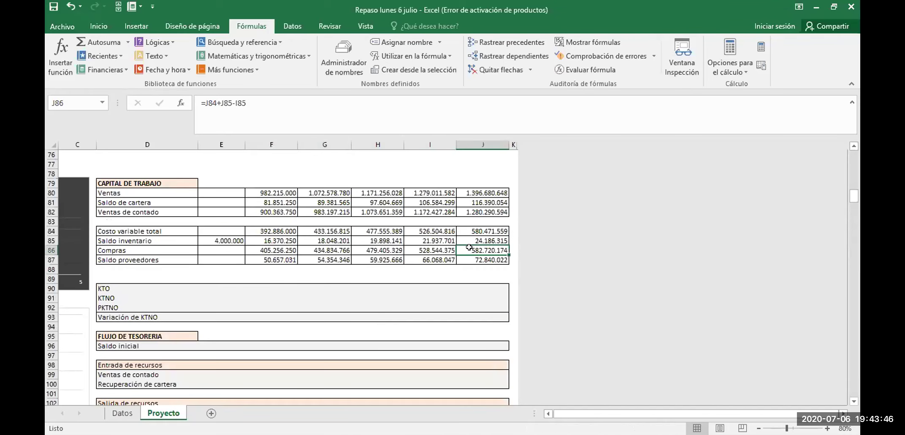
{"action": "left_click", "coordinate": [482, 257]}
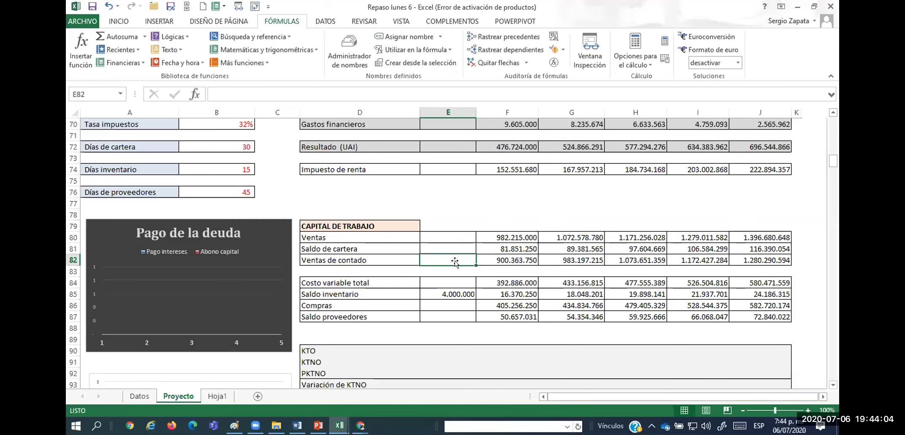
Undo the recent input data changes in the Repaso lunes 6 workbook, and return to its Proyecto sheet
{"action": "scroll", "coordinate": [455, 261], "scroll_direction": "down", "scroll_amount": 3}
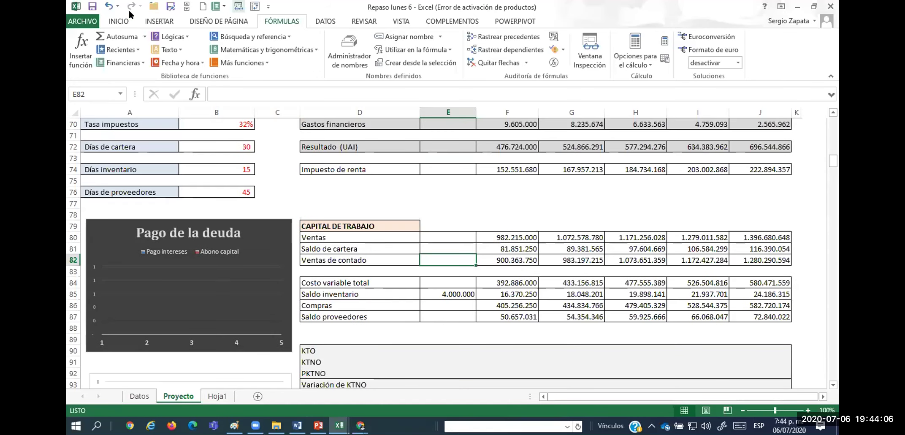
{"action": "left_click", "coordinate": [108, 6]}
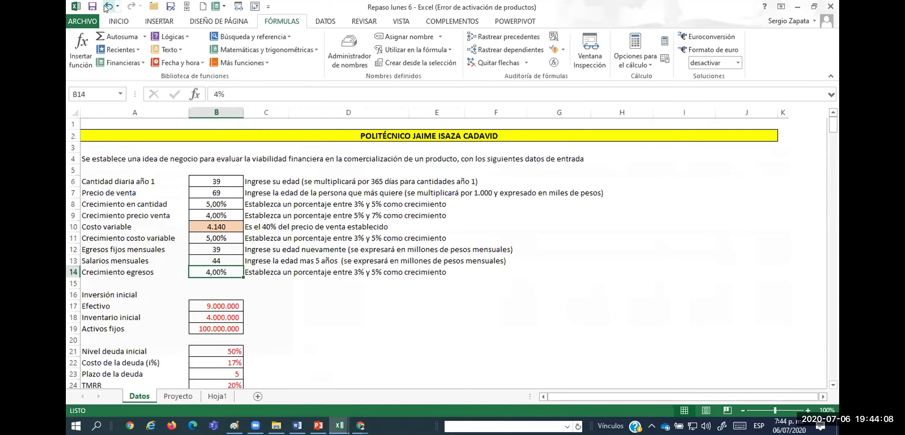
{"action": "left_click", "coordinate": [107, 6]}
{"action": "left_click", "coordinate": [106, 6]}
{"action": "left_click", "coordinate": [106, 6]}
{"action": "left_click", "coordinate": [107, 6]}
{"action": "left_click", "coordinate": [107, 7]}
{"action": "left_click", "coordinate": [106, 6]}
{"action": "left_click", "coordinate": [106, 6]}
{"action": "left_click", "coordinate": [177, 396]}
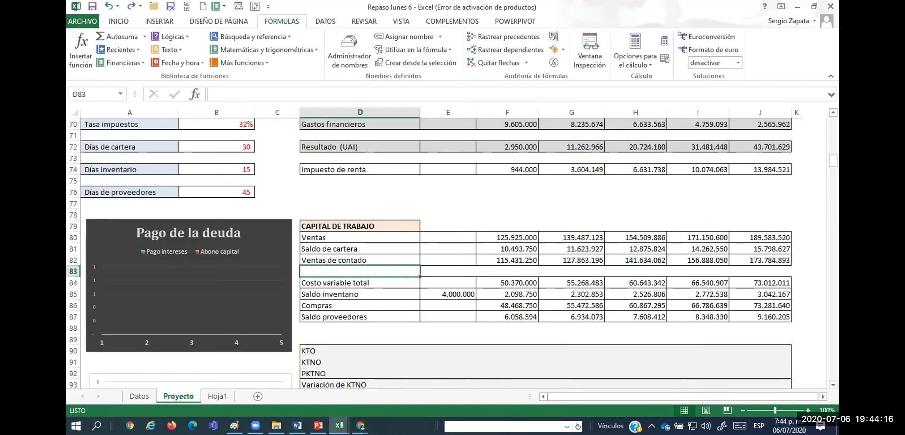
Examine the Saldo inventario and Saldo proveedores formulas, and look over the KTO, KTNO and Flujo de tesorería sections below
{"action": "left_click", "coordinate": [512, 293]}
{"action": "left_click", "coordinate": [779, 316]}
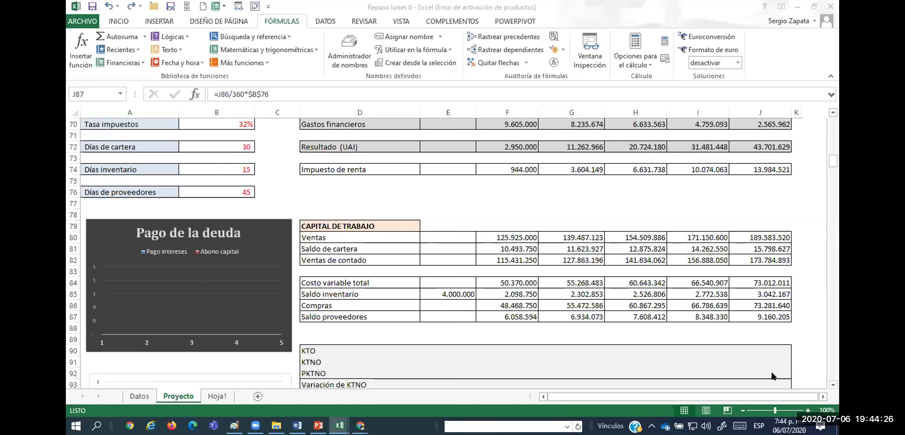
{"action": "key", "text": "alt+Tab"}
{"action": "left_click", "coordinate": [697, 291]}
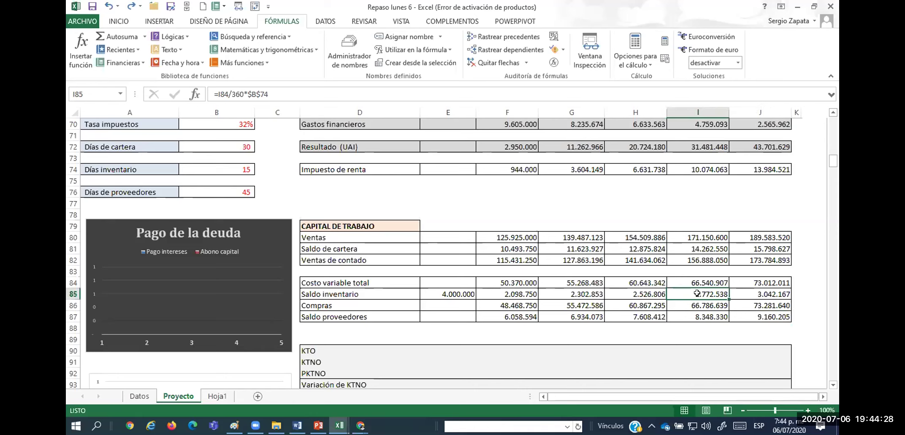
{"action": "left_click", "coordinate": [759, 314]}
{"action": "scroll", "coordinate": [616, 260], "scroll_direction": "down", "scroll_amount": 6}
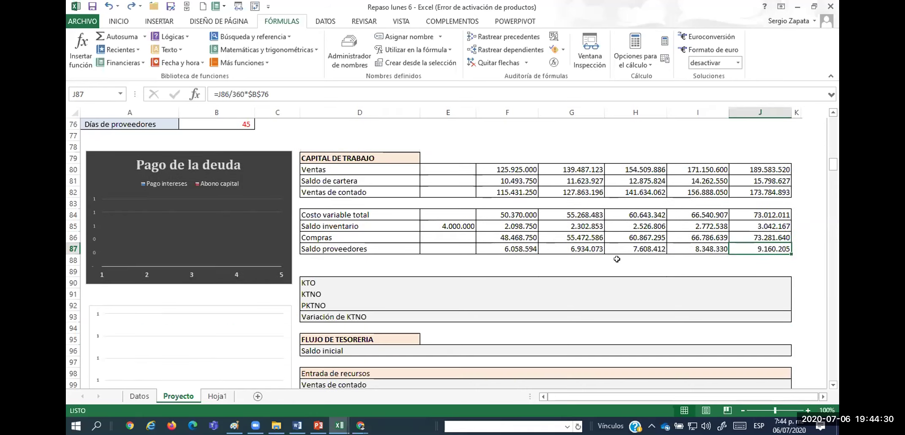
{"action": "scroll", "coordinate": [616, 260], "scroll_direction": "down", "scroll_amount": 1}
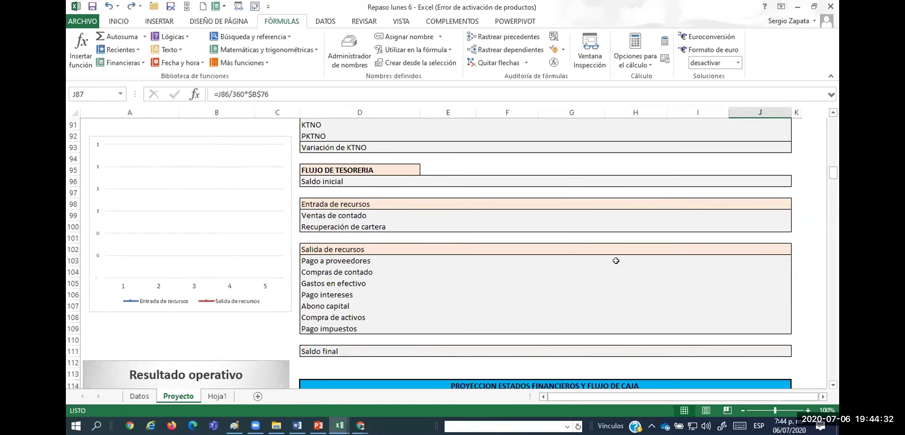
{"action": "scroll", "coordinate": [615, 261], "scroll_direction": "up", "scroll_amount": 1}
{"action": "left_click", "coordinate": [462, 153]}
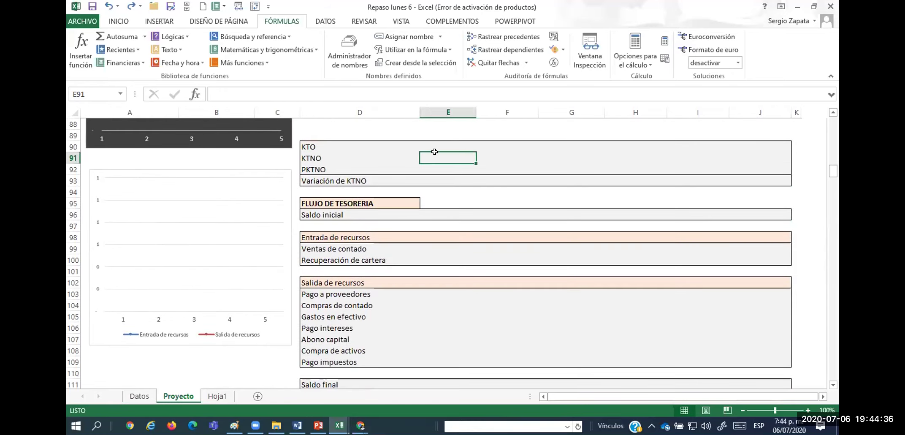
Calculate the year 0 KTO in E90 with =E81+E85, and check the cells it references
{"action": "scroll", "coordinate": [436, 169], "scroll_direction": "up", "scroll_amount": 3}
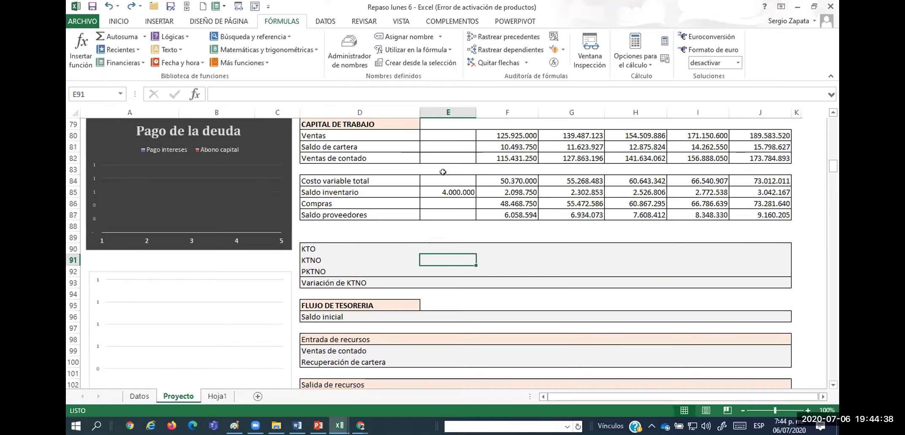
{"action": "scroll", "coordinate": [444, 189], "scroll_direction": "up", "scroll_amount": 1}
{"action": "left_click", "coordinate": [442, 280]}
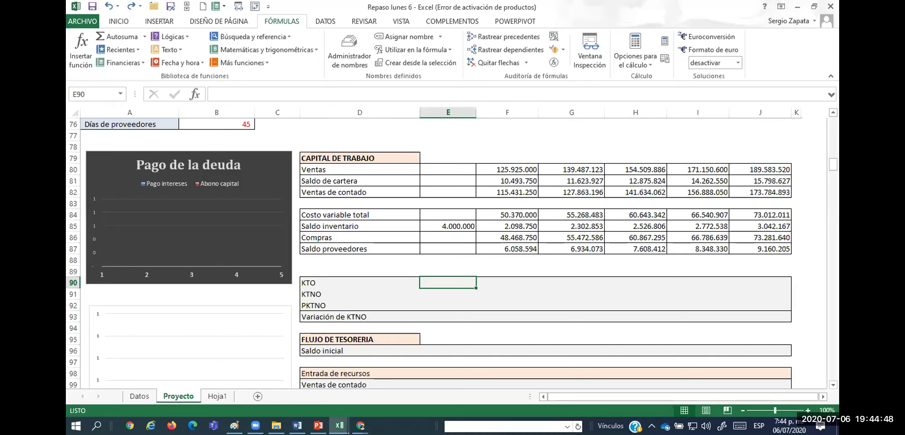
{"action": "type", "text": "="}
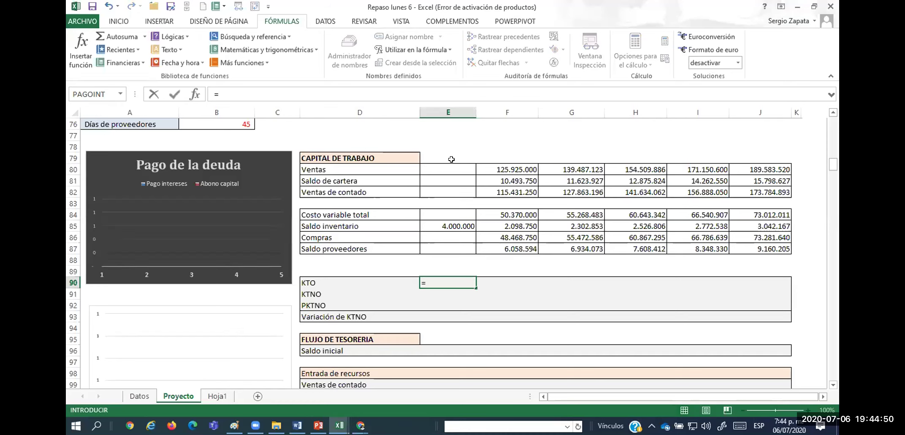
{"action": "left_click", "coordinate": [440, 176]}
{"action": "type", "text": "+"}
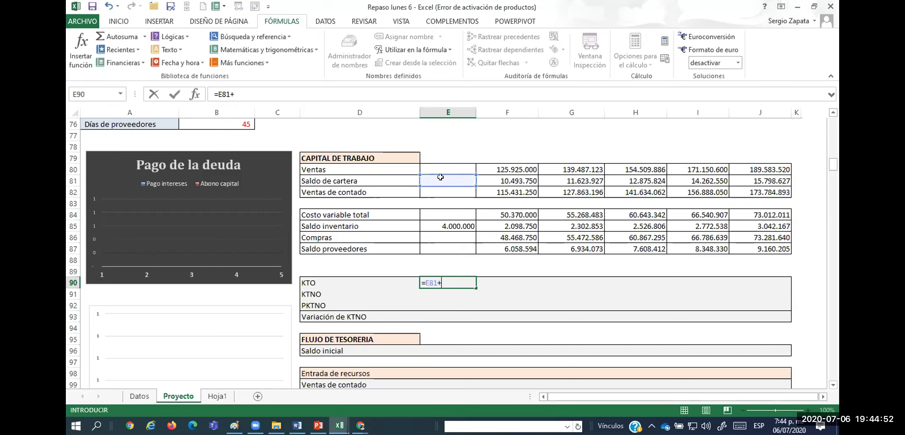
{"action": "left_click", "coordinate": [434, 222]}
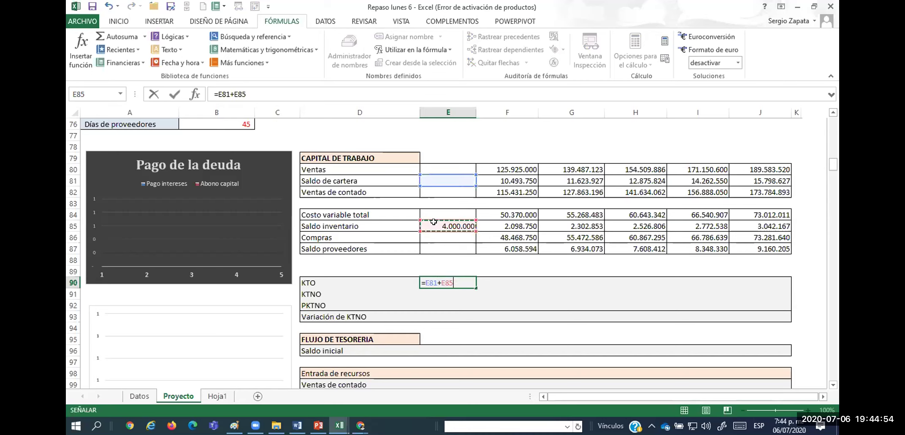
{"action": "key", "text": "Return"}
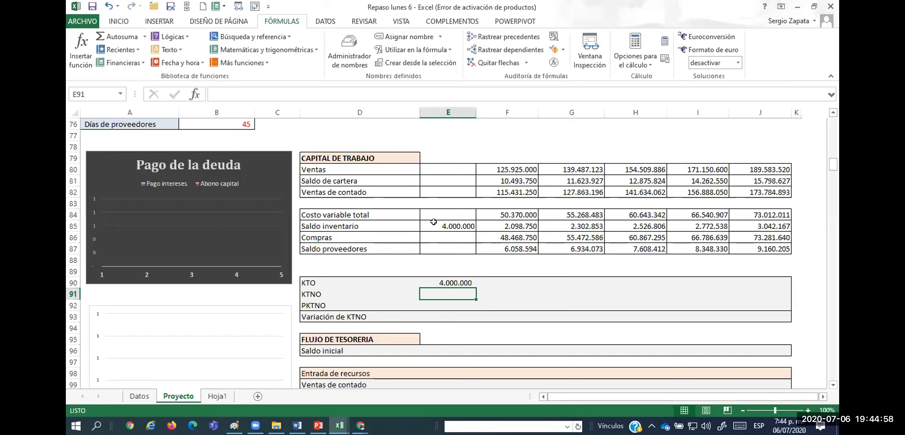
{"action": "key", "text": "Up"}
{"action": "key", "text": "F2"}
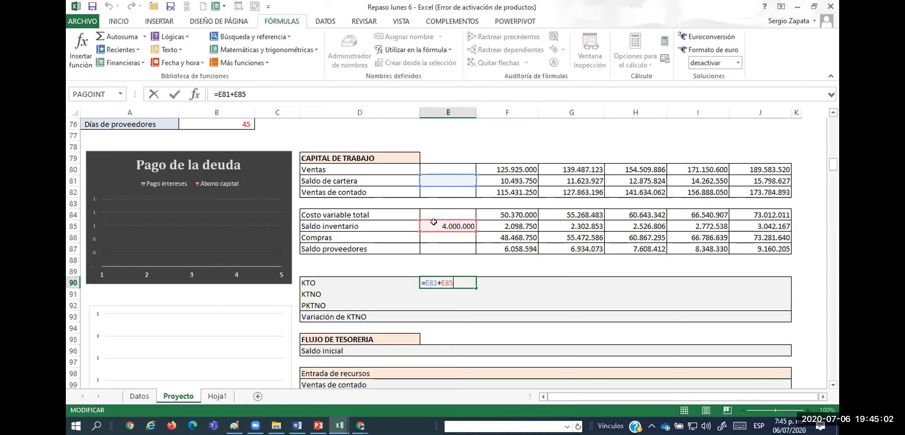
{"action": "key", "text": "Return"}
Calculate the year 0 KTNO in E91 with =E90-E87
{"action": "type", "text": "="}
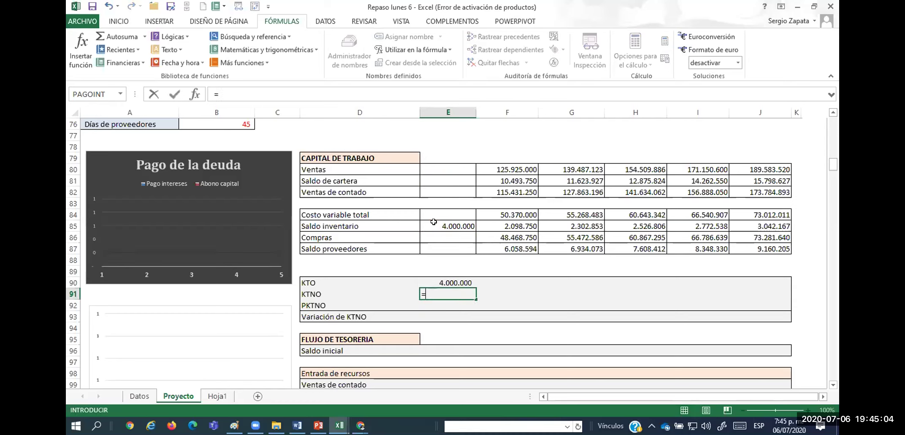
{"action": "key", "text": "Up"}
{"action": "type", "text": "-"}
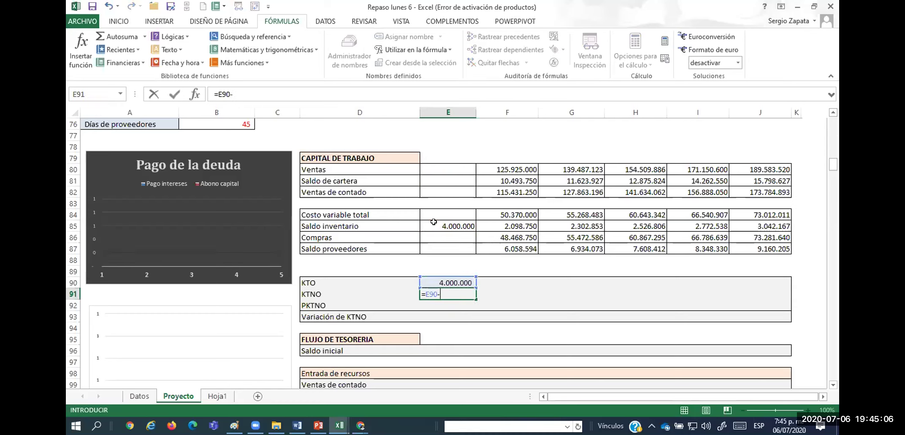
{"action": "left_click", "coordinate": [446, 248]}
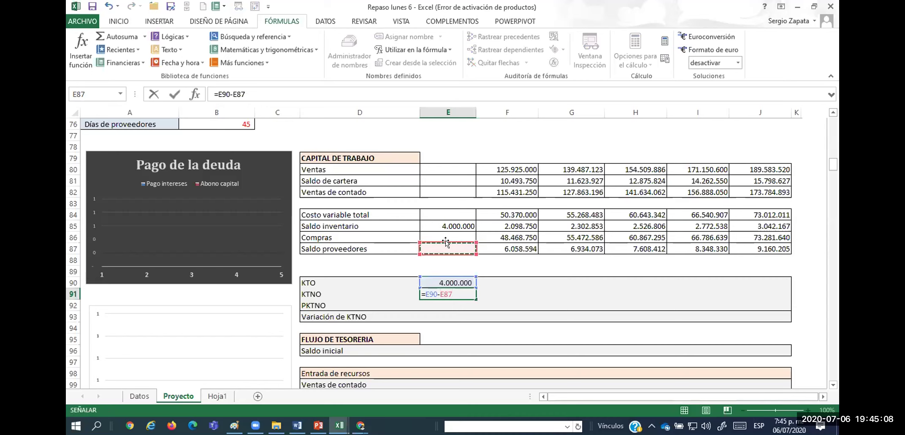
{"action": "key", "text": "Return"}
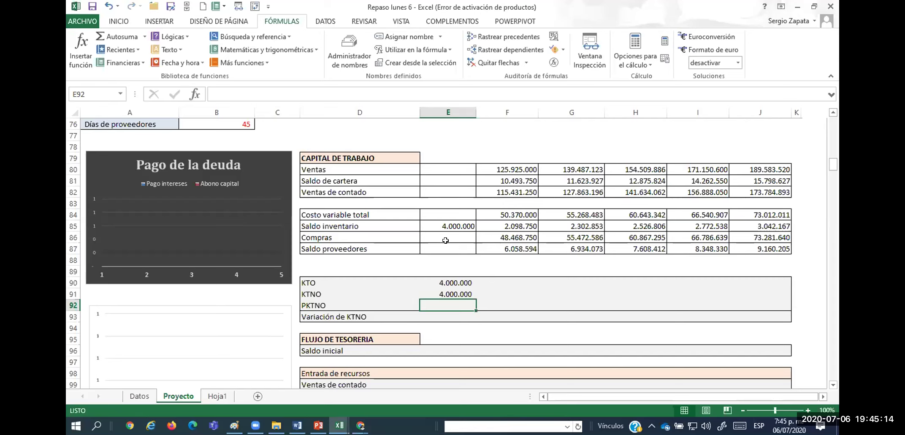
Review the cells referenced by the KTO formula in E90 and the KTNO formula in E91
{"action": "key", "text": "Up"}
{"action": "key", "text": "Up"}
{"action": "key", "text": "shift+Down"}
{"action": "key", "text": "Down"}
{"action": "key", "text": "Up"}
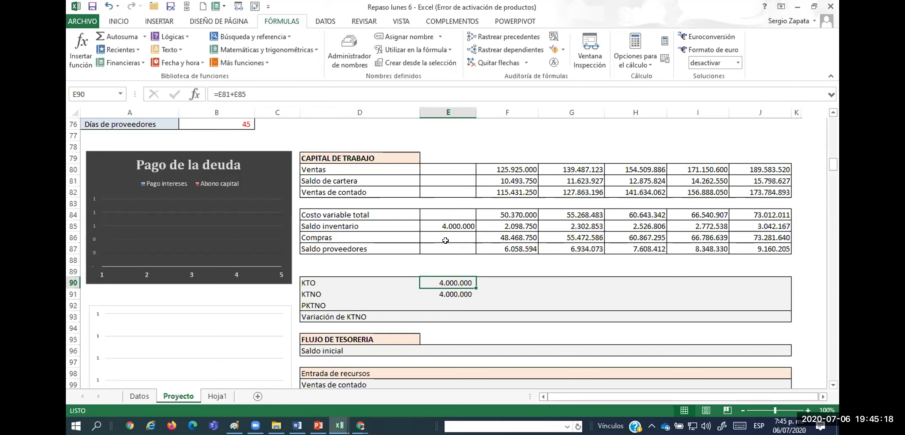
{"action": "key", "text": "F2"}
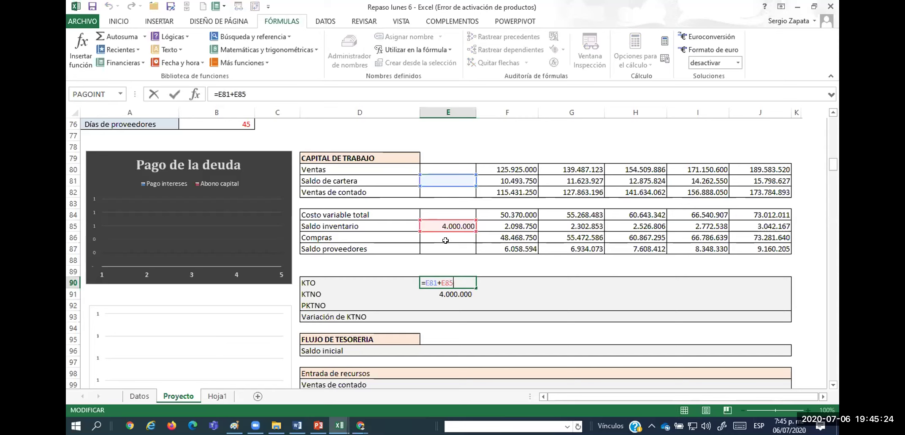
{"action": "key", "text": "Return"}
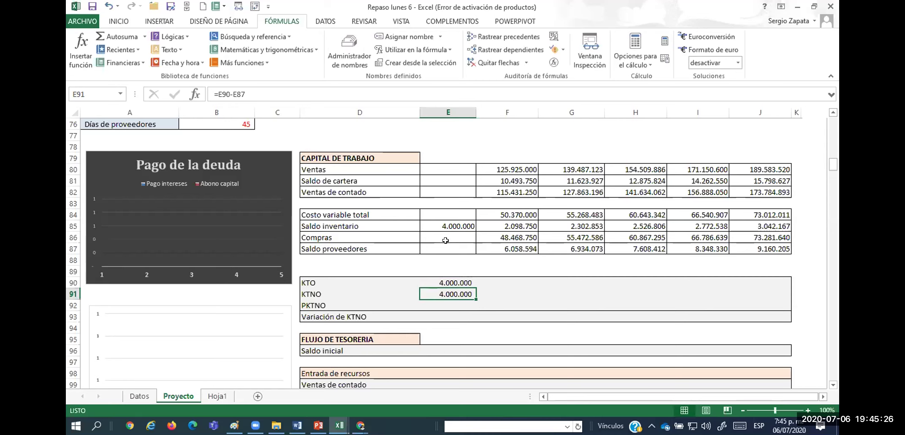
{"action": "key", "text": "F2"}
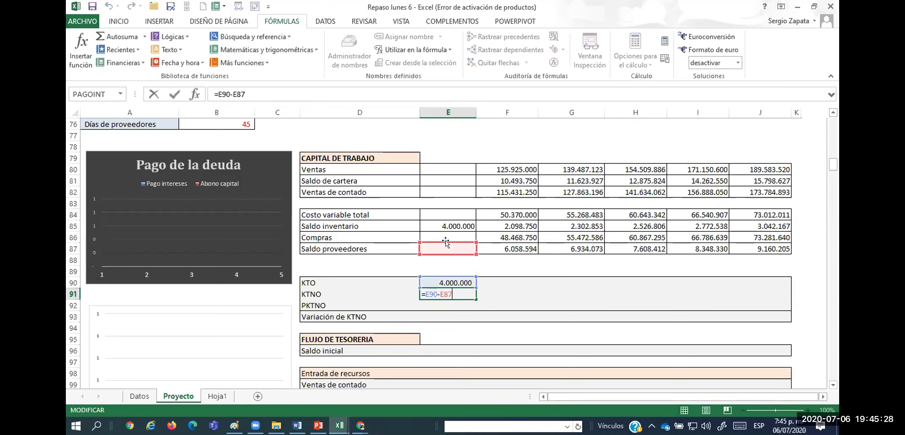
{"action": "key", "text": "Return"}
Copy the year 0 KTO and KTNO formulas in E90:E91 across all years through column J
{"action": "key", "text": "Up"}
{"action": "key", "text": "Up"}
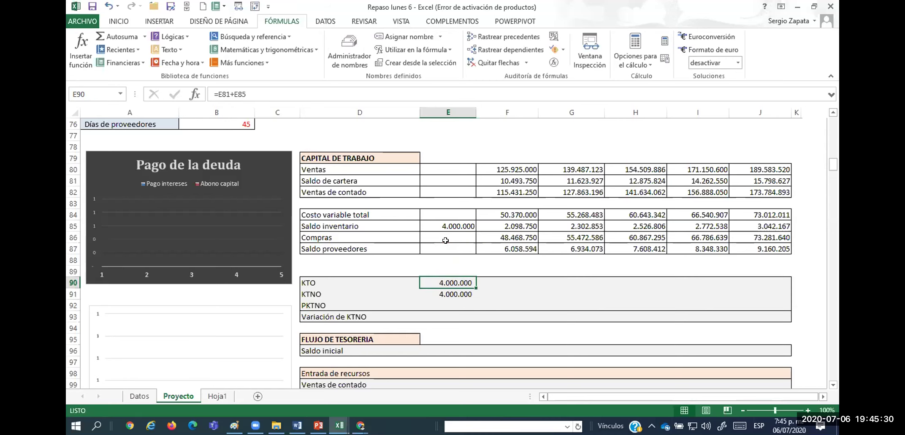
{"action": "key", "text": "shift+Down"}
{"action": "key", "text": "ctrl+c"}
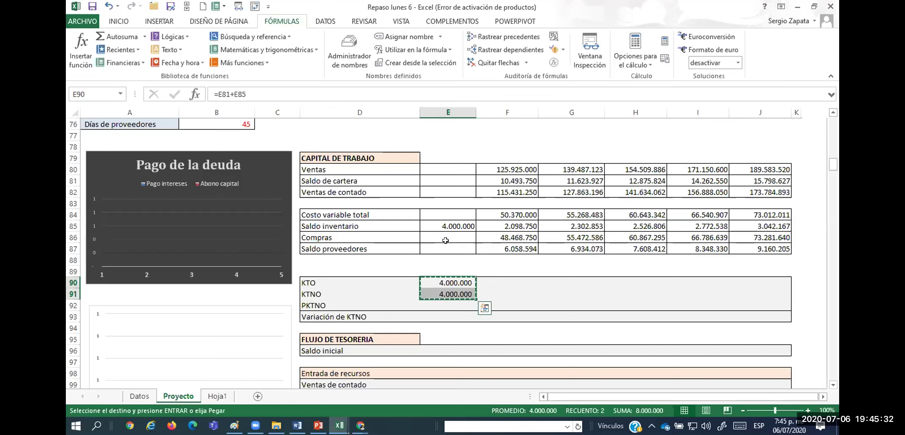
{"action": "key", "text": "shift+Right"}
{"action": "key", "text": "shift+Right"}
{"action": "key", "text": "shift+Right"}
{"action": "key", "text": "shift+Right"}
{"action": "key", "text": "shift+Right"}
{"action": "key", "text": "Return"}
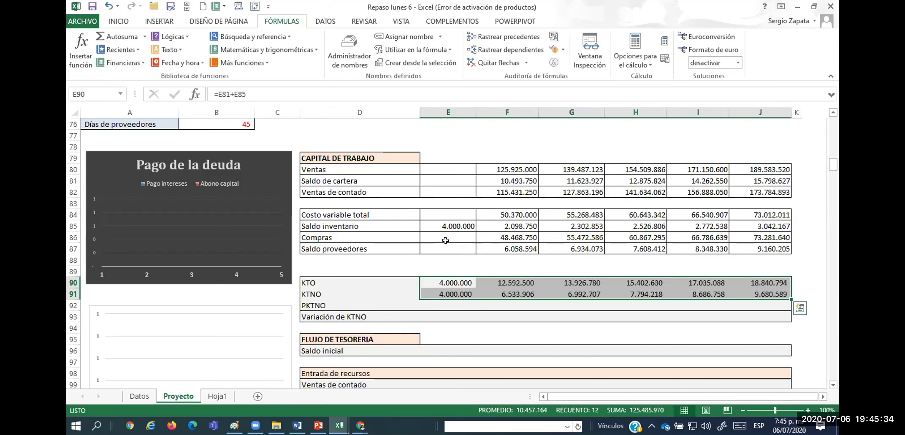
Calculate the first-year PKTNO in F92 by dividing KTNO by Ventas with =F91/F80
{"action": "key", "text": "Down"}
{"action": "key", "text": "Up"}
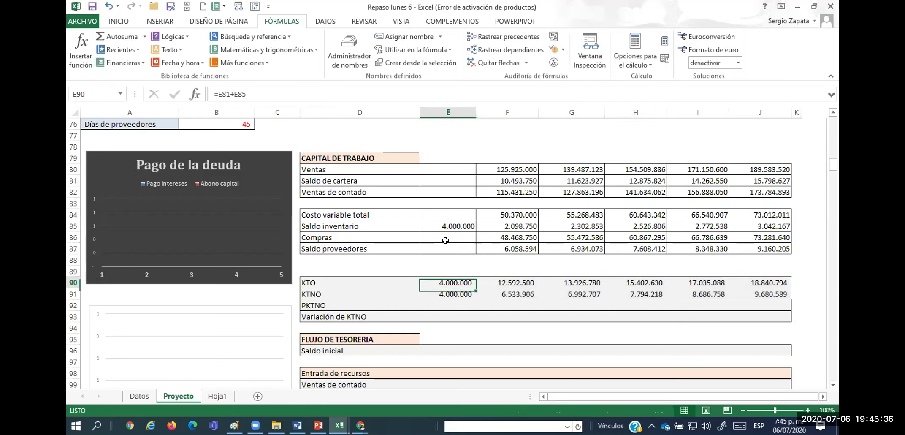
{"action": "key", "text": "Right"}
{"action": "key", "text": "Right"}
{"action": "key", "text": "Down"}
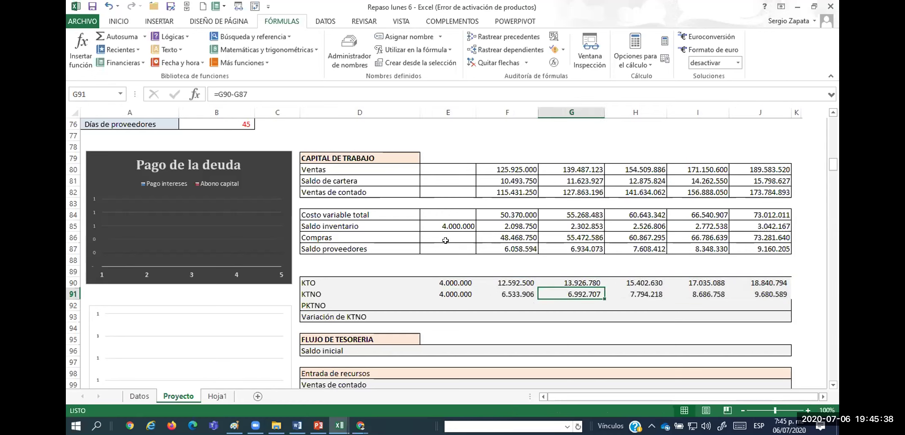
{"action": "key", "text": "Right"}
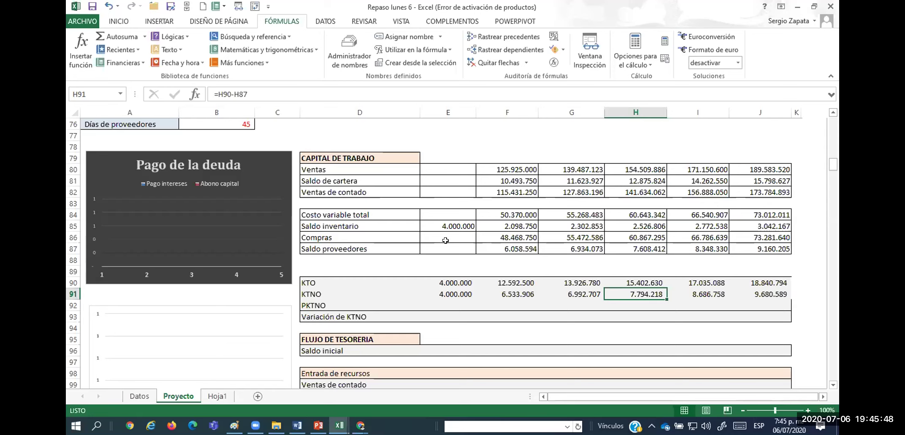
{"action": "key", "text": "Left"}
{"action": "key", "text": "Left"}
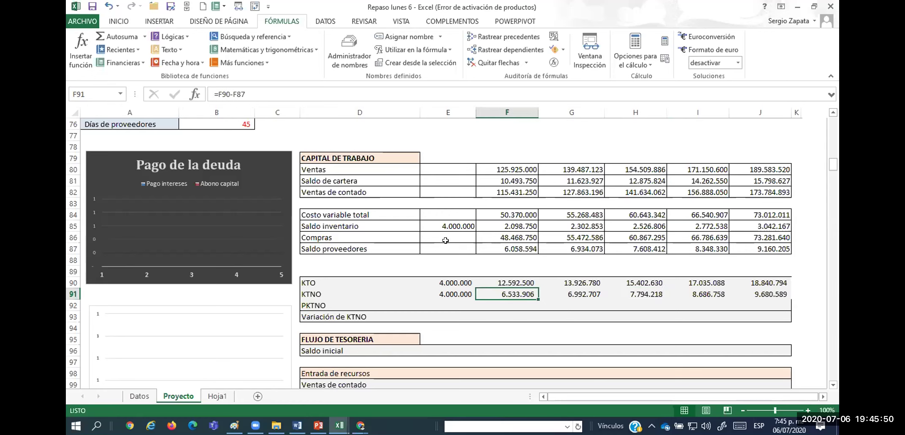
{"action": "key", "text": "Down"}
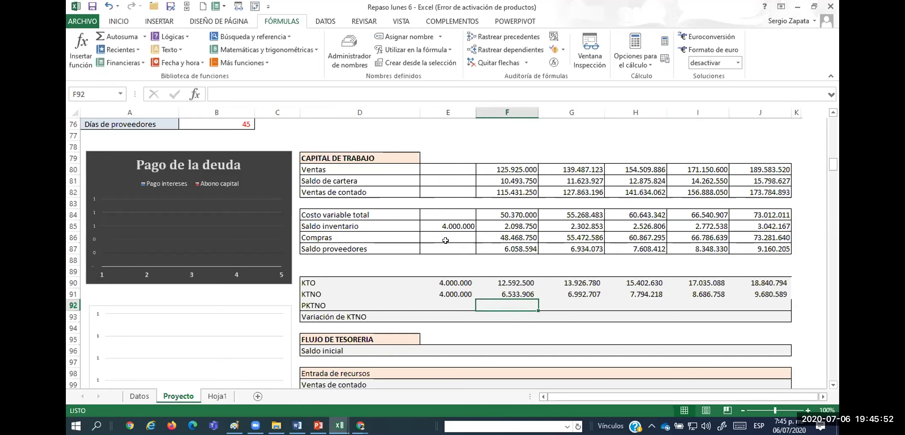
{"action": "type", "text": "="}
{"action": "key", "text": "Up"}
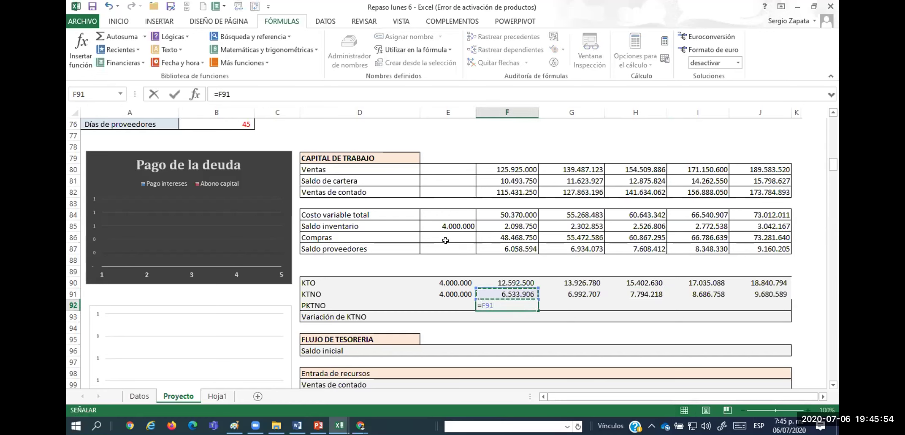
{"action": "type", "text": "/"}
{"action": "left_click", "coordinate": [514, 171]}
{"action": "key", "text": "ctrl+Return"}
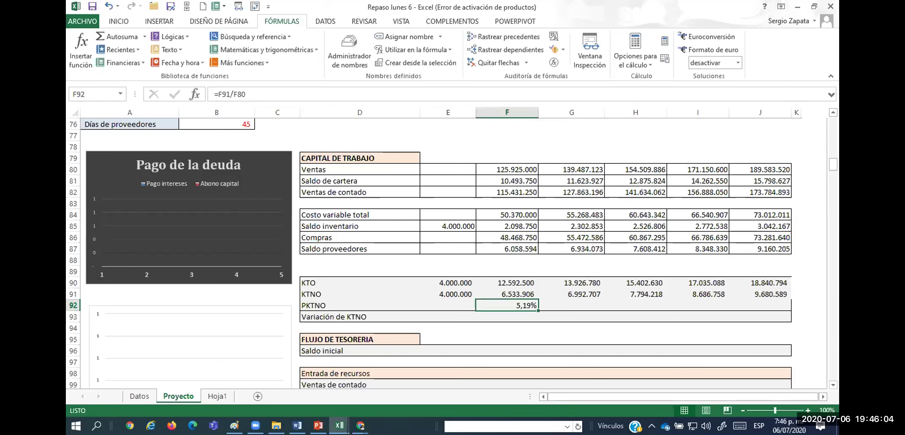
Copy the PKTNO formula from F92 into each remaining year, G92 through J92
{"action": "key", "text": "ctrl+c"}
{"action": "key", "text": "Right"}
{"action": "key", "text": "ctrl+v"}
{"action": "key", "text": "ctrl+c"}
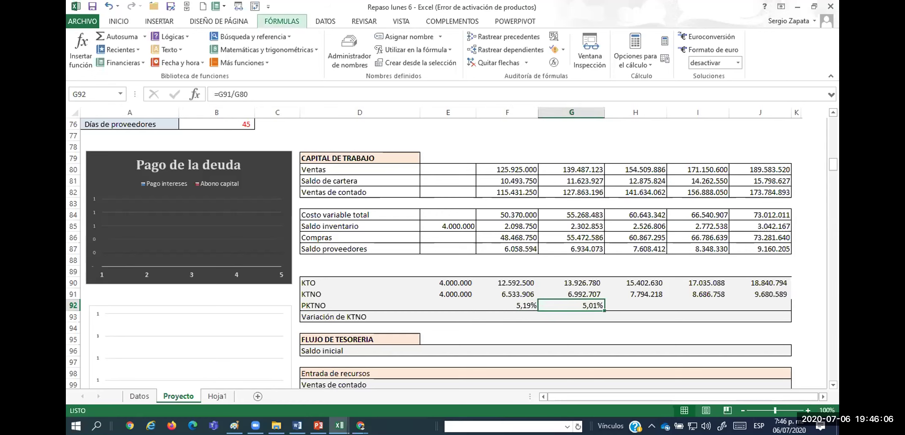
{"action": "key", "text": "Right"}
{"action": "key", "text": "ctrl+v"}
{"action": "key", "text": "ctrl+c"}
{"action": "key", "text": "Right"}
{"action": "key", "text": "ctrl+v"}
{"action": "key", "text": "ctrl+c"}
{"action": "key", "text": "Right"}
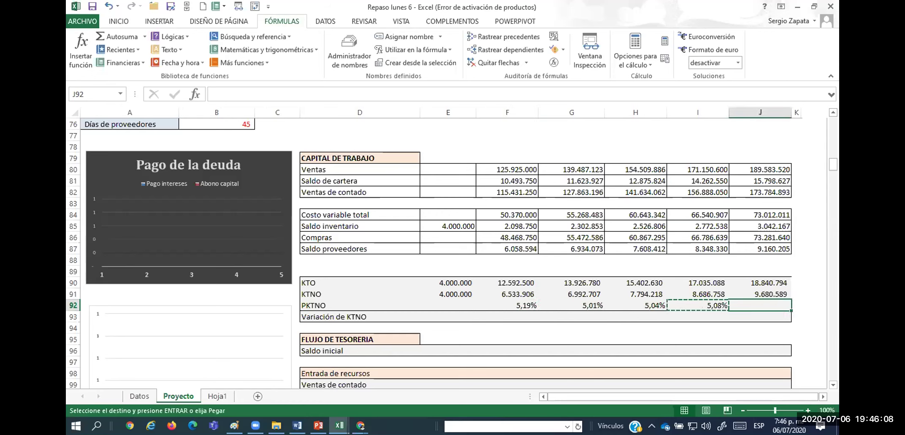
{"action": "key", "text": "Return"}
{"action": "key", "text": "Left"}
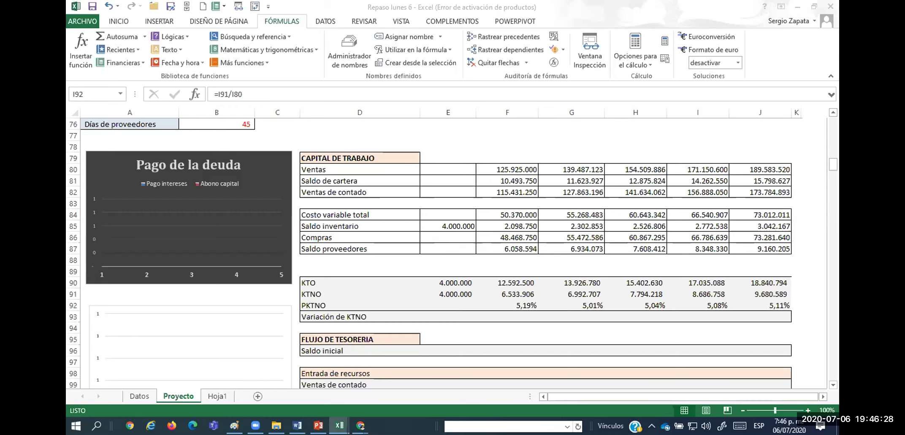
Clear the KTO, KTNO and PKTNO rows for all years in E90:J92
{"action": "left_click", "coordinate": [513, 299]}
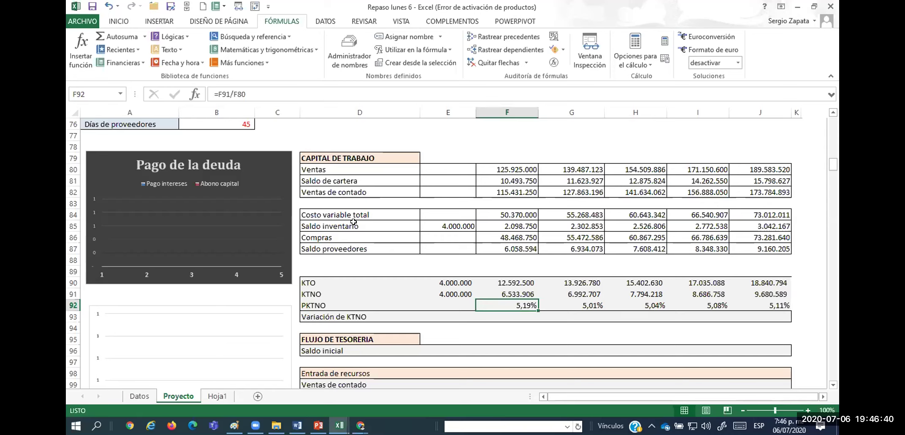
{"action": "key", "text": "Up"}
{"action": "key", "text": "Up"}
{"action": "key", "text": "Left"}
{"action": "key", "text": "shift+Right"}
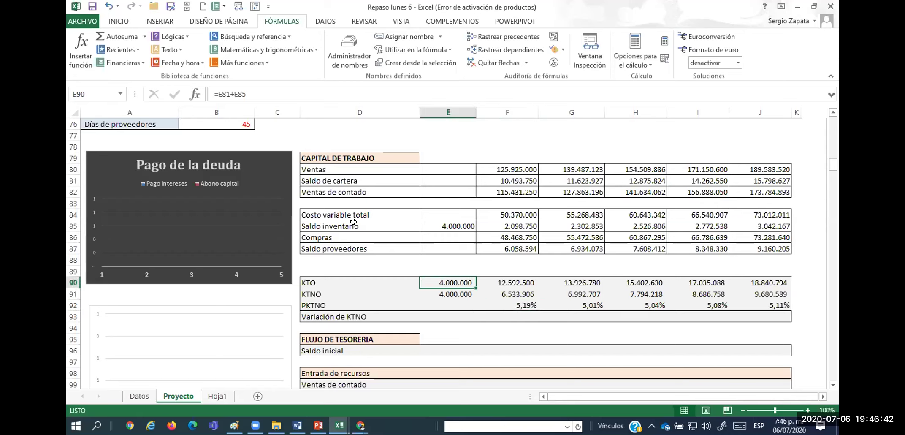
{"action": "key", "text": "shift+Down"}
{"action": "key", "text": "shift+Down"}
{"action": "key", "text": "shift+Right"}
{"action": "key", "text": "shift+Right"}
{"action": "key", "text": "shift+Right"}
{"action": "key", "text": "shift+Right"}
{"action": "key", "text": "Delete"}
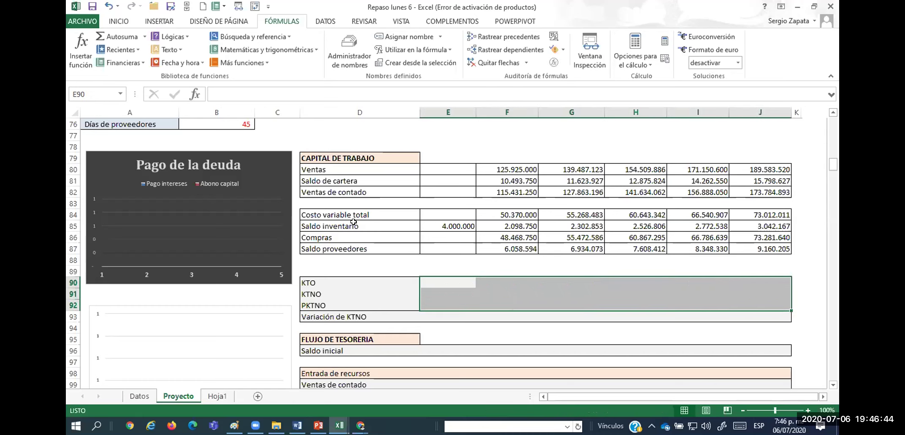
Calculate the year 0 KTO in E90 as Saldo de cartera plus Saldo inventario with =E81+E85
{"action": "key", "text": "Down"}
{"action": "key", "text": "Up"}
{"action": "type", "text": "="}
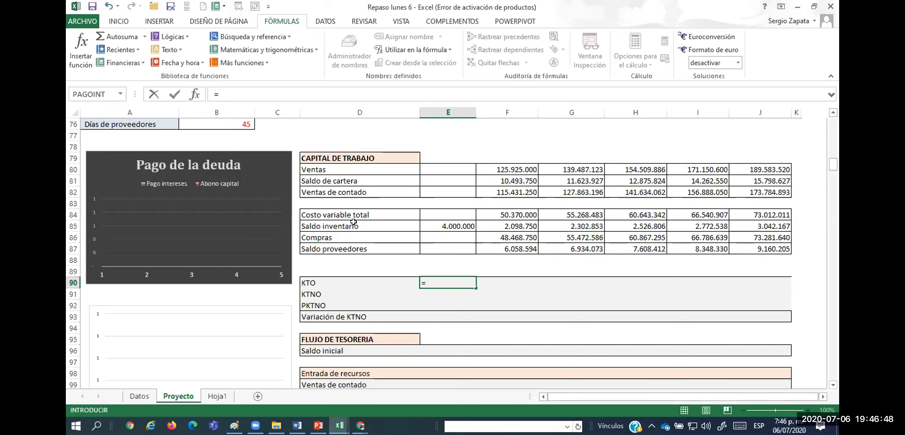
{"action": "key", "text": "Escape"}
{"action": "type", "text": "="}
{"action": "key", "text": "Up"}
{"action": "key", "text": "Up"}
{"action": "key", "text": "Up"}
{"action": "key", "text": "Up"}
{"action": "key", "text": "Up"}
{"action": "key", "text": "Up"}
{"action": "key", "text": "Up"}
{"action": "key", "text": "Up"}
{"action": "key", "text": "Up"}
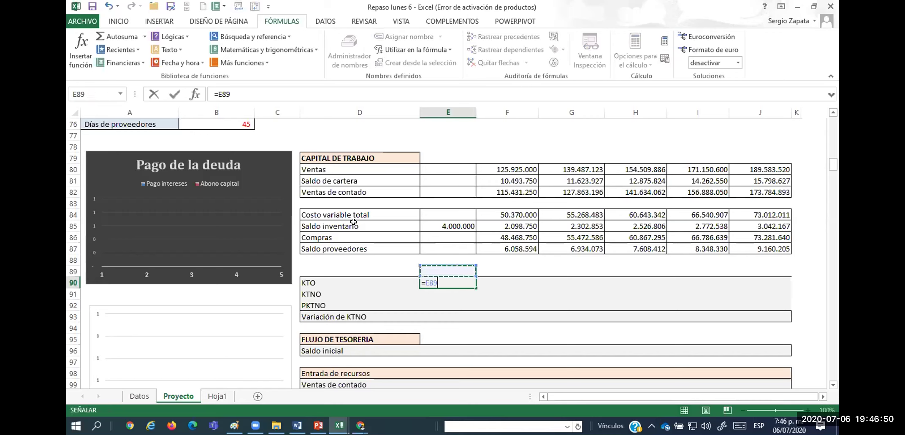
{"action": "type", "text": "+"}
{"action": "key", "text": "Up"}
{"action": "key", "text": "Up"}
{"action": "key", "text": "Up"}
{"action": "key", "text": "Up"}
{"action": "key", "text": "Up"}
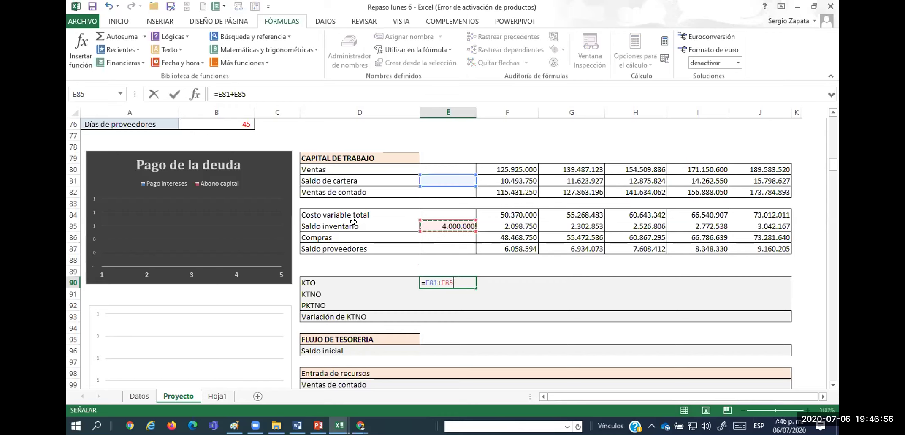
{"action": "key", "text": "Return"}
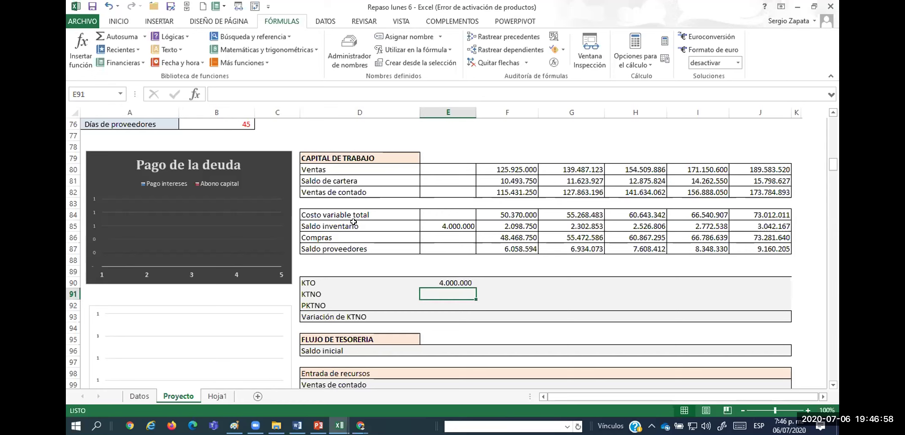
Calculate the year 0 KTNO in E91 as KTO minus Saldo proveedores with =E90-E87
{"action": "type", "text": "="}
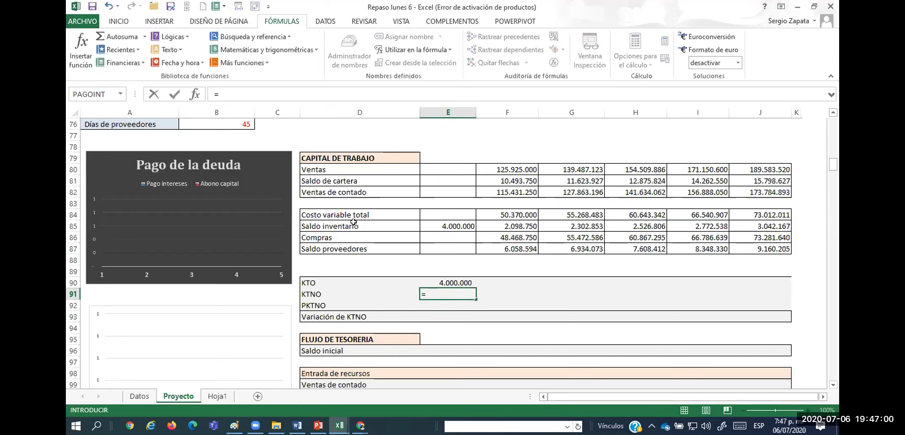
{"action": "key", "text": "Up"}
{"action": "type", "text": "-"}
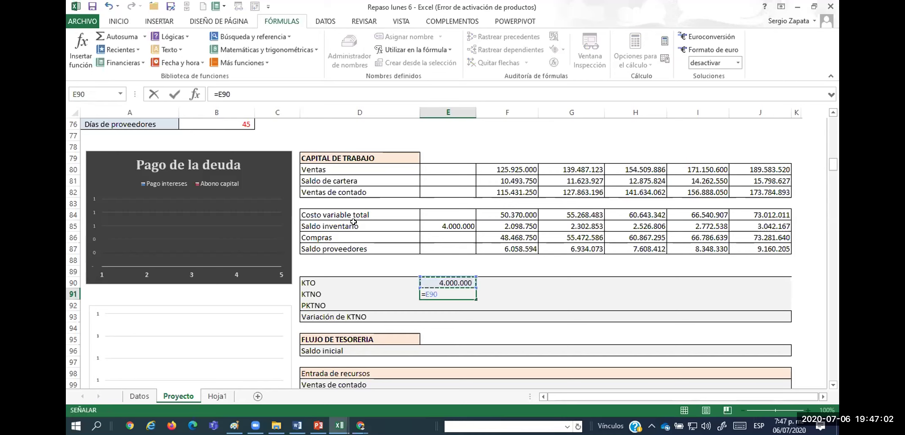
{"action": "key", "text": "Up"}
{"action": "key", "text": "Up"}
{"action": "key", "text": "Up"}
{"action": "key", "text": "Up"}
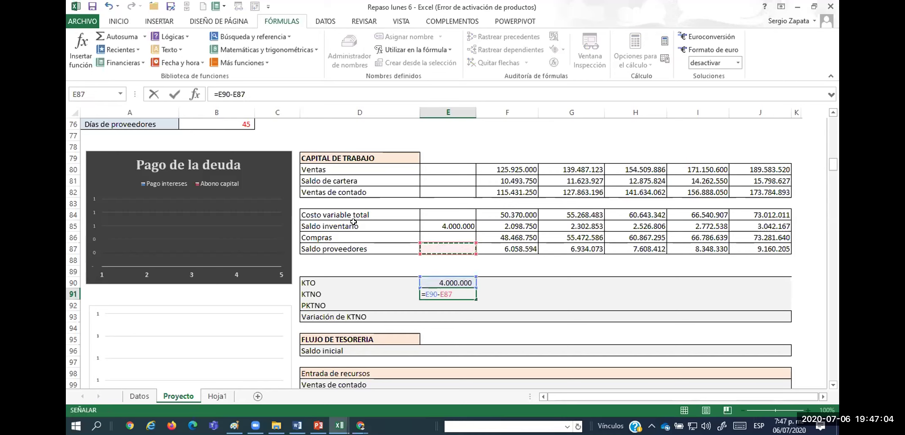
{"action": "key", "text": "ctrl+Return"}
Copy the KTO and KTNO formulas in E90:E91 across to column J
{"action": "key", "text": "Up"}
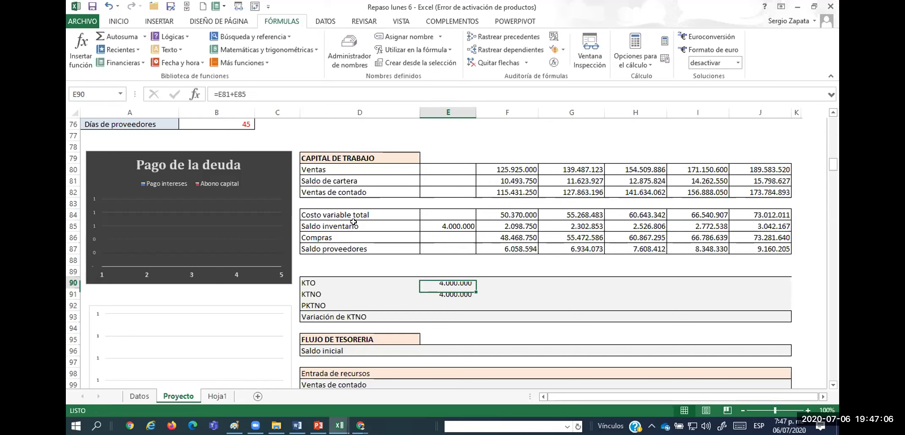
{"action": "key", "text": "shift+Down"}
{"action": "key", "text": "alt+e"}
{"action": "key", "text": "c"}
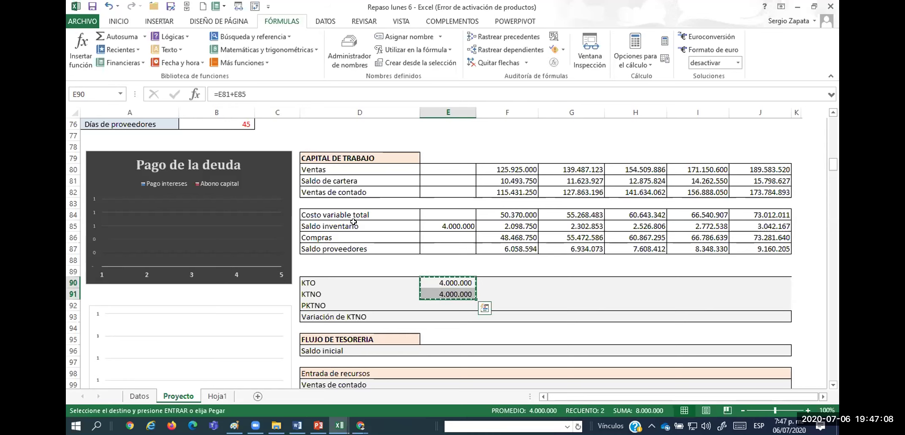
{"action": "key", "text": "shift+Right"}
{"action": "key", "text": "shift+Right"}
{"action": "key", "text": "shift+Right"}
{"action": "key", "text": "shift+Right"}
{"action": "key", "text": "shift+Right"}
{"action": "key", "text": "Return"}
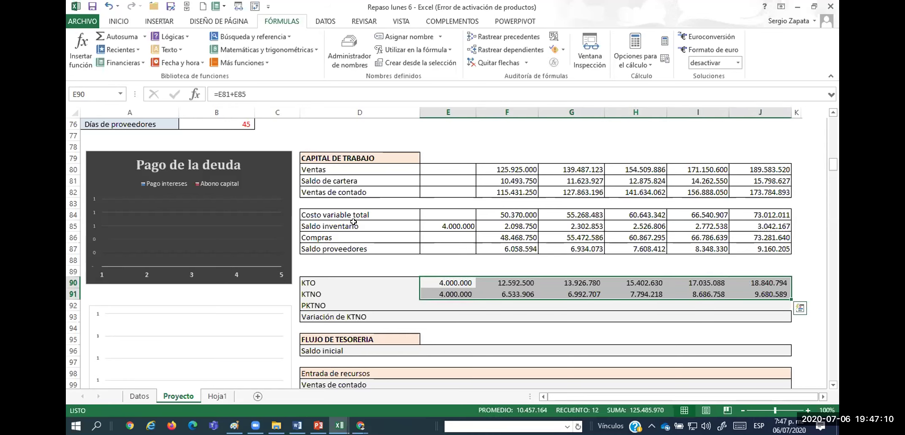
Calculate the first-year PKTNO in F92 as KTNO over Ventas with =F91/F80
{"action": "key", "text": "Right"}
{"action": "key", "text": "Left"}
{"action": "key", "text": "Down"}
{"action": "key", "text": "Right"}
{"action": "key", "text": "Right"}
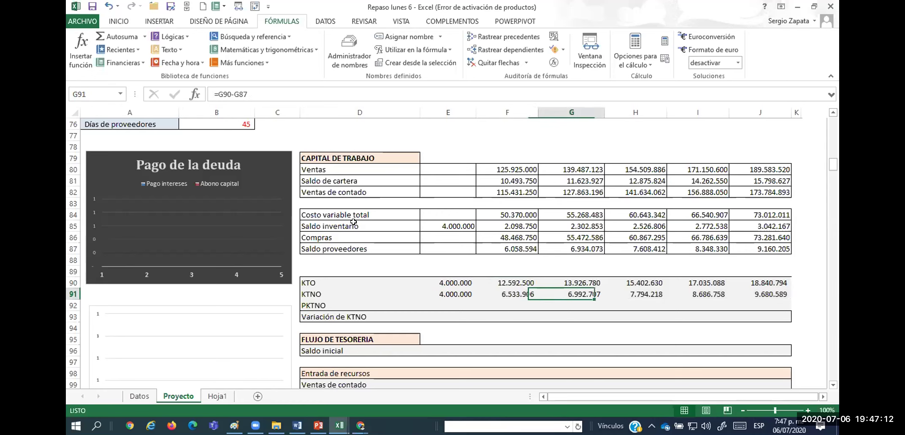
{"action": "key", "text": "Left"}
{"action": "key", "text": "Down"}
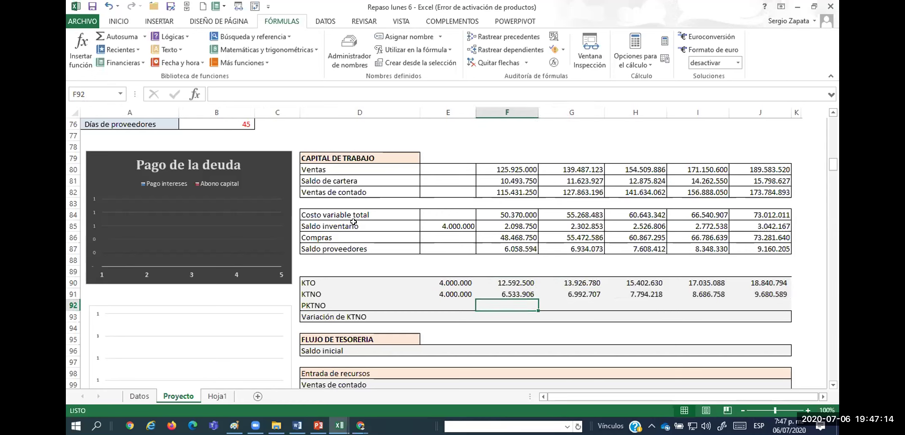
{"action": "type", "text": "="}
{"action": "key", "text": "Up"}
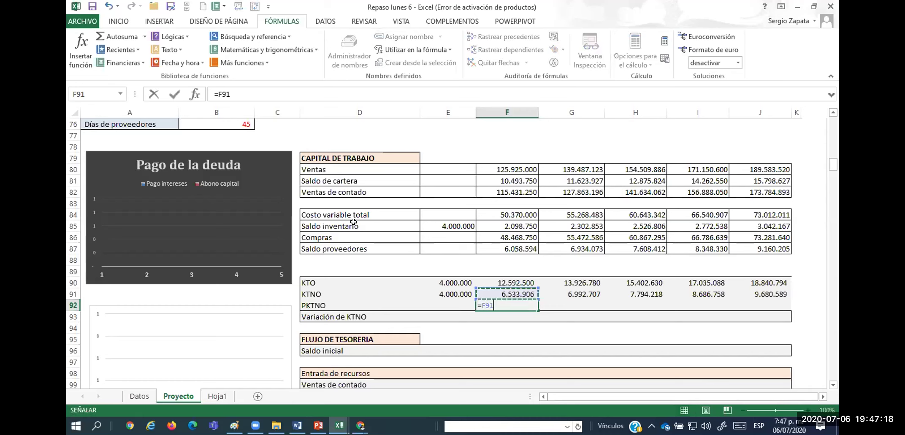
{"action": "type", "text": "/"}
{"action": "key", "text": "Up"}
{"action": "key", "text": "Up"}
{"action": "key", "text": "Up"}
{"action": "key", "text": "Up"}
{"action": "key", "text": "Up"}
{"action": "key", "text": "Up"}
{"action": "key", "text": "Up"}
{"action": "key", "text": "Up"}
{"action": "key", "text": "Up"}
{"action": "key", "text": "Up"}
{"action": "key", "text": "Up"}
{"action": "key", "text": "Up"}
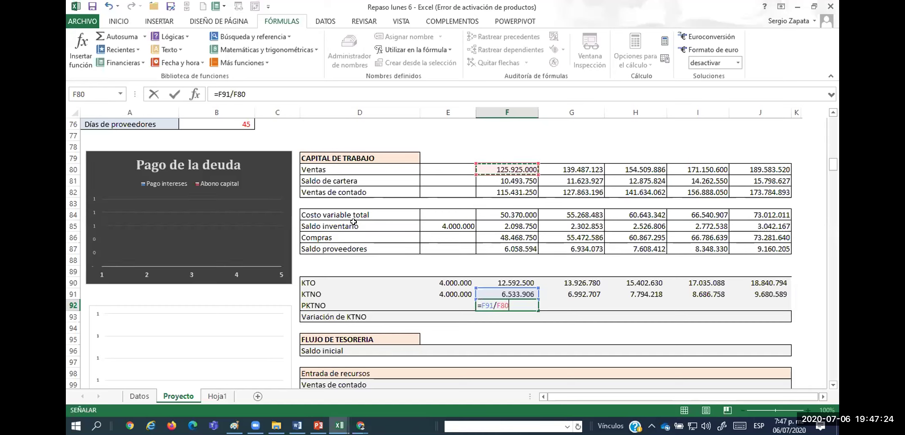
{"action": "key", "text": "Return"}
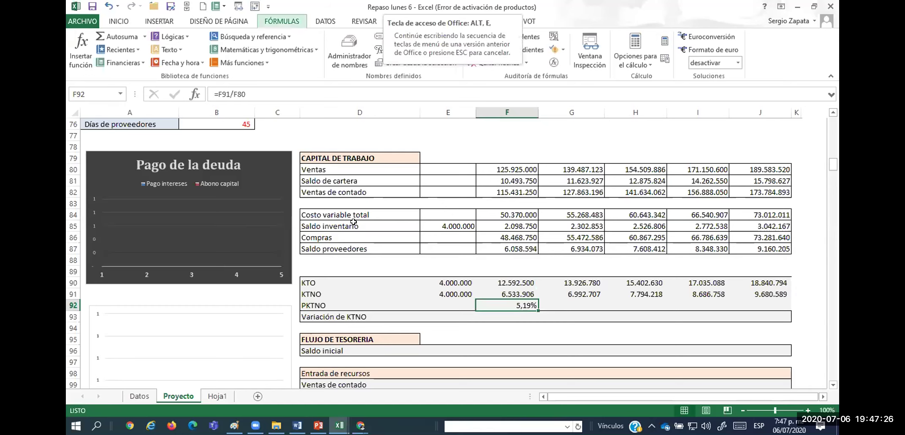
Copy the PKTNO formula from F92 across to J92 and check the cells referenced in F92
{"action": "key", "text": "ctrl+c"}
{"action": "key", "text": "shift+Right"}
{"action": "key", "text": "shift+Right"}
{"action": "key", "text": "shift+Right"}
{"action": "key", "text": "shift+Right"}
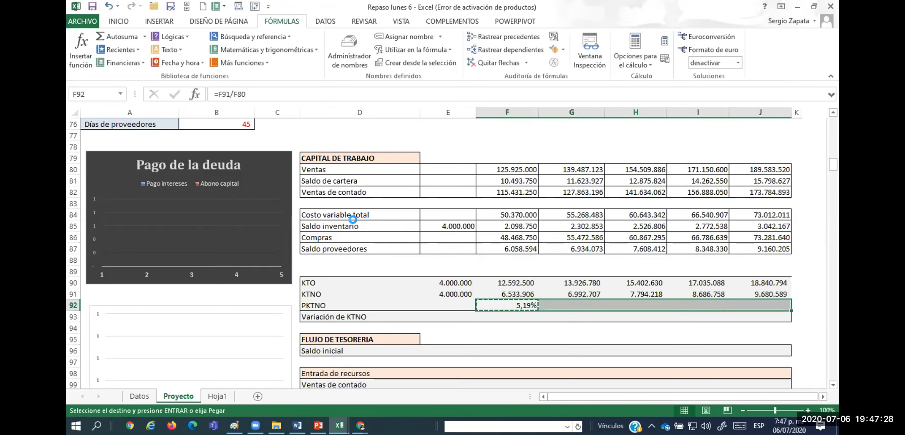
{"action": "key", "text": "Return"}
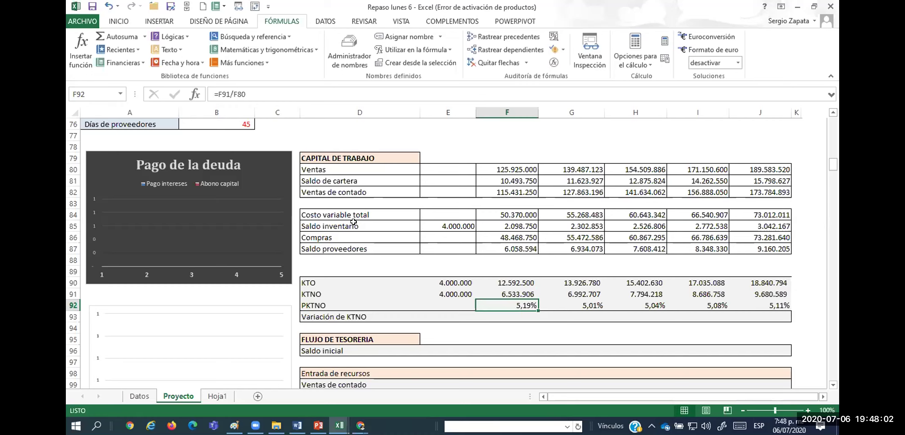
{"action": "key", "text": "F2"}
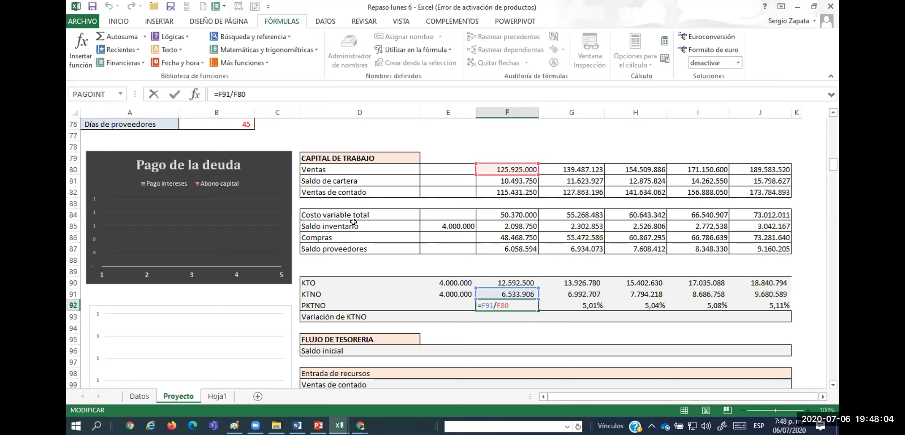
{"action": "key", "text": "Return"}
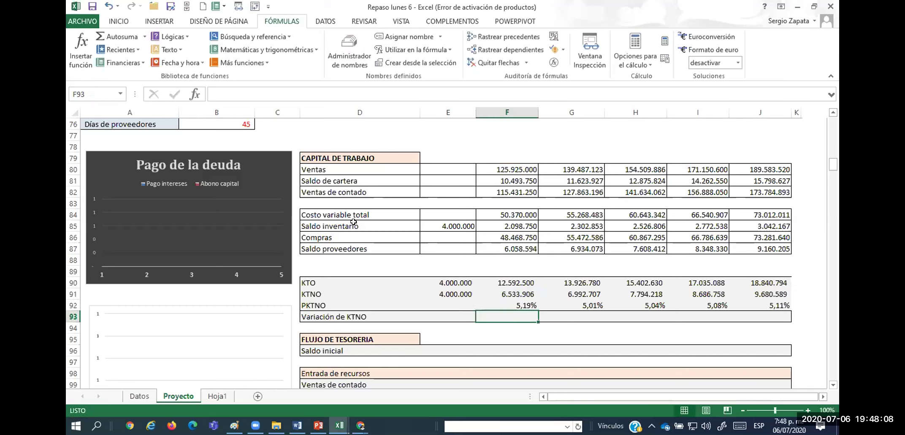
Calculate the first-year Variación de KTNO in F93 as the current minus the previous year's KTNO with =F91-E91
{"action": "type", "text": "="}
{"action": "key", "text": "Up"}
{"action": "key", "text": "Up"}
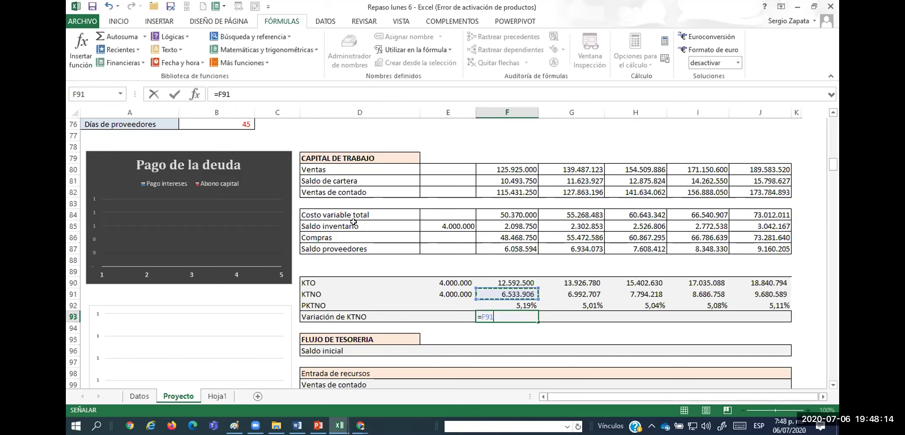
{"action": "type", "text": "-"}
{"action": "key", "text": "Up"}
{"action": "key", "text": "Up"}
{"action": "key", "text": "Left"}
{"action": "key", "text": "ctrl+Return"}
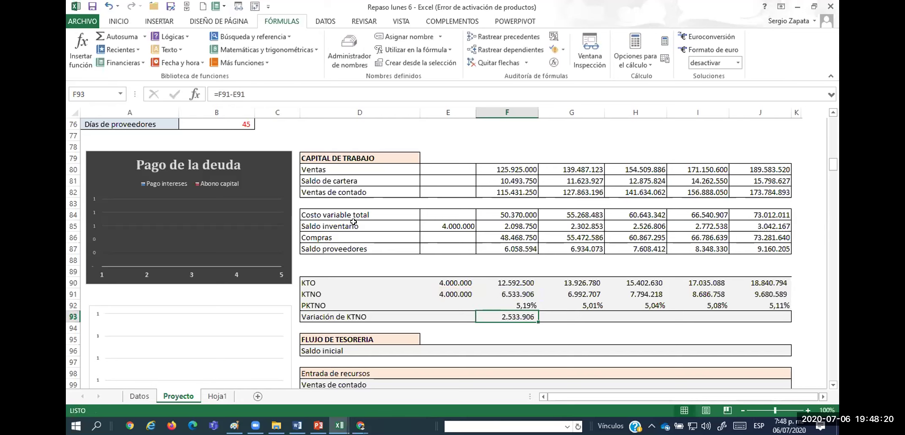
Copy the Variación de KTNO formula from F93 across to J93
{"action": "key", "text": "ctrl+c"}
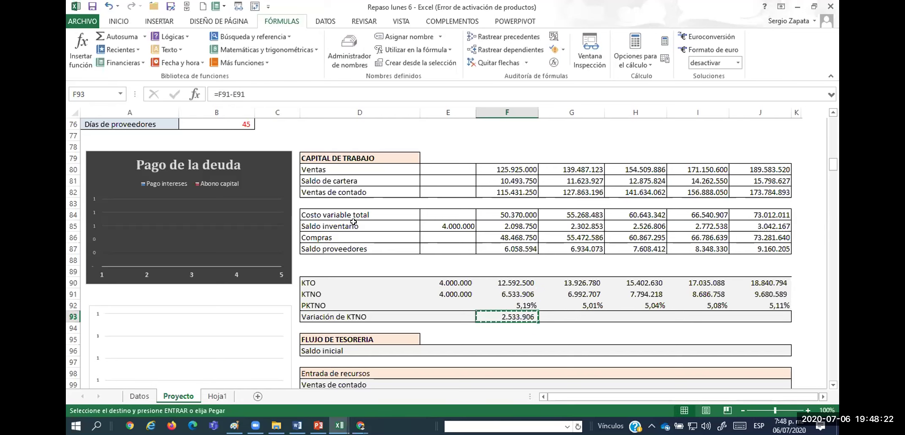
{"action": "key", "text": "shift+Right"}
{"action": "key", "text": "shift+Right"}
{"action": "key", "text": "shift+Right"}
{"action": "key", "text": "shift+Right"}
{"action": "key", "text": "Return"}
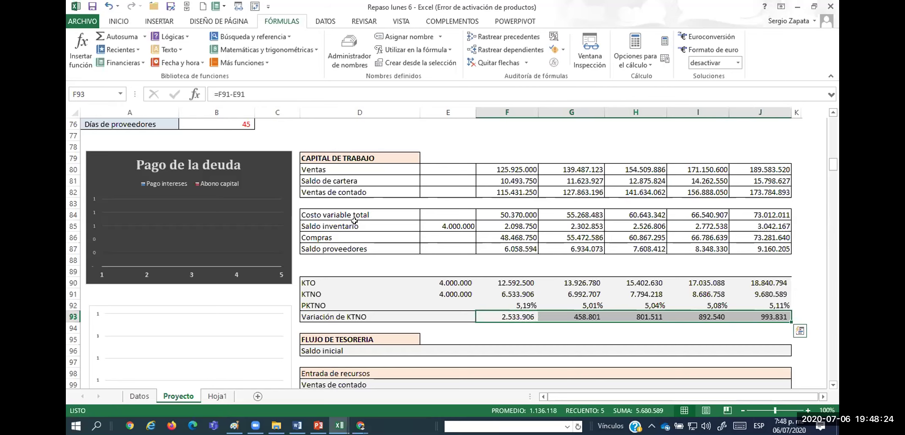
Apply an outside border around the KTO to Variación de KTNO block in D90:J93
{"action": "left_click_drag", "start_coordinate": [322, 281], "coordinate": [780, 320]}
{"action": "left_click", "coordinate": [119, 21]}
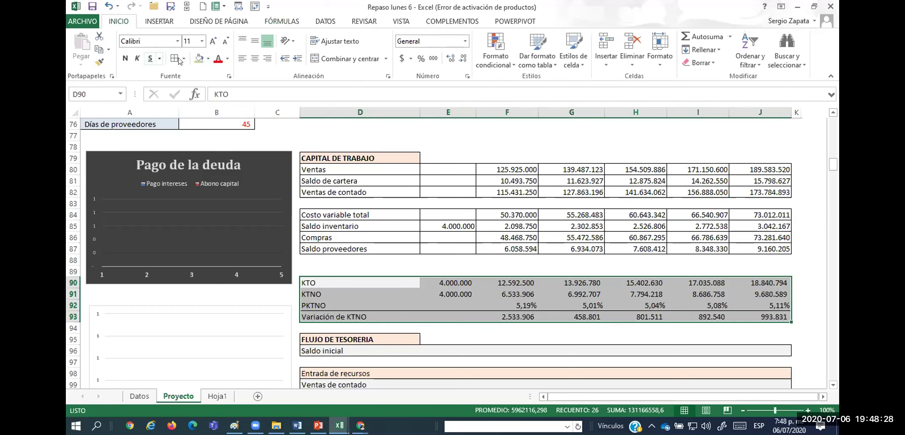
{"action": "left_click", "coordinate": [180, 61]}
{"action": "left_click", "coordinate": [228, 169]}
{"action": "left_click", "coordinate": [574, 291]}
Check the cells referenced by the Variación de KTNO formulas in row 93, from column F to column J
{"action": "left_click", "coordinate": [523, 315]}
{"action": "key", "text": "F2"}
{"action": "key", "text": "Escape"}
{"action": "key", "text": "Tab"}
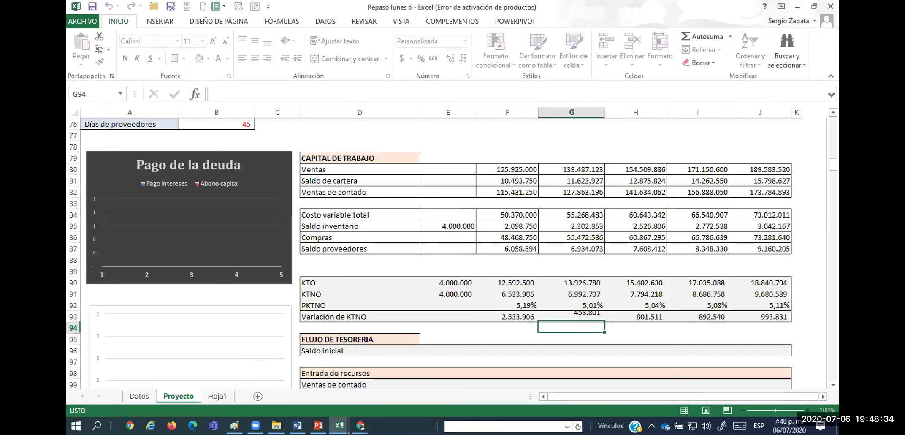
{"action": "key", "text": "F2"}
{"action": "key", "text": "Tab"}
{"action": "key", "text": "F2"}
{"action": "key", "text": "Tab"}
{"action": "key", "text": "F2"}
{"action": "key", "text": "Escape"}
{"action": "key", "text": "shift+Tab"}
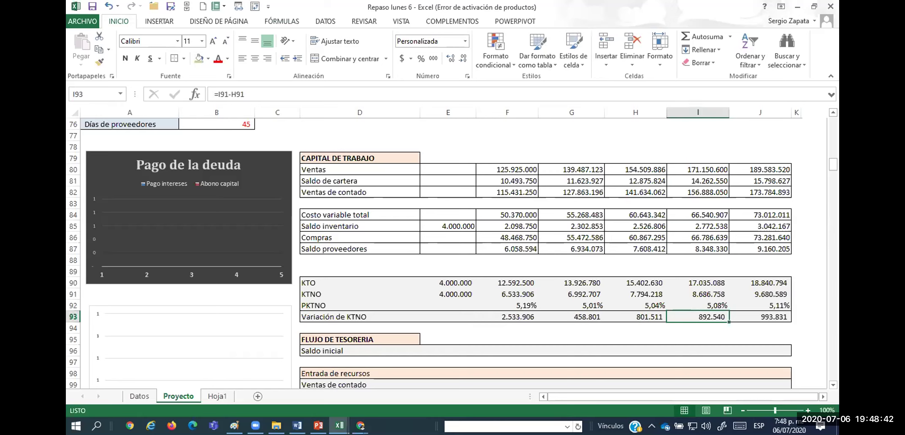
{"action": "key", "text": "Left"}
{"action": "key", "text": "Left"}
{"action": "key", "text": "Left"}
{"action": "key", "text": "Left"}
{"action": "key", "text": "Left"}
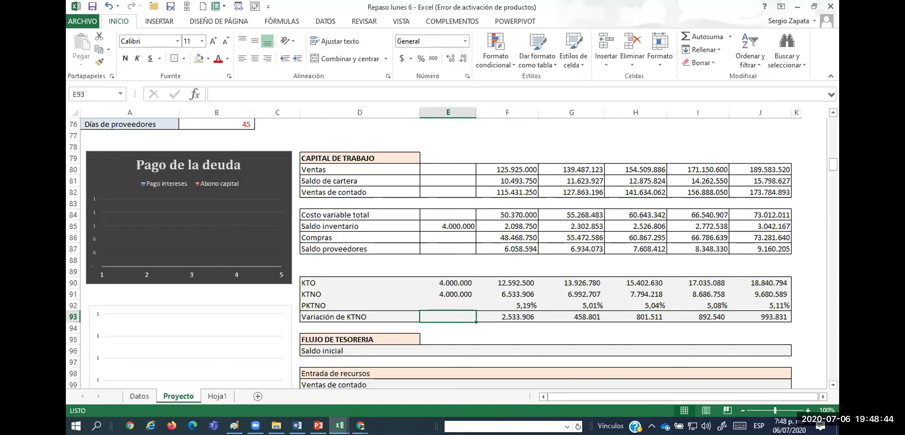
Check the year 0 Saldo inventario reference in E85 and save the workbook
{"action": "left_click", "coordinate": [416, 214]}
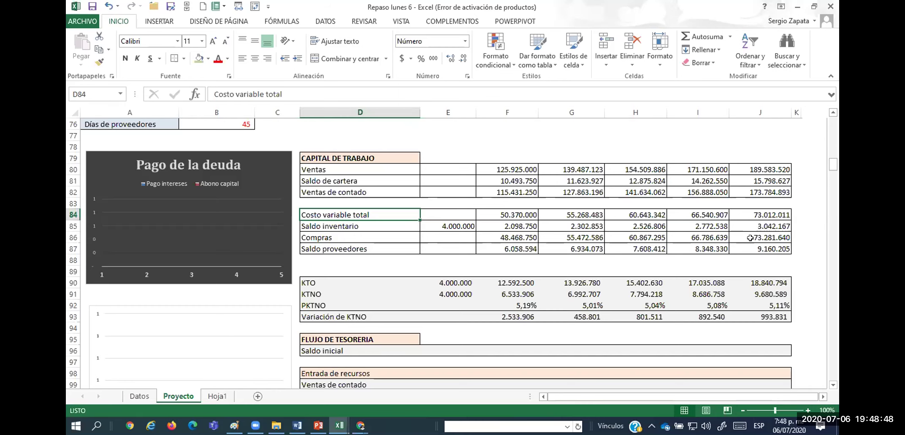
{"action": "left_click", "coordinate": [437, 226]}
{"action": "scroll", "coordinate": [434, 230], "scroll_direction": "down", "scroll_amount": 2}
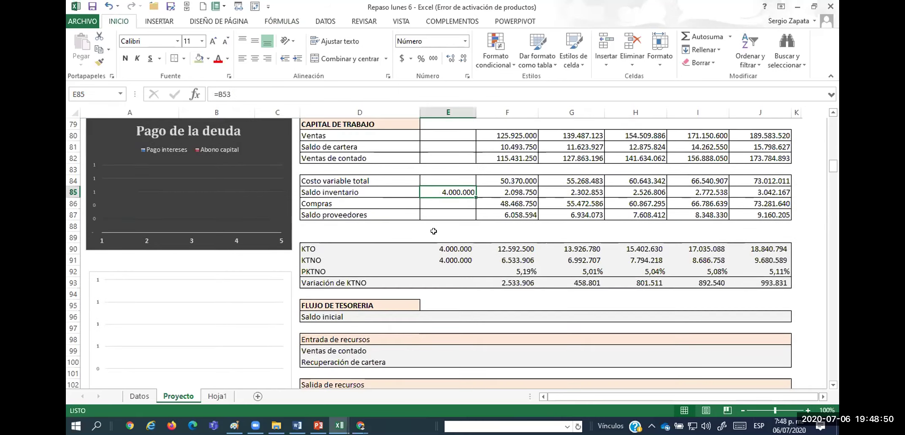
{"action": "scroll", "coordinate": [434, 232], "scroll_direction": "down", "scroll_amount": 2}
{"action": "scroll", "coordinate": [434, 232], "scroll_direction": "up", "scroll_amount": 4}
{"action": "left_click", "coordinate": [434, 233]}
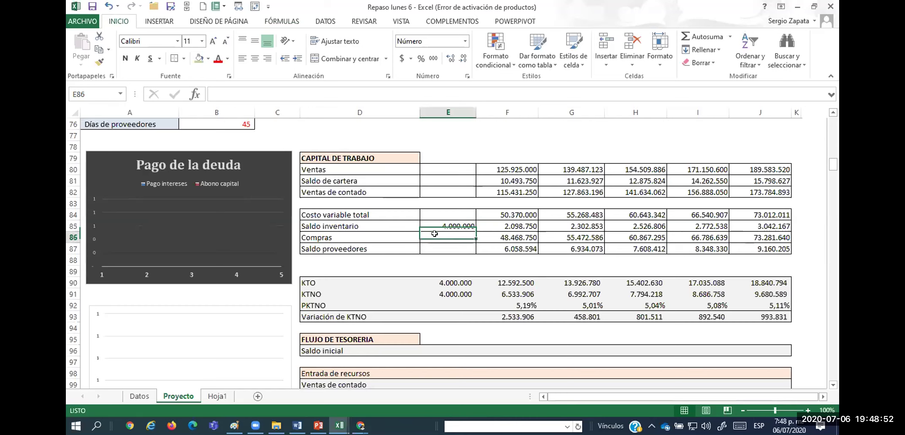
{"action": "left_click", "coordinate": [92, 7]}
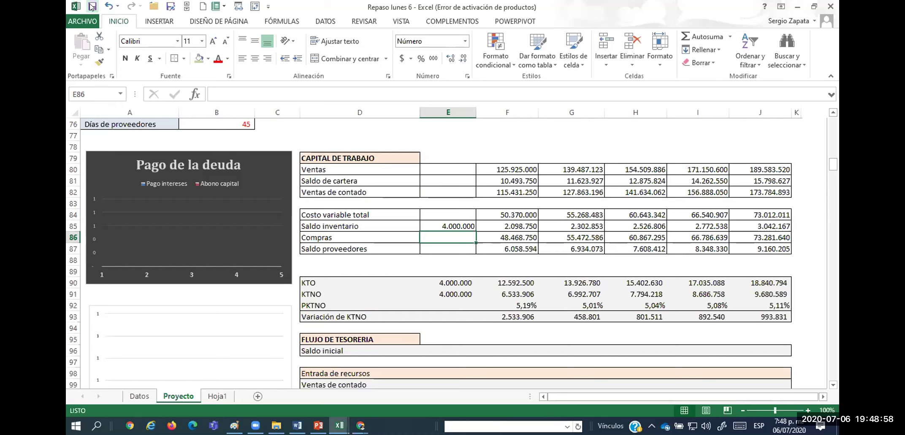
Review the first-year formulas for PKTNO, KTNO, Variación de KTNO and Compras in column F
{"action": "left_click", "coordinate": [514, 300]}
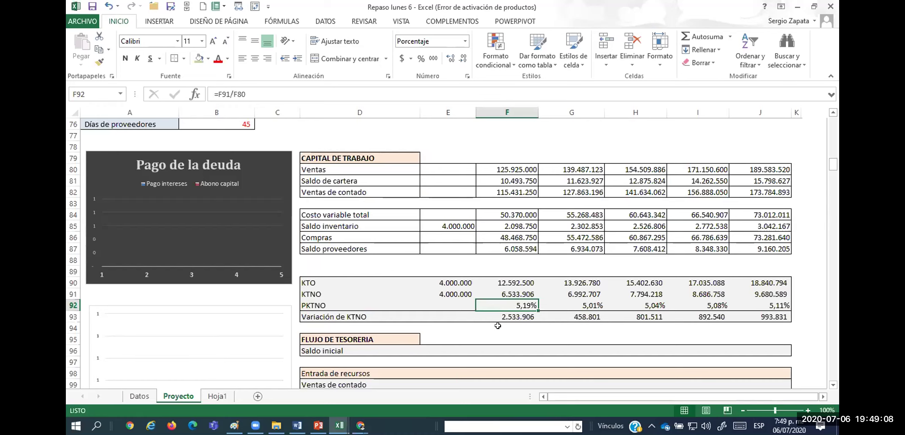
{"action": "left_click", "coordinate": [449, 294]}
{"action": "left_click", "coordinate": [525, 294]}
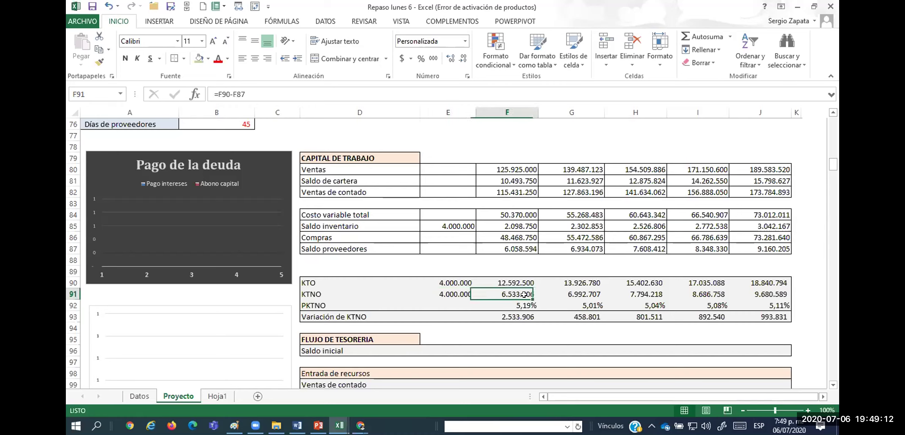
{"action": "left_click", "coordinate": [522, 316]}
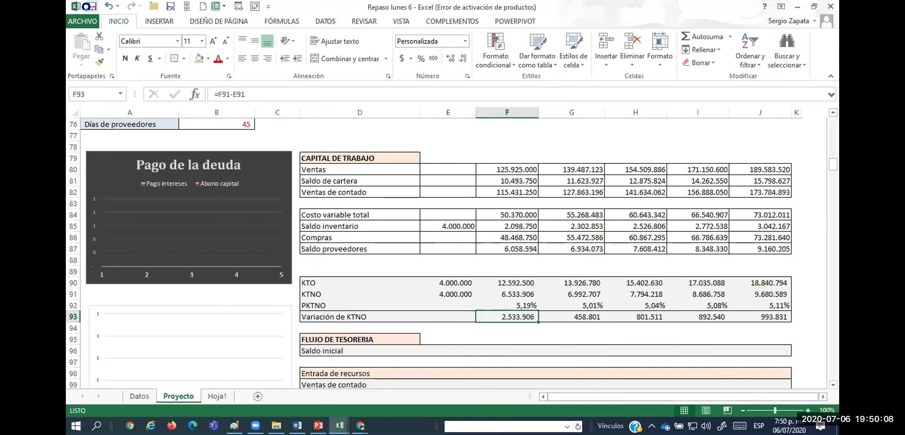
{"action": "left_click", "coordinate": [513, 234]}
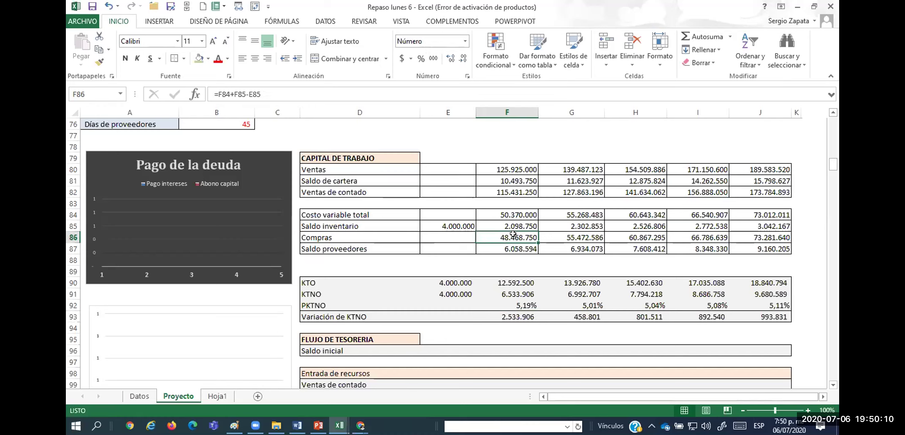